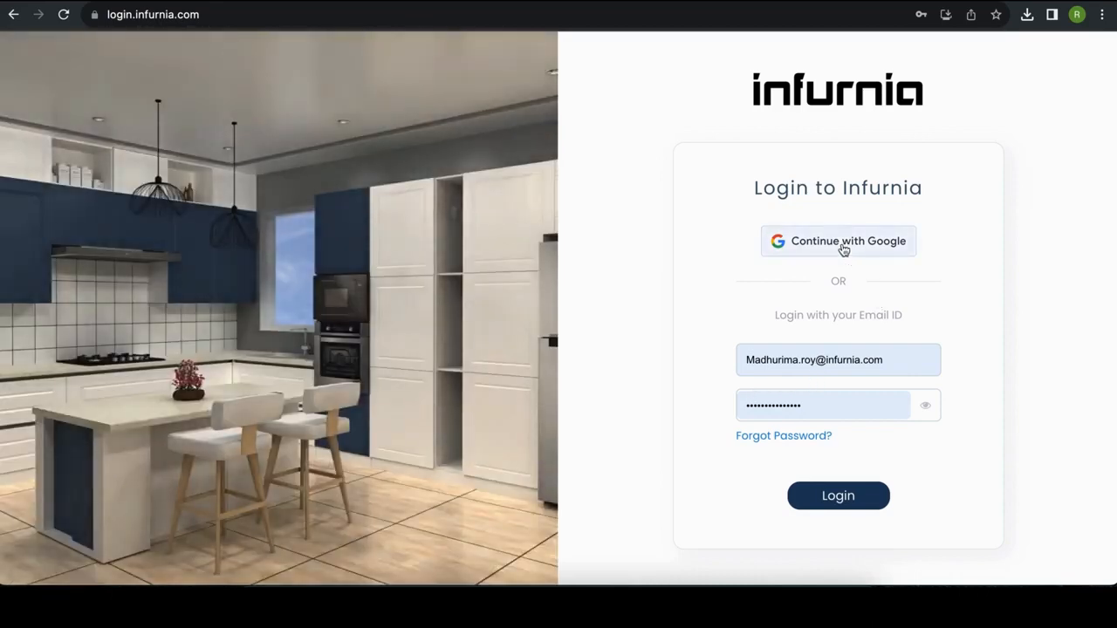
Sign in with the listed Google account and choose the premium Master store found by searching the organization accounts.
left_click(843, 250)
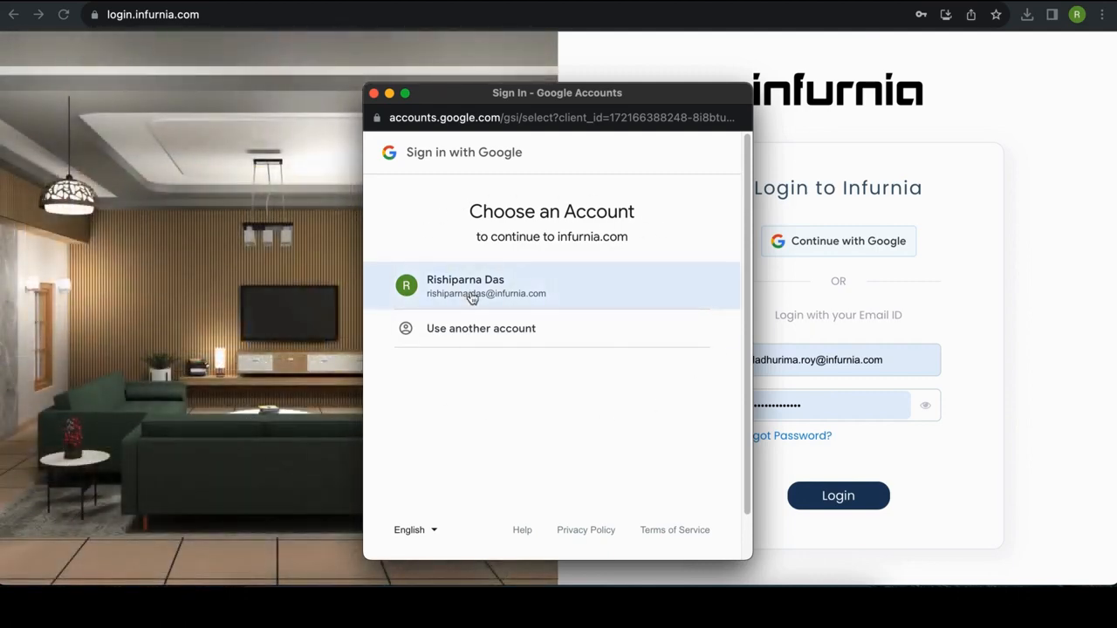
left_click(472, 293)
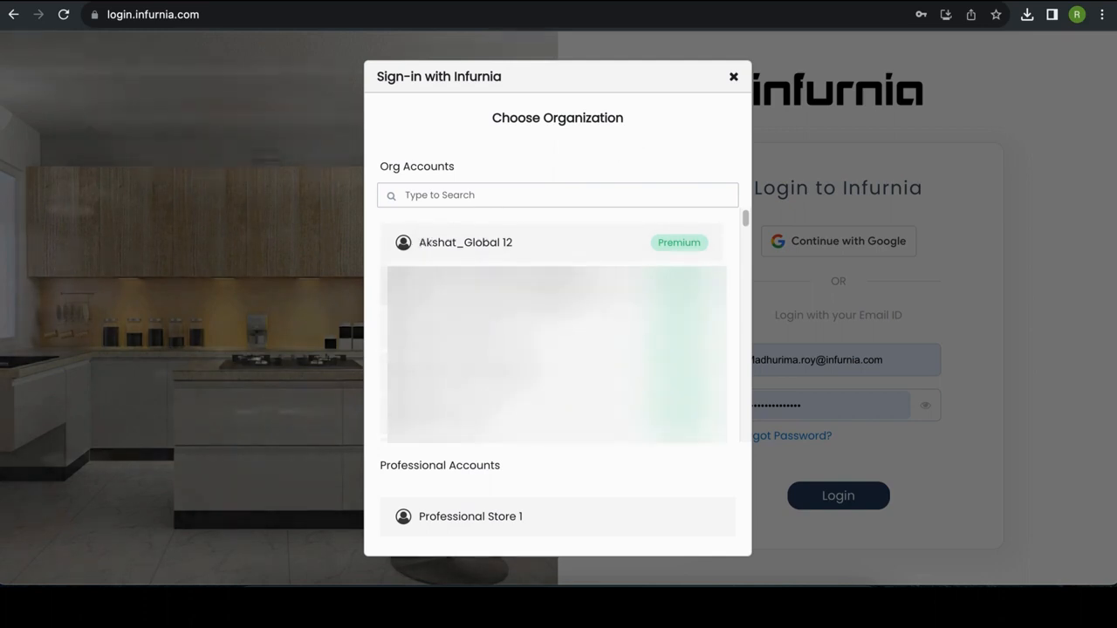
scroll(557, 323, "down", 1)
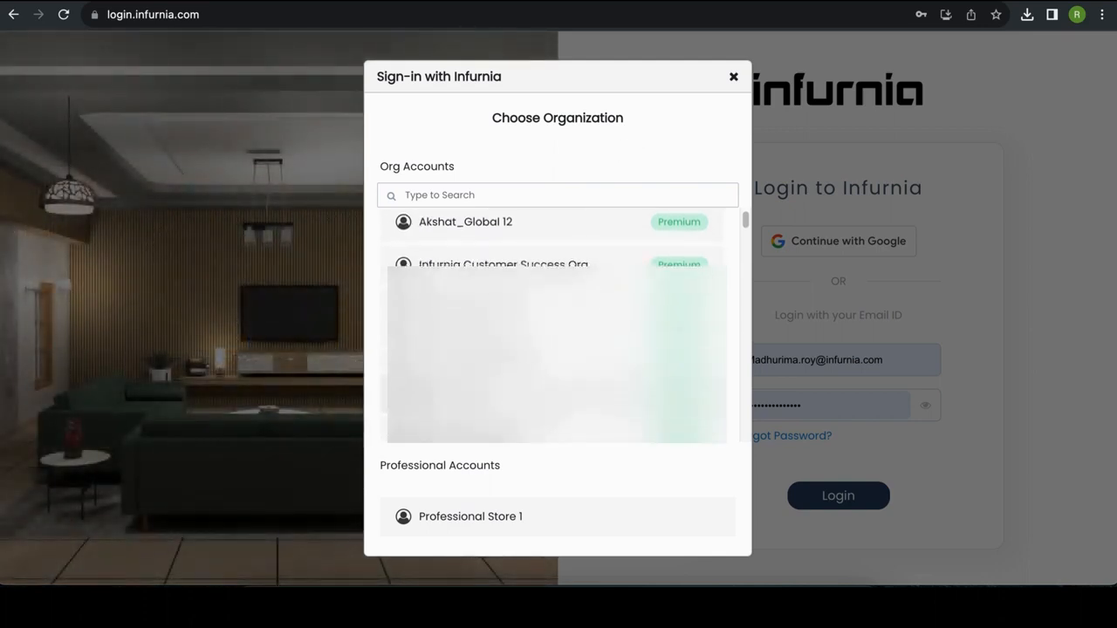
left_click(514, 197)
type("rishi")
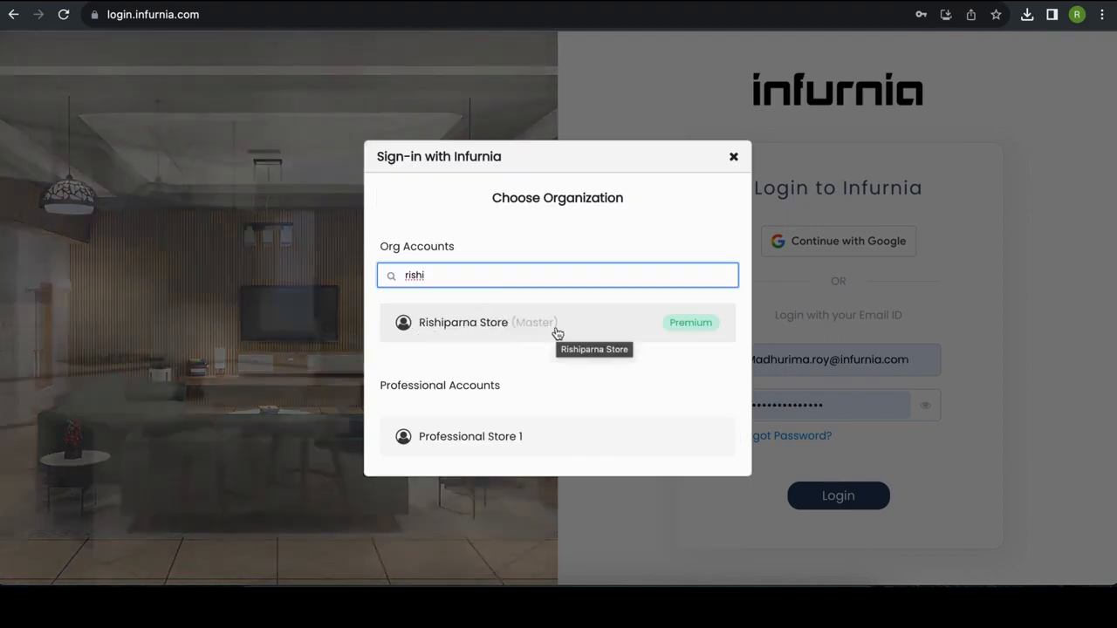
left_click(557, 333)
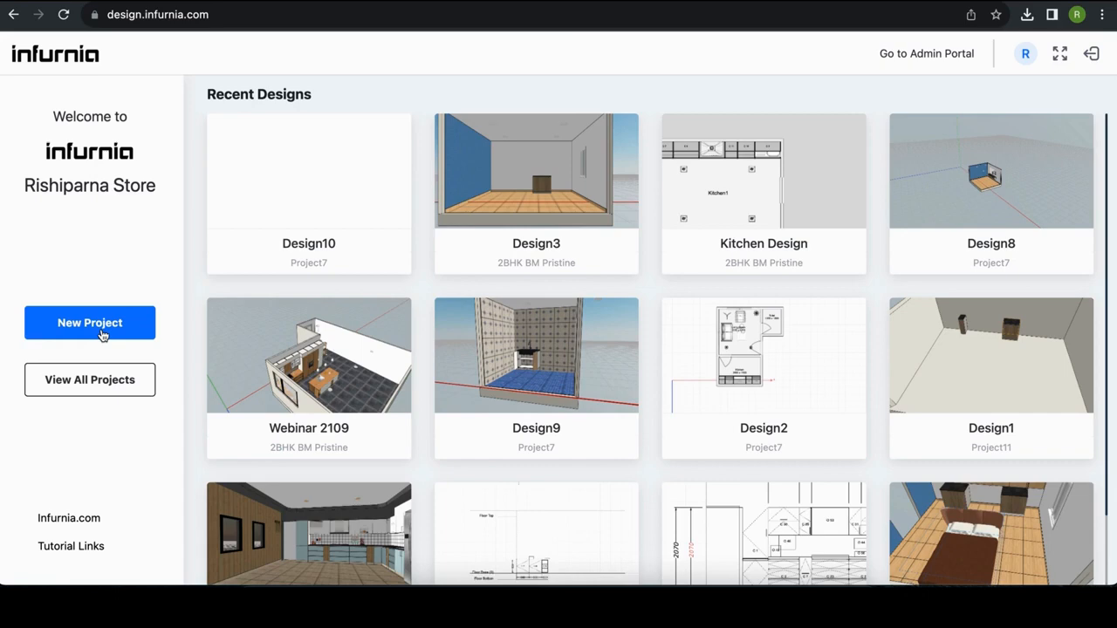
Create the project Villa 301 Kemp Layout with a client name and project ID, and start a new design from the Blank default template.
left_click(102, 336)
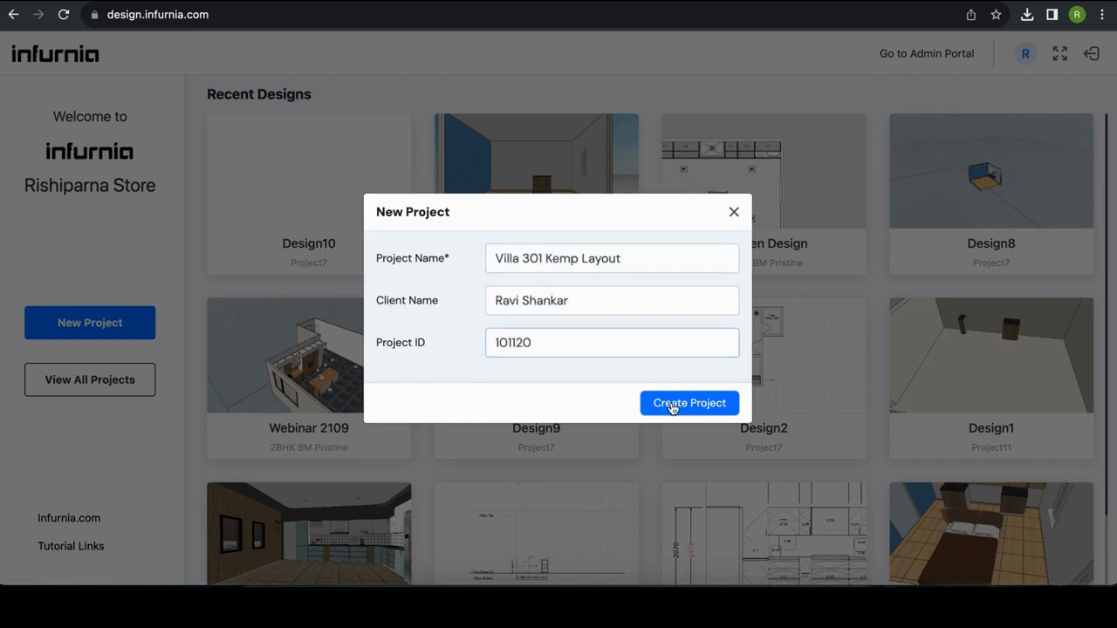
left_click(673, 407)
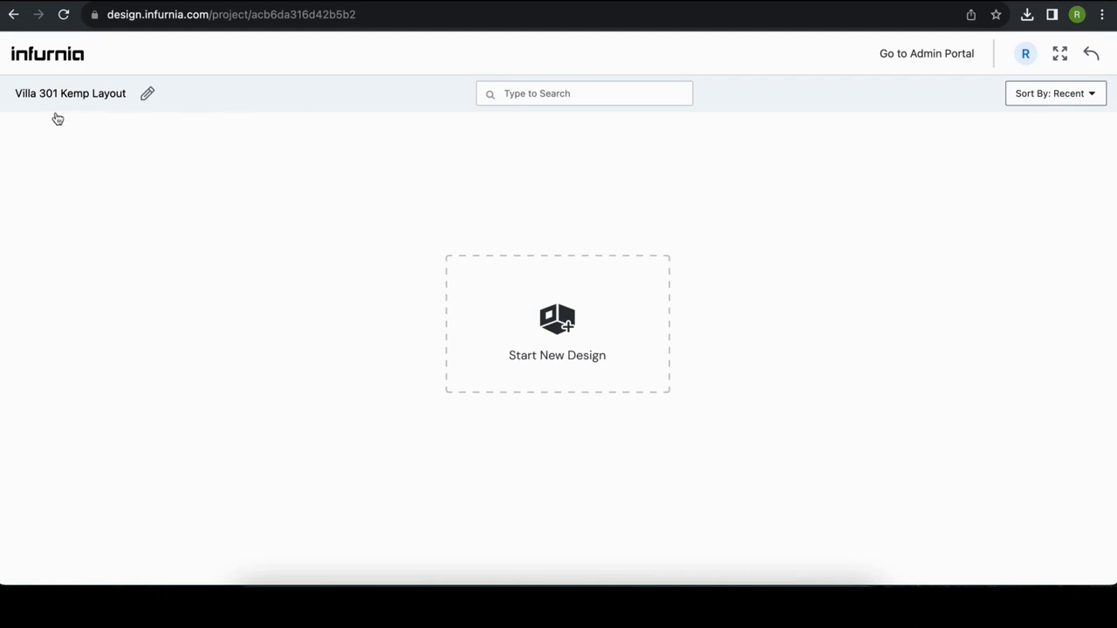
left_click(564, 325)
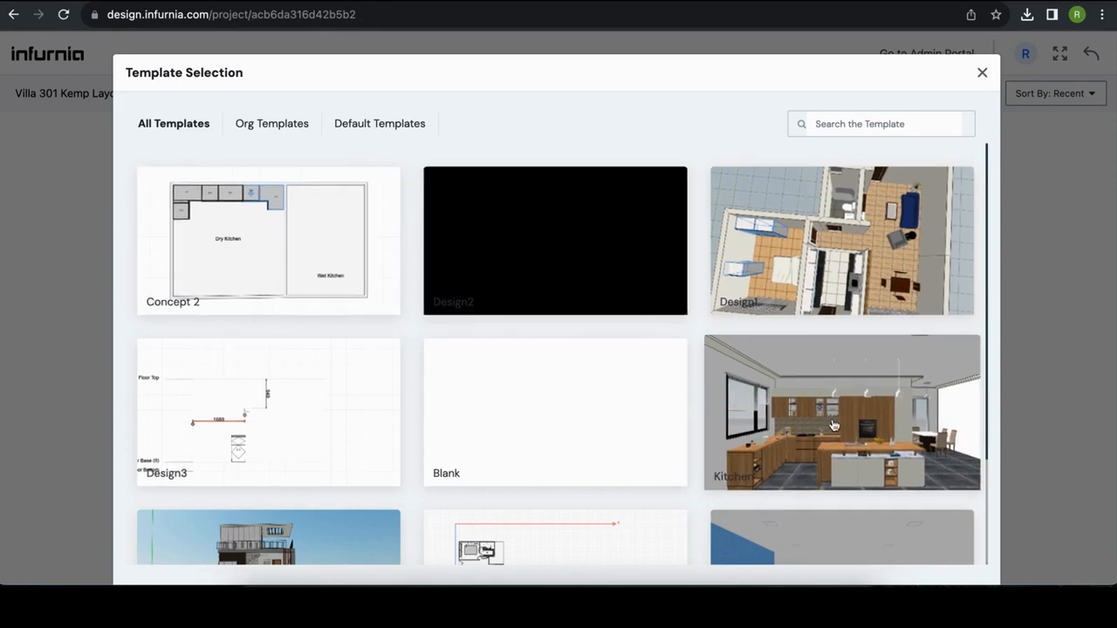
scroll(821, 427, "down", 1)
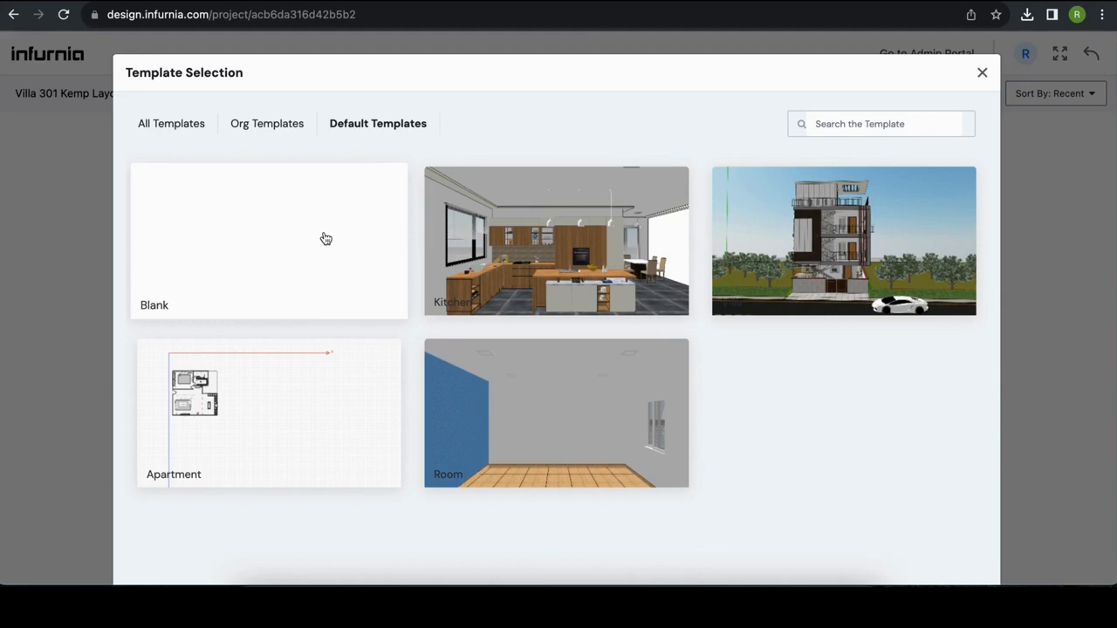
left_click(232, 235)
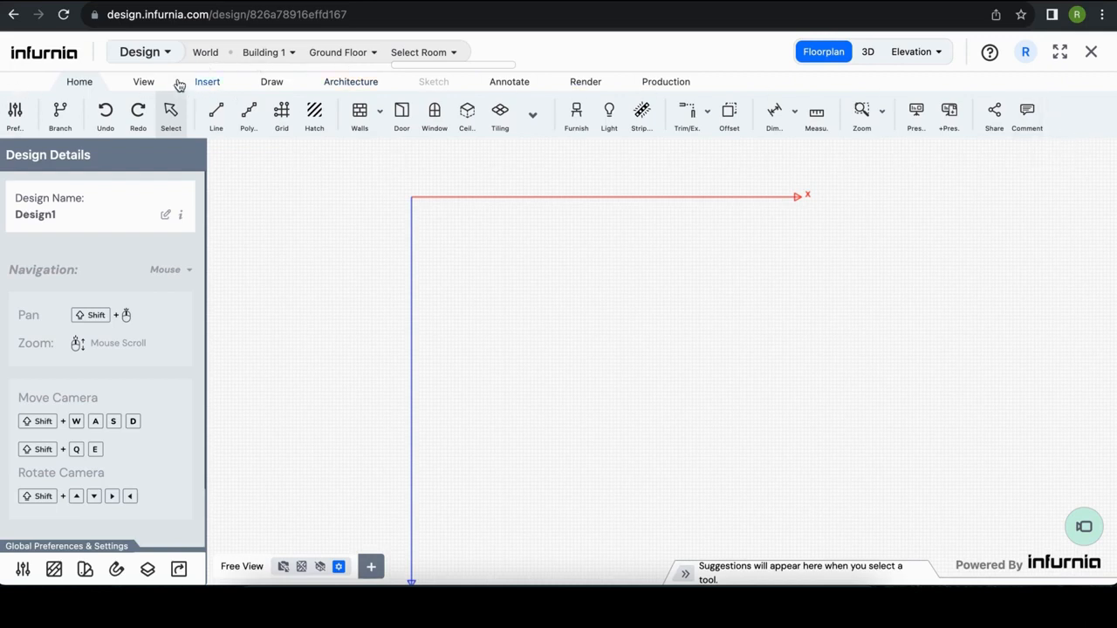
left_click(144, 86)
left_click(210, 85)
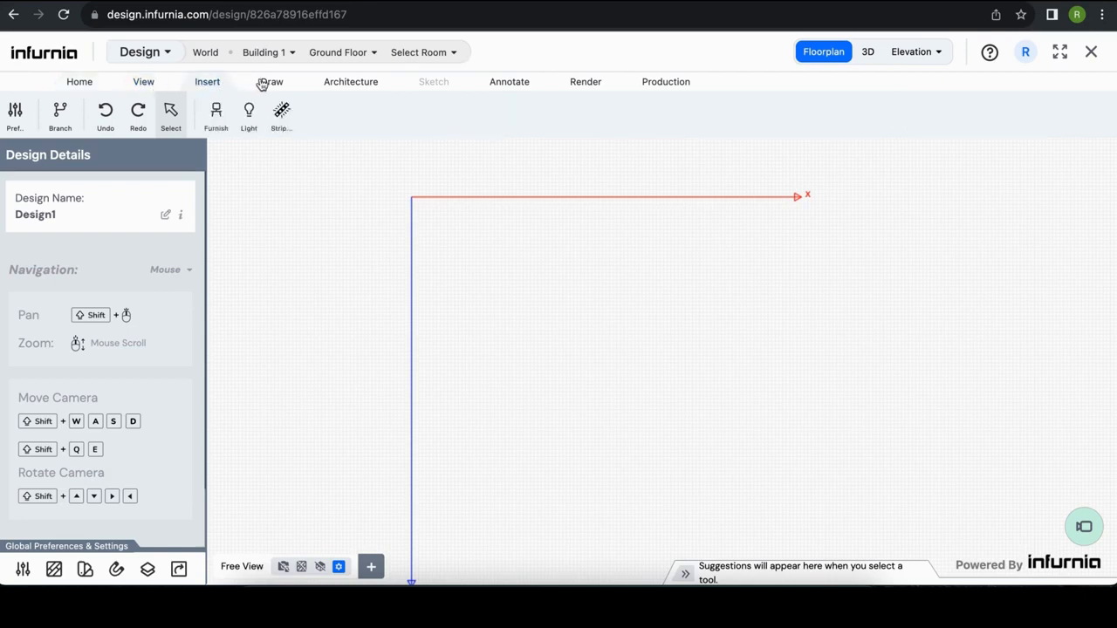
left_click(271, 82)
left_click(349, 82)
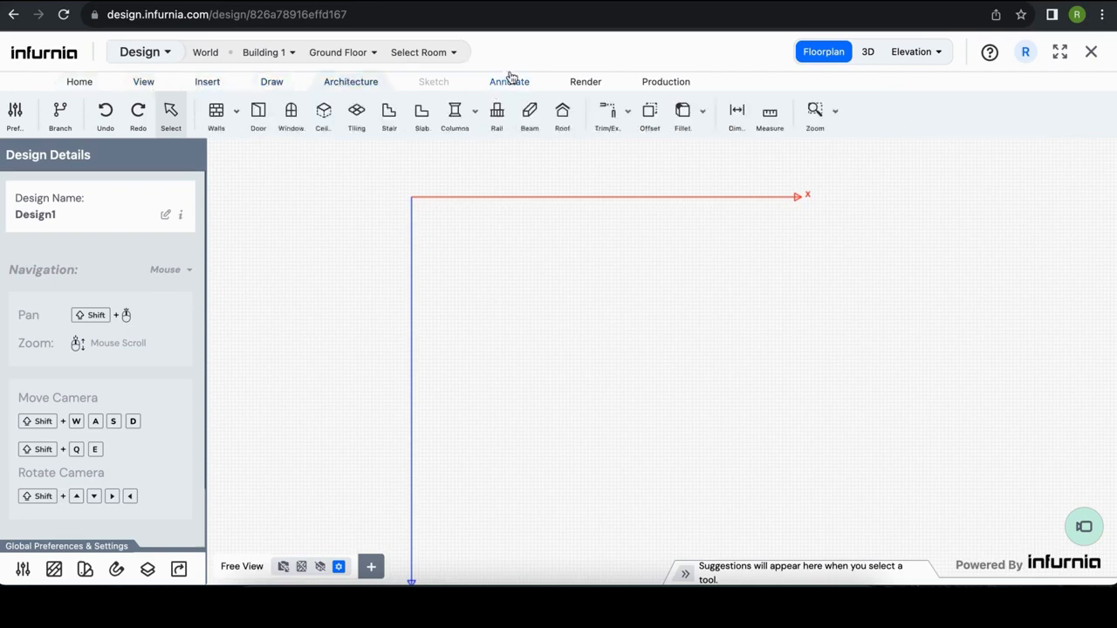
left_click(515, 83)
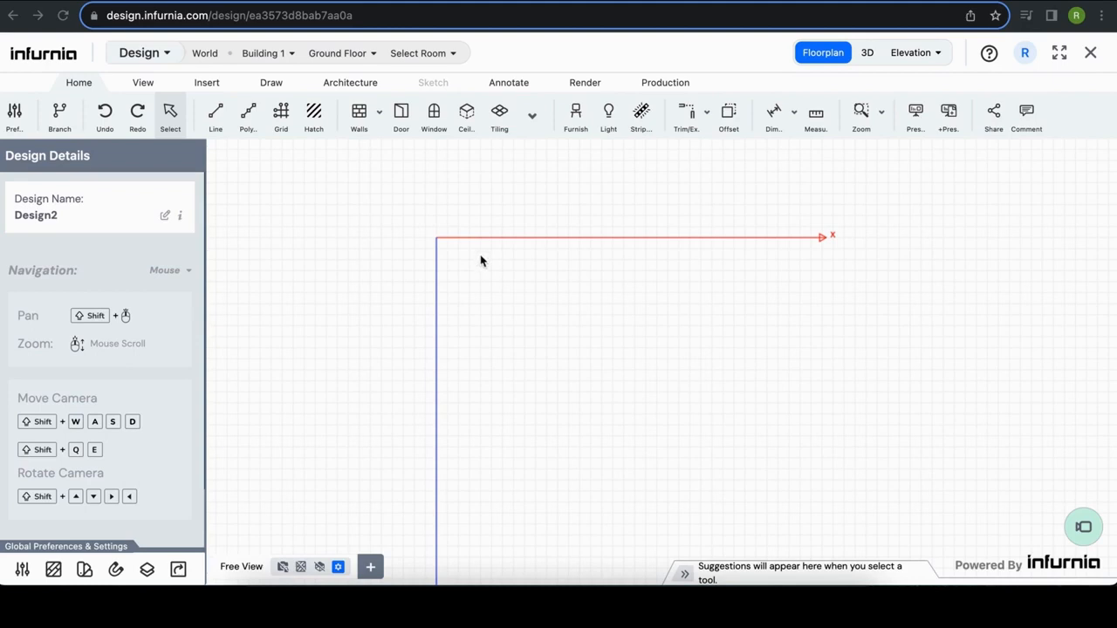
In the wall preferences, take the wall thickness from a composite and choose the 150mm one.
left_click(19, 571)
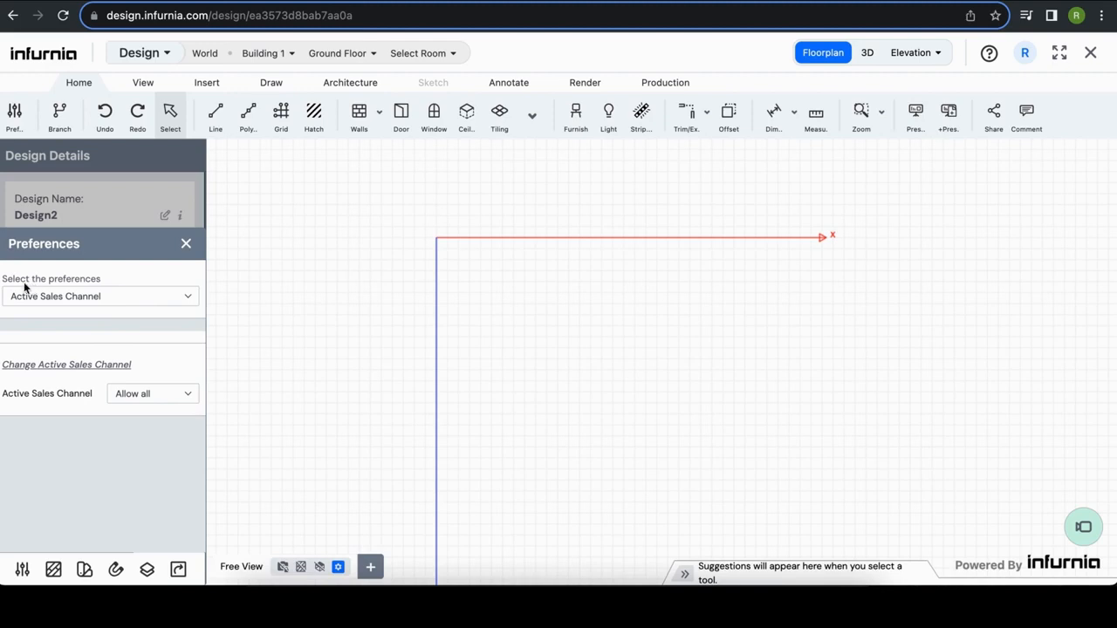
left_click(71, 298)
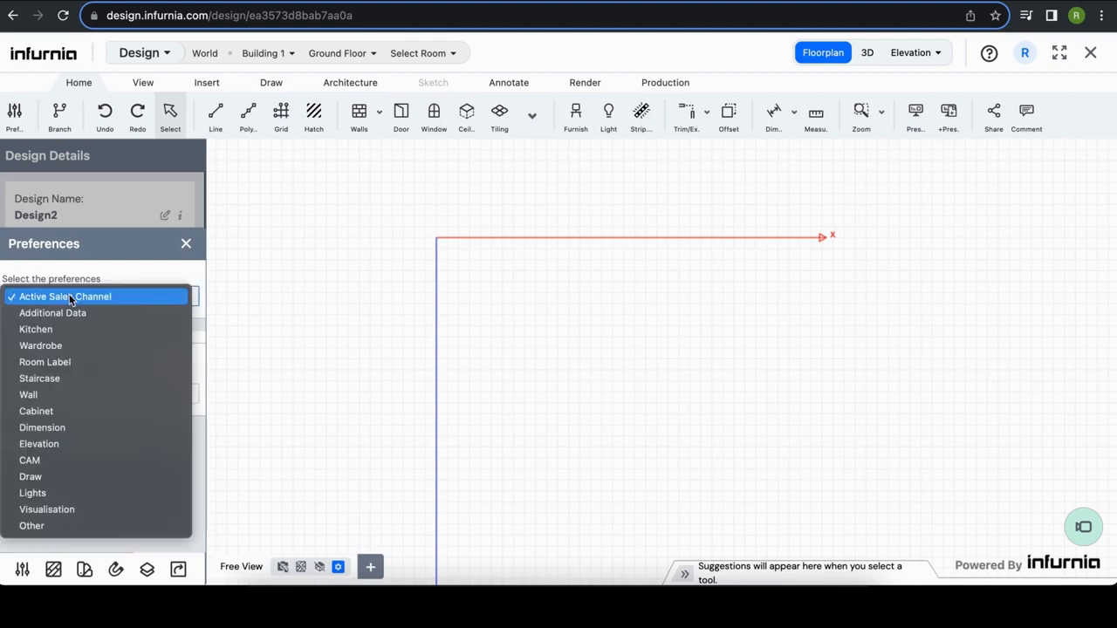
left_click(84, 395)
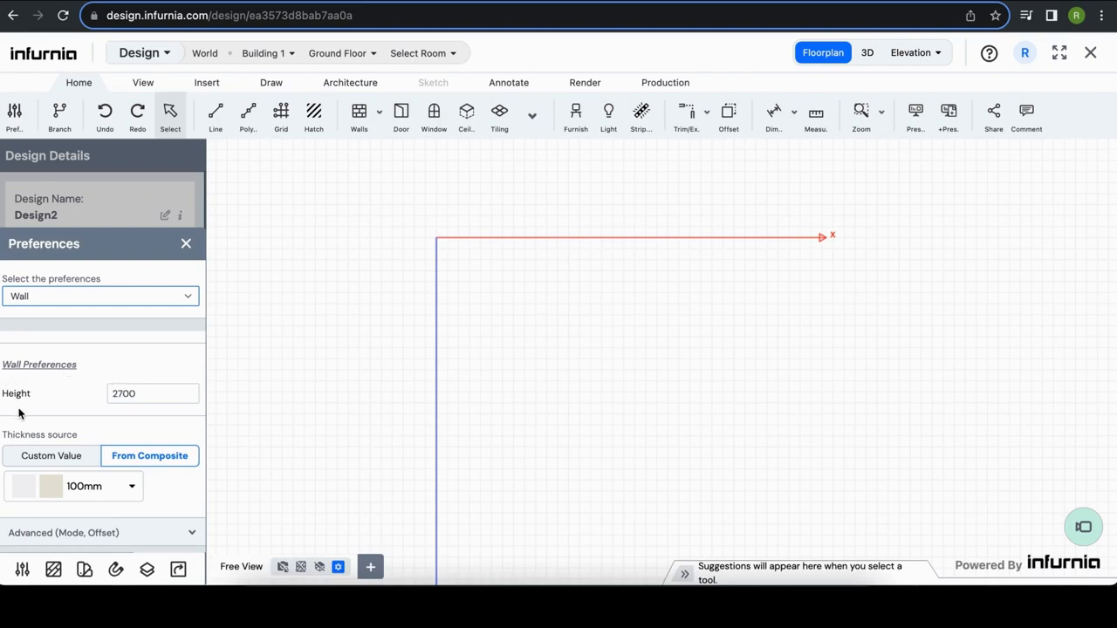
left_click(147, 395)
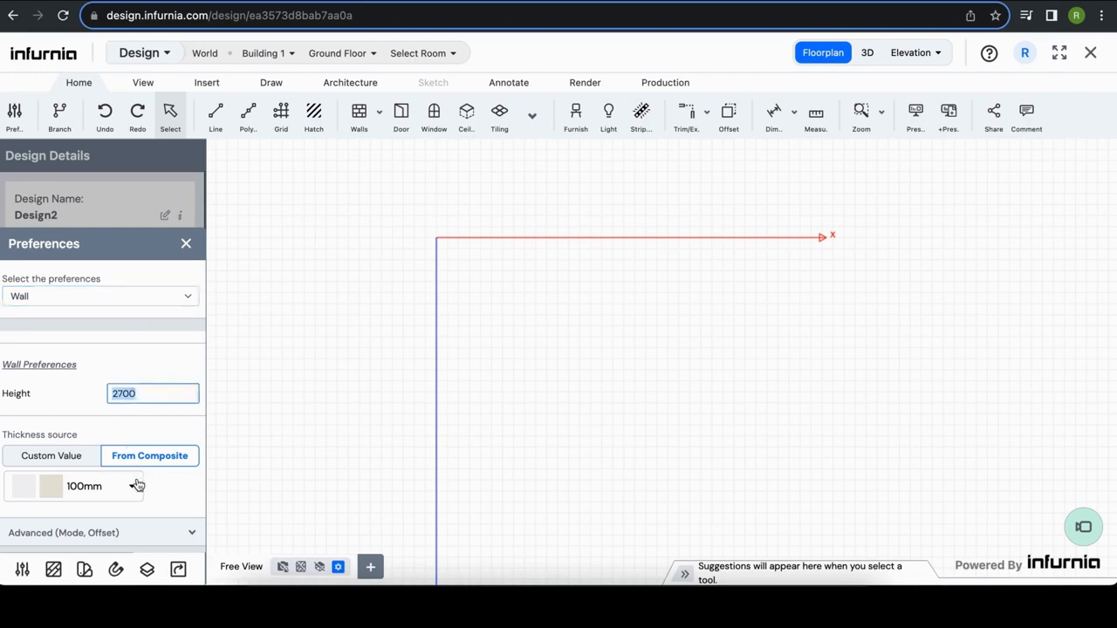
left_click(131, 460)
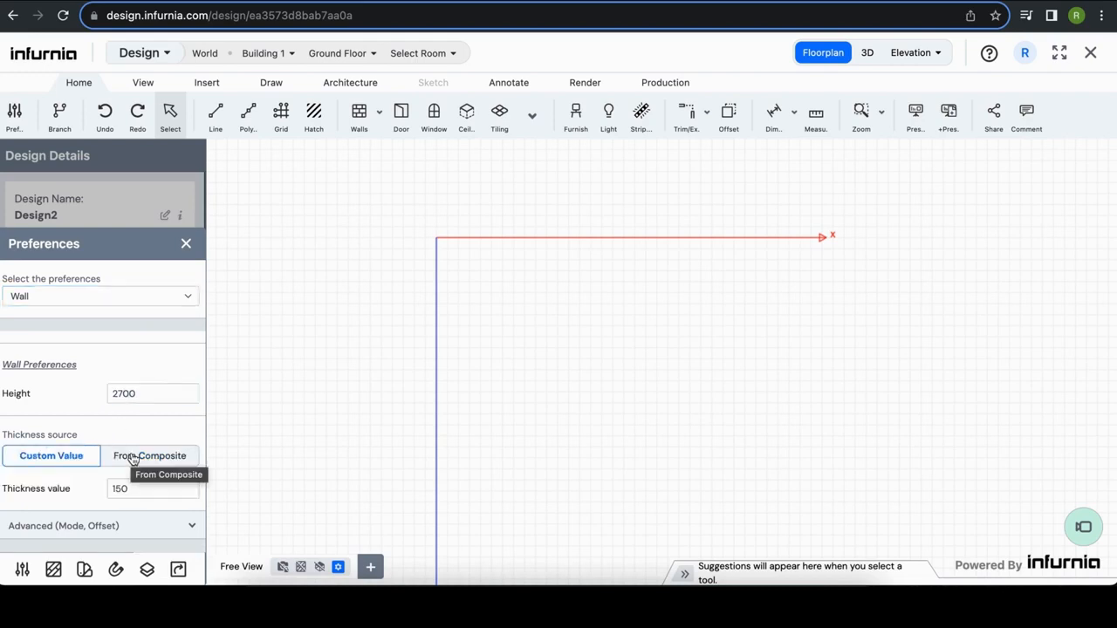
left_click(131, 460)
left_click(96, 493)
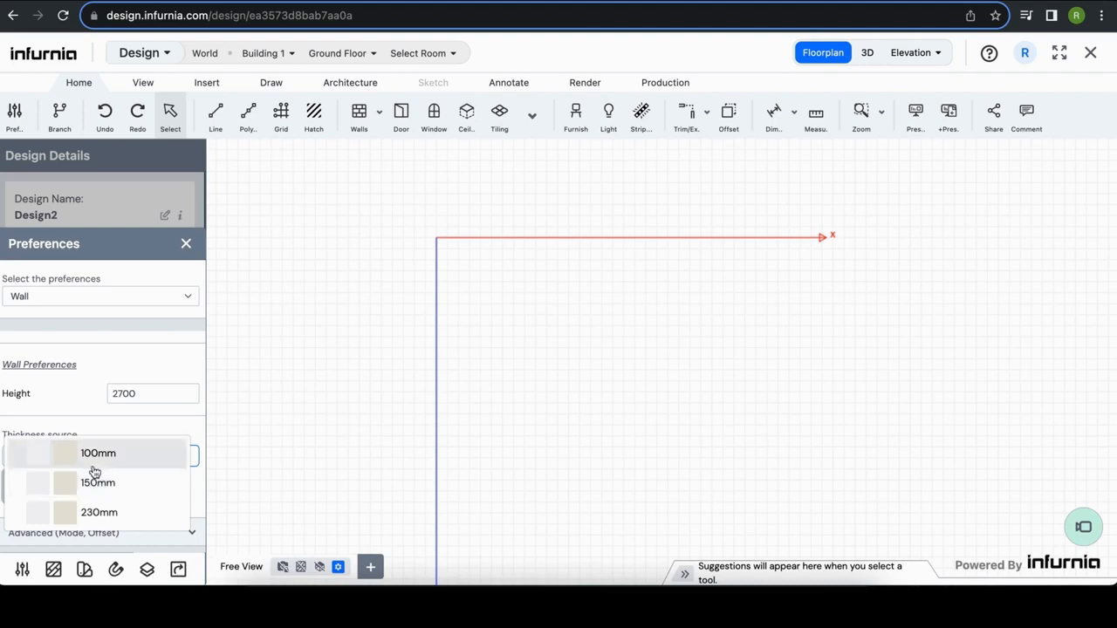
left_click(96, 485)
Examine the carcass material, finish and edge band settings in the kitchen preferences.
left_click(135, 296)
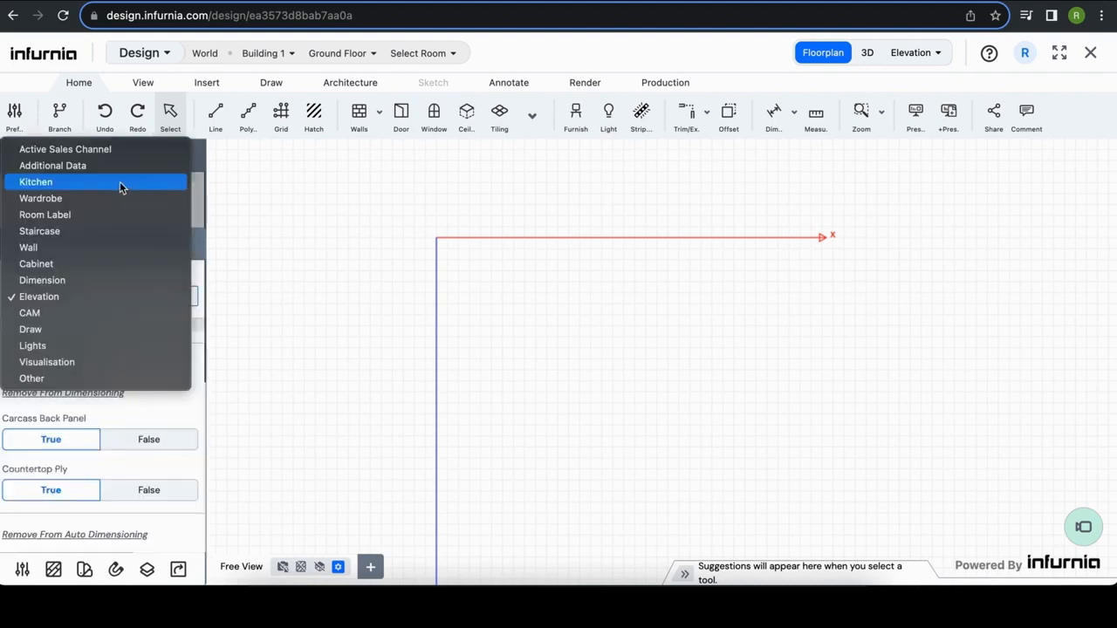
left_click(61, 185)
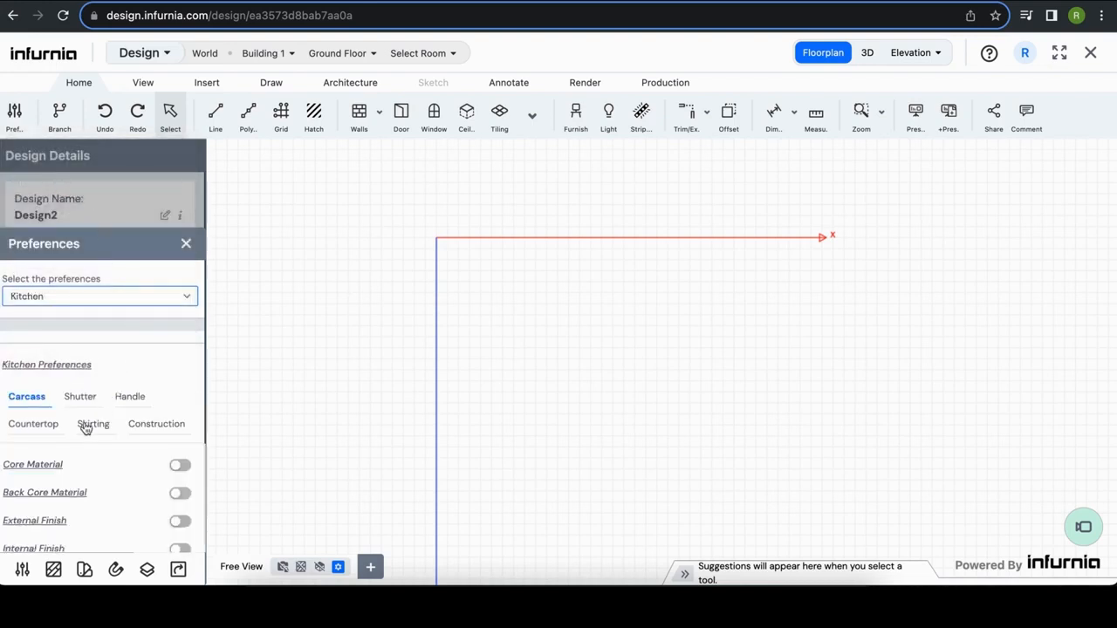
scroll(88, 426, "down", 2)
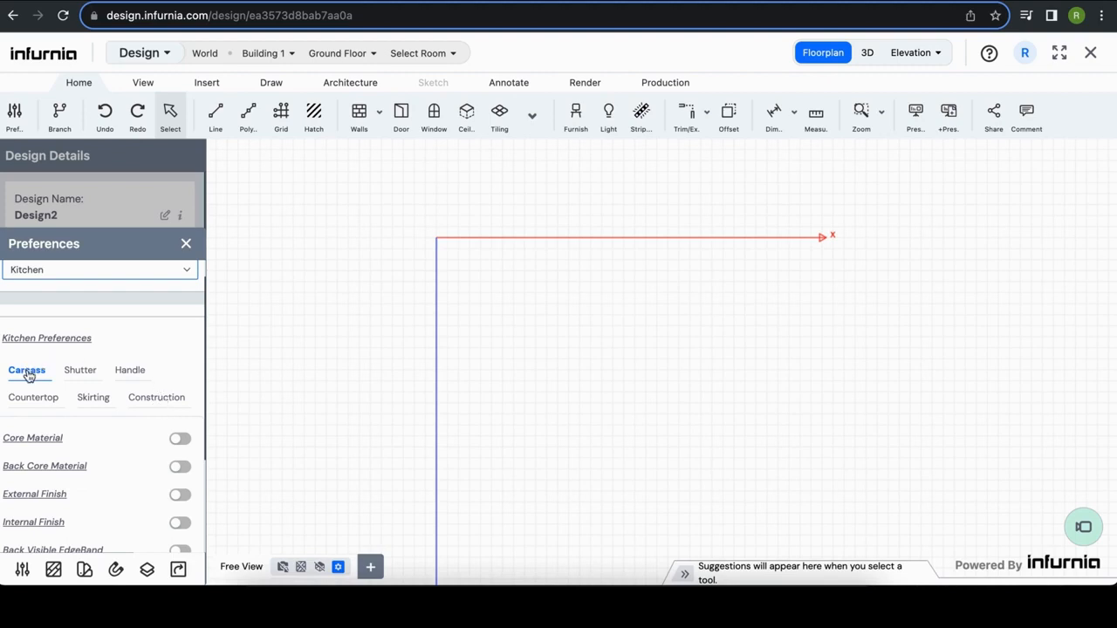
scroll(121, 462, "down", 2)
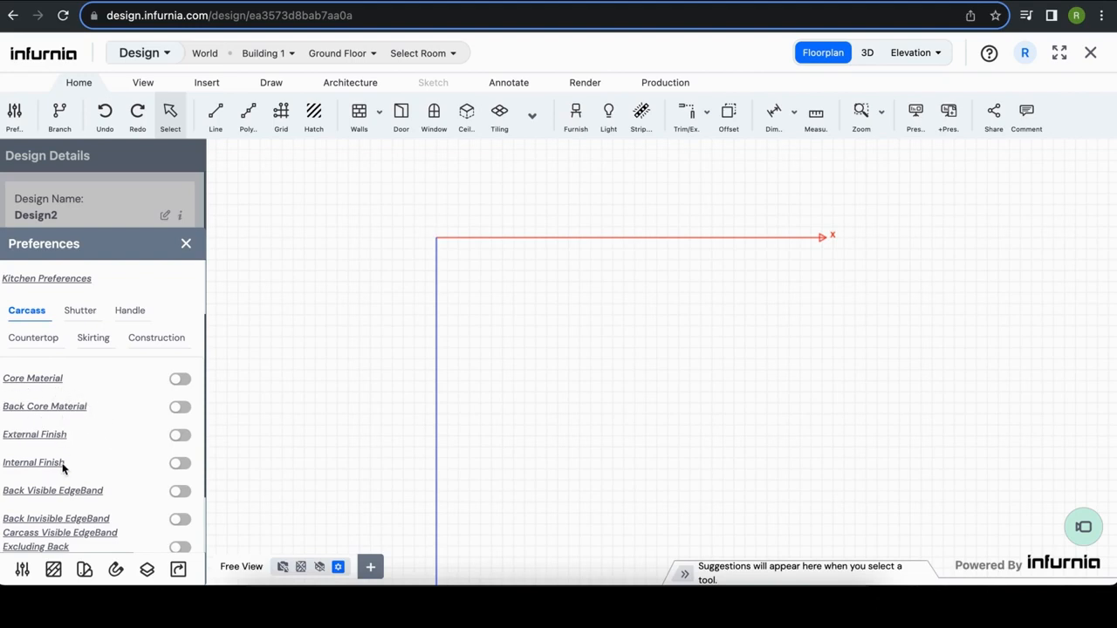
scroll(62, 468, "down", 1)
scroll(62, 468, "down", 2)
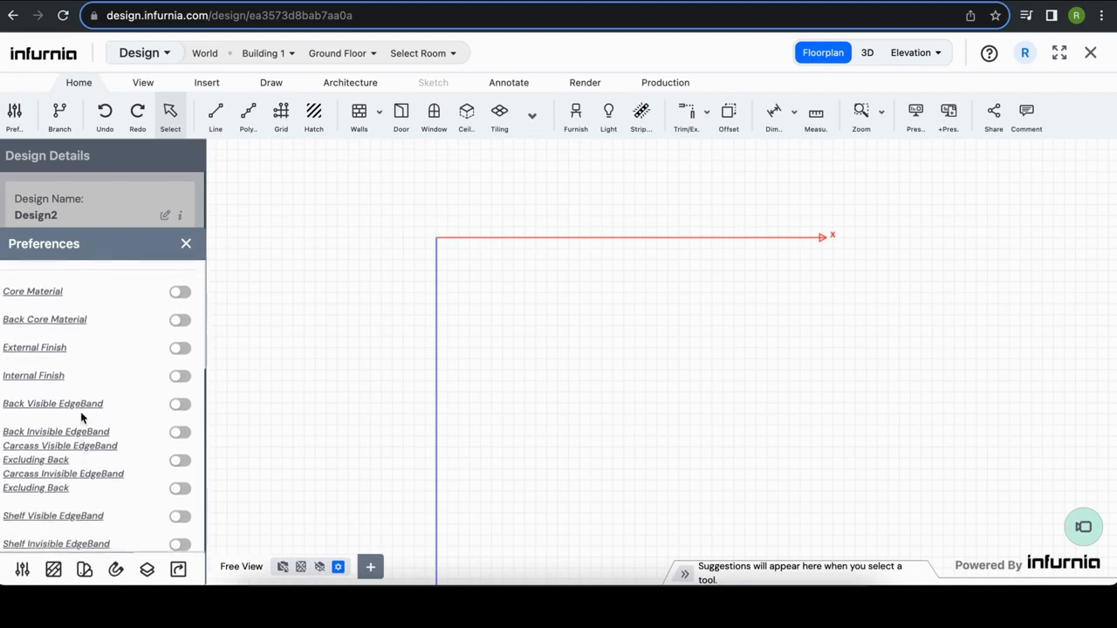
scroll(70, 515, "up", 2)
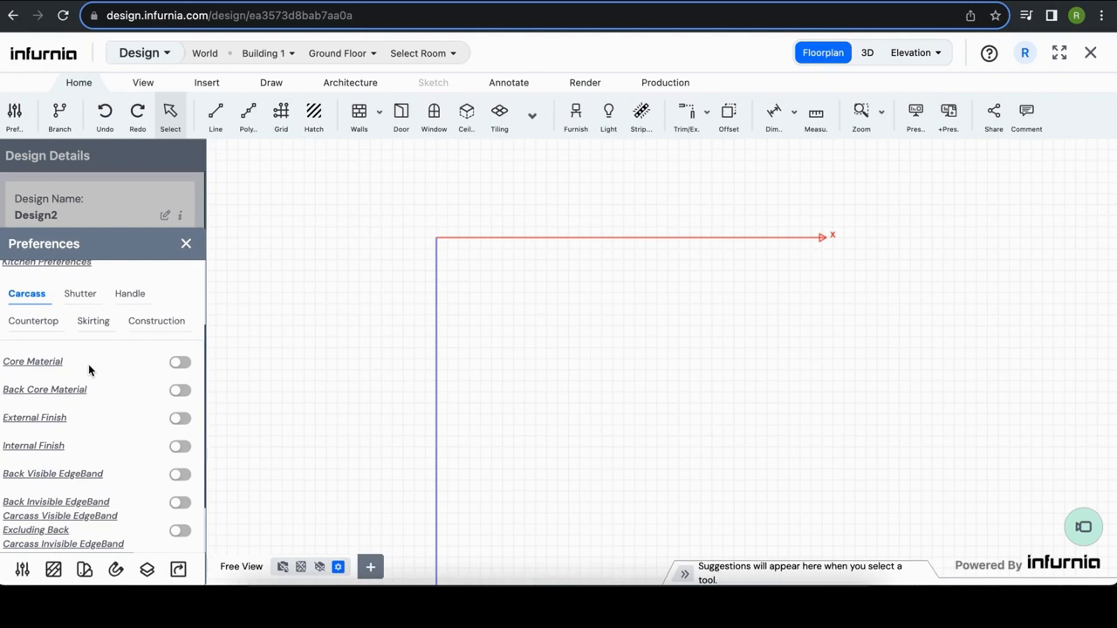
scroll(81, 365, "up", 1)
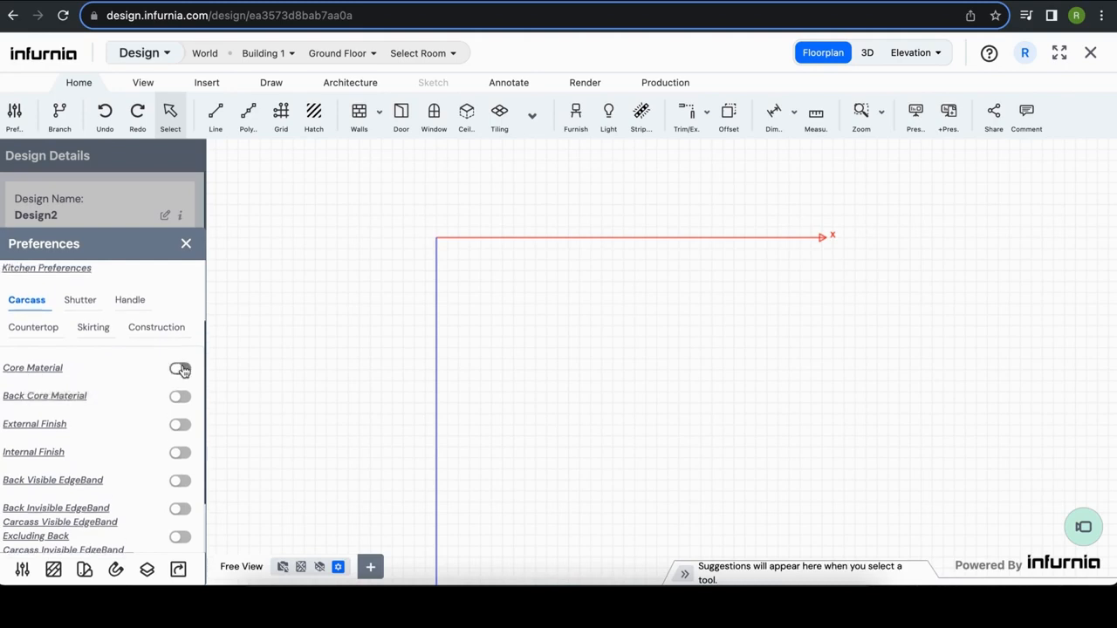
Browse the HDHMR, Particle Board and BWR Ply options for the kitchen carcass core material.
left_click(181, 370)
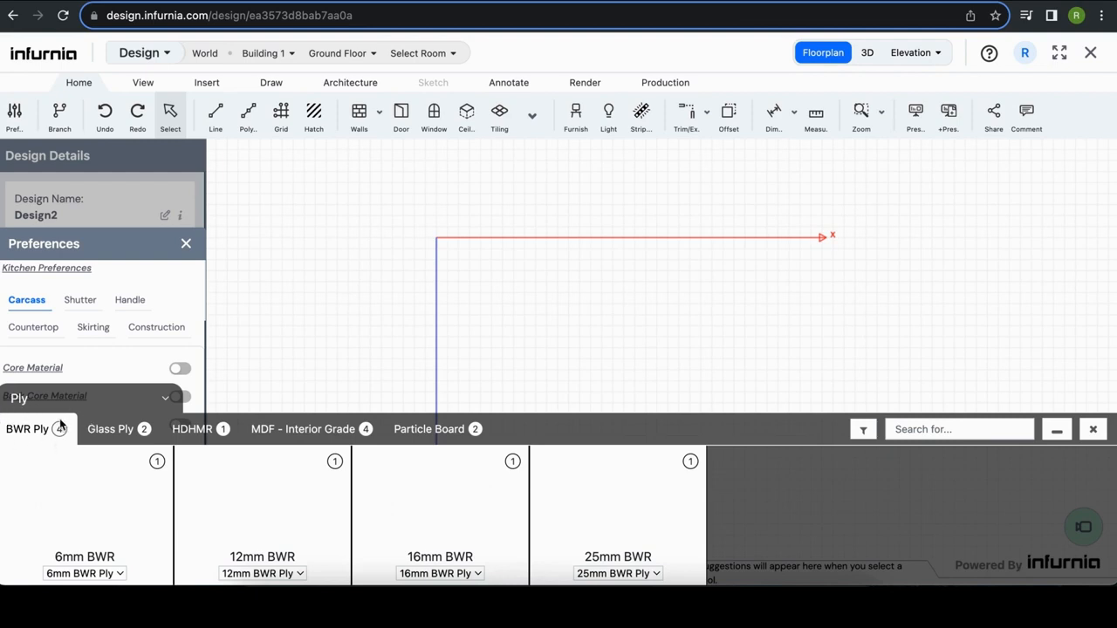
left_click(208, 431)
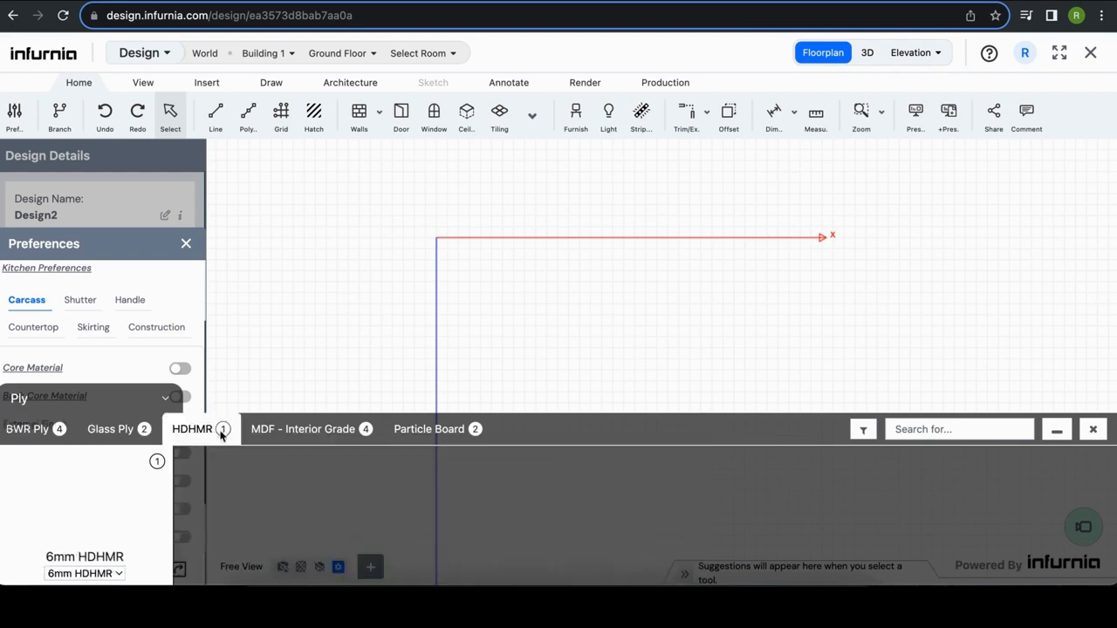
left_click(452, 433)
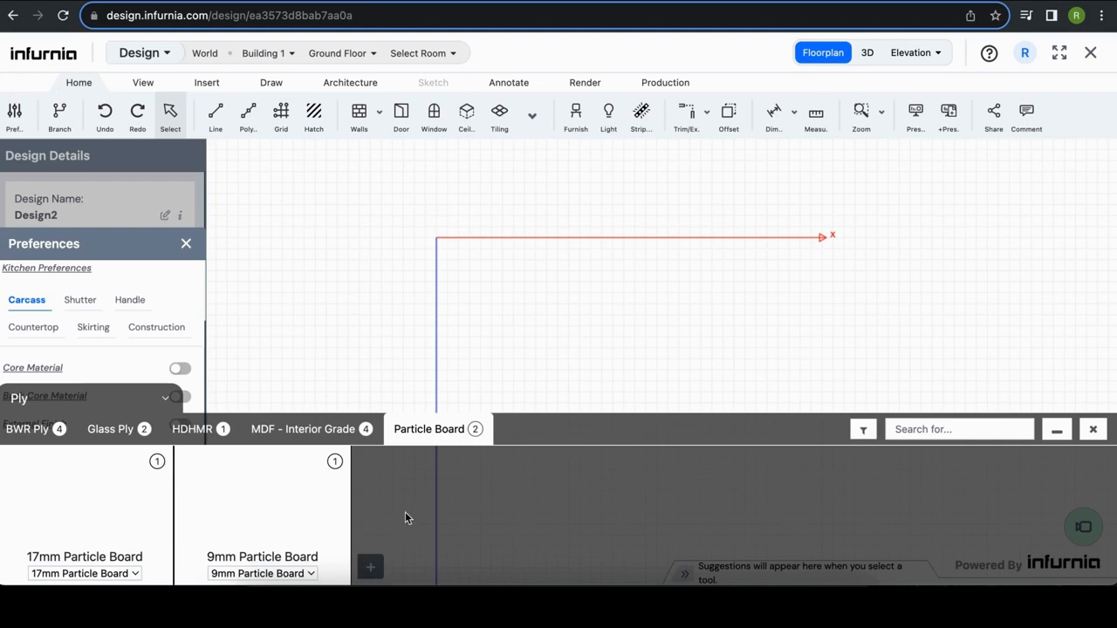
left_click(28, 432)
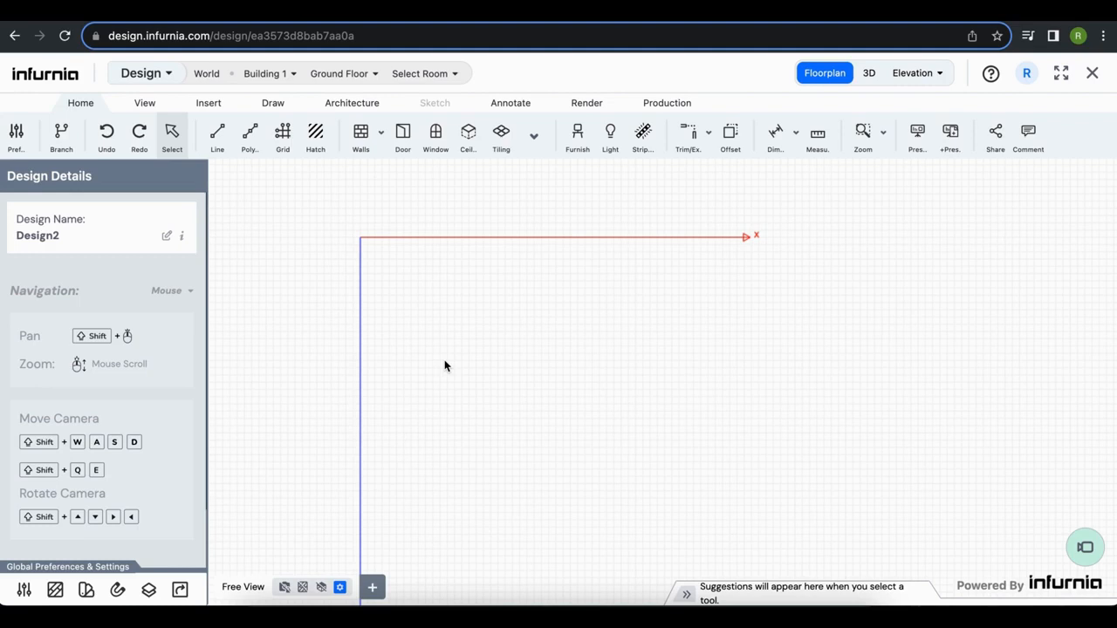
Load the Kitchen floor plan image from the Kitchen Full Design folder as the Ground Floor's tracing background.
left_click(54, 591)
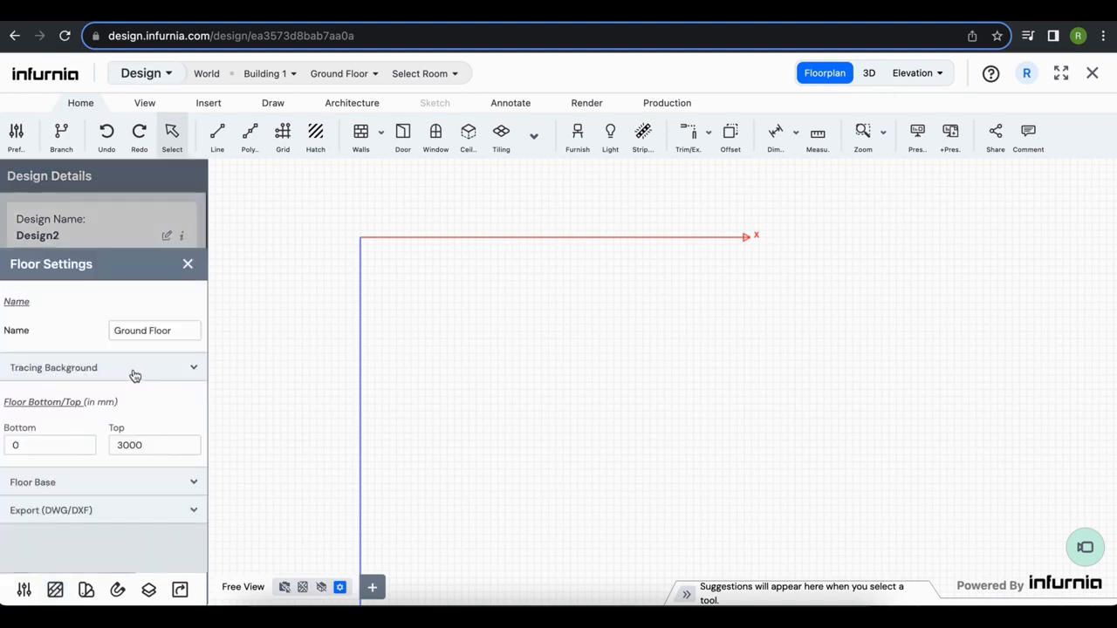
left_click(184, 371)
scroll(118, 432, "down", 1)
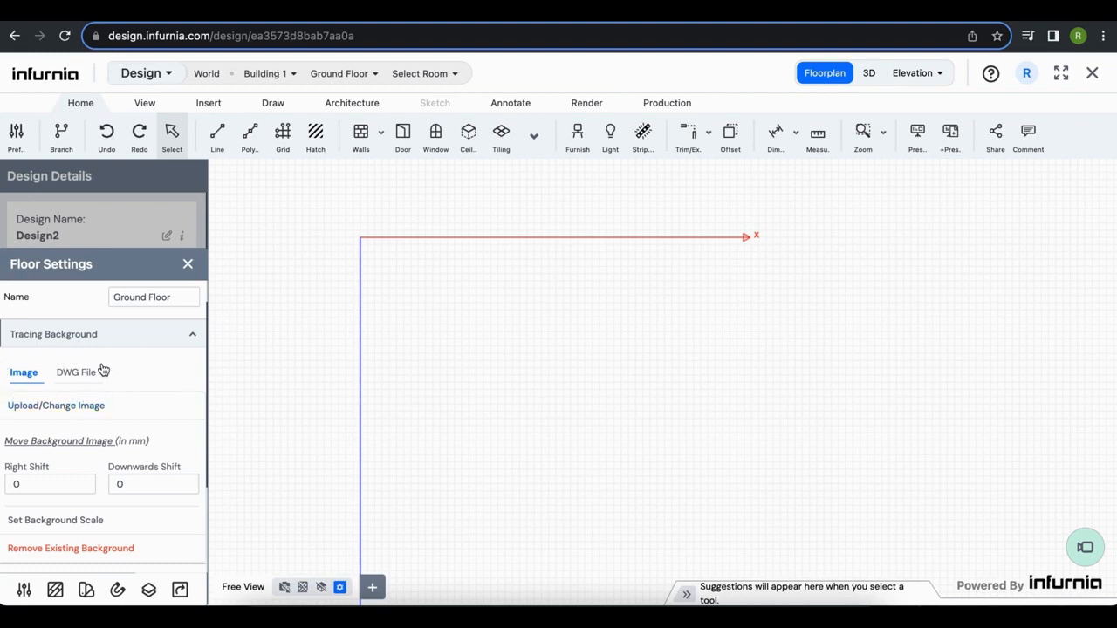
left_click(31, 408)
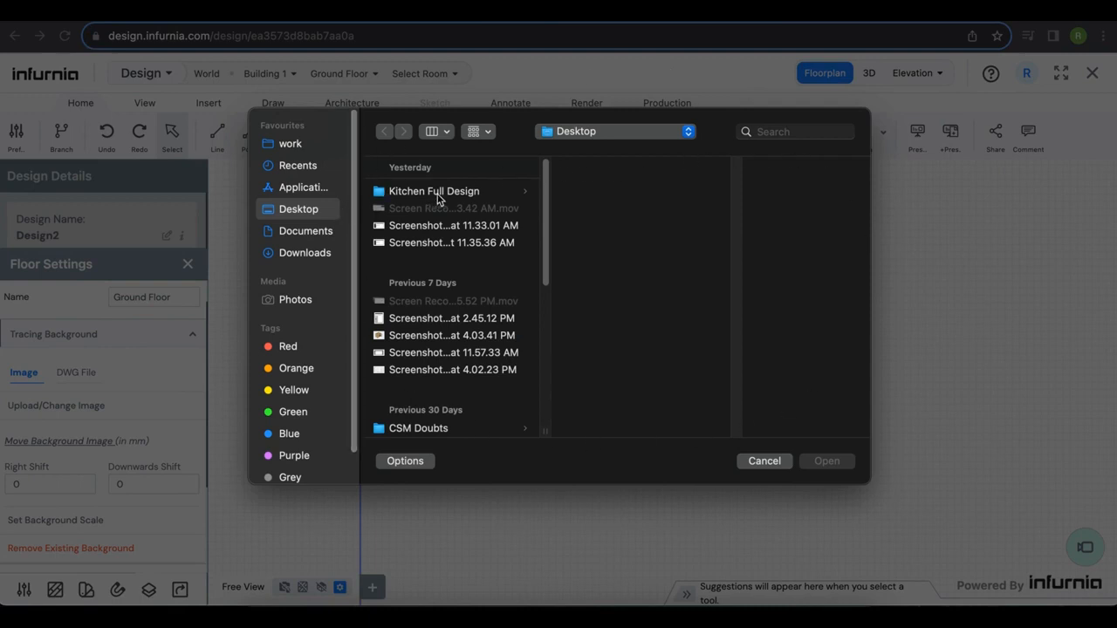
left_click(442, 196)
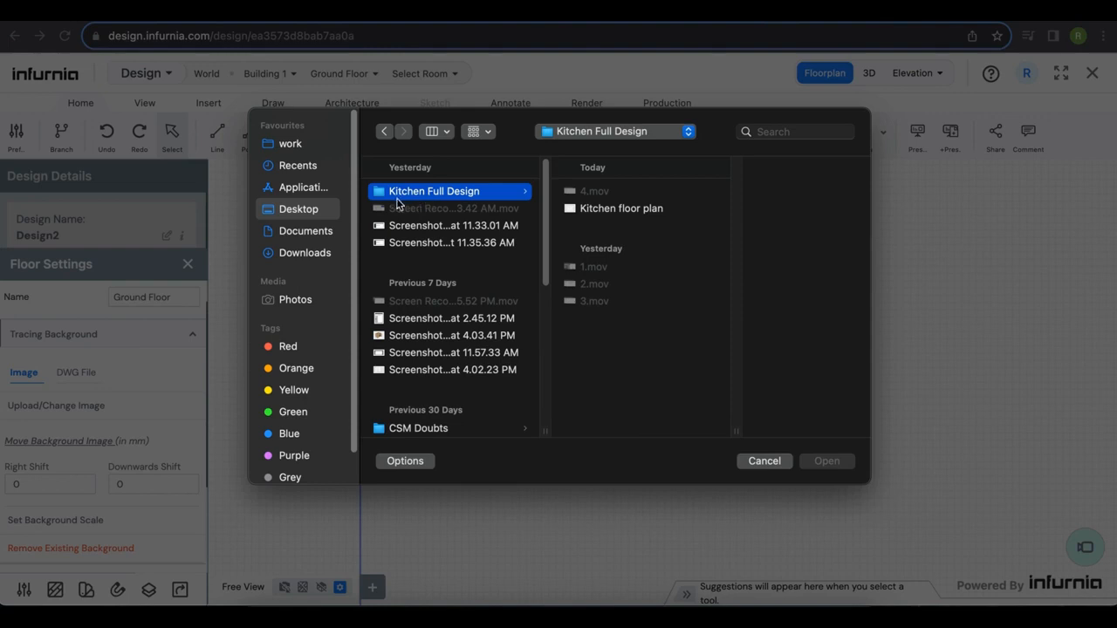
left_click(609, 210)
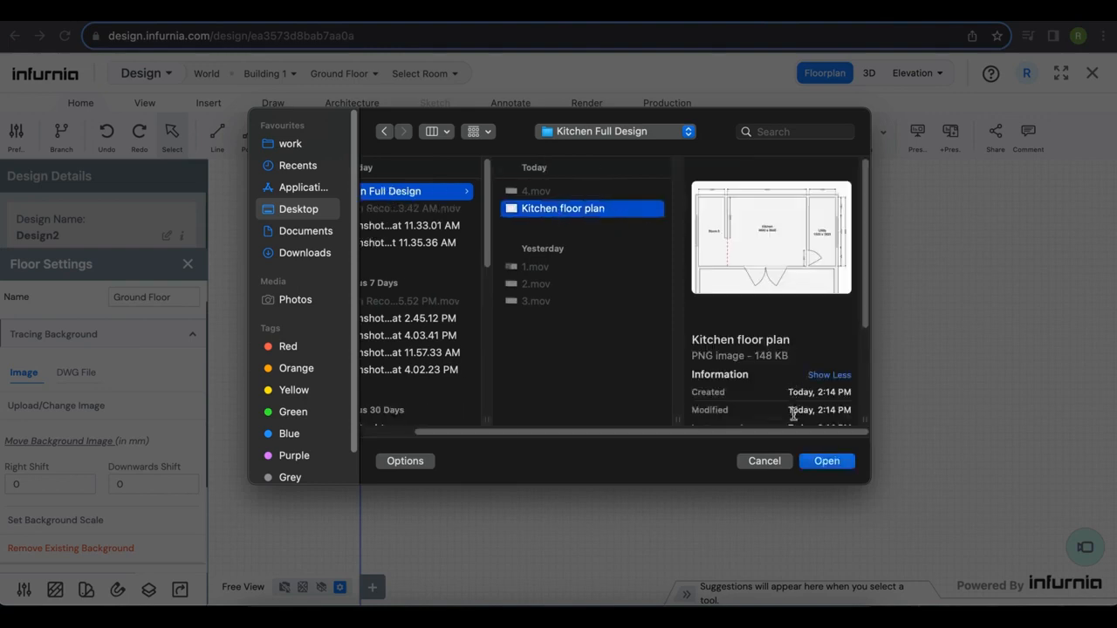
left_click(825, 463)
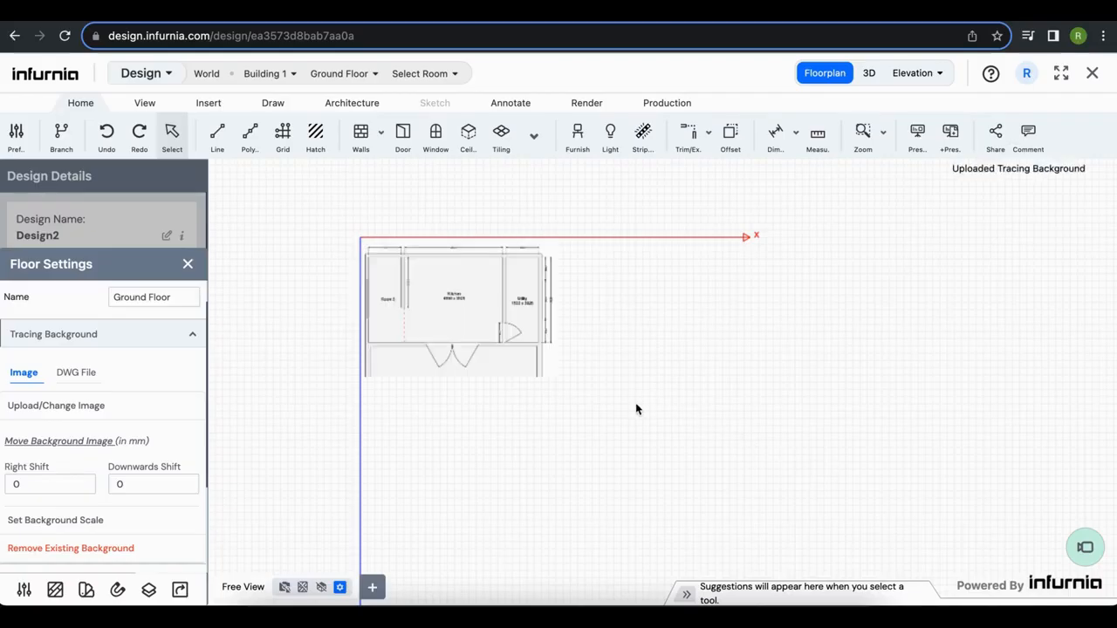
scroll(407, 294, "up", 5)
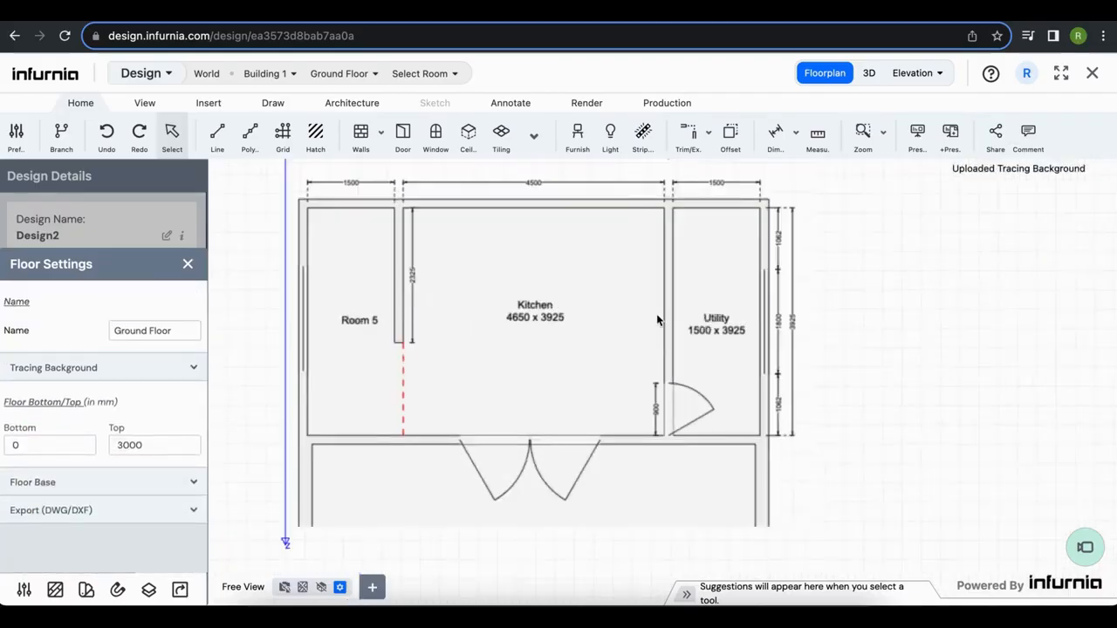
scroll(689, 449, "down", 3)
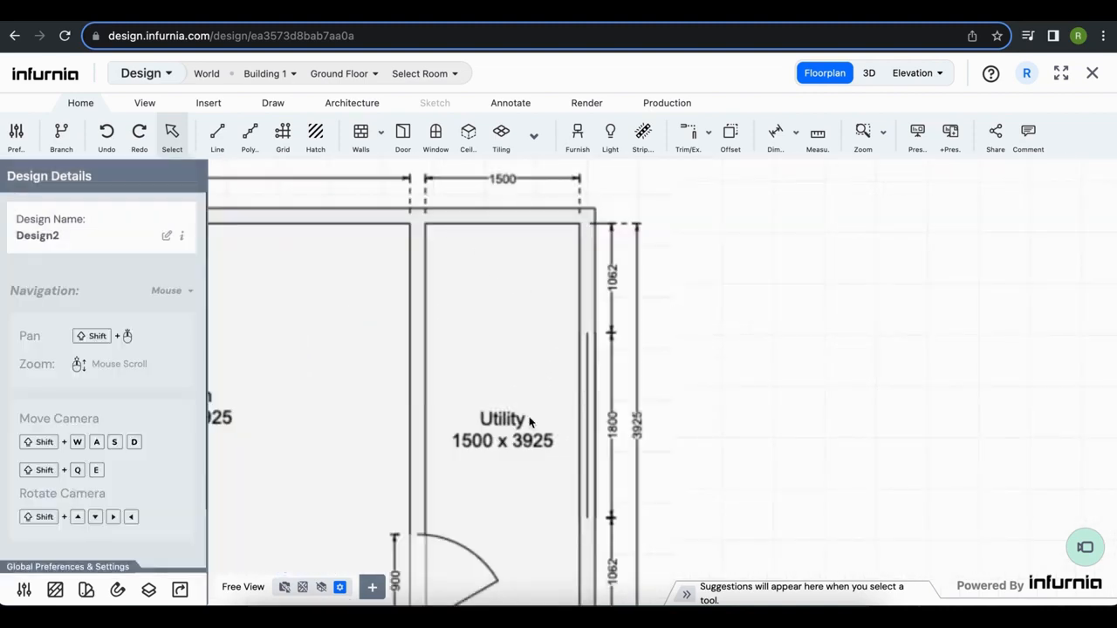
scroll(527, 423, "down", 3)
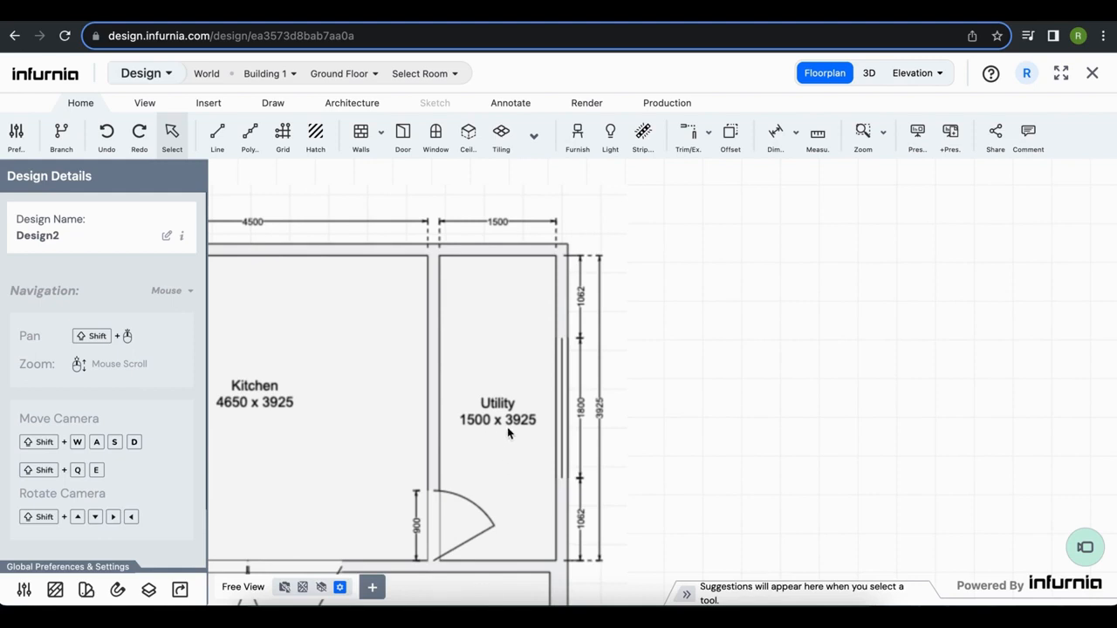
scroll(528, 432, "down", 5)
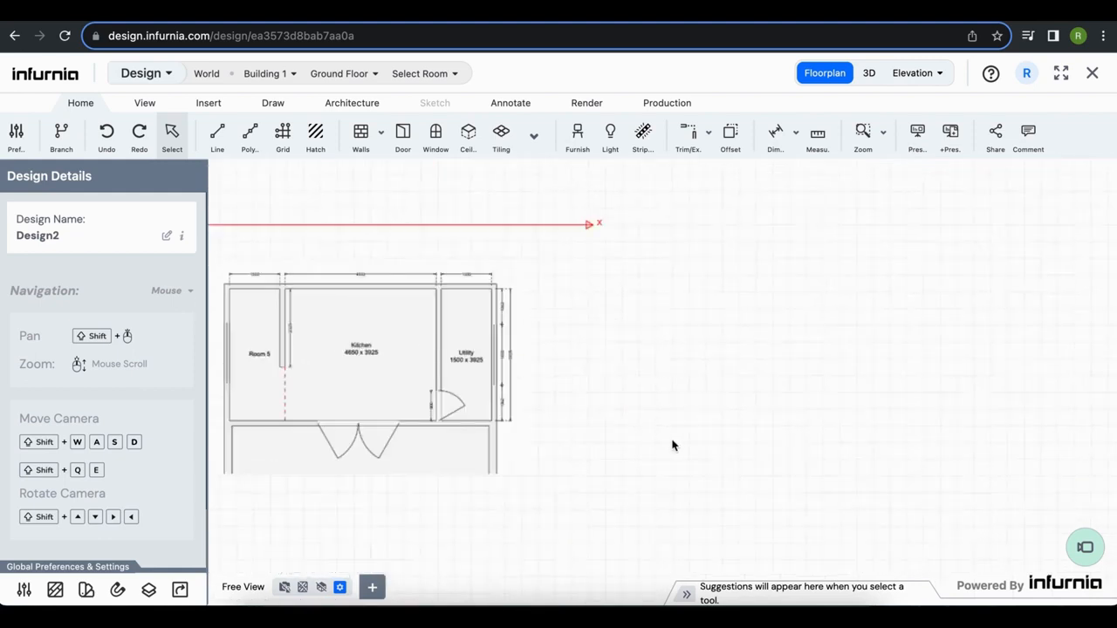
Draw a horizontal straight wall 1500 mm long in the empty area to the right of the traced floor plan.
left_click(354, 103)
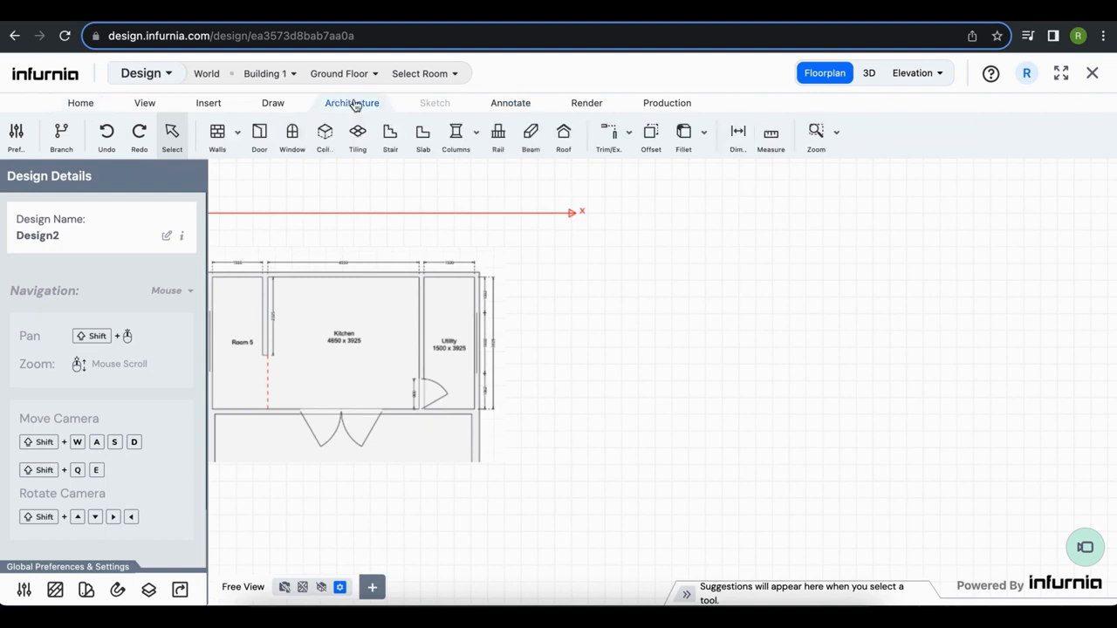
left_click(217, 142)
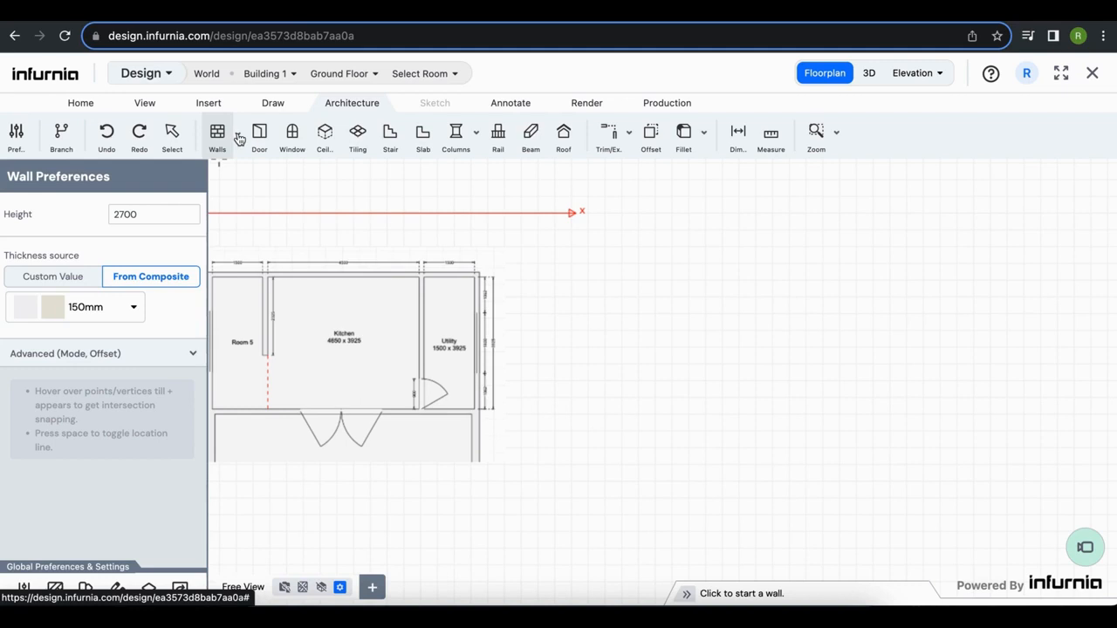
left_click(237, 137)
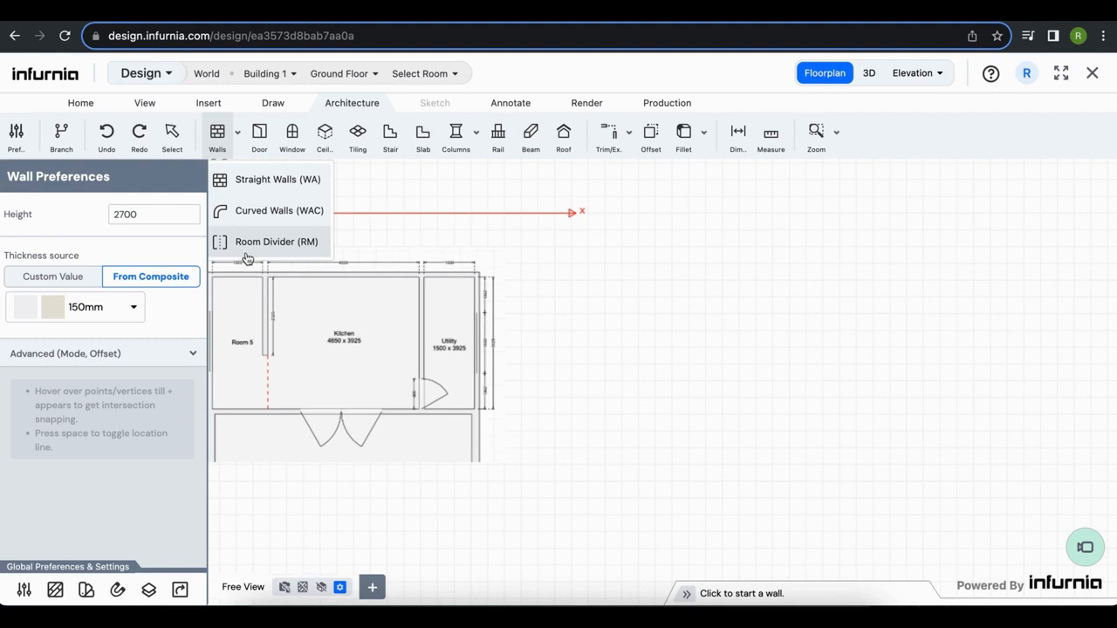
left_click(251, 184)
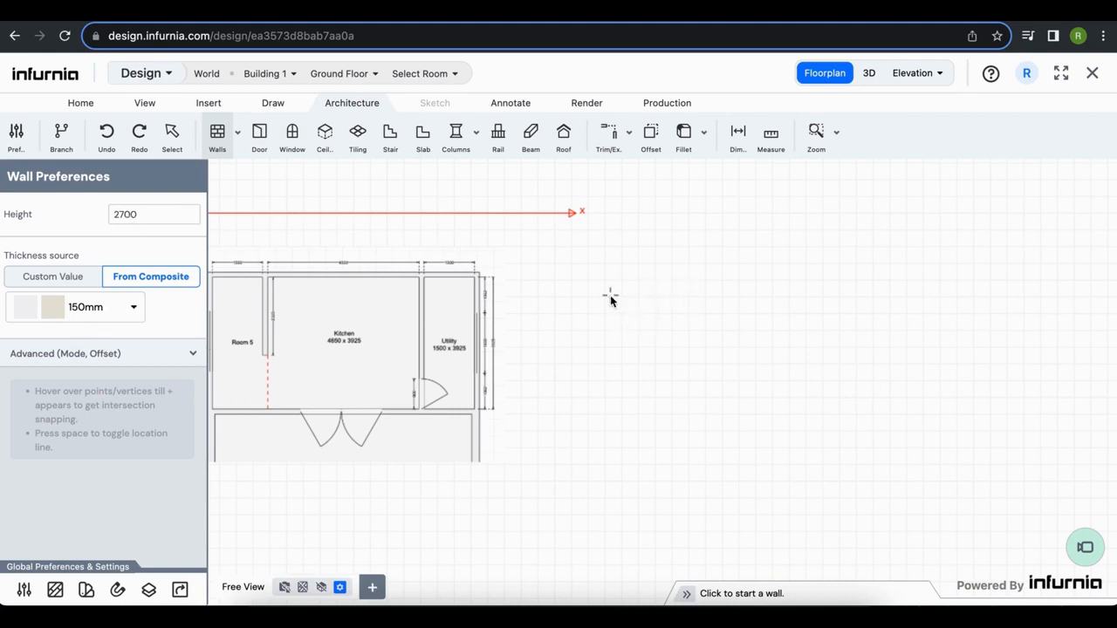
scroll(760, 271, "right", 5)
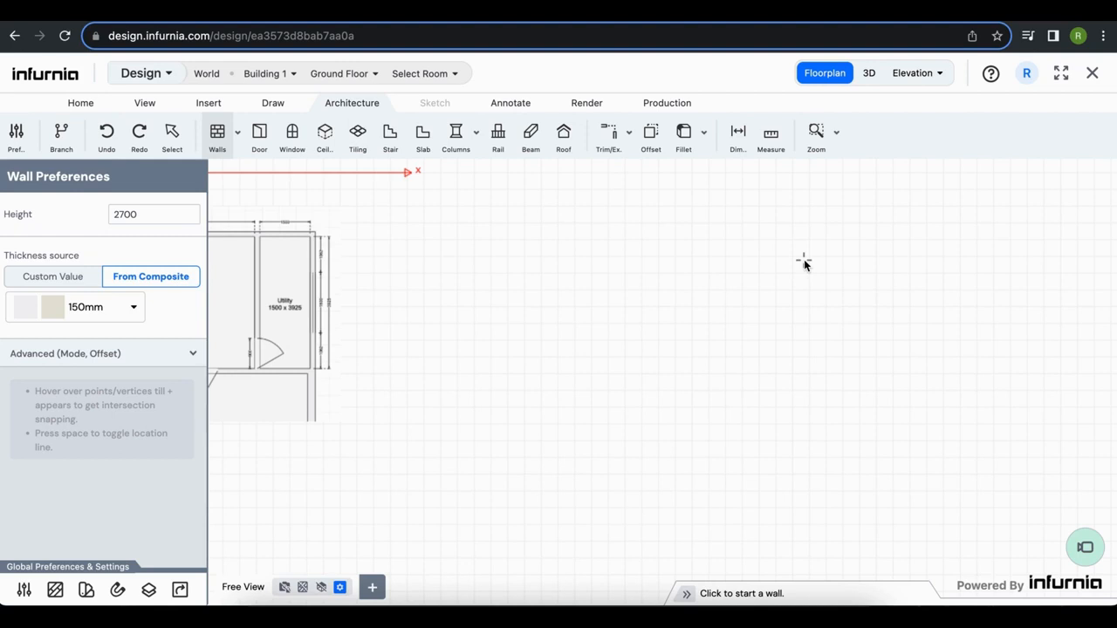
left_click(552, 239)
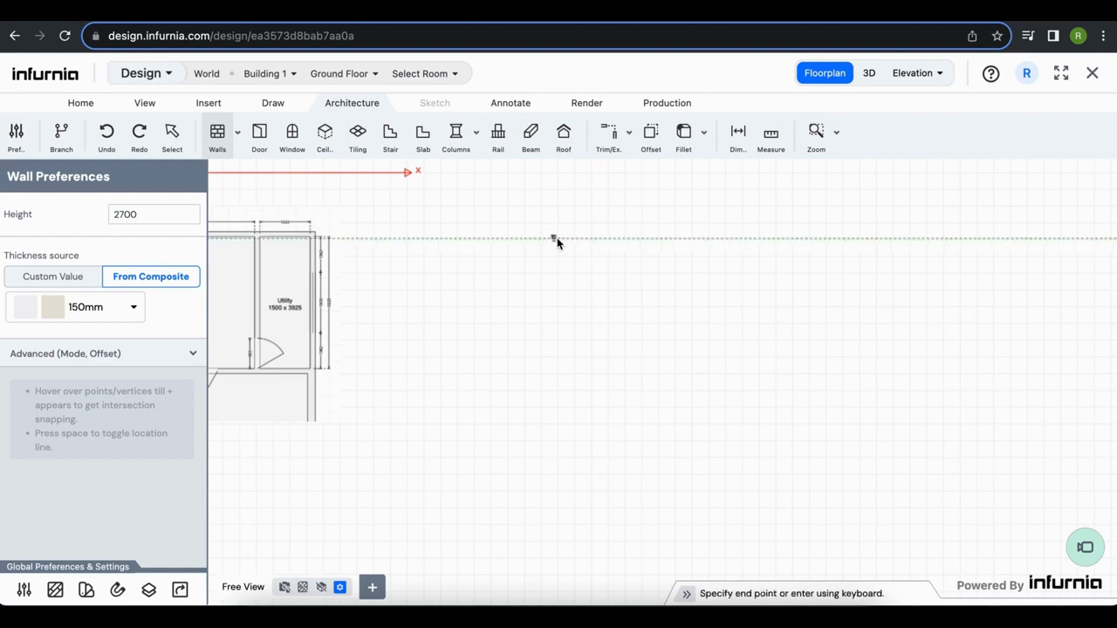
scroll(584, 243, "up", 1)
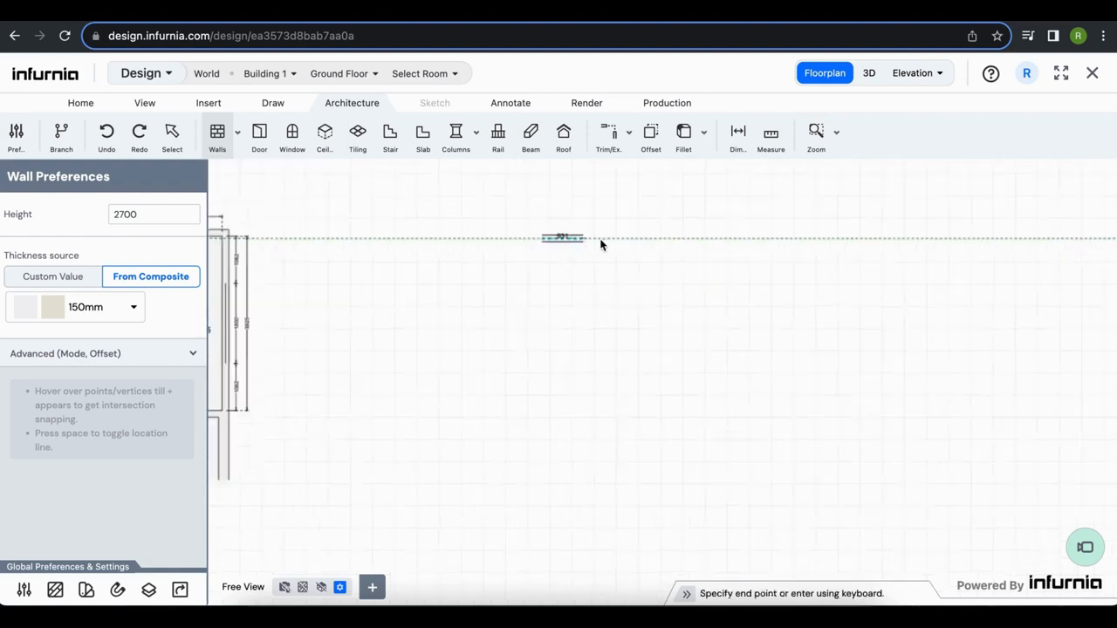
scroll(636, 242, "up", 3)
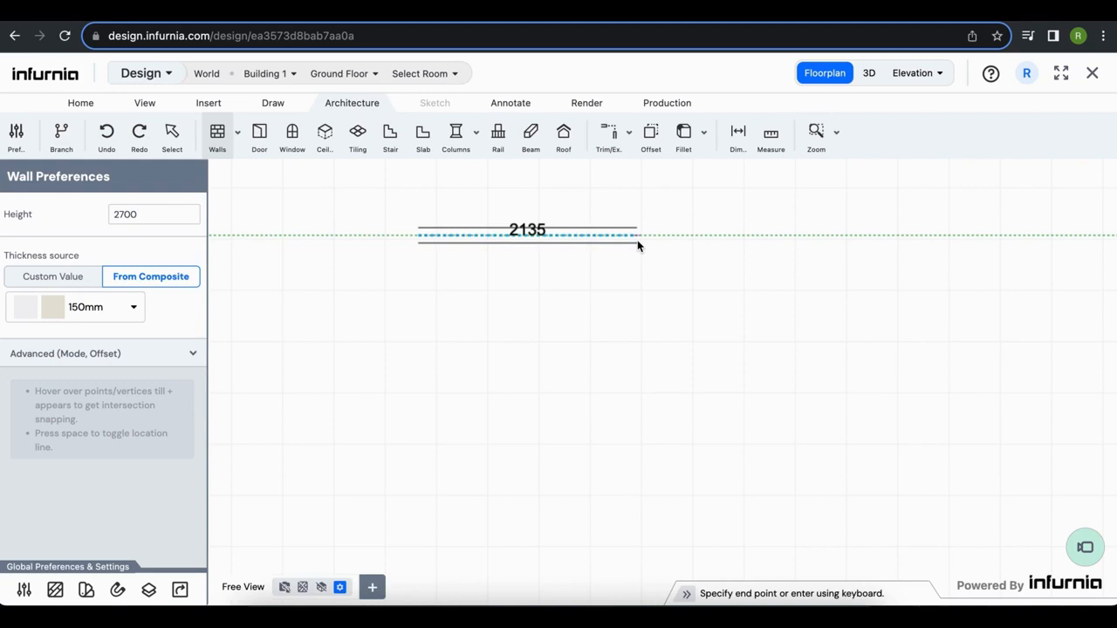
type("15")
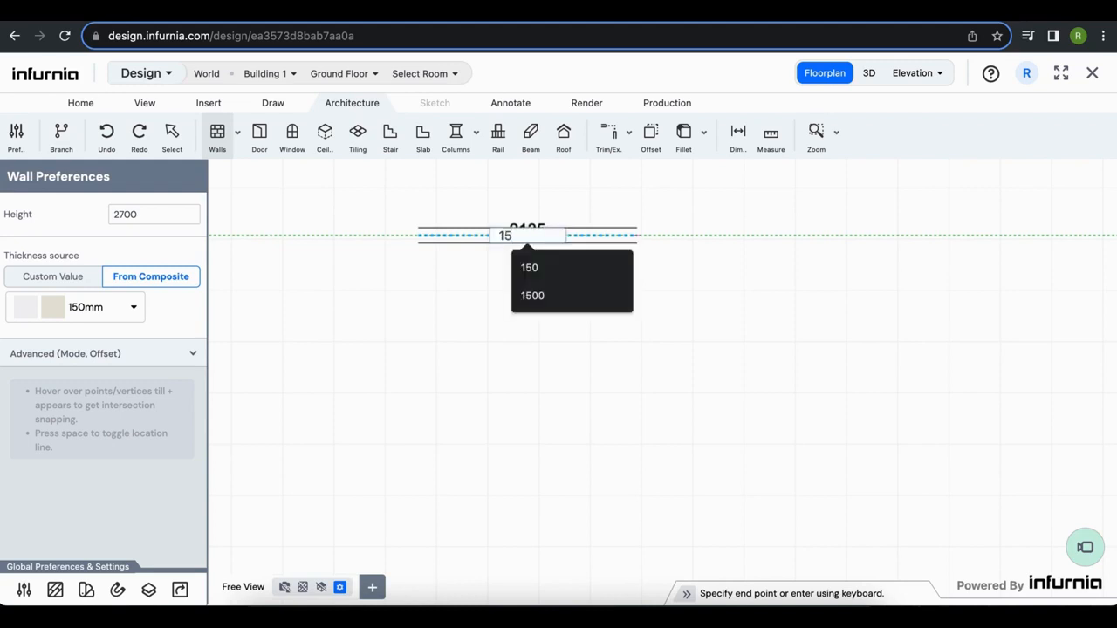
type("00")
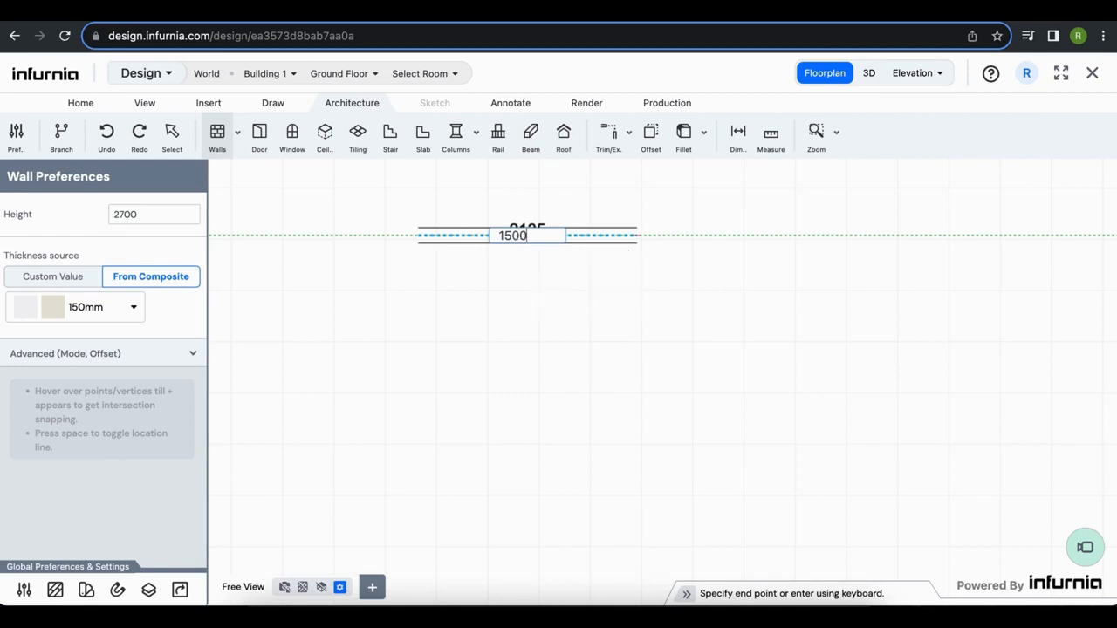
key("Return")
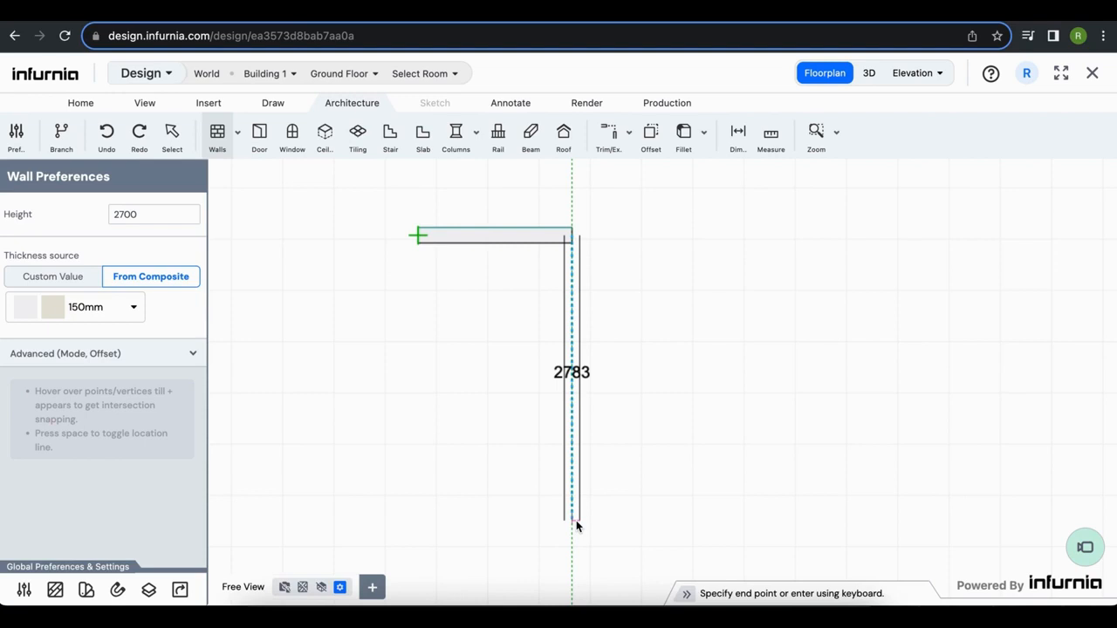
Draw a 3925 mm wall down from the first wall's right end, with its location line on the room's inner face.
key("space")
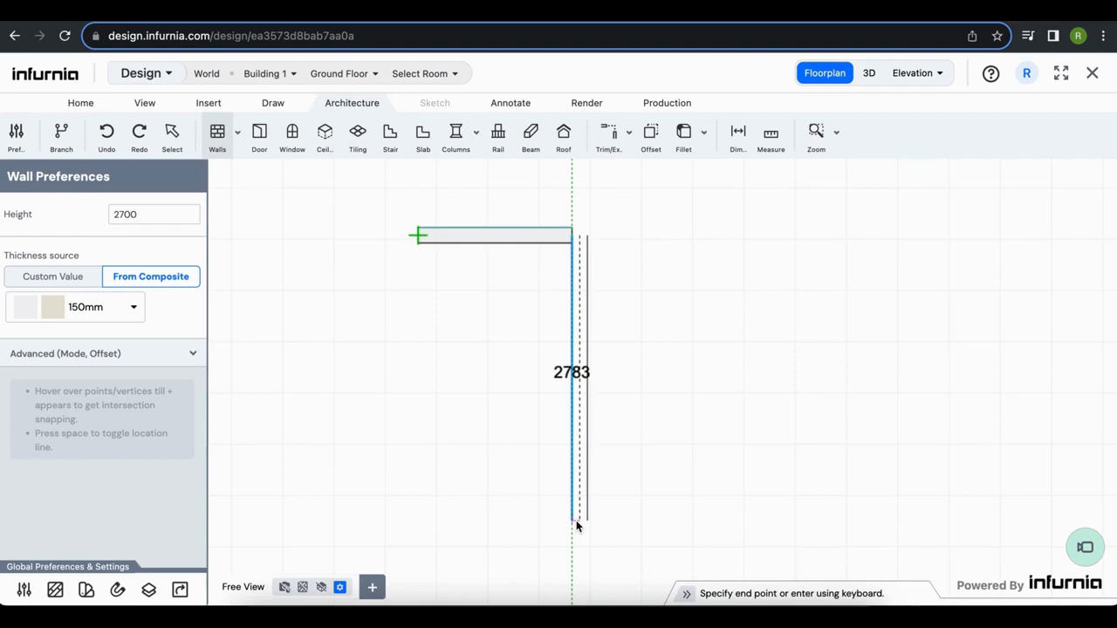
key("space")
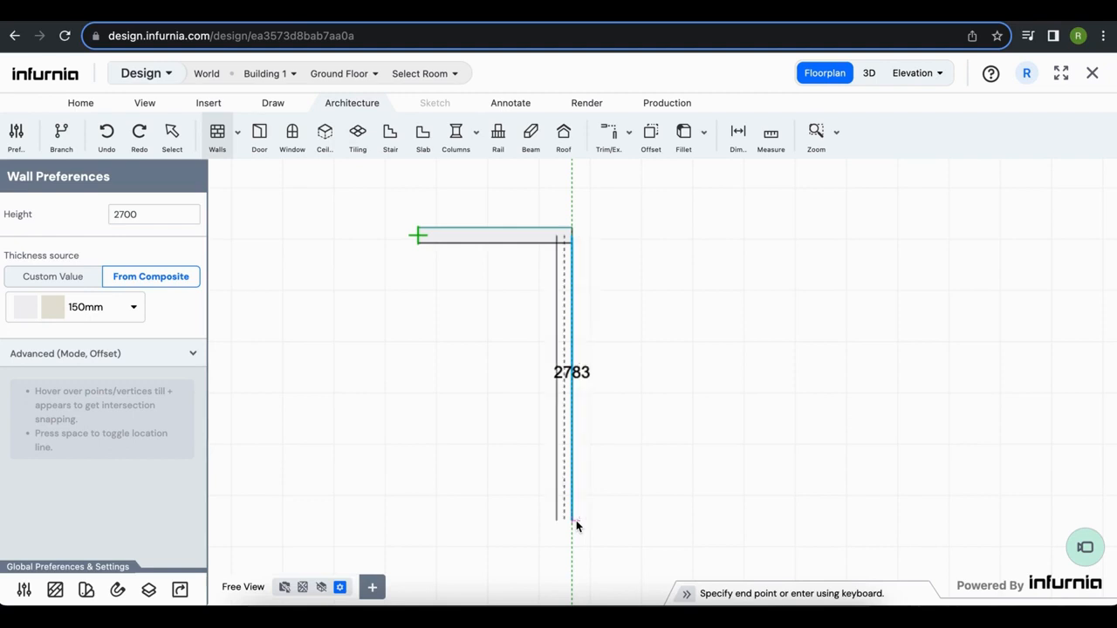
key("space")
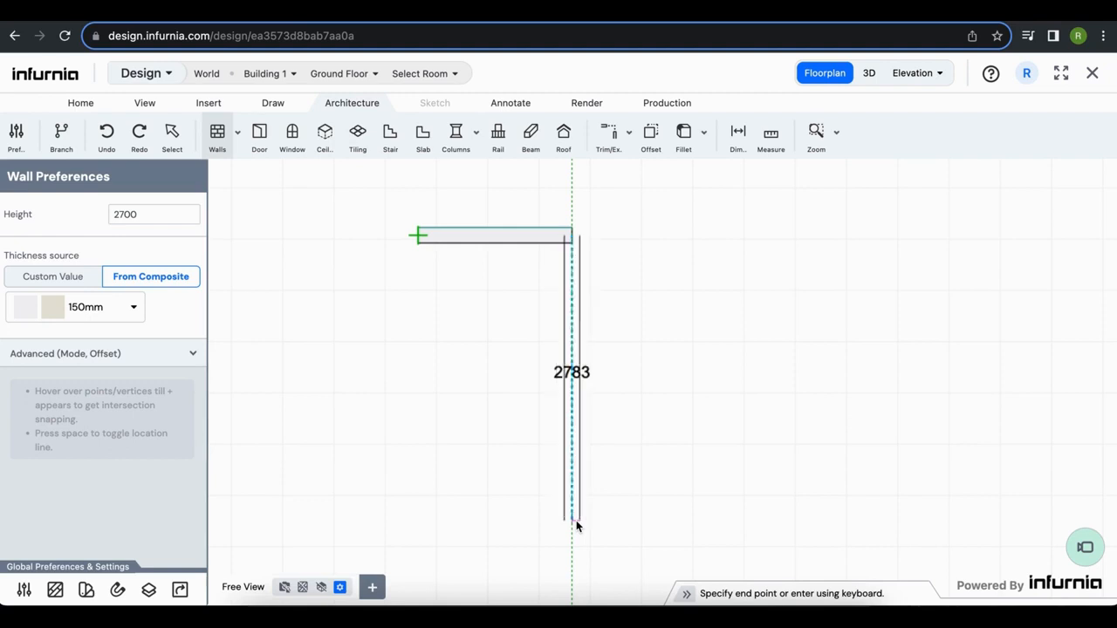
key("space")
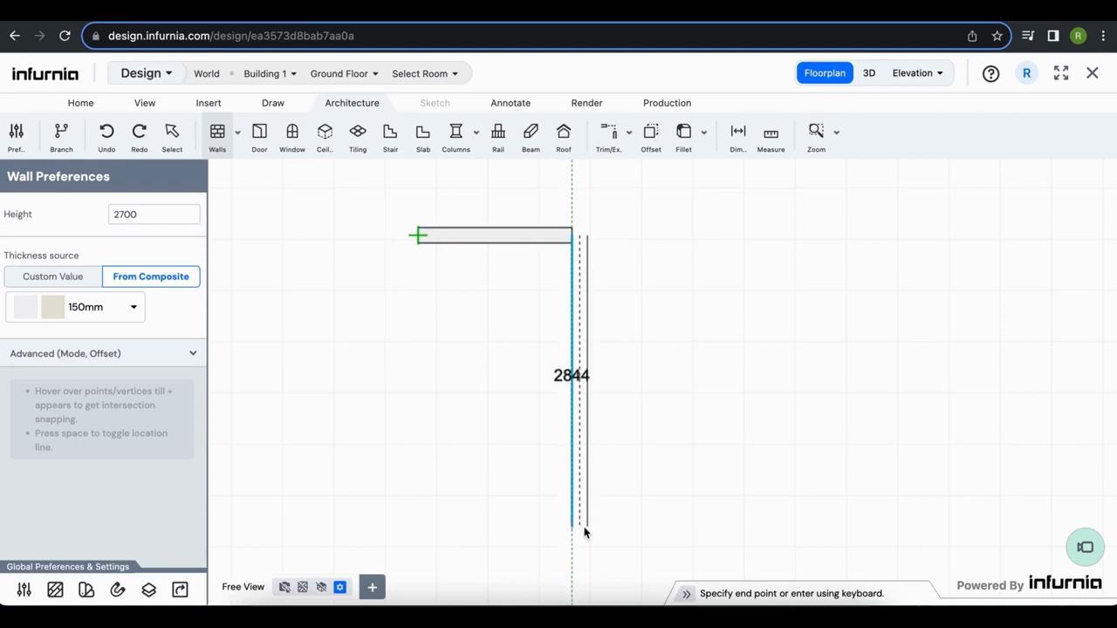
type("3925")
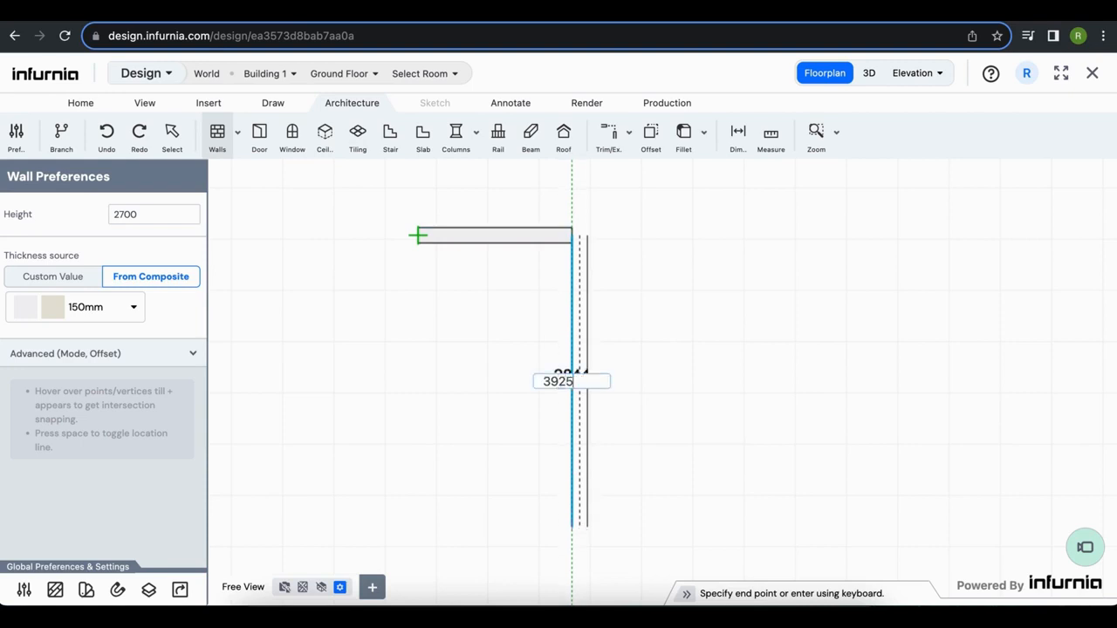
key("Return")
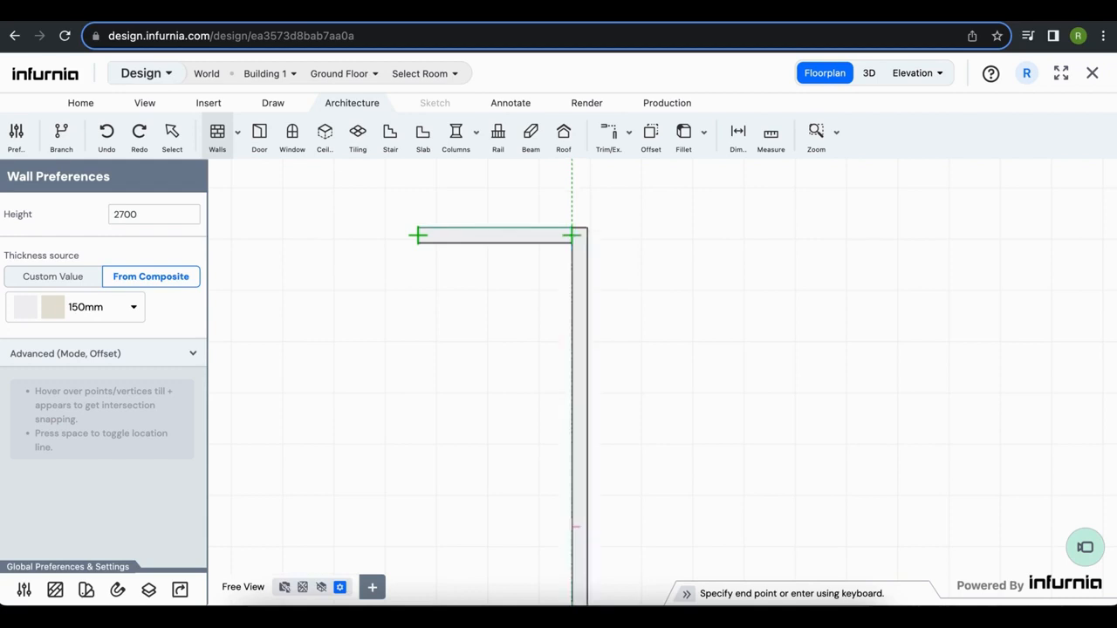
Close the utility room with a 1500 mm lower wall and a 3925 mm left wall, and end the wall chain.
scroll(621, 436, "down", 3)
middle_click_drag(626, 414, 632, 350)
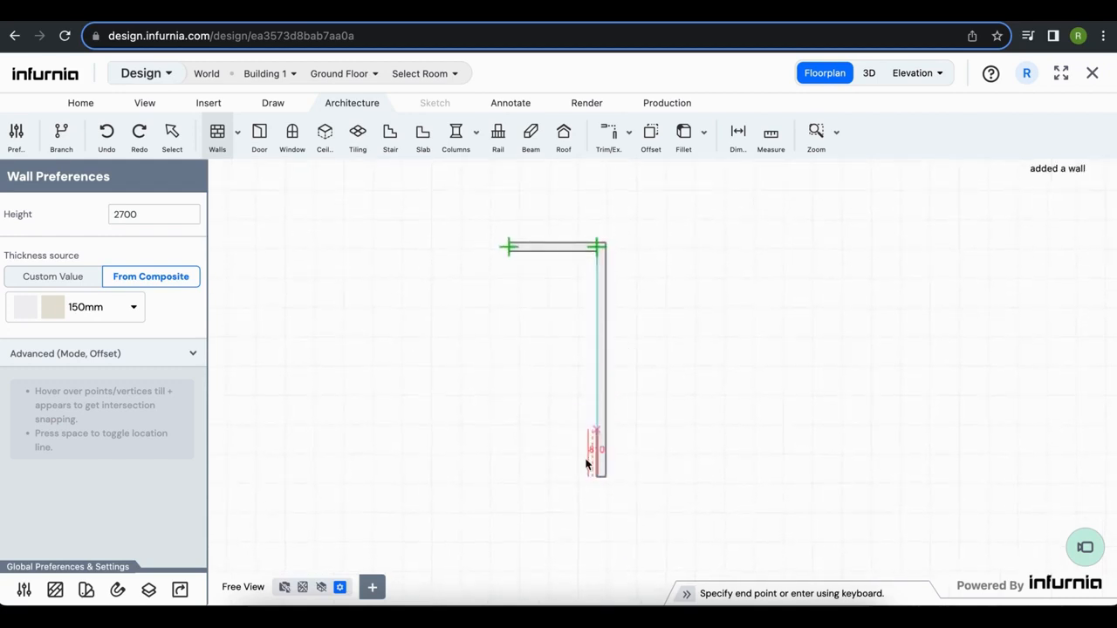
scroll(590, 491, "up", 3)
scroll(529, 485, "down", 3)
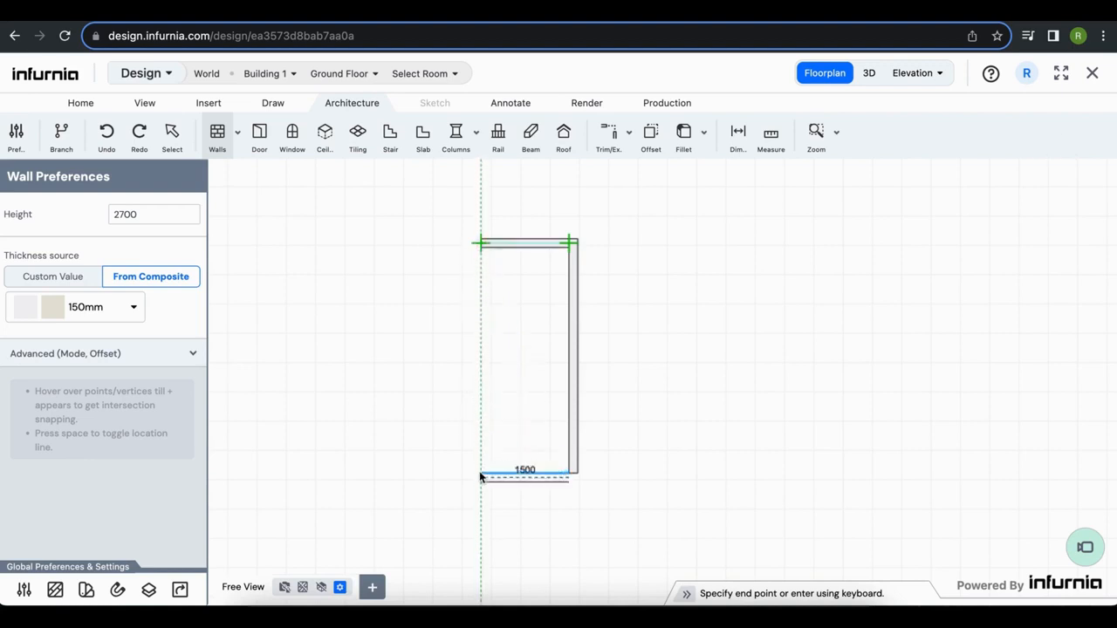
left_click(479, 471)
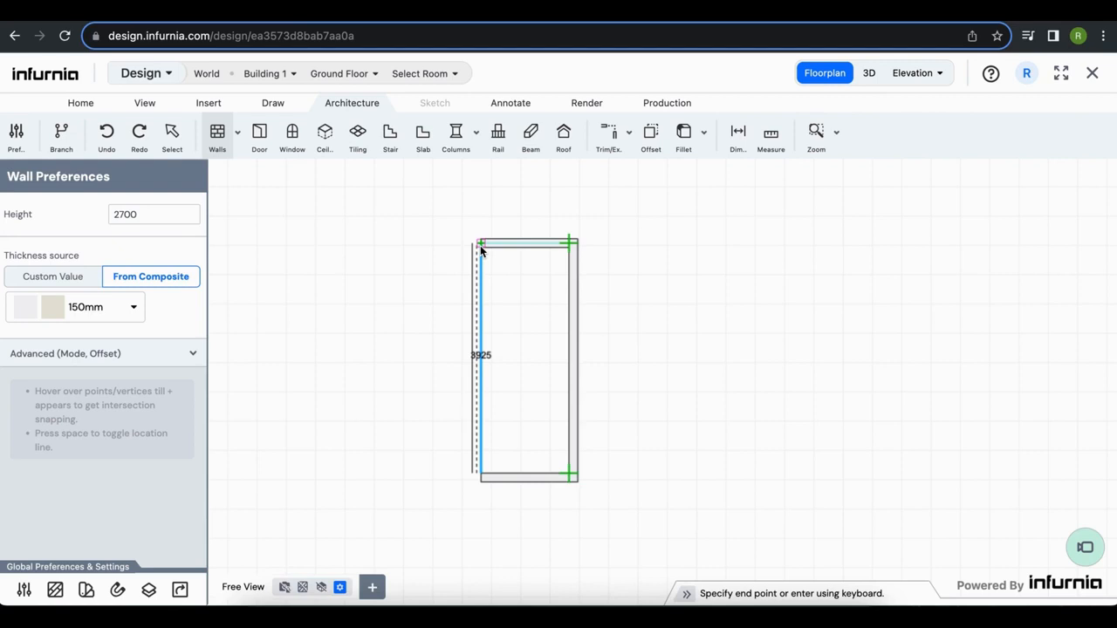
left_click(480, 246)
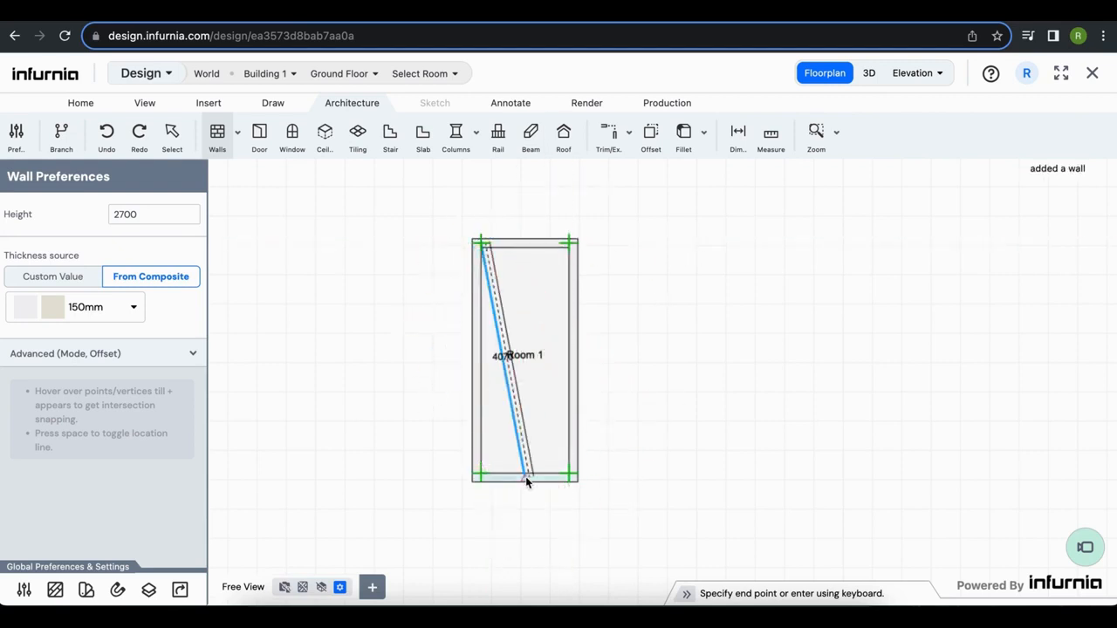
key("Escape")
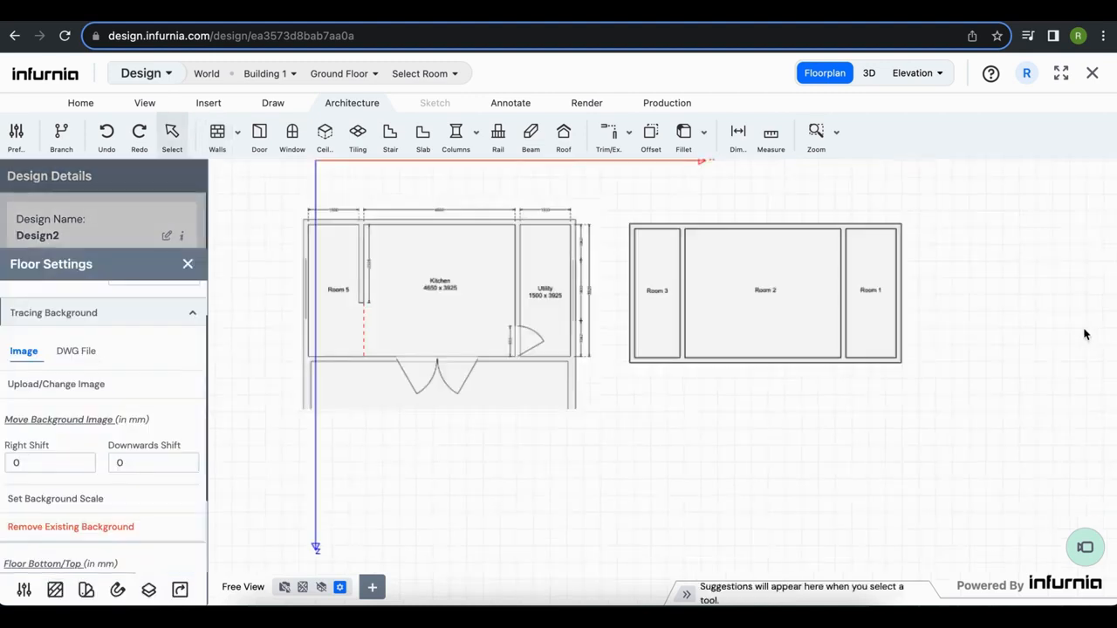
scroll(878, 305, "up", 2)
scroll(900, 329, "down", 2)
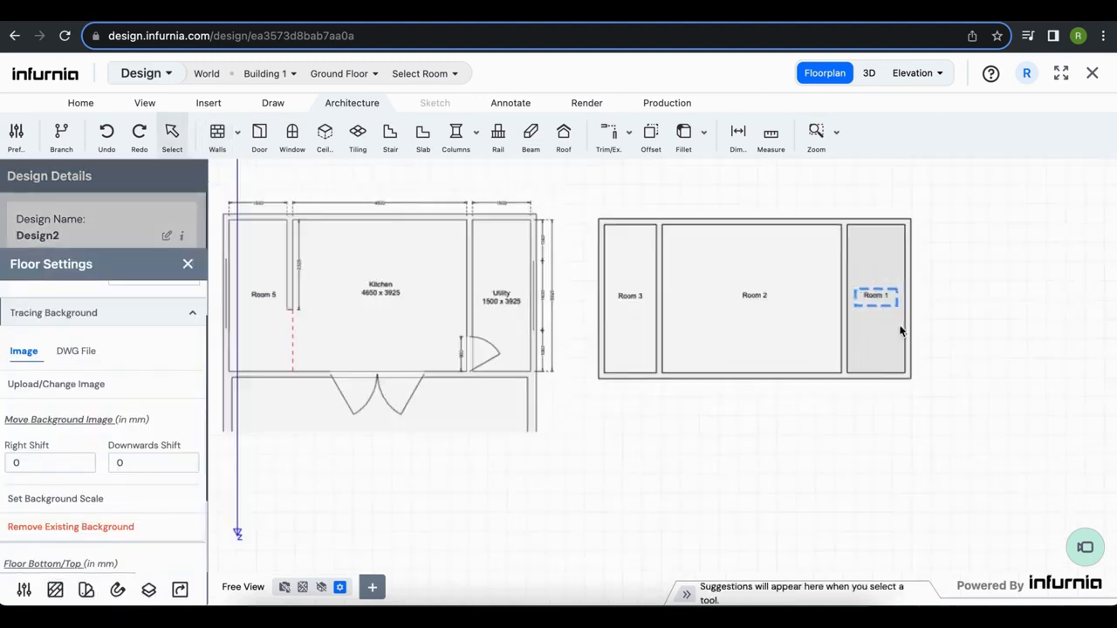
middle_click_drag(870, 411, 895, 422)
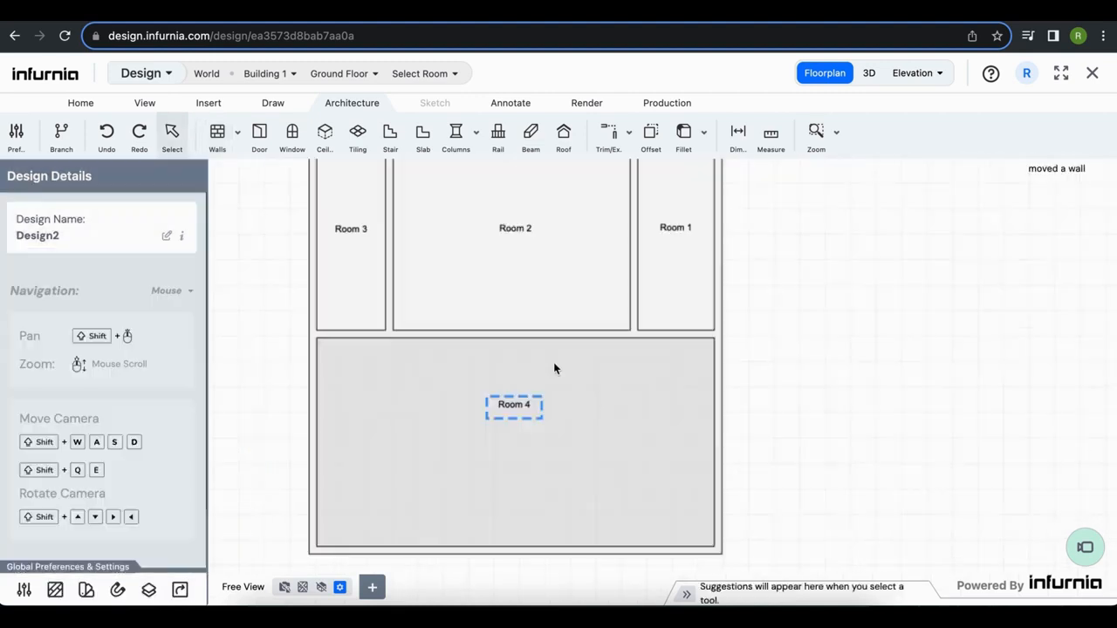
left_click_drag(607, 350, 591, 386, "shift")
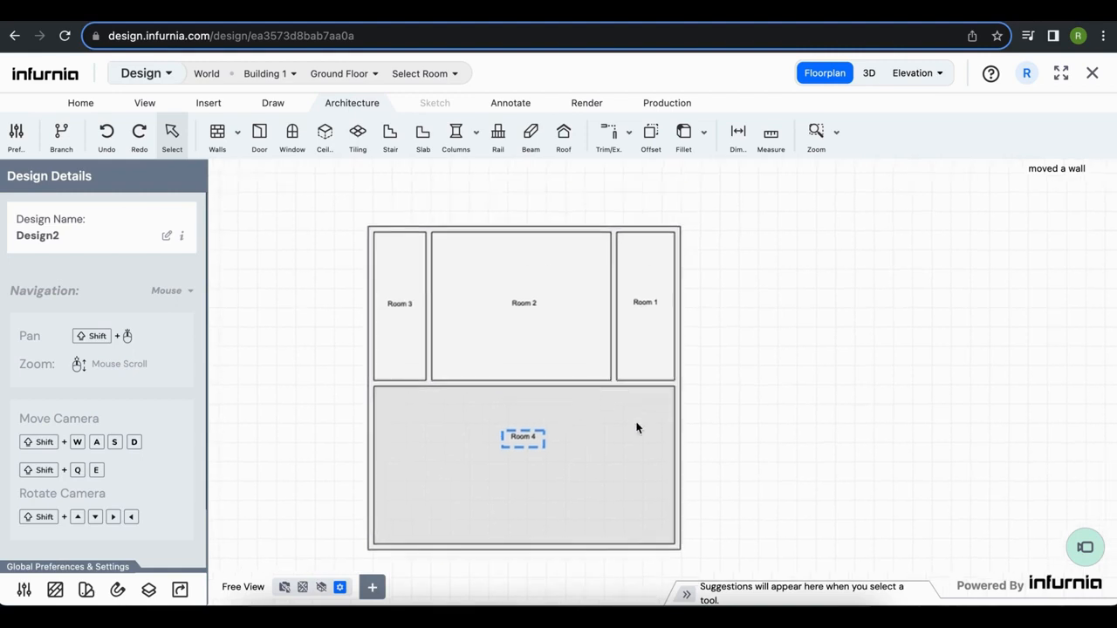
Examine the finished four-room wall layout in the floor plan and in 3D from several angles.
scroll(536, 241, "up", 2)
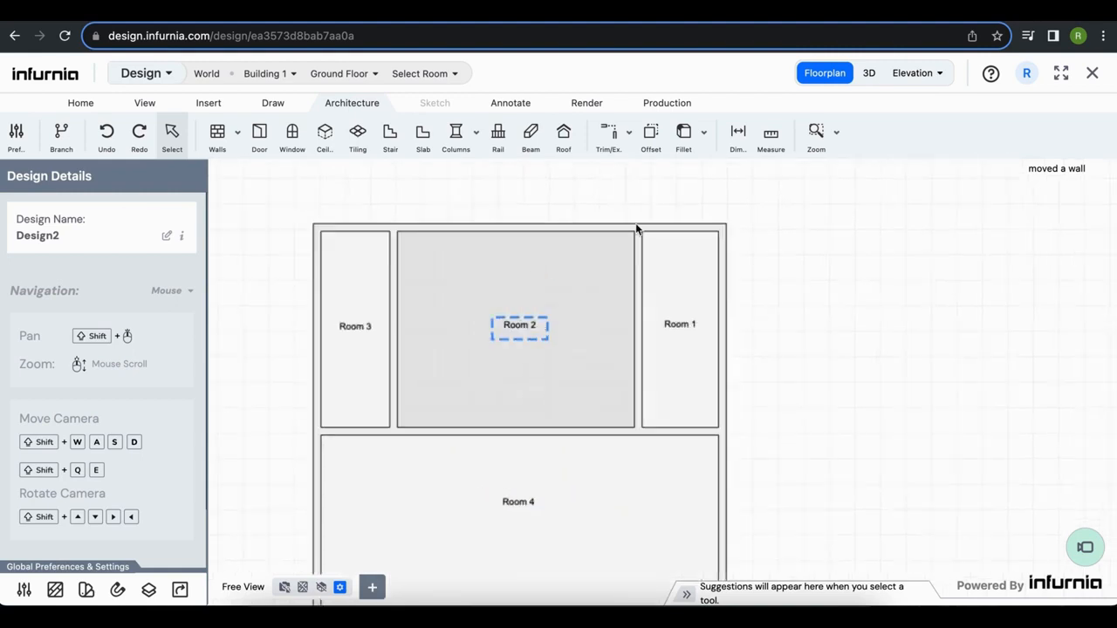
left_click_drag(670, 299, 668, 319, "shift")
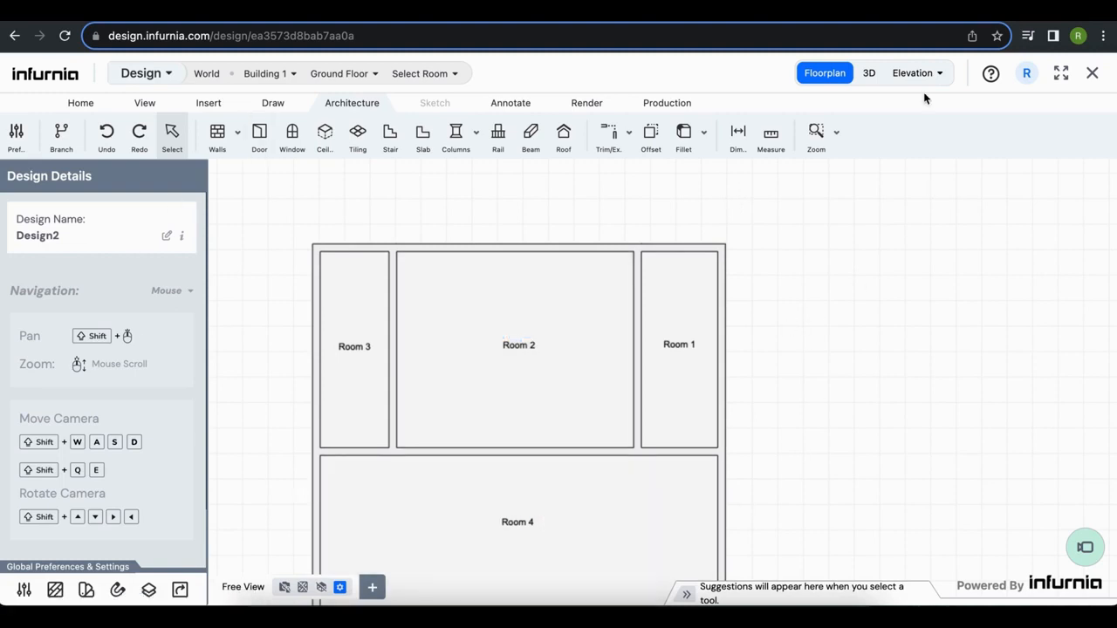
left_click(868, 75)
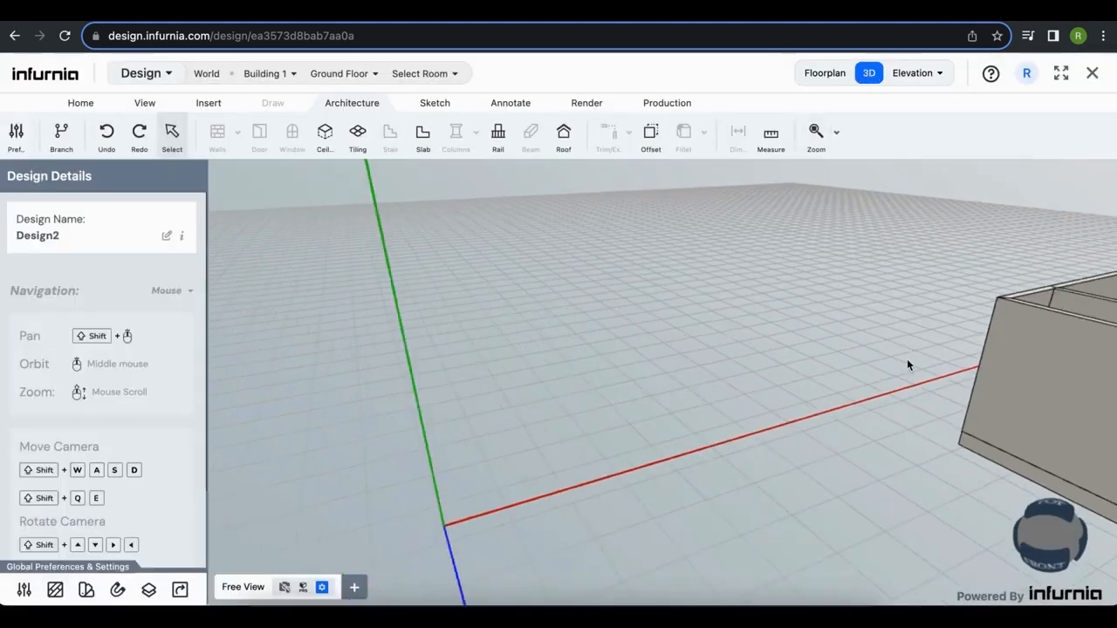
left_click_drag(908, 365, 219, 410, "shift")
middle_click_drag(983, 284, 1053, 212)
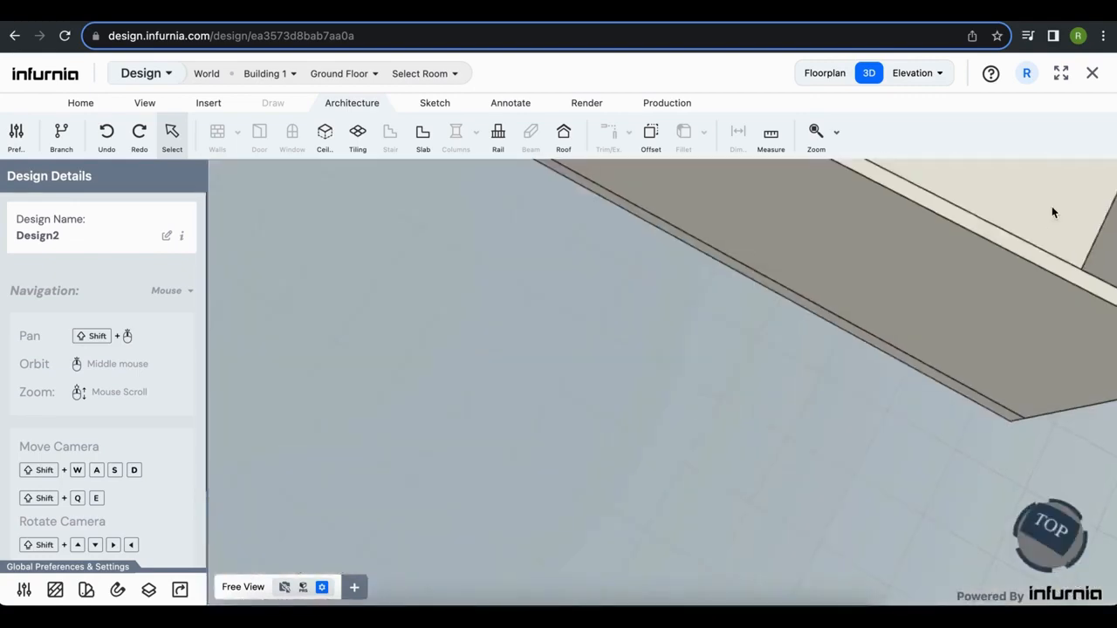
scroll(637, 420, "down", 10)
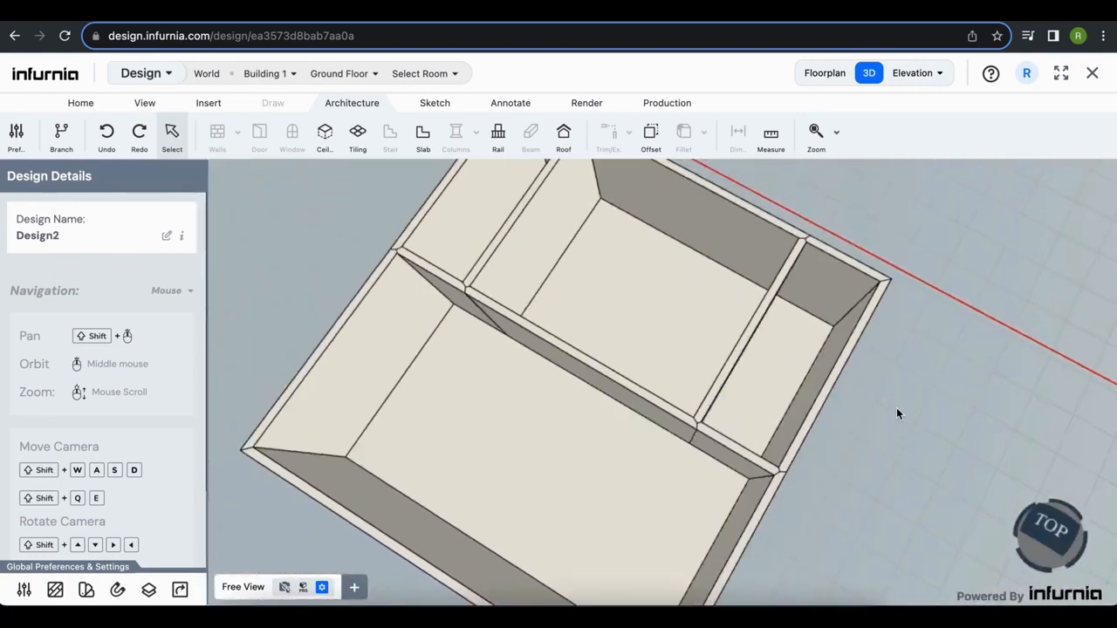
middle_click_drag(988, 392, 487, 78)
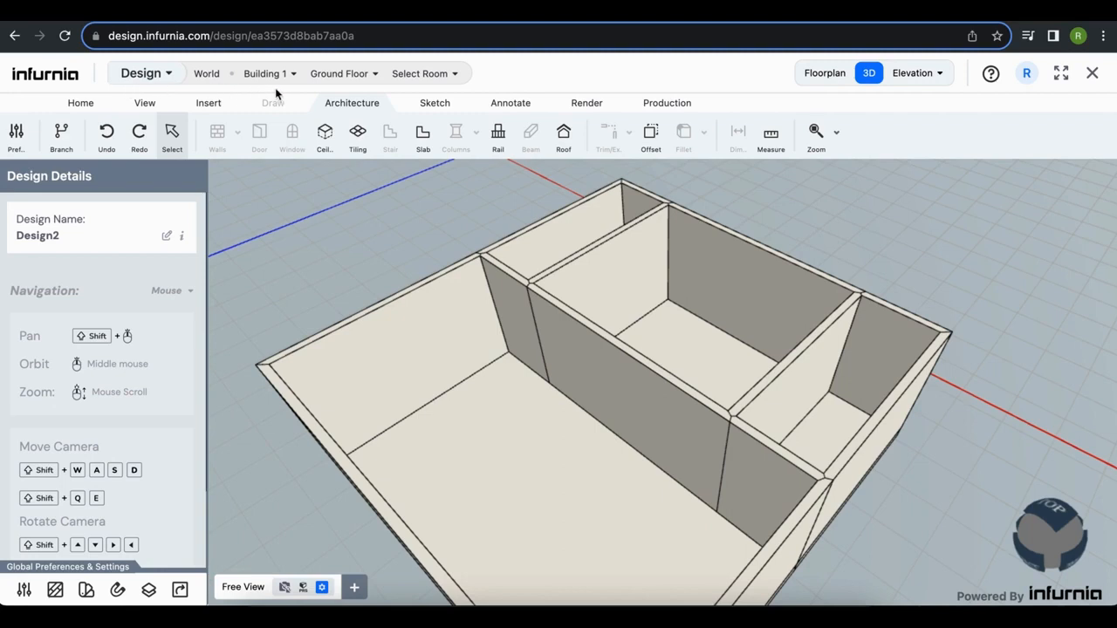
Isolate Room 1 in 3D to inspect it, and return to viewing the whole Ground Floor.
left_click(458, 76)
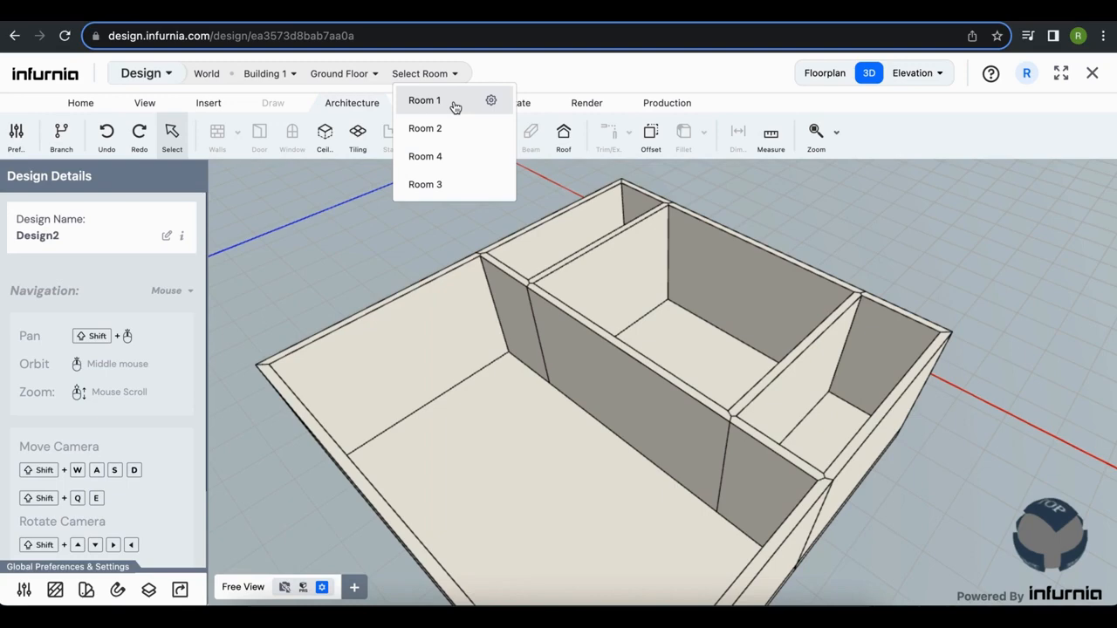
left_click(426, 101)
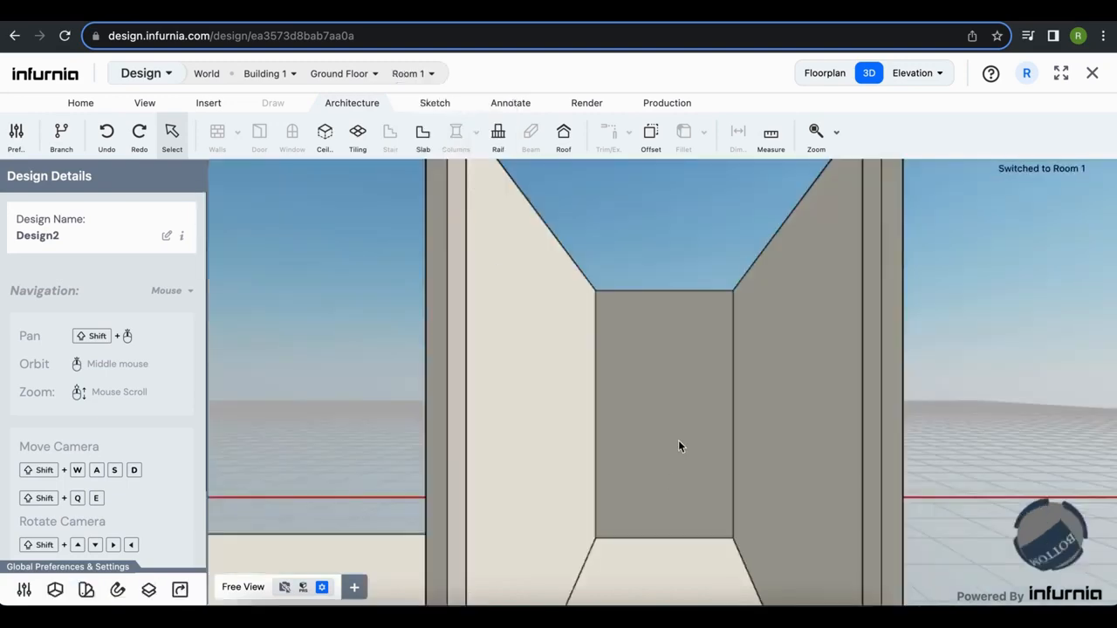
middle_click_drag(761, 381, 841, 408)
left_click(350, 75)
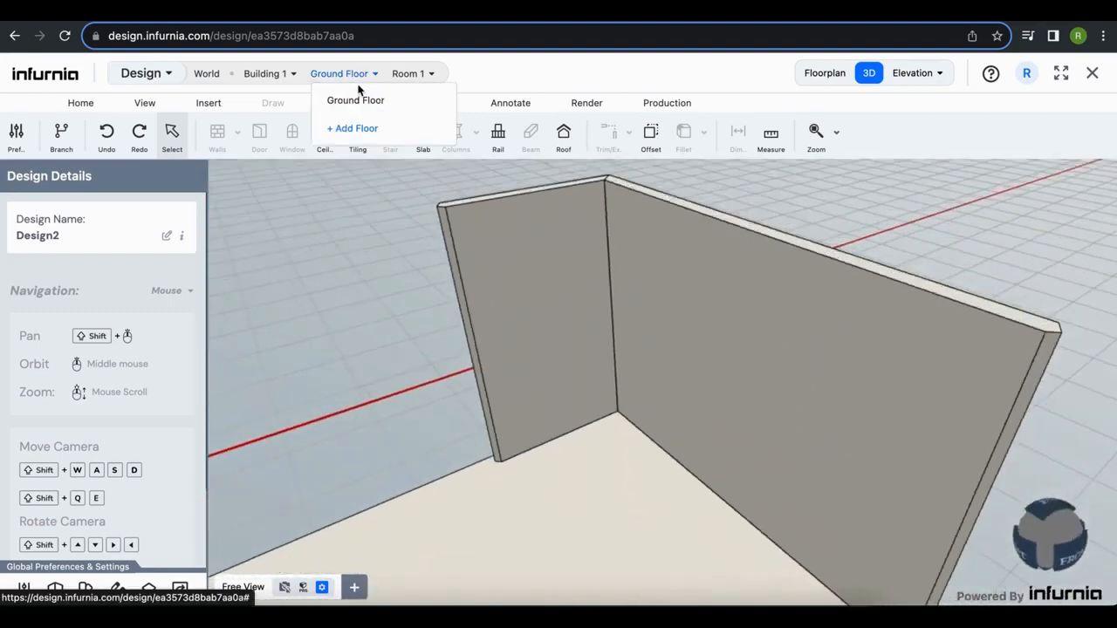
left_click(357, 101)
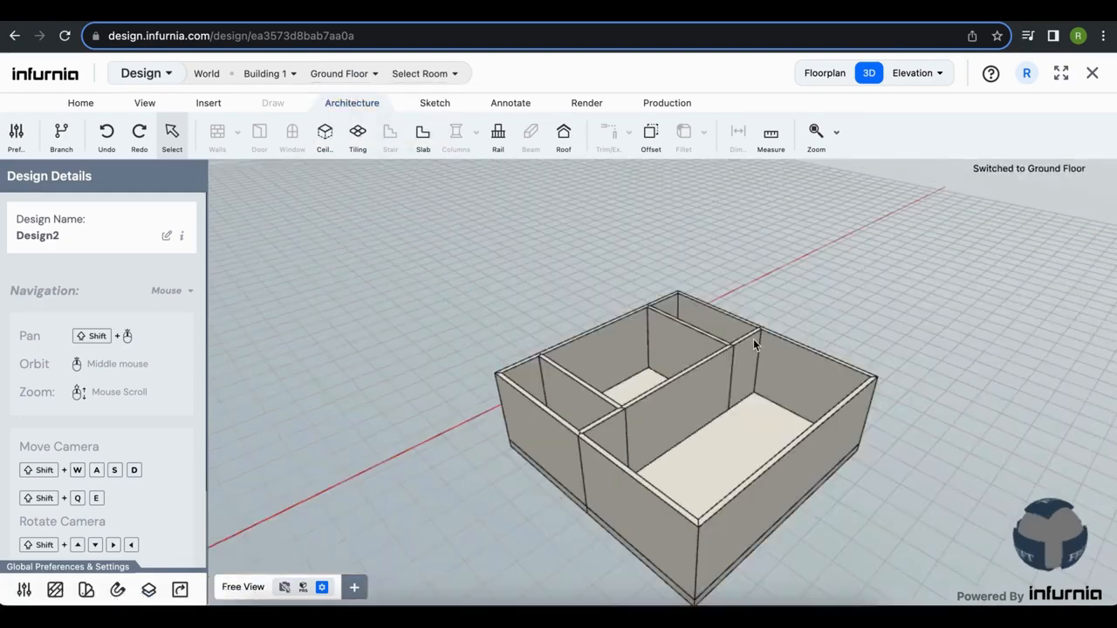
middle_click_drag(813, 330, 763, 310)
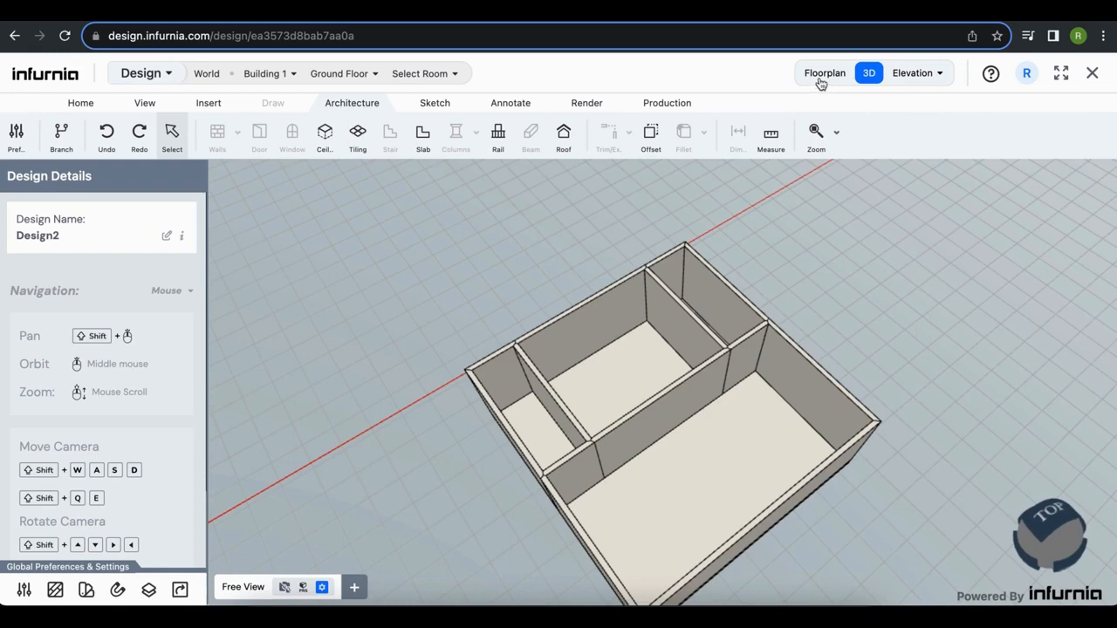
Open Room 1 in the floor plan and rename it Utility.
left_click(821, 77)
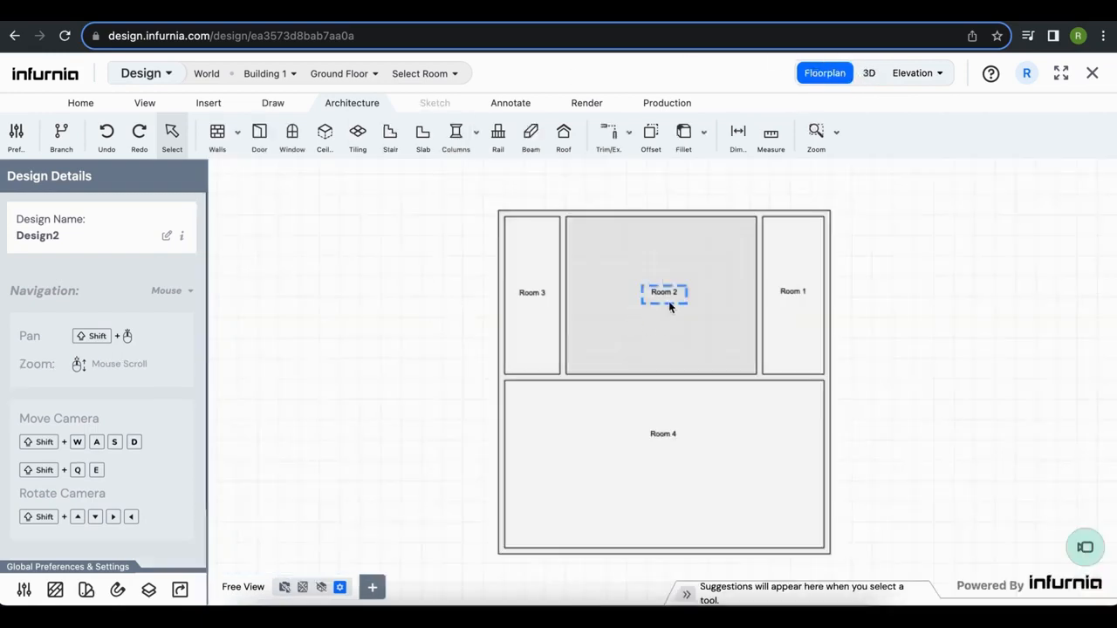
scroll(718, 402, "up", 5)
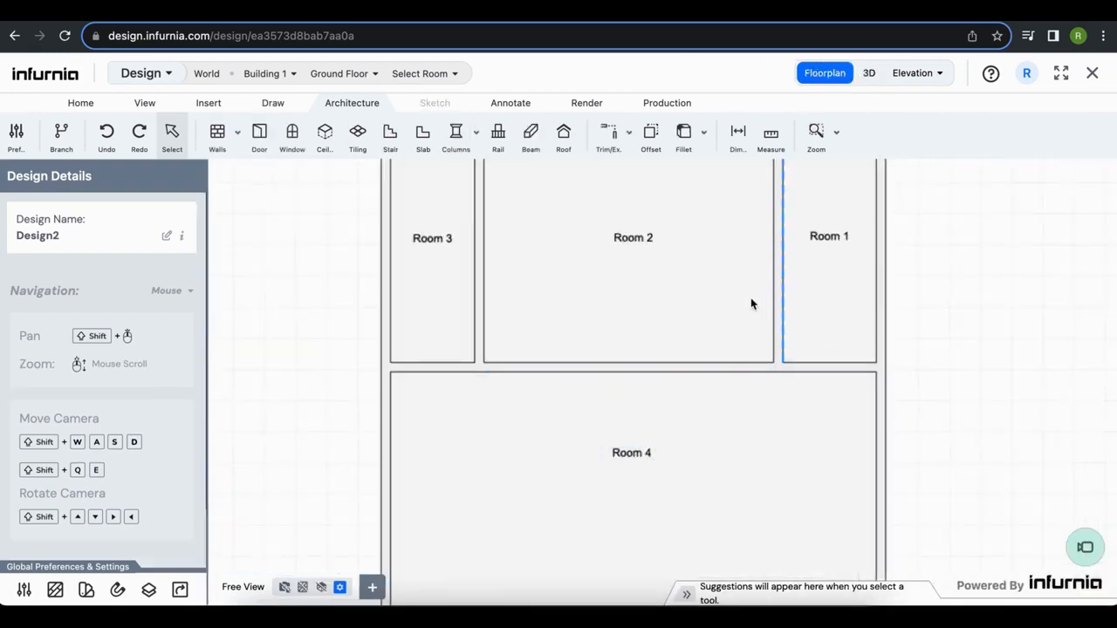
left_click(453, 75)
left_click(488, 101)
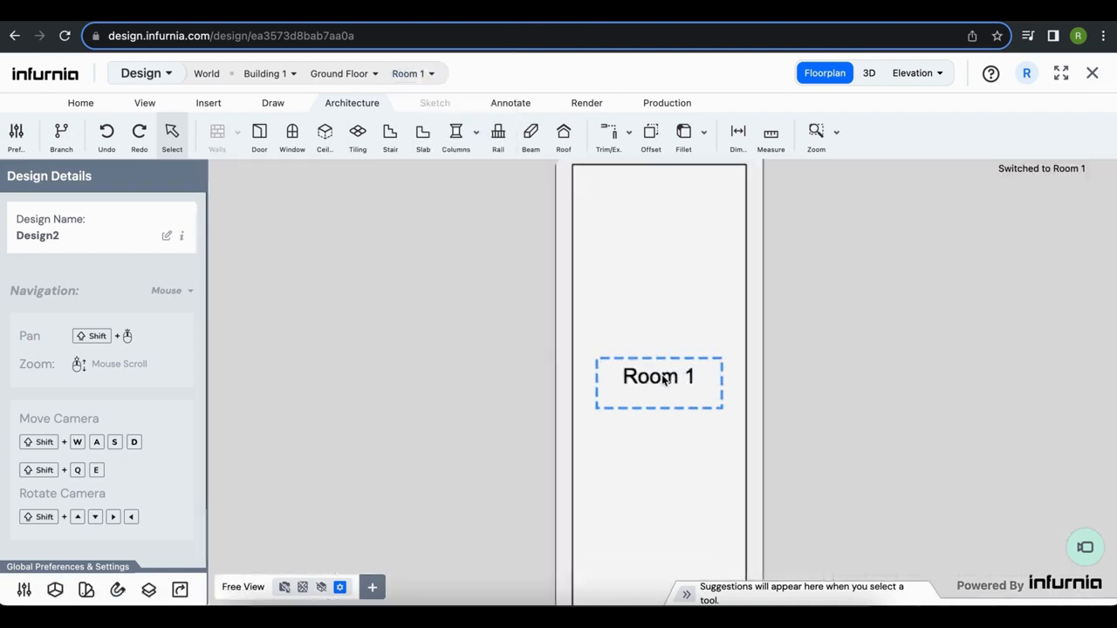
left_click(663, 378)
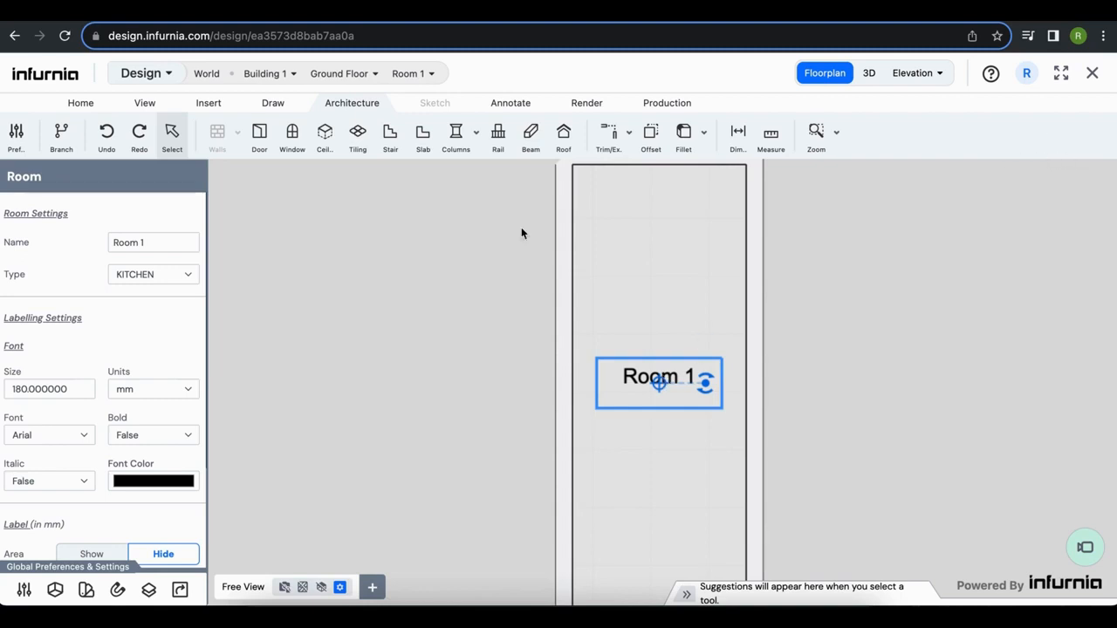
double_click(135, 242)
type("Utility")
key("Return")
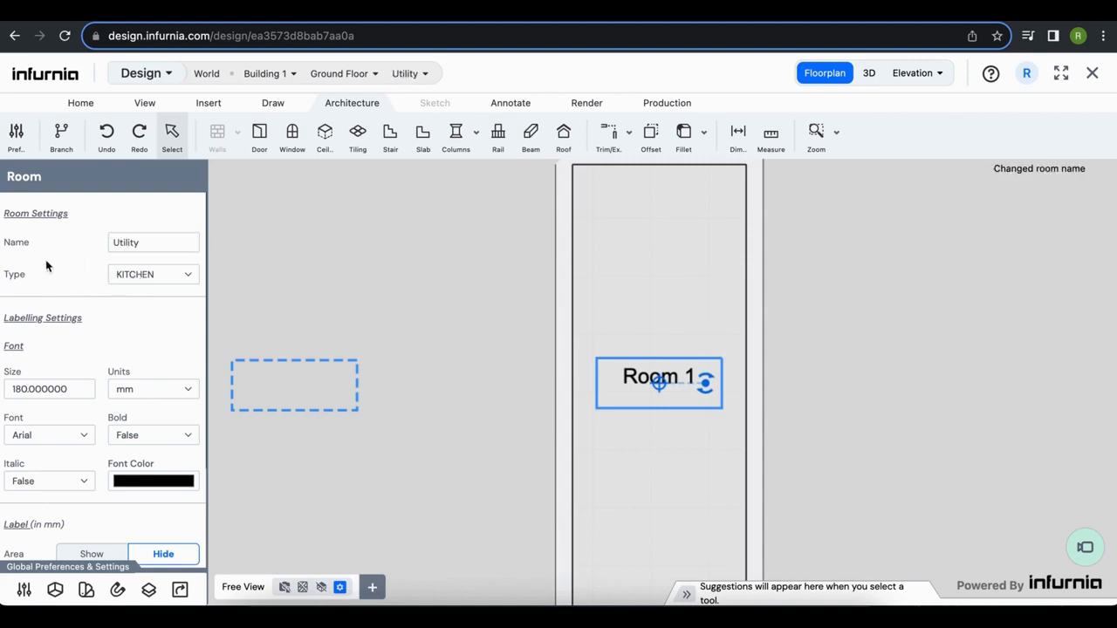
Set the Utility room's type to kitchen and show its area label in Width x Height format.
left_click(141, 277)
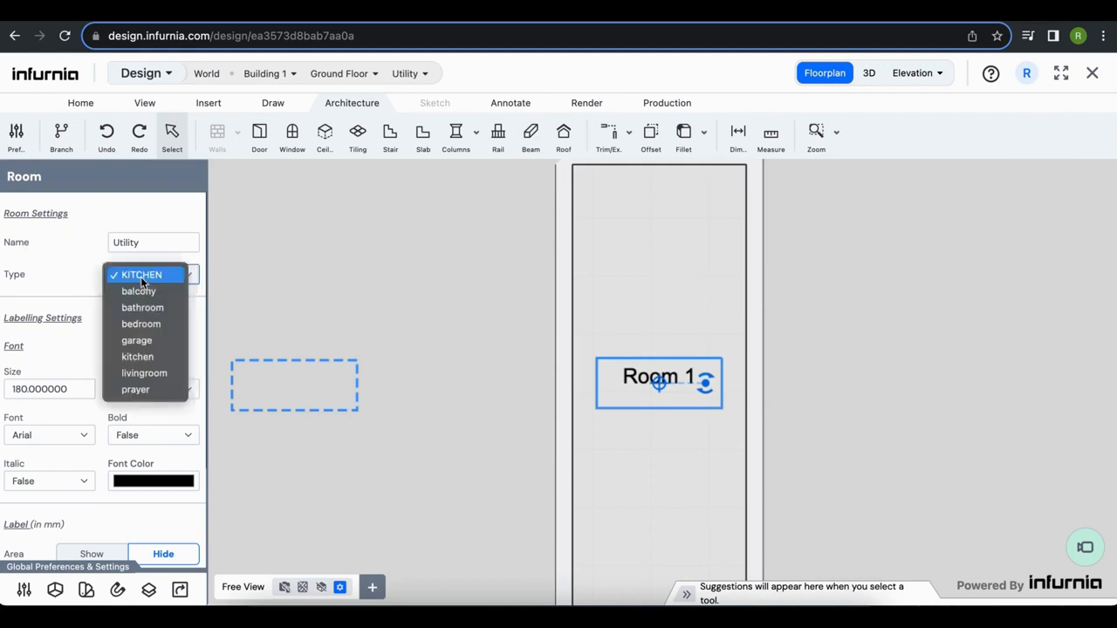
left_click(174, 358)
scroll(132, 469, "down", 3)
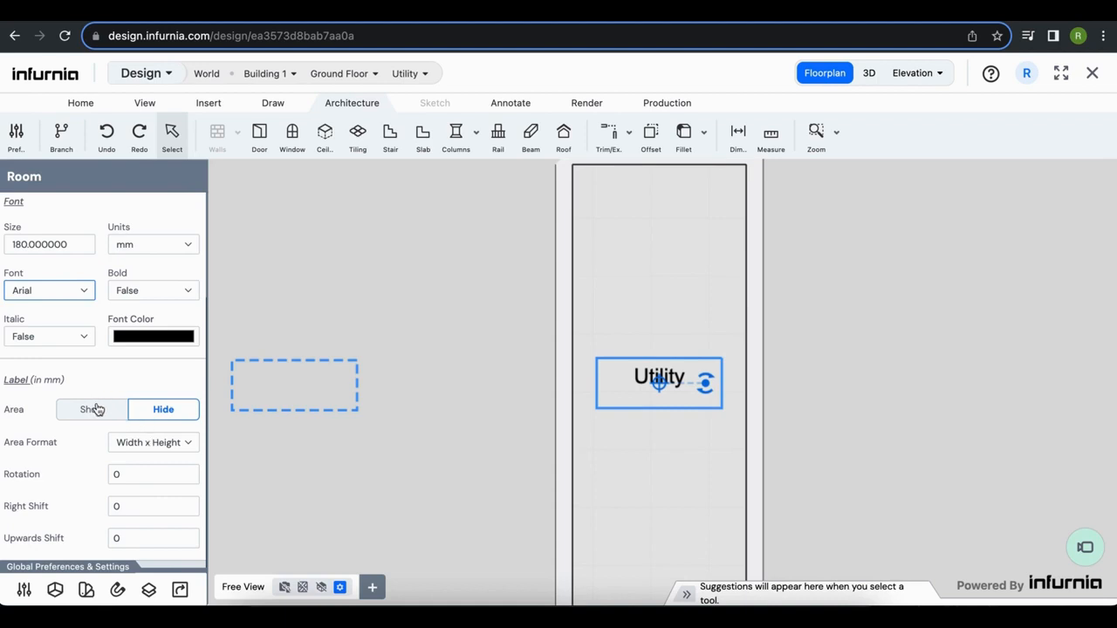
scroll(738, 427, "down", 3)
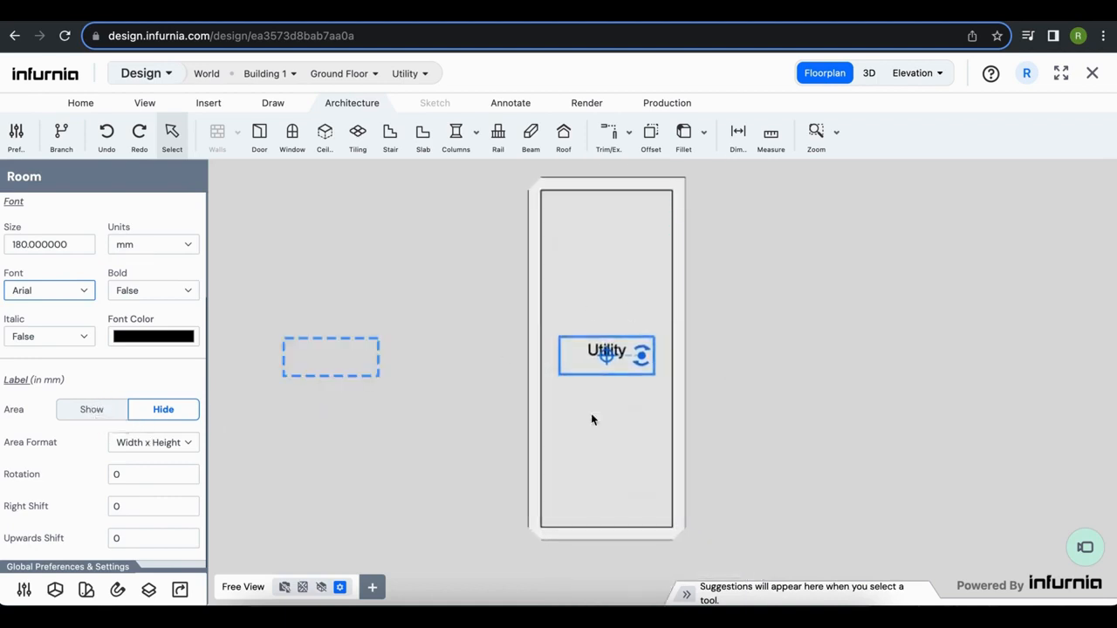
left_click(92, 411)
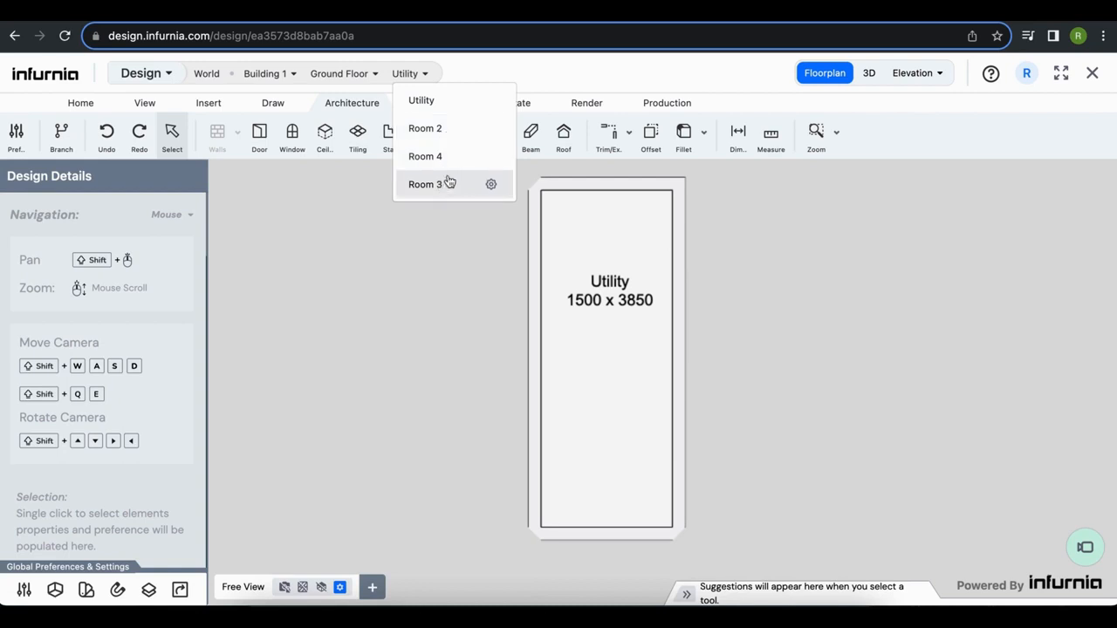
Switch from the Utility room to Room 2.
left_click(449, 142)
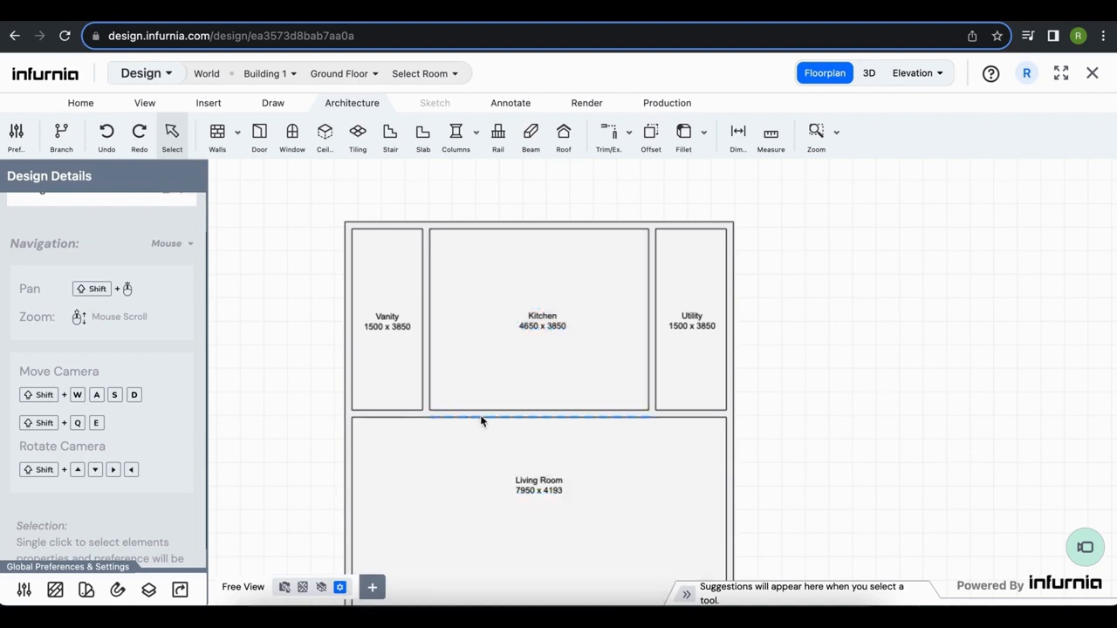
Replace the wall between the Kitchen and Living Room with a room divider spanning the opening between the Vanity and Utility rooms.
left_click(481, 418)
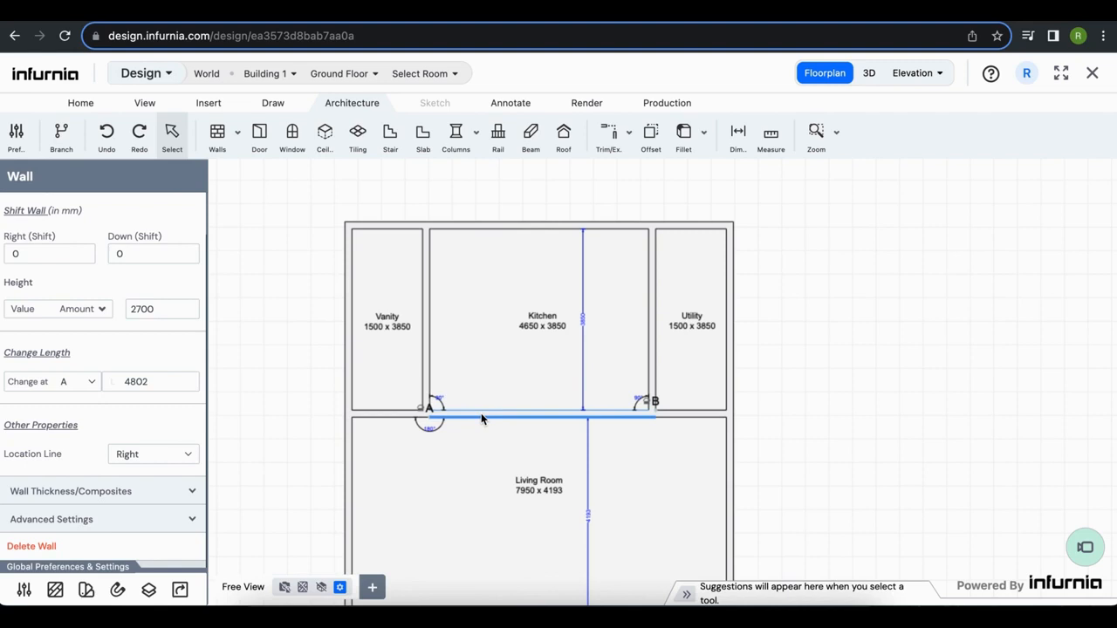
key("Delete")
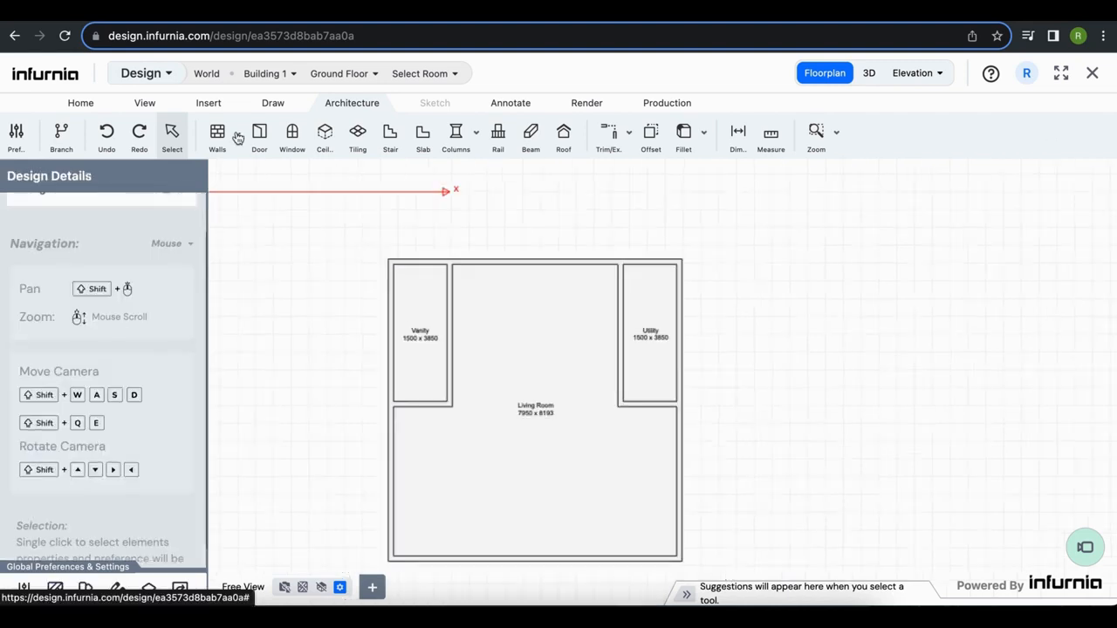
left_click(238, 135)
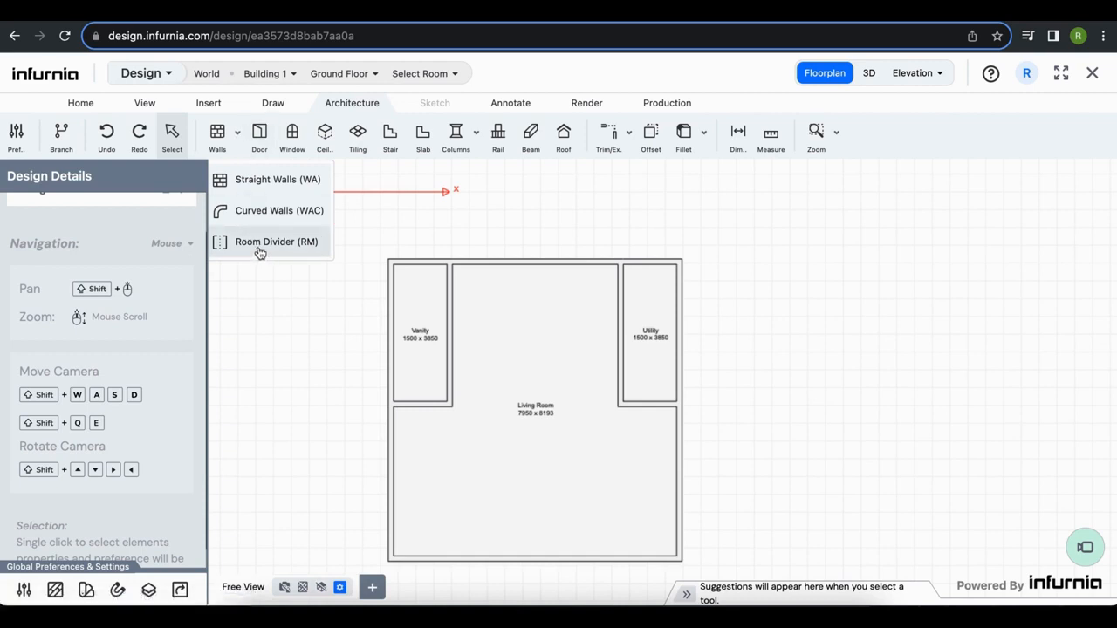
left_click(259, 252)
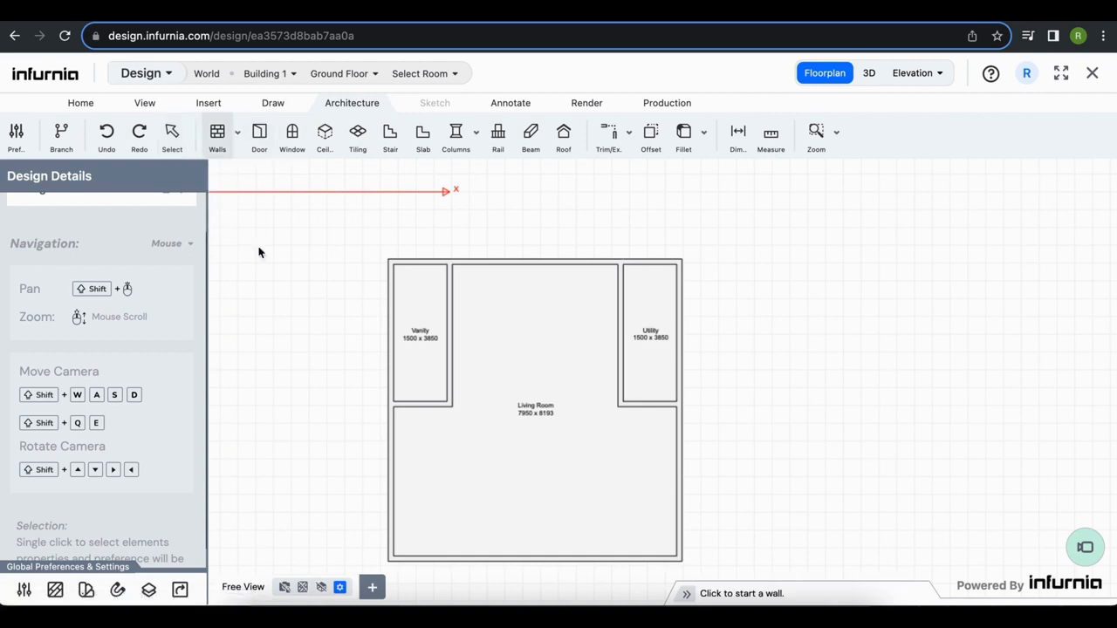
scroll(476, 418, "up", 3)
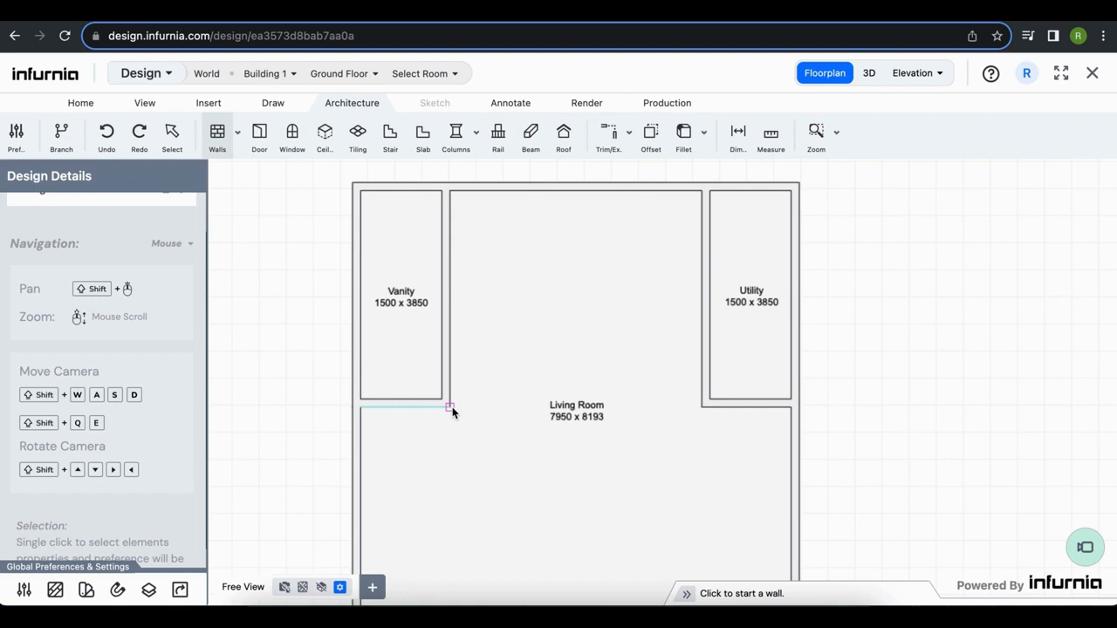
left_click(449, 408)
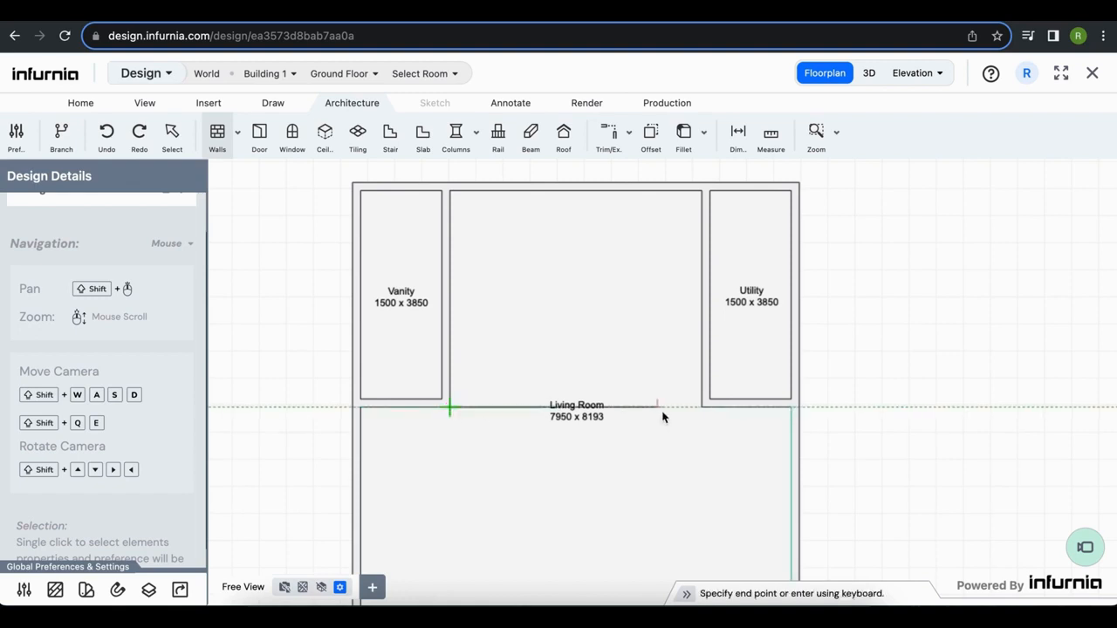
scroll(697, 414, "up", 1)
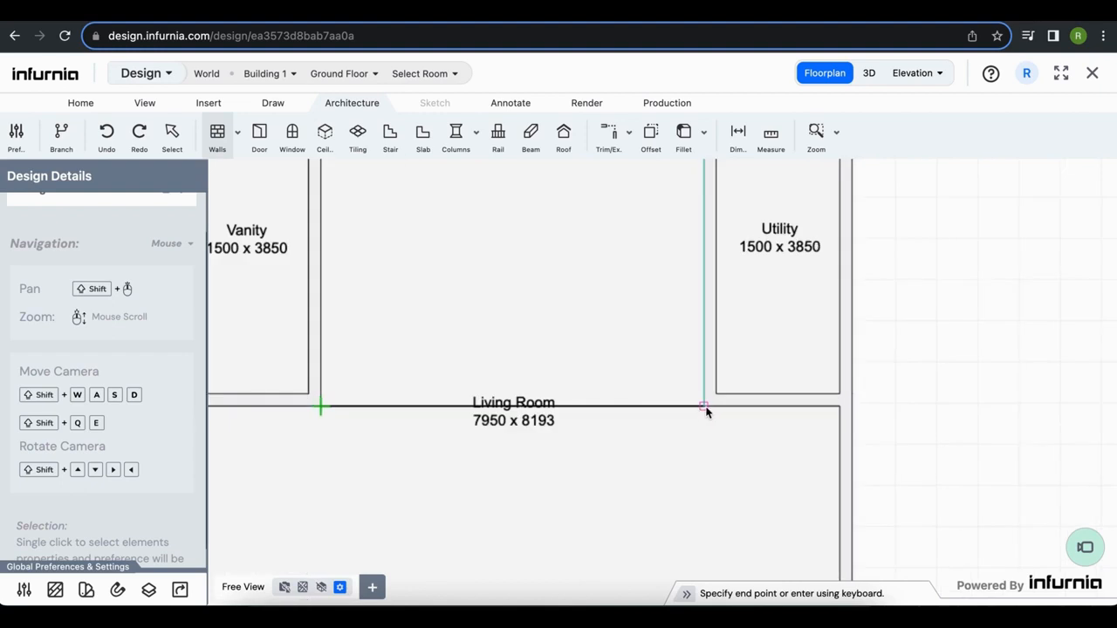
left_click(698, 407)
scroll(578, 413, "down", 1)
key("Escape")
scroll(571, 471, "down", 2)
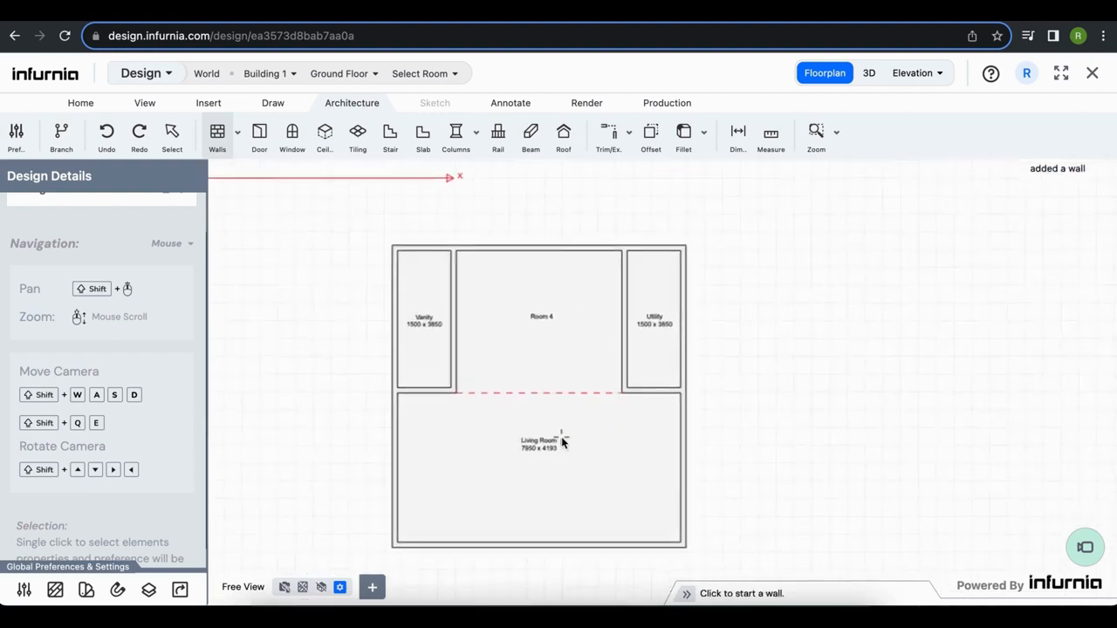
key("Escape")
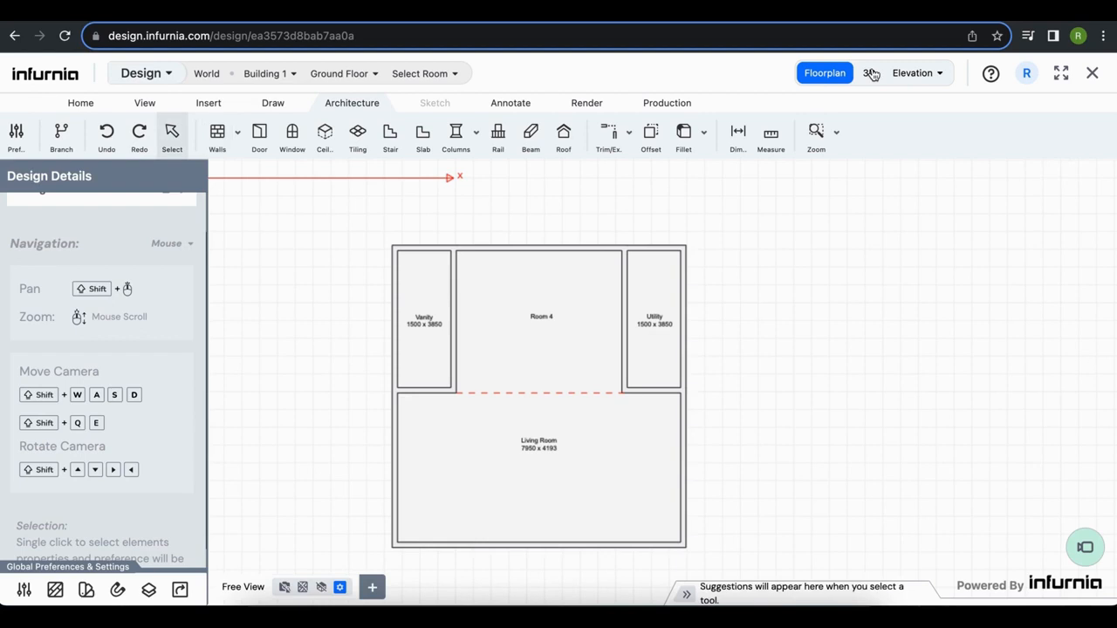
Inspect the opening between kitchen and living room in 3D, check the room list, and examine the floor plan again.
left_click(872, 75)
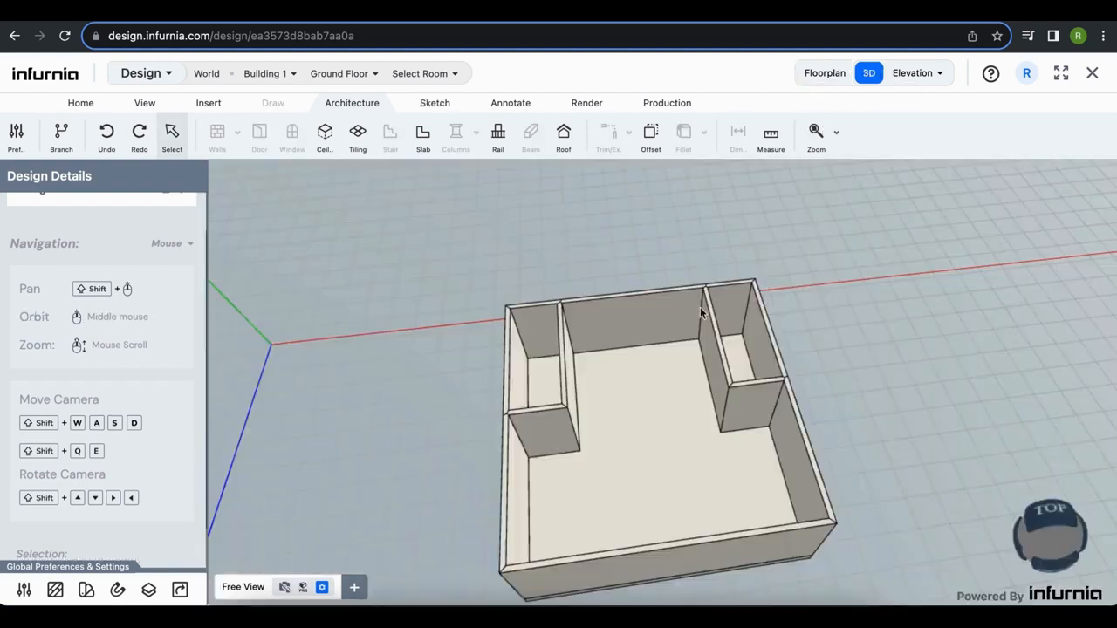
left_click(424, 75)
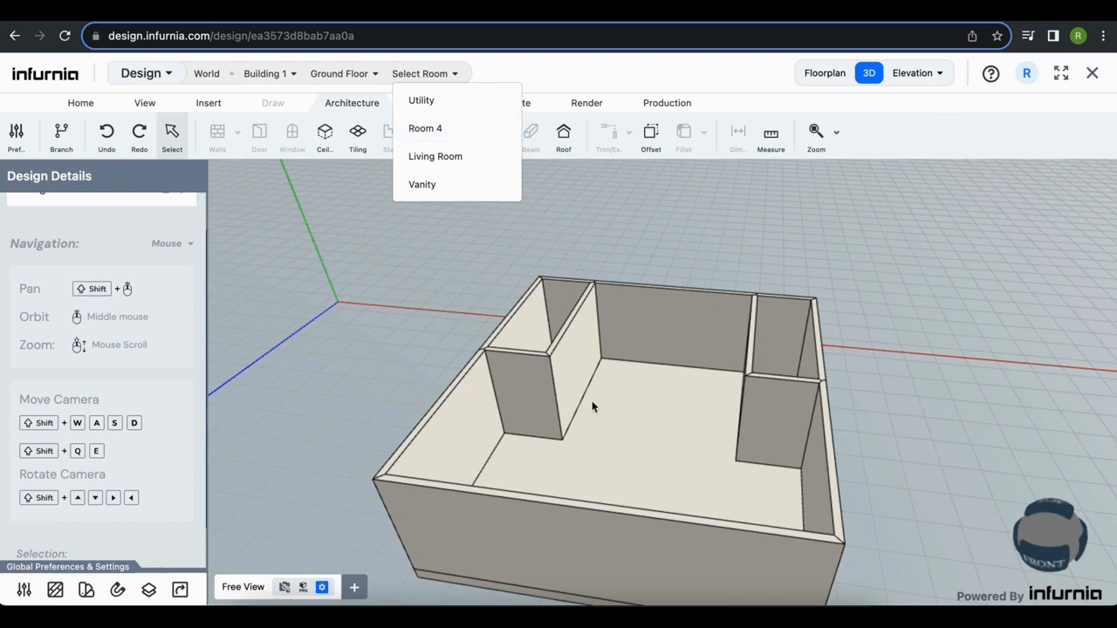
left_click(825, 74)
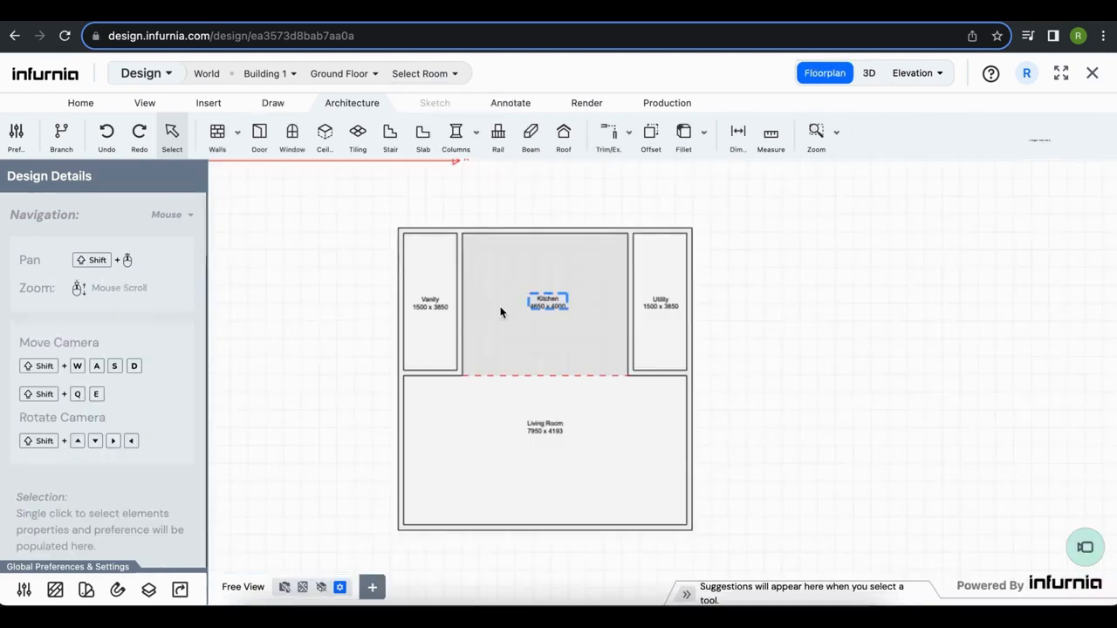
scroll(539, 233, "up", 3)
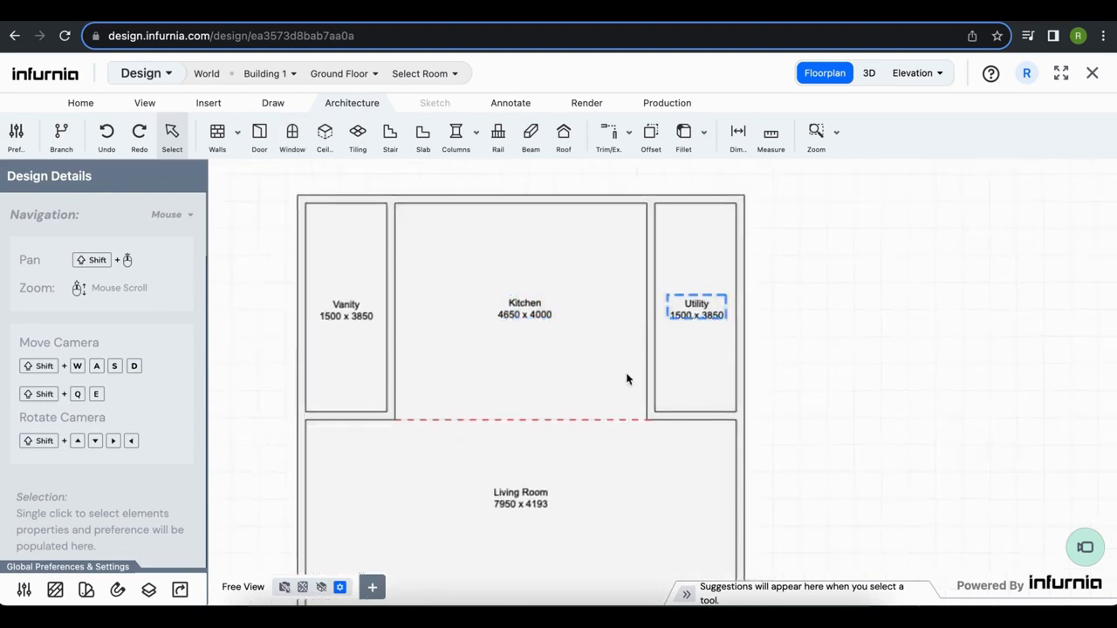
scroll(663, 381, "up", 3)
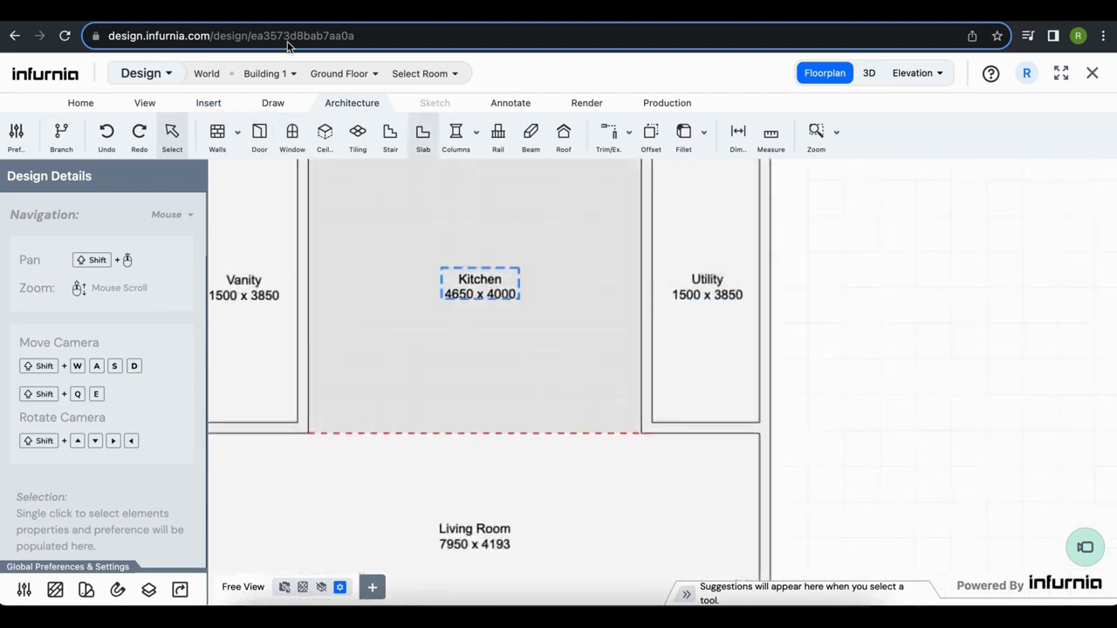
Place a door in the wall between the Kitchen and Utility rooms, at the end nearest the Living Room.
left_click(260, 138)
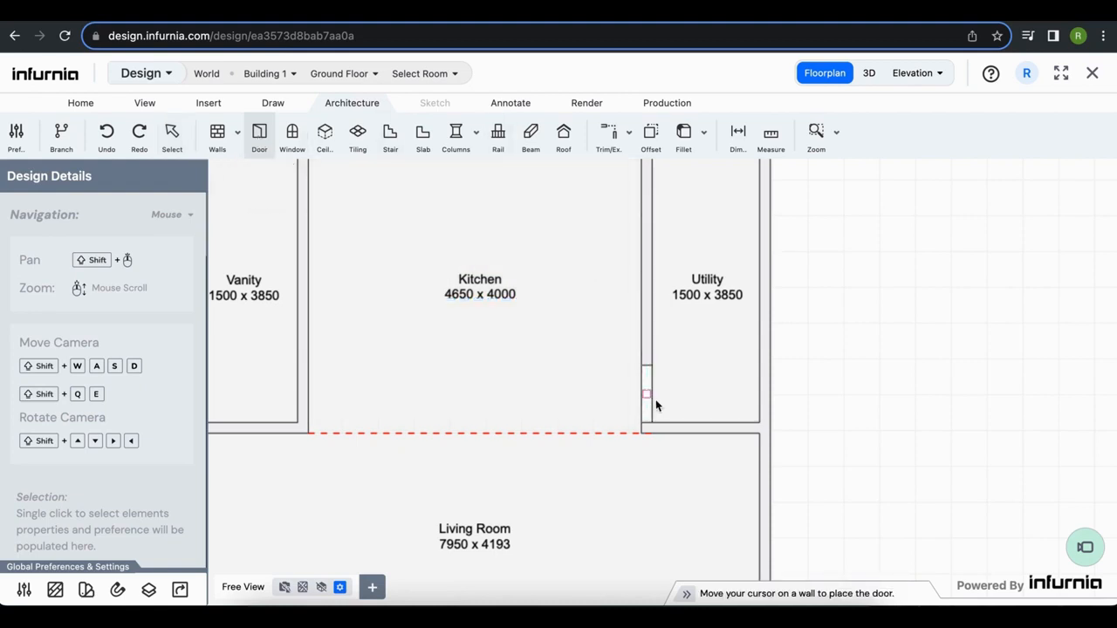
scroll(656, 399, "down", 3)
scroll(653, 244, "up", 3)
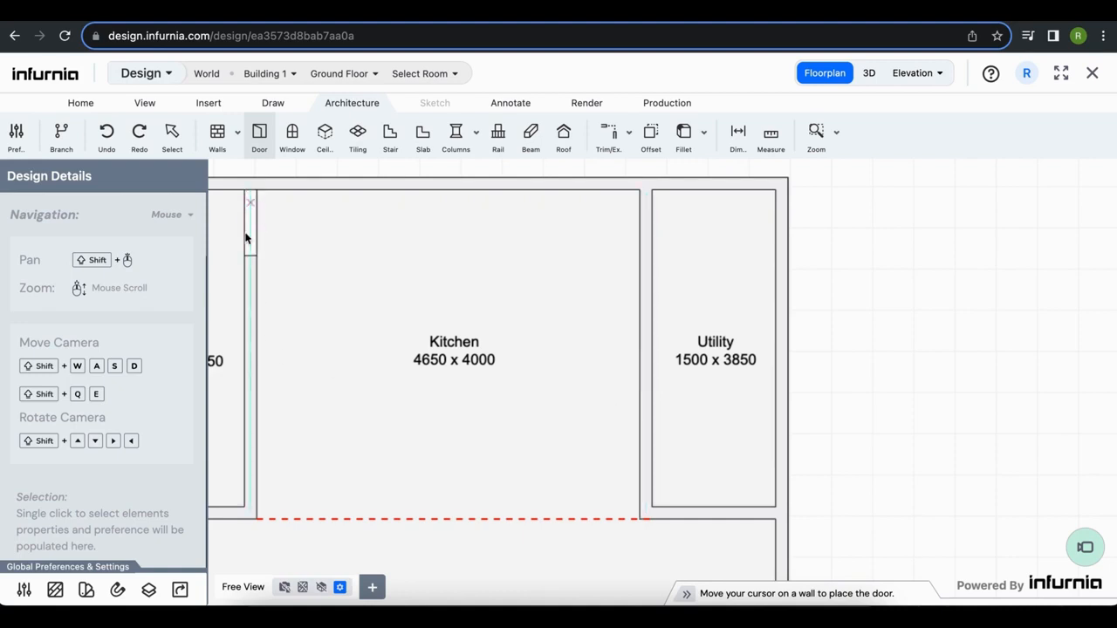
scroll(645, 478, "up", 3)
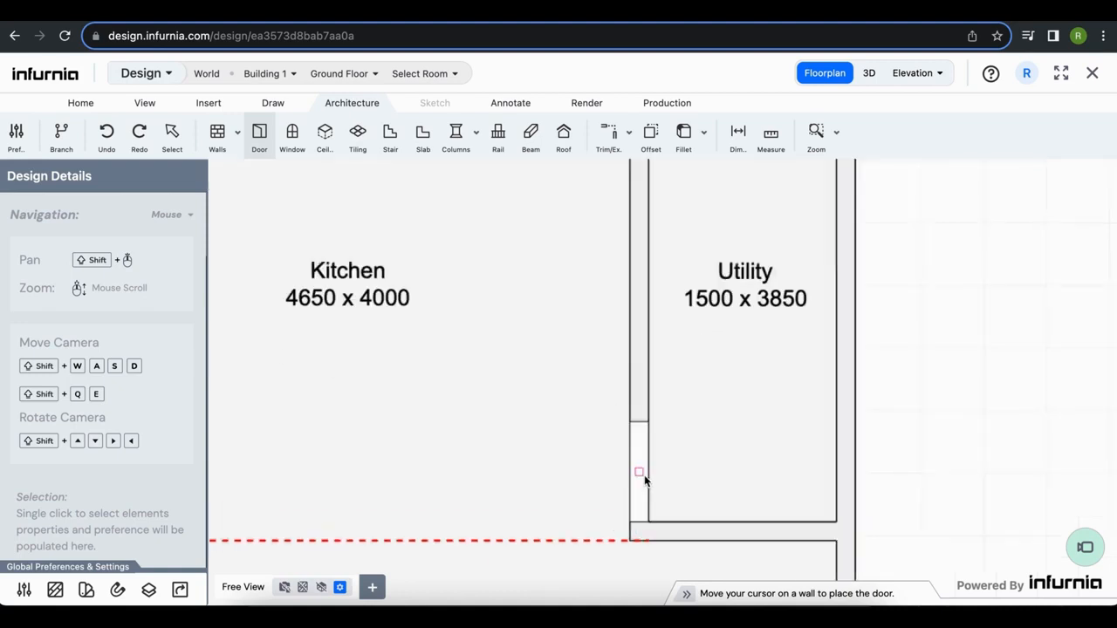
left_click(642, 477)
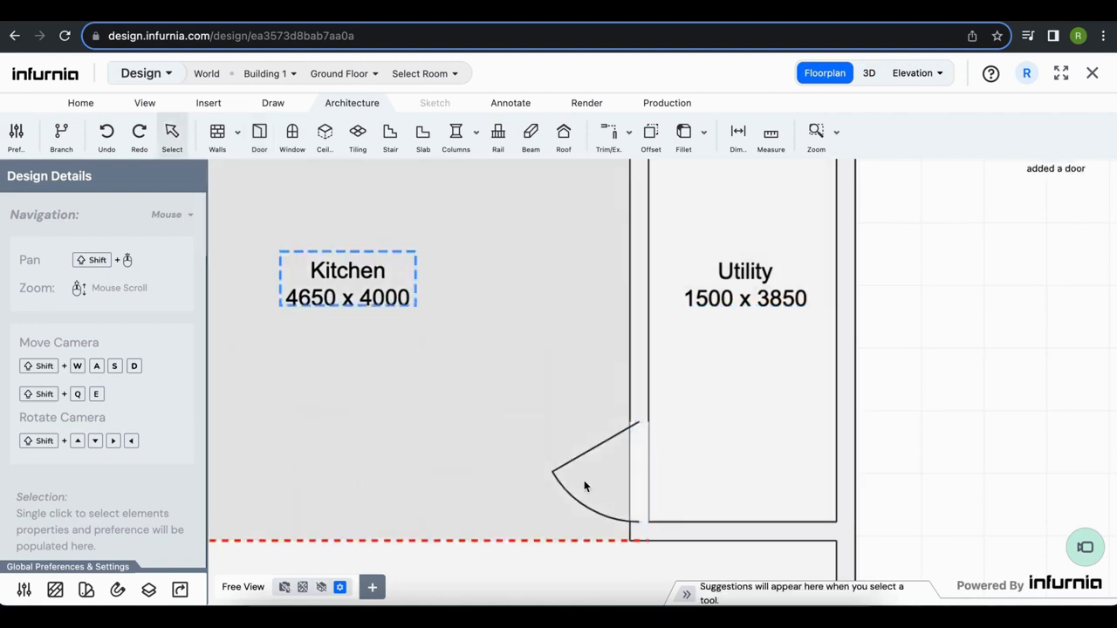
Examine the new door in 3D, checking its properties and those of the wall section around it.
left_click(867, 75)
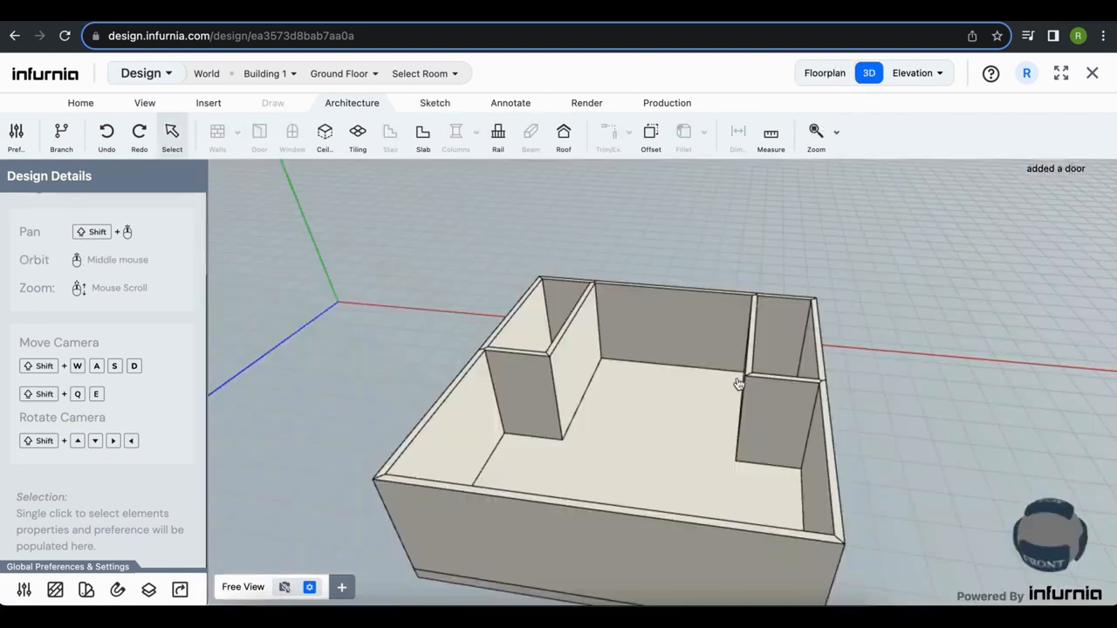
scroll(703, 419, "up", 5)
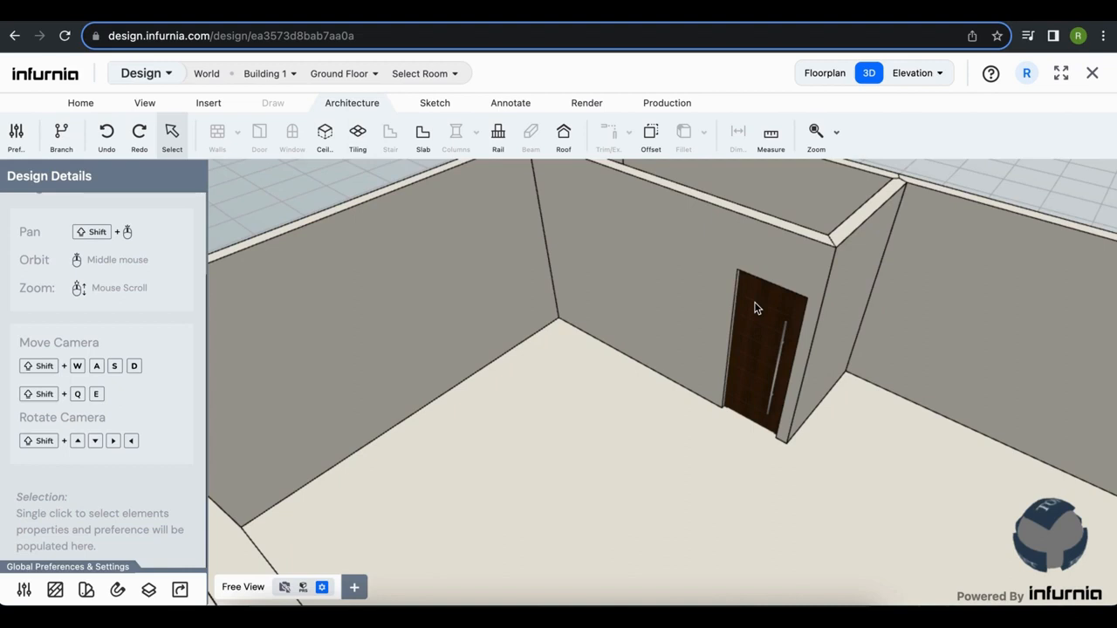
left_click(755, 307)
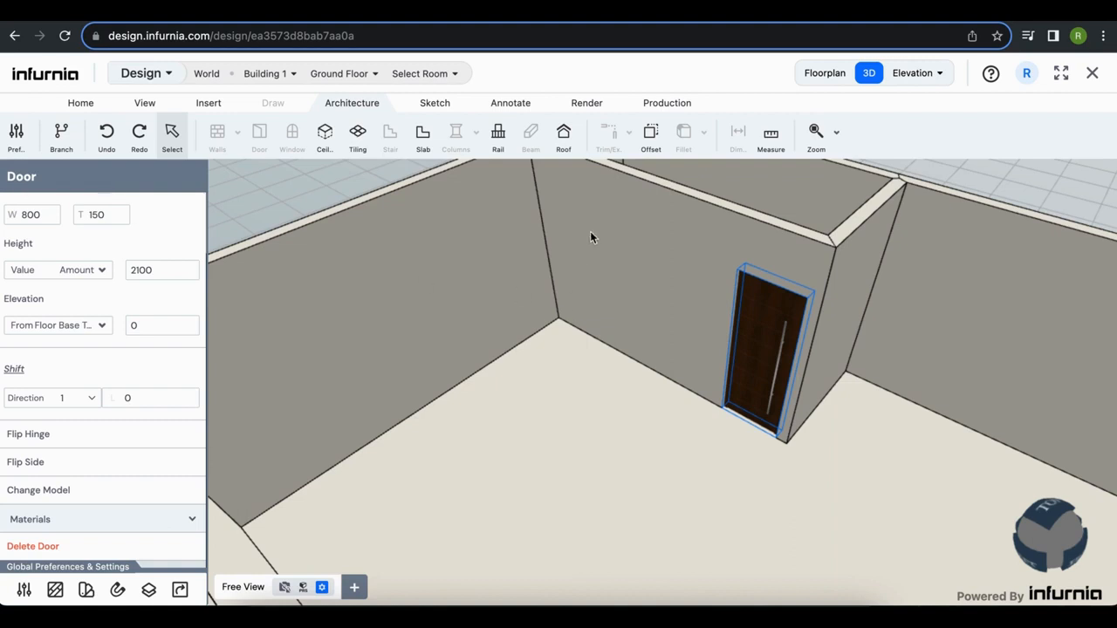
left_click(596, 207)
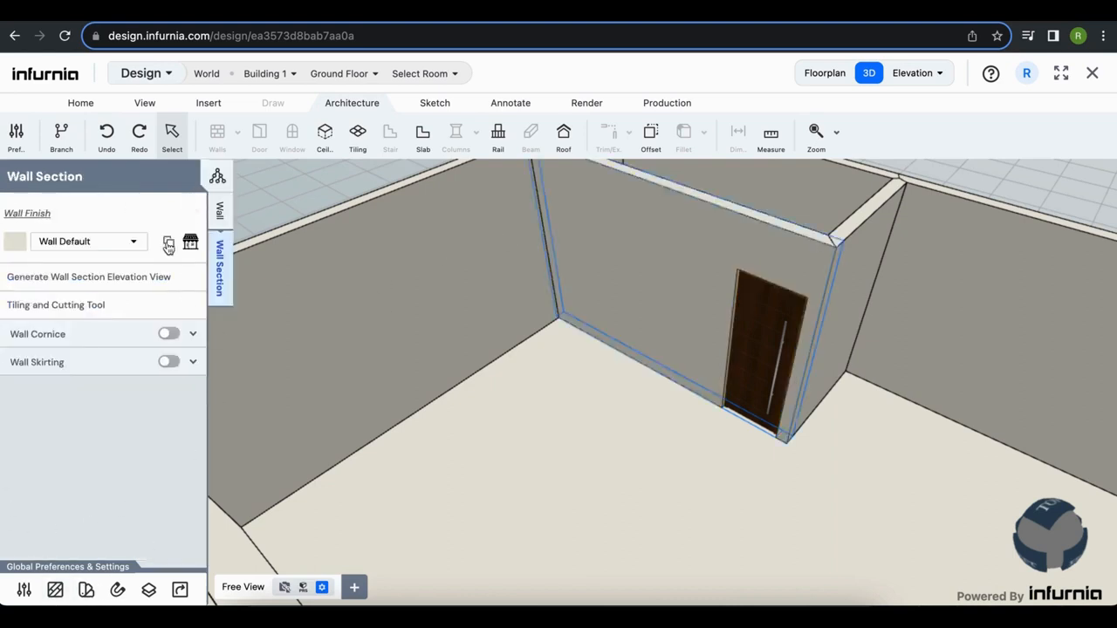
Change the model of the door between Kitchen and Utility to the single door Door 4.
double_click(763, 303)
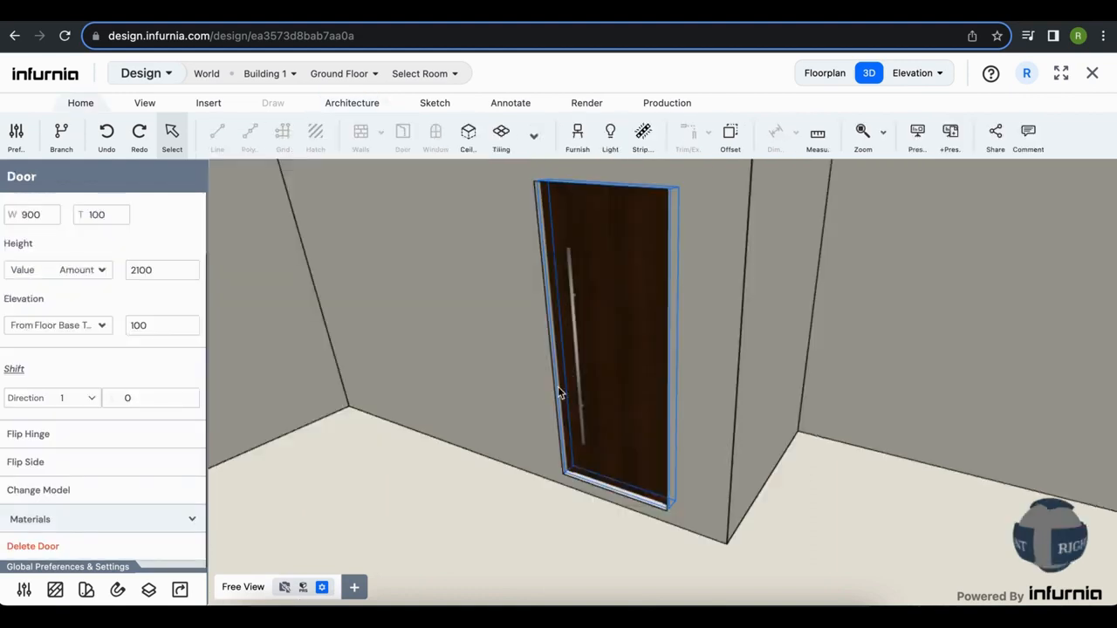
left_click(38, 491)
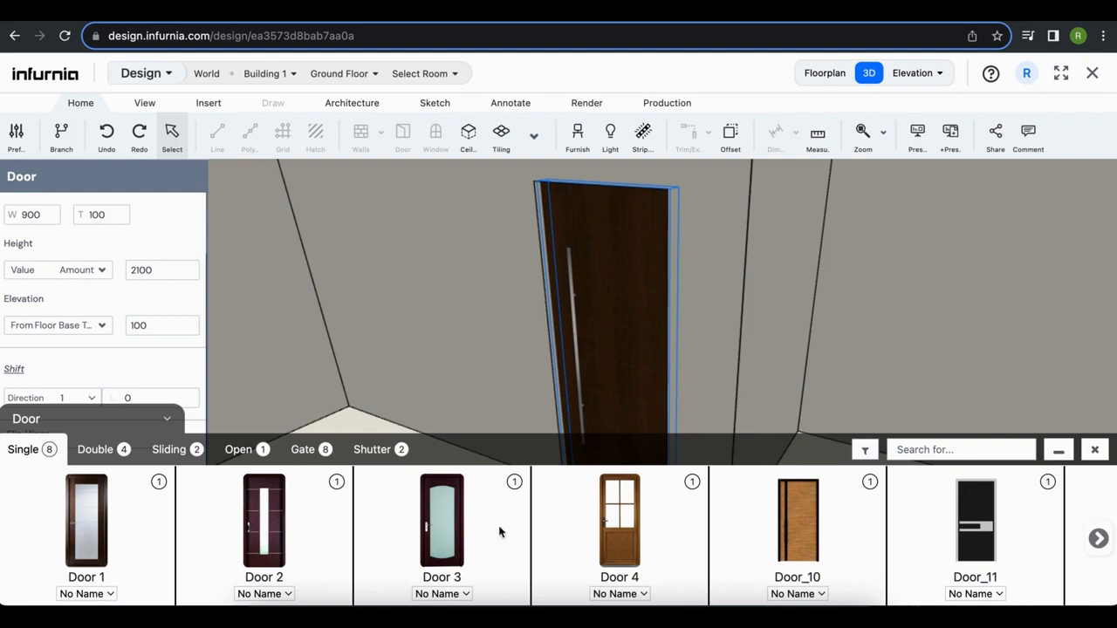
left_click(619, 555)
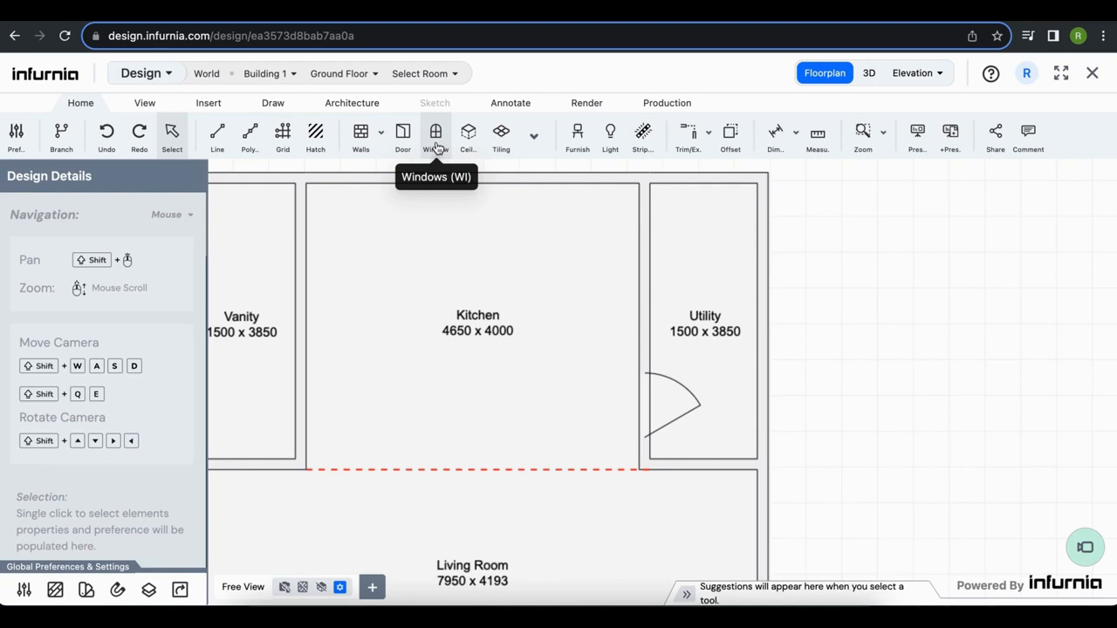
Place a window in the Utility room's outer side wall and move it to the corner farthest from the Living Room.
left_click(436, 148)
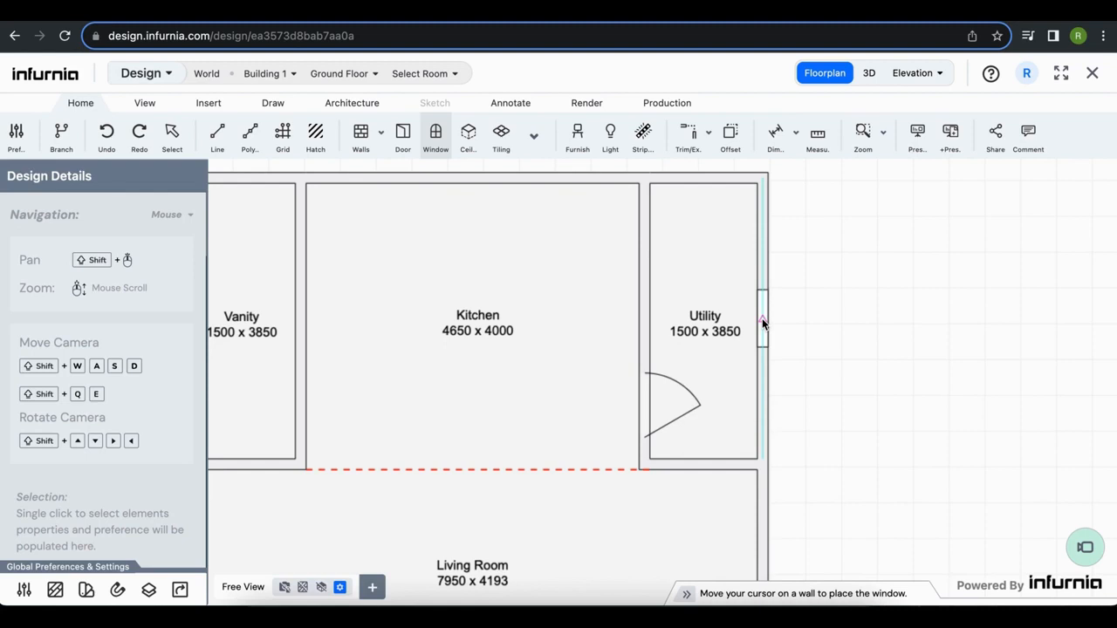
left_click(762, 318)
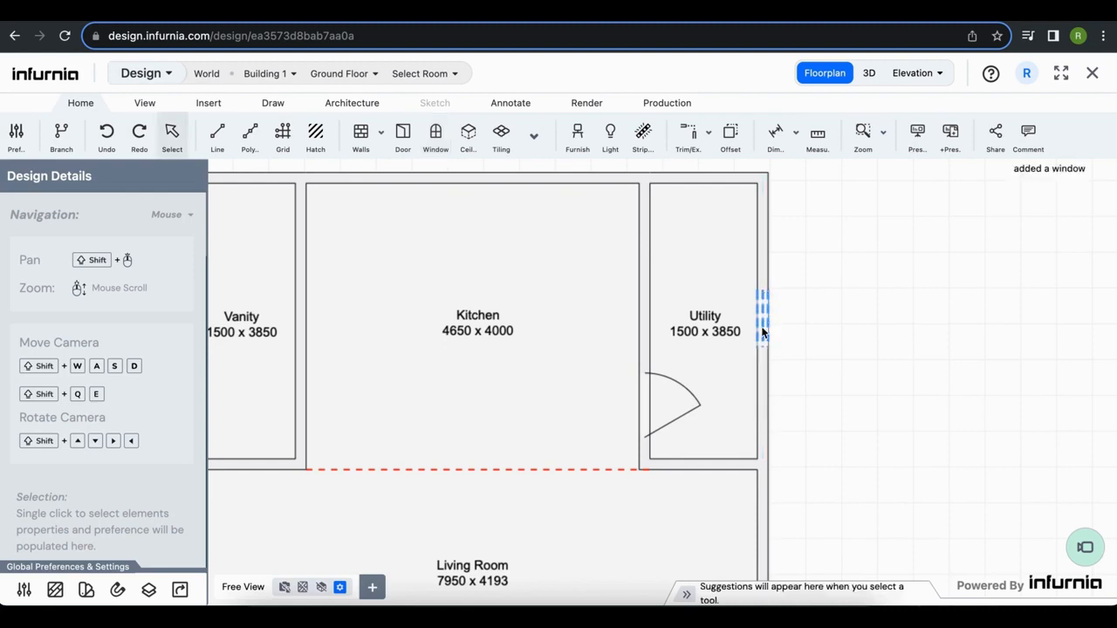
left_click(762, 332)
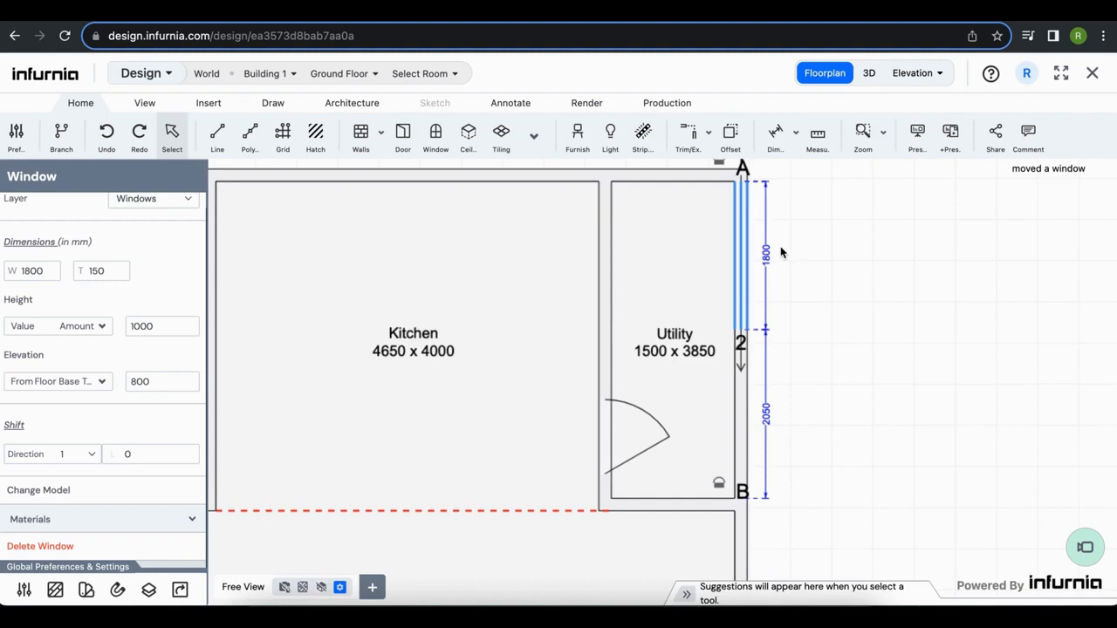
Set the width of the Utility room's window to 2100 mm.
scroll(769, 251, "up", 3)
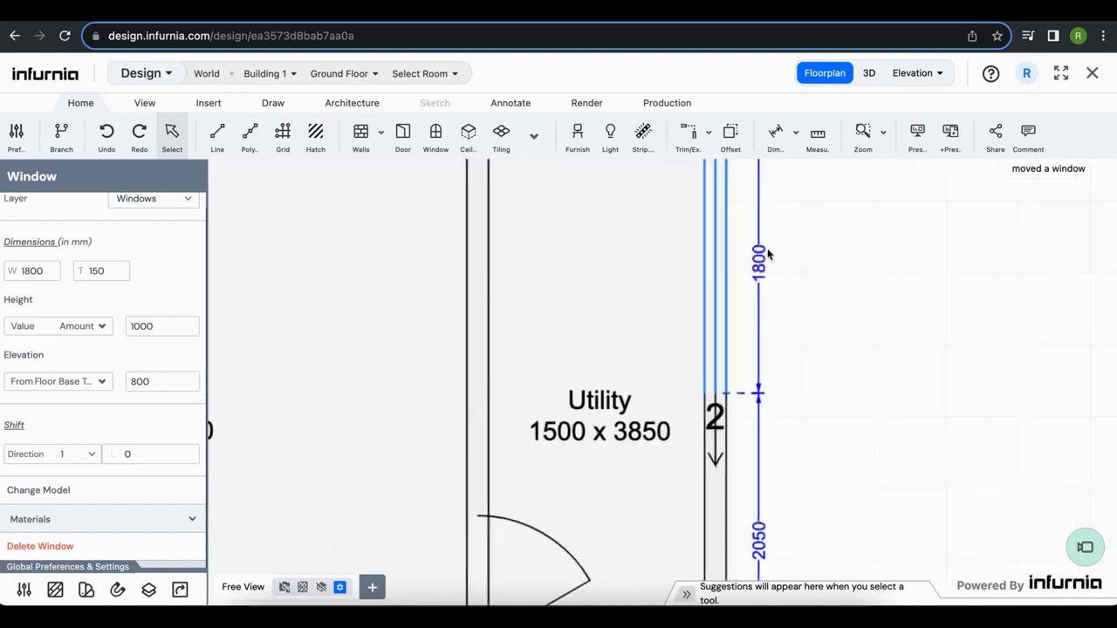
left_click(754, 269)
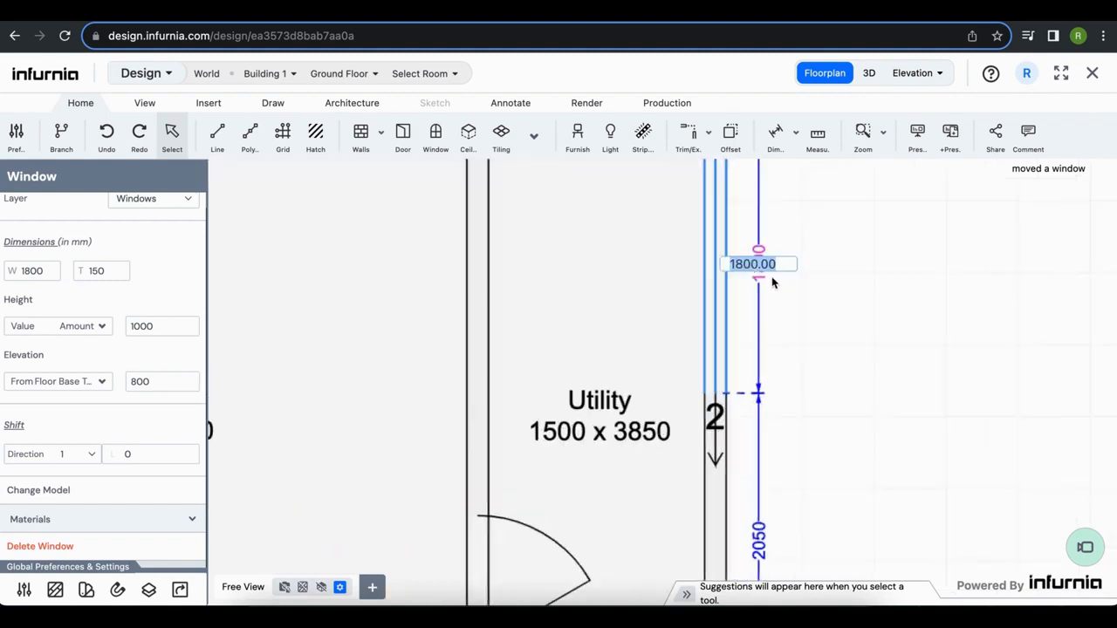
key("Escape")
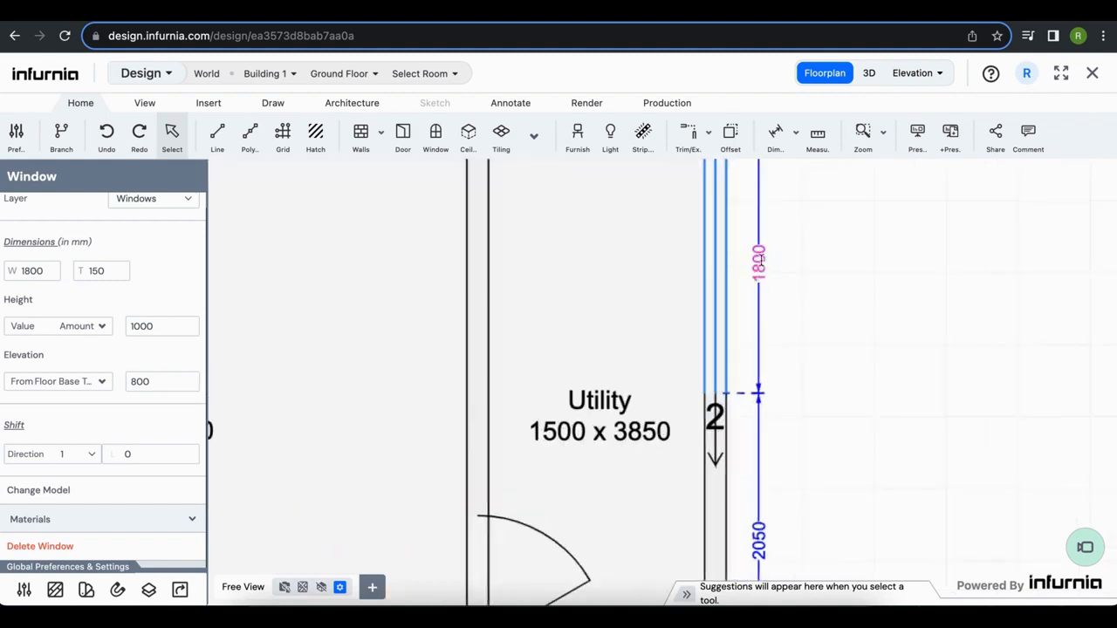
left_click(759, 260)
type("21")
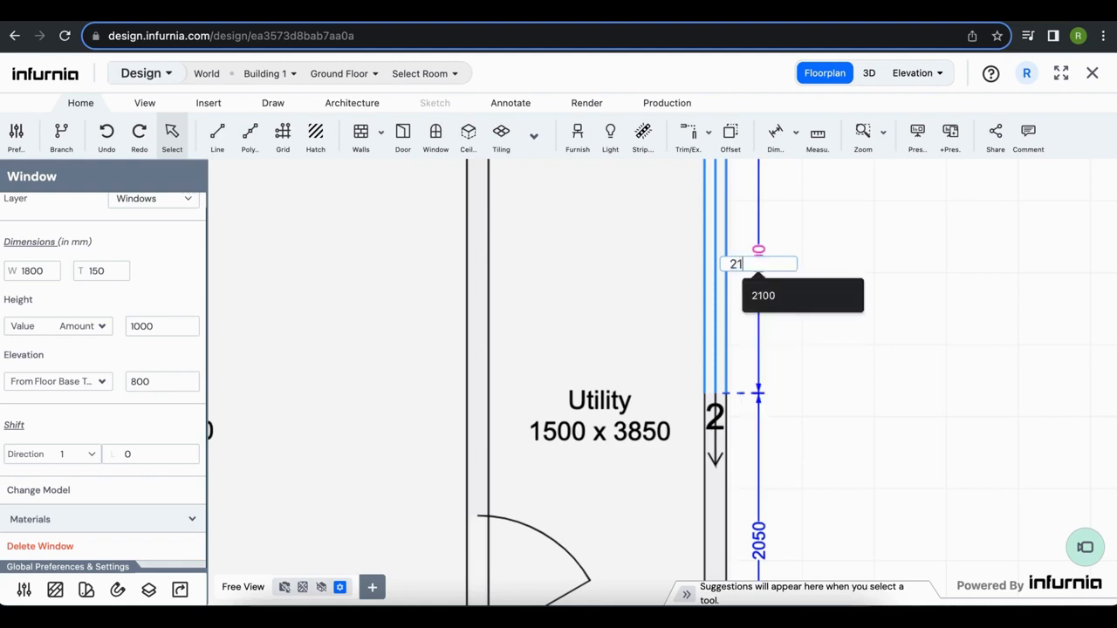
type("00")
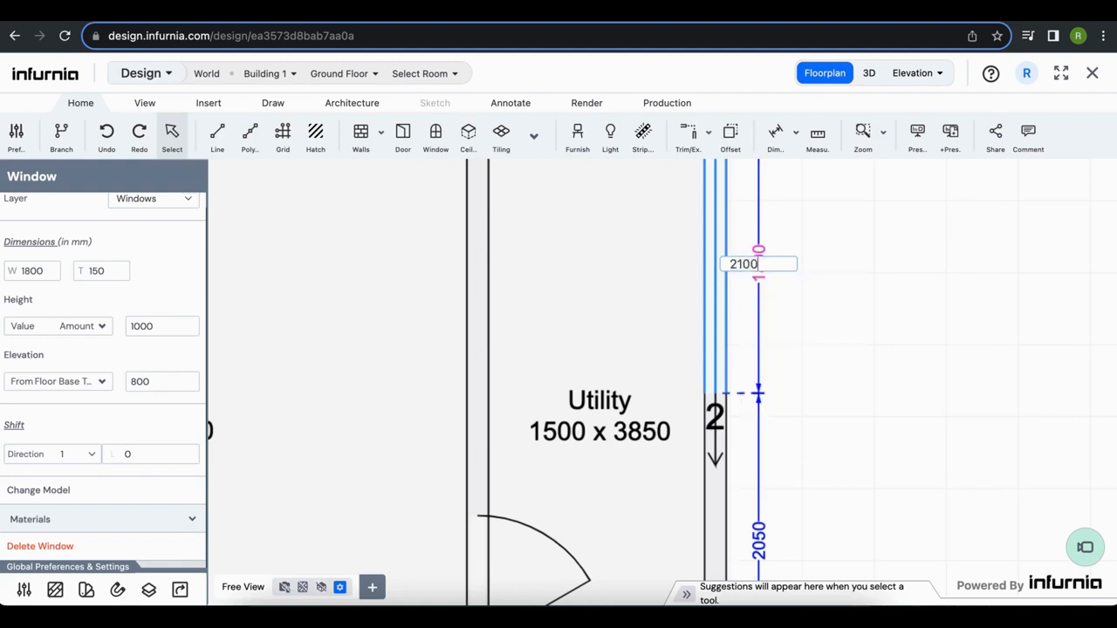
key("Return")
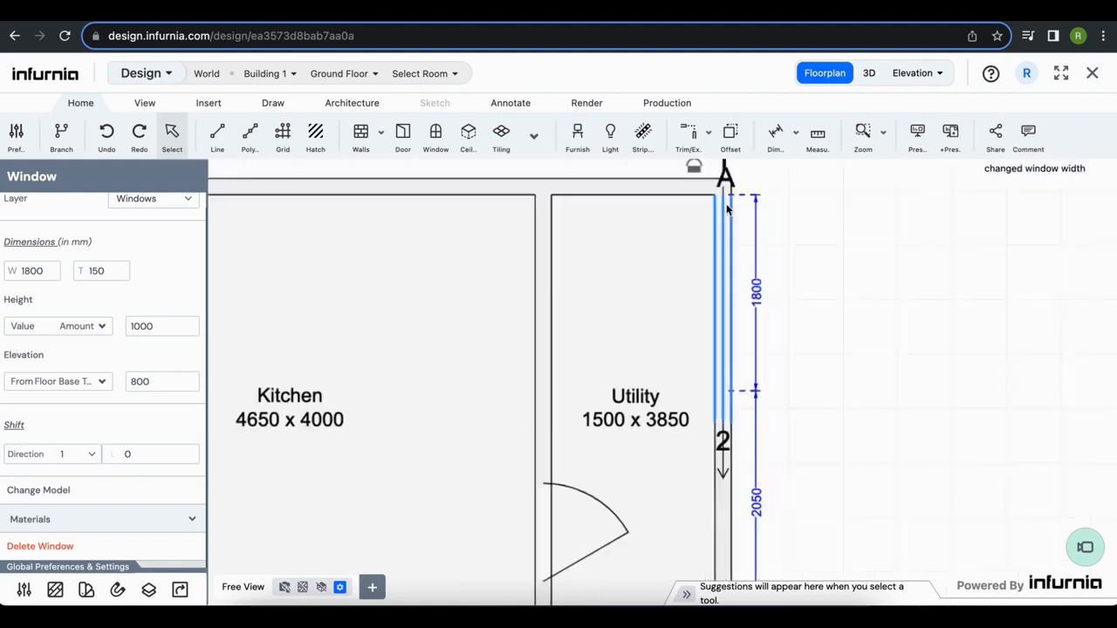
left_click(856, 345)
left_click(728, 361)
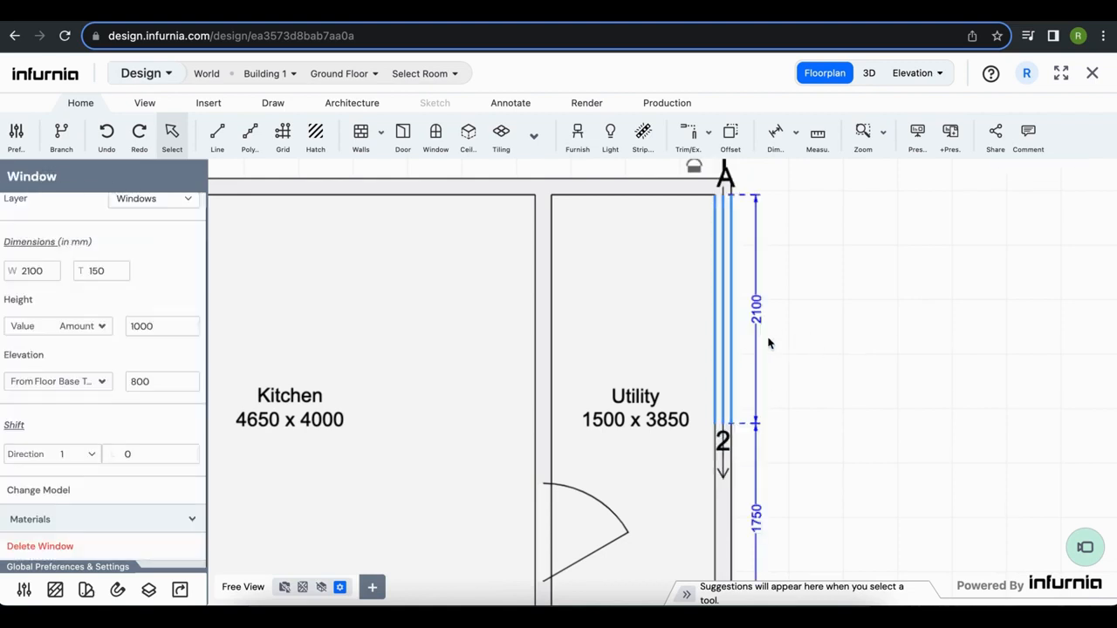
Try to set the Utility room's width to 1800 mm through the dimension of the wall shared with the Kitchen.
scroll(738, 359, "down", 5)
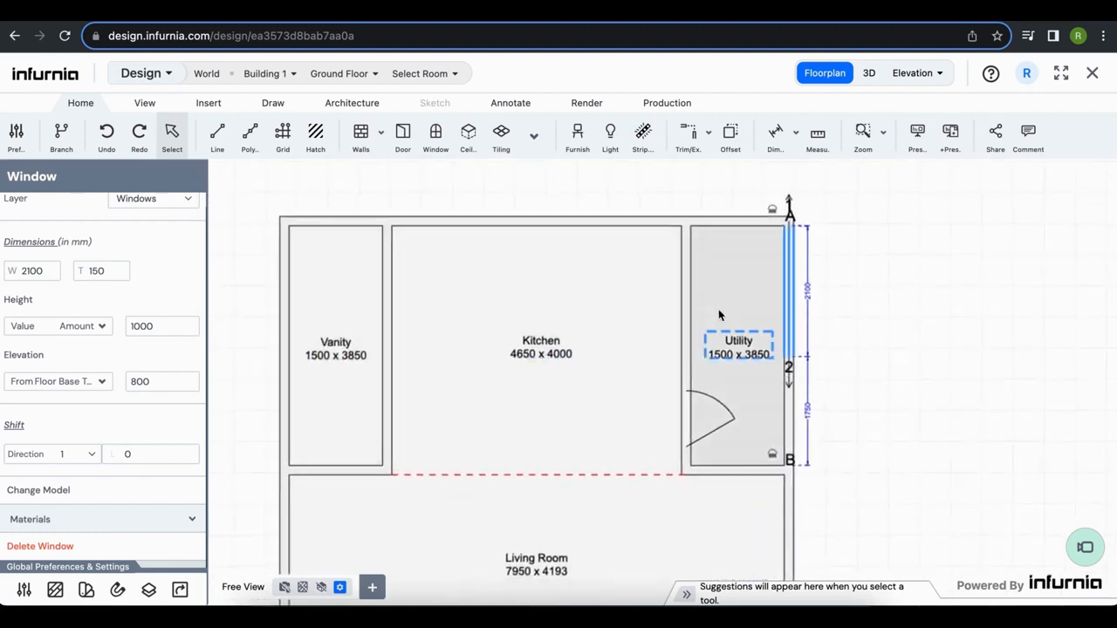
left_click(686, 297)
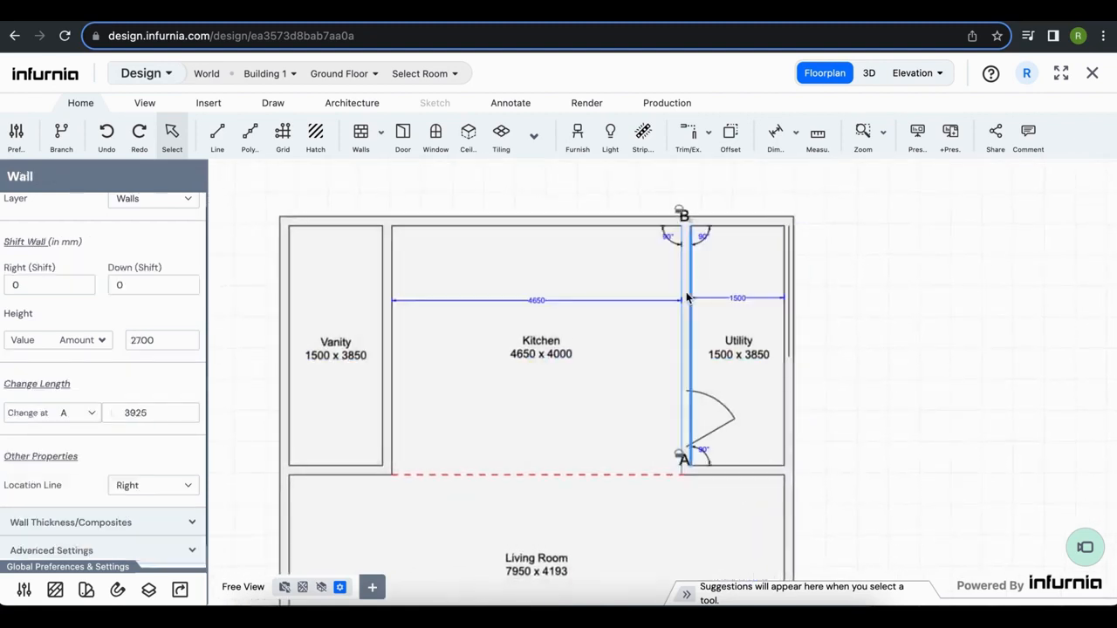
scroll(764, 291, "up", 2)
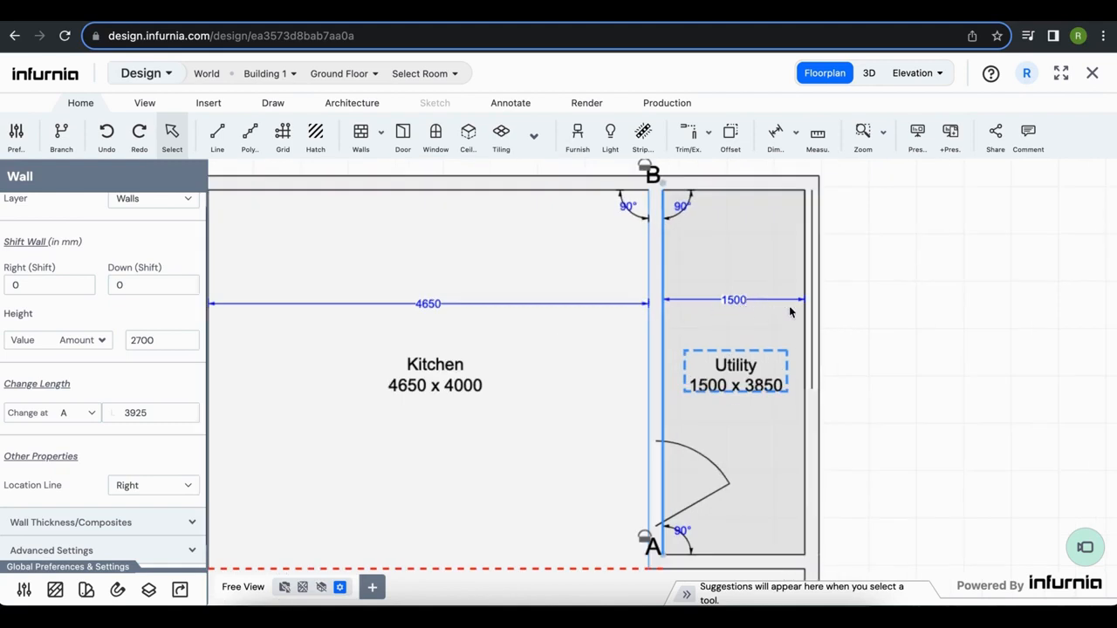
left_click(736, 297)
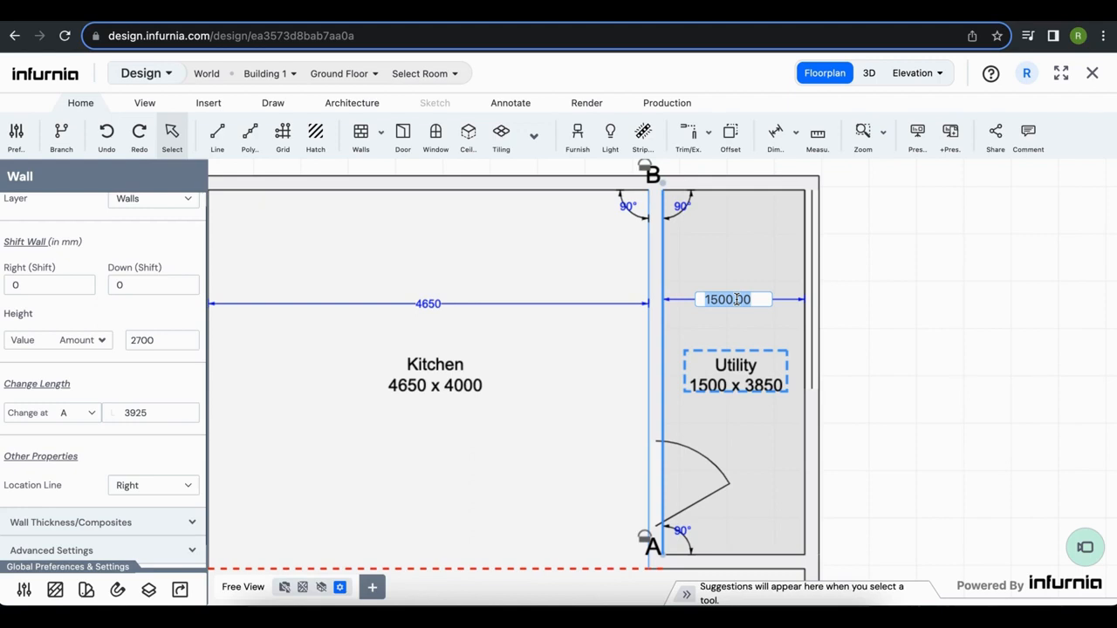
type("1800")
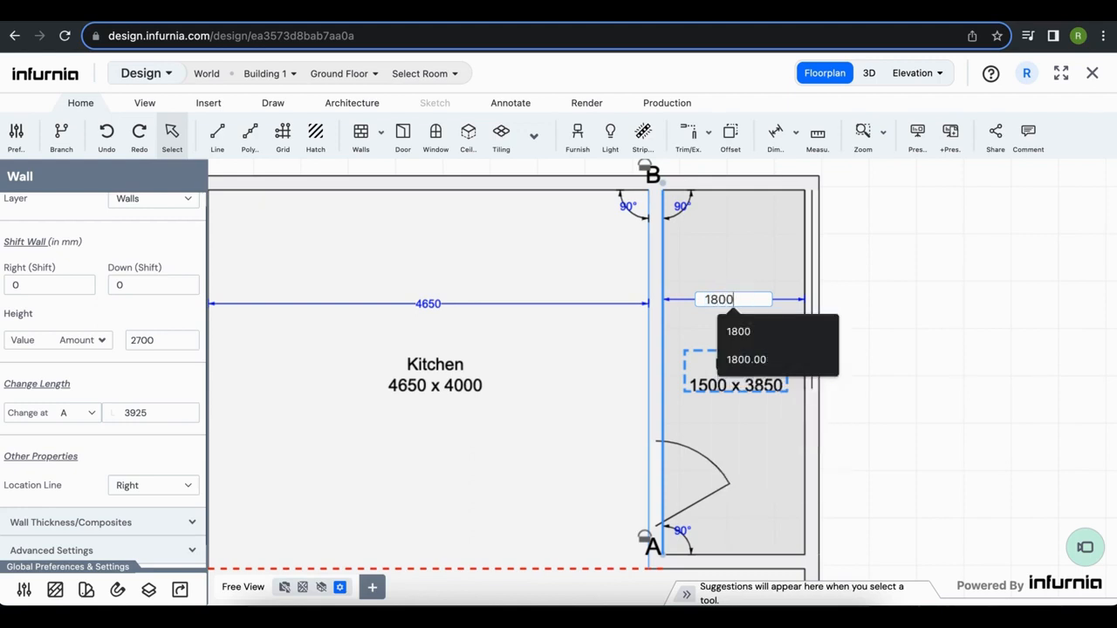
key("Return")
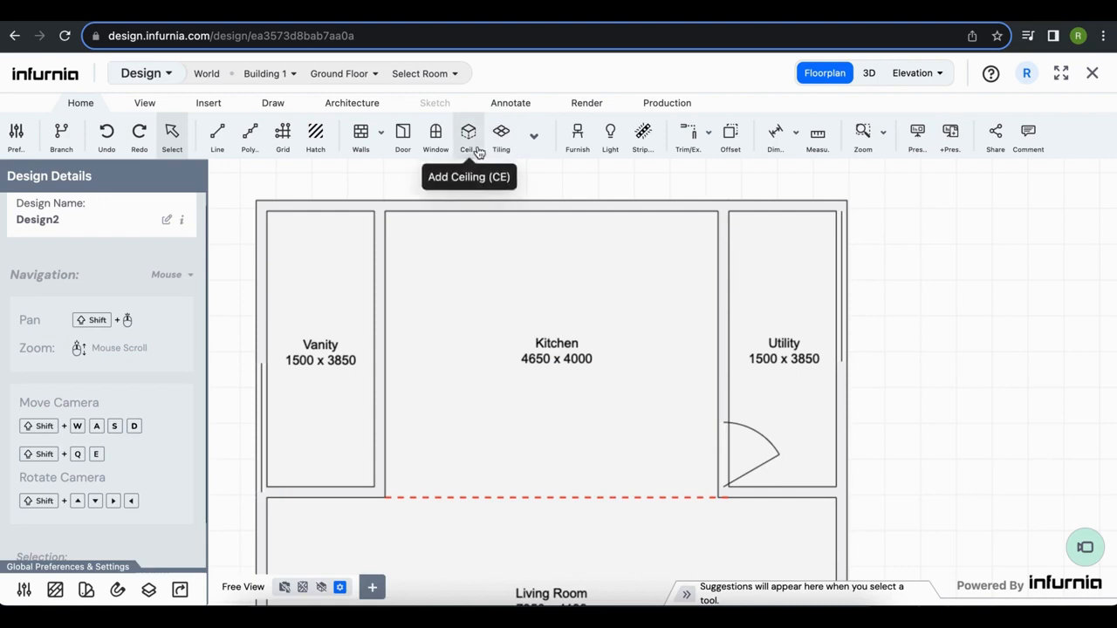
Add a ceiling over the Kitchen by picking its room outline and applying the sketch.
left_click(477, 153)
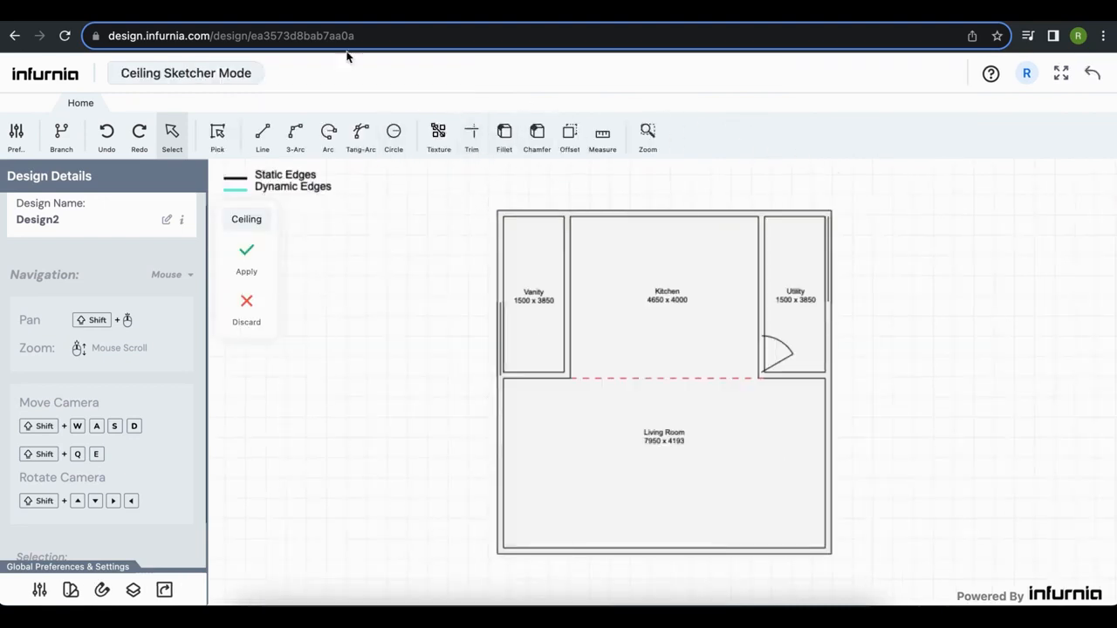
left_click(218, 147)
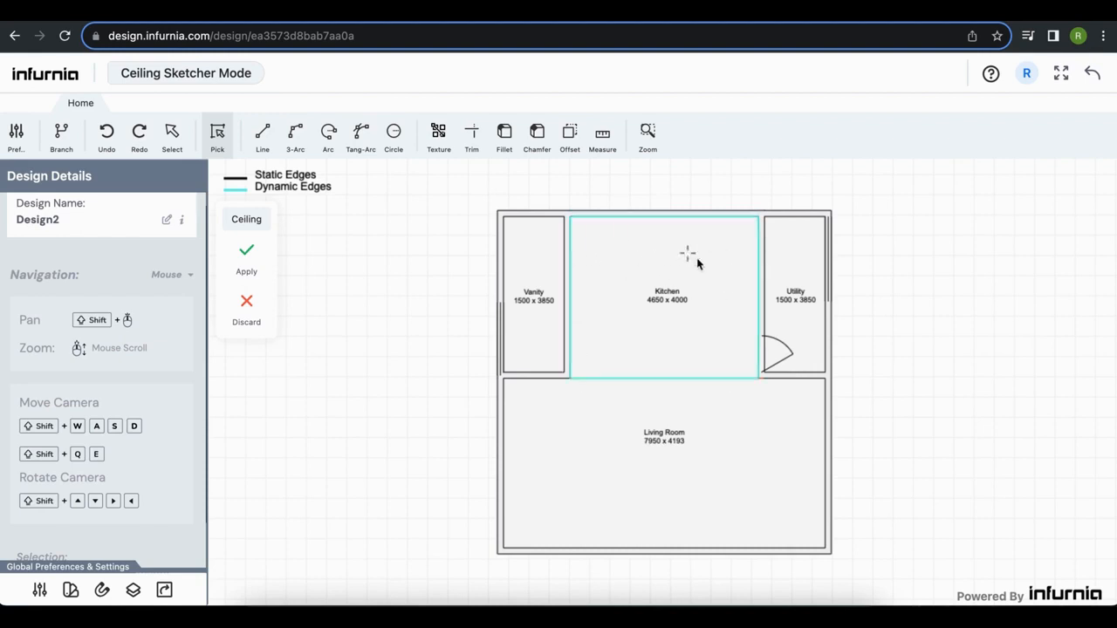
left_click(681, 335)
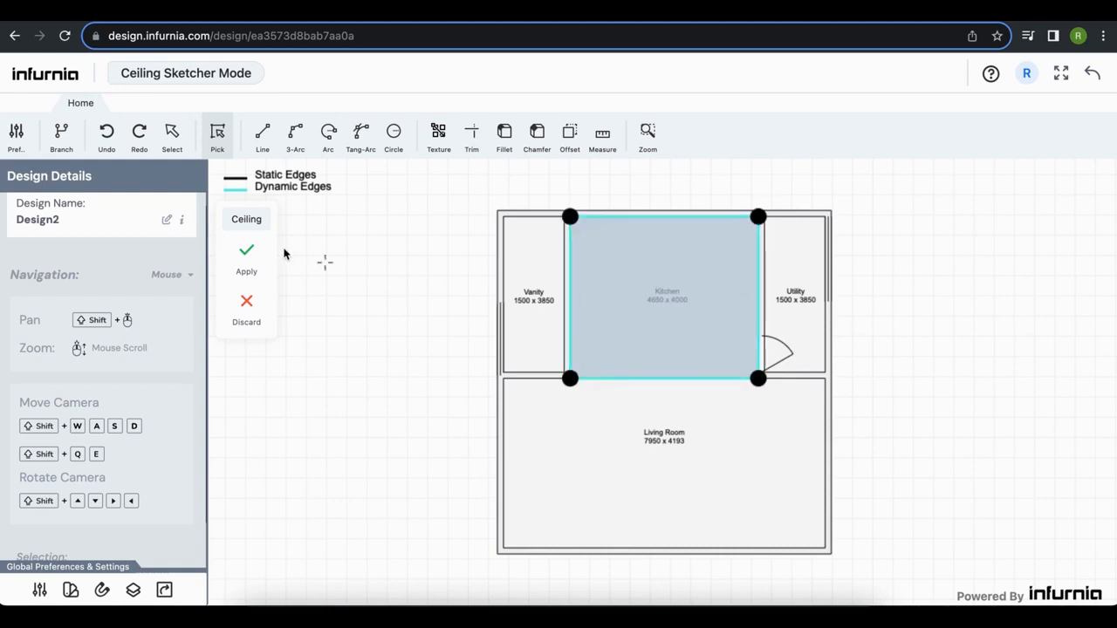
left_click(248, 254)
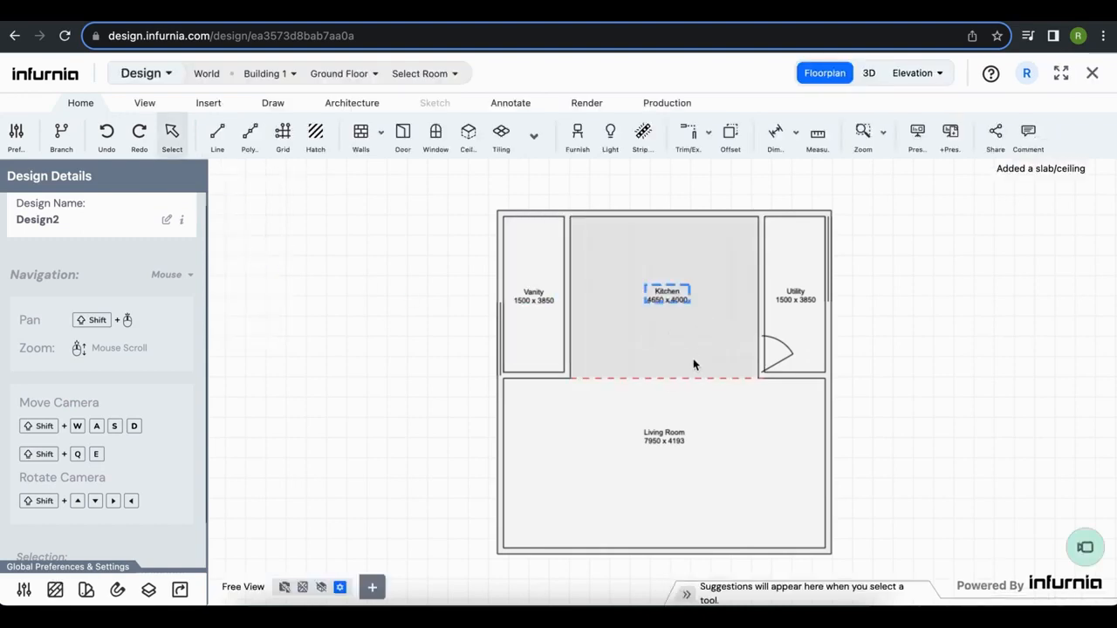
Inspect the model in 3D from an angle and open the Kitchen room on its own to examine its ceiling.
left_click(869, 74)
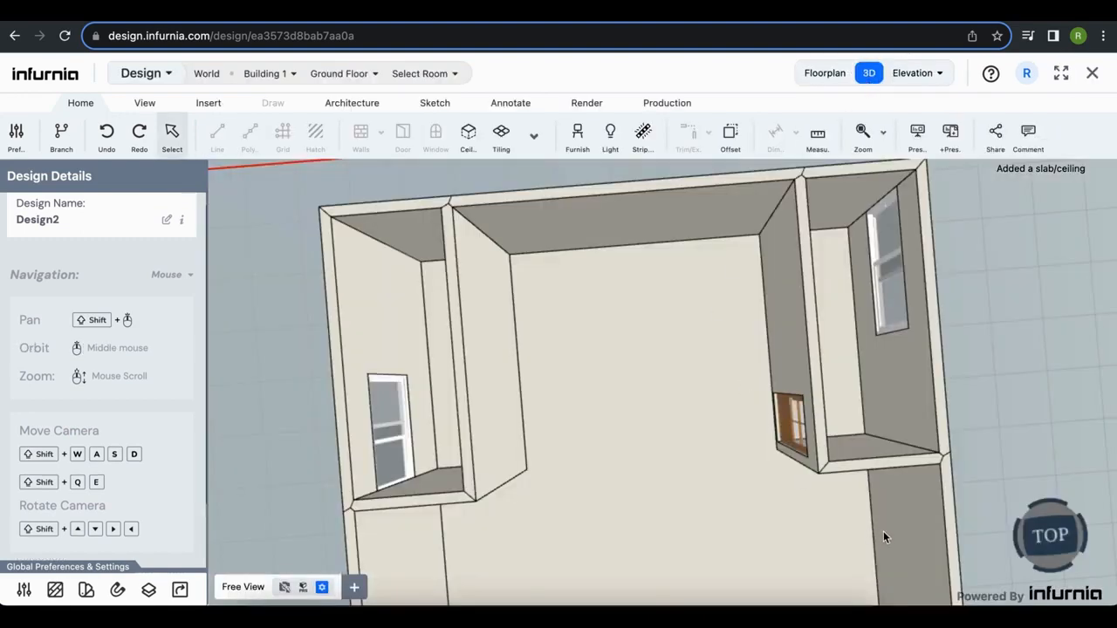
middle_click_drag(883, 534, 800, 339)
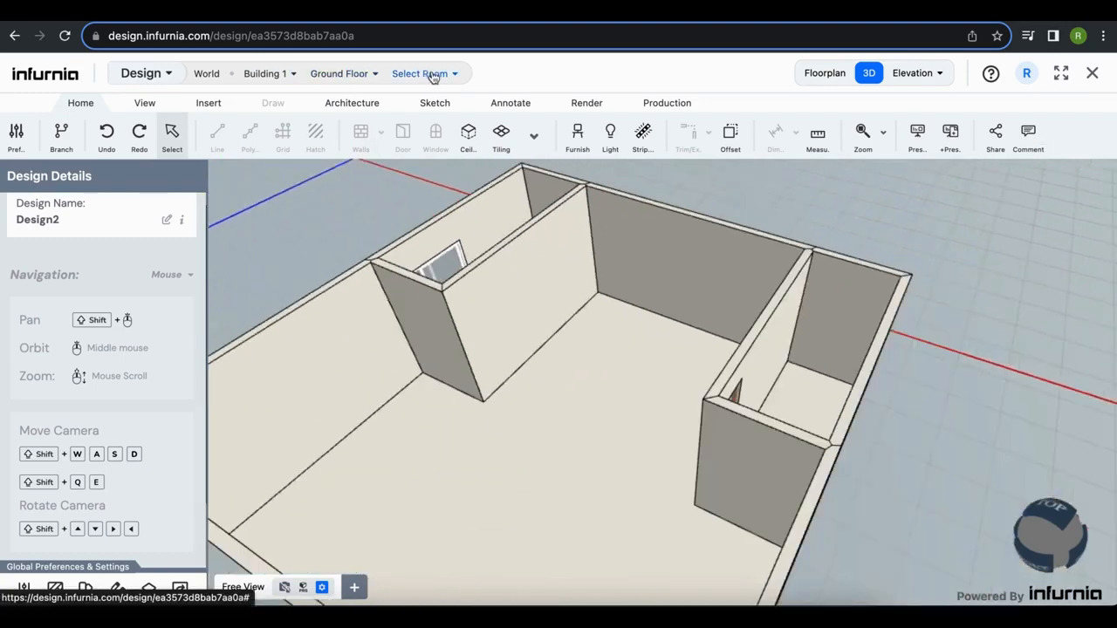
left_click(433, 77)
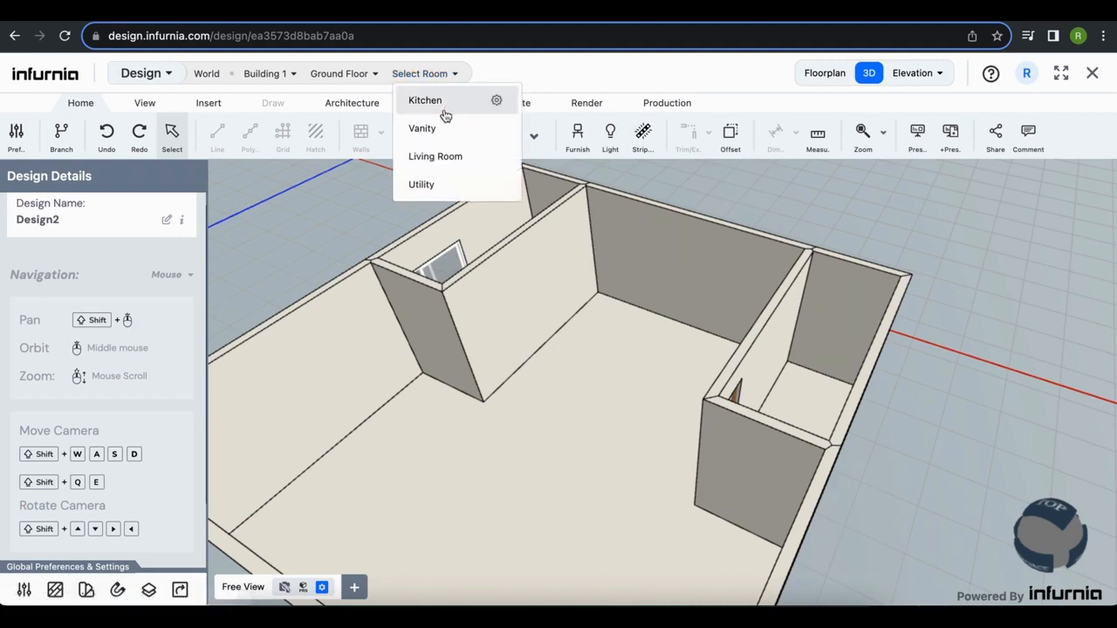
left_click(445, 113)
scroll(625, 322, "down", 3)
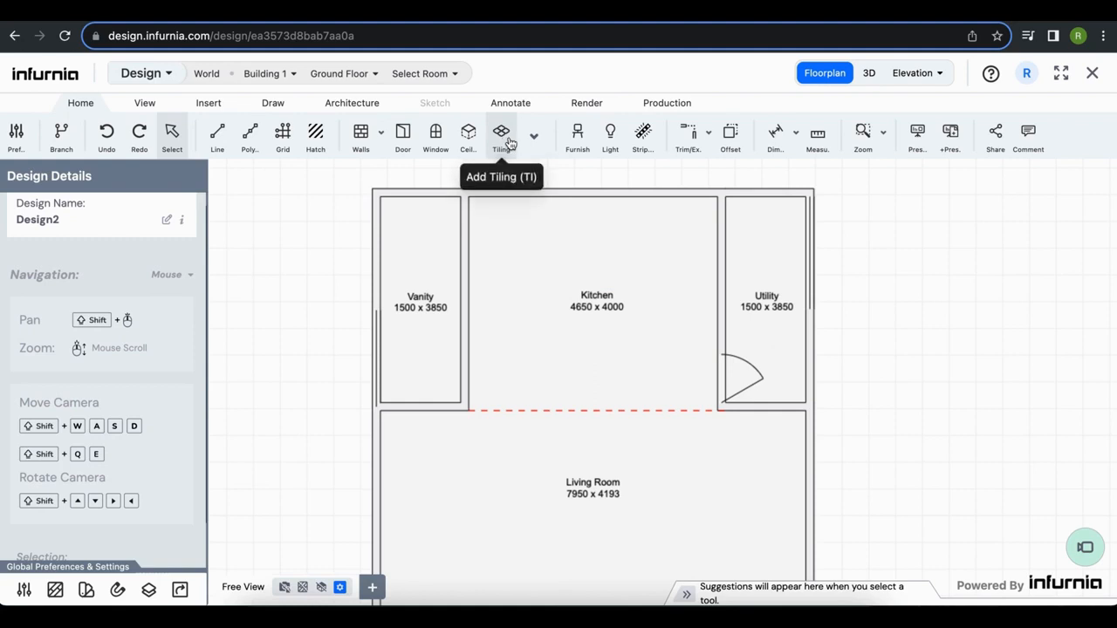
Add a floor tiling zone over the Kitchen by picking its room outline and applying the sketch.
left_click(501, 138)
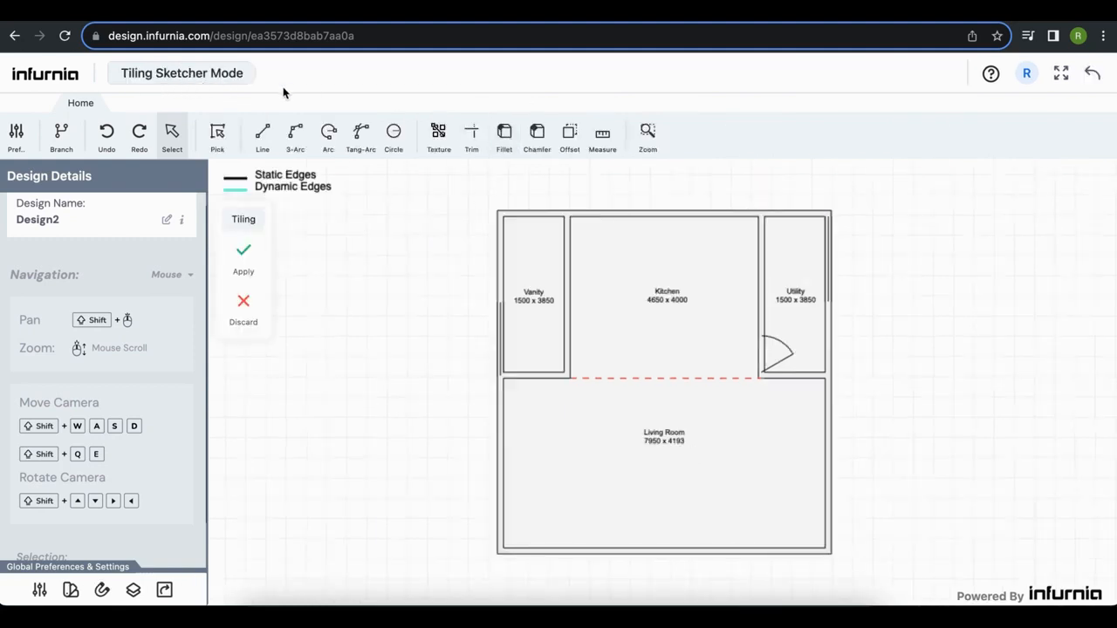
left_click(221, 152)
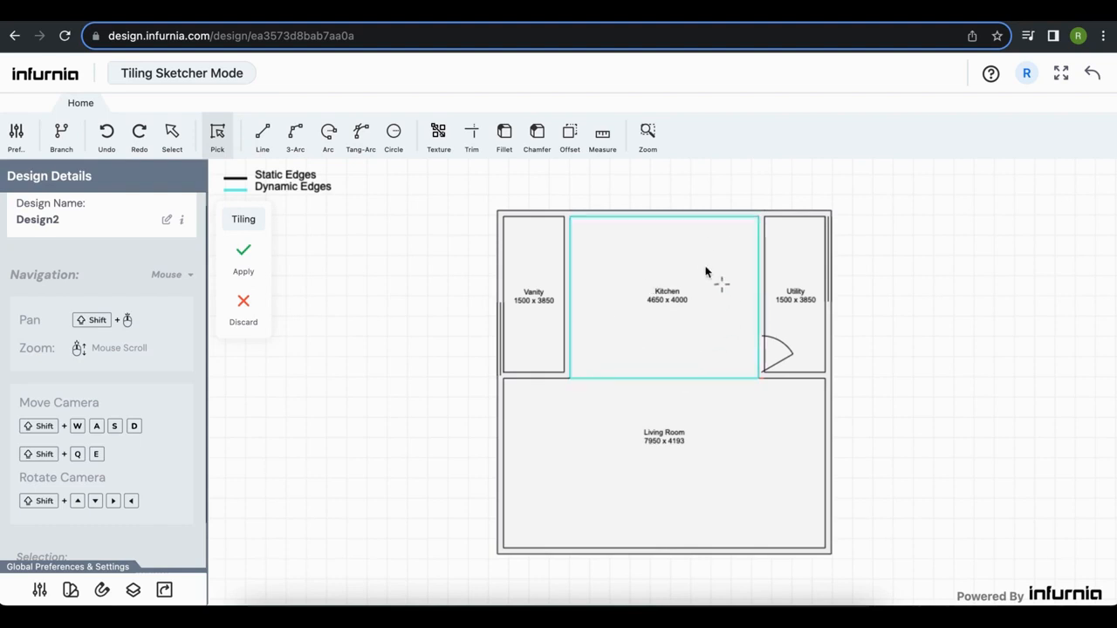
left_click(664, 278)
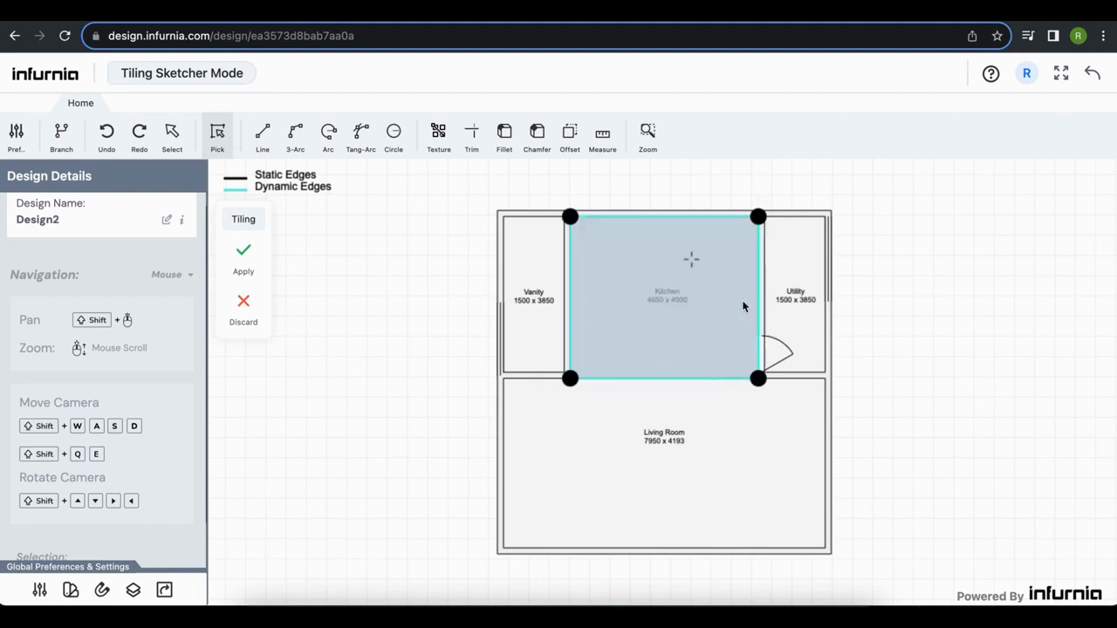
left_click(244, 253)
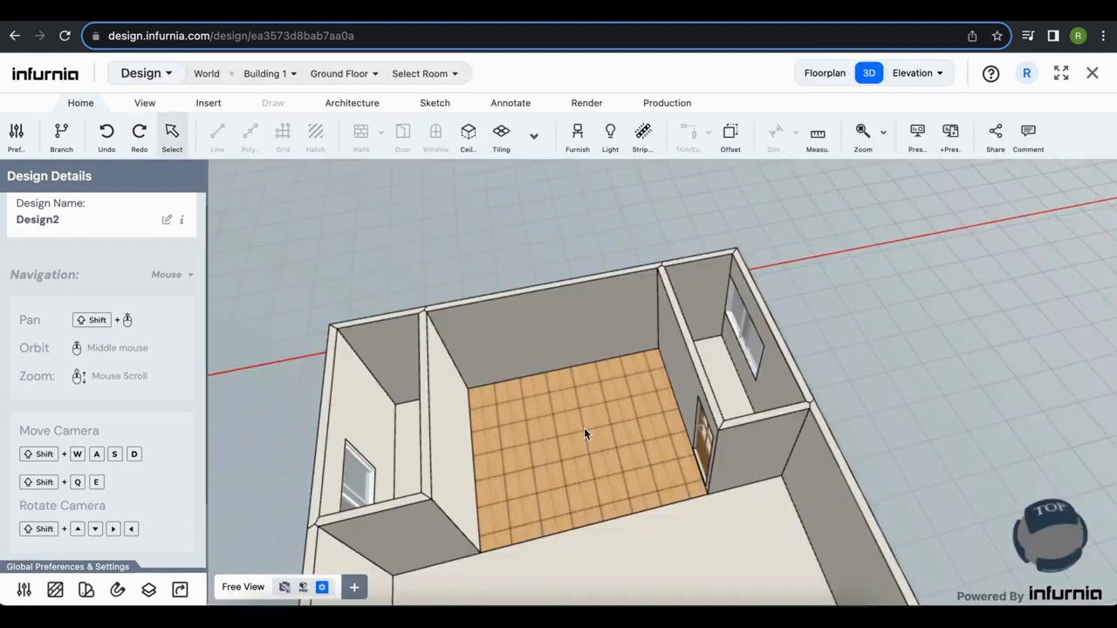
Set the Kitchen floor's tile size to 1200 mm wide by 1200 mm high.
left_click(584, 428)
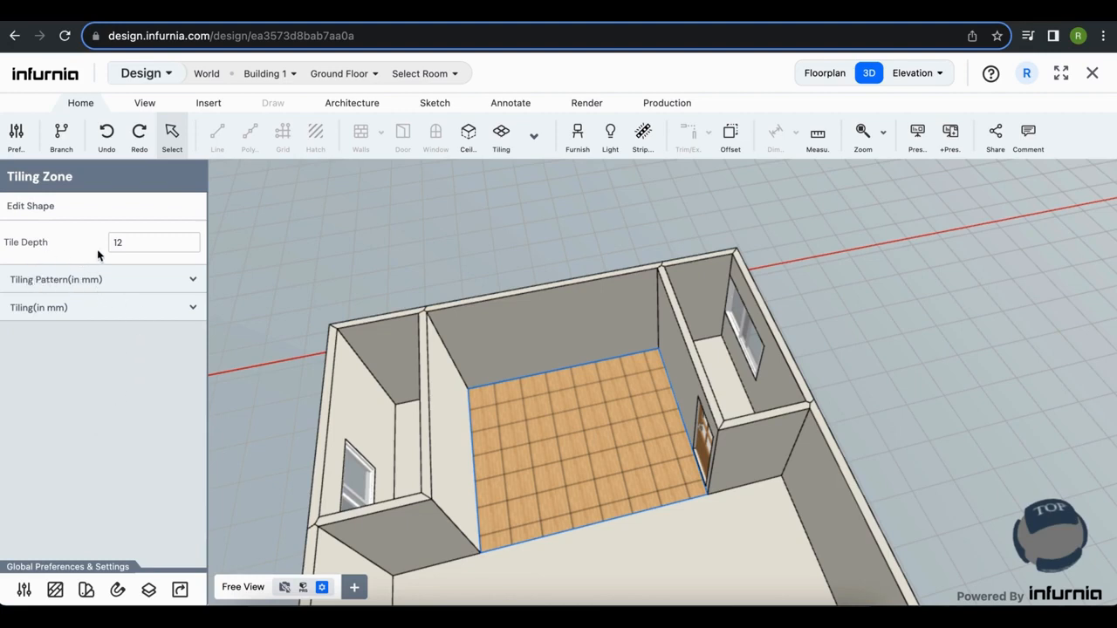
left_click(78, 286)
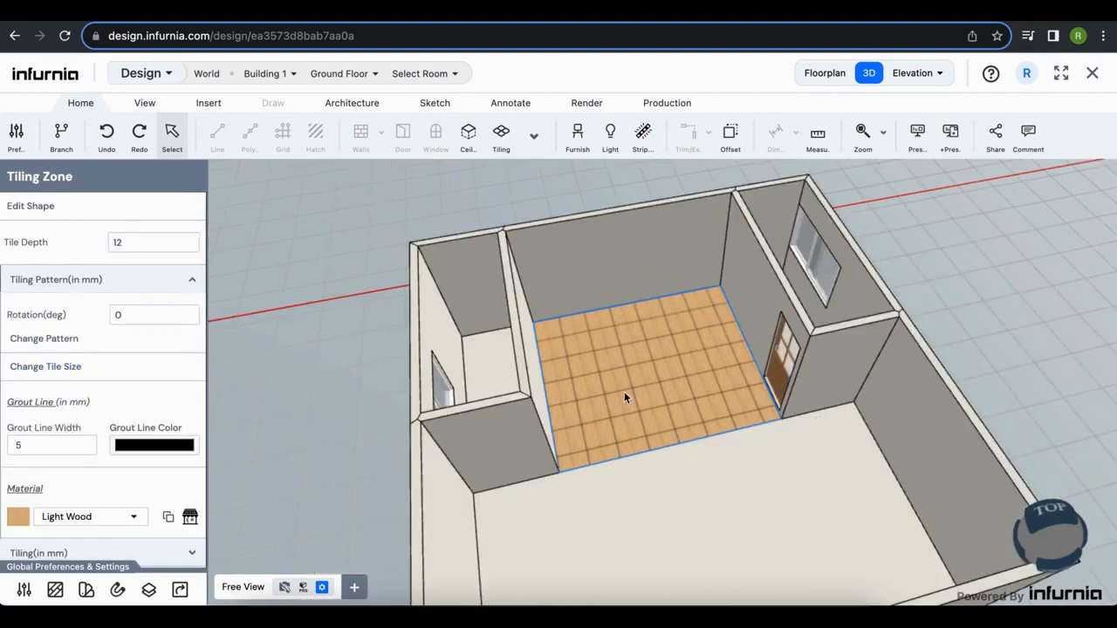
left_click(73, 367)
left_click_drag(341, 456, 265, 459)
type("1200")
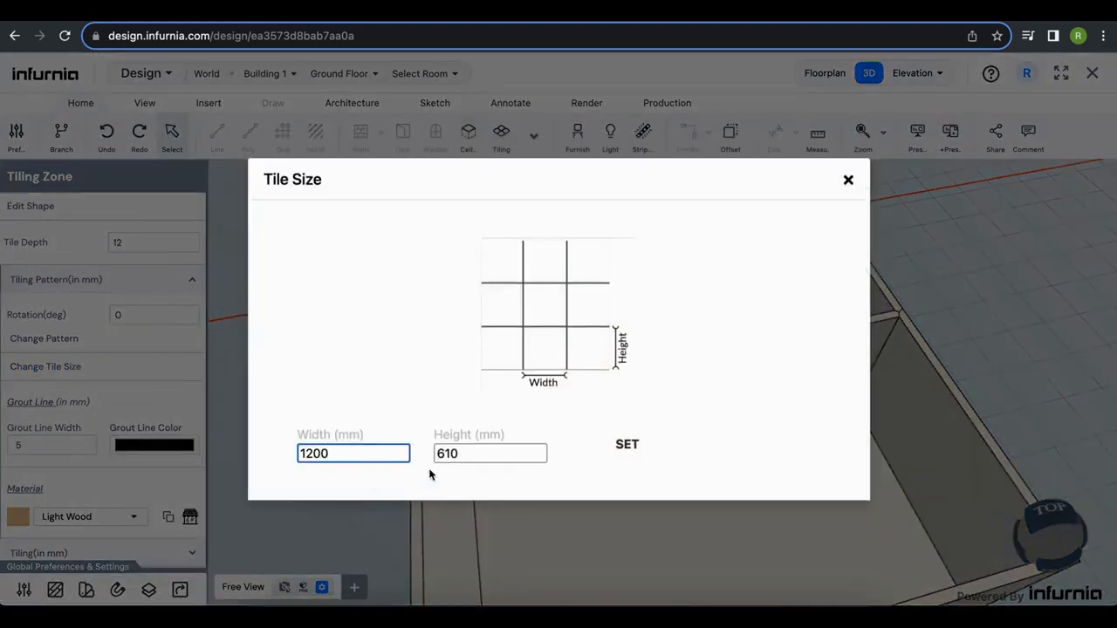
left_click_drag(466, 453, 425, 460)
type("1200")
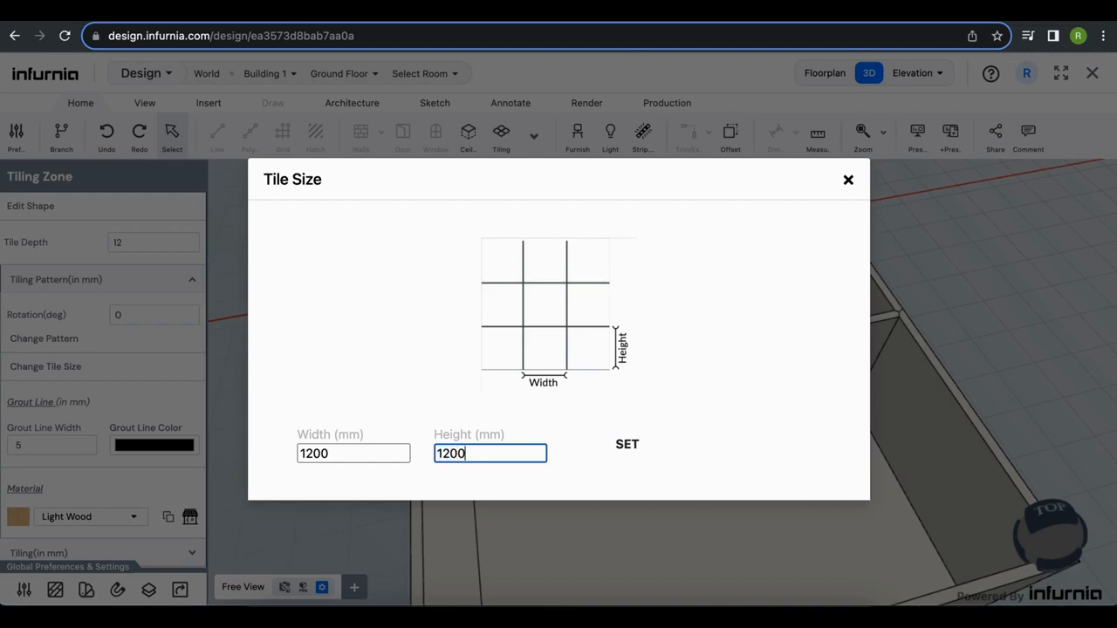
left_click(627, 444)
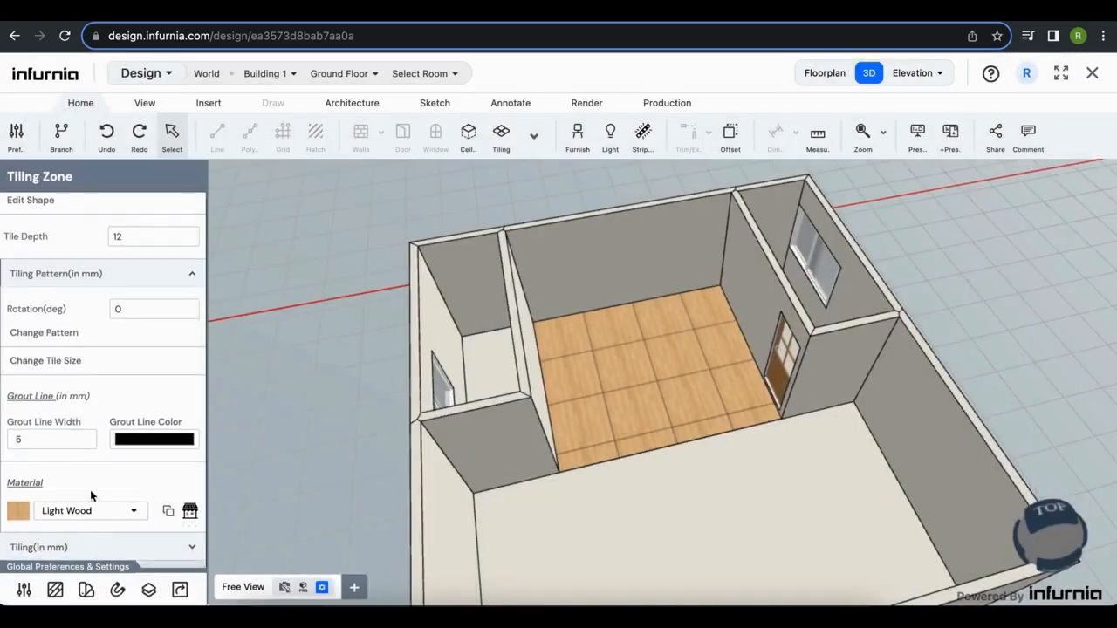
Replace the Kitchen floor's tile material with a light tile from the Vitrified DCH range of the floor tile catalogue.
left_click(190, 516)
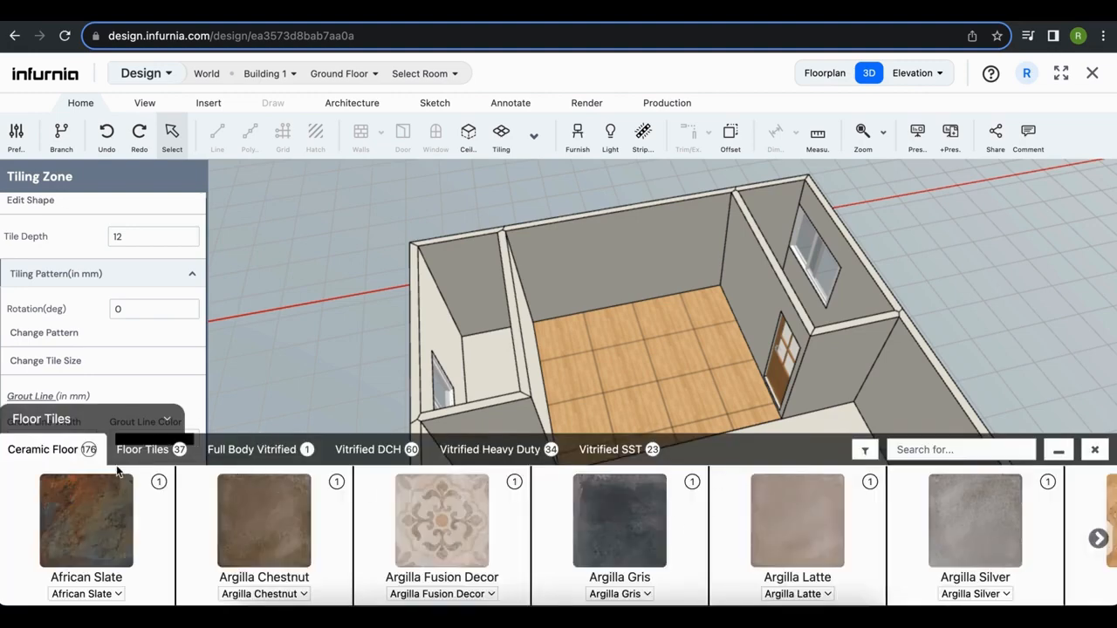
left_click(367, 450)
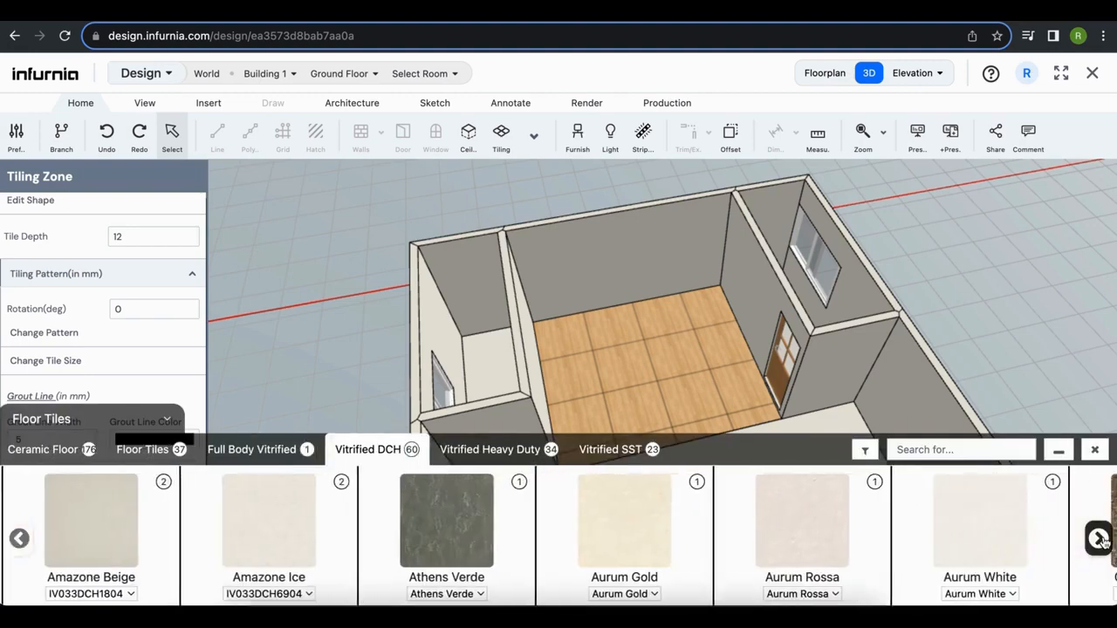
left_click(1098, 538)
left_click(837, 538)
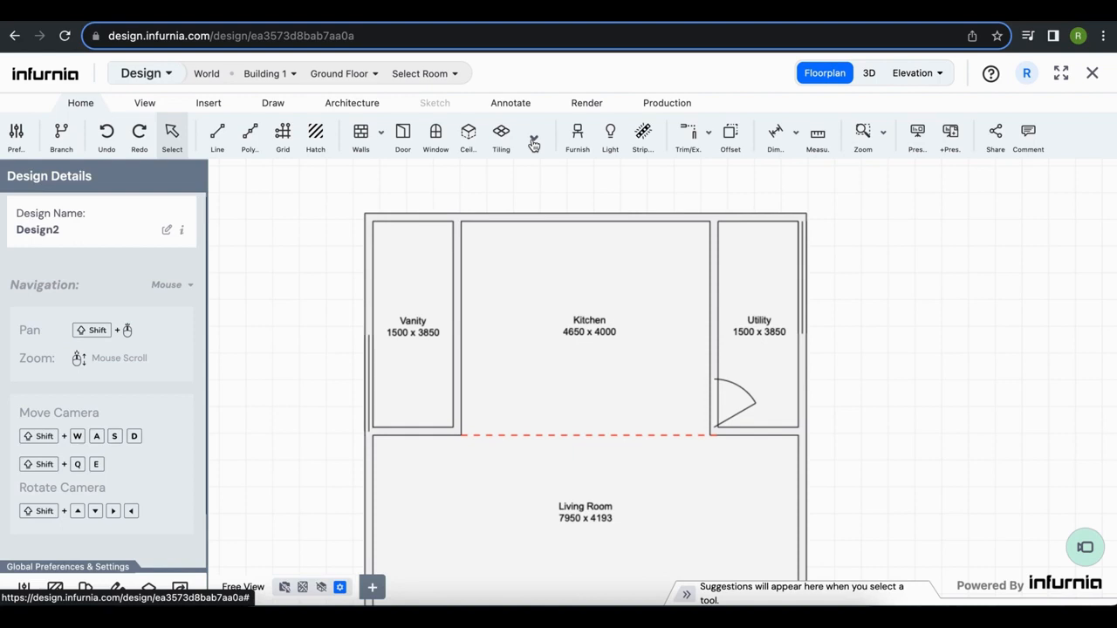
Place cuboidal columns at the outer corners of the Vanity and Utility rooms and check them in 3D.
left_click(355, 105)
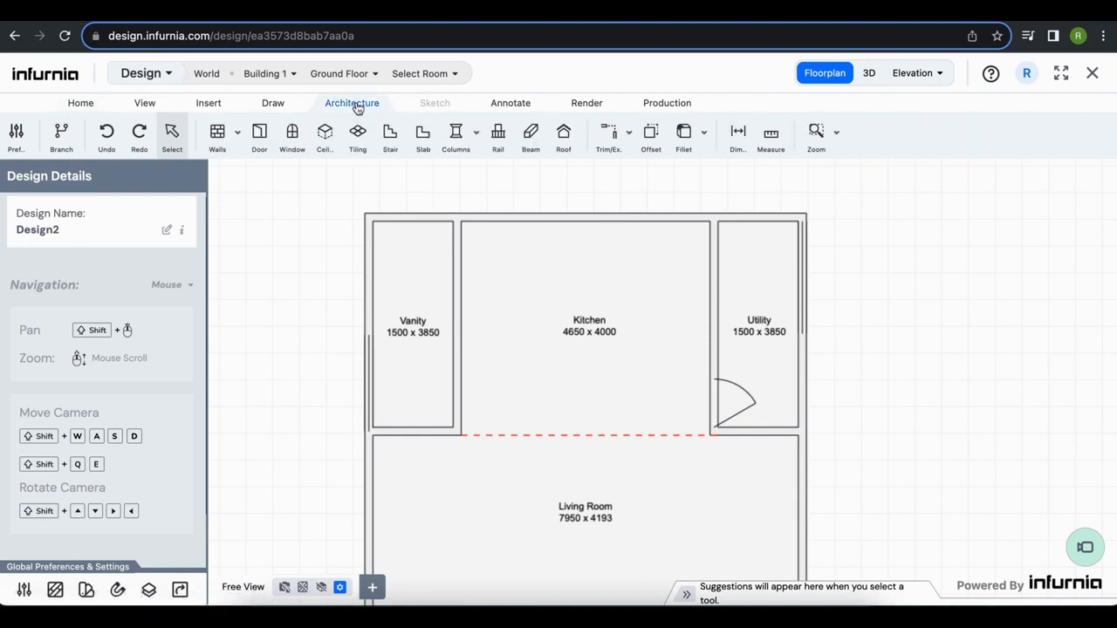
left_click(475, 133)
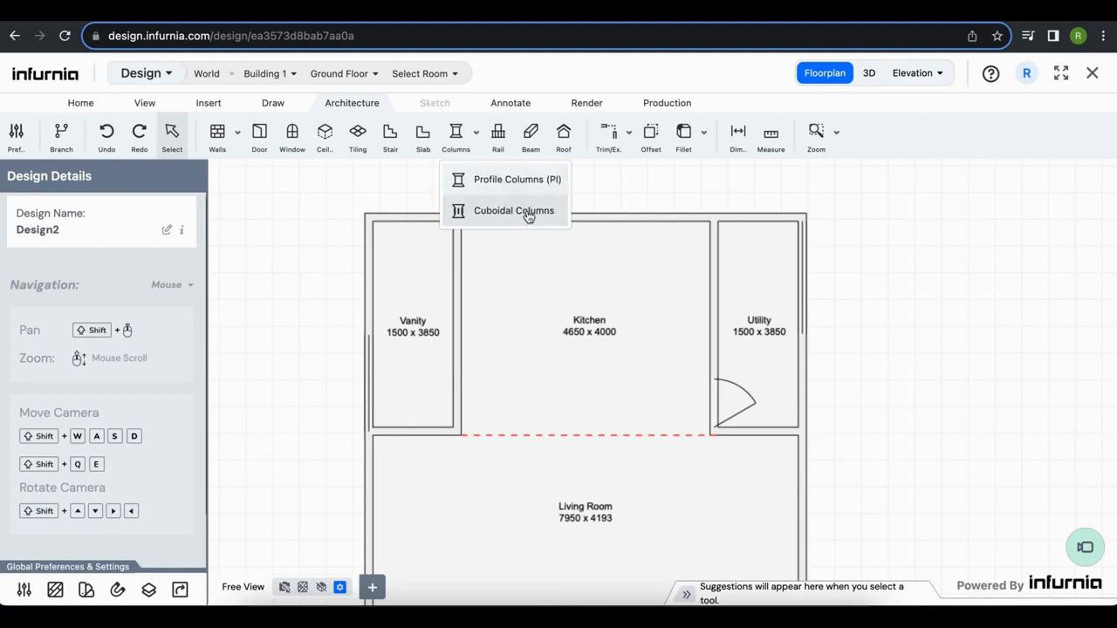
left_click(528, 216)
scroll(459, 229, "up", 2)
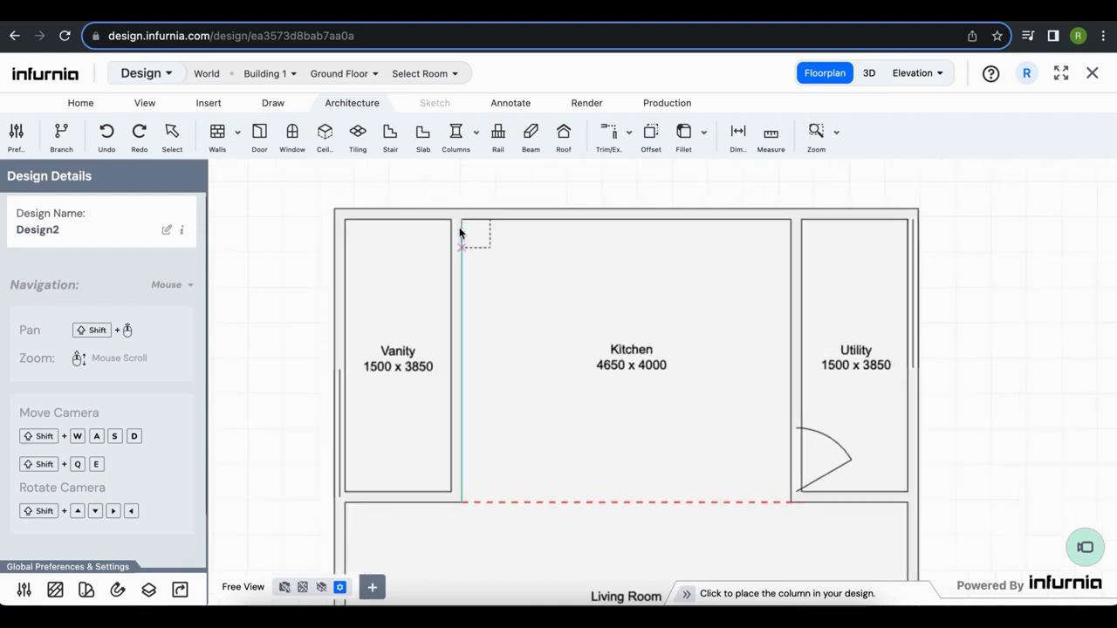
scroll(456, 229, "up", 2)
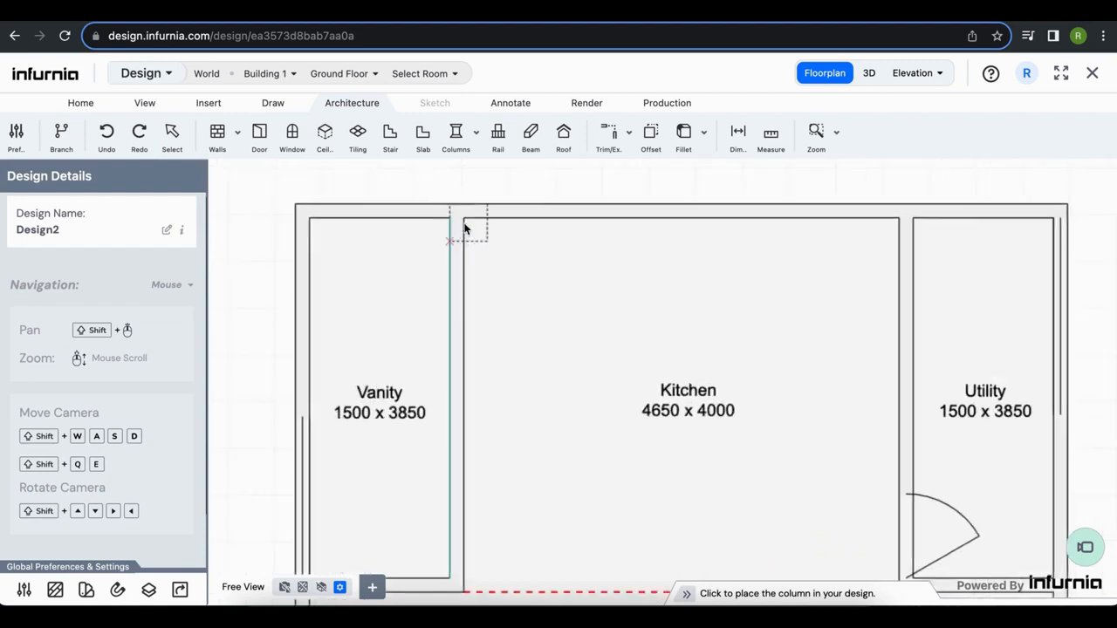
left_click(319, 231)
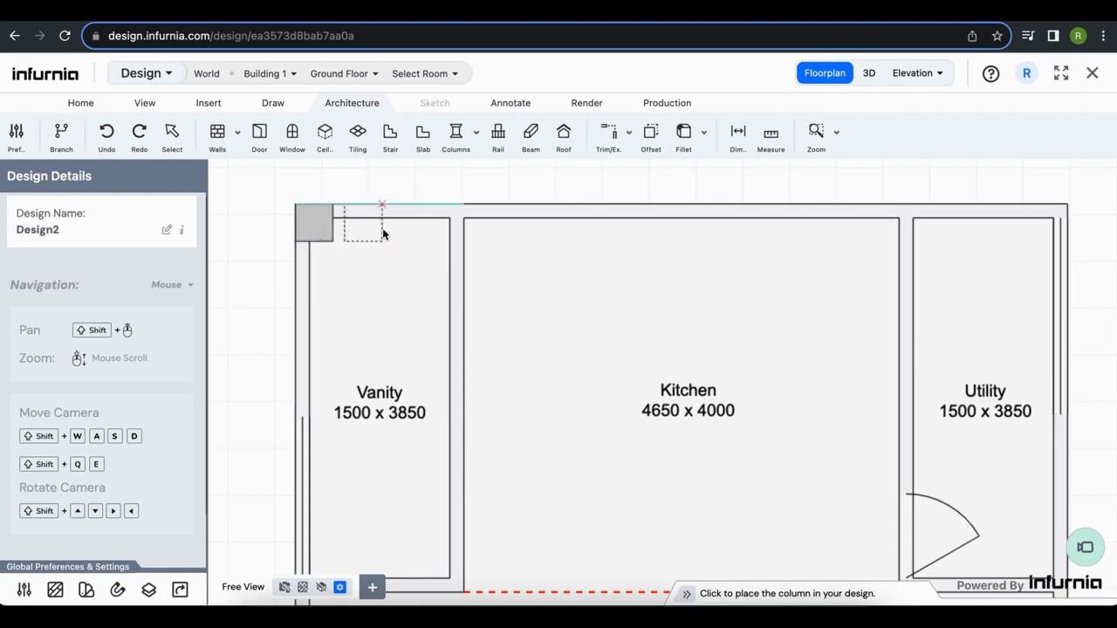
left_click(1052, 224)
scroll(713, 300, "down", 5)
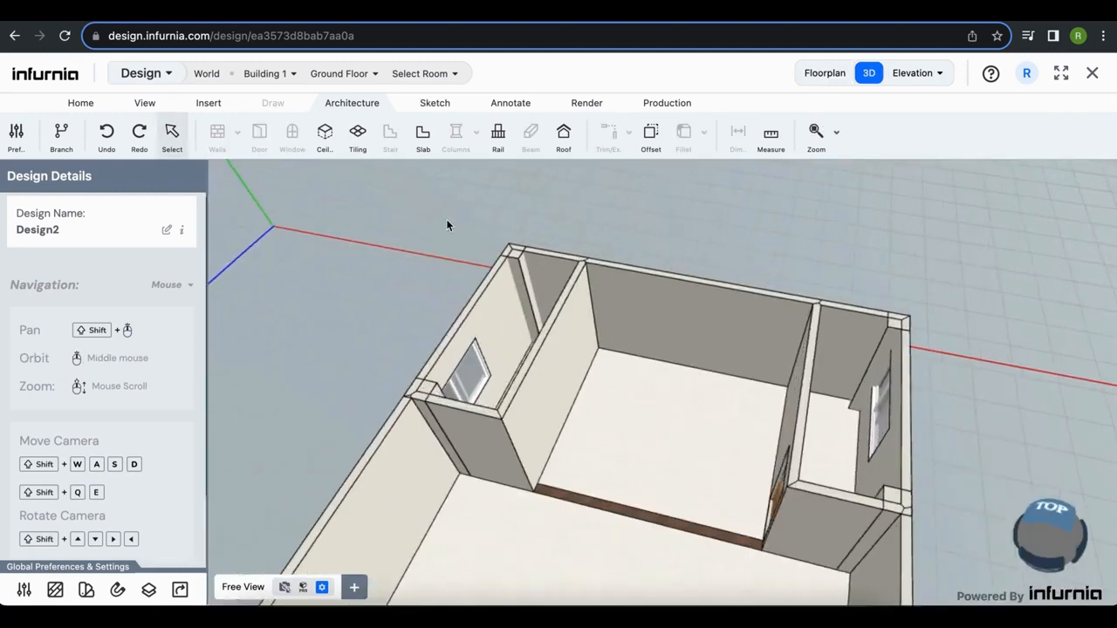
scroll(511, 274, "up", 3)
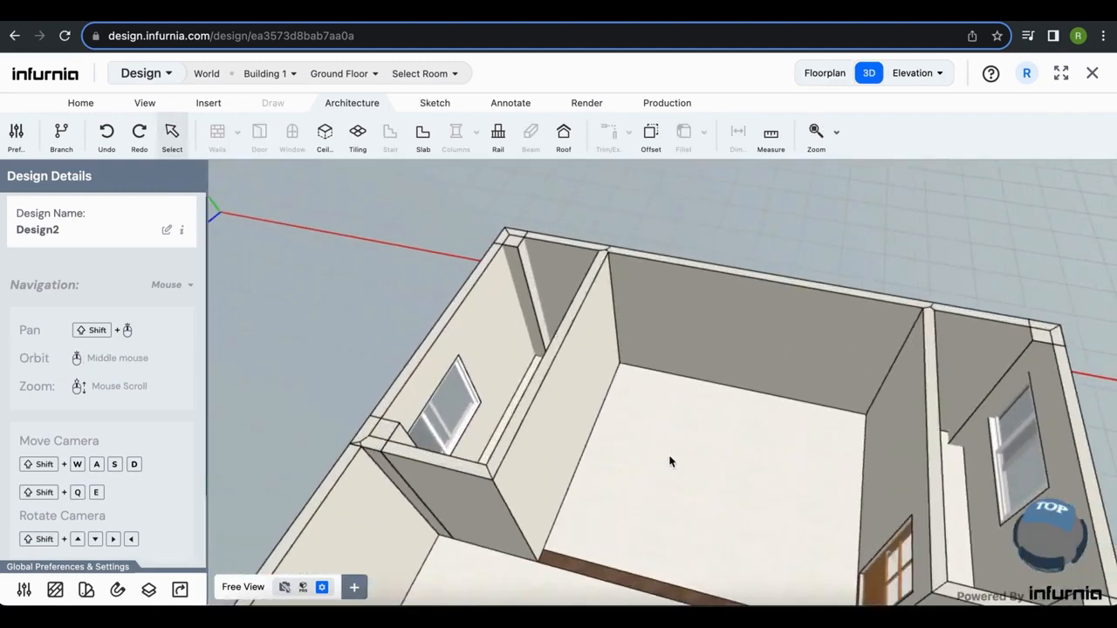
middle_click_drag(671, 456, 457, 404)
Place a beam over the Vanity's back wall against the corner column and view its properties in 3D.
left_click(825, 72)
left_click(530, 142)
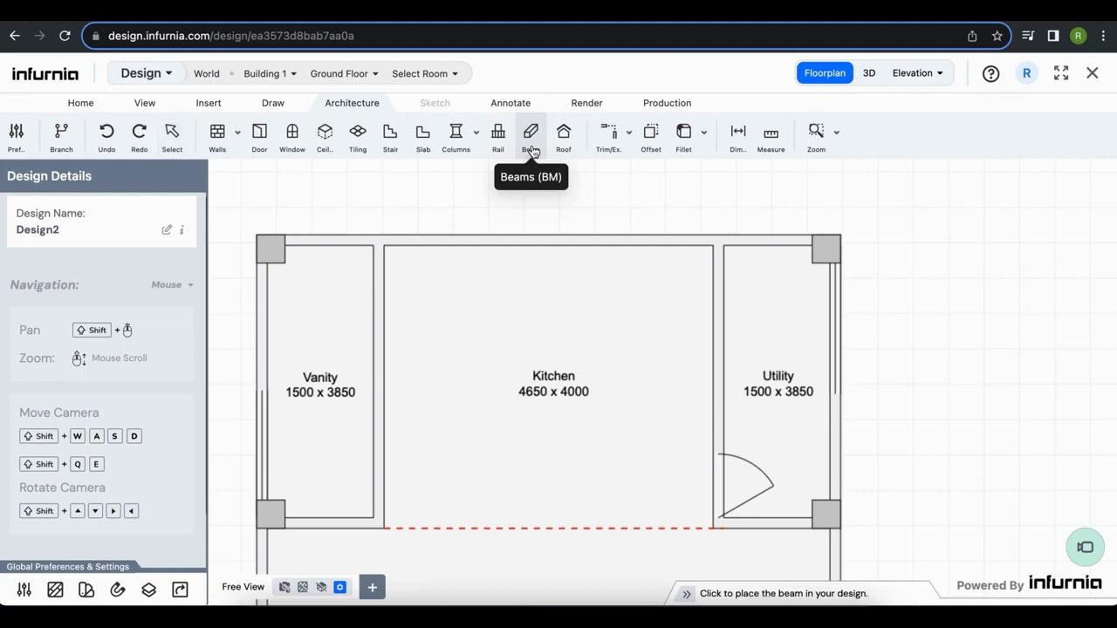
left_click(341, 248)
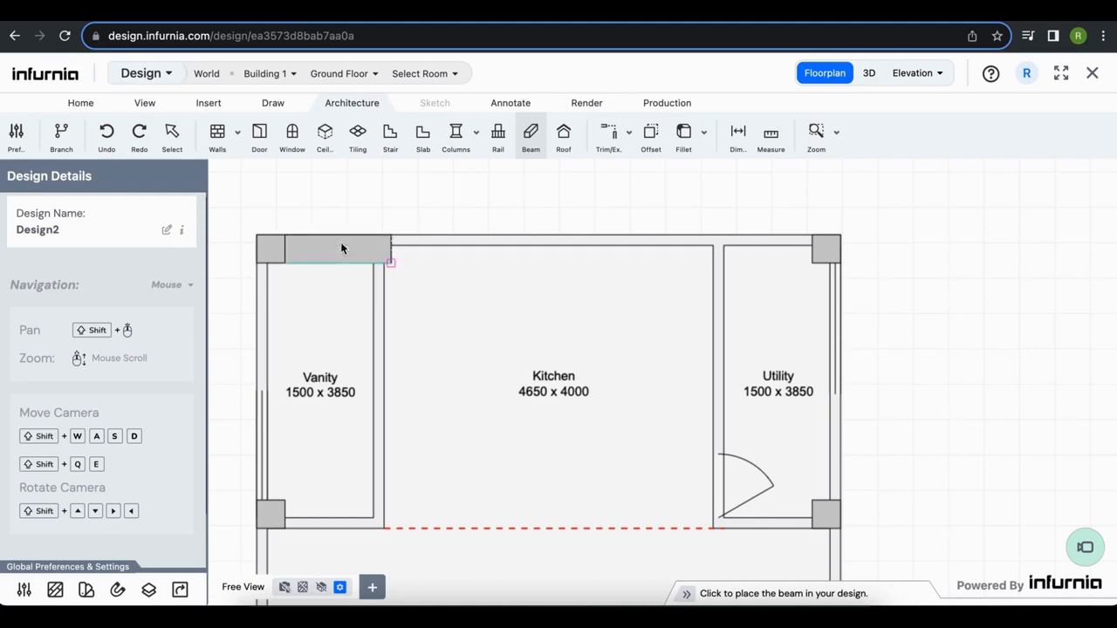
left_click(868, 75)
middle_click_drag(502, 321, 588, 250)
left_click(620, 252)
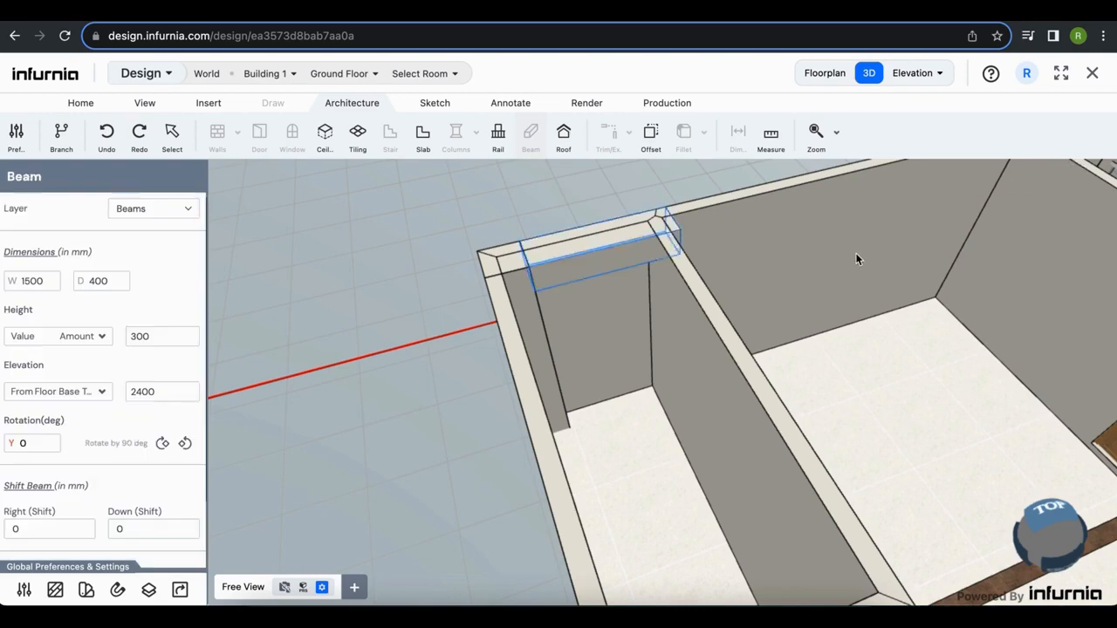
middle_click_drag(856, 257, 796, 292, "shift")
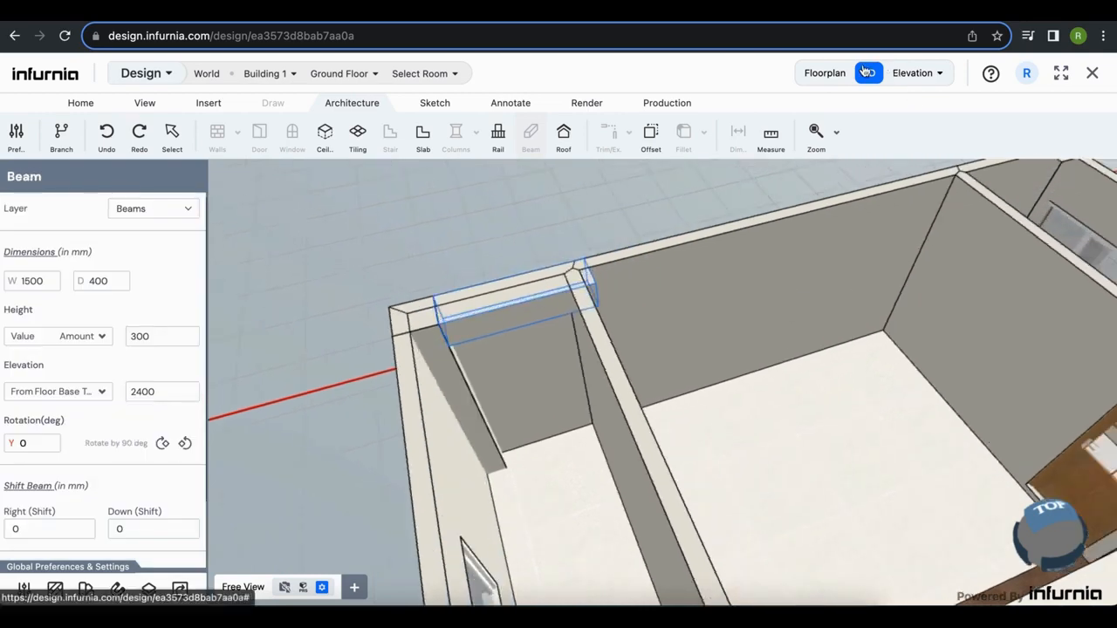
Stretch the beam along the back wall from the Vanity's corner column to the Utility's corner column and check it in 3D.
left_click(824, 74)
scroll(324, 264, "up", 1)
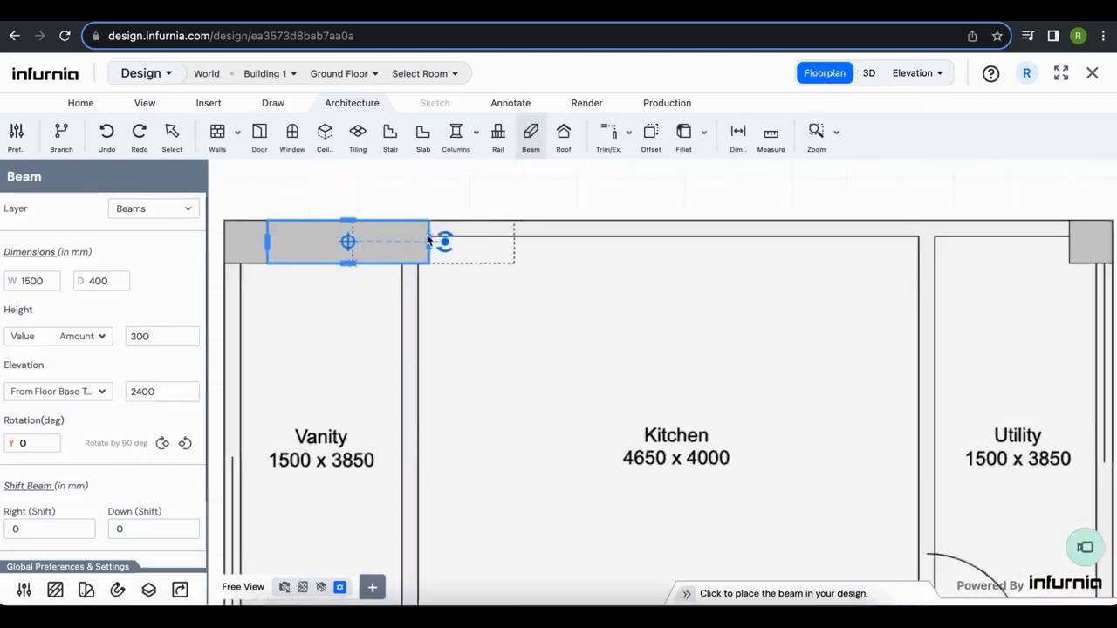
left_click(424, 242)
key("Escape")
left_click(385, 249)
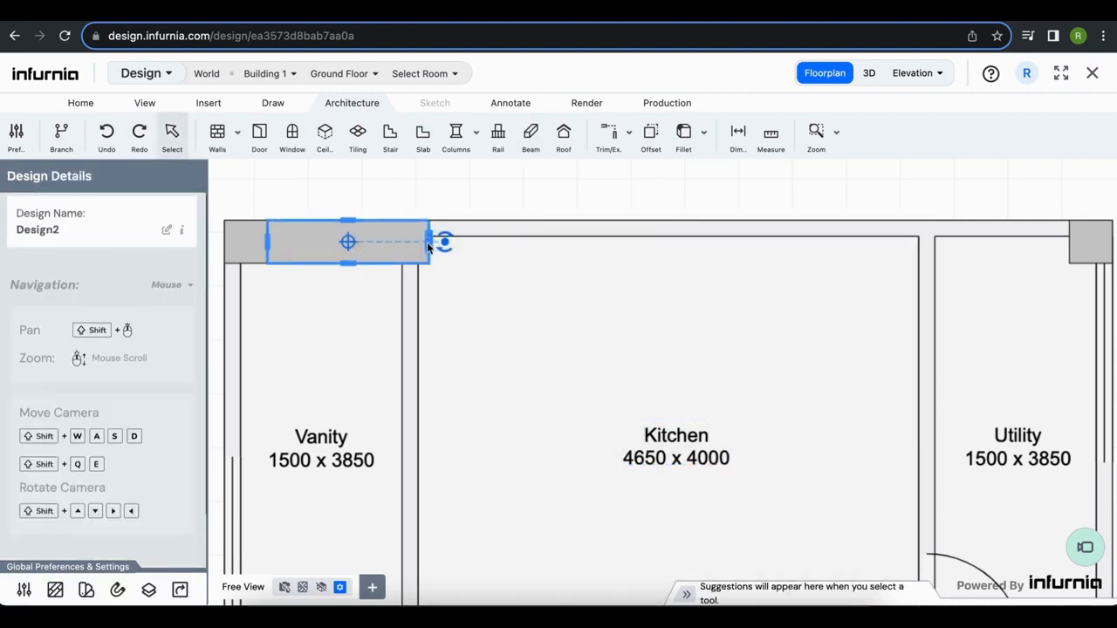
left_click_drag(428, 248, 1055, 250)
scroll(719, 340, "down", 3)
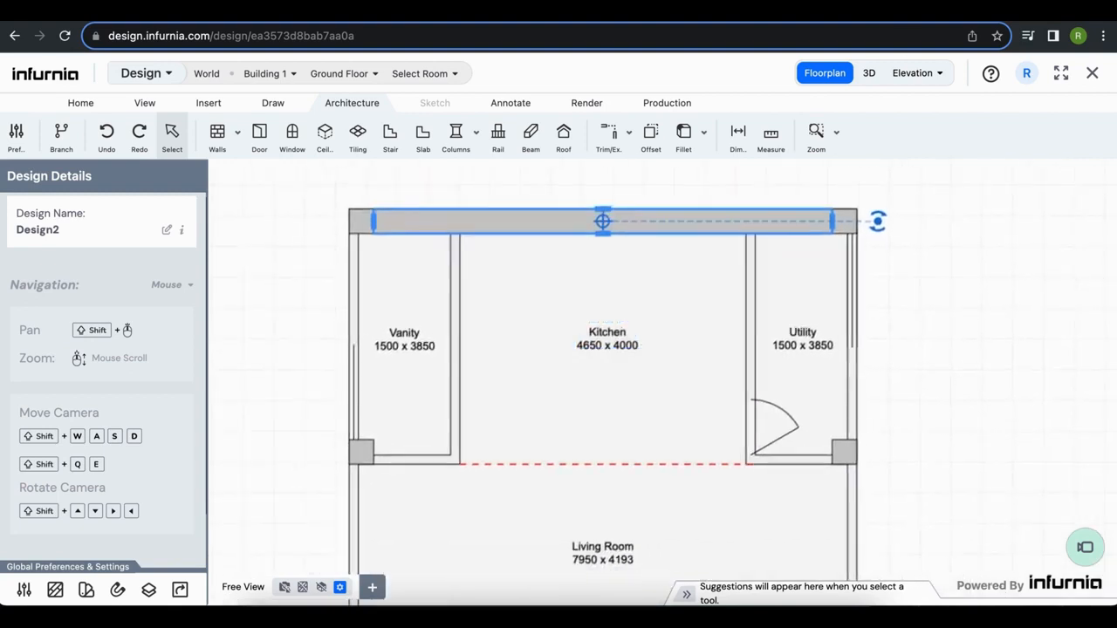
left_click(870, 74)
scroll(881, 385, "up", 10)
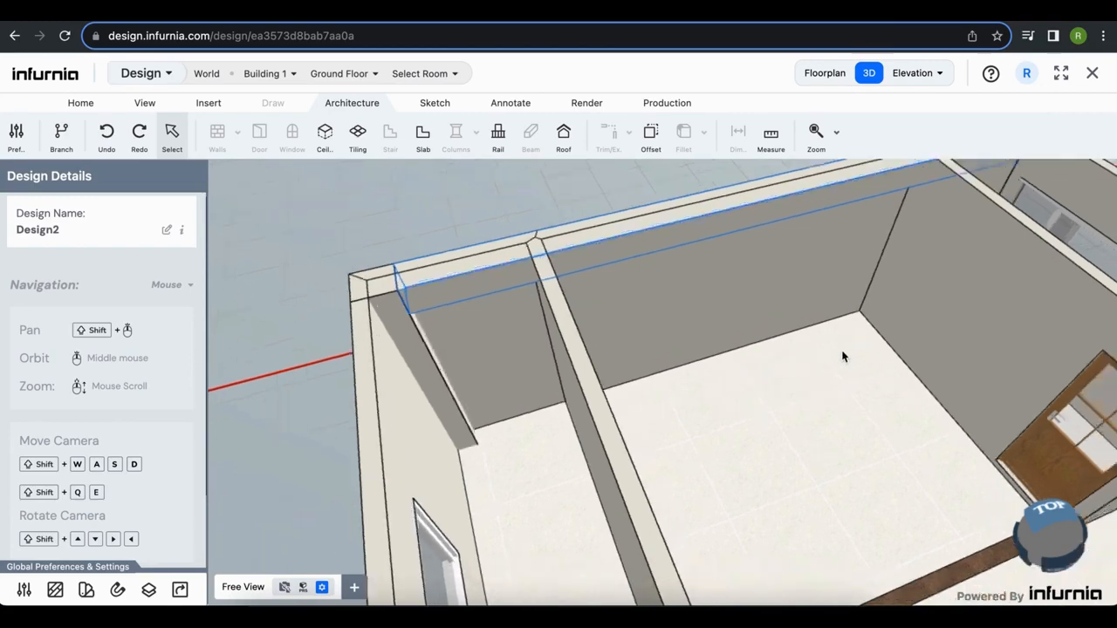
middle_click_drag(693, 289, 811, 302)
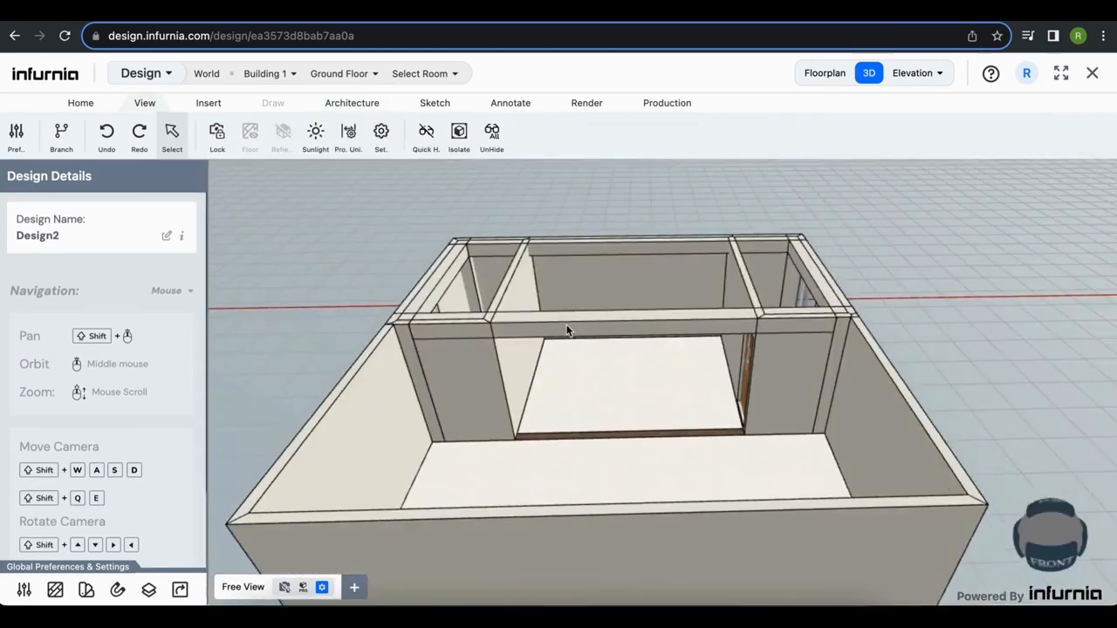
Open the Tiling and Cutting Tool for the Kitchen's wall section on the Vanity side.
middle_click_drag(571, 329, 756, 411)
scroll(755, 411, "down", 3)
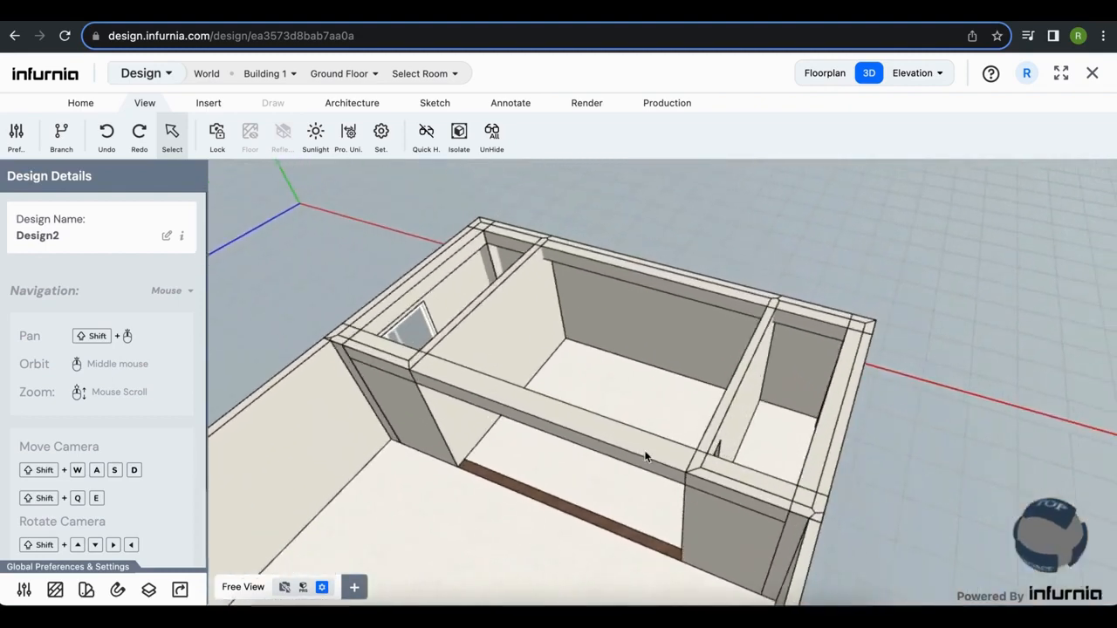
middle_click_drag(645, 455, 726, 403)
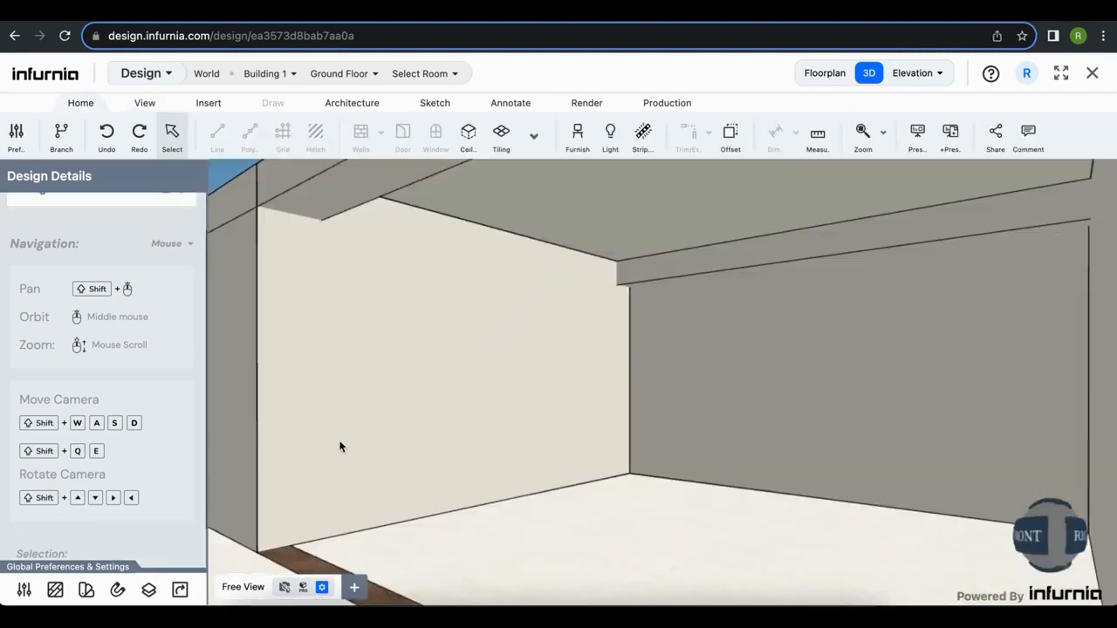
left_click(393, 389)
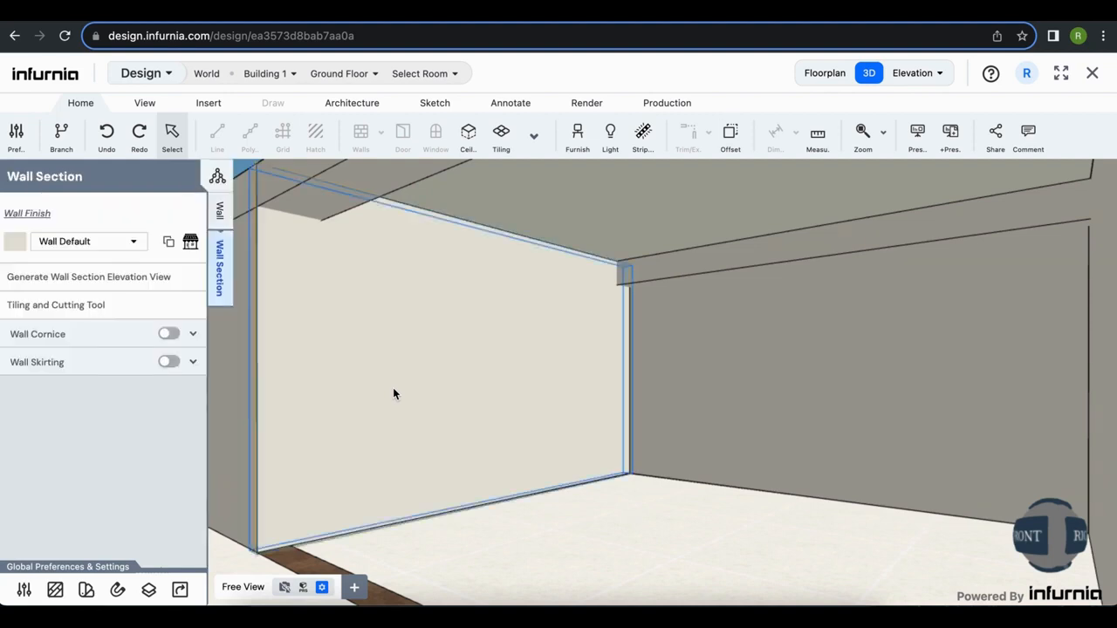
left_click(68, 321)
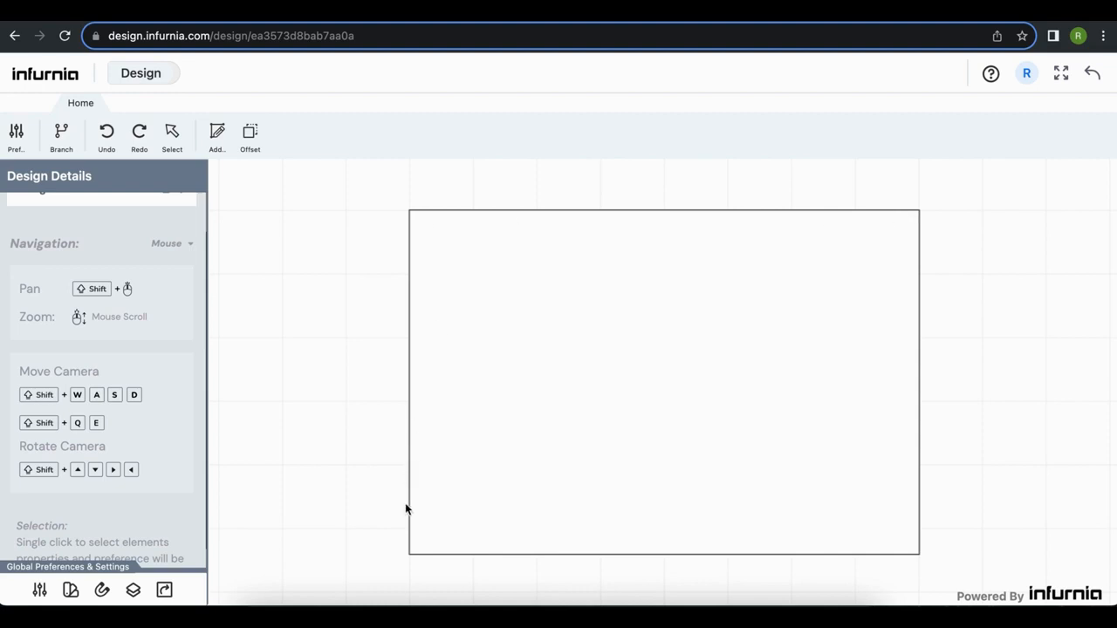
Start a tiling cutting sketch and draw a 400 mm guide line along the floor from the wall's lower-left corner.
left_click(214, 140)
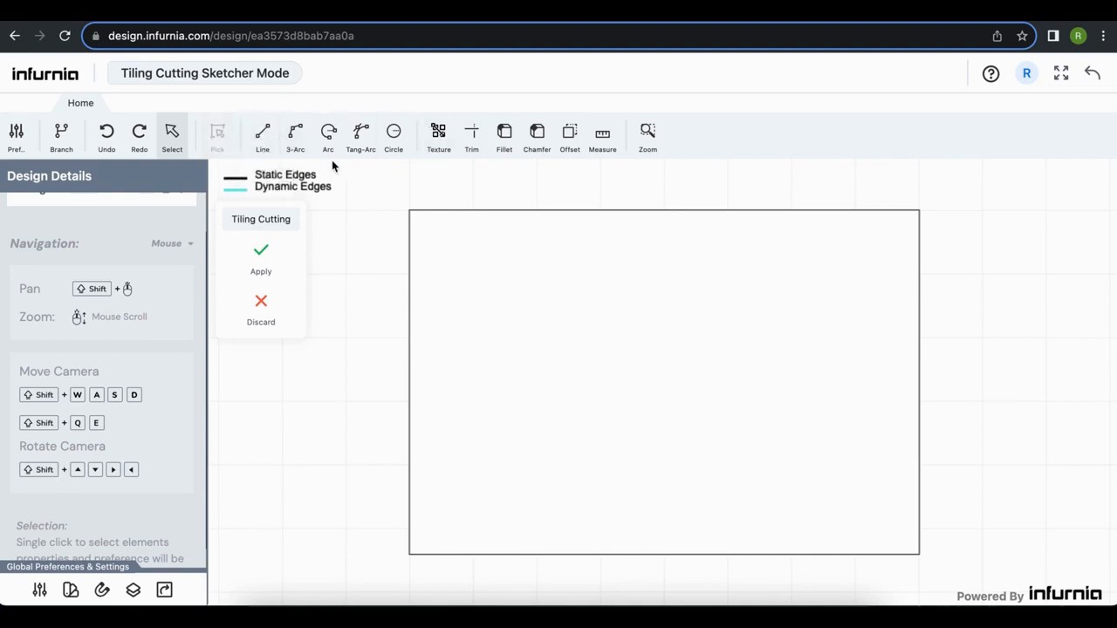
left_click(269, 142)
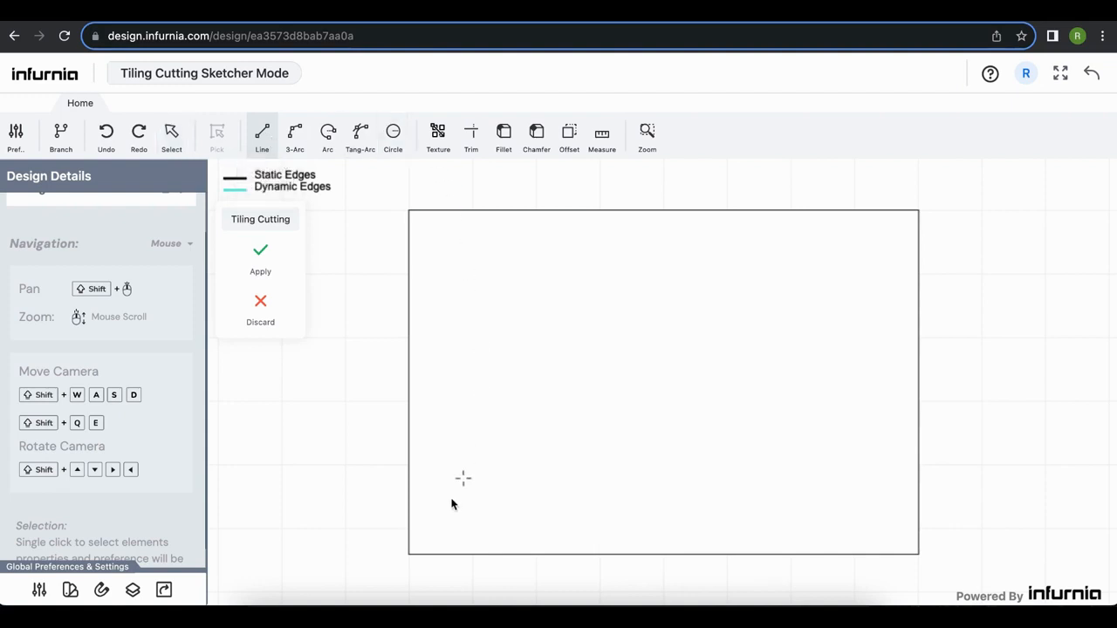
left_click(410, 555)
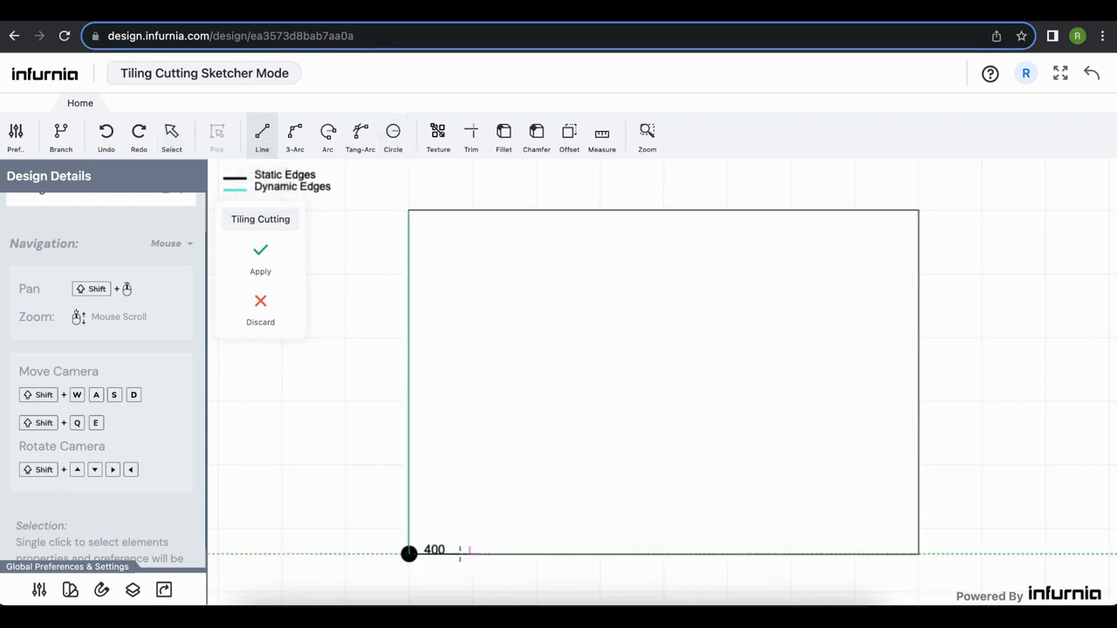
left_click(460, 554)
Draw a closed rectangle 2100 mm high and 1200 mm wide from the guide line's end, standing on the floor edge.
type("21")
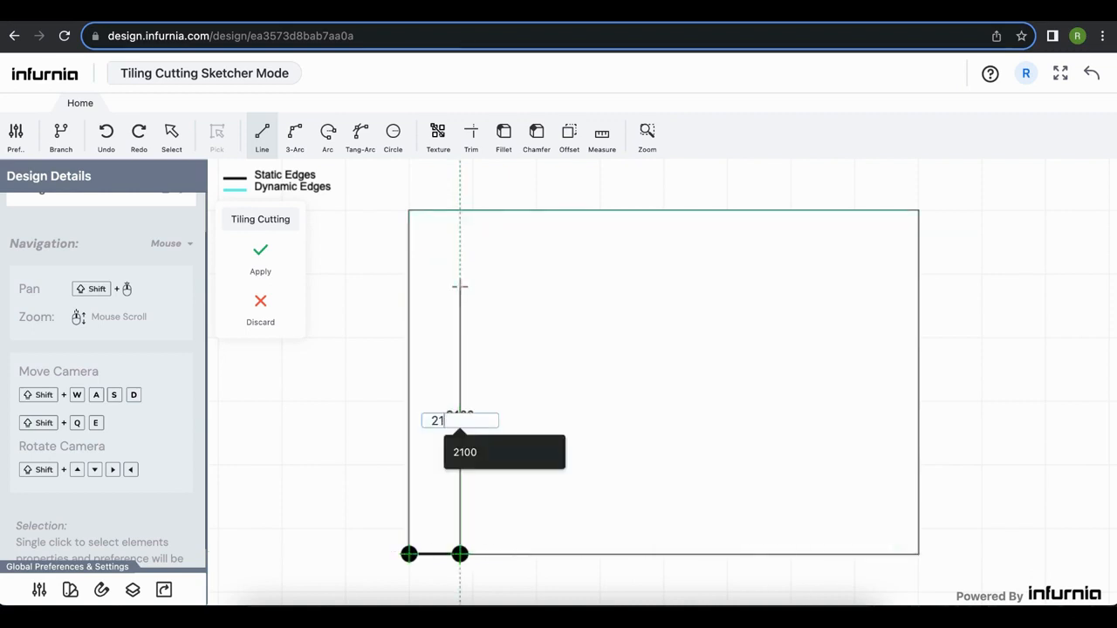
type("00")
key("Return")
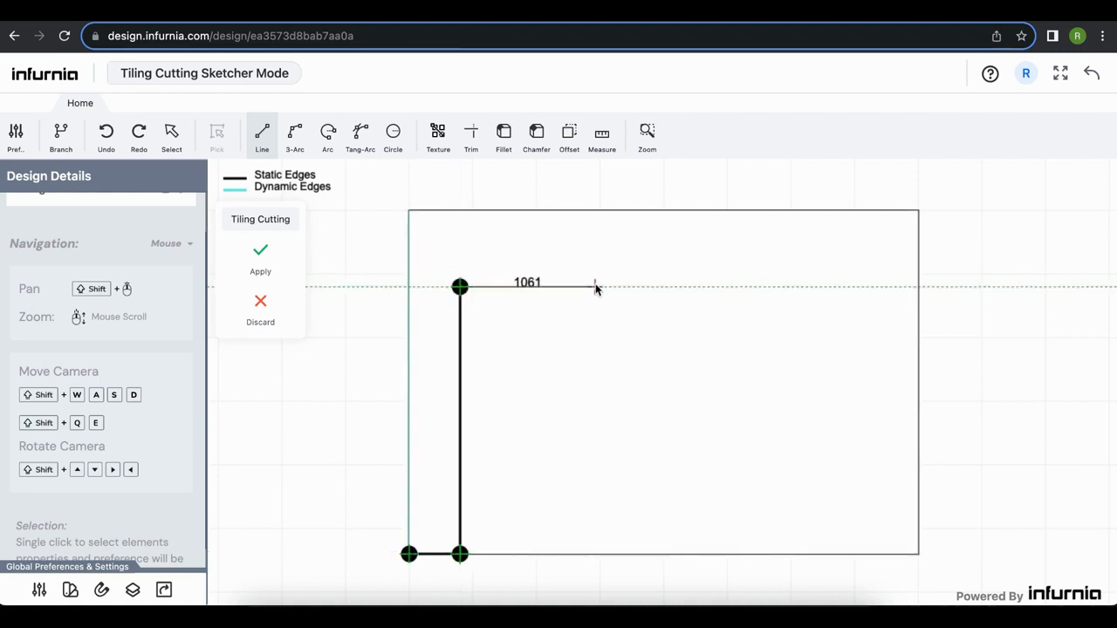
type("1200")
key("Return")
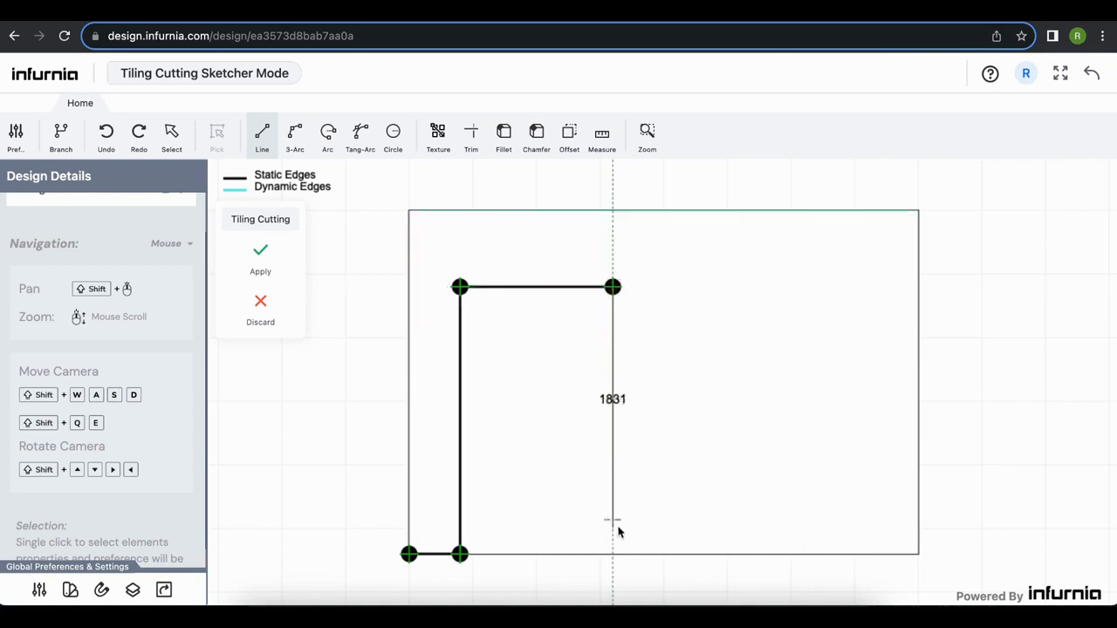
left_click(612, 555)
left_click(460, 555)
key("Escape")
Delete the short guide line beside the rectangle and apply the tiling cutting sketch.
left_click(428, 555)
key("Delete")
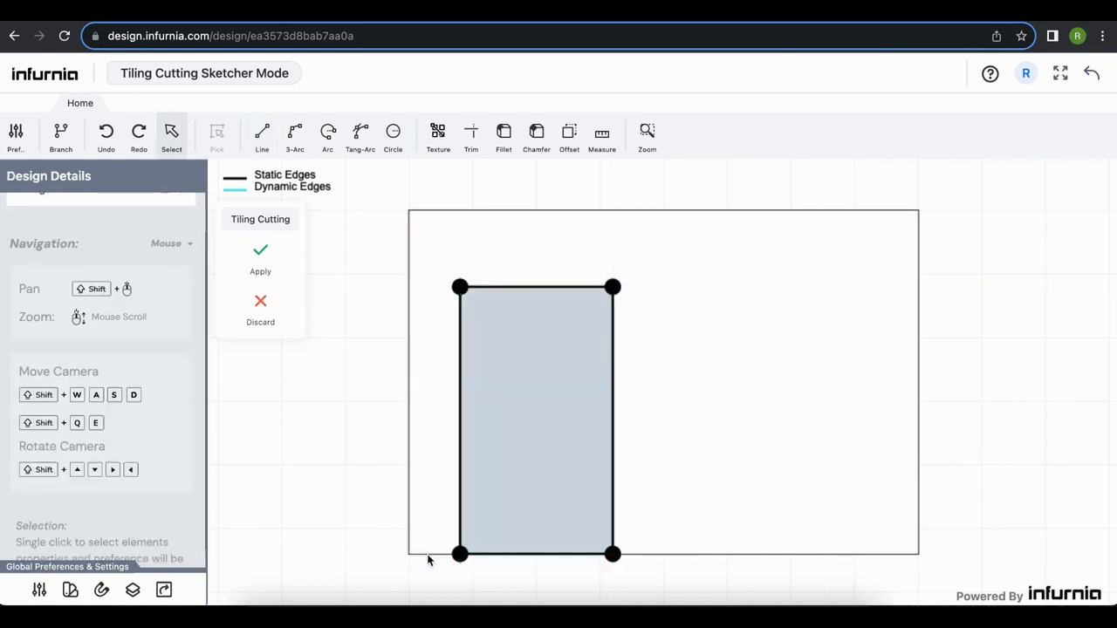
left_click(261, 255)
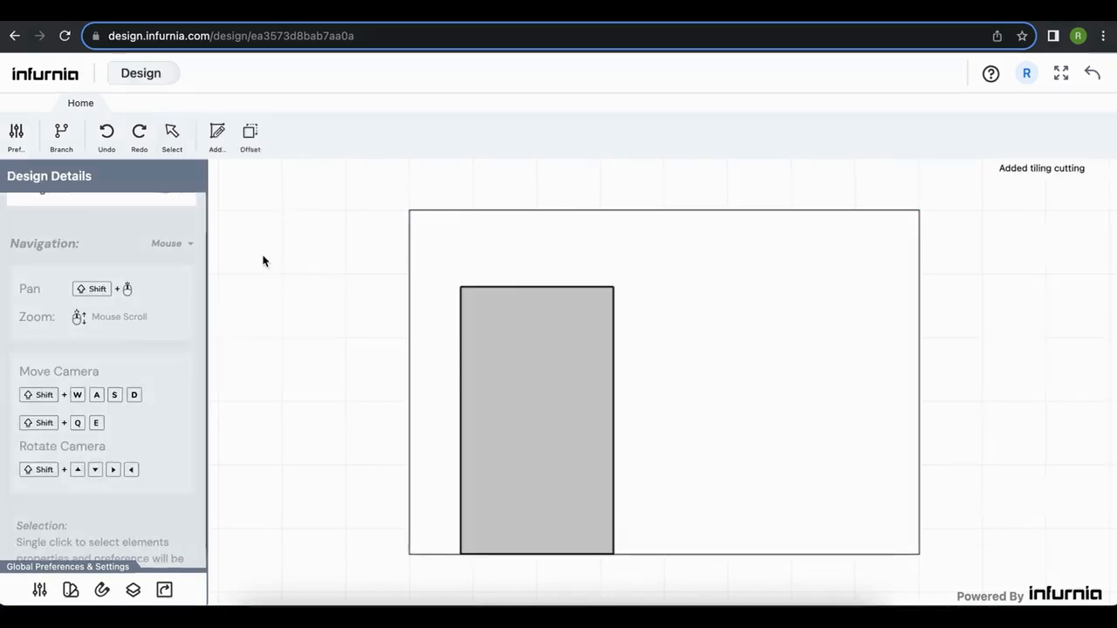
Change the rectangular shape's type to Cut with a depth of 150 mm and check the wall opening in 3D.
left_click(536, 353)
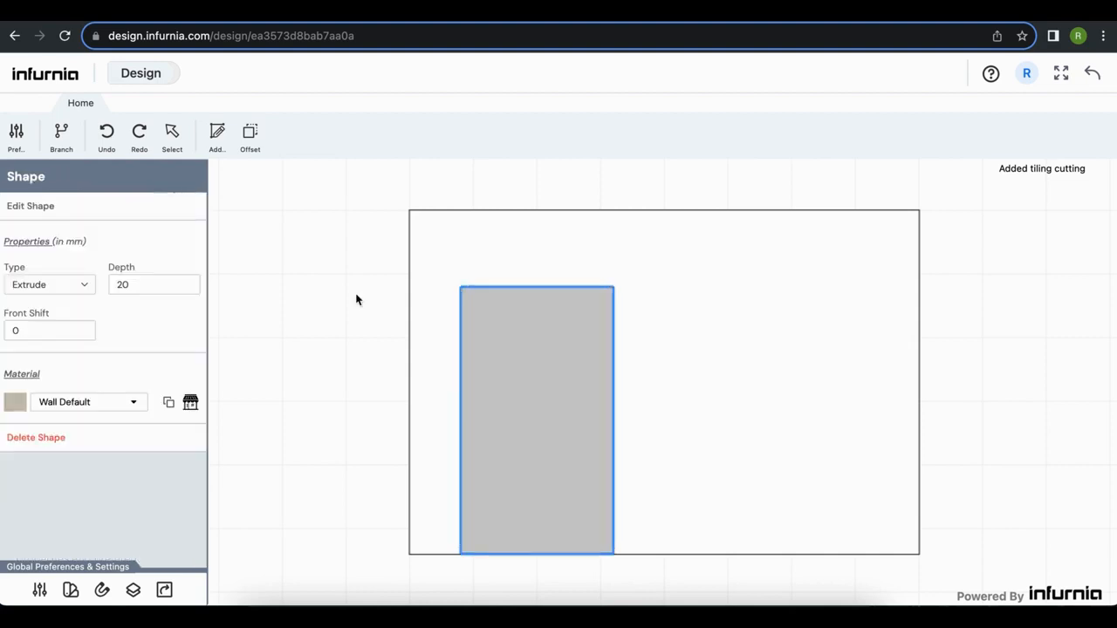
left_click(39, 286)
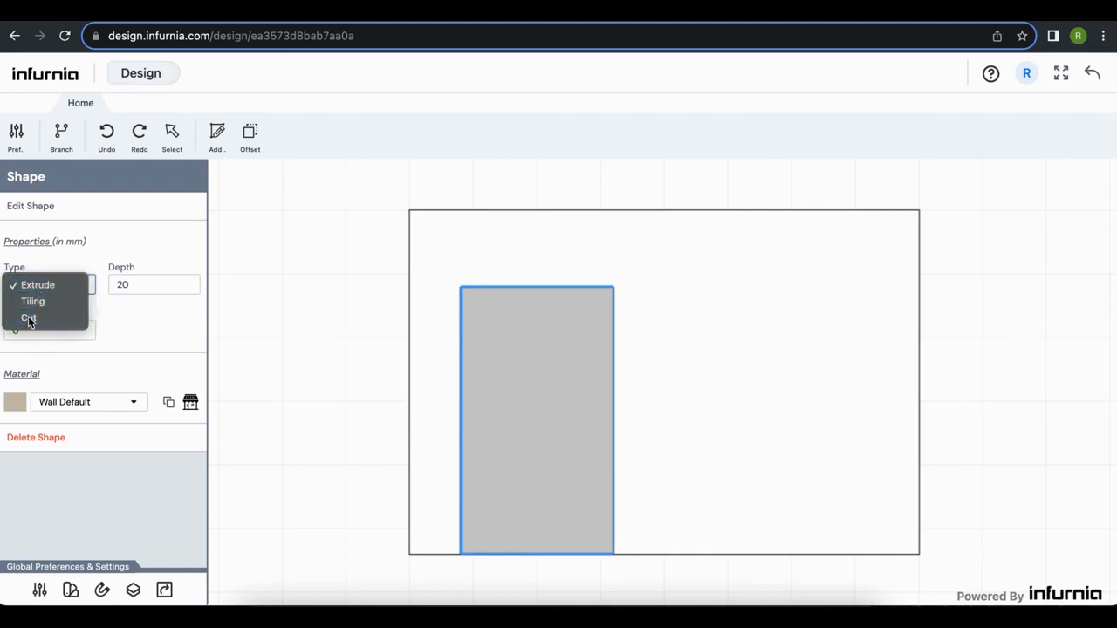
left_click(29, 318)
double_click(141, 289)
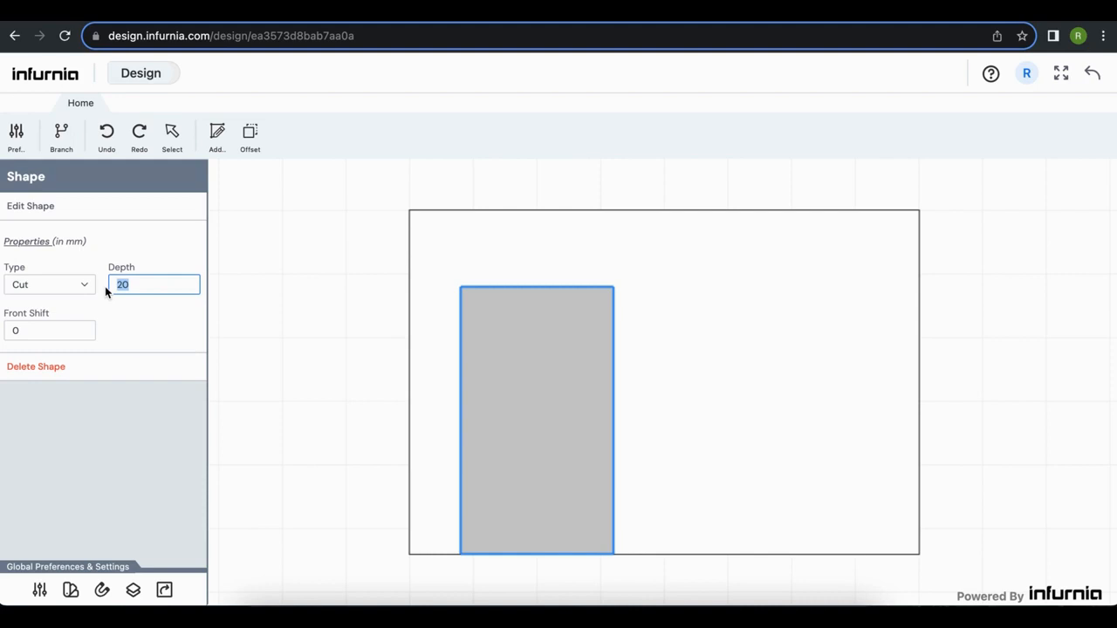
type("150")
left_click(133, 349)
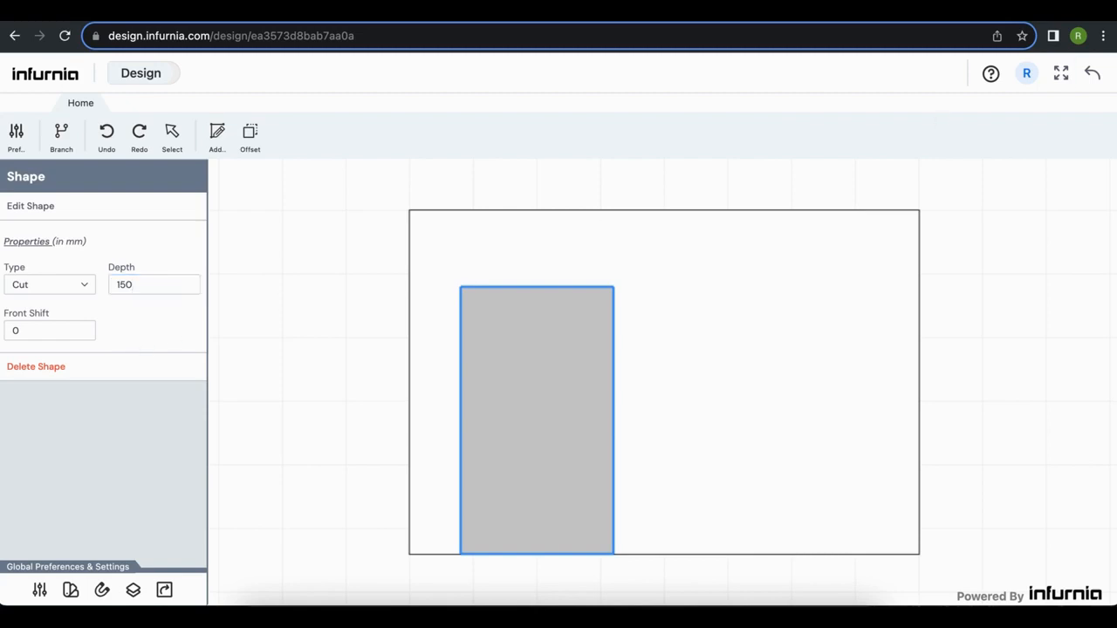
left_click(1092, 73)
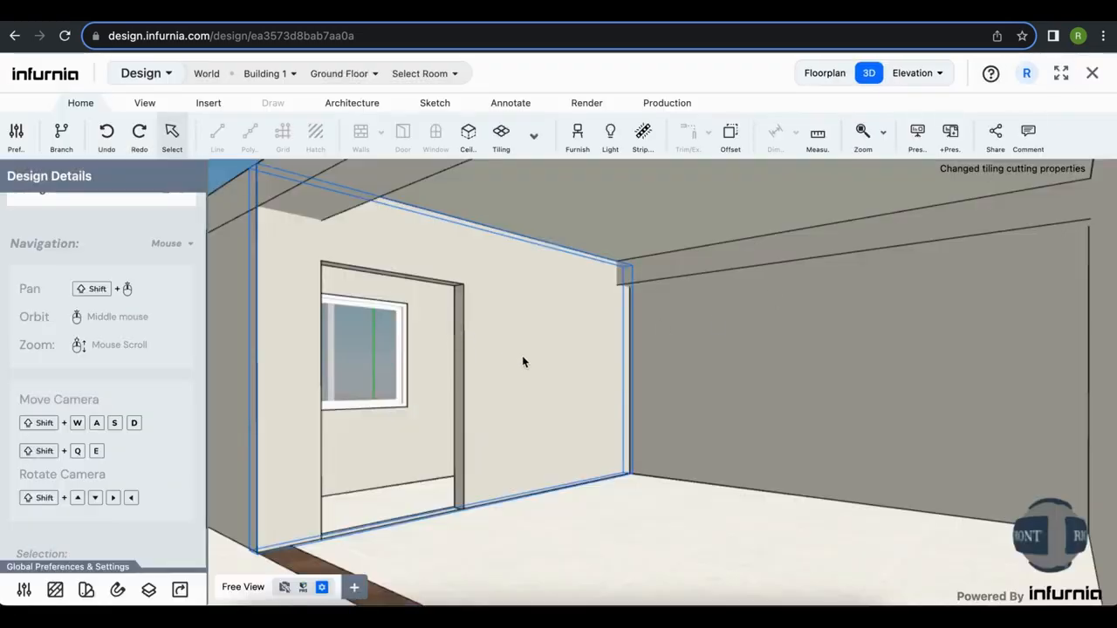
middle_click_drag(553, 424, 483, 379)
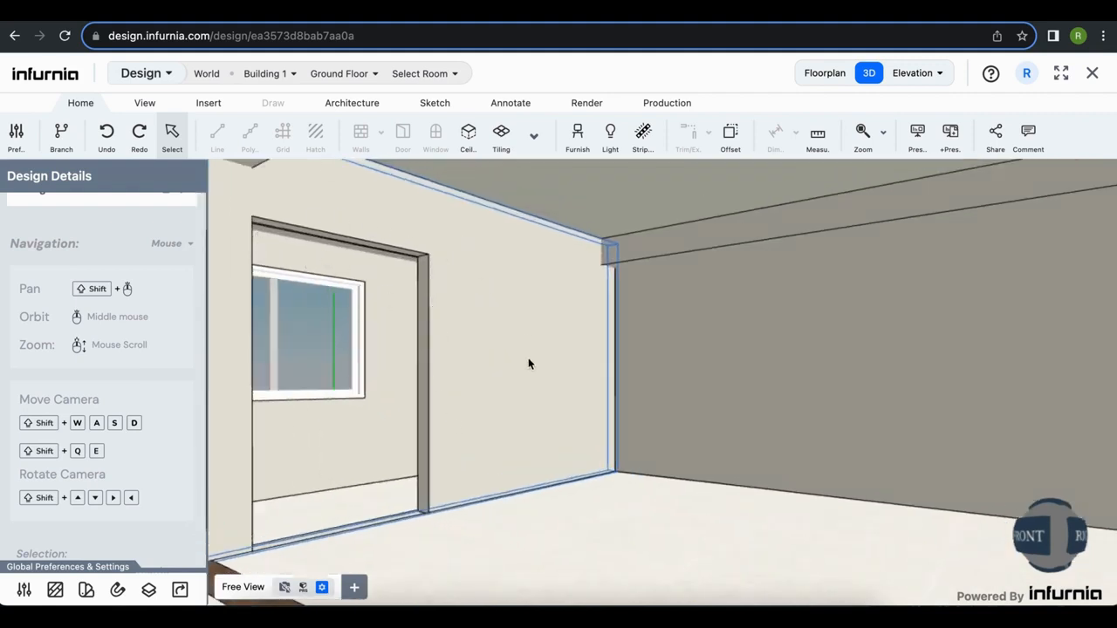
Reopen the wall opening's shape for editing and fillet its upper-right corner with a 900 mm edge length reduction.
left_click(480, 329)
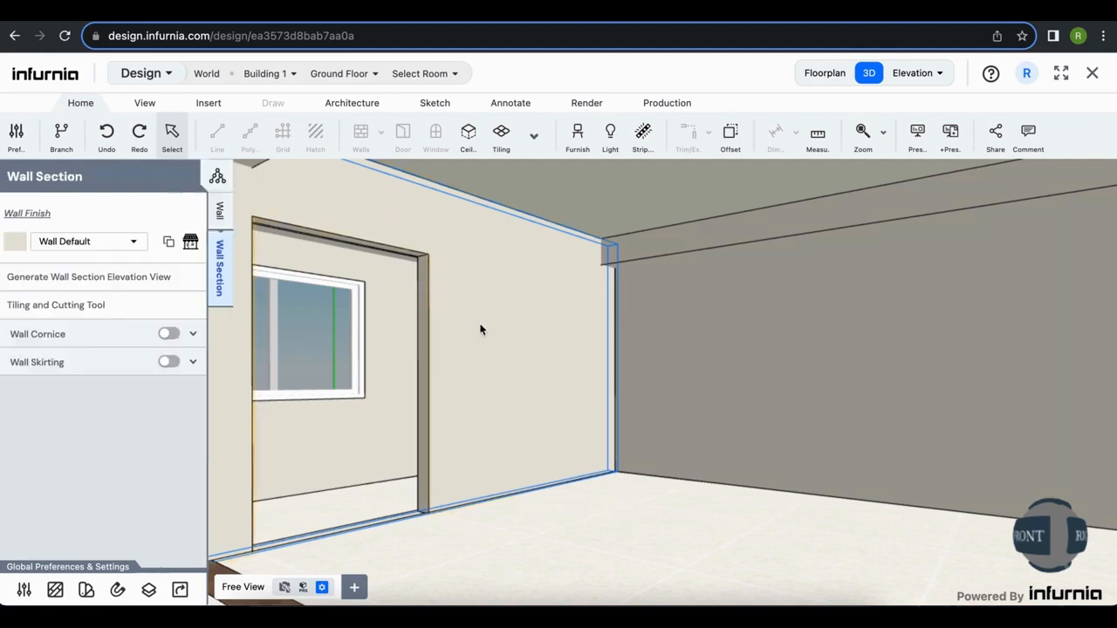
left_click(72, 315)
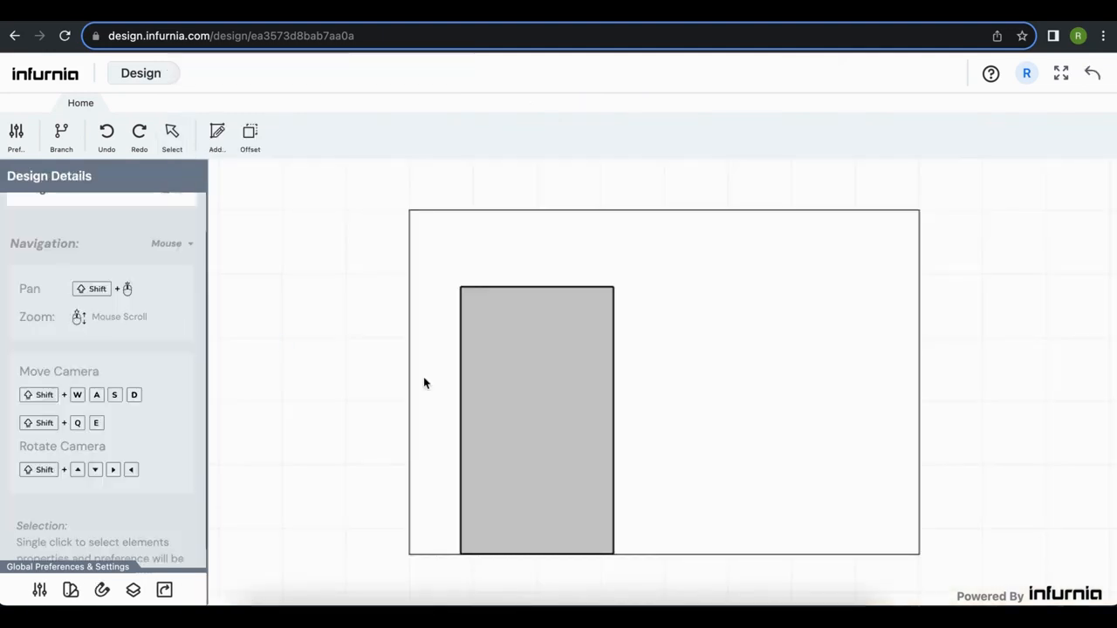
left_click(557, 429)
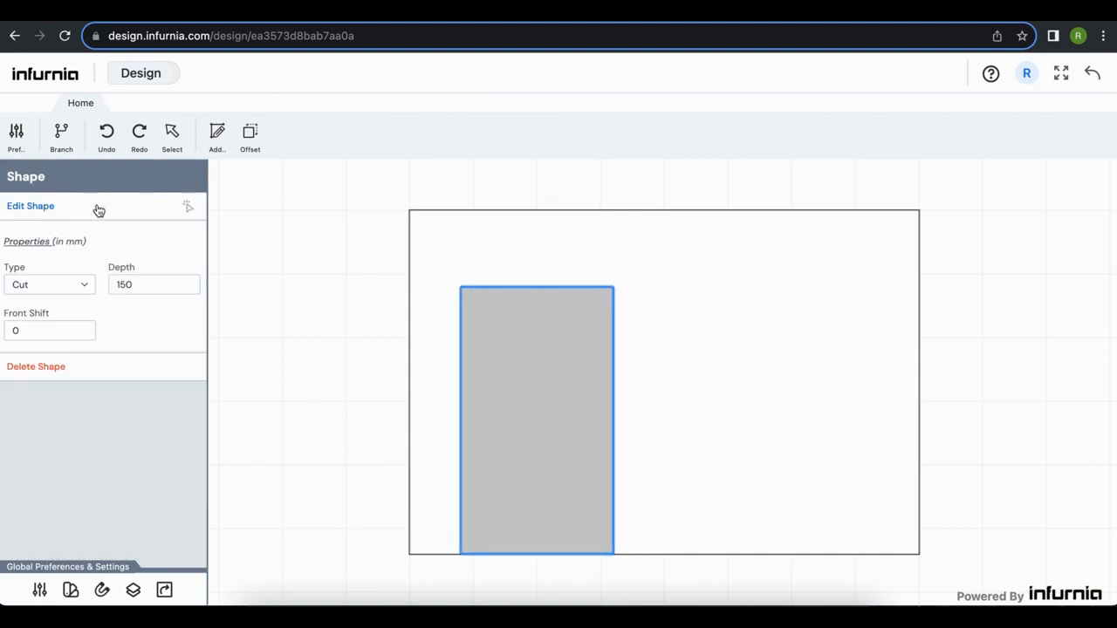
left_click(98, 210)
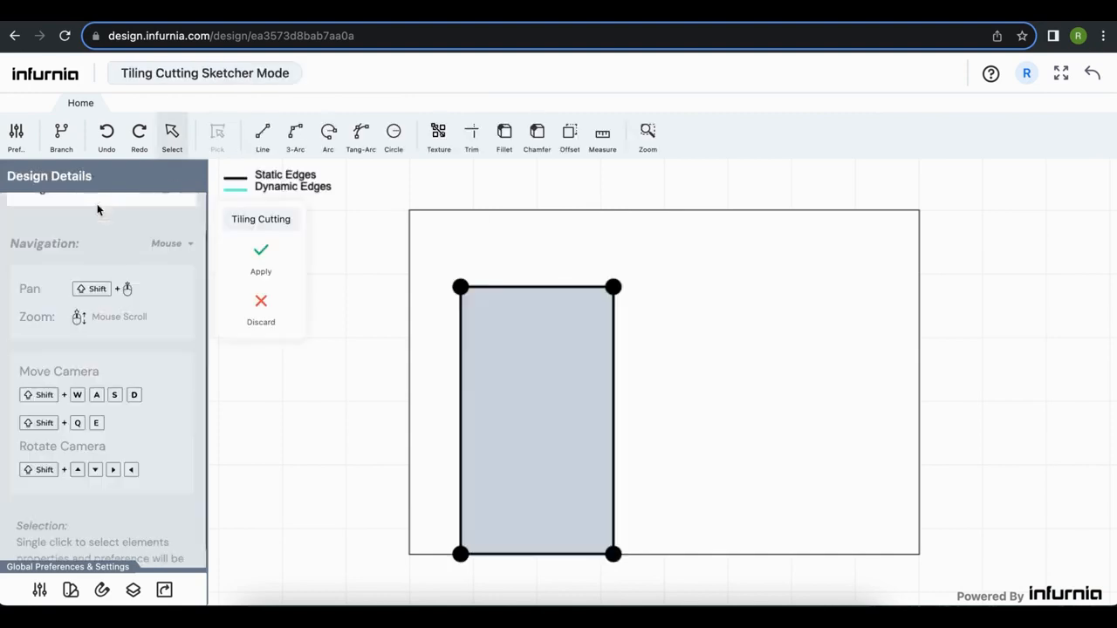
left_click(504, 151)
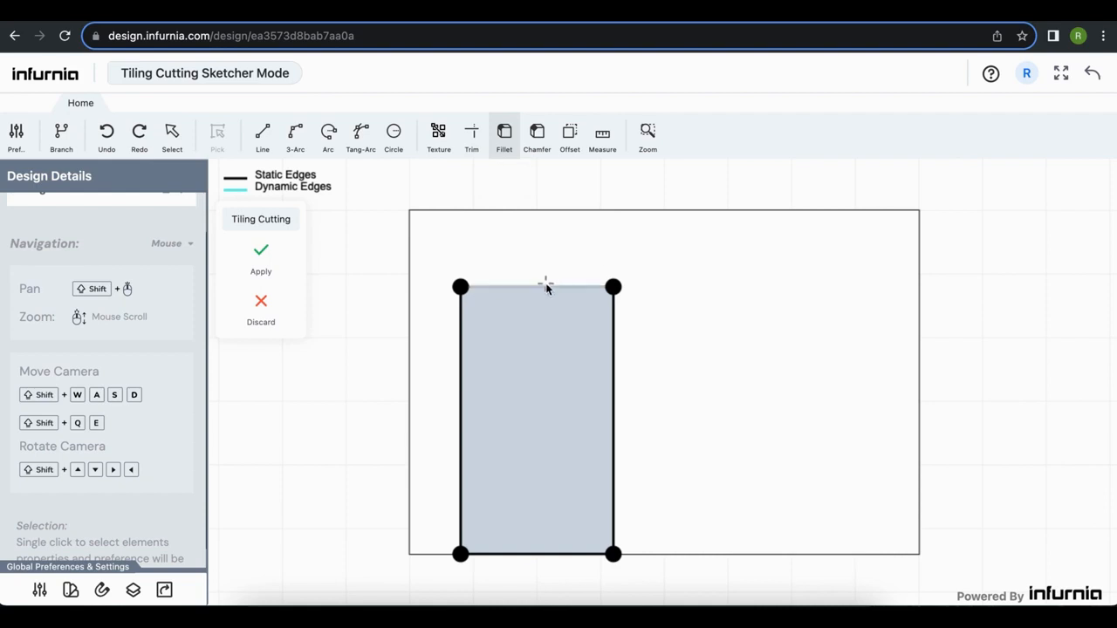
left_click(612, 360)
left_click_drag(482, 352, 367, 349)
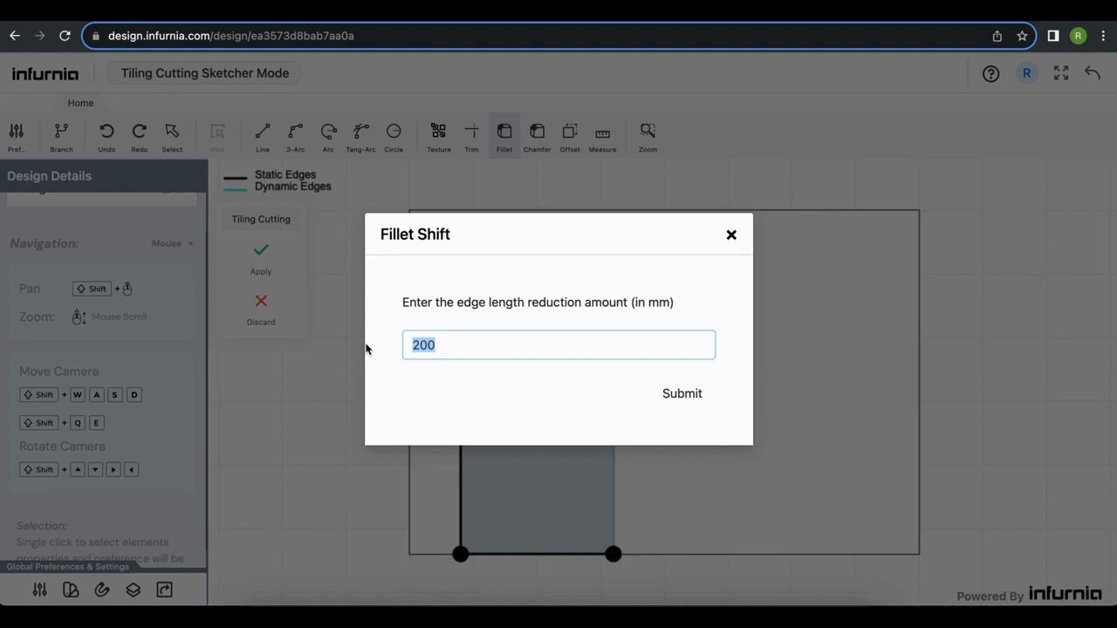
type("900")
left_click(682, 393)
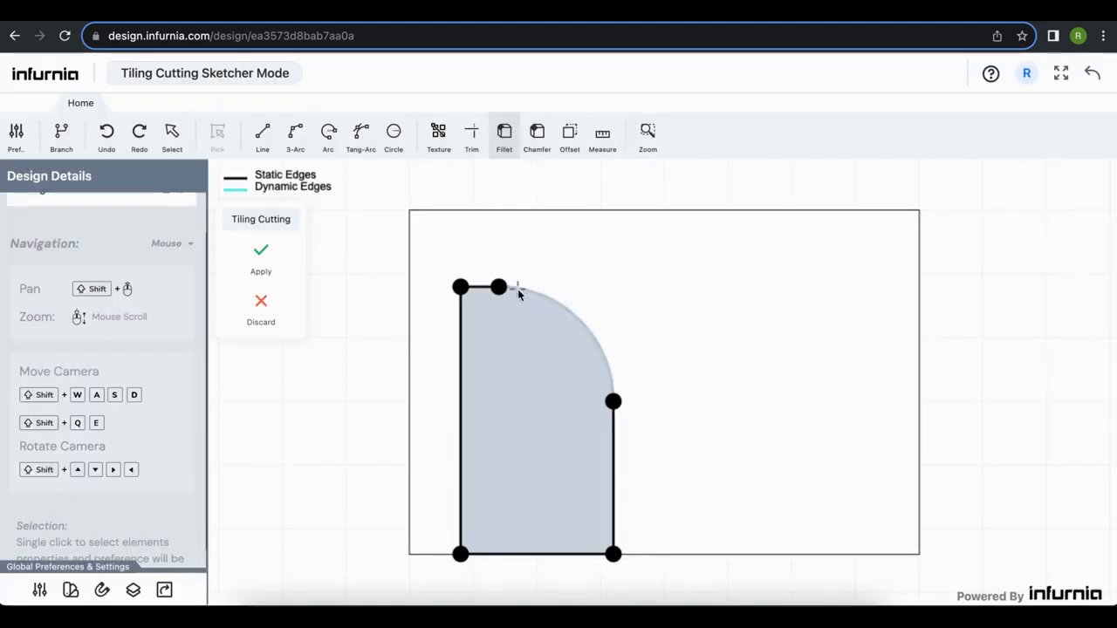
Fillet the opening's upper-left corner with a 100 mm edge length reduction.
scroll(476, 295, "up", 3)
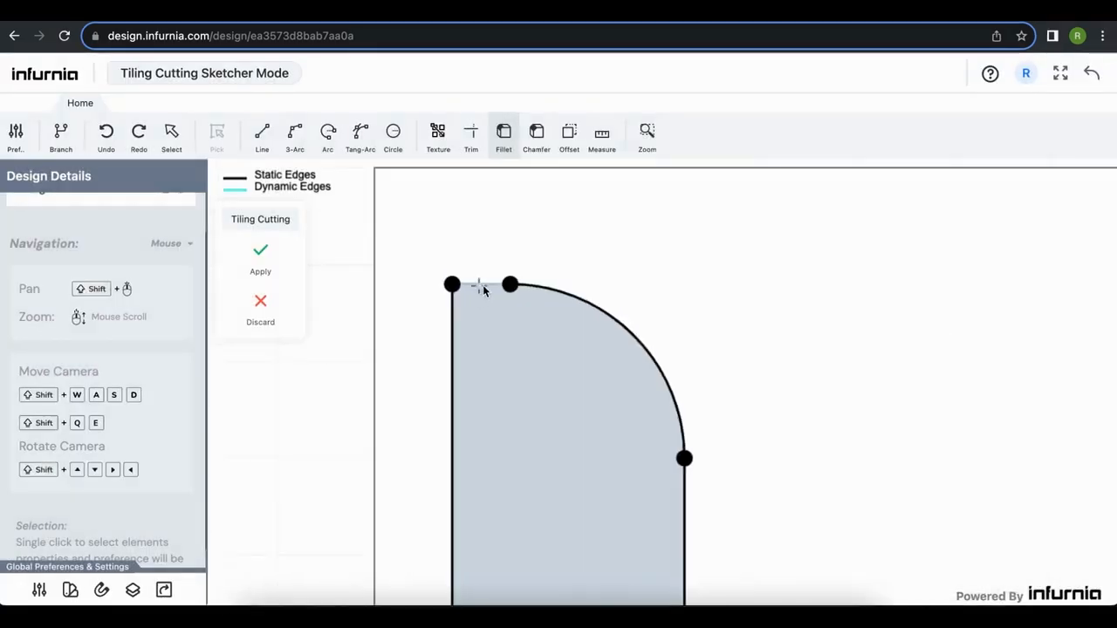
left_click(453, 321)
double_click(423, 345)
type("100")
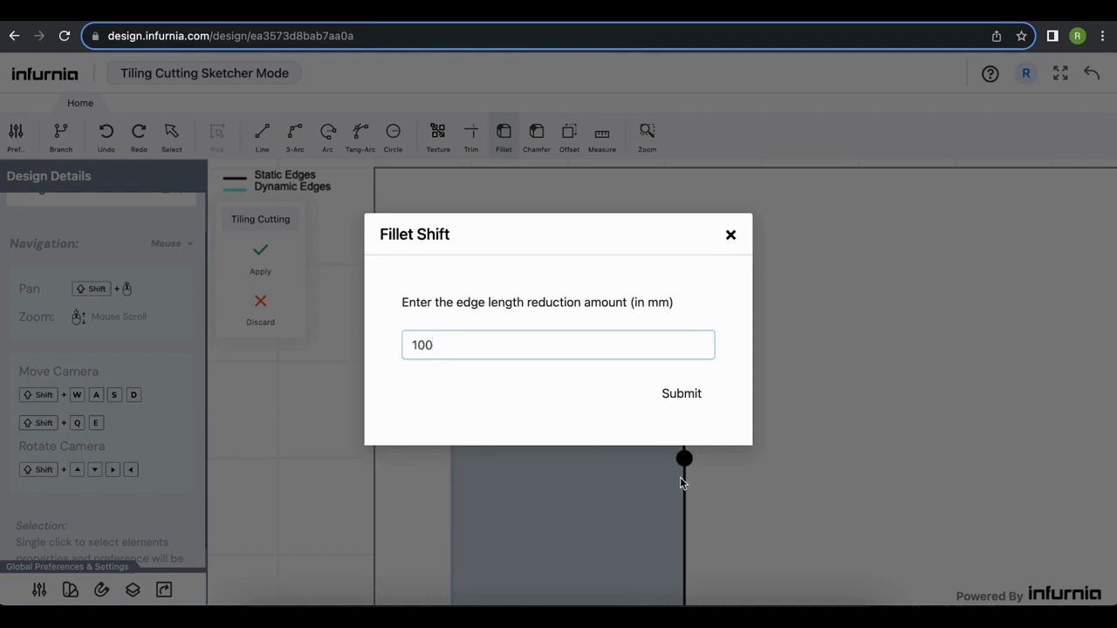
key("Return")
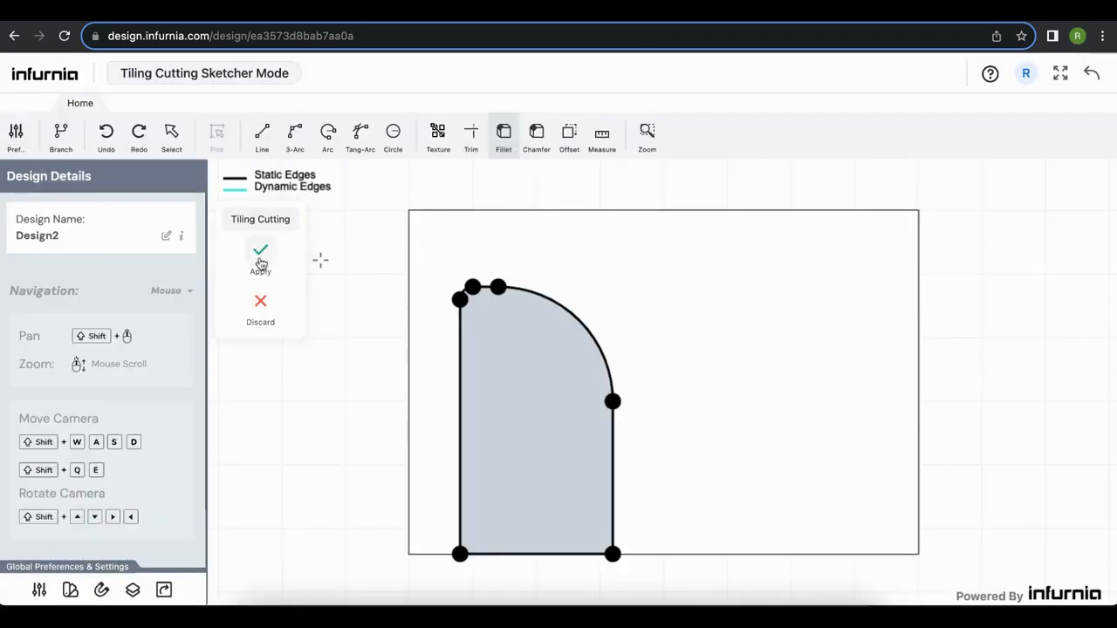
Apply the edited opening shape and check the arched opening in the 3D view.
left_click(260, 258)
left_click(1091, 73)
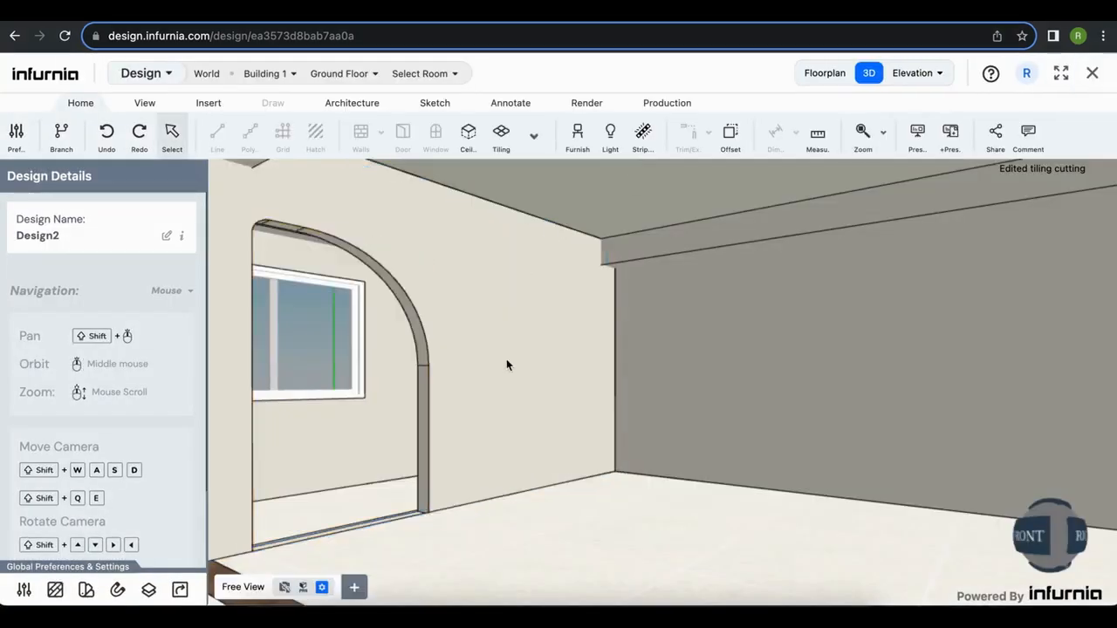
mouse_move(523, 409)
middle_mouse_down()
mouse_move(474, 410)
mouse_move(535, 414)
middle_mouse_up()
scroll(534, 418, "down", 3)
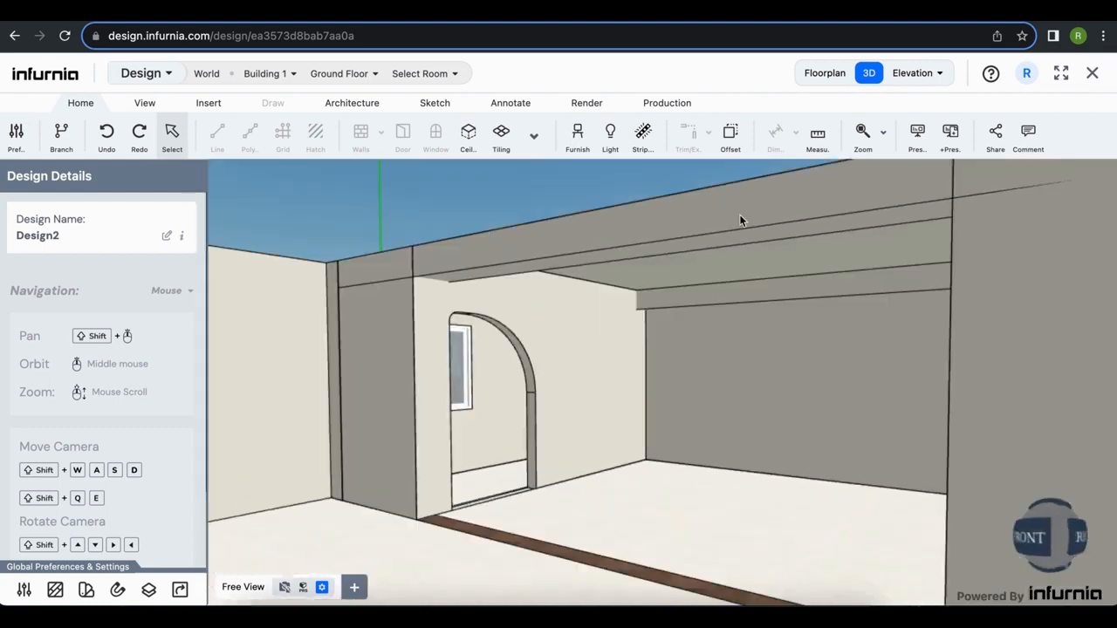
Hide the Beams layer in the Default Set and isolate the Kitchen room in 3D.
left_click(149, 591)
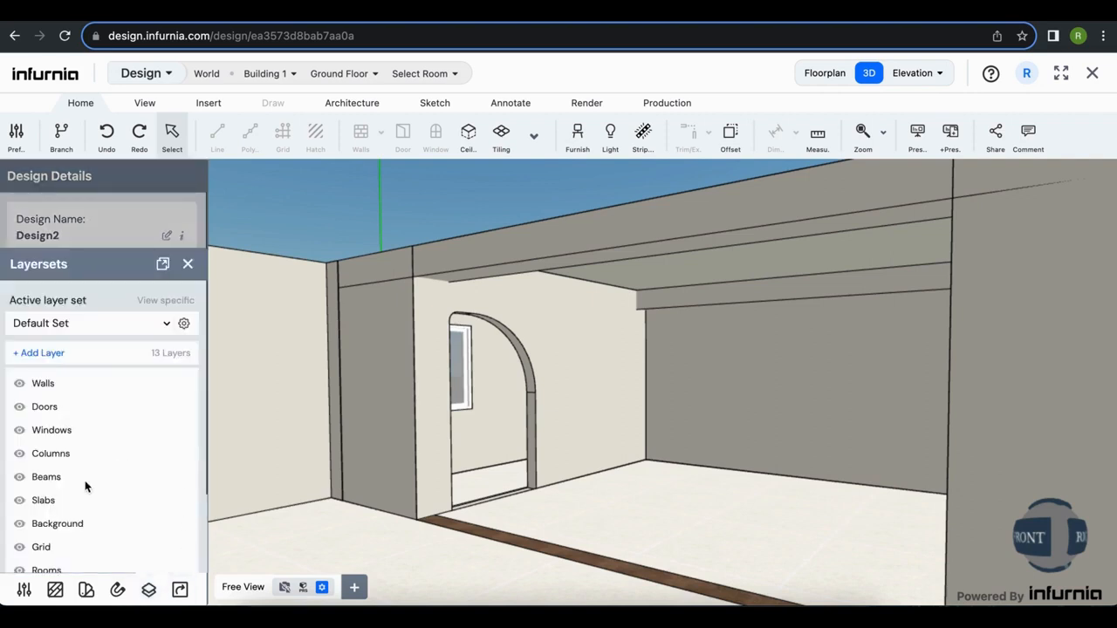
left_click(20, 478)
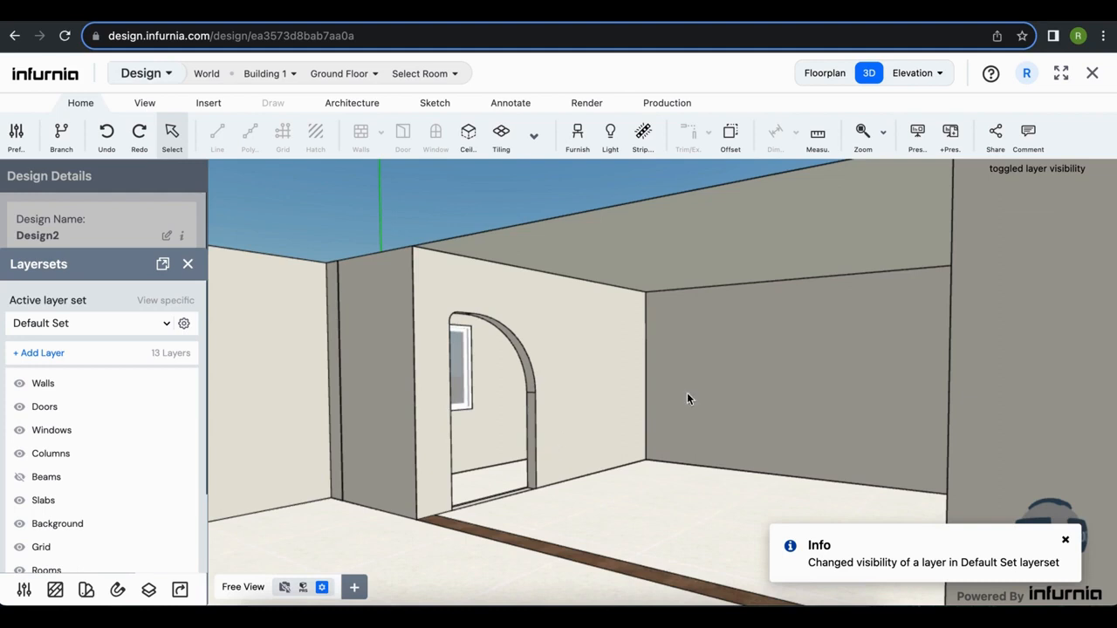
key("Escape")
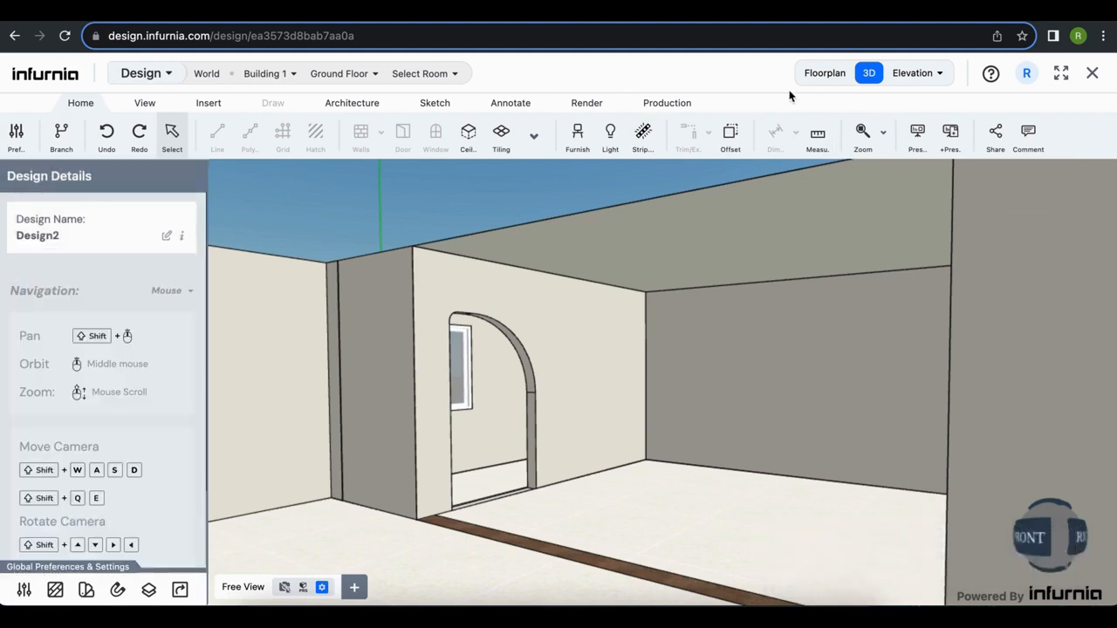
left_click(420, 75)
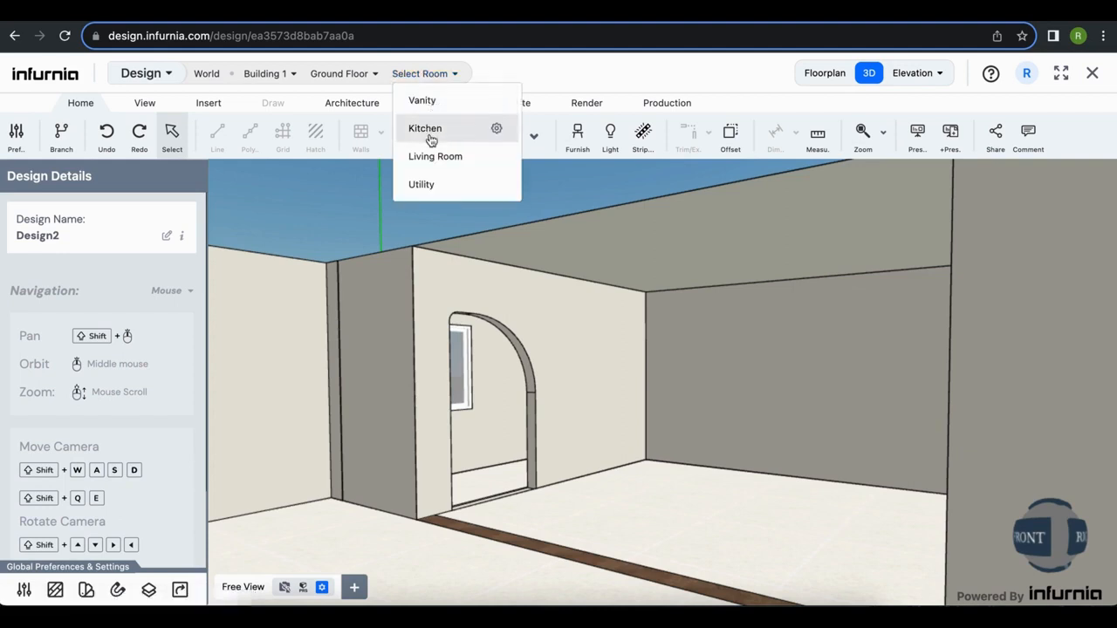
left_click(428, 129)
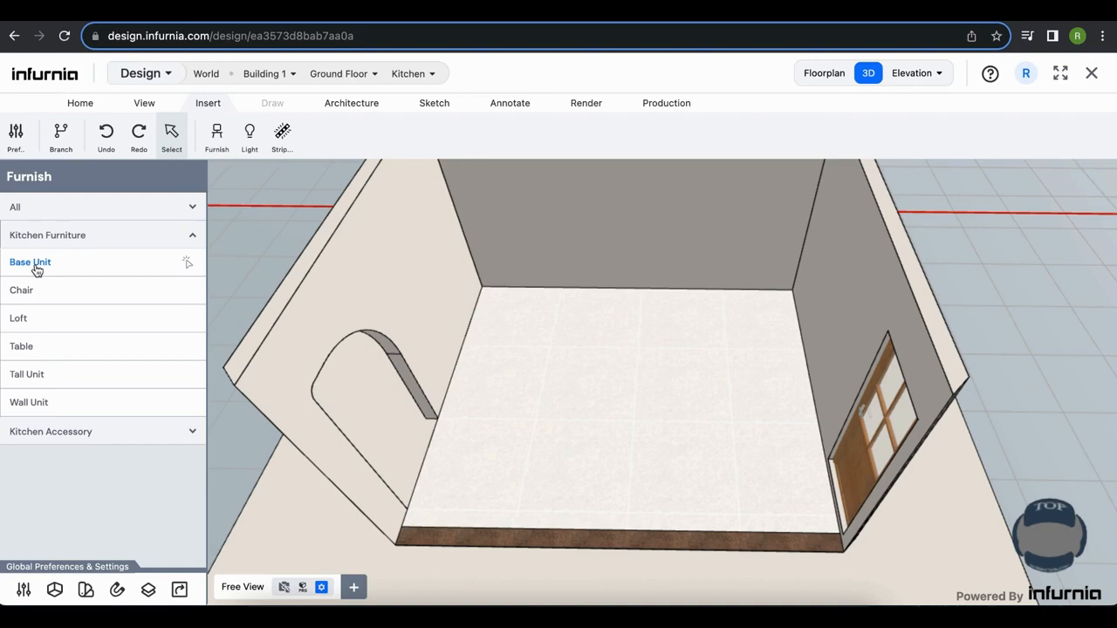
Browse the kitchen Base Unit library through the Shutter, Drawer, Pull Out, Corner and Cylinder Units categories.
left_click(31, 262)
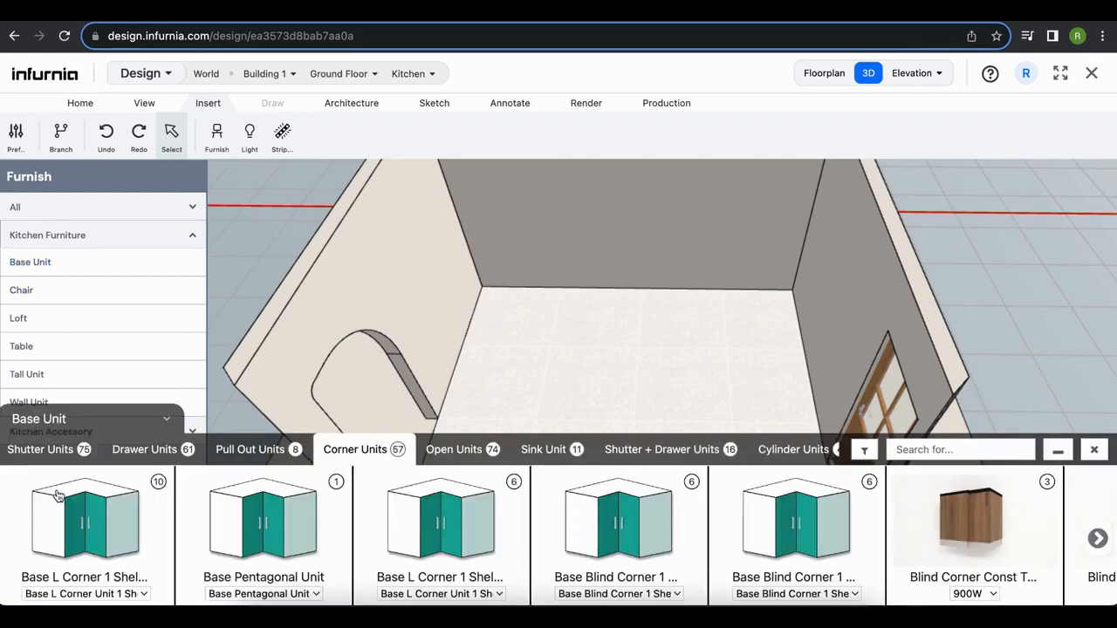
left_click(39, 454)
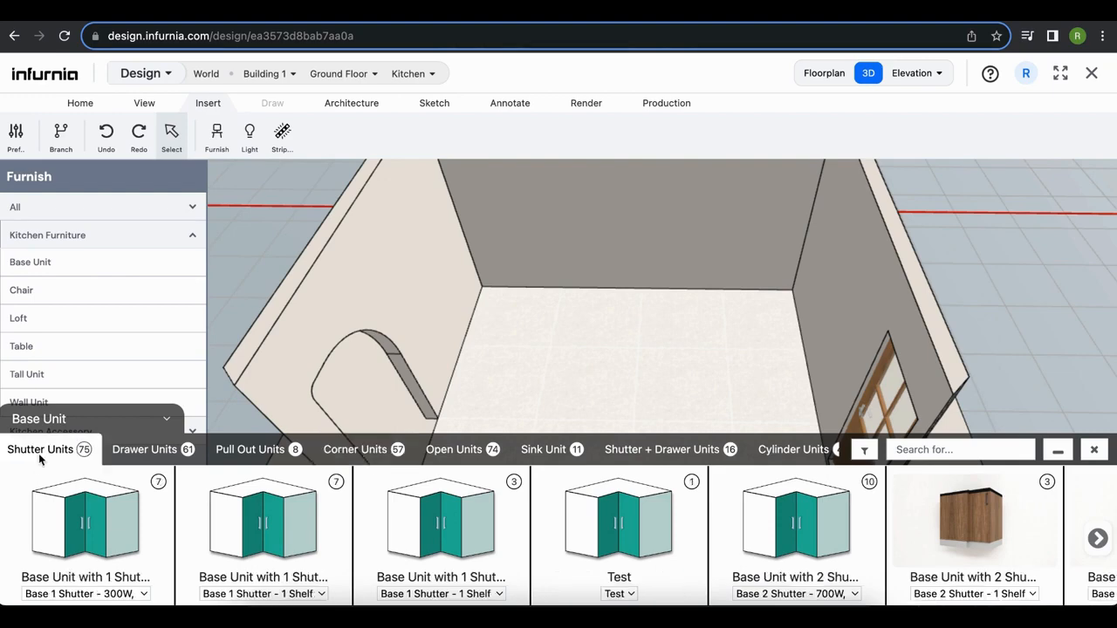
left_click(161, 456)
left_click(248, 454)
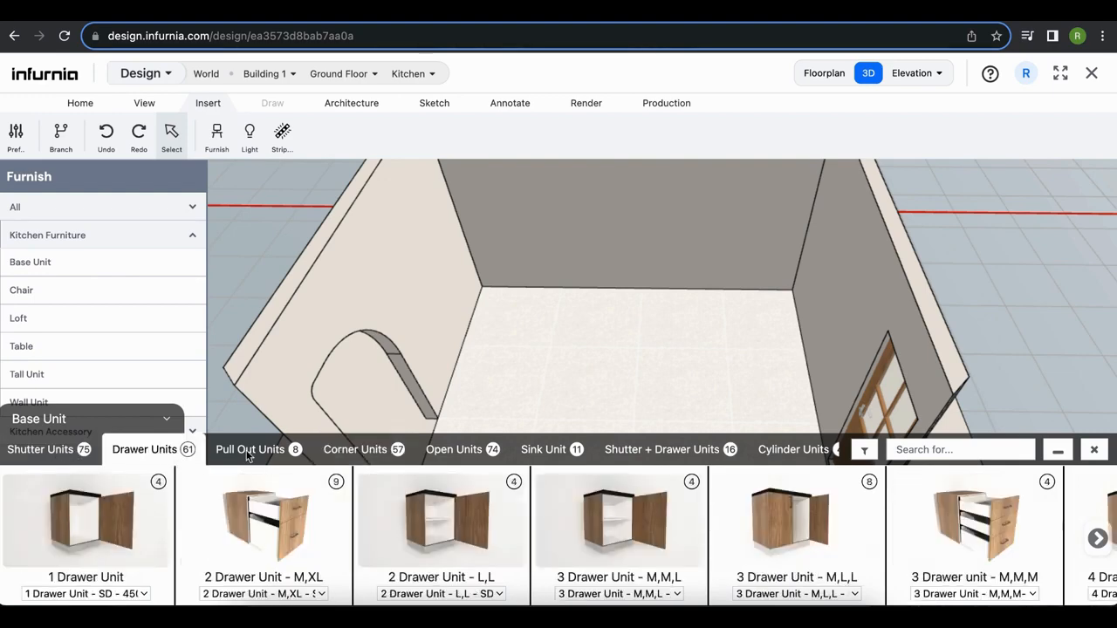
left_click(361, 450)
left_click(792, 451)
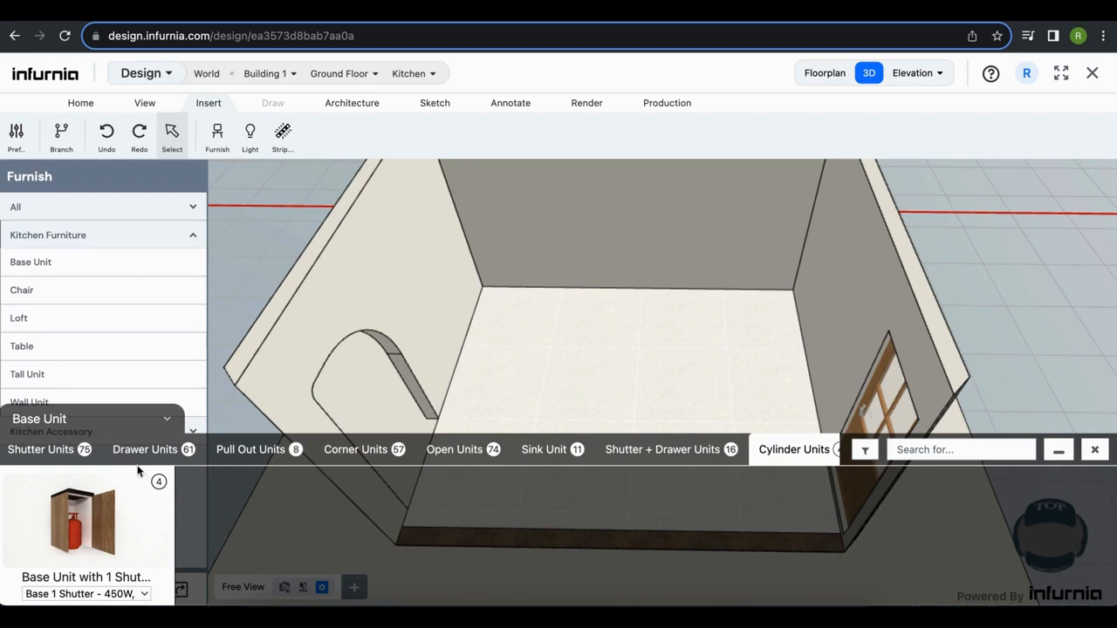
Place a Base L Corner 1 Shelf unit from the Corner Units in the kitchen's back corner on the archway side.
left_click(365, 450)
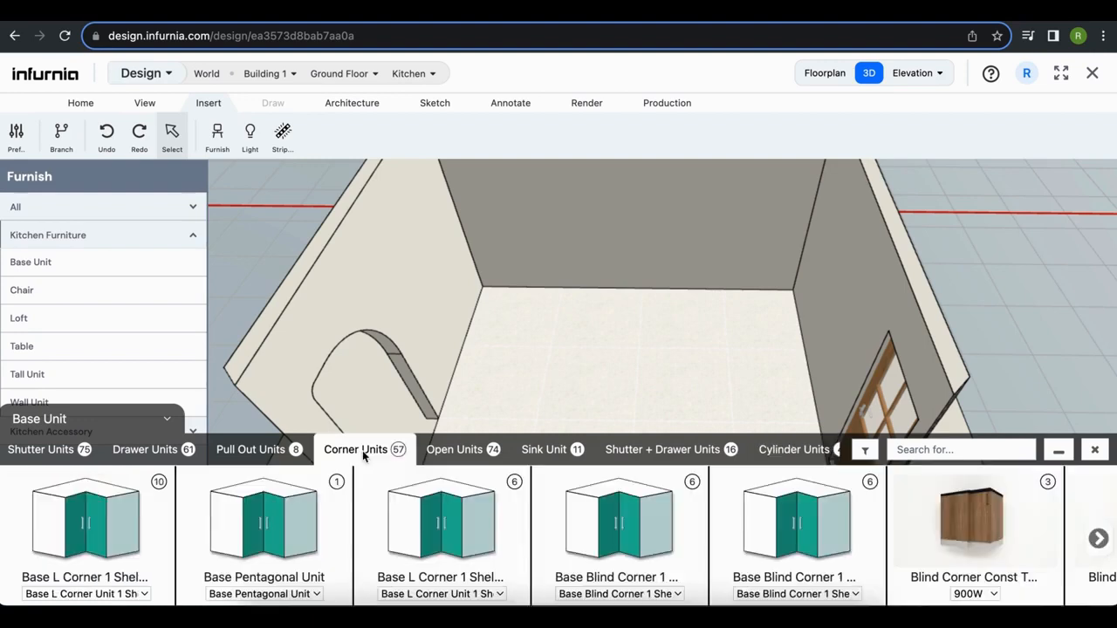
left_click(96, 536)
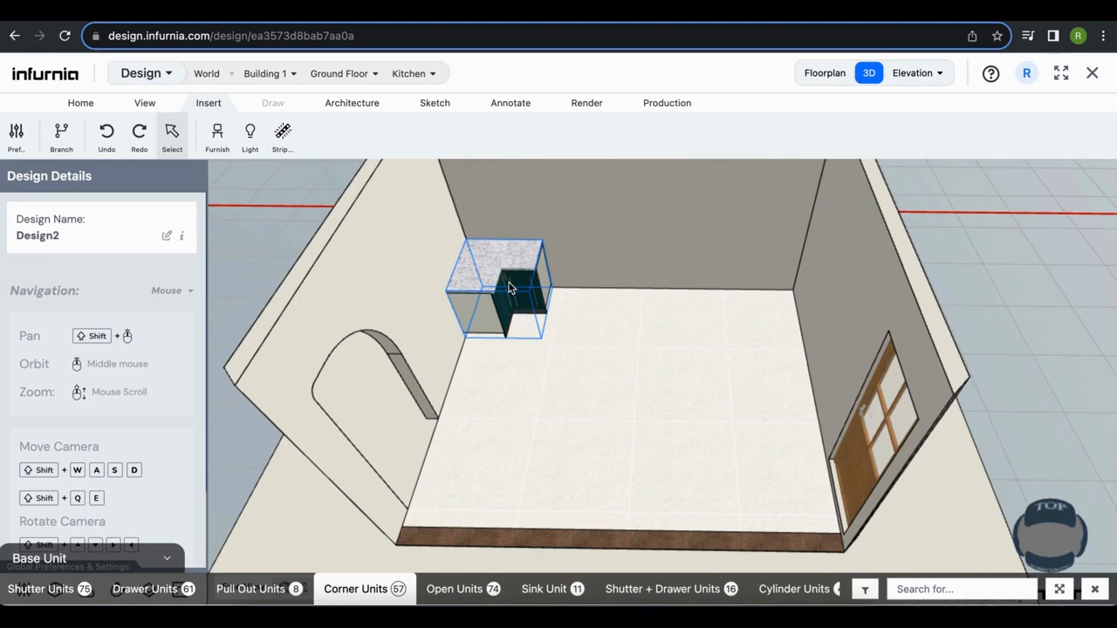
left_click(510, 284)
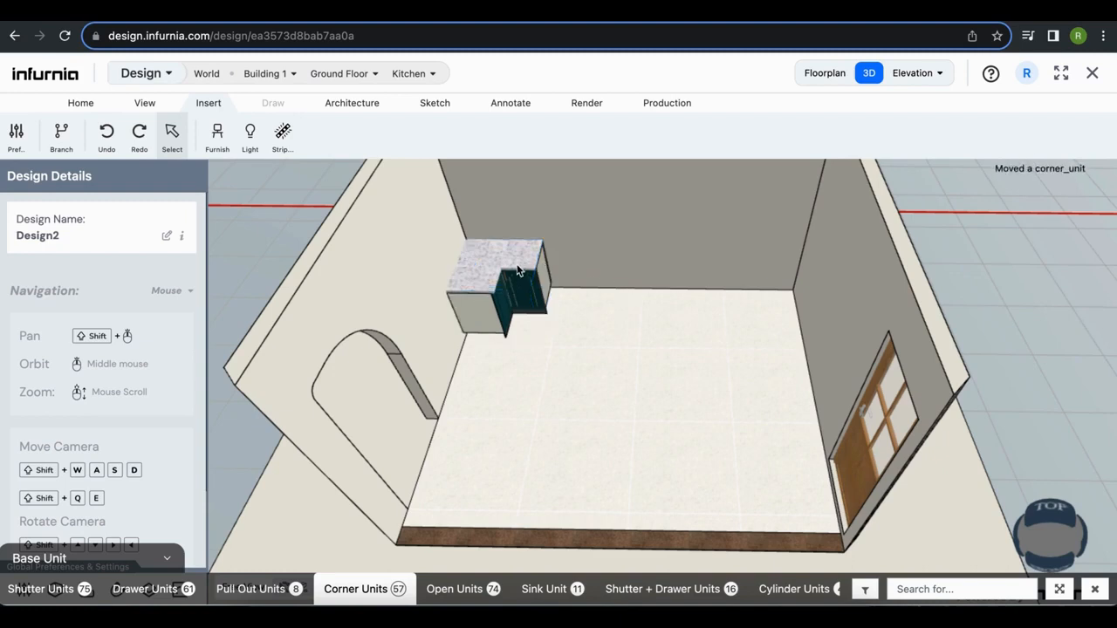
middle_click_drag(578, 466, 621, 418)
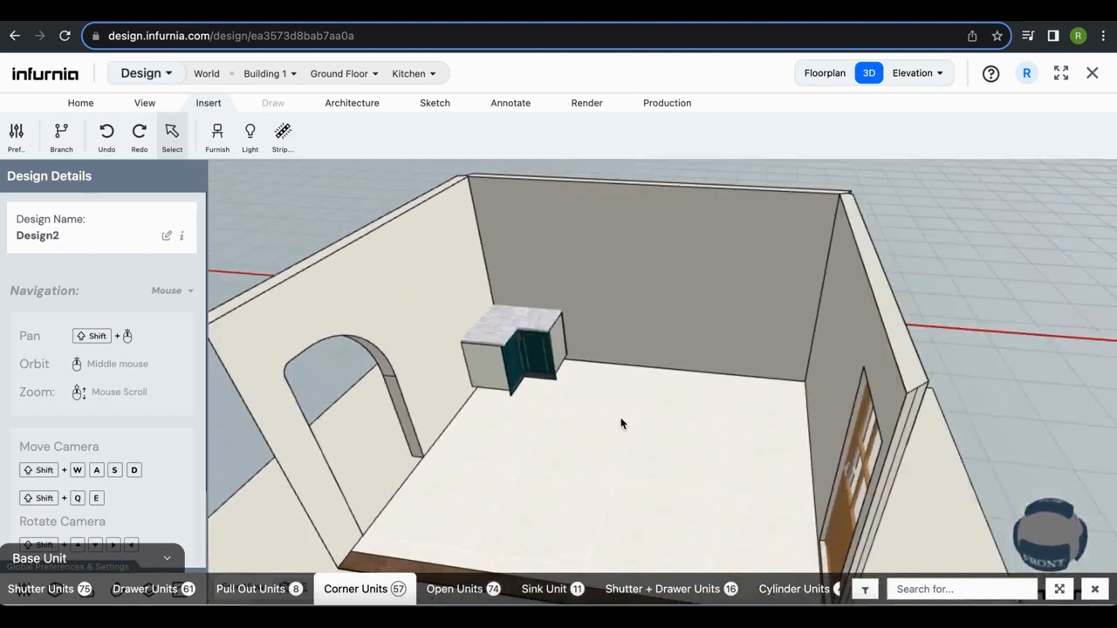
In the floor plan, place a Spice Pullout Unit - 3 Tier base unit against the back wall, flush with the corner unit.
left_click(824, 72)
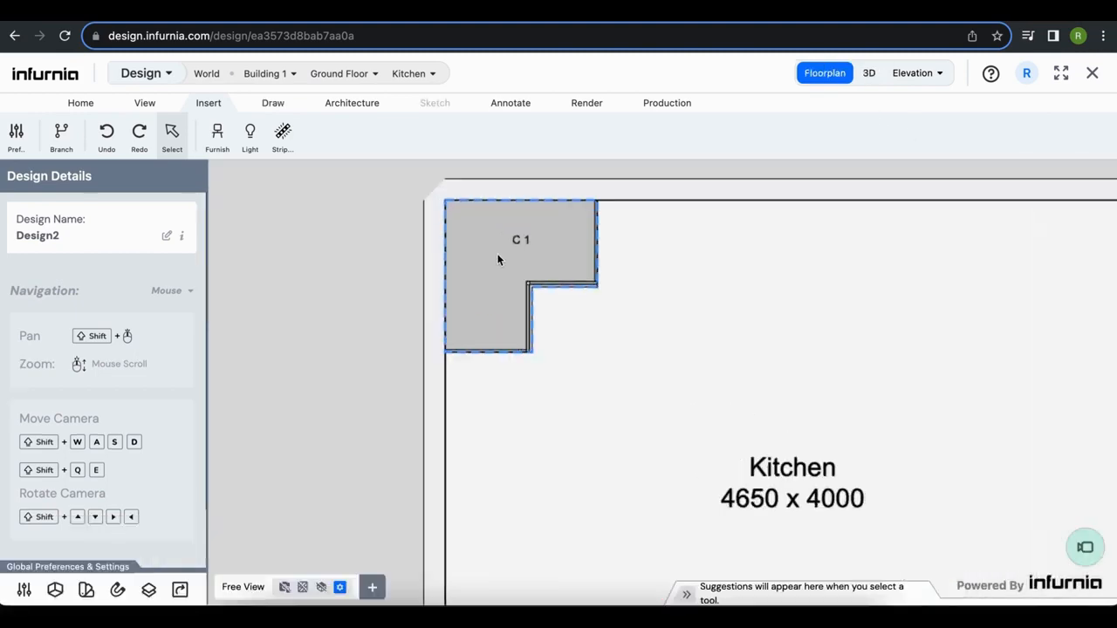
scroll(404, 439, "down", 3)
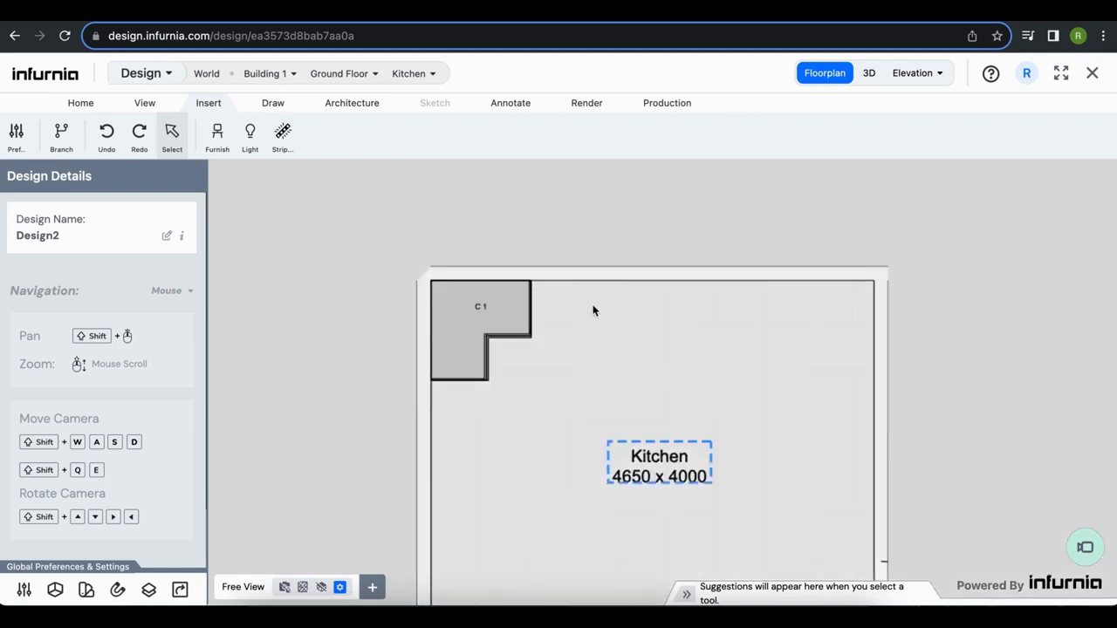
left_click(217, 136)
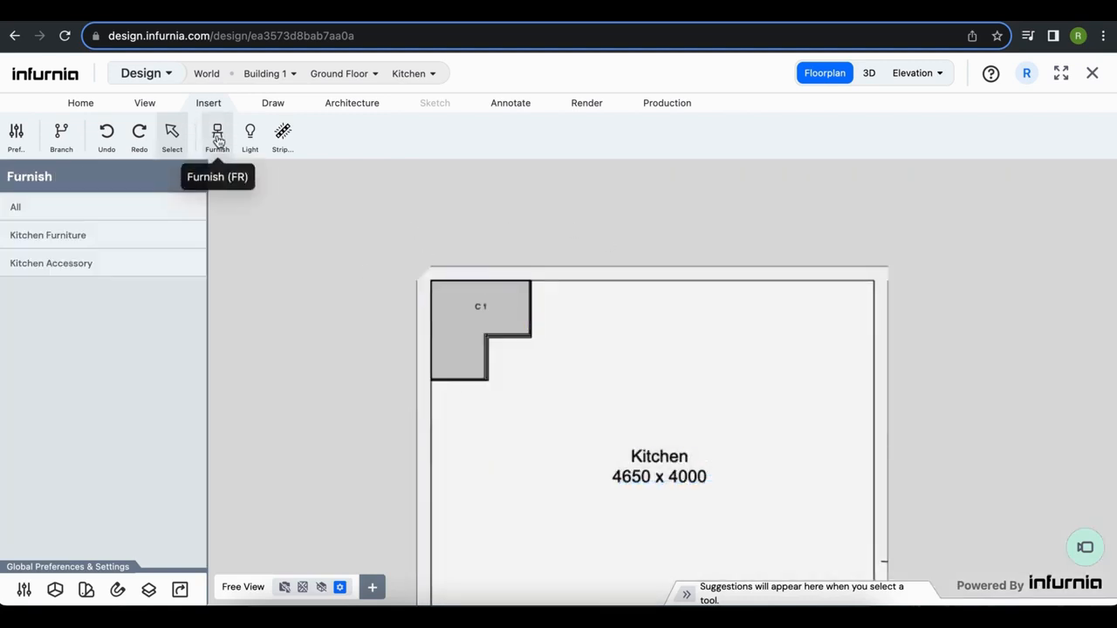
left_click(125, 242)
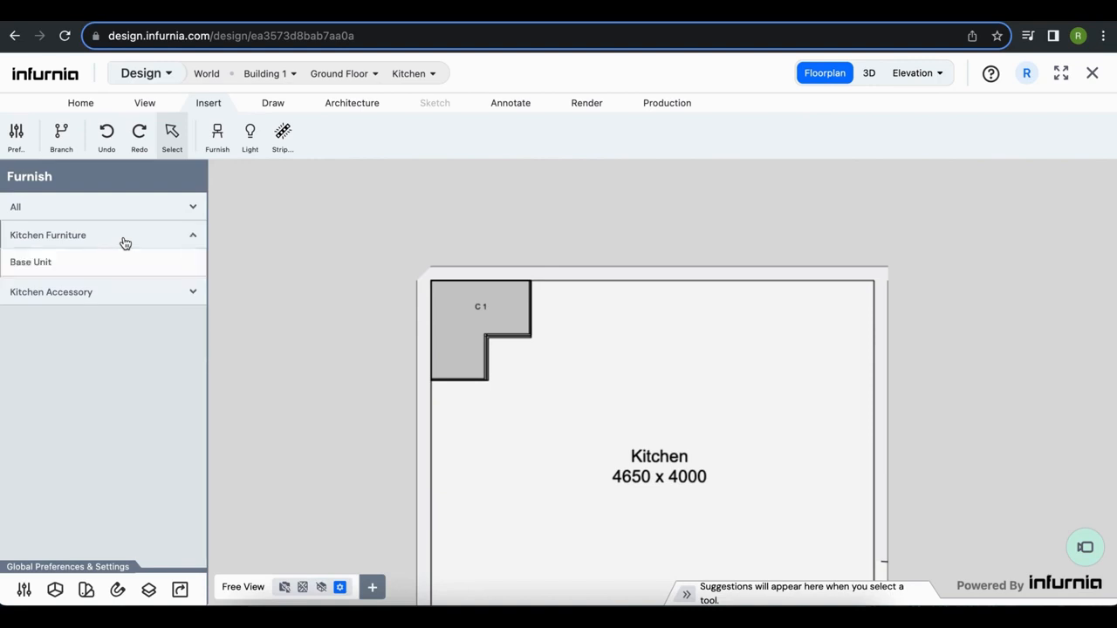
left_click(42, 264)
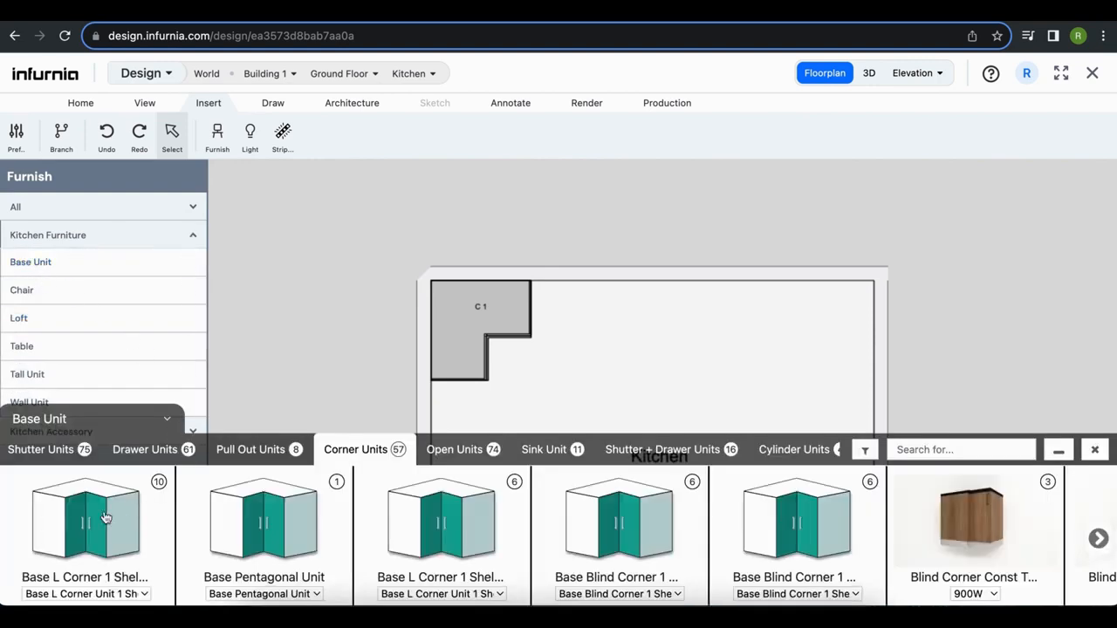
left_click(241, 452)
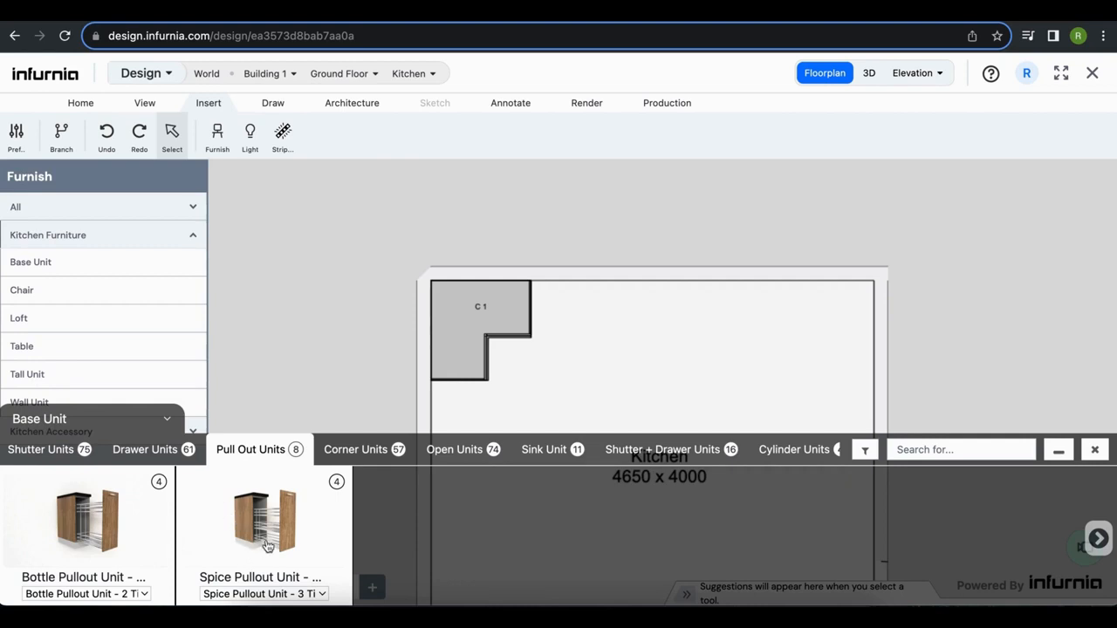
left_click(267, 543)
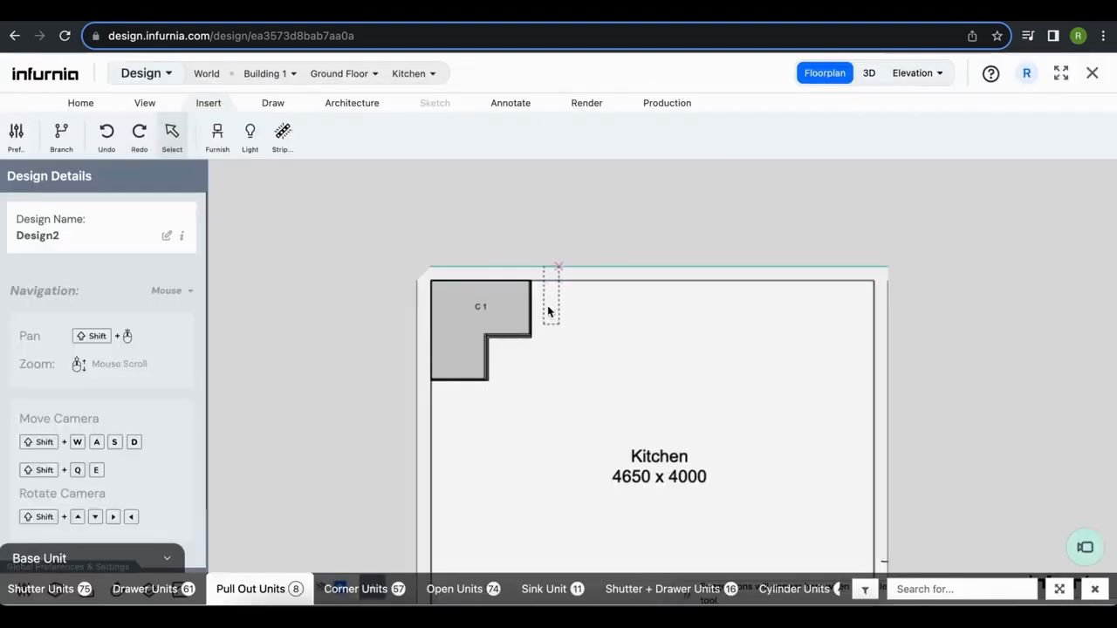
left_click(543, 316)
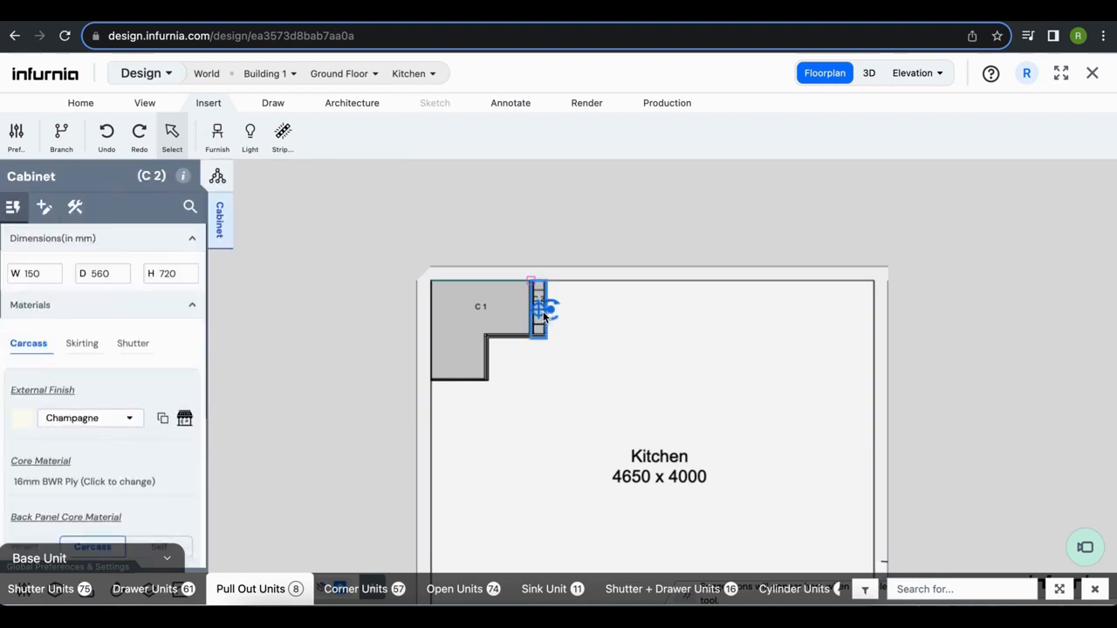
Set the width of the spice pullout cabinet to 300 mm.
scroll(548, 339, "up", 5)
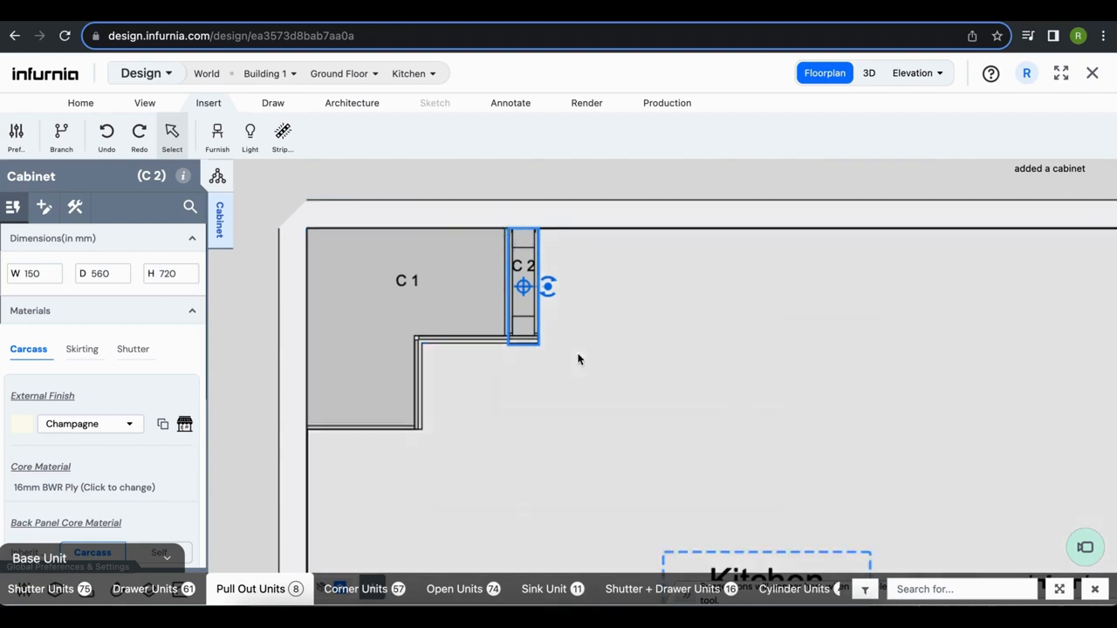
left_click_drag(614, 406, 581, 404)
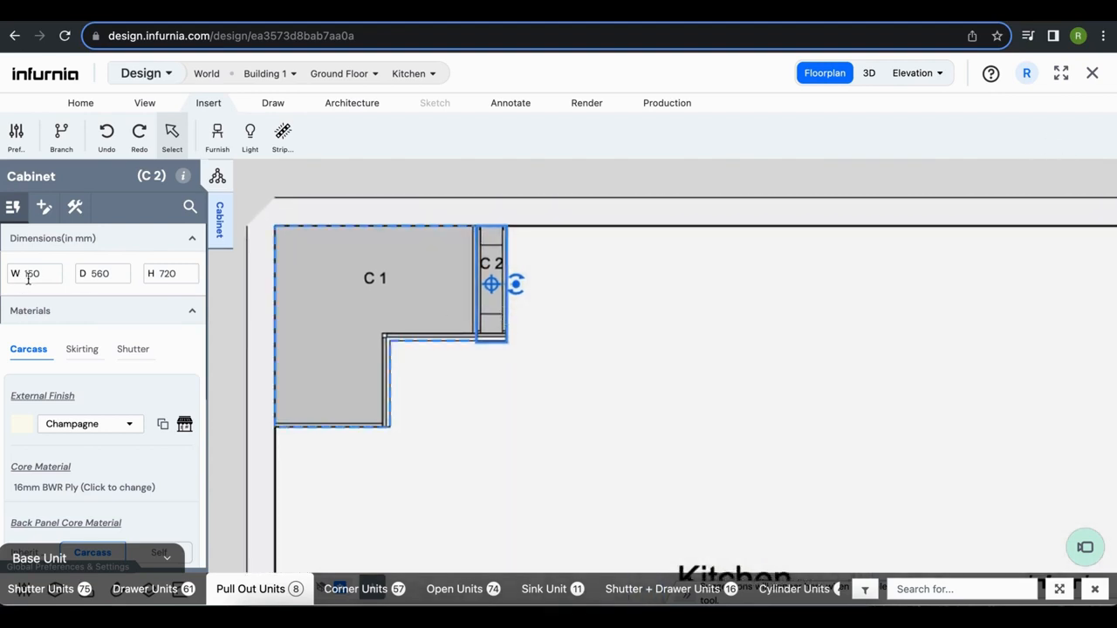
left_click_drag(42, 274, 25, 275)
type("3")
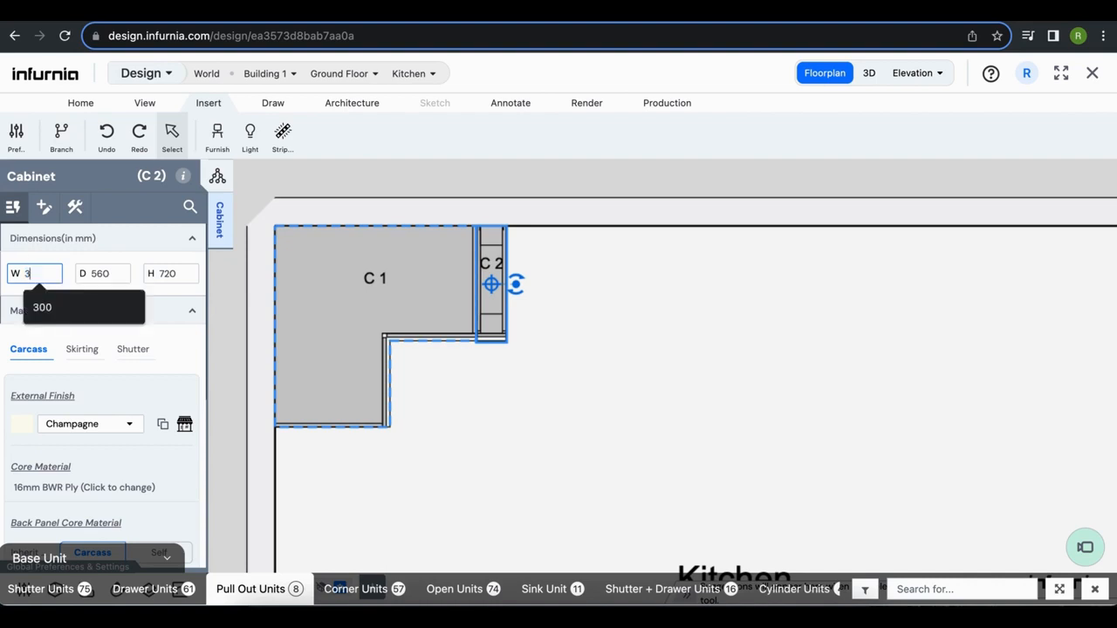
type("00")
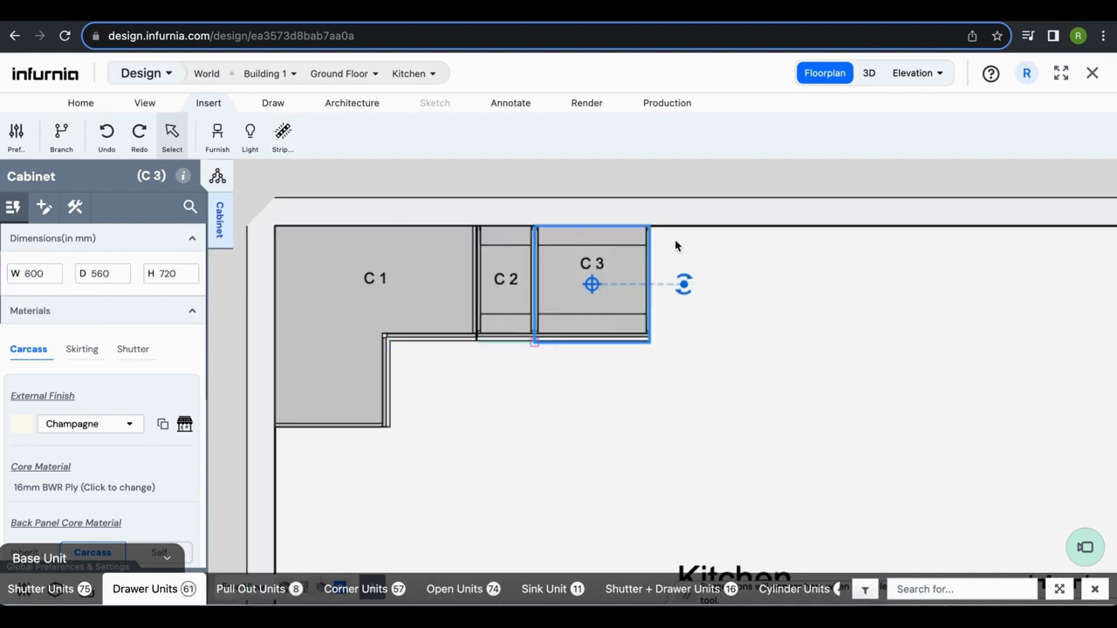
Inspect the row of placed base cabinets in the 3D view from close up and at eye level.
left_click(869, 75)
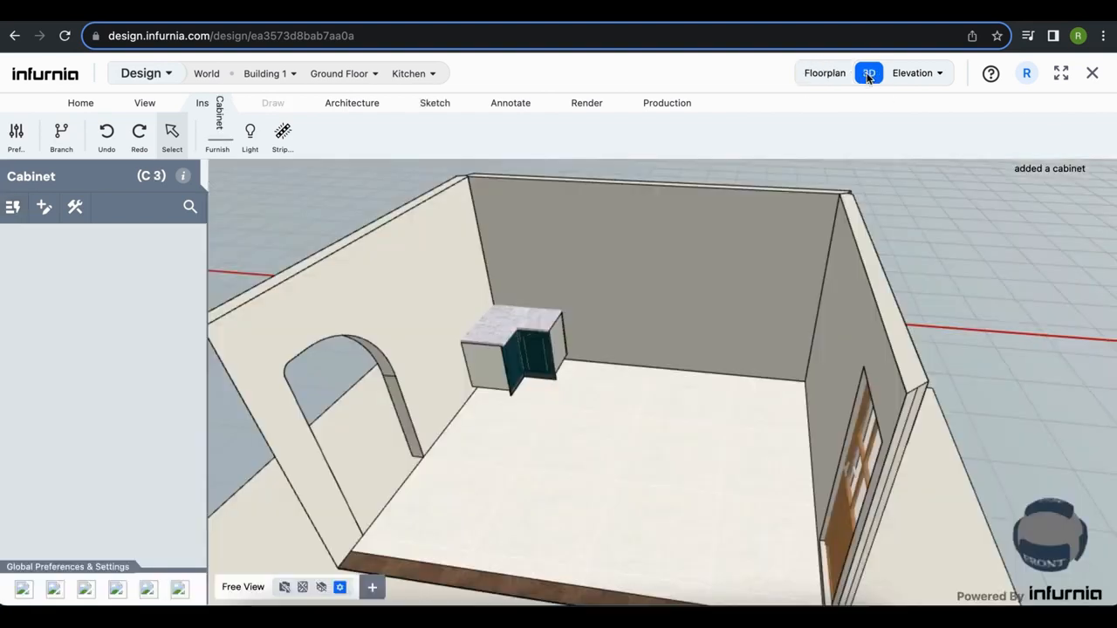
scroll(570, 367, "up", 5)
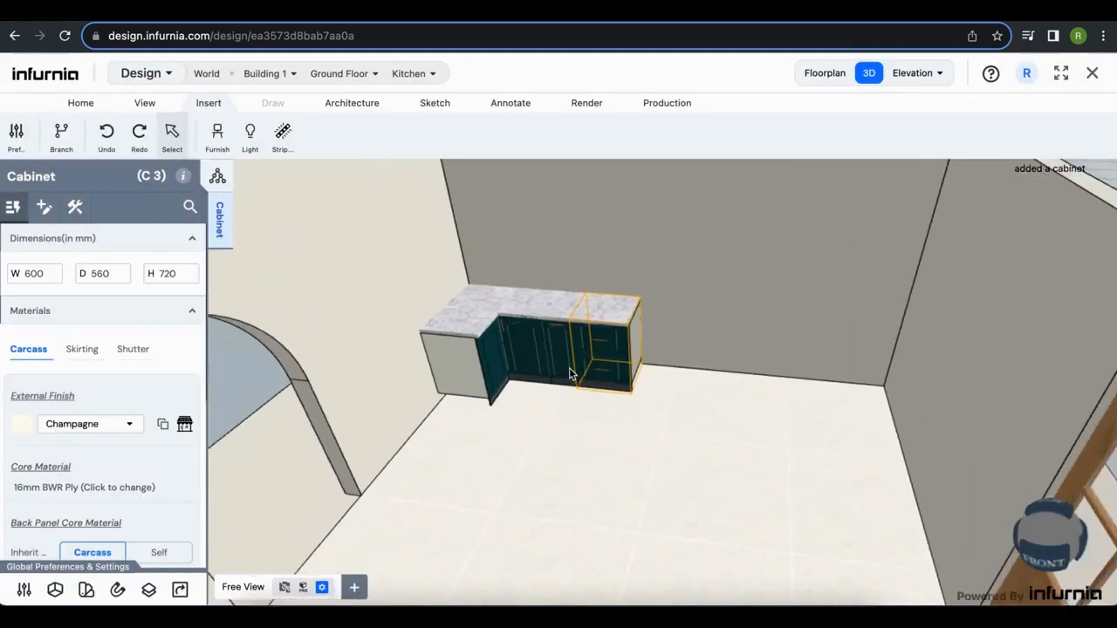
left_click_drag(736, 361, 729, 359)
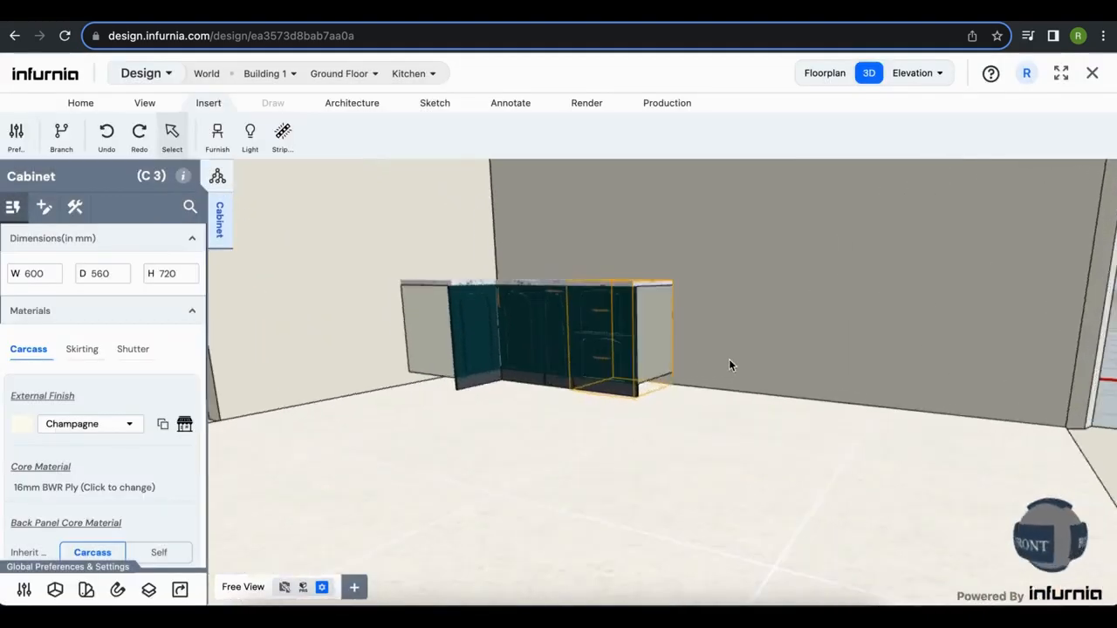
right_click_drag(756, 345, 813, 401)
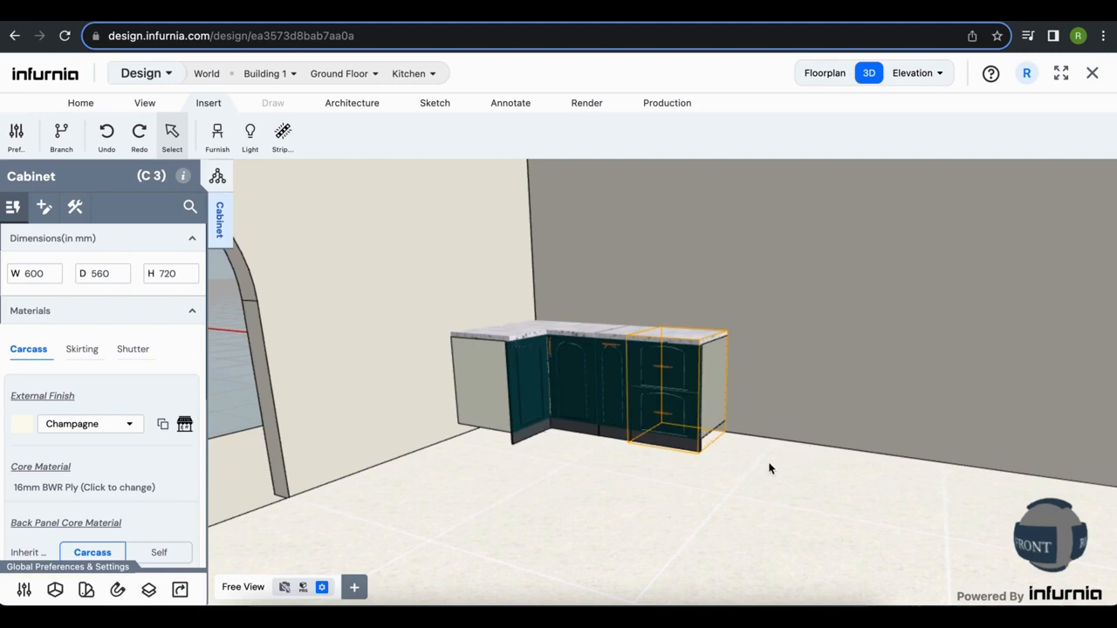
Browse the Tall Unit and Wall Unit categories of the kitchen furniture library.
left_click(23, 589)
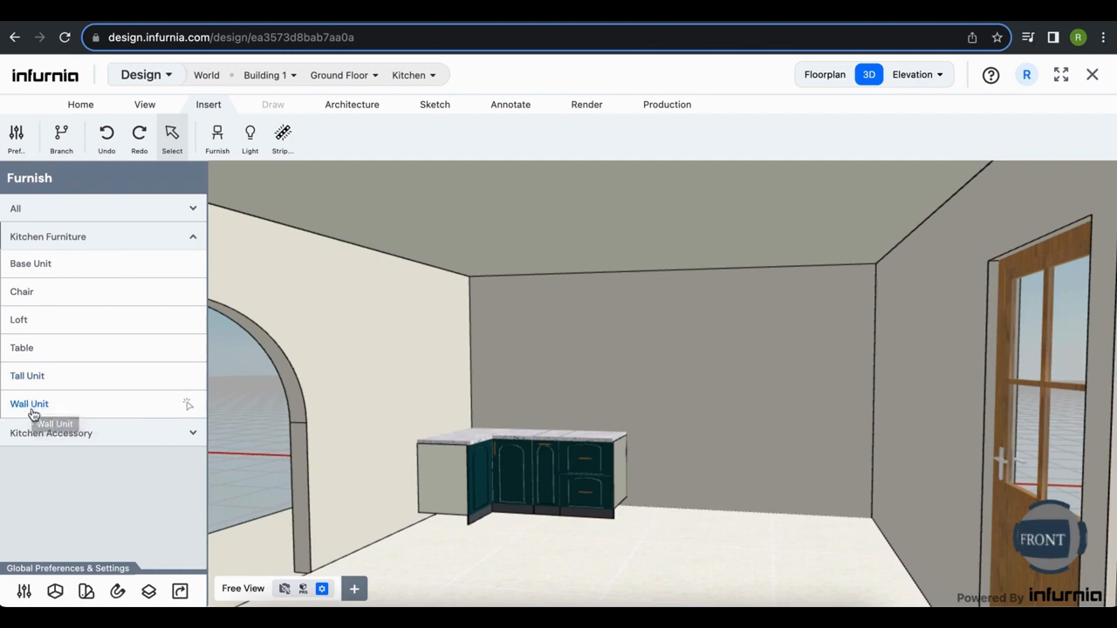
left_click(29, 377)
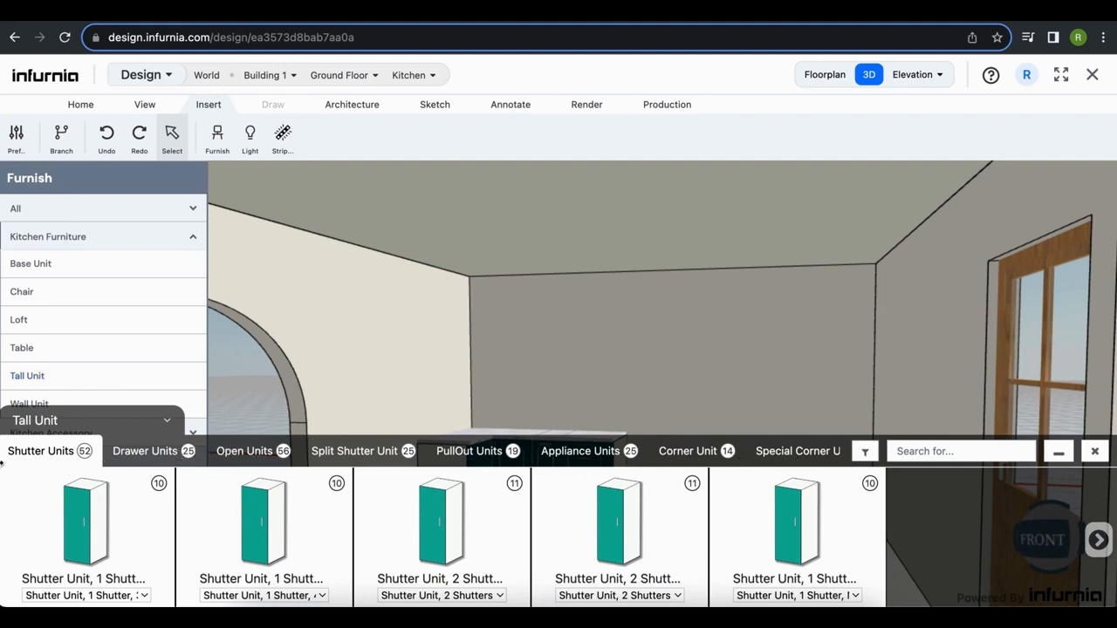
left_click(56, 407)
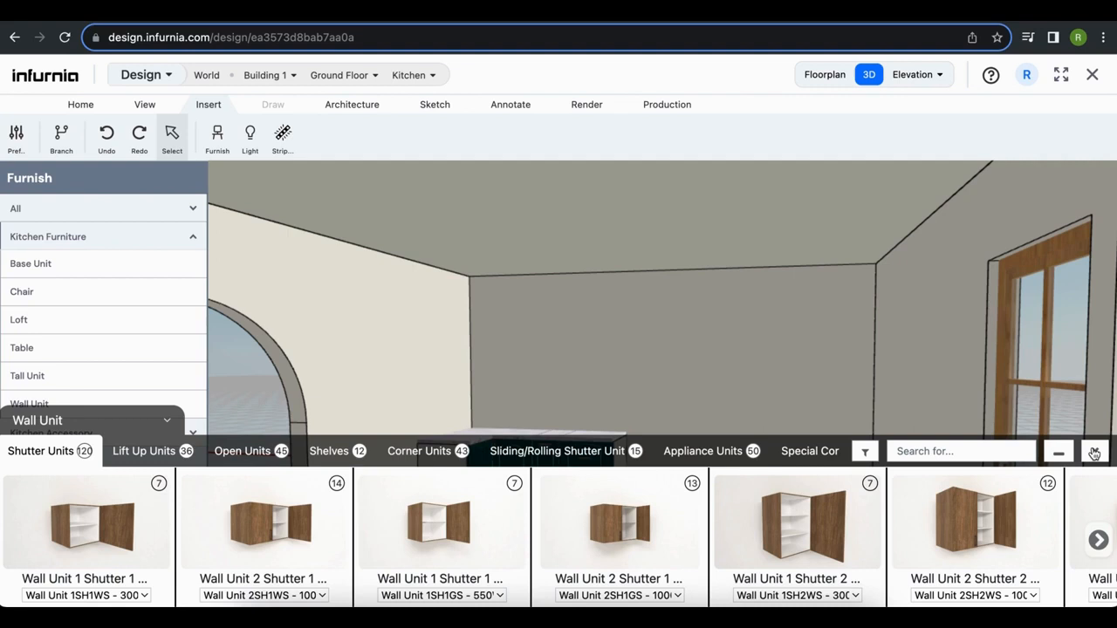
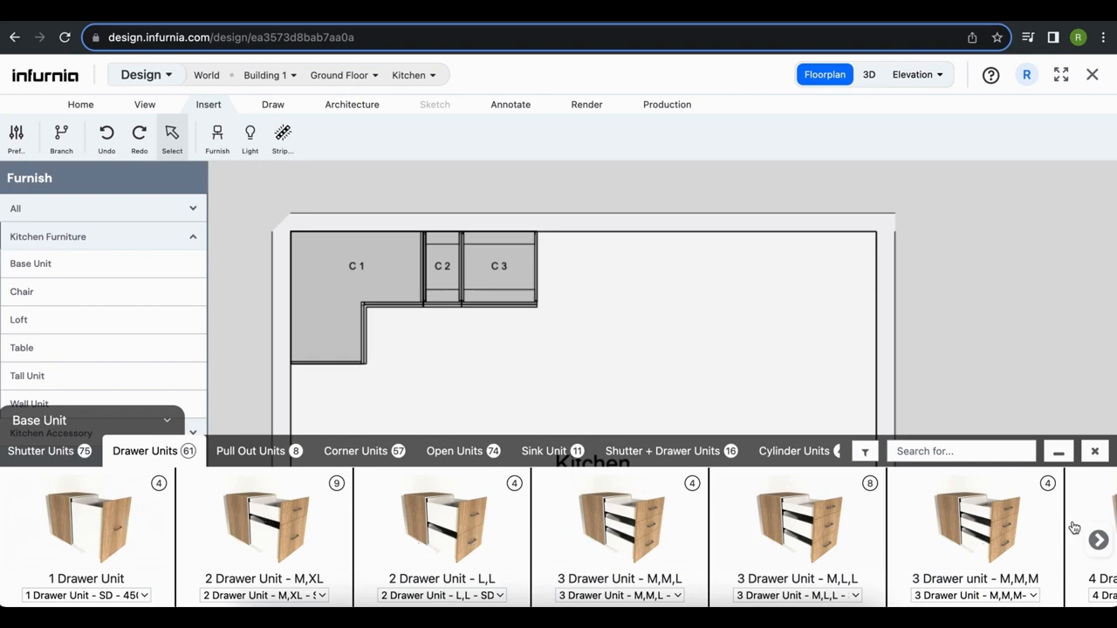
Place a 3 Drawer Unit - M,M,M in the 900W, 560D size against the back wall, flush with cabinet C 3.
left_click(1097, 541)
left_click(1097, 541)
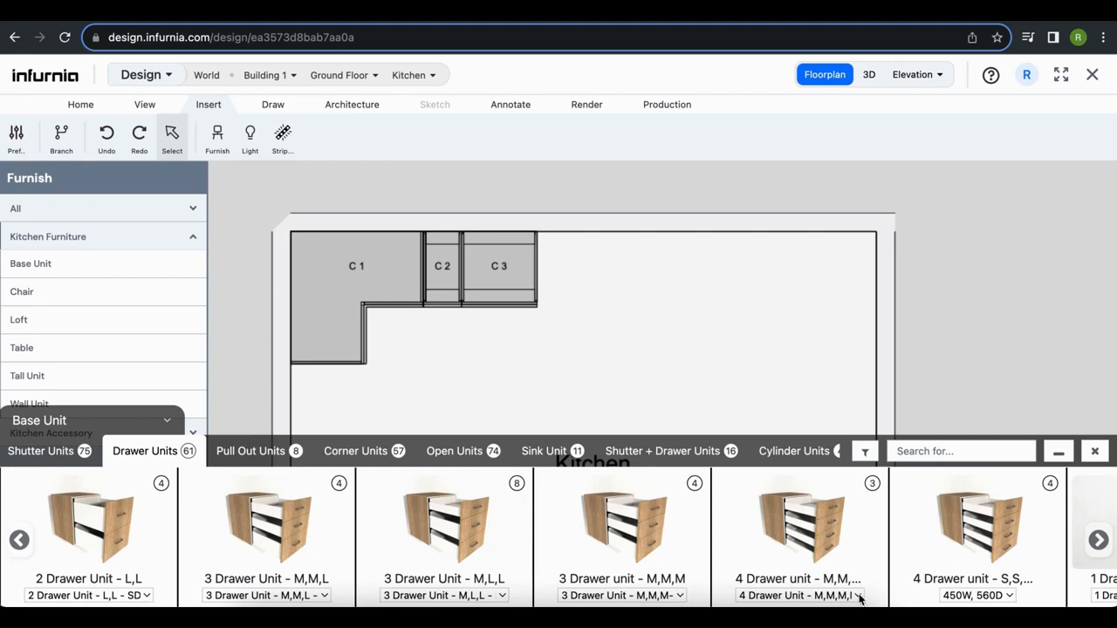
left_click(858, 596)
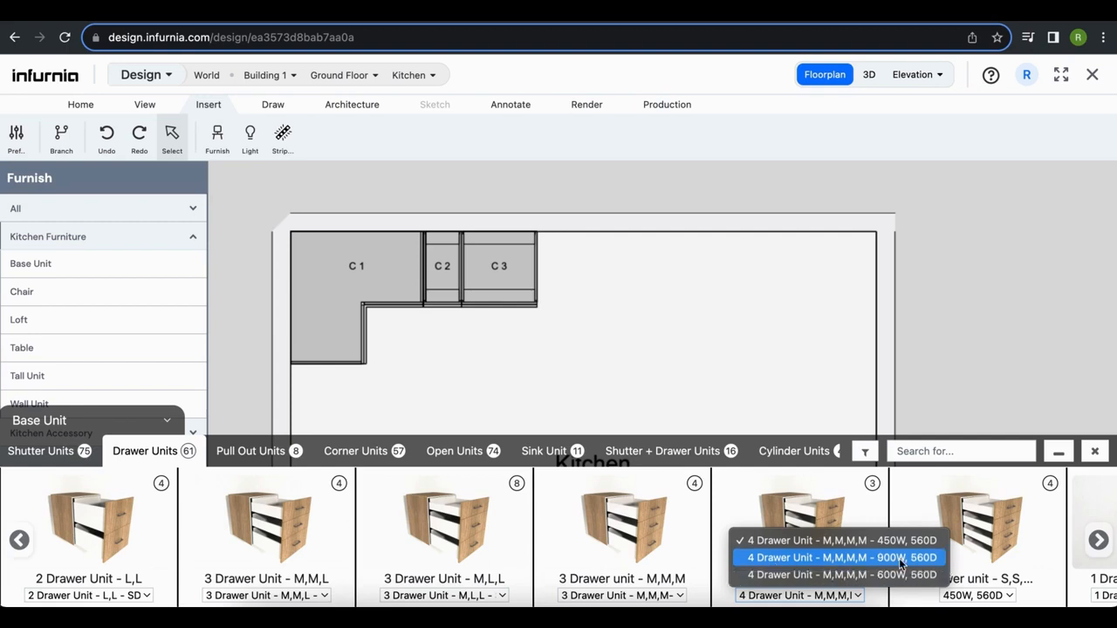
left_click(633, 597)
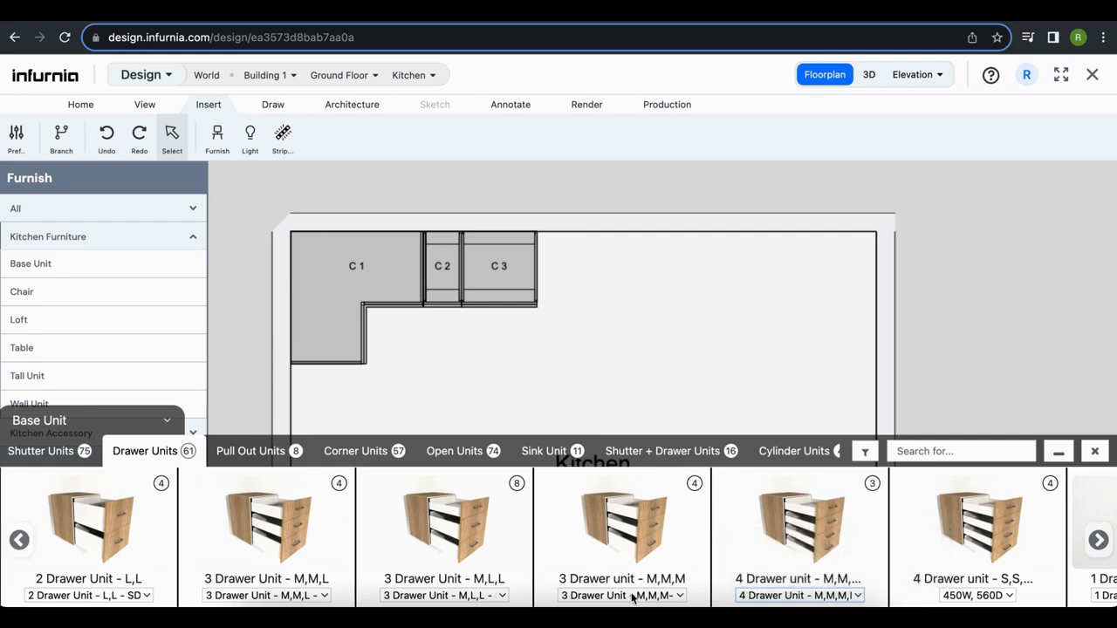
left_click(640, 596)
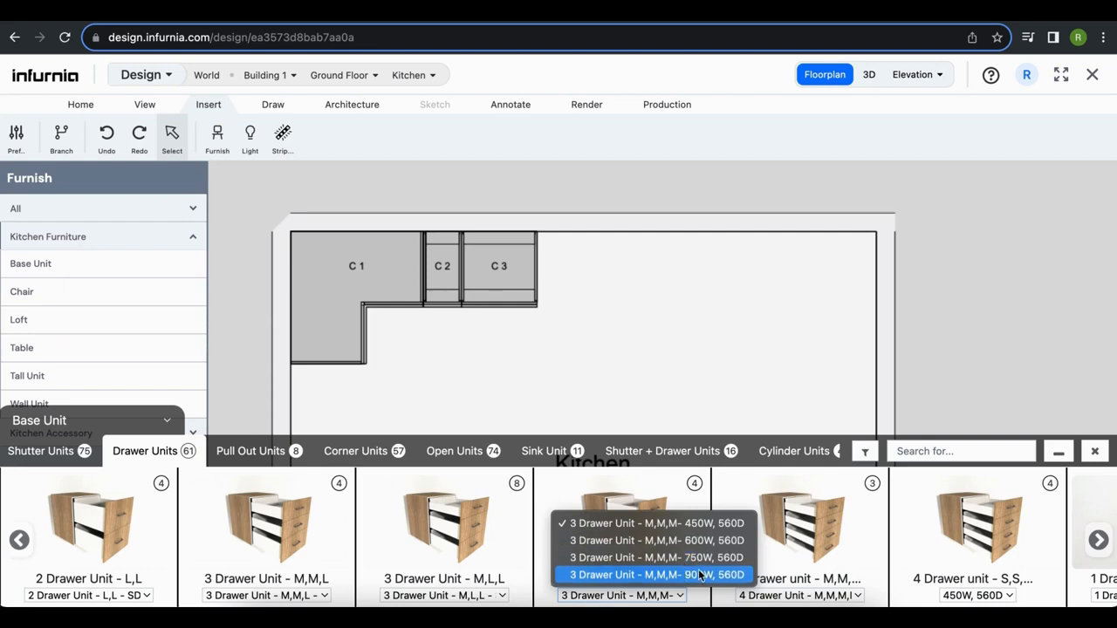
left_click(701, 576)
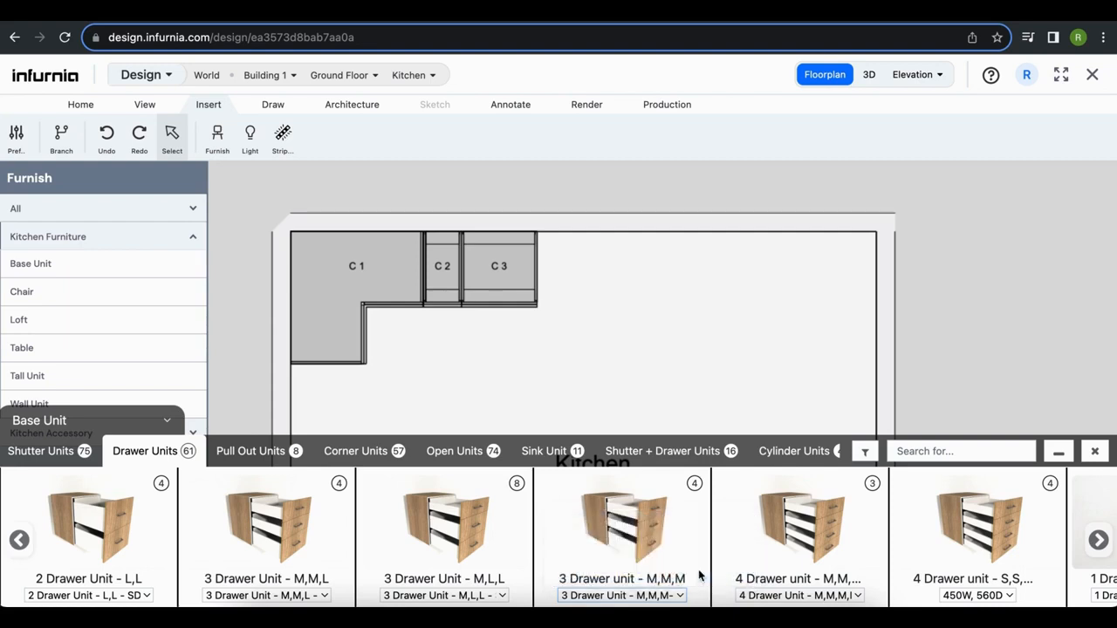
left_click(649, 525)
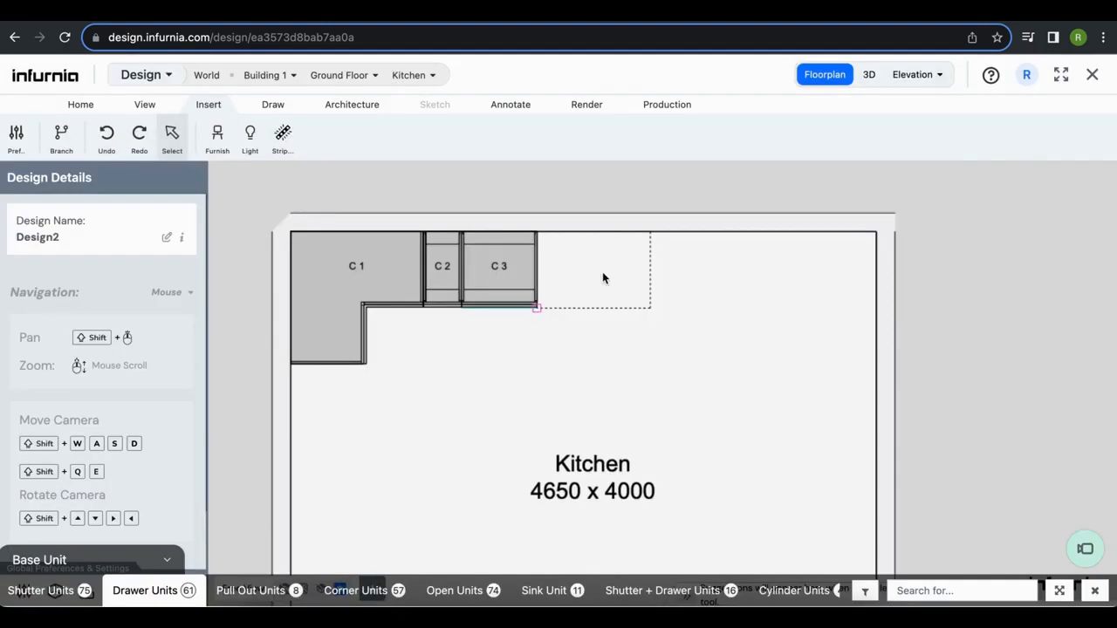
left_click(602, 274)
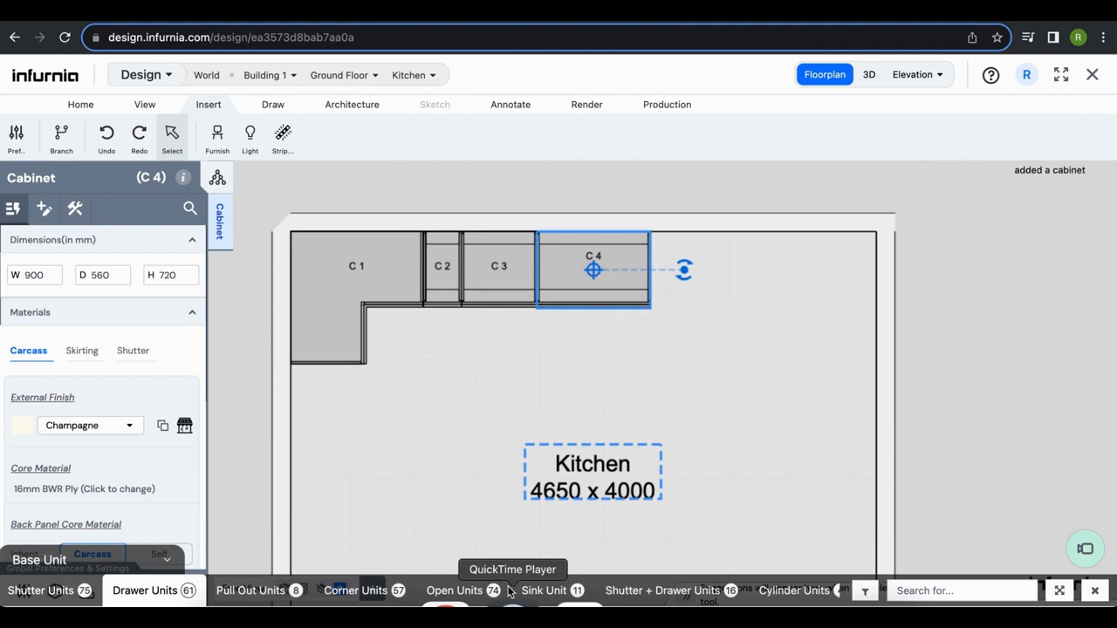
Measure the free wall length from the outer side of cabinet C 4 to the side wall.
left_click(743, 328)
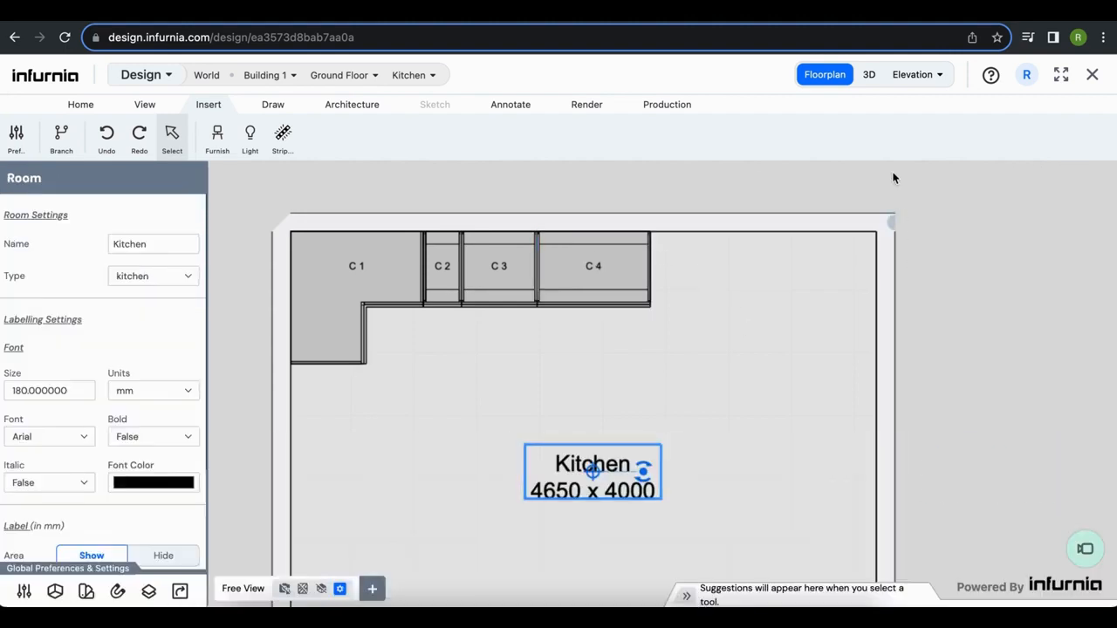
left_click(81, 105)
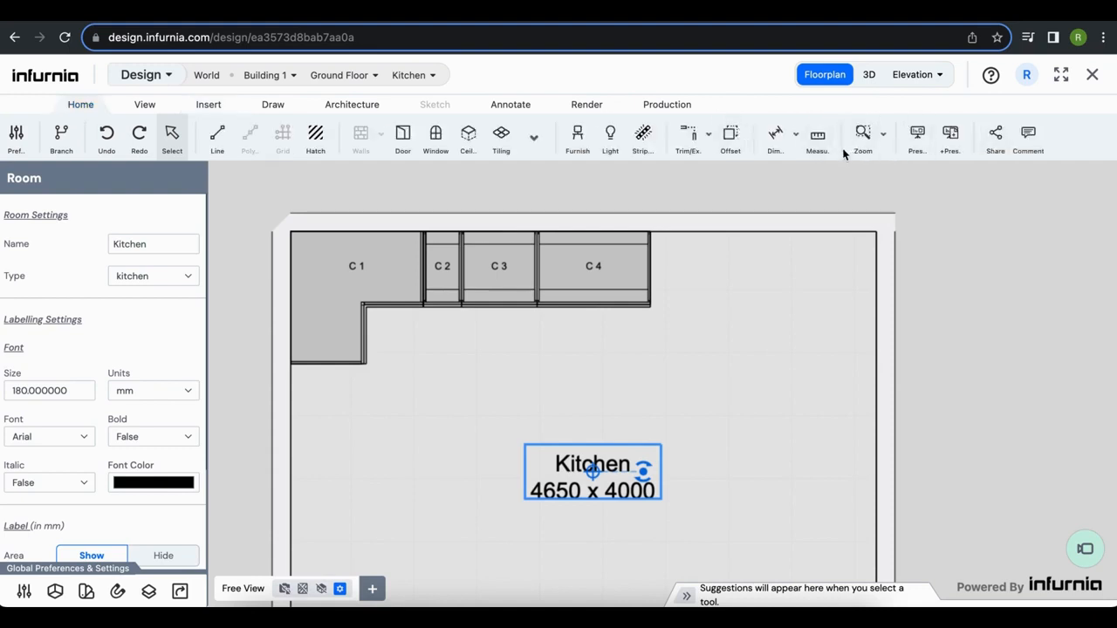
left_click(818, 137)
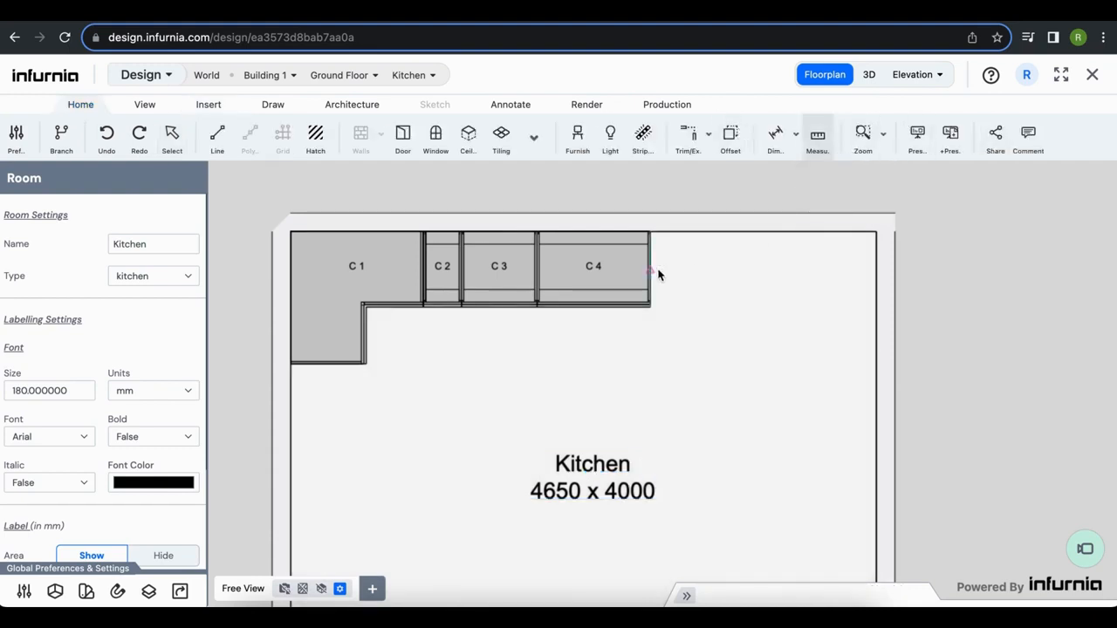
scroll(666, 275, "up", 5)
scroll(674, 282, "down", 2)
scroll(664, 279, "right", 2)
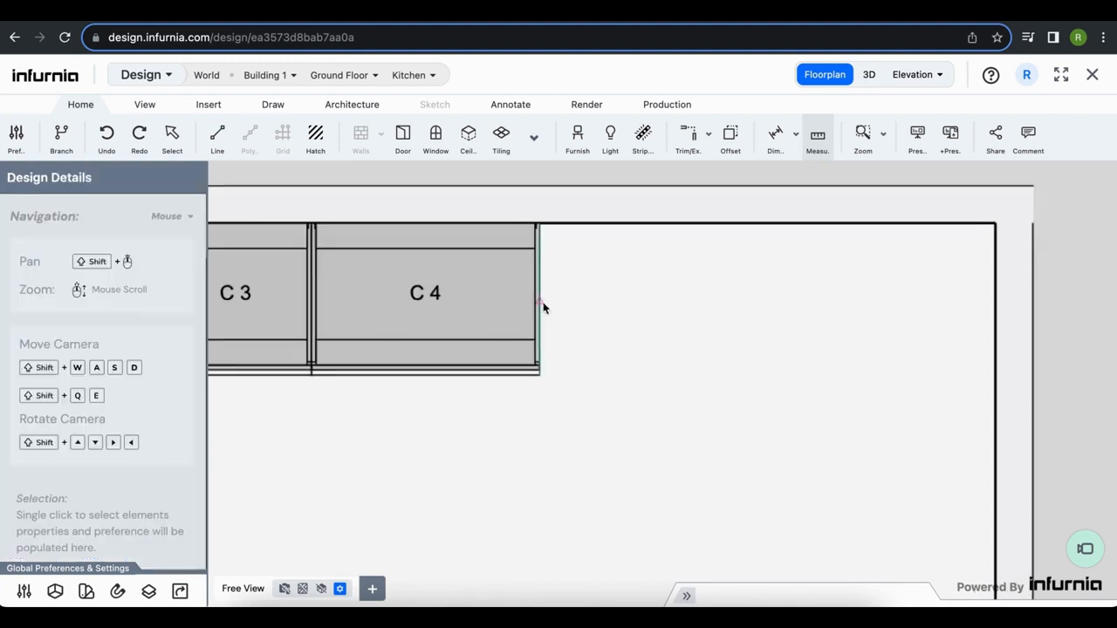
left_click(542, 304)
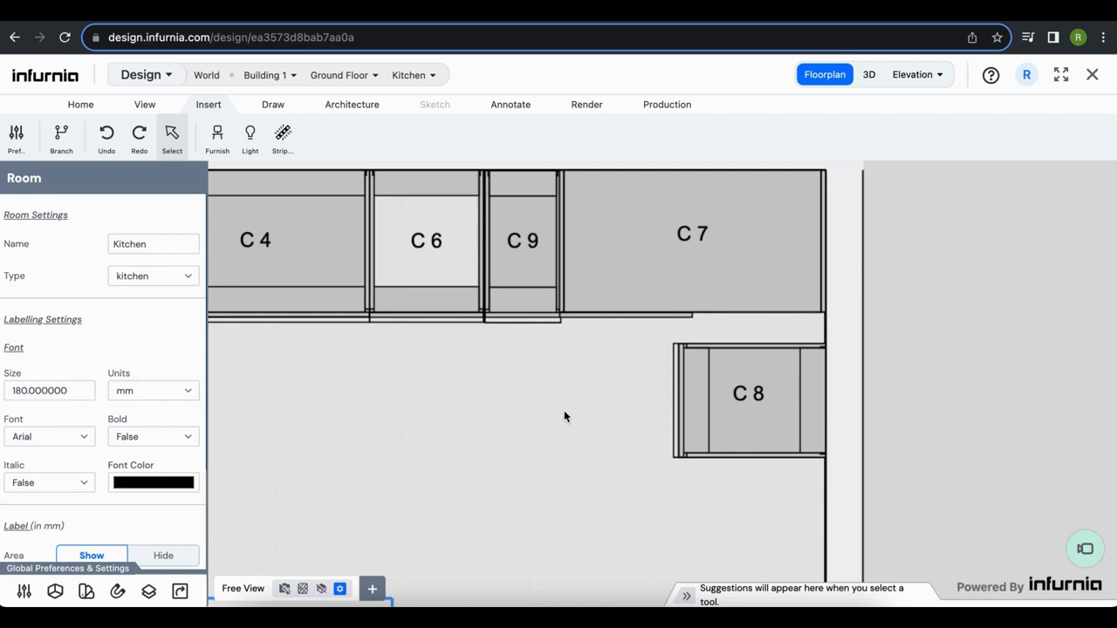
Place a Front Panel base filler, Filler-100, on the open floor beside cabinet C 8.
left_click(216, 139)
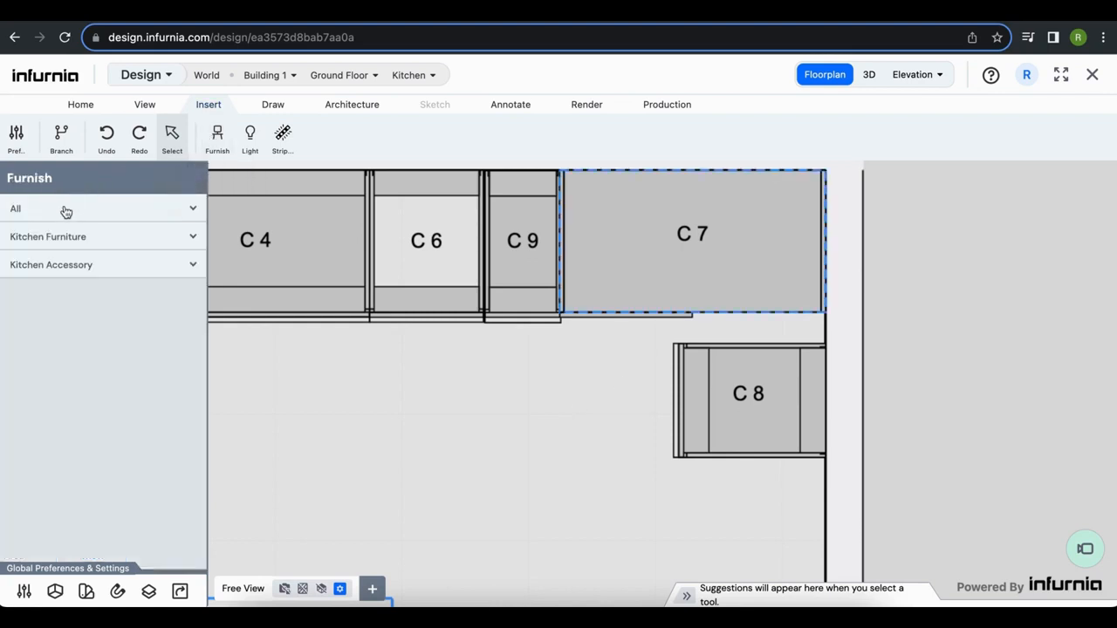
left_click(65, 210)
scroll(26, 251, "down", 5)
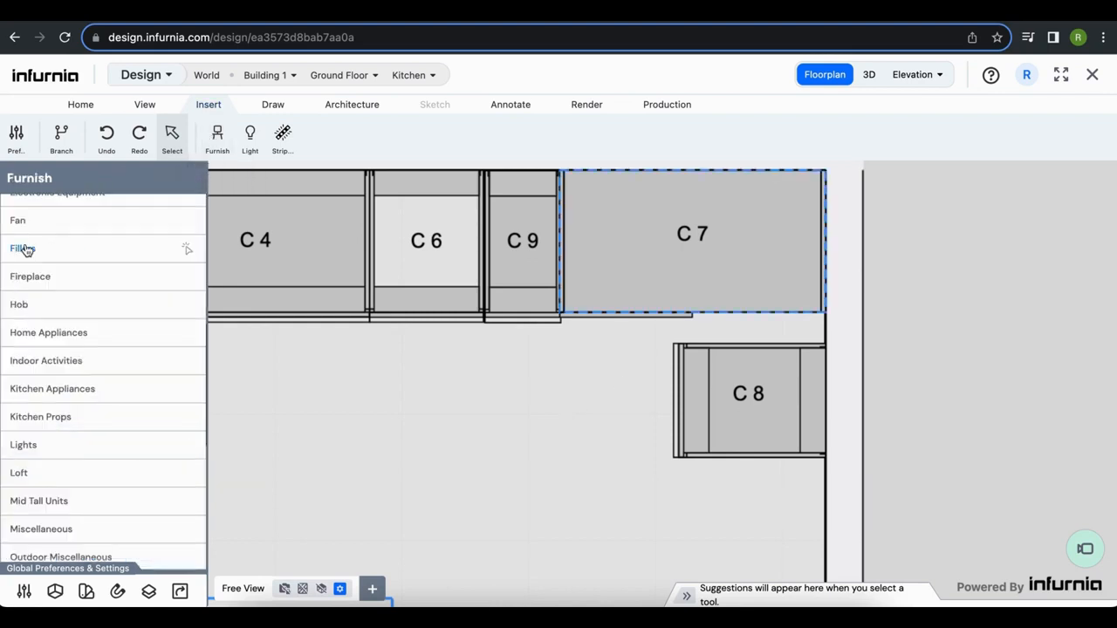
left_click(23, 249)
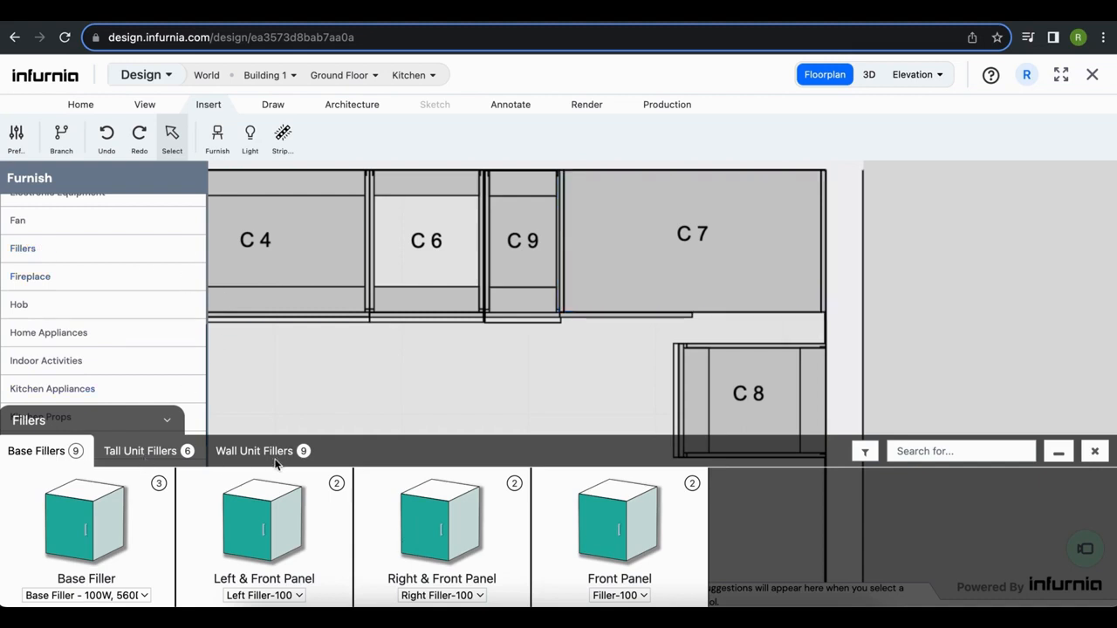
left_click(624, 522)
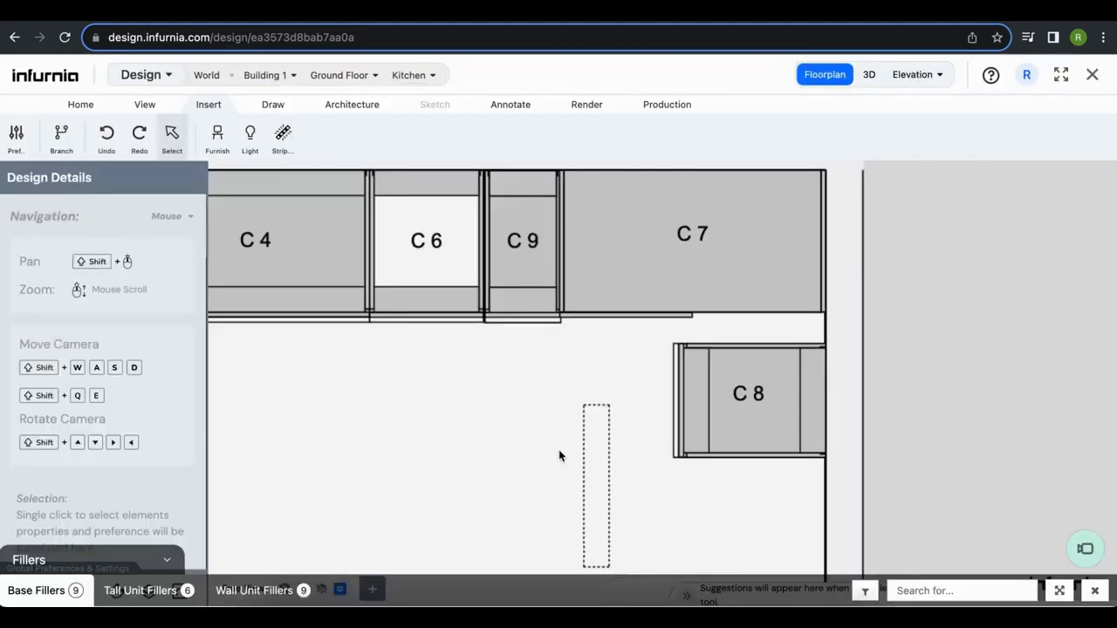
left_click(561, 450)
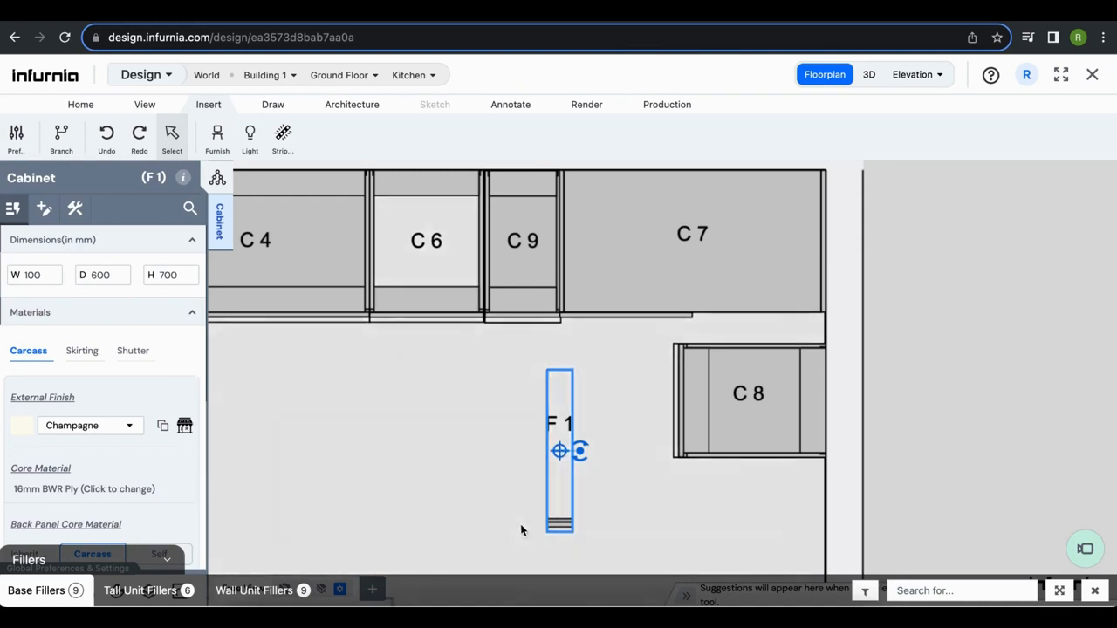
left_click(44, 590)
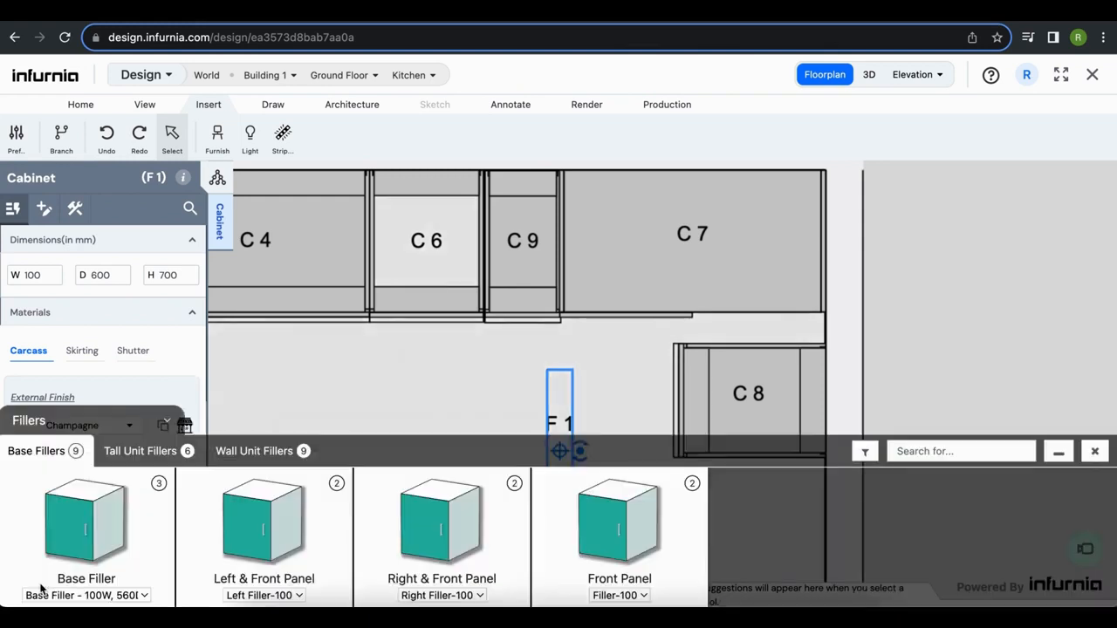
left_click(258, 548)
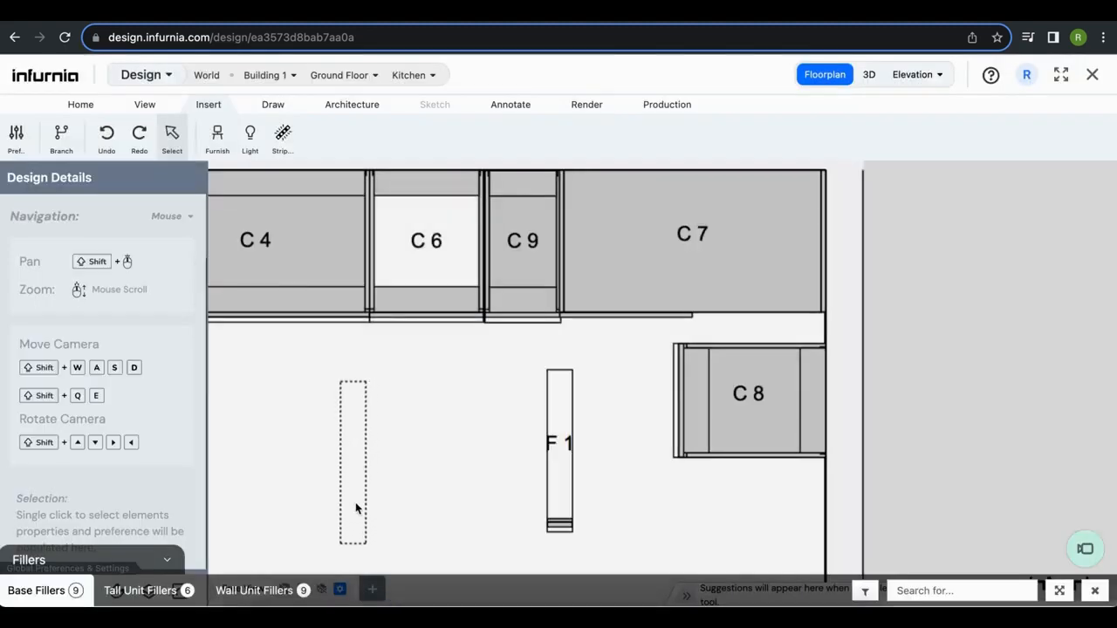
left_click(355, 502)
scroll(355, 502, "up", 3)
left_click(283, 497)
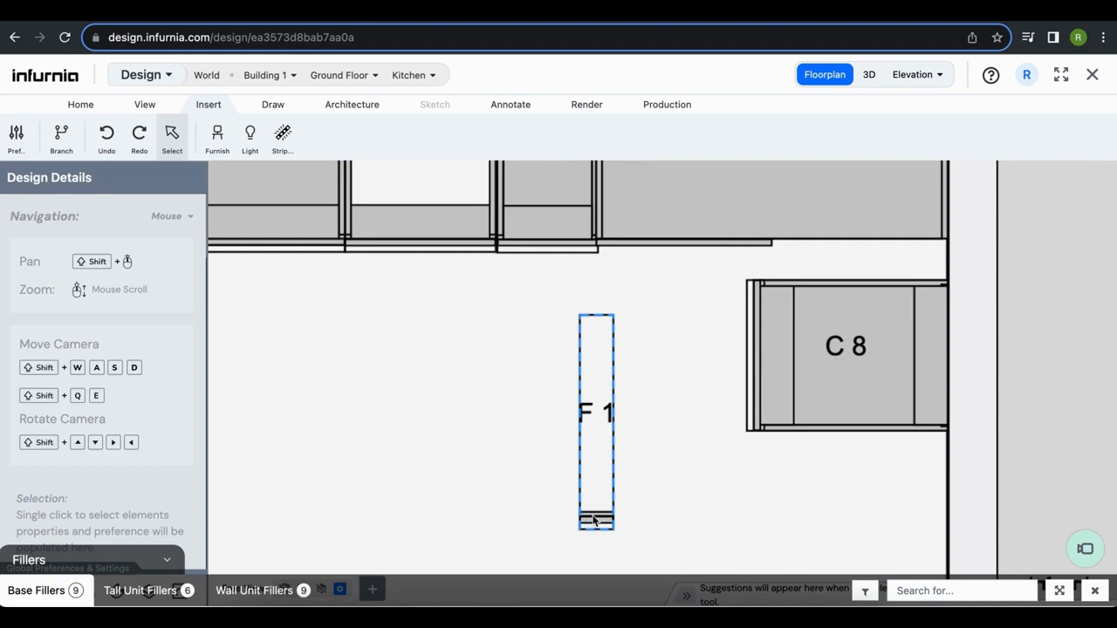
Rotate filler F 1 a quarter turn and move it into the gap between corner unit C 7 and cabinet C 8.
left_click(593, 523)
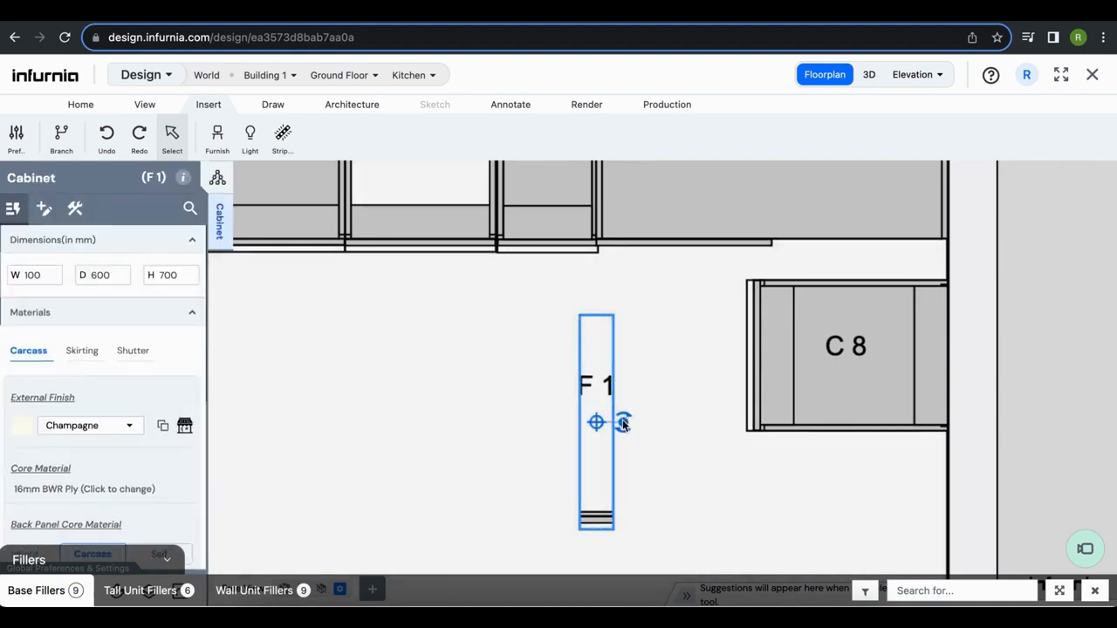
left_click_drag(623, 425, 595, 527)
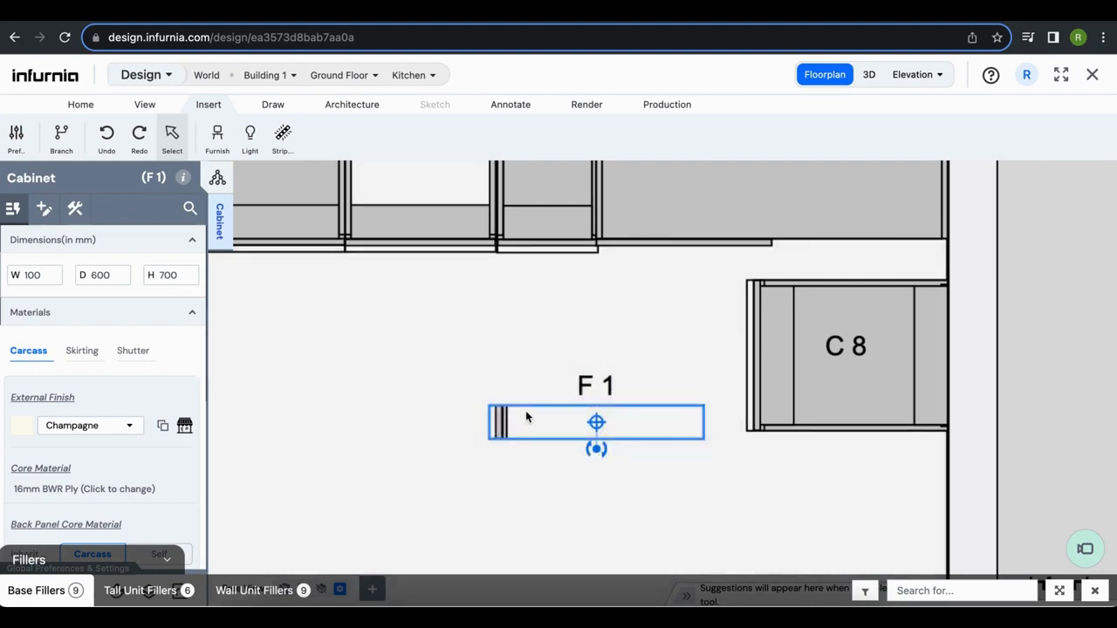
left_click_drag(525, 410, 748, 270)
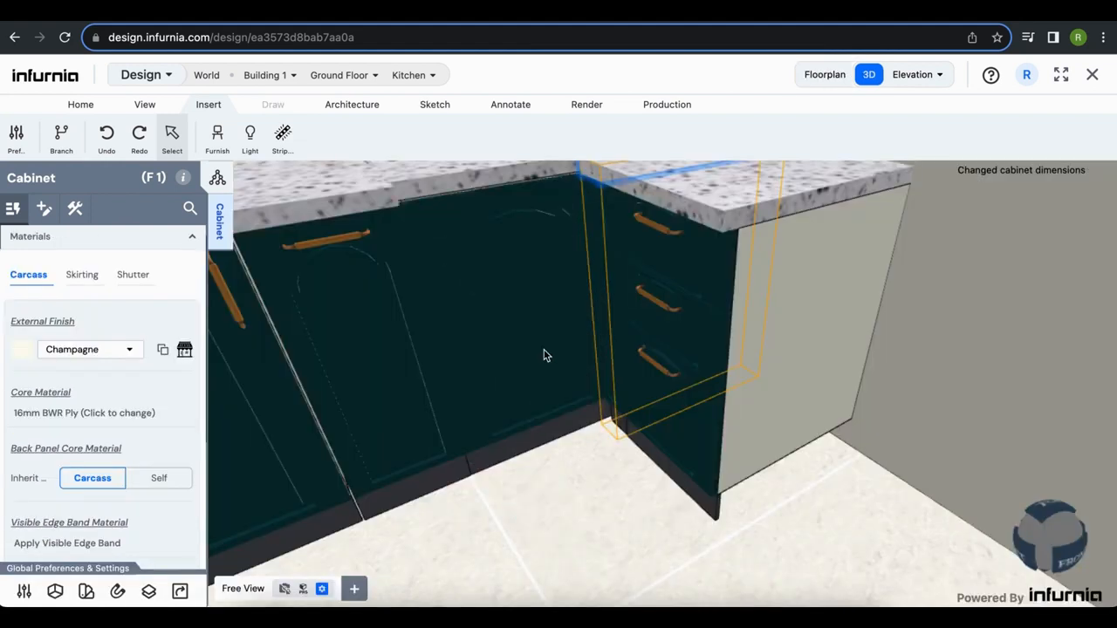
Set the shutter width of corner unit C 7 beside the filler to 500 mm.
left_click_drag(543, 355, 619, 468)
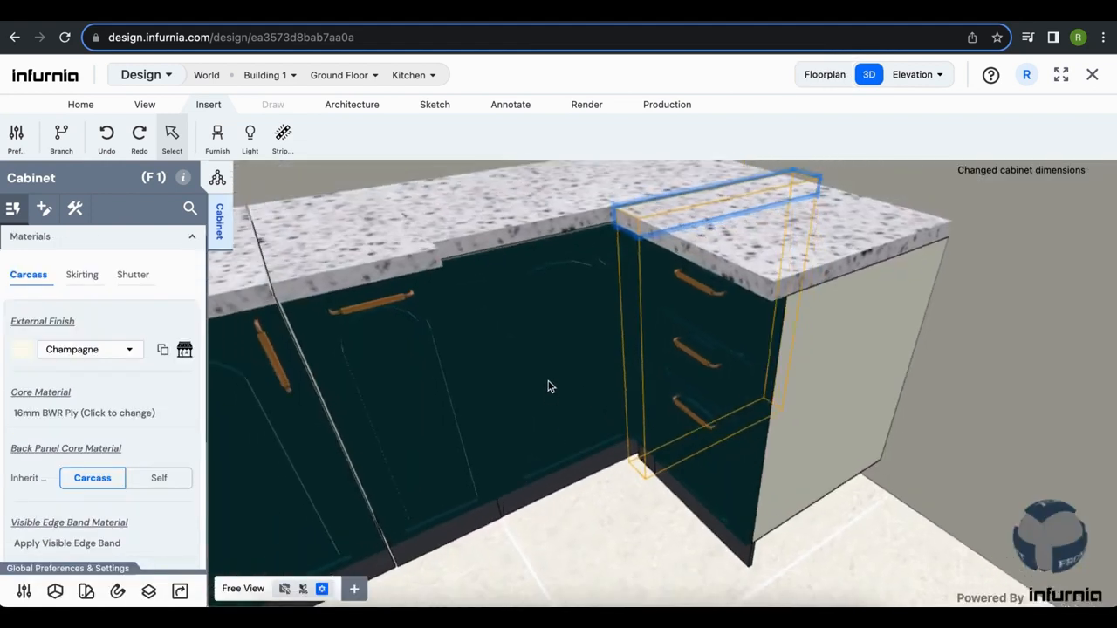
left_click(567, 327)
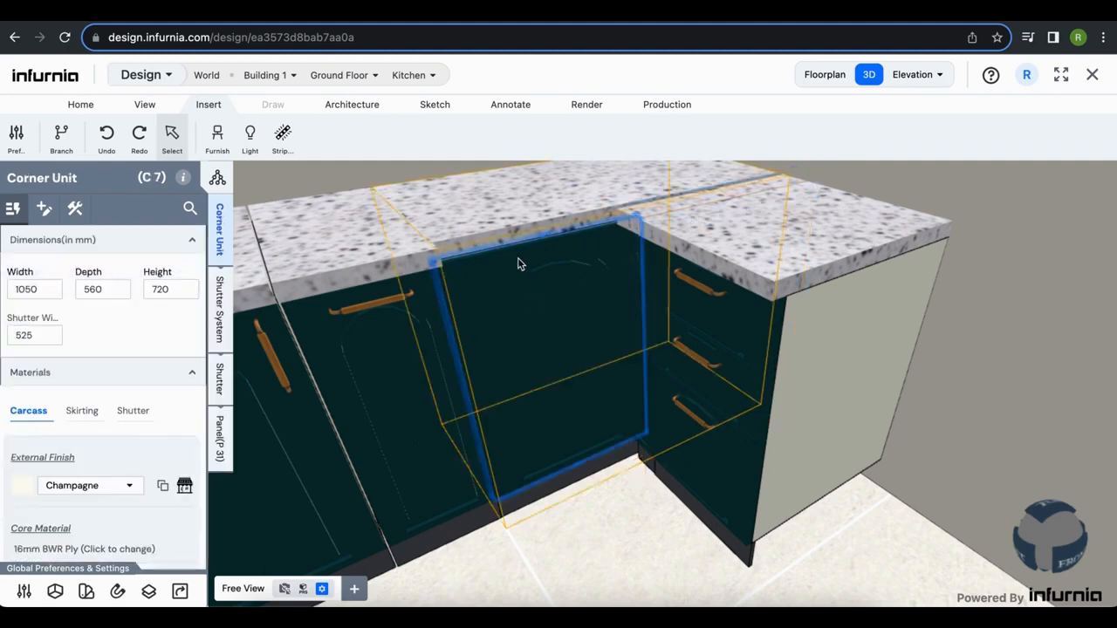
left_click(27, 335)
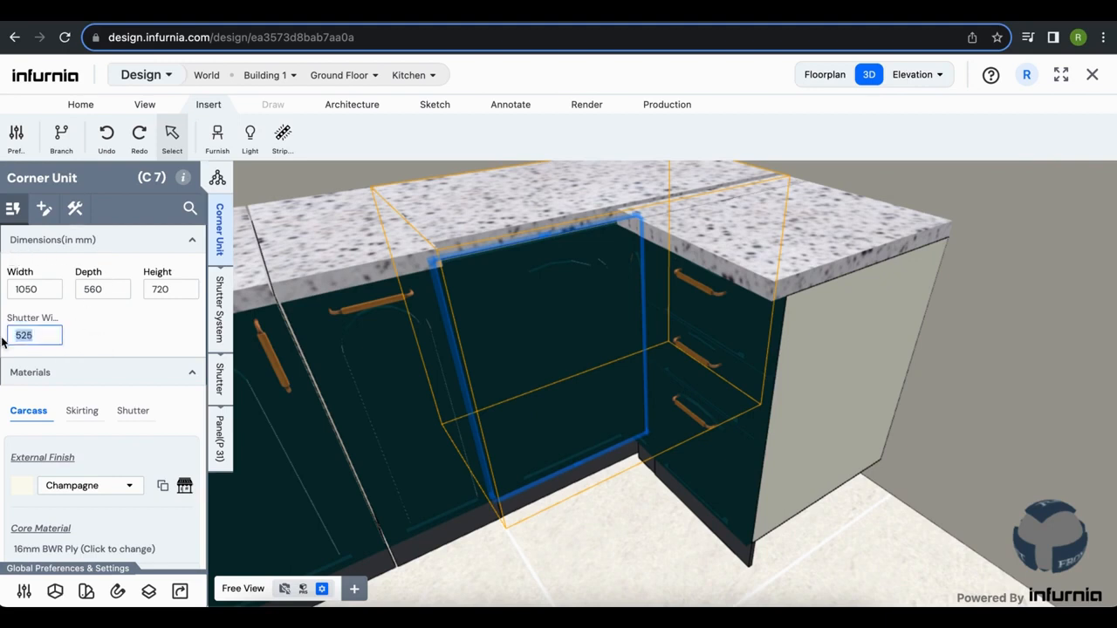
type("500")
key("Return")
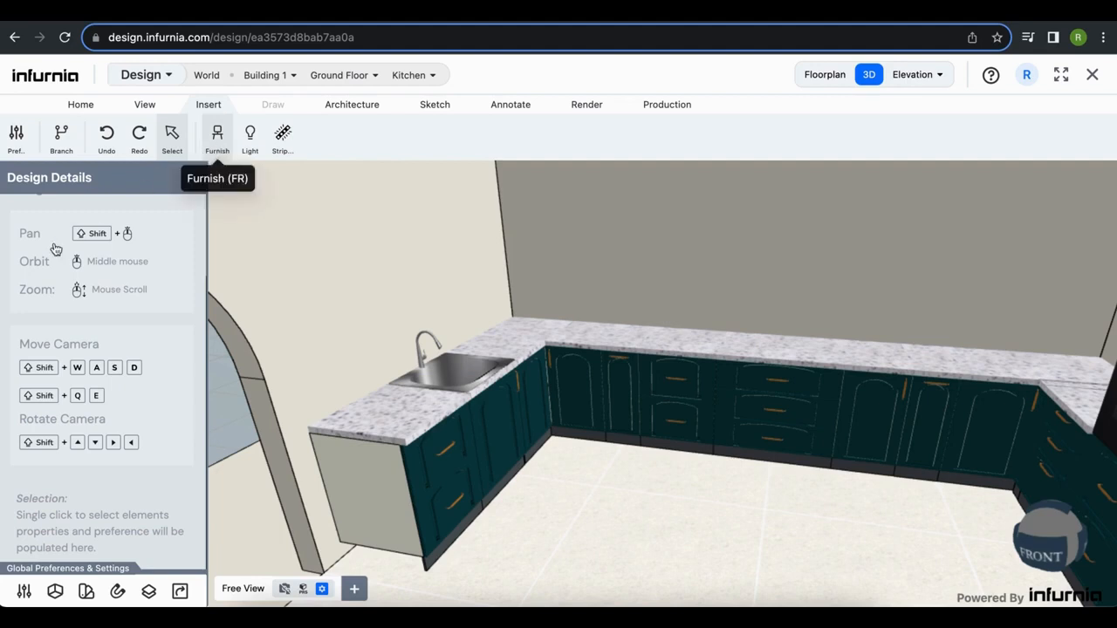
Place a Water Purifier Unit wall cabinet, 450W and 600H, on the sink wall near the arched opening.
left_click(82, 238)
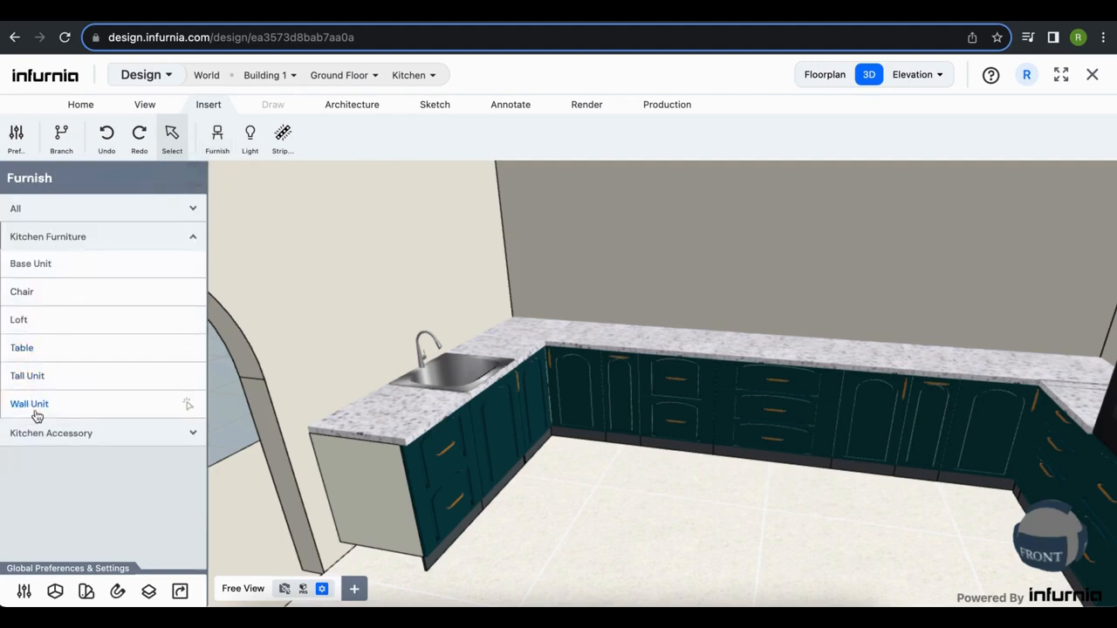
left_click(35, 412)
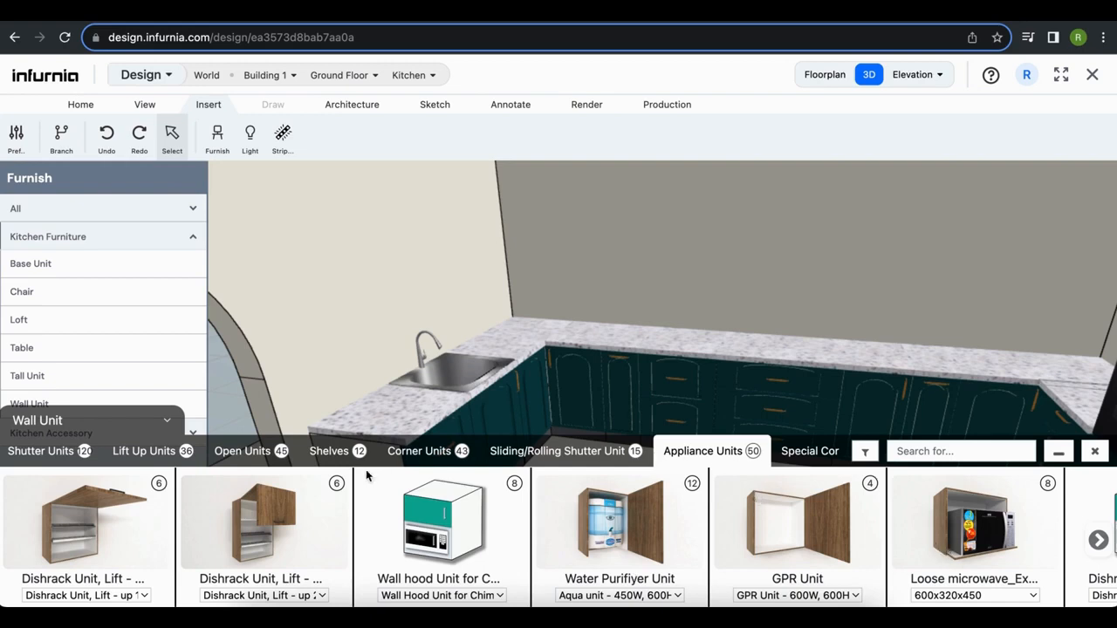
left_click(624, 541)
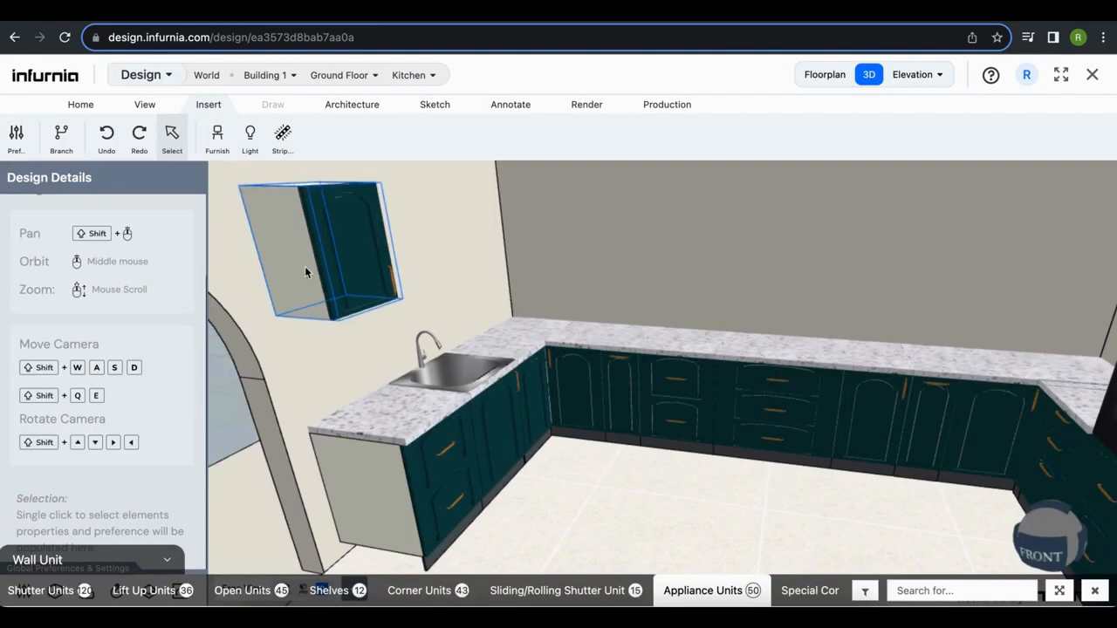
left_click(305, 272)
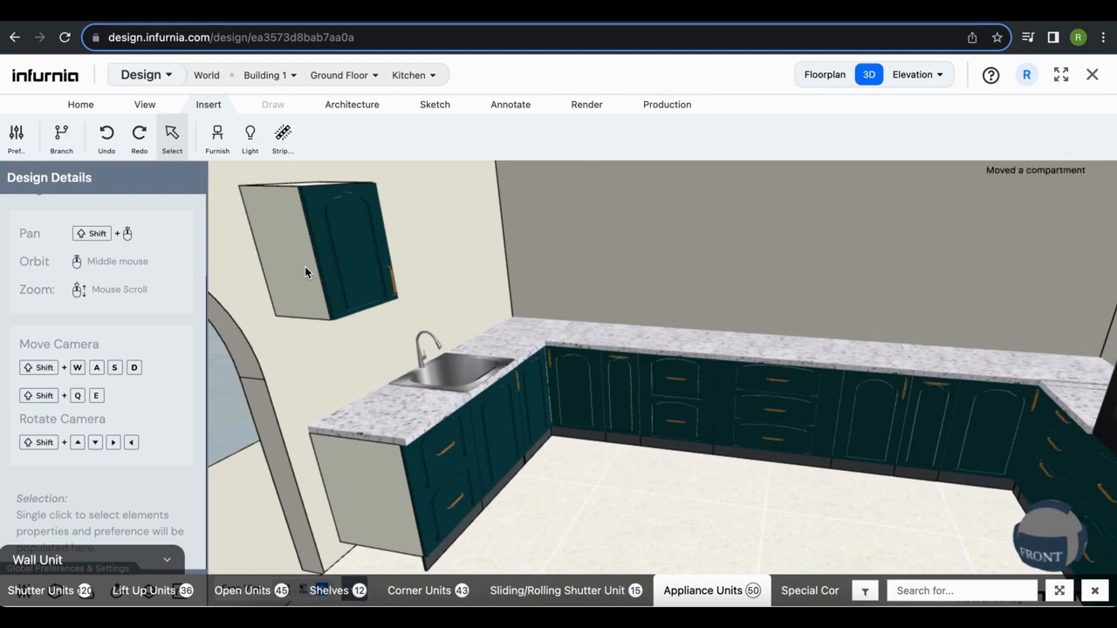
Align wall cabinet C 13 in the floor plan flush with the wall and the end of the base cabinet below.
left_click(821, 76)
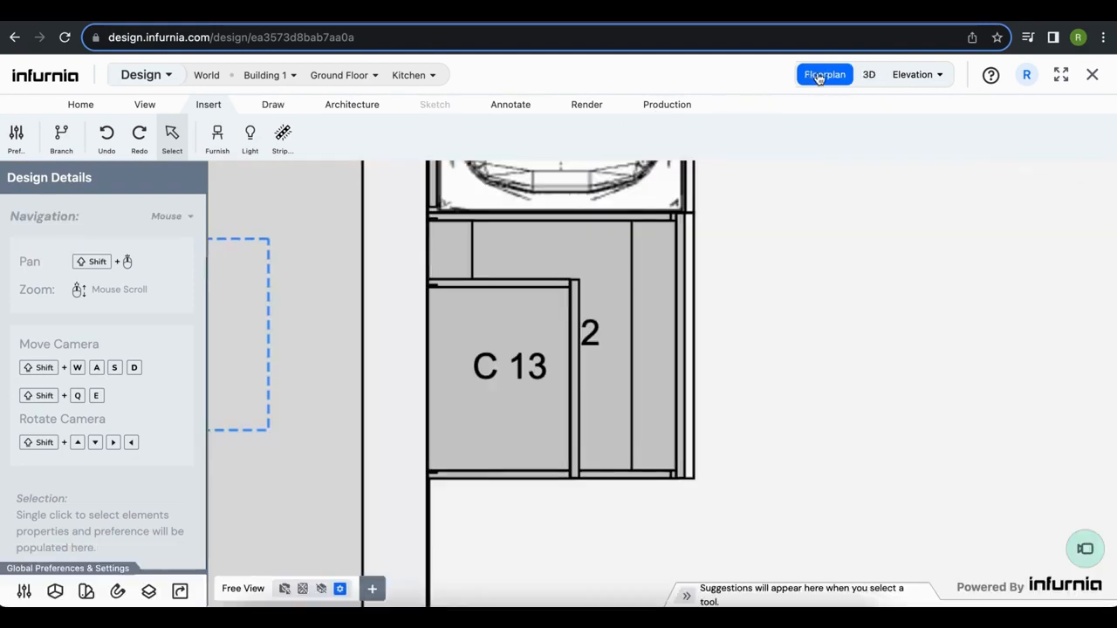
left_click(502, 448)
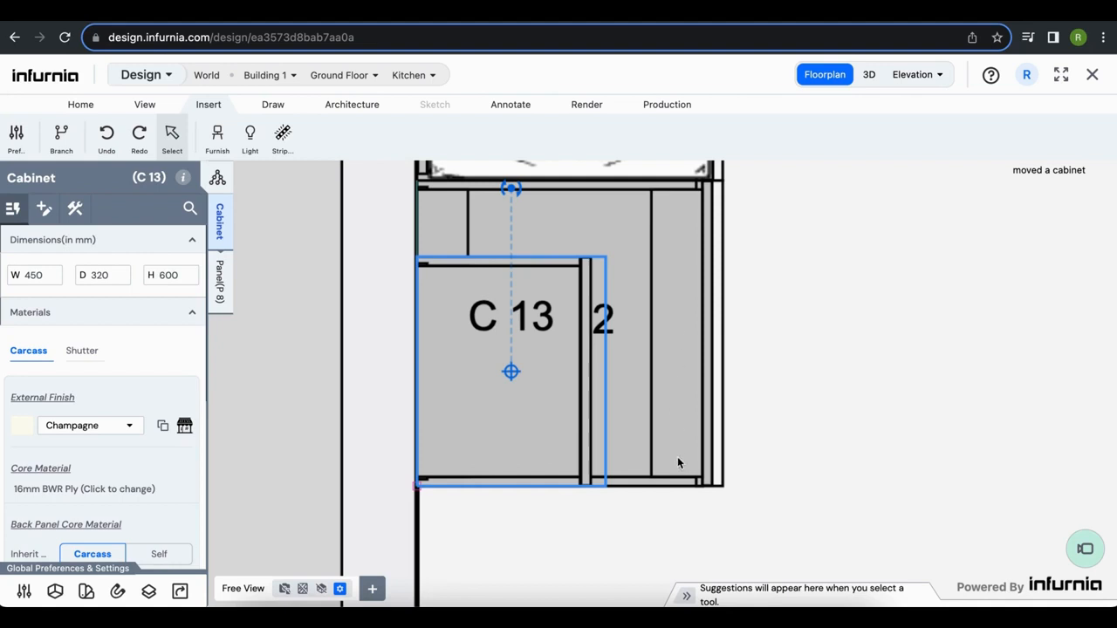
scroll(464, 407, "down", 2)
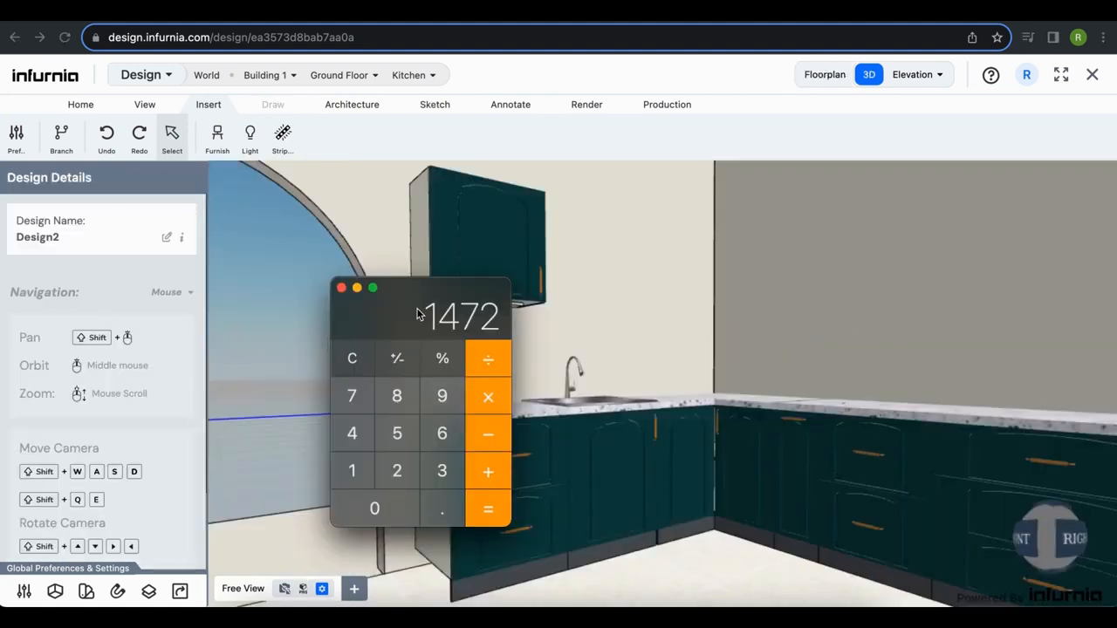
Set the Y position of wall cabinet C 13 to 1472 mm.
left_click(290, 307)
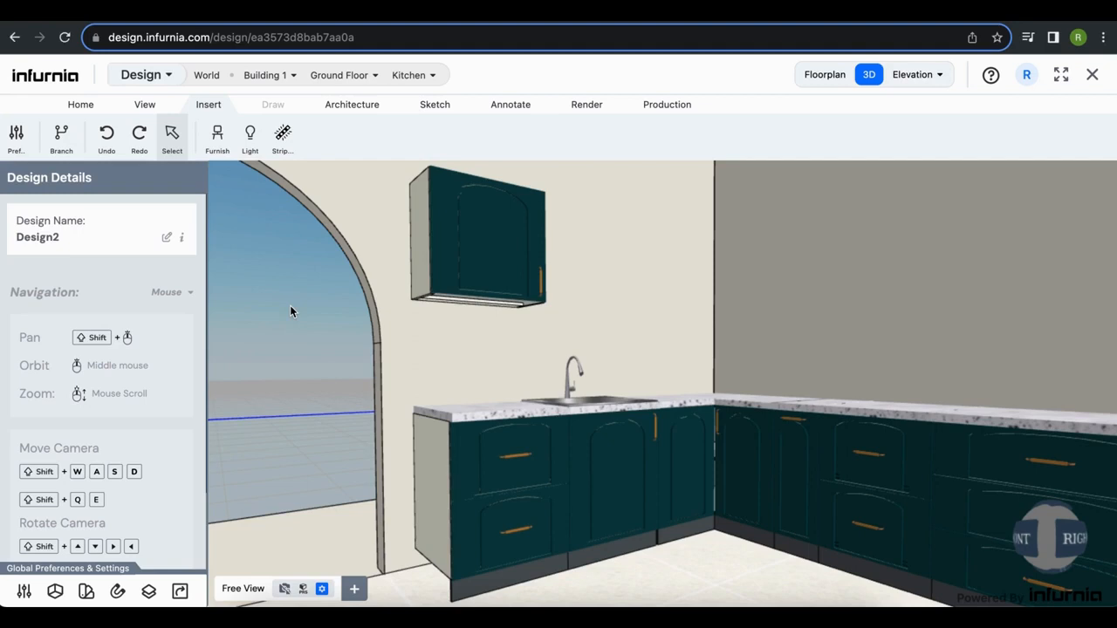
left_click(425, 249)
scroll(65, 473, "down", 2)
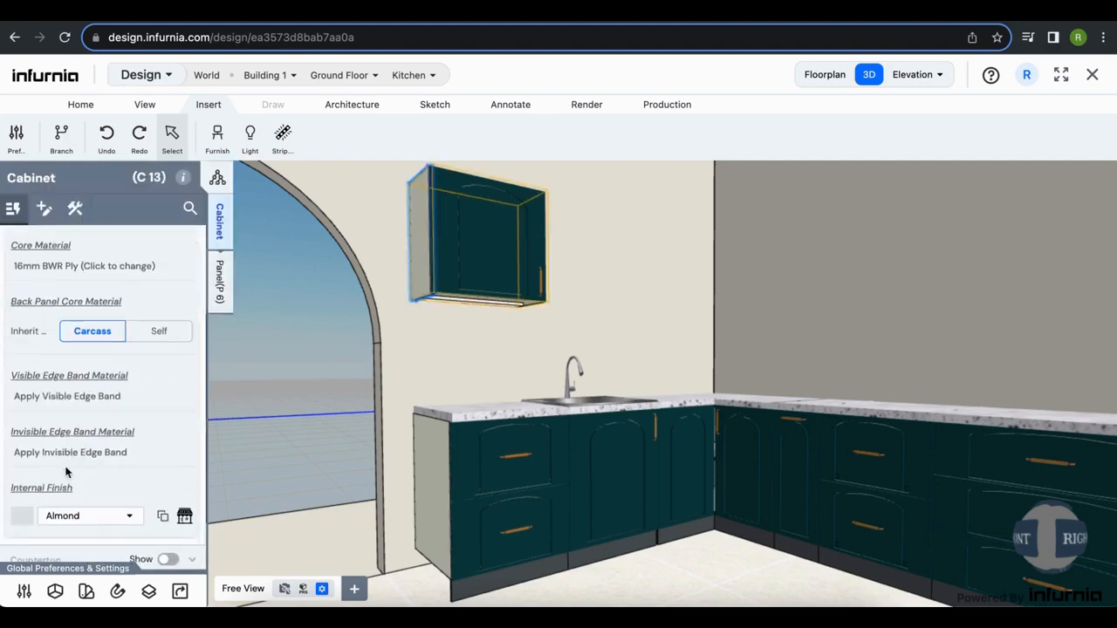
scroll(66, 472, "down", 3)
left_click(61, 494)
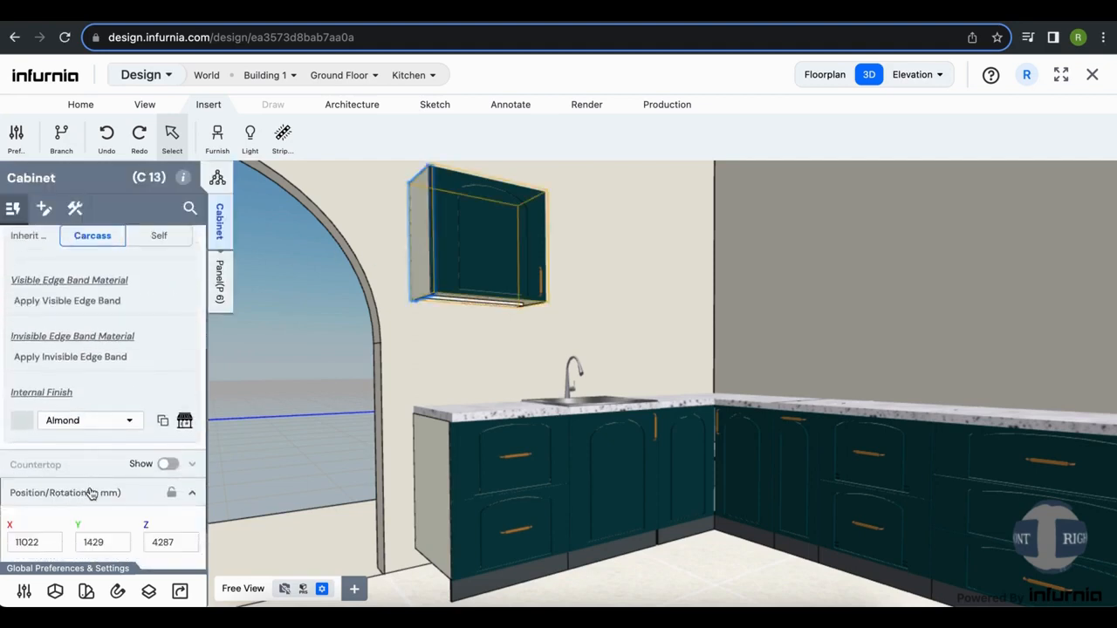
scroll(91, 494, "down", 3)
left_click_drag(107, 456, 79, 455)
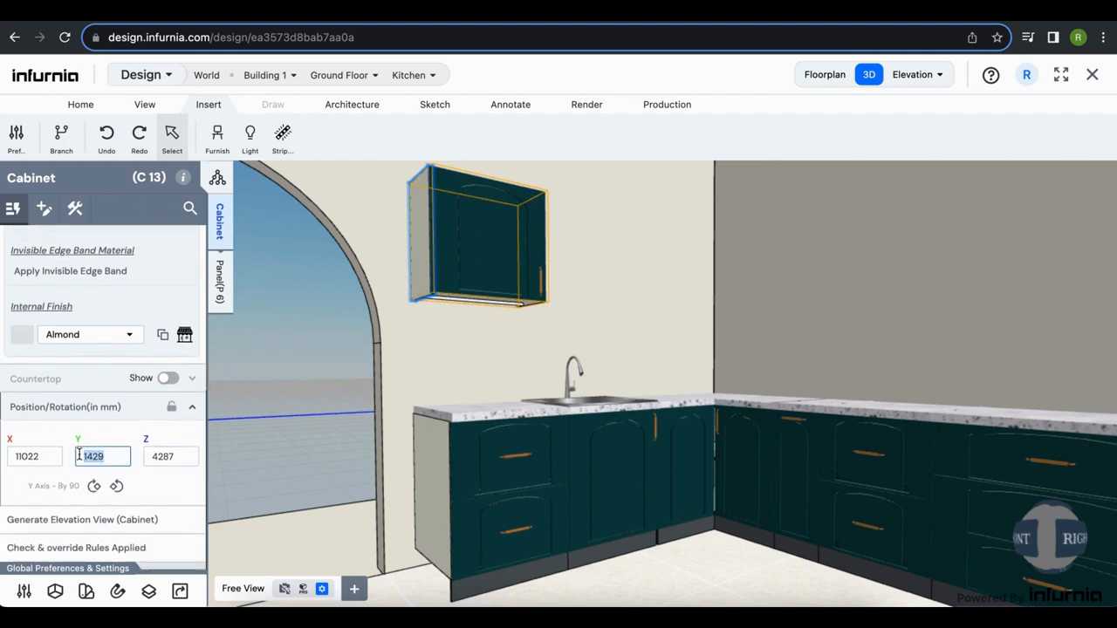
type("1472")
key("Return")
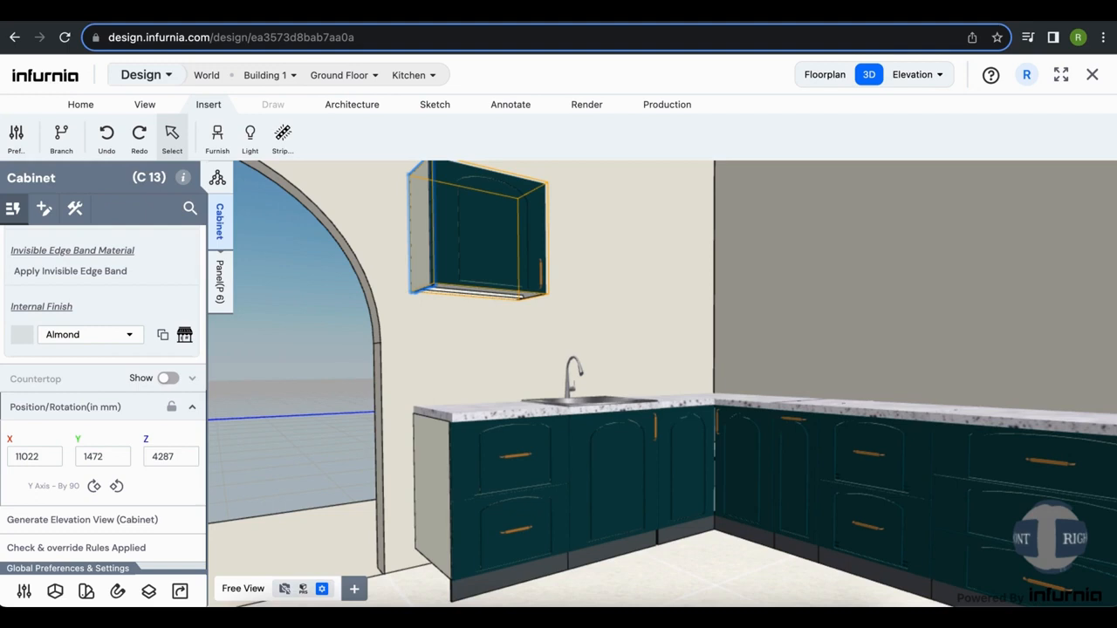
Set the wall unit elevation in the cabinet preferences to 1472 mm.
left_click(24, 594)
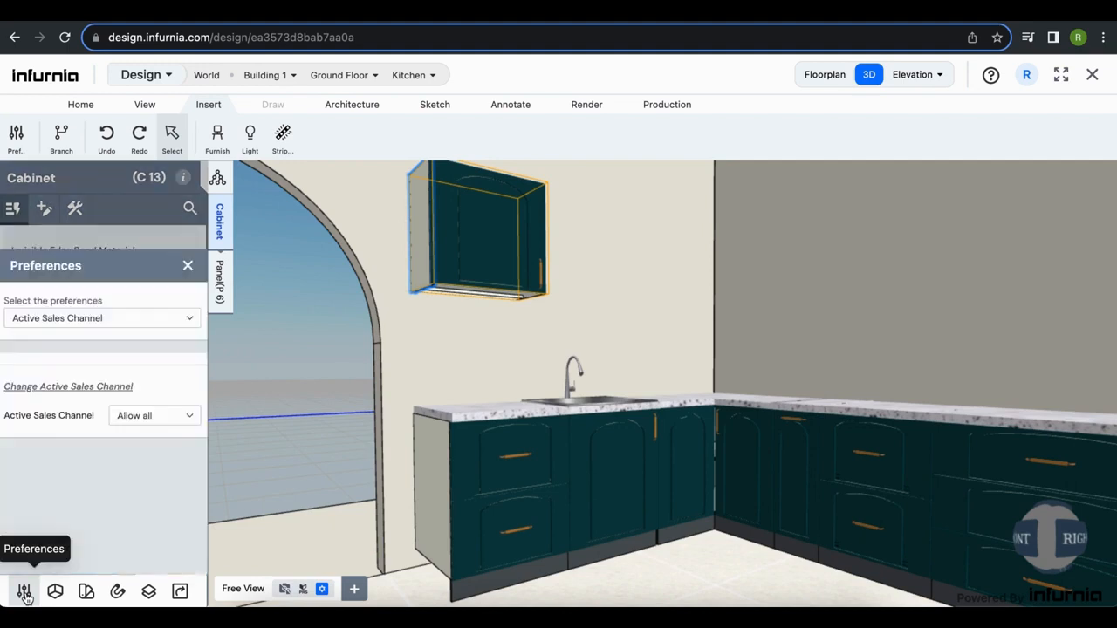
left_click(56, 323)
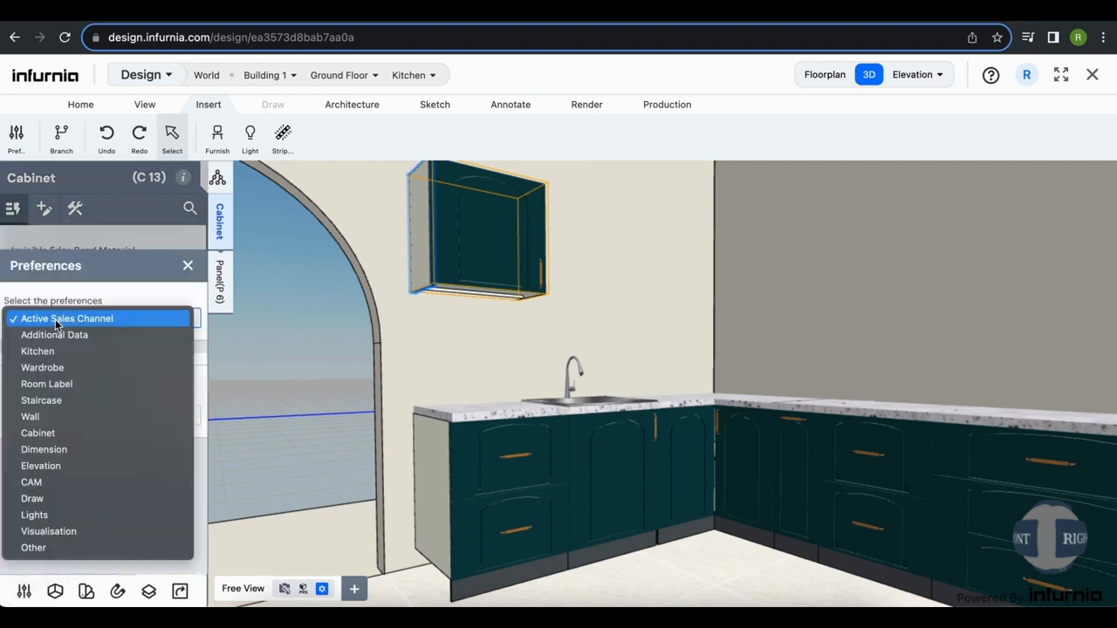
left_click(45, 436)
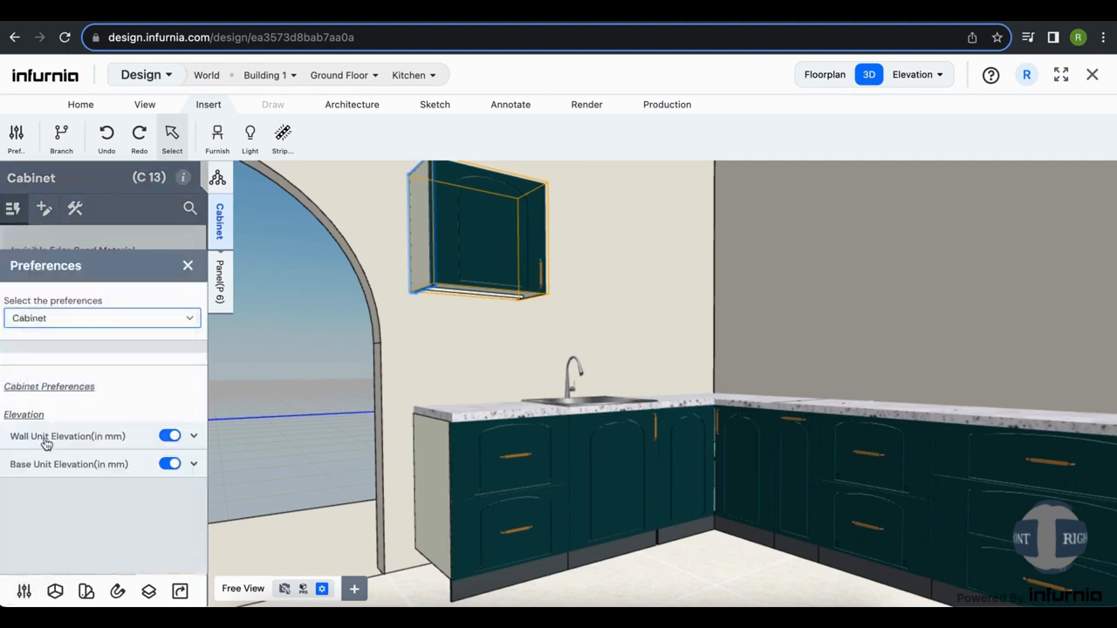
left_click(129, 441)
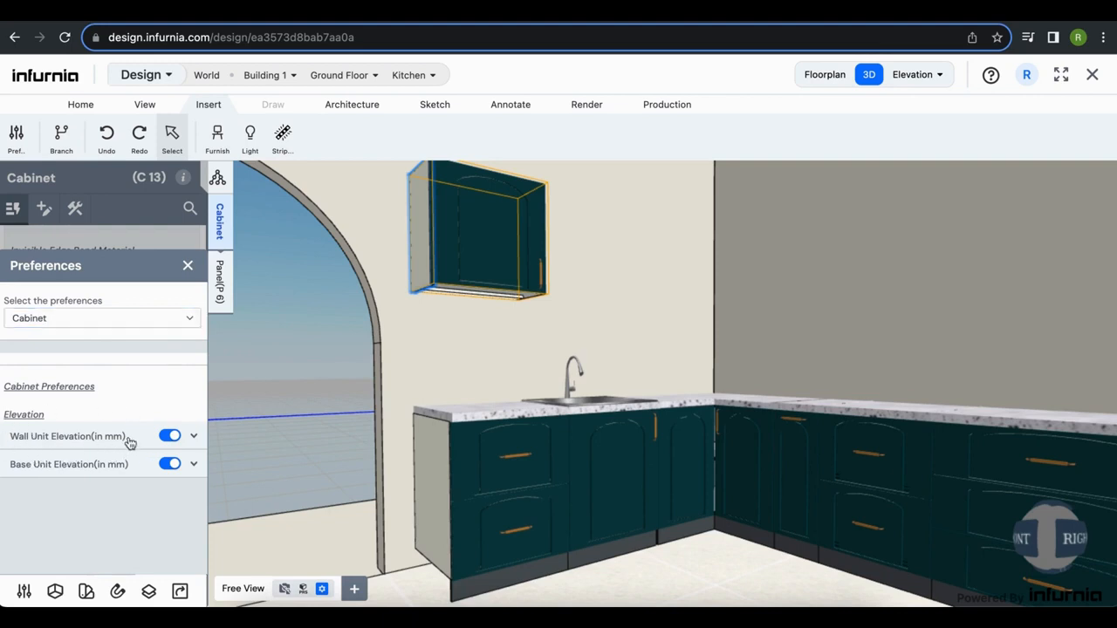
left_click_drag(140, 472, 127, 470)
type("7")
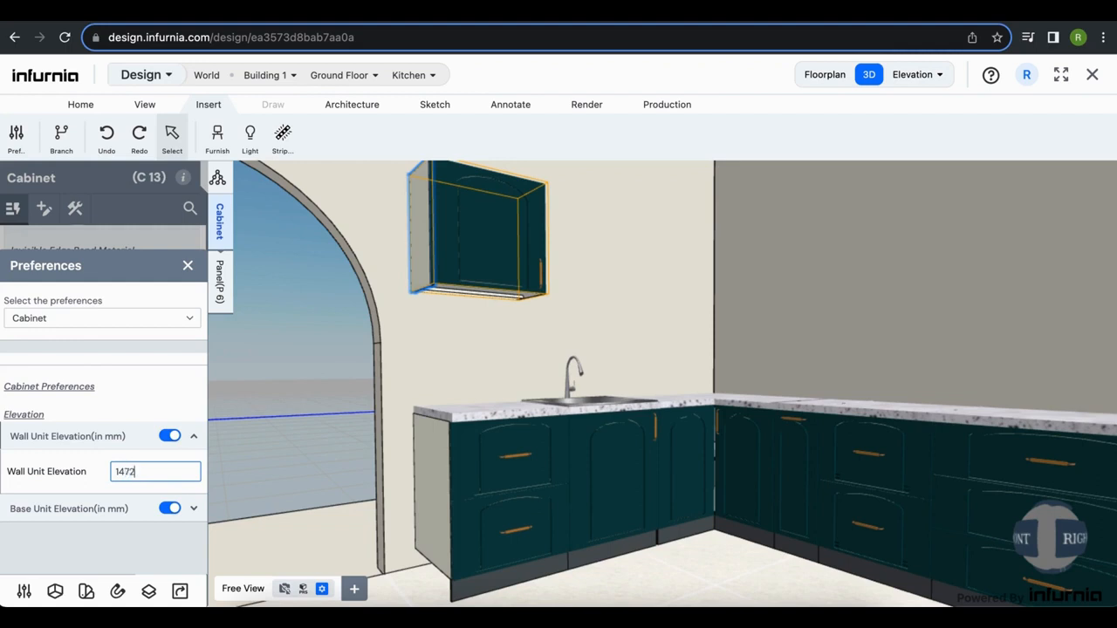
type("2")
key("Return")
Place a lift-up dishrack wall unit above the sink, directly beside the water purifier wall cabinet.
left_click(219, 140)
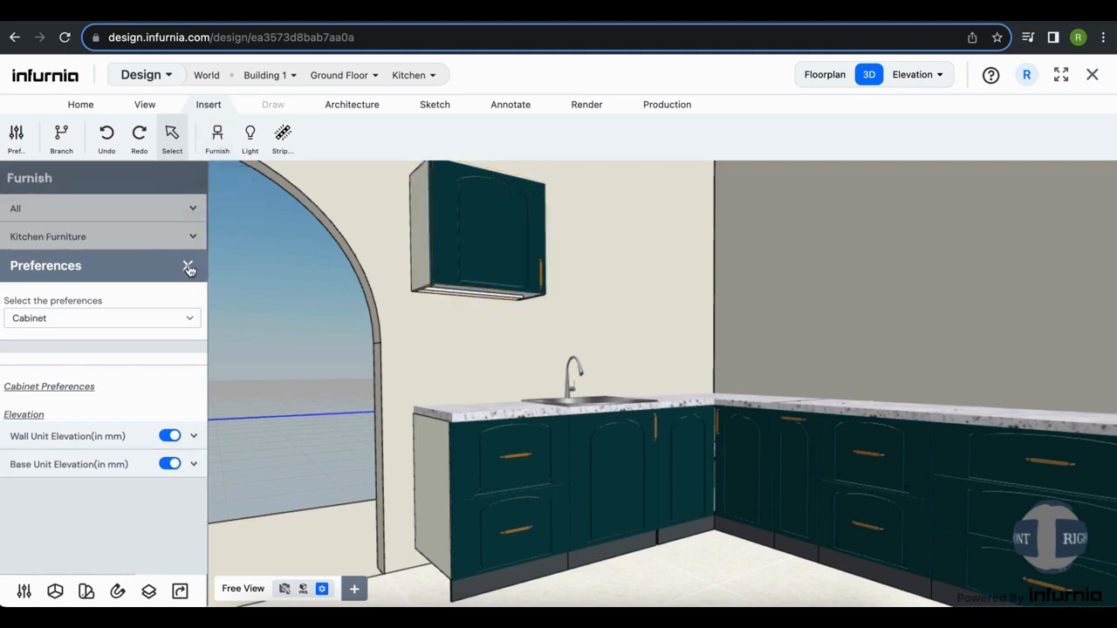
left_click(188, 265)
left_click(98, 244)
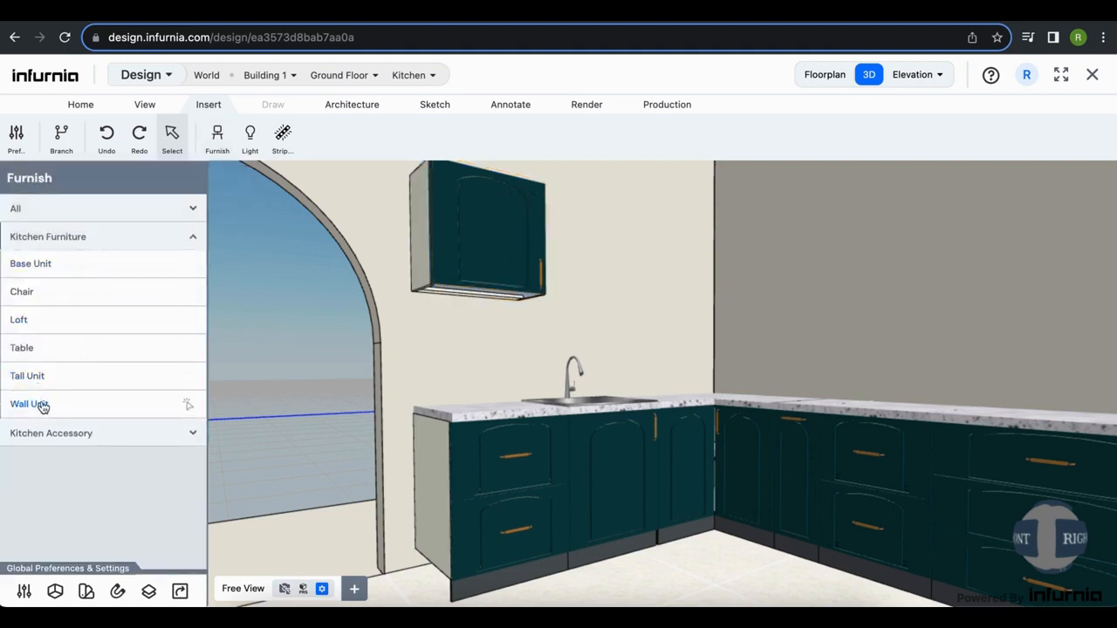
left_click(66, 402)
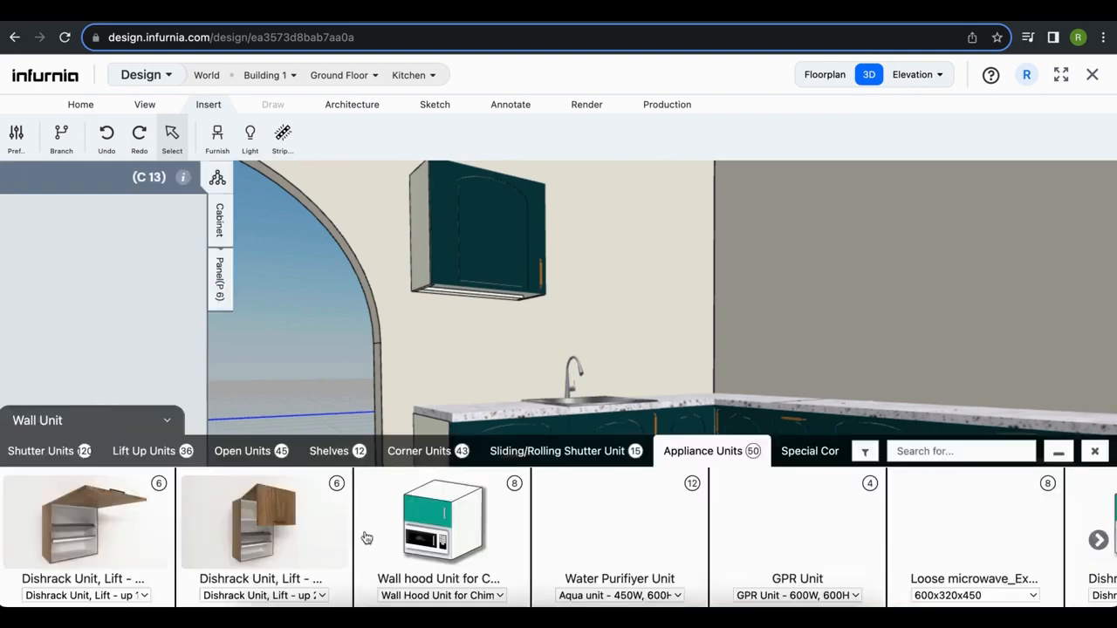
left_click(55, 537)
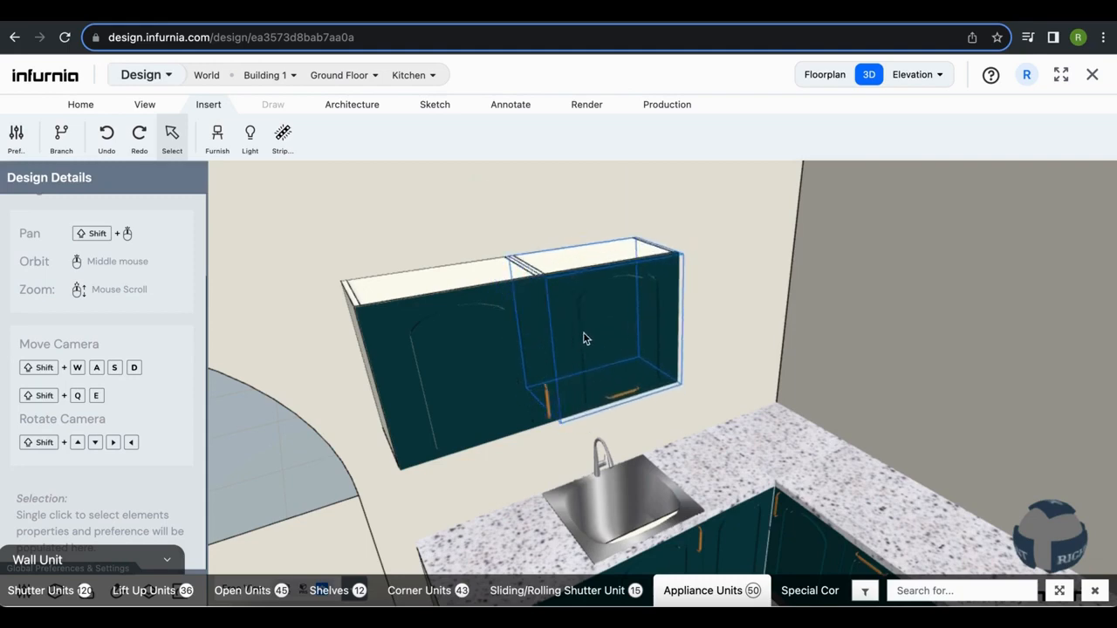
left_click(585, 339)
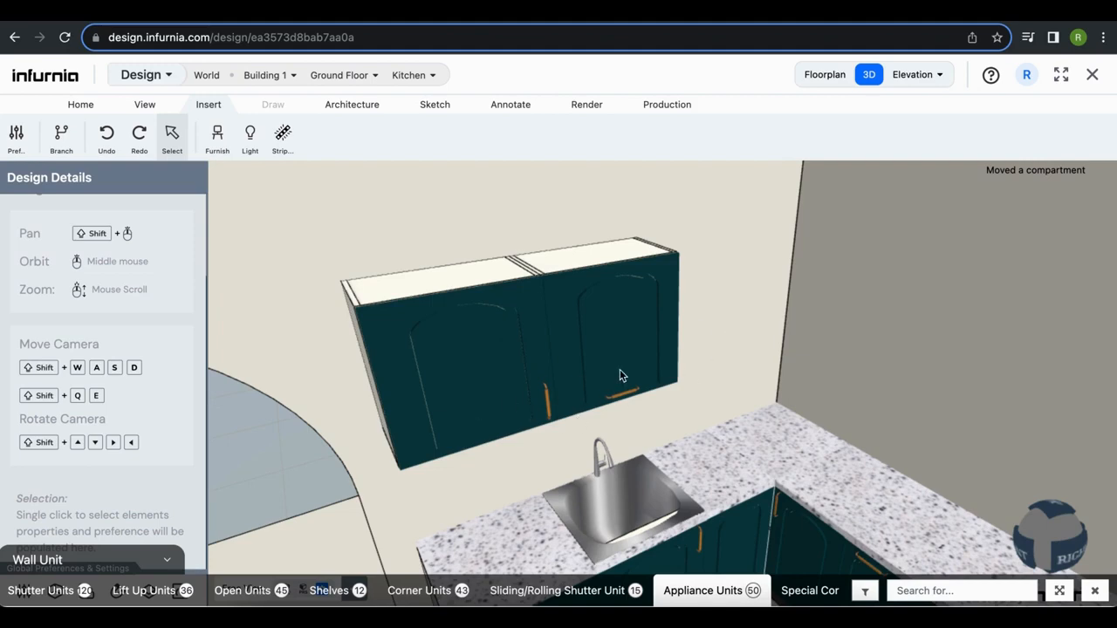
scroll(620, 375, "down", 5)
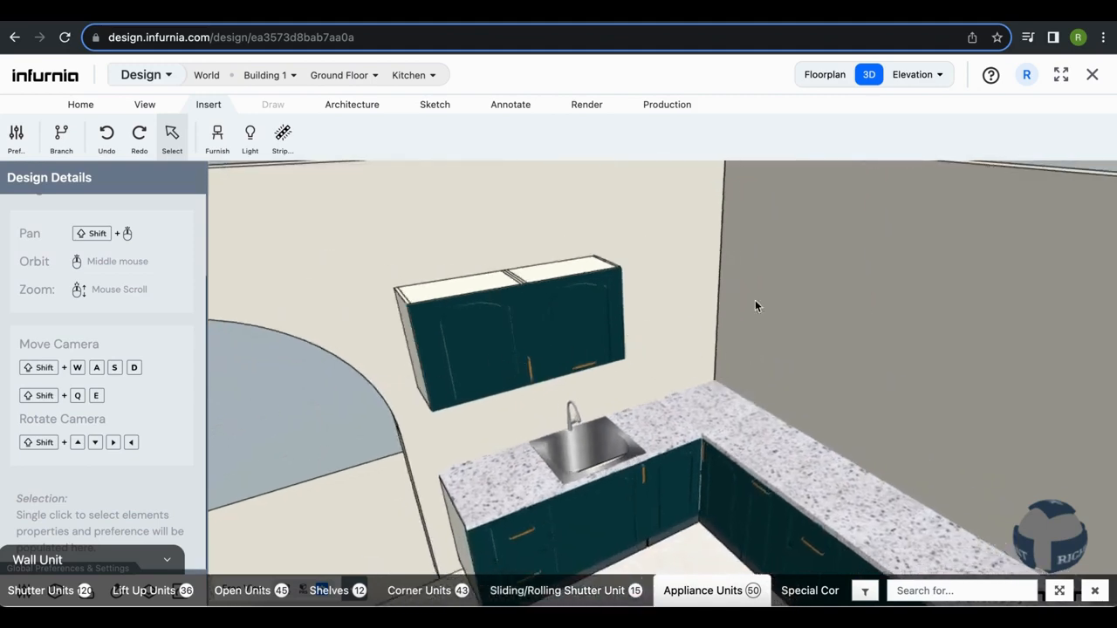
Copy wall cabinet C 15 in the floor plan, rotate the copy 90°, and place it on the back wall beside corner unit C 16.
left_click(827, 79)
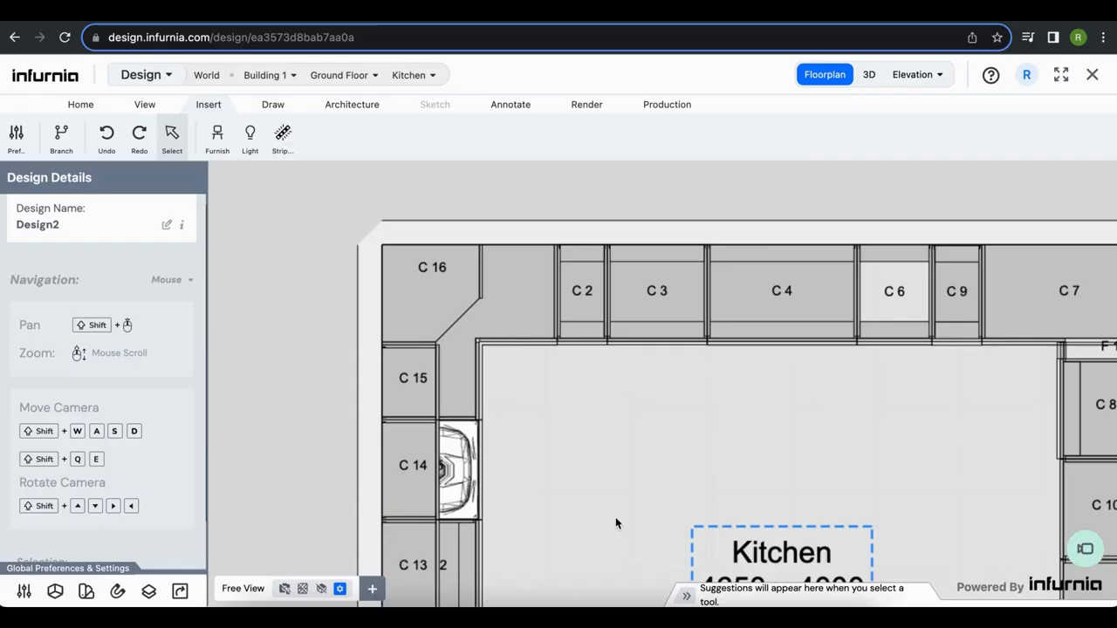
left_click(414, 406)
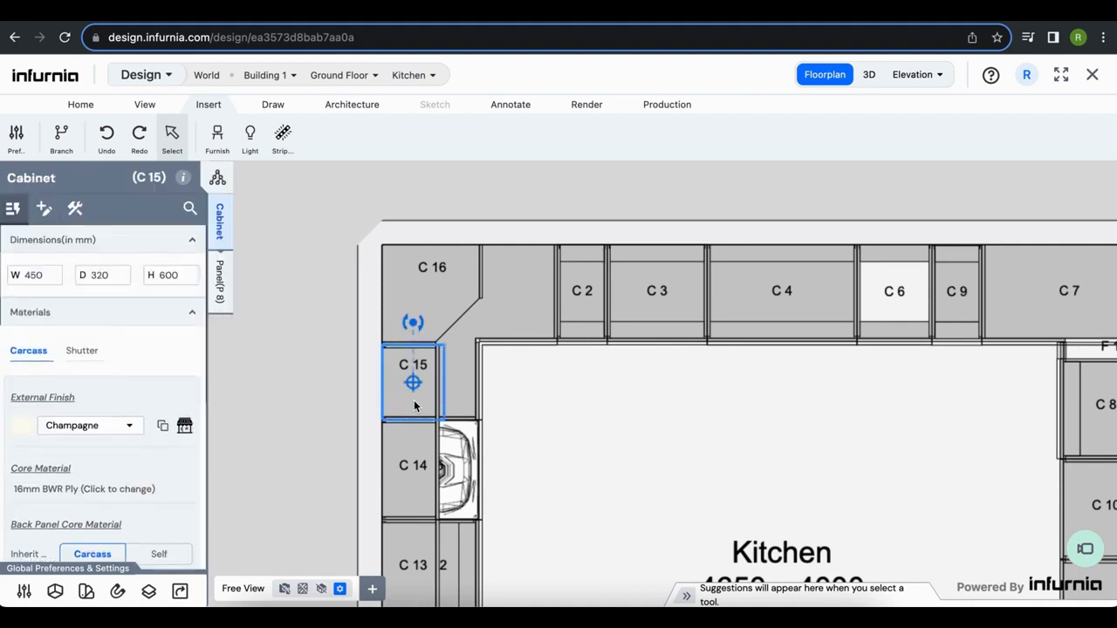
key("ctrl+c")
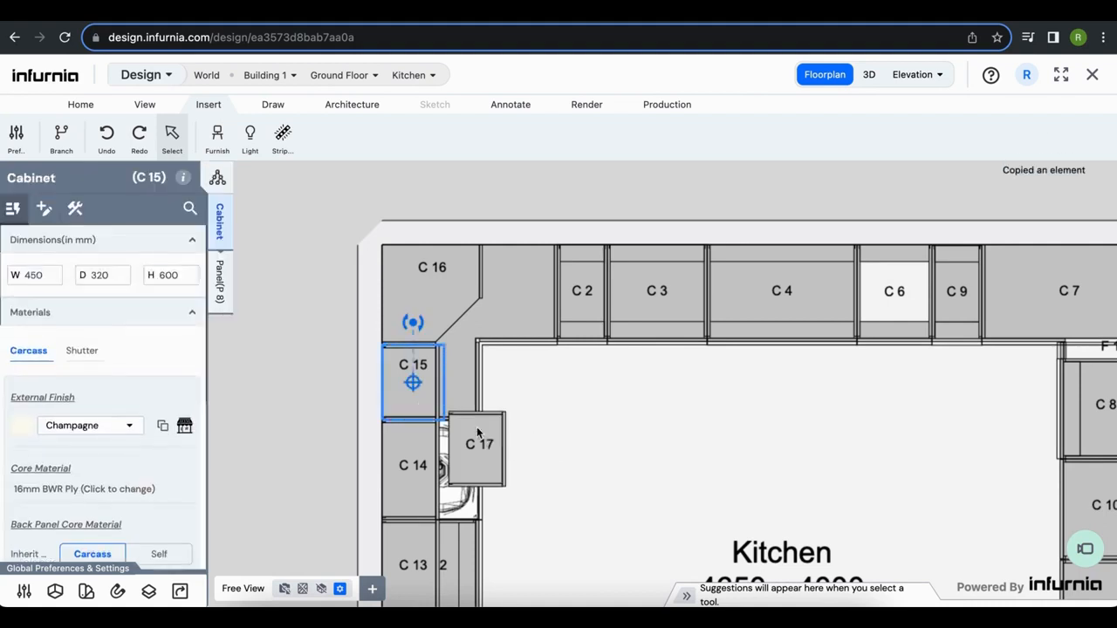
left_click(482, 432)
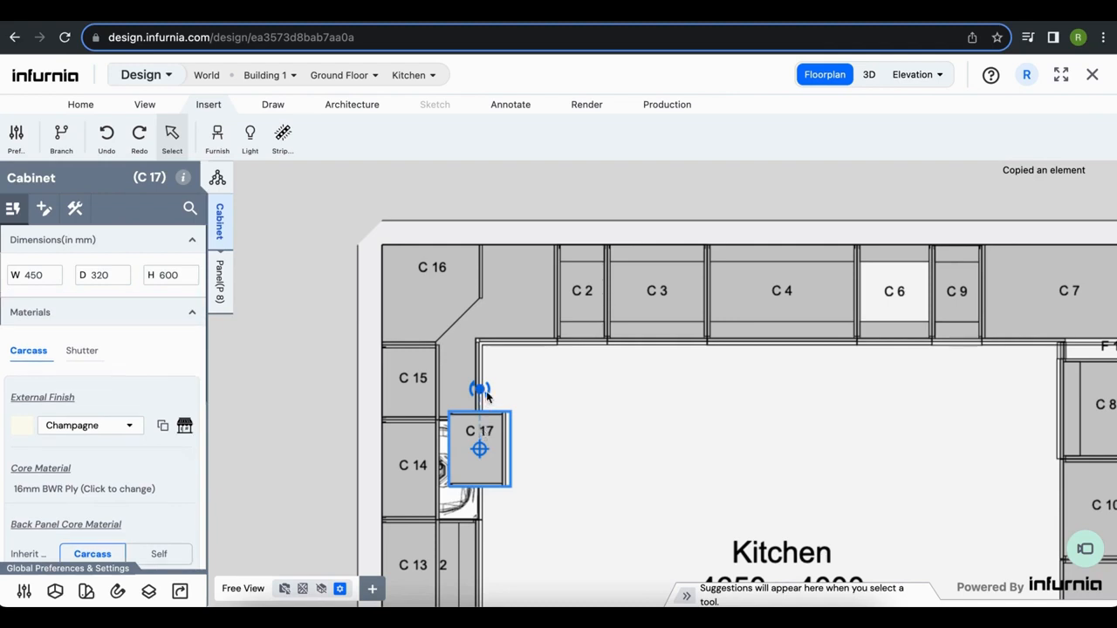
left_click_drag(480, 392, 539, 450)
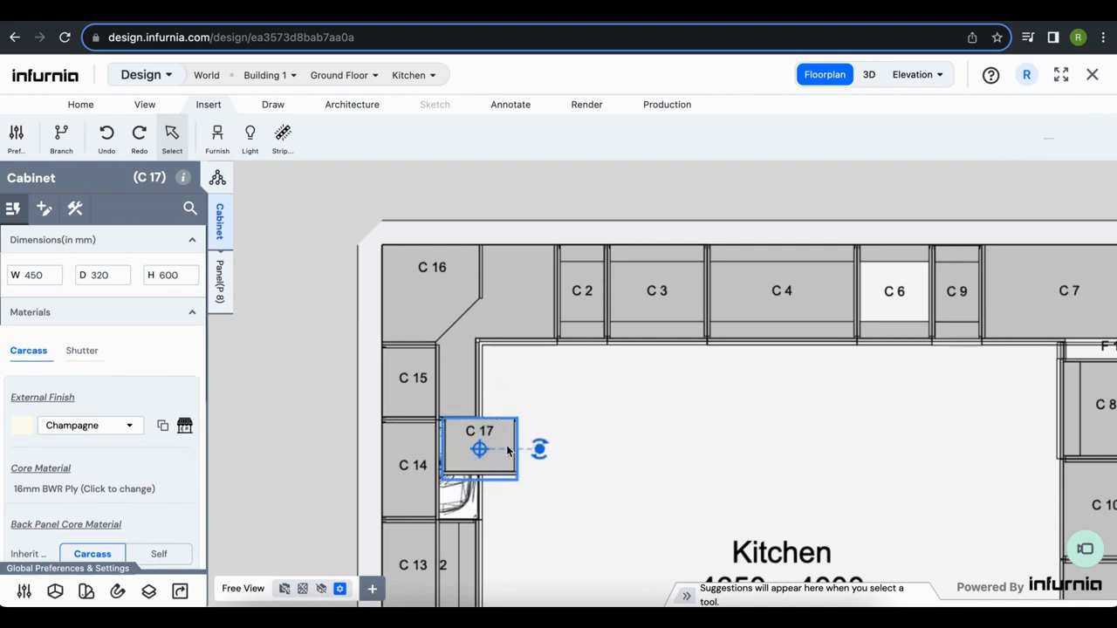
left_click(519, 253)
left_click(869, 75)
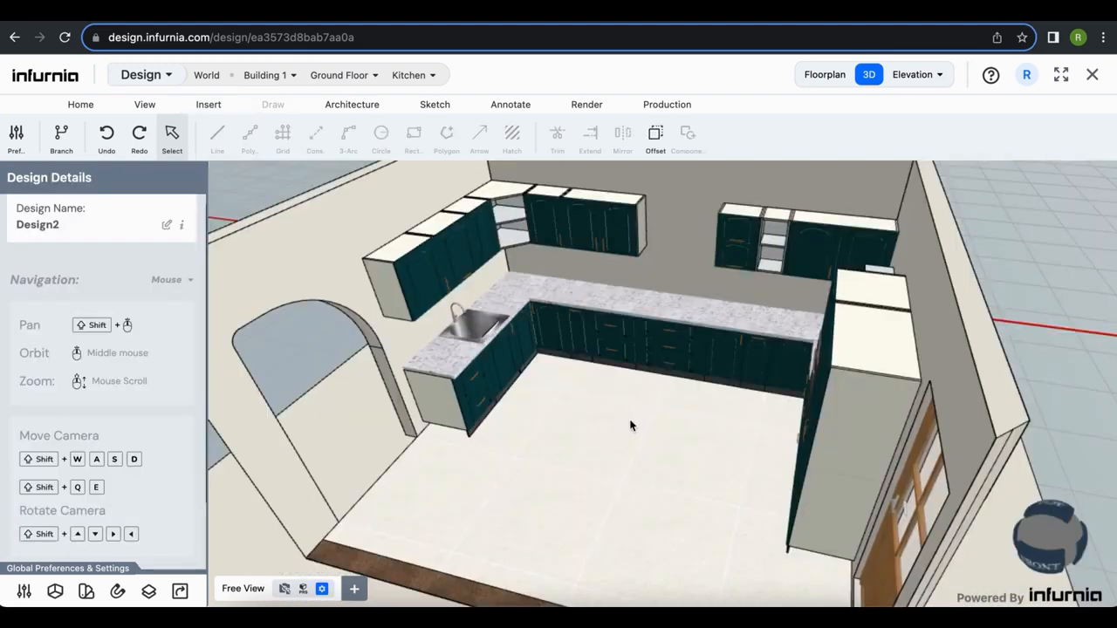
scroll(631, 424, "up", 2)
middle_click_drag(648, 437, 667, 472, "shift")
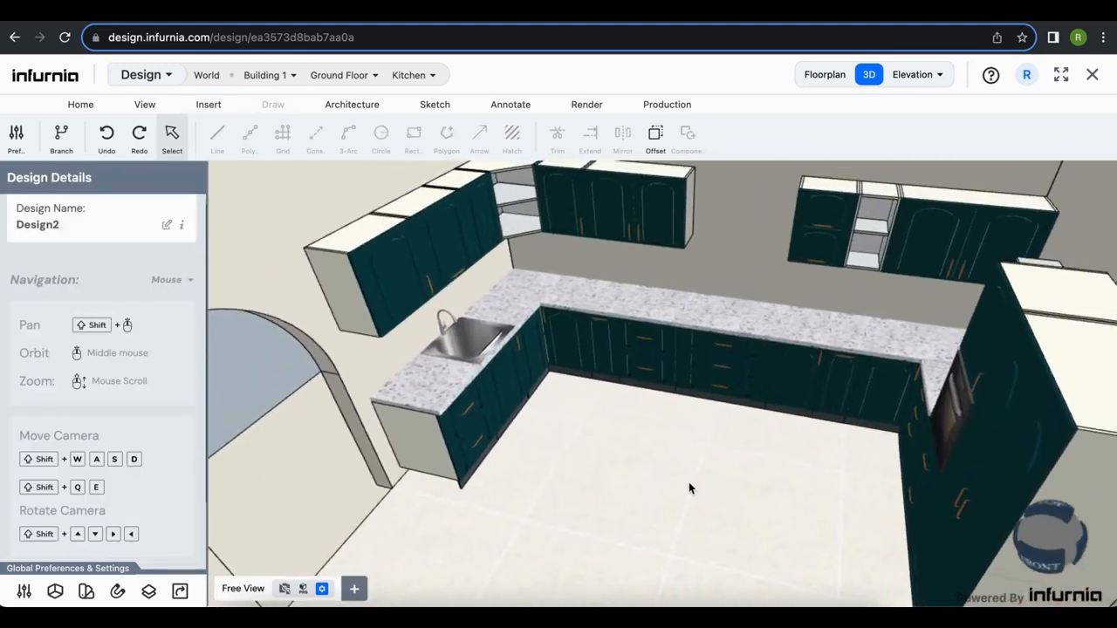
scroll(689, 482, "down", 2)
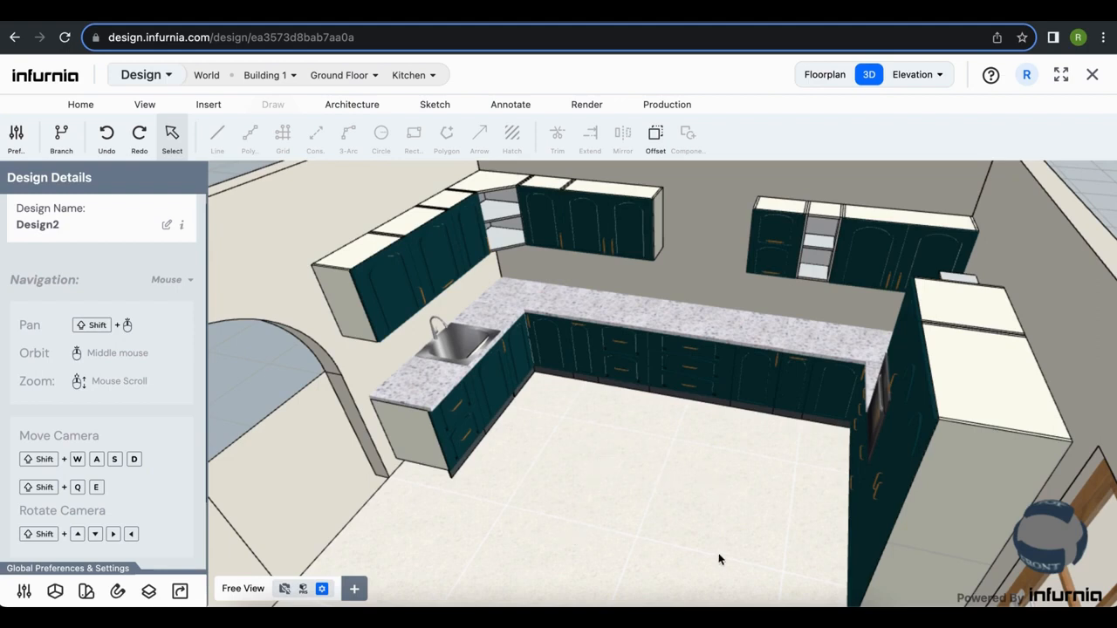
Draw a horizontal guide line across the kitchen floor plan from the front corner of the base cabinet at C 13's end.
left_click(812, 78)
scroll(494, 467, "up", 1)
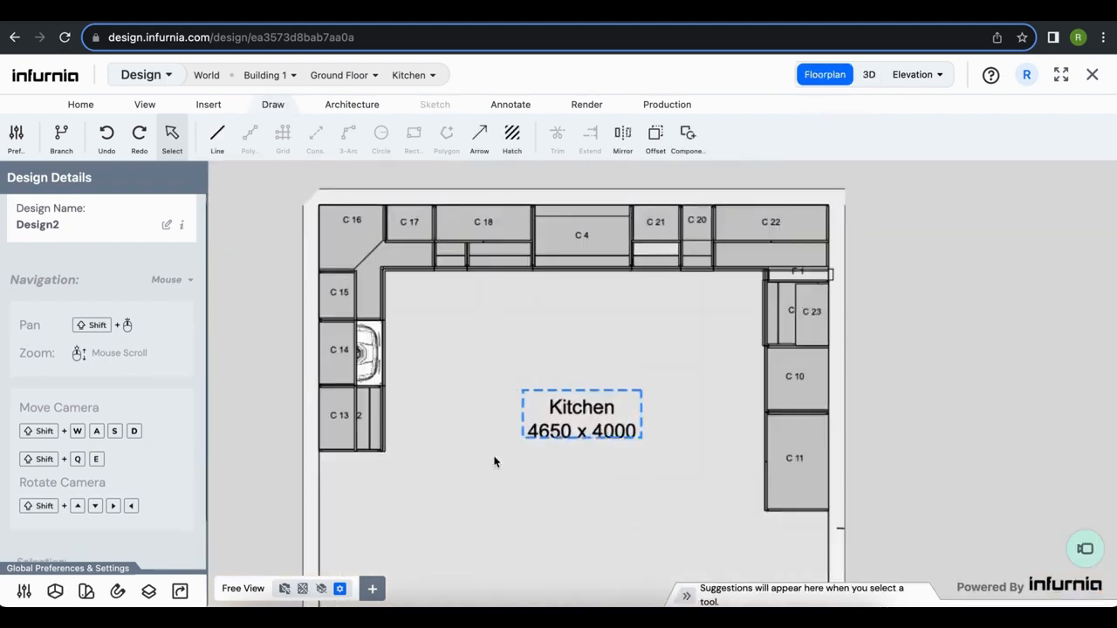
left_click(369, 452)
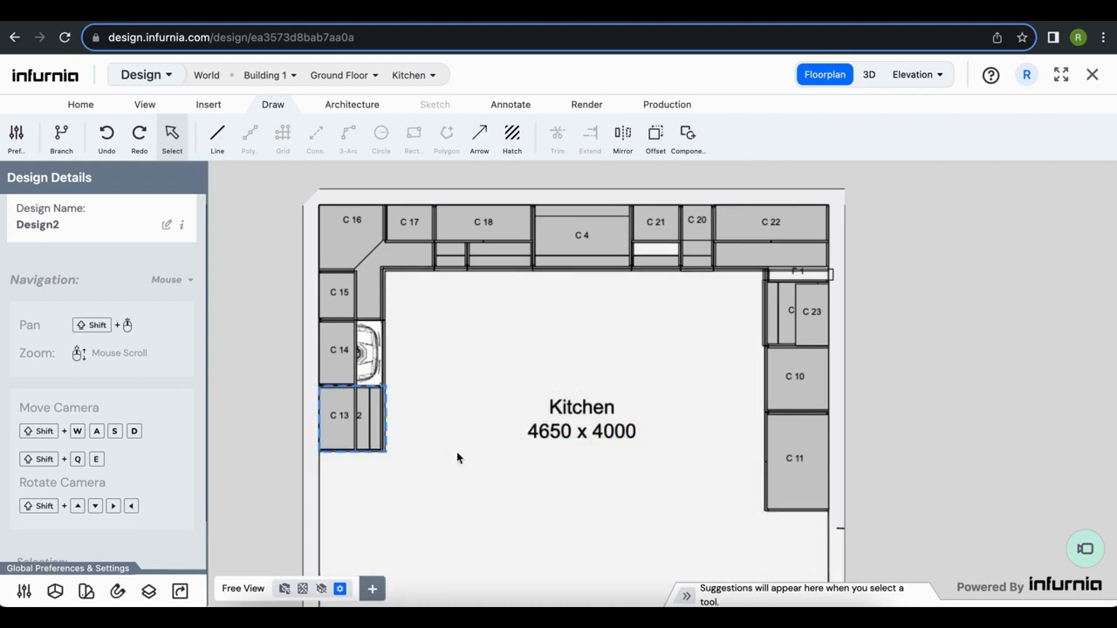
left_click(218, 147)
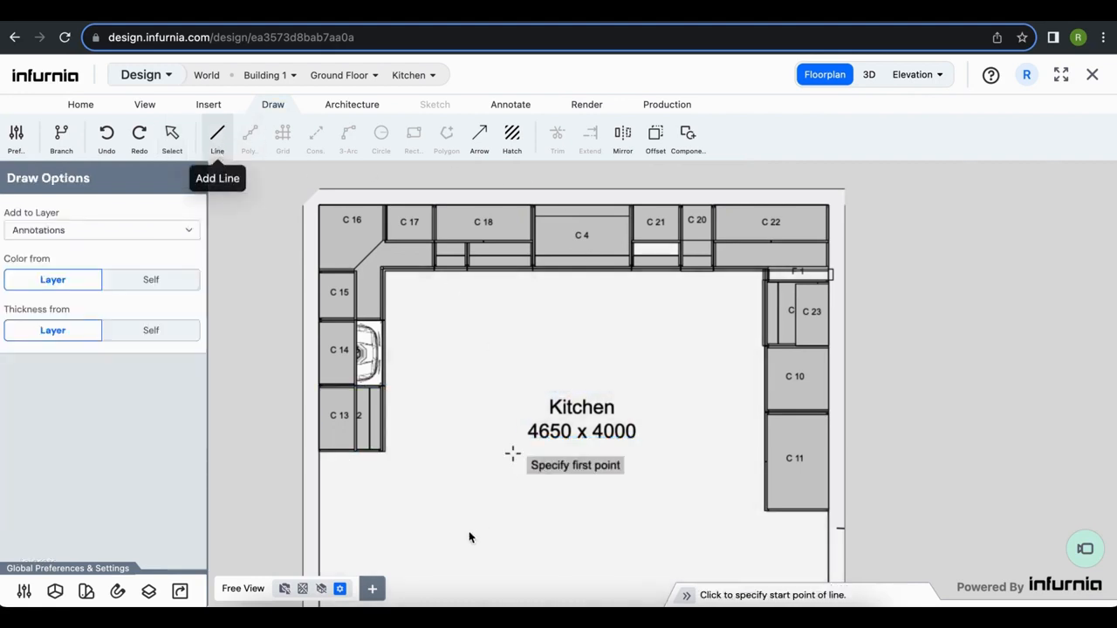
left_click(381, 452)
left_click(727, 452)
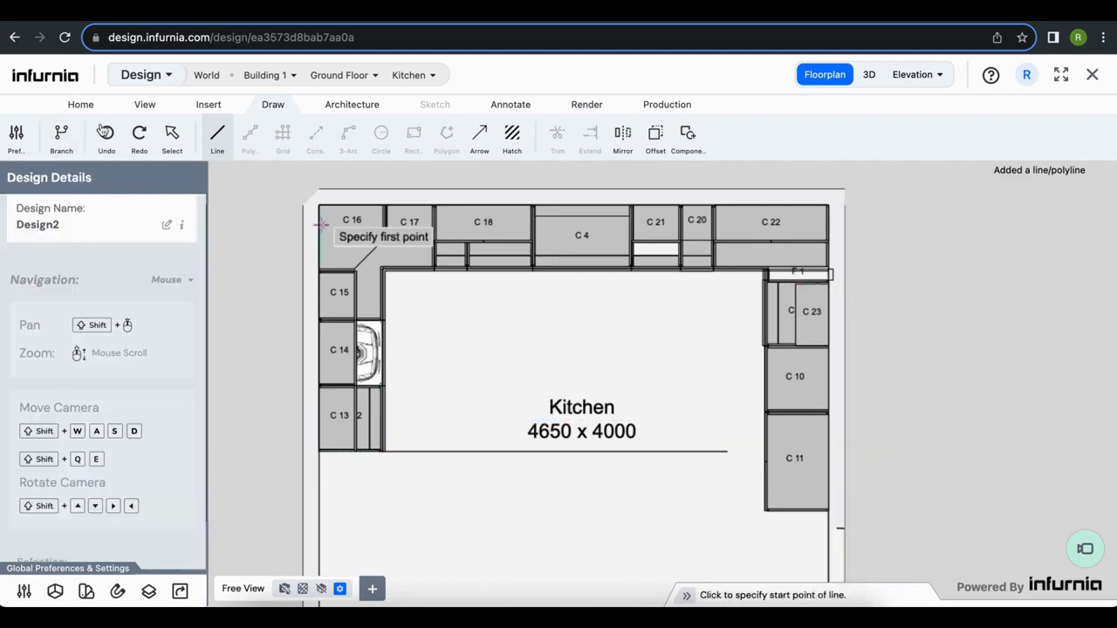
Place a 450 mm wide drawer base unit on the horizontal guide line and rotate it 180° to face the back wall.
left_click(208, 104)
left_click(218, 138)
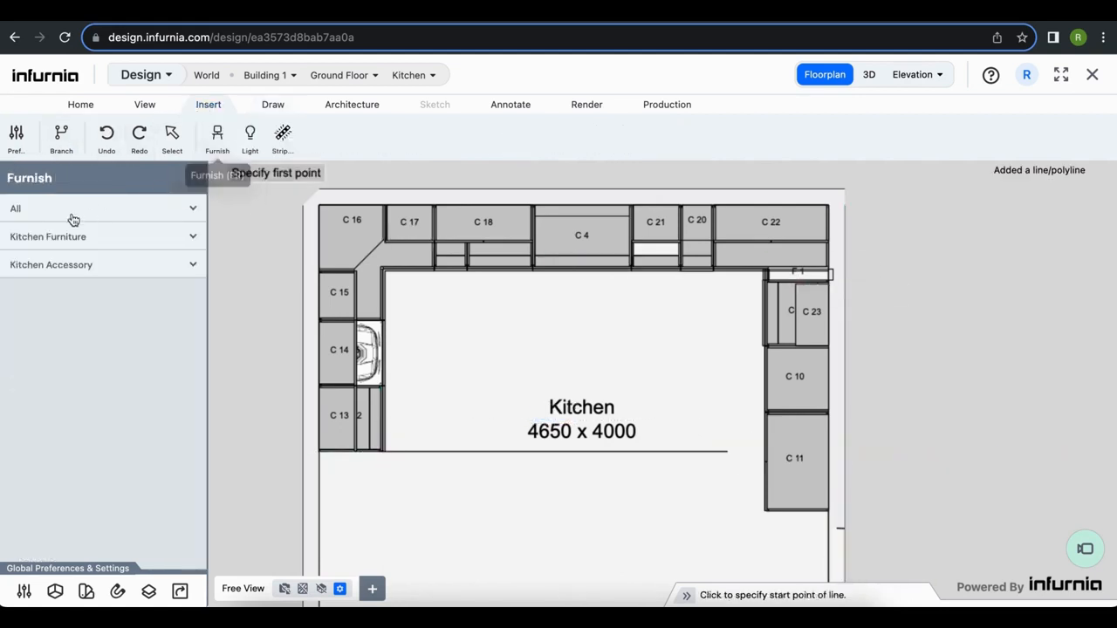
left_click(52, 239)
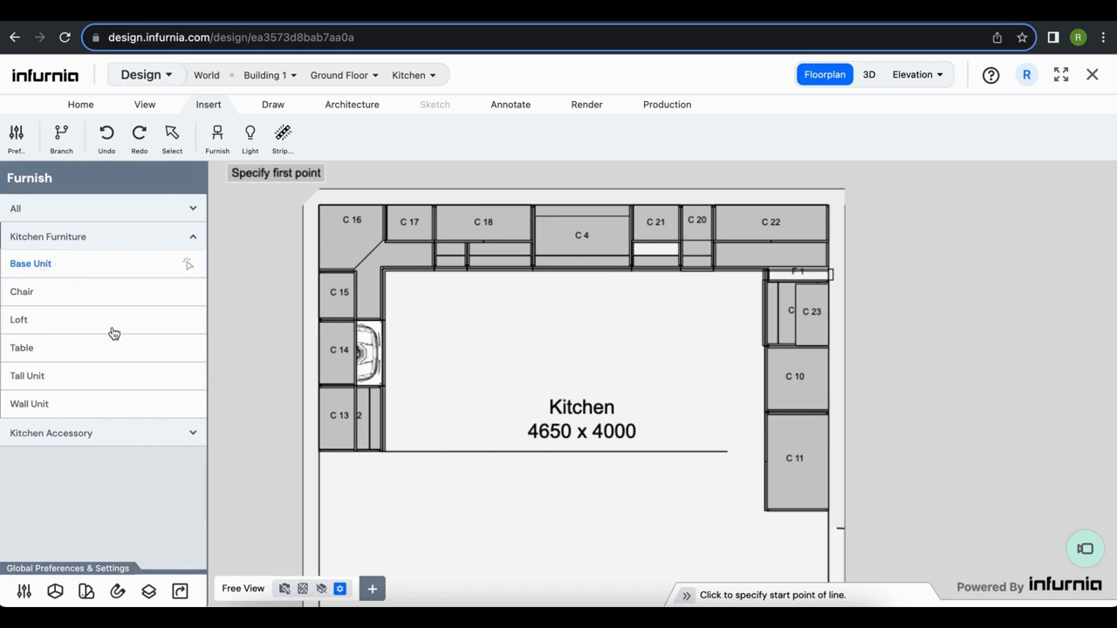
left_click(145, 452)
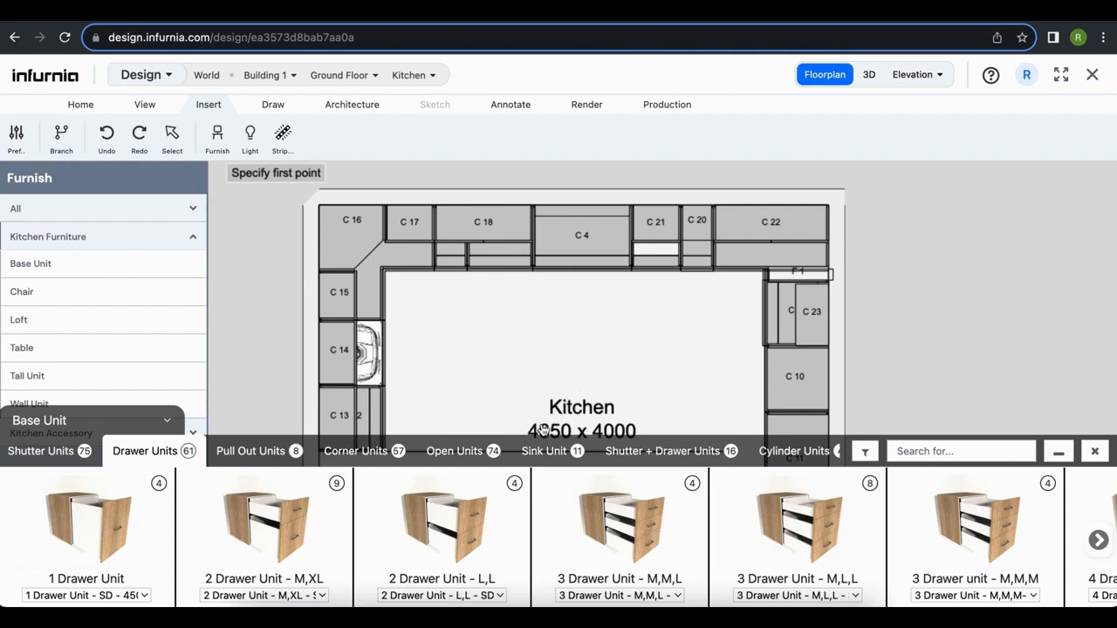
key("Escape")
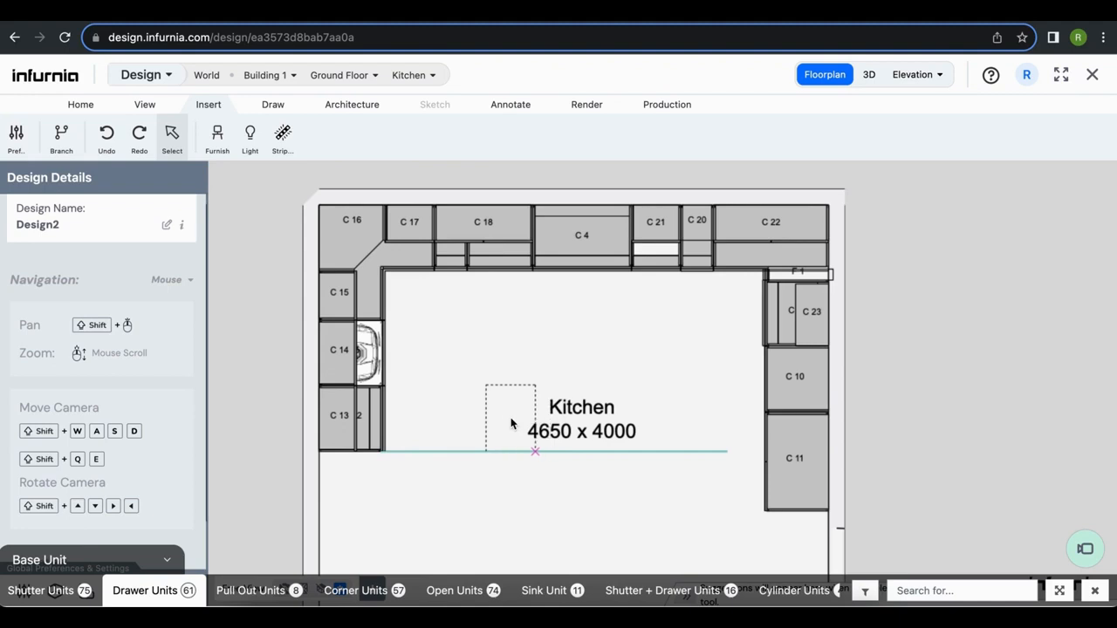
left_click(511, 417)
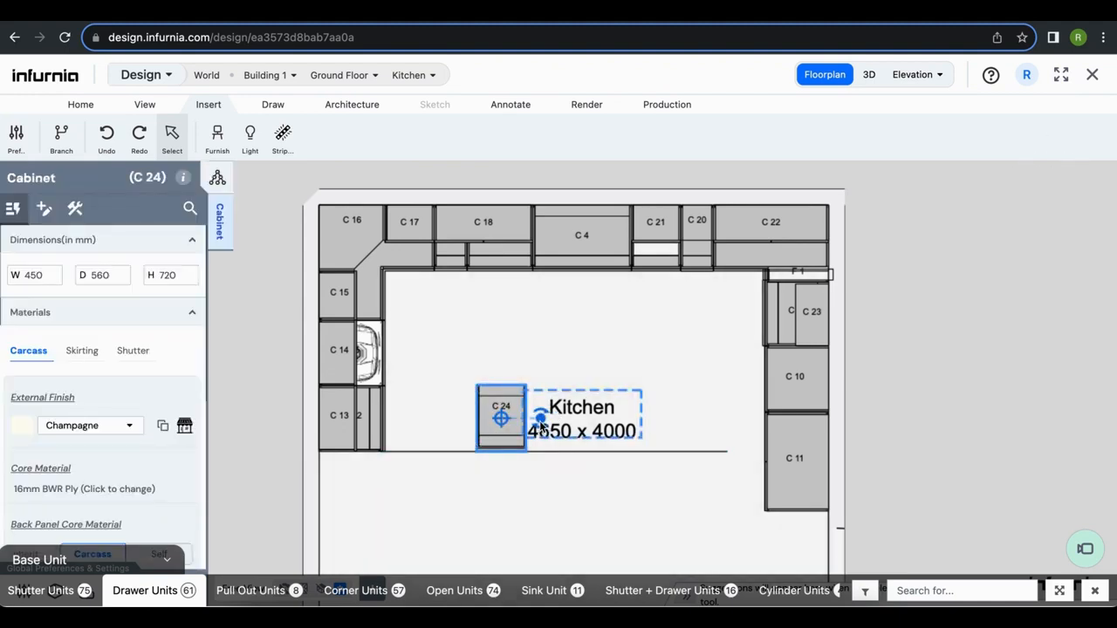
left_click_drag(539, 421, 442, 426)
Draw a vertical guide line from the front corner of cabinet C 4 straight across the horizontal guide line.
scroll(444, 386, "up", 5)
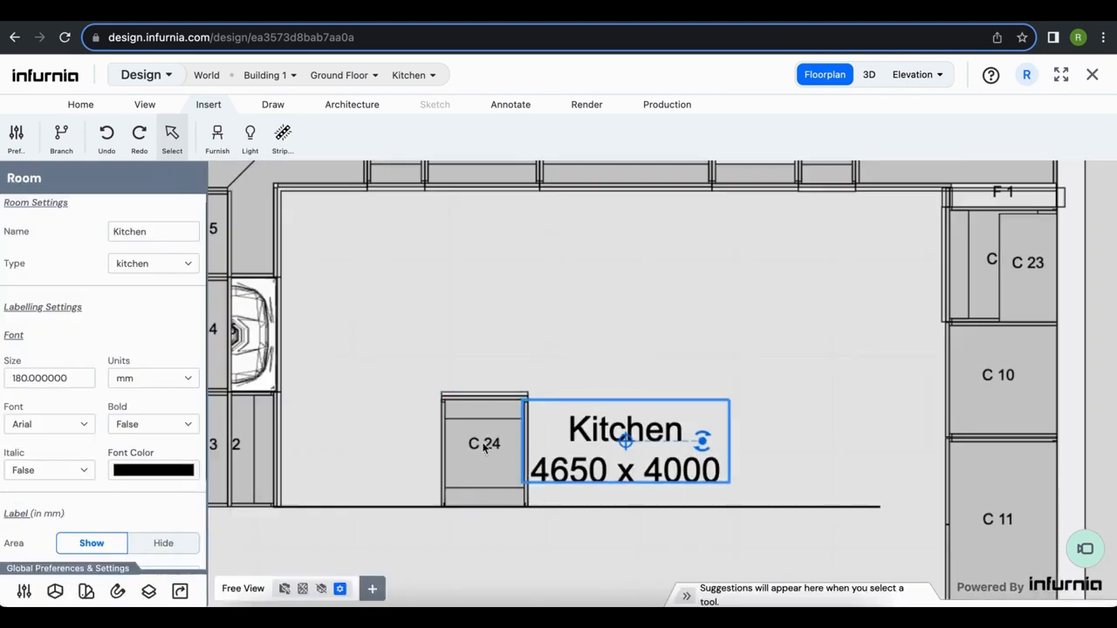
scroll(486, 441, "down", 2)
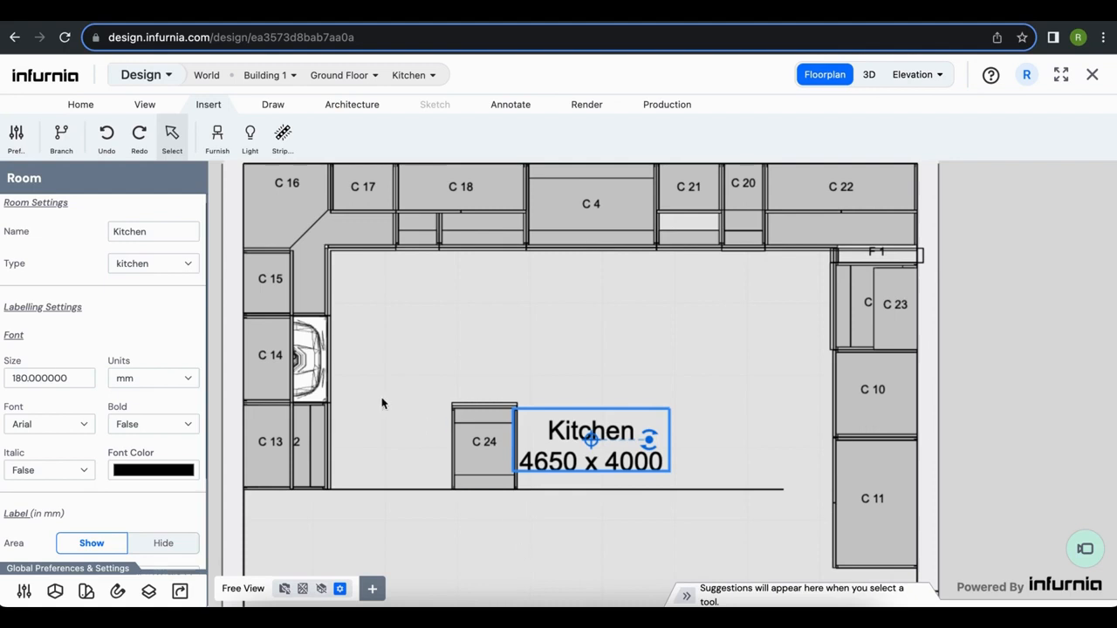
left_click(272, 104)
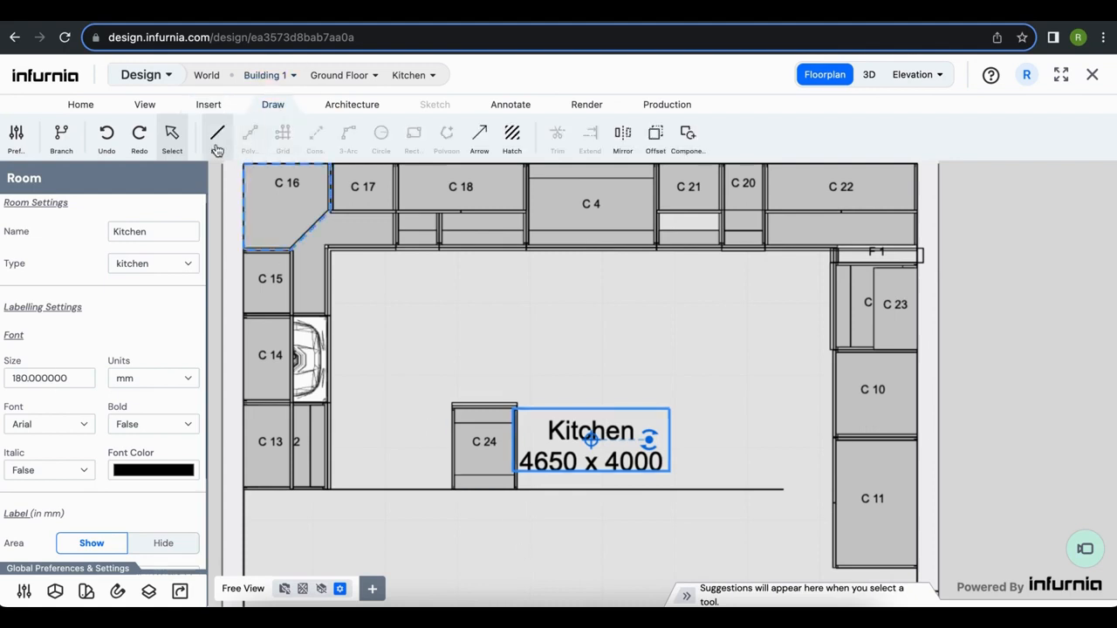
left_click(217, 140)
scroll(524, 252, "up", 3)
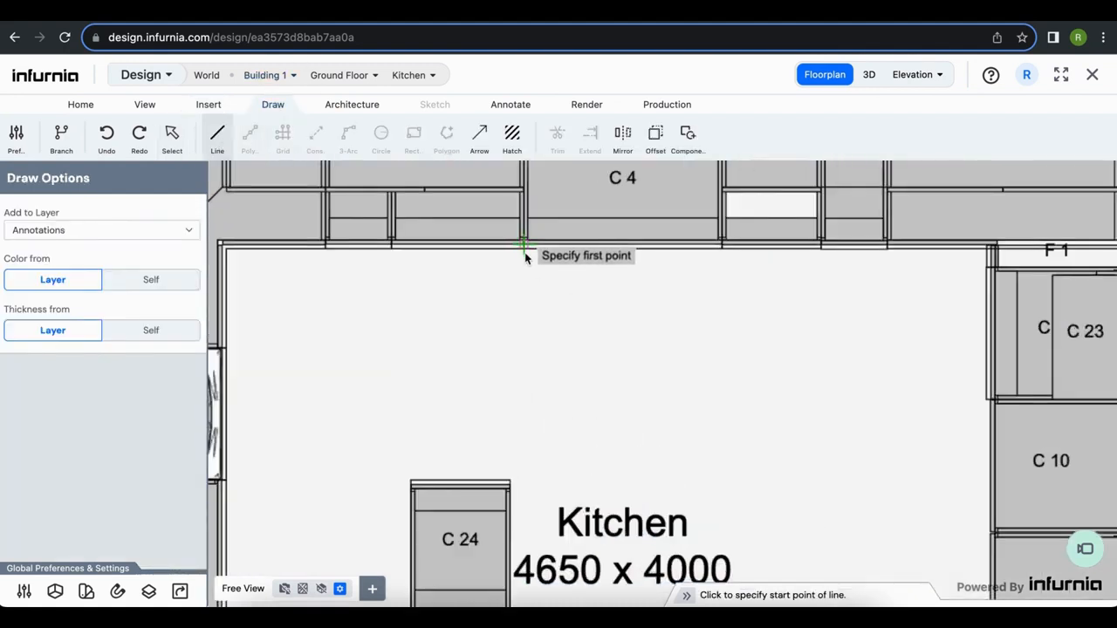
left_click(524, 252)
scroll(546, 501, "down", 5)
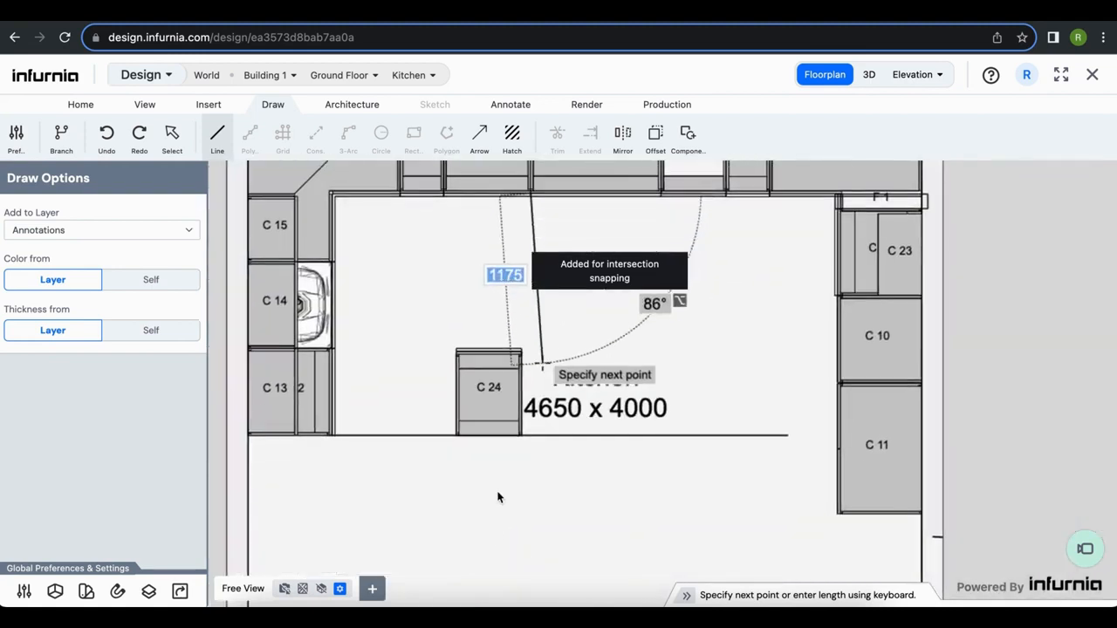
left_click(531, 556)
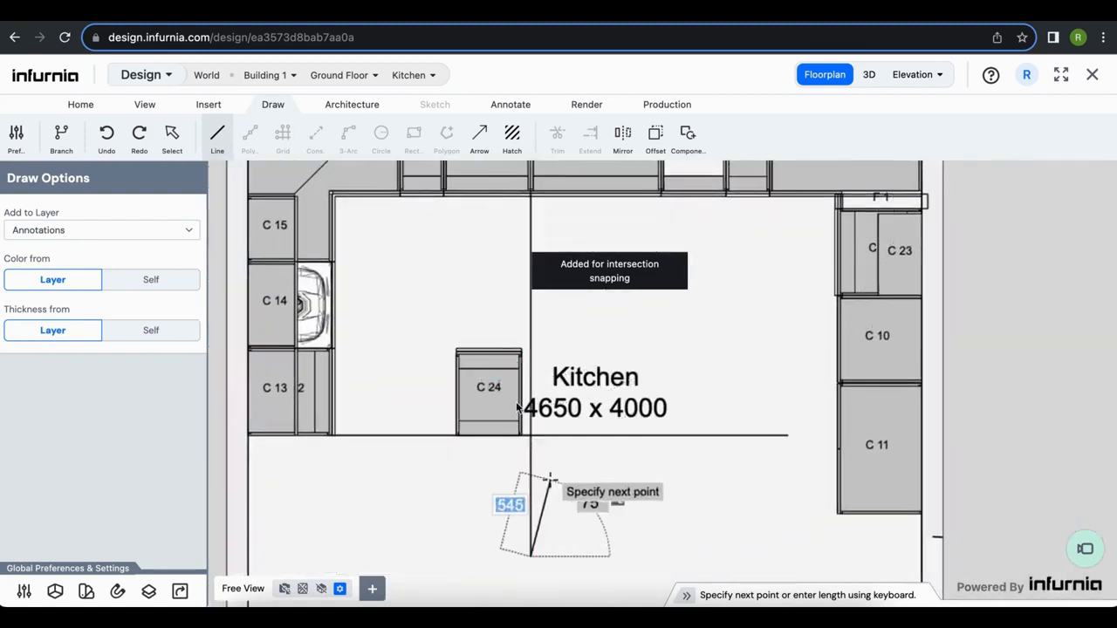
key("Escape")
scroll(517, 407, "up", 2)
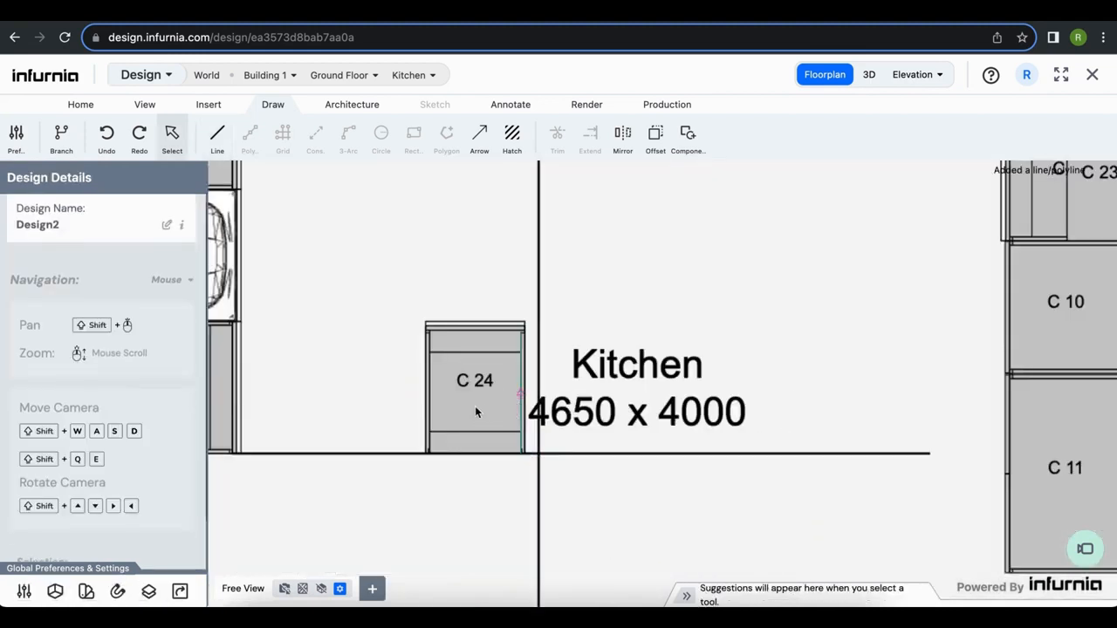
Move drawer unit C 24 against the vertical guide line and complete the island row with a 900 mm and a 450 mm base unit.
left_click(496, 419)
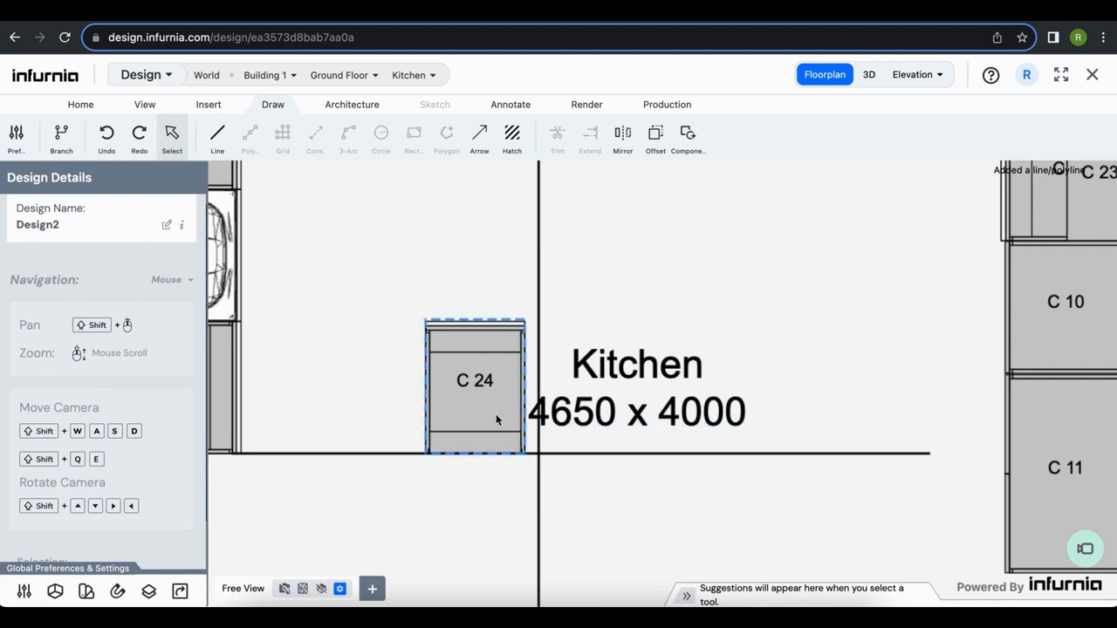
scroll(511, 442, "up", 1)
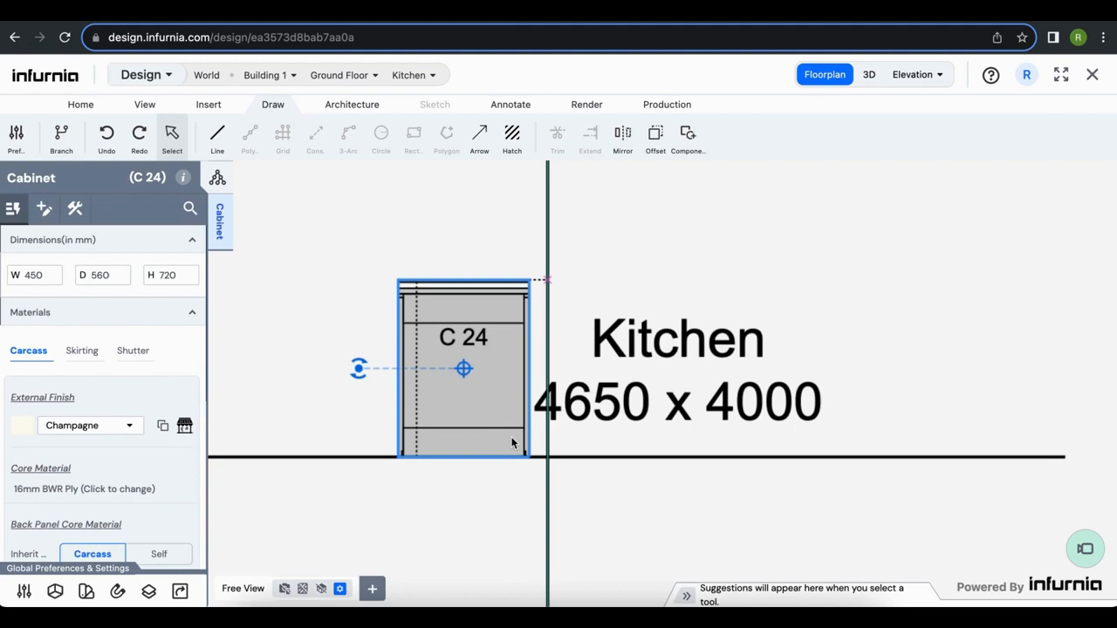
left_click_drag(513, 444, 516, 443)
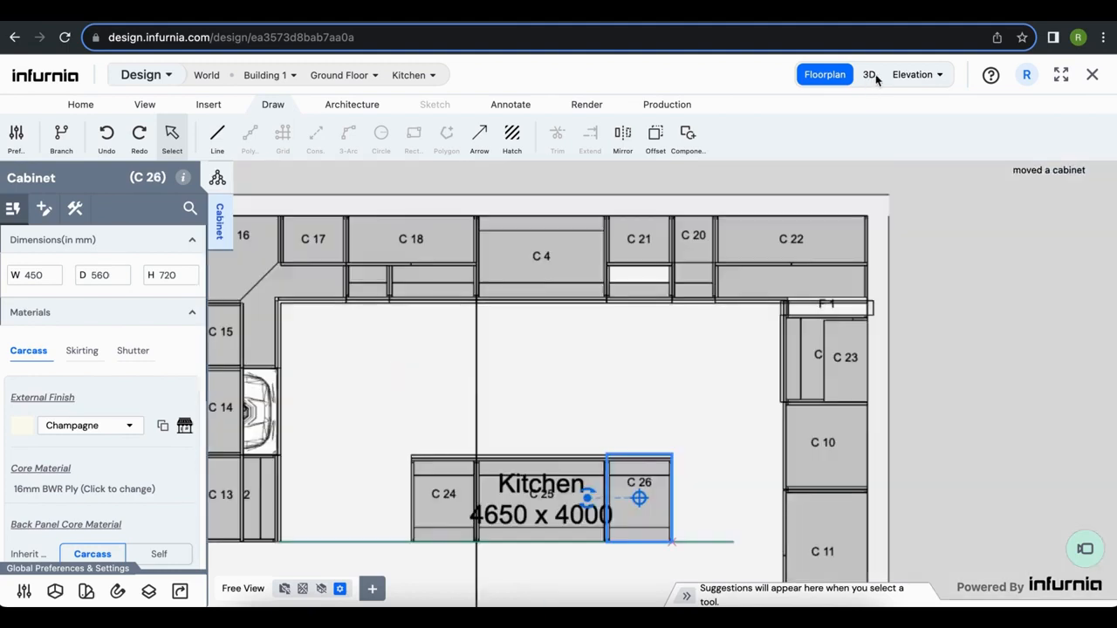
Switch to the 3D view and set the back countertop extension of island cabinet C 24 to 200 mm.
left_click(869, 75)
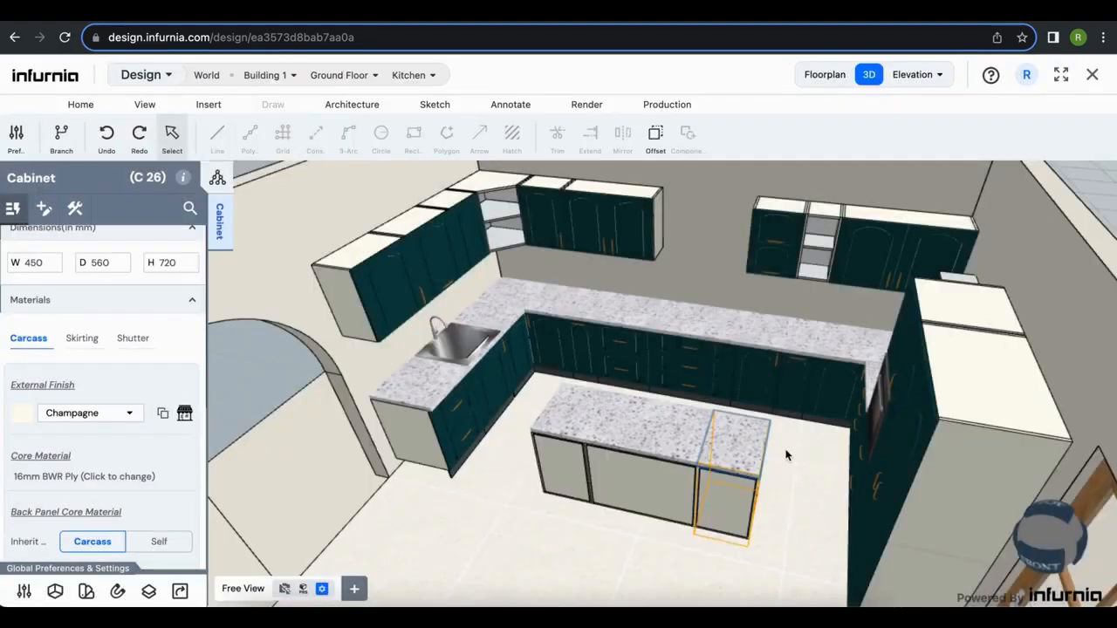
middle_click_drag(786, 453, 925, 522)
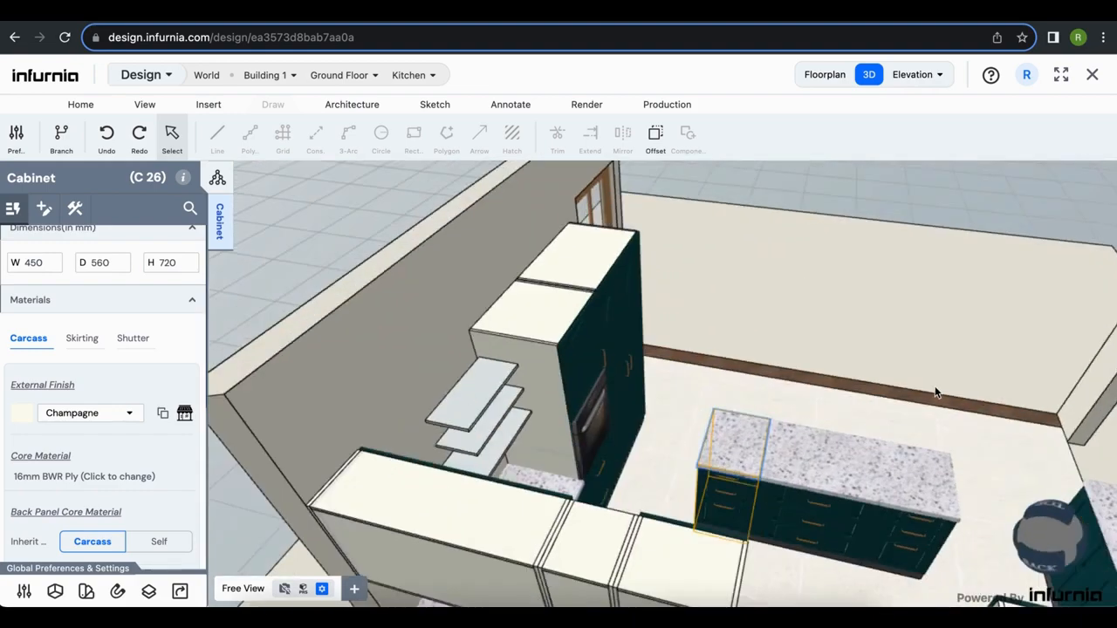
middle_click_drag(935, 392, 990, 432)
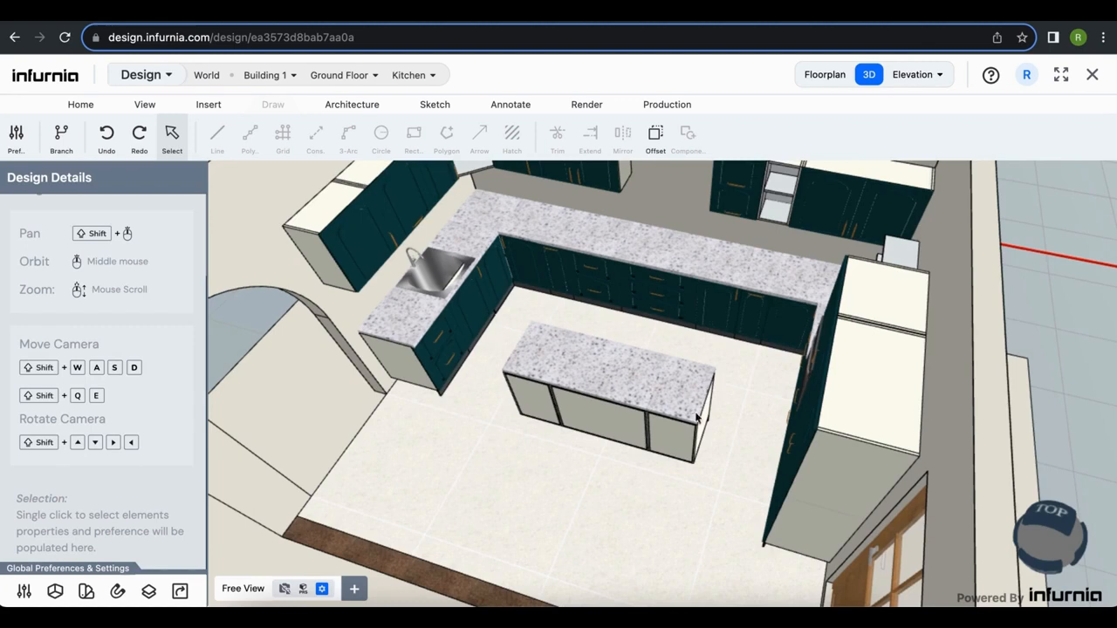
scroll(523, 377, "up", 2)
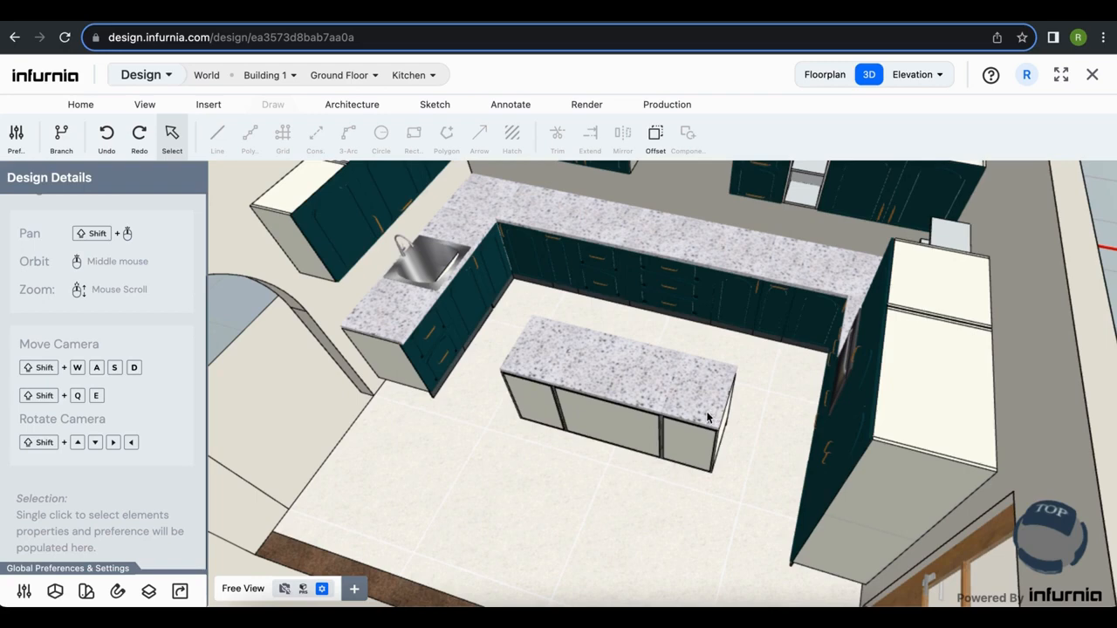
scroll(601, 397, "up", 3)
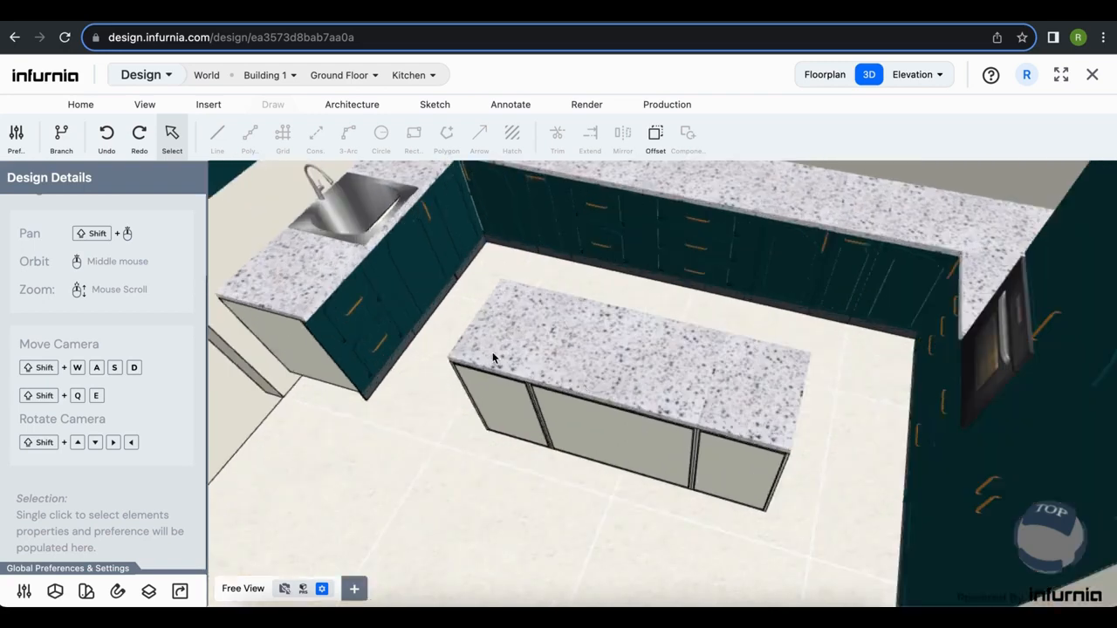
left_click(493, 358)
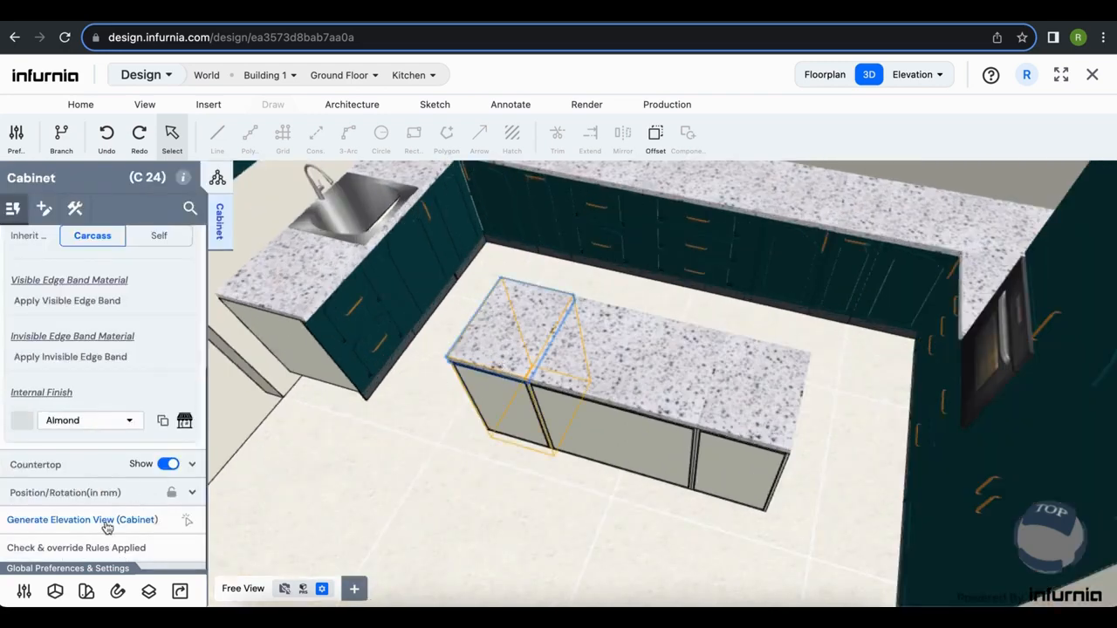
left_click(75, 467)
scroll(95, 498, "down", 2)
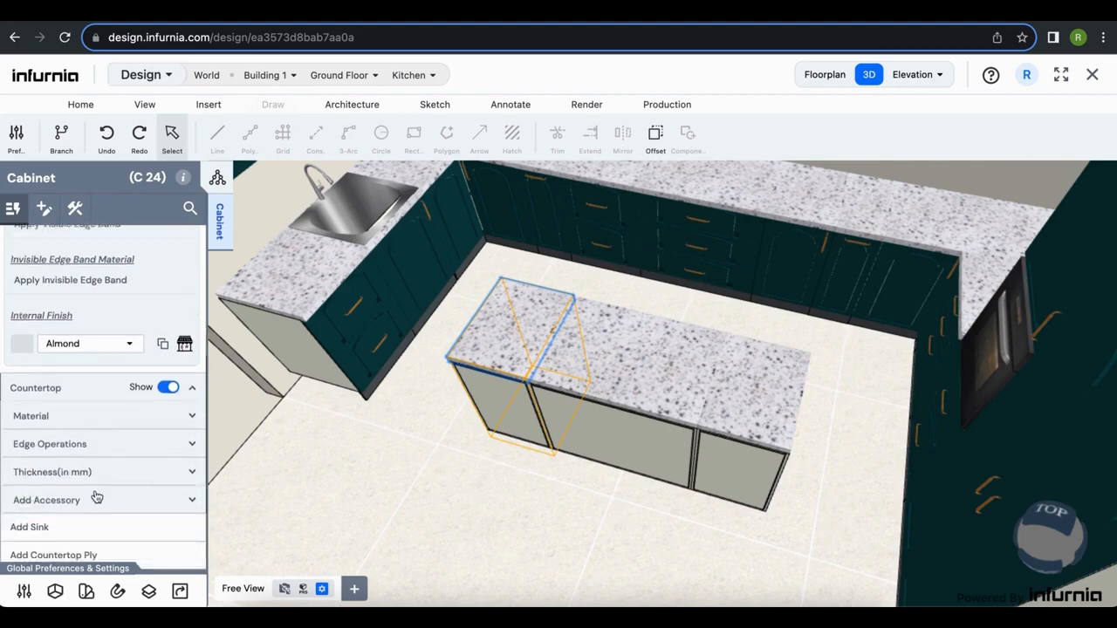
left_click(138, 490)
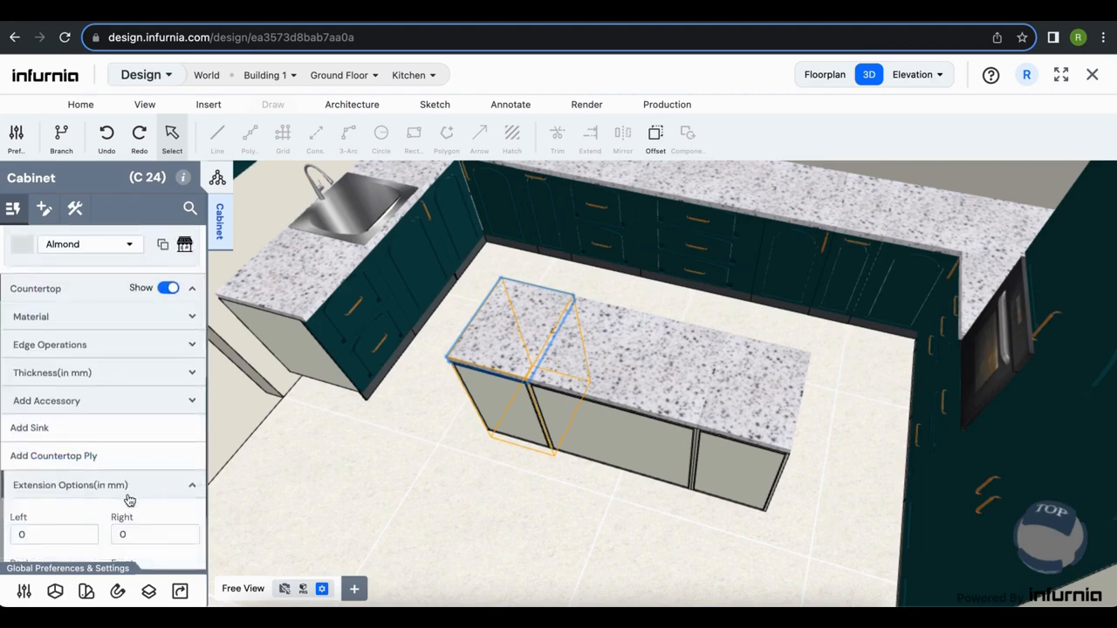
scroll(131, 494, "down", 2)
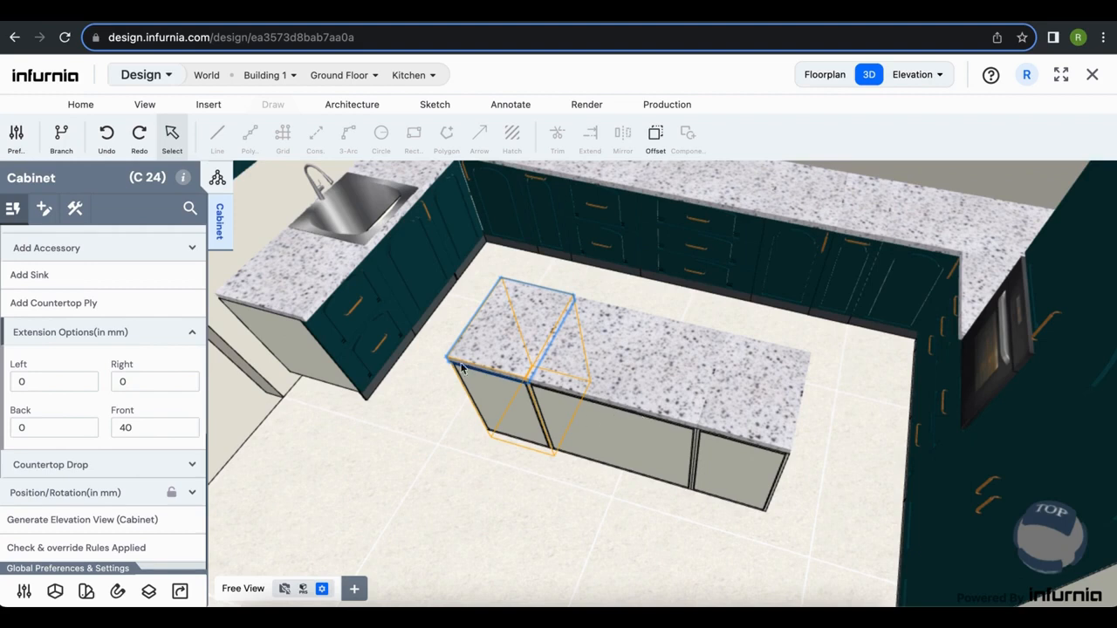
left_click(41, 425)
type("200")
key("Return")
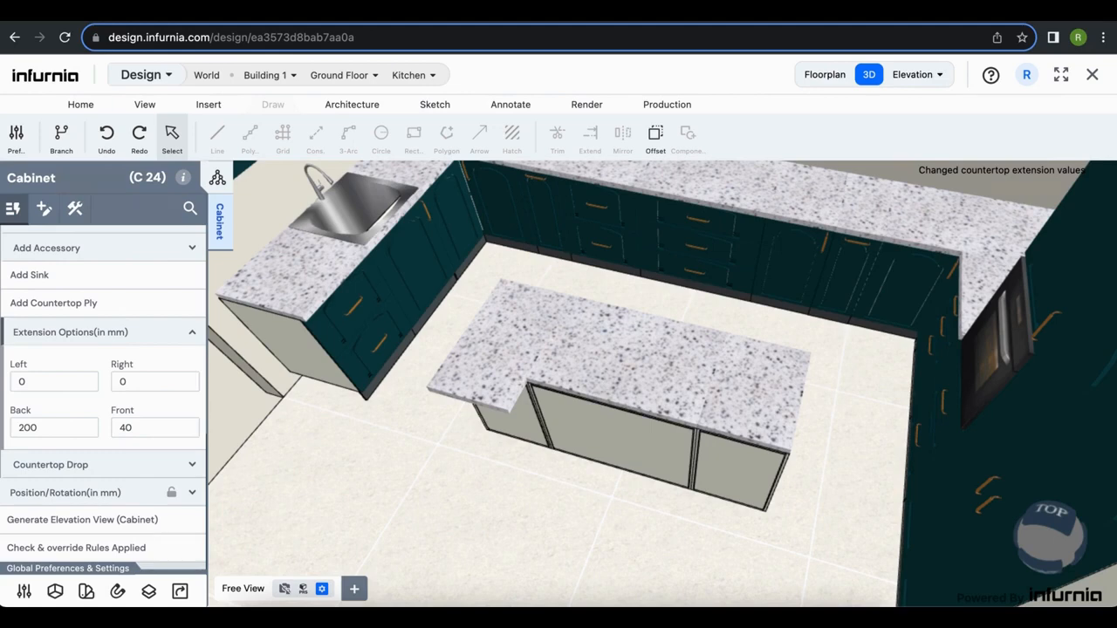
Set the back countertop extension of the other two island cabinets, C 25 and C 26, to 200 mm.
left_click(594, 423)
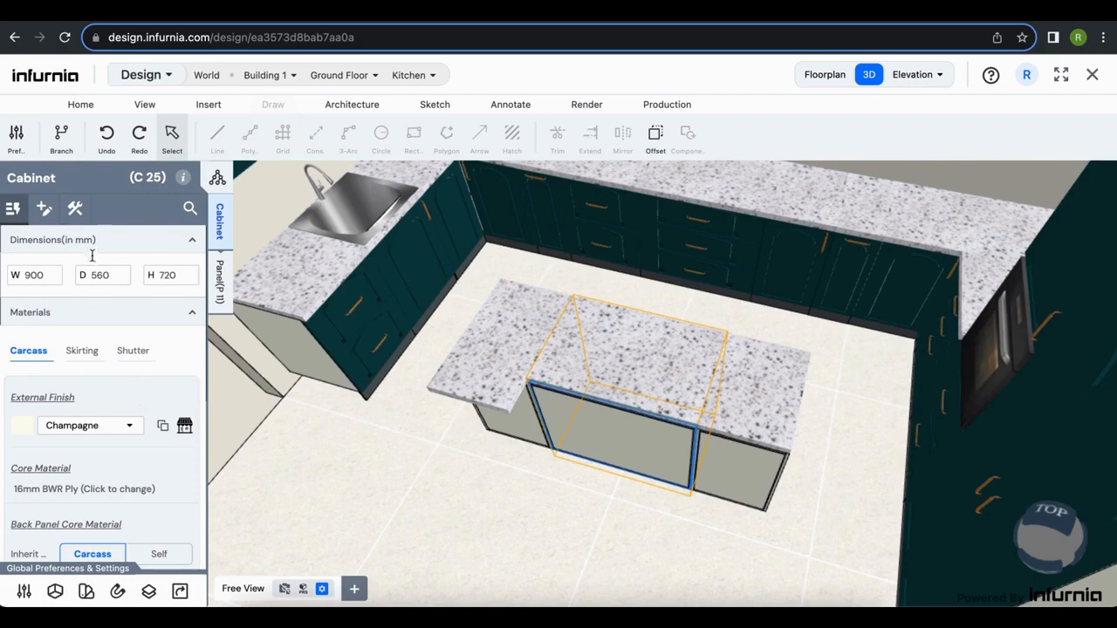
left_click(50, 216)
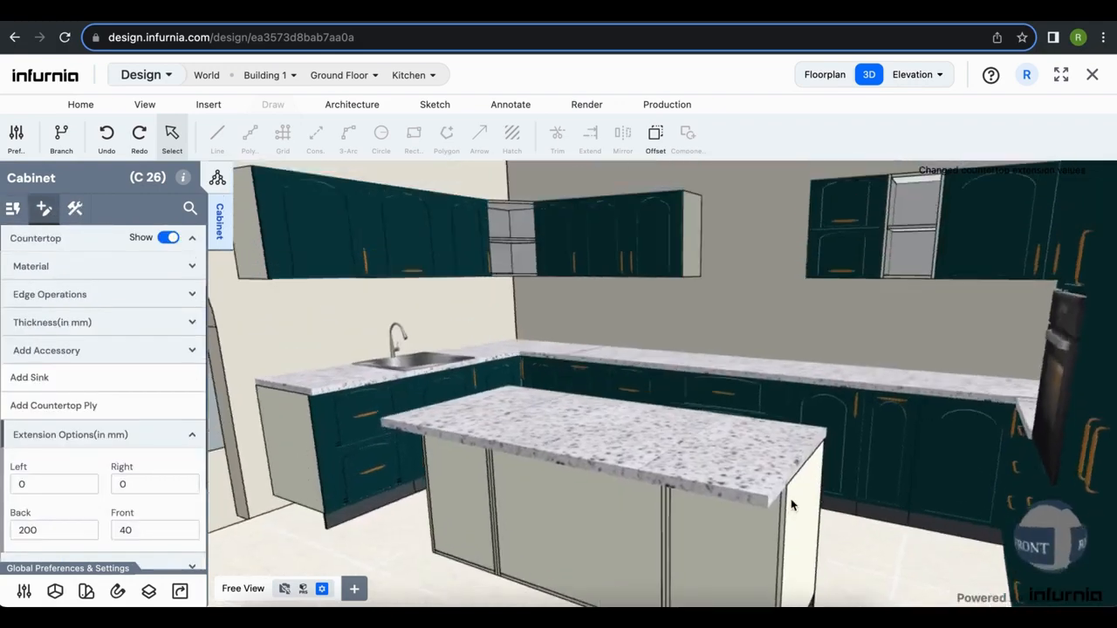
scroll(759, 441, "up", 3)
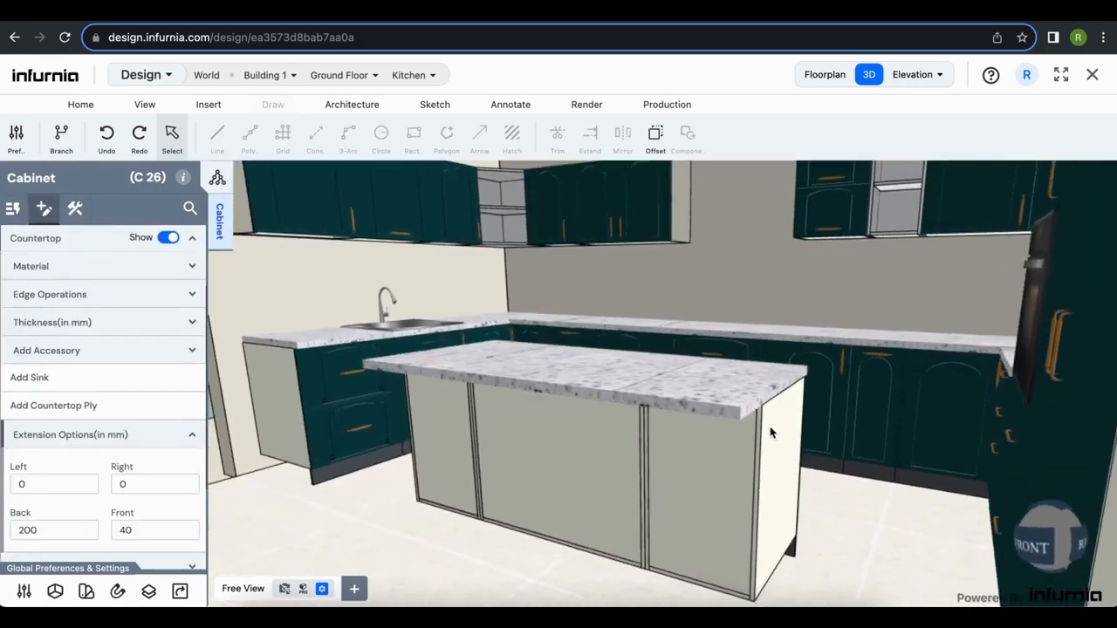
scroll(503, 525, "down", 3)
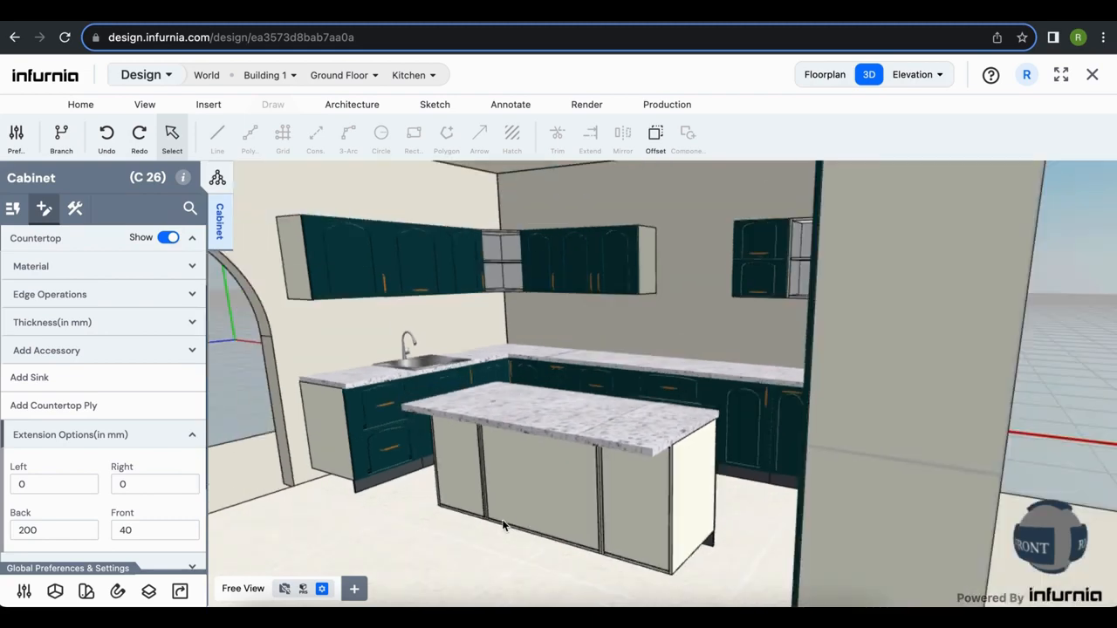
Turn on skirting for the exposed sides: left on C 12, back and open end on the island cabinets, right on tall unit C 11.
right_click_drag(723, 550, 804, 391)
scroll(733, 544, "up", 3)
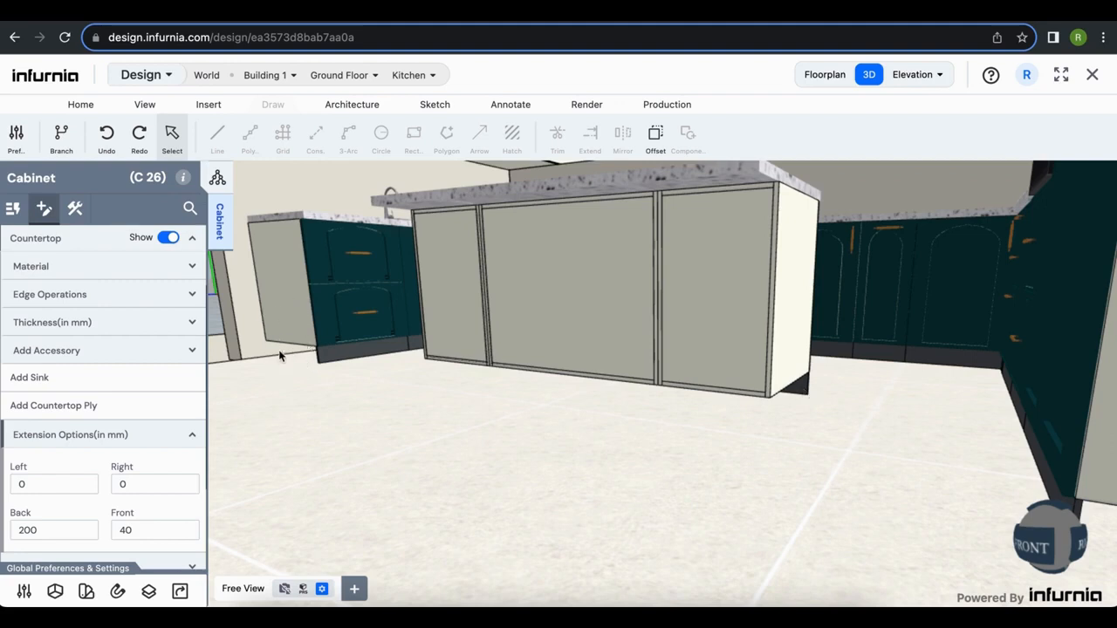
scroll(417, 436, "down", 3)
right_click_drag(501, 468, 522, 487)
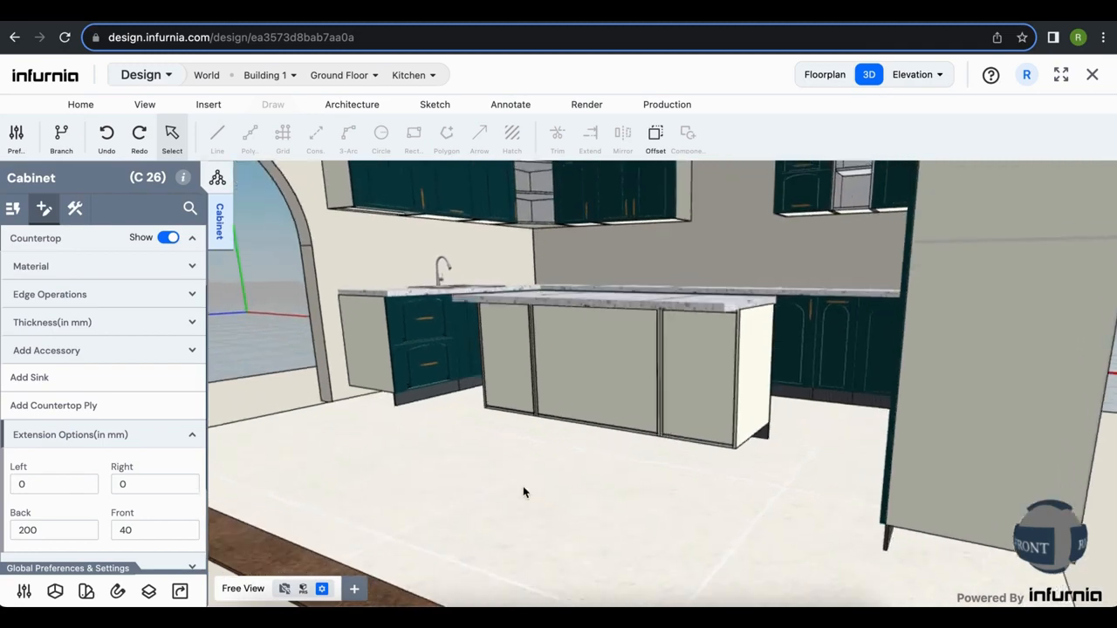
left_click(382, 353)
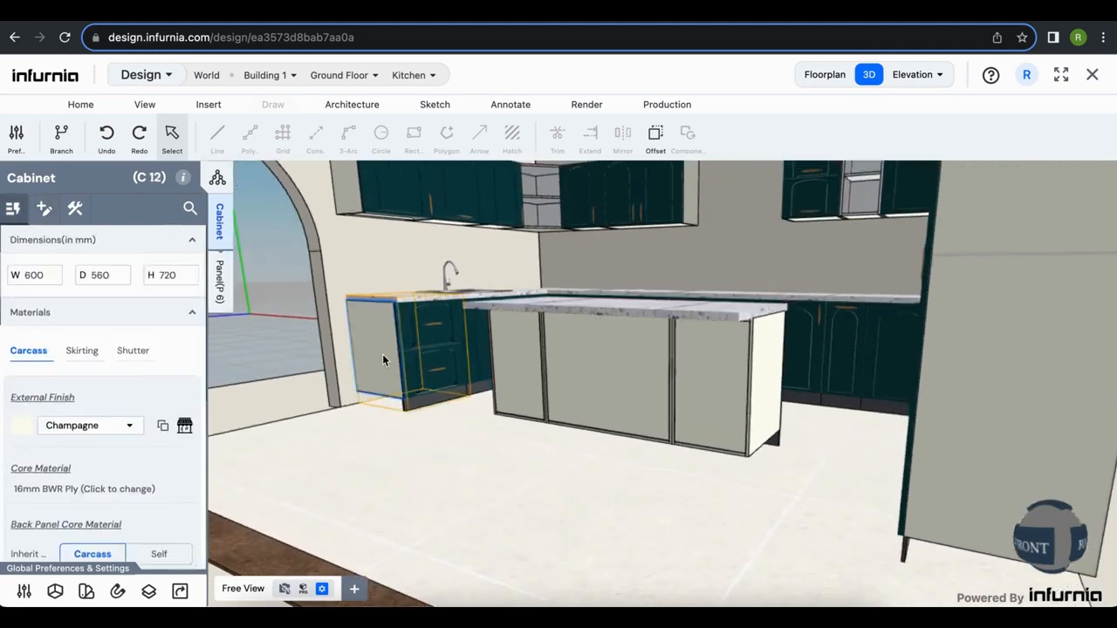
left_click(75, 211)
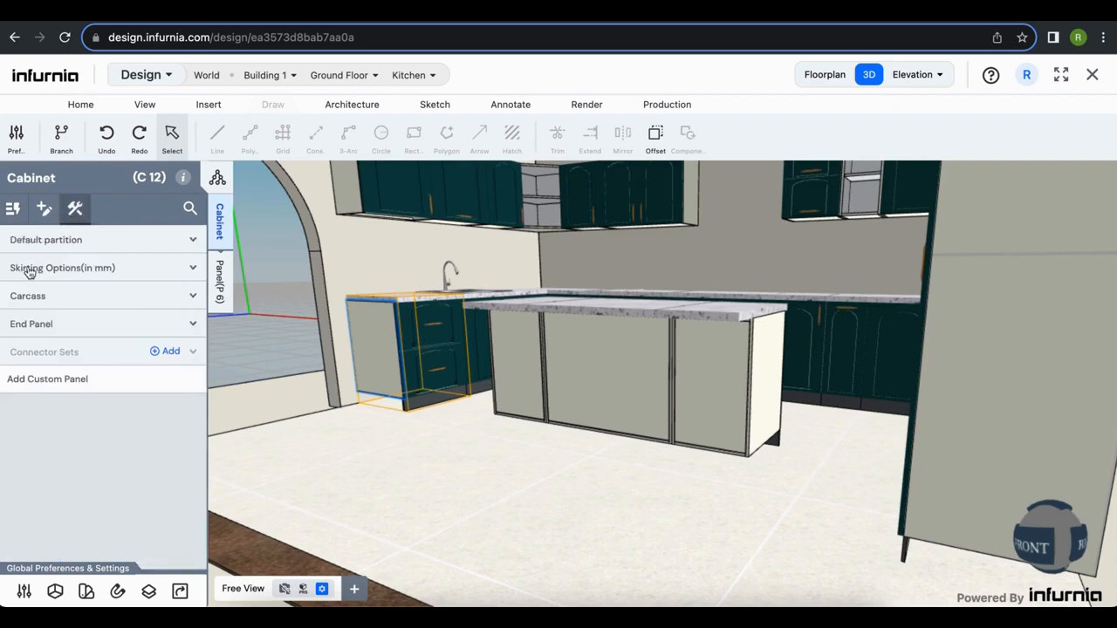
left_click(144, 270)
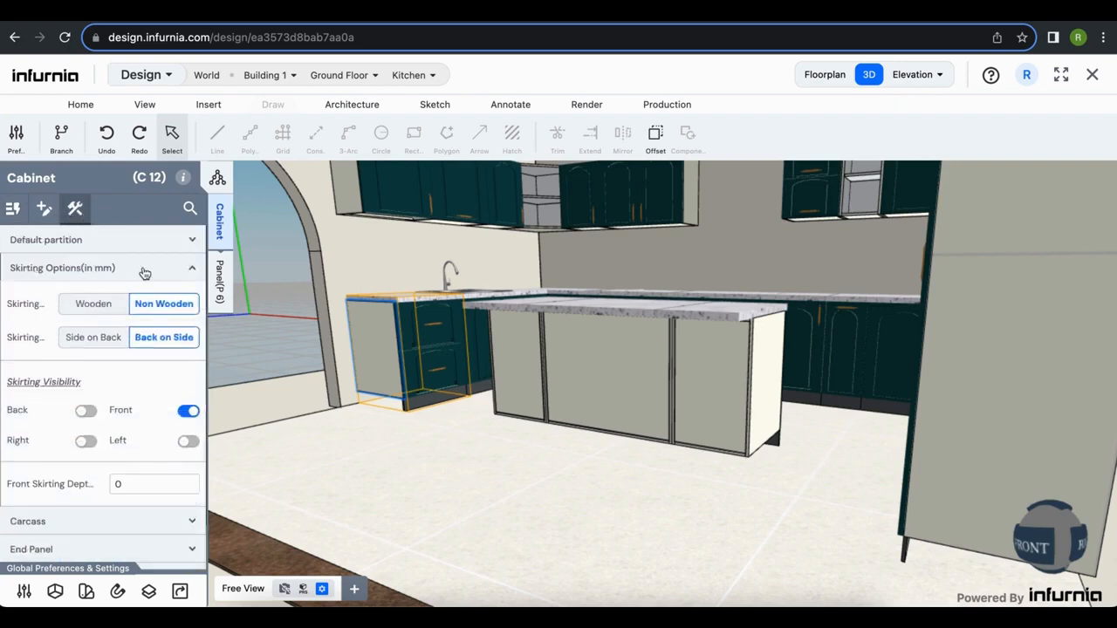
left_click(186, 444)
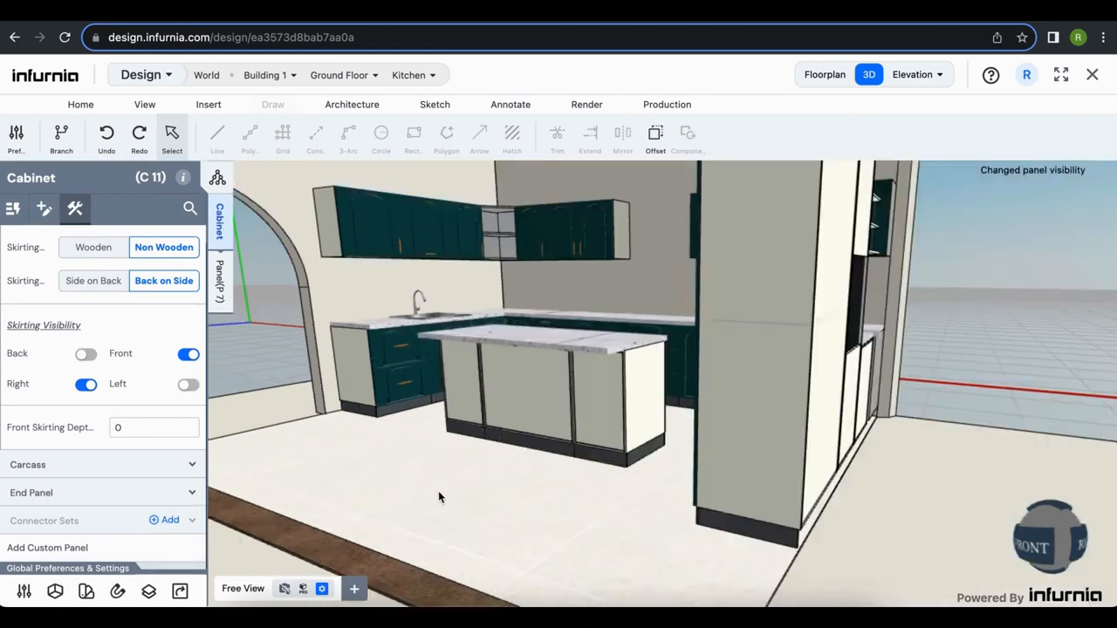
right_click_drag(443, 515, 533, 524)
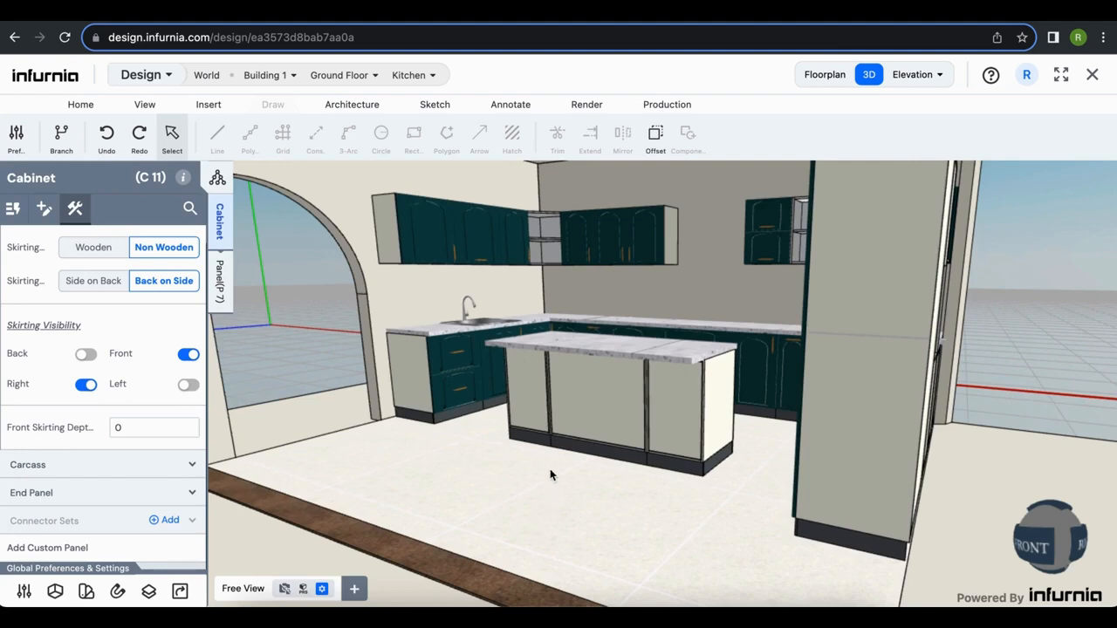
Mark the outer side panel of the end wall cabinet above the sink as an exposed panel.
scroll(550, 469, "up", 3)
scroll(550, 475, "down", 2)
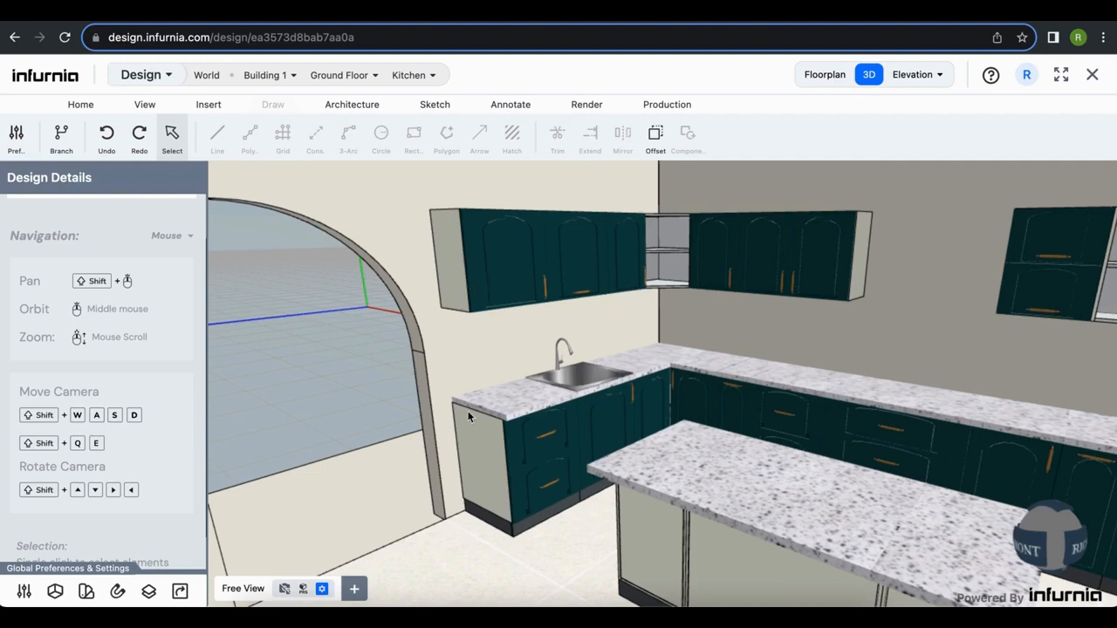
left_click(457, 275)
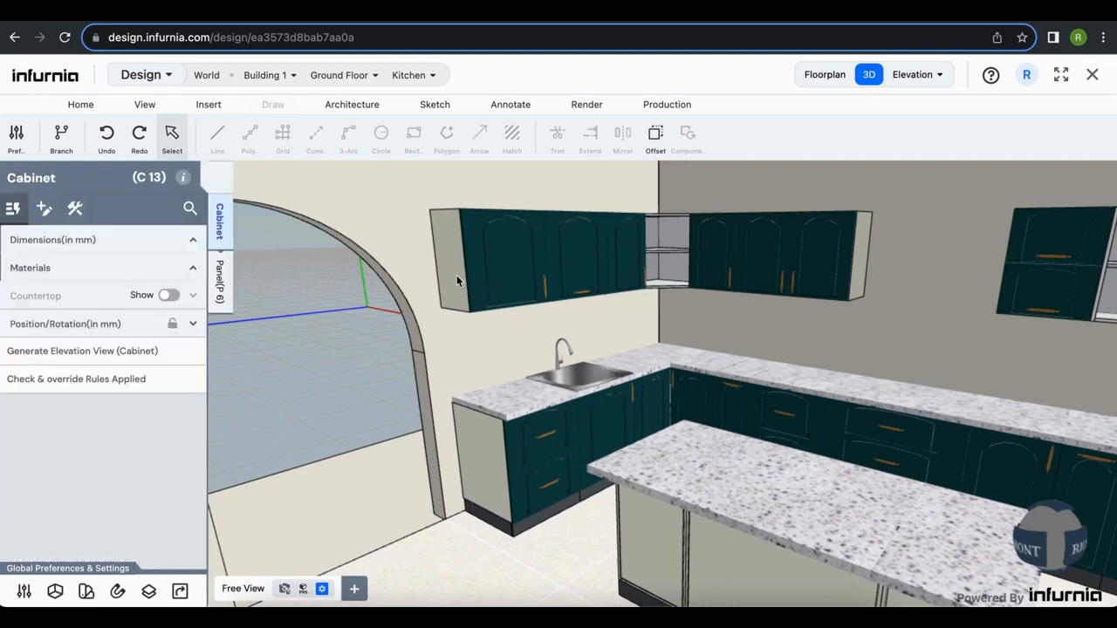
left_click(221, 281)
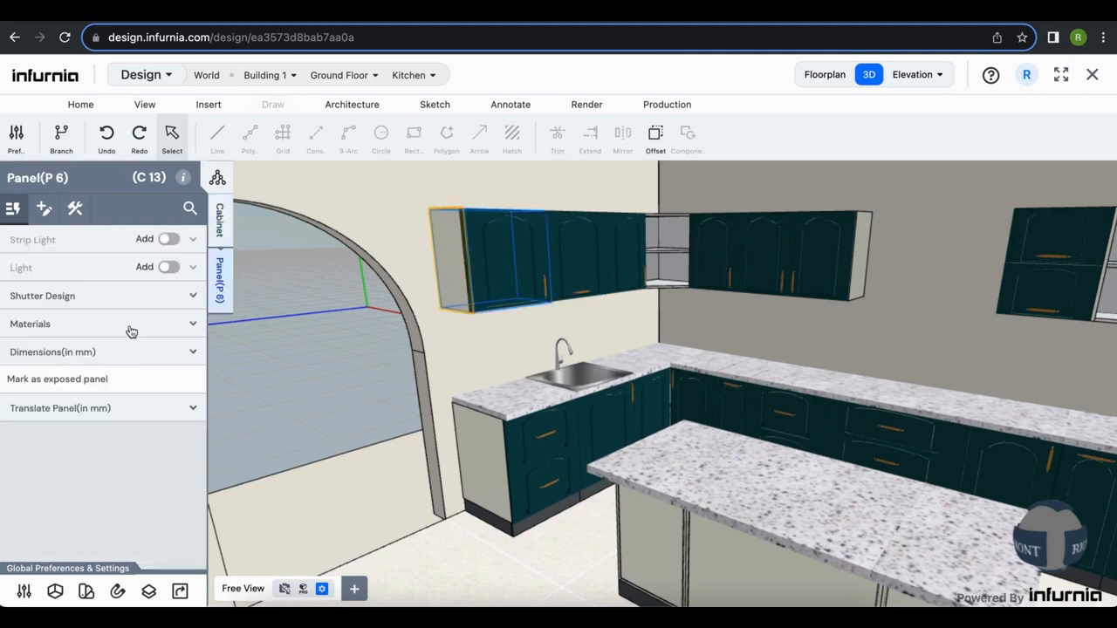
left_click(84, 390)
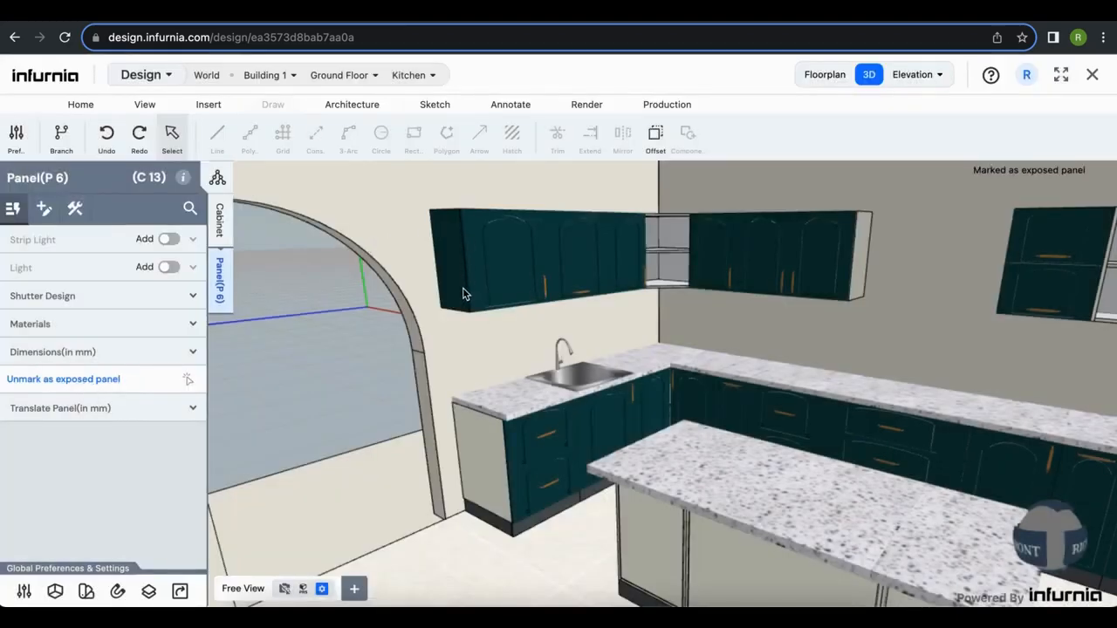
Browse the wooden cabinet shutter designs for the exposed side panel of the wall cabinet above the sink.
scroll(488, 237, "up", 5)
scroll(481, 244, "down", 3)
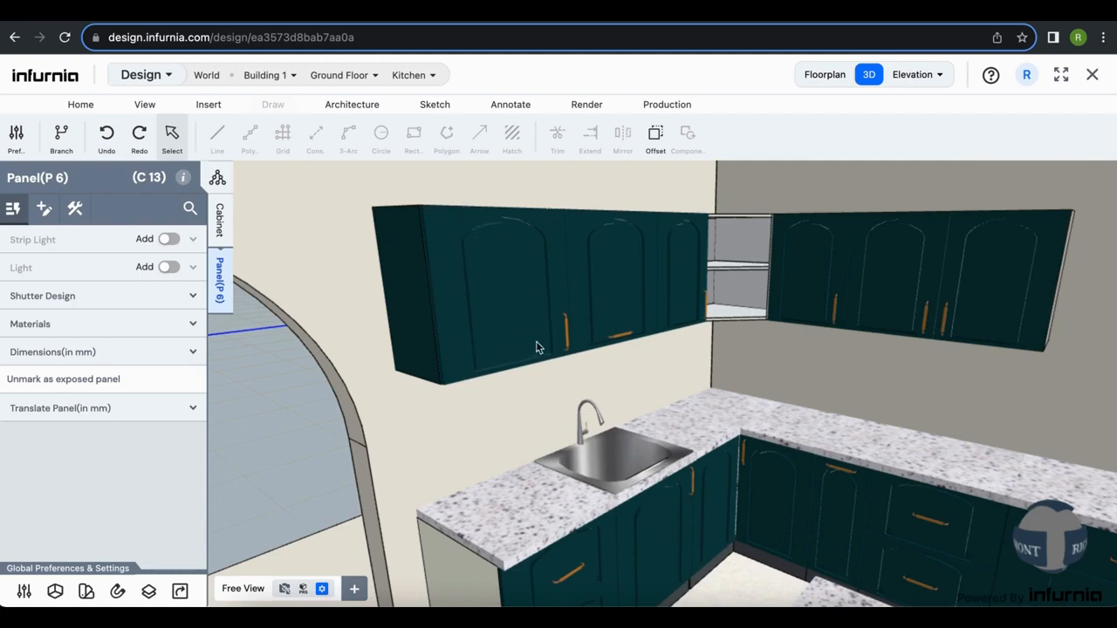
left_click(398, 266)
left_click(219, 281)
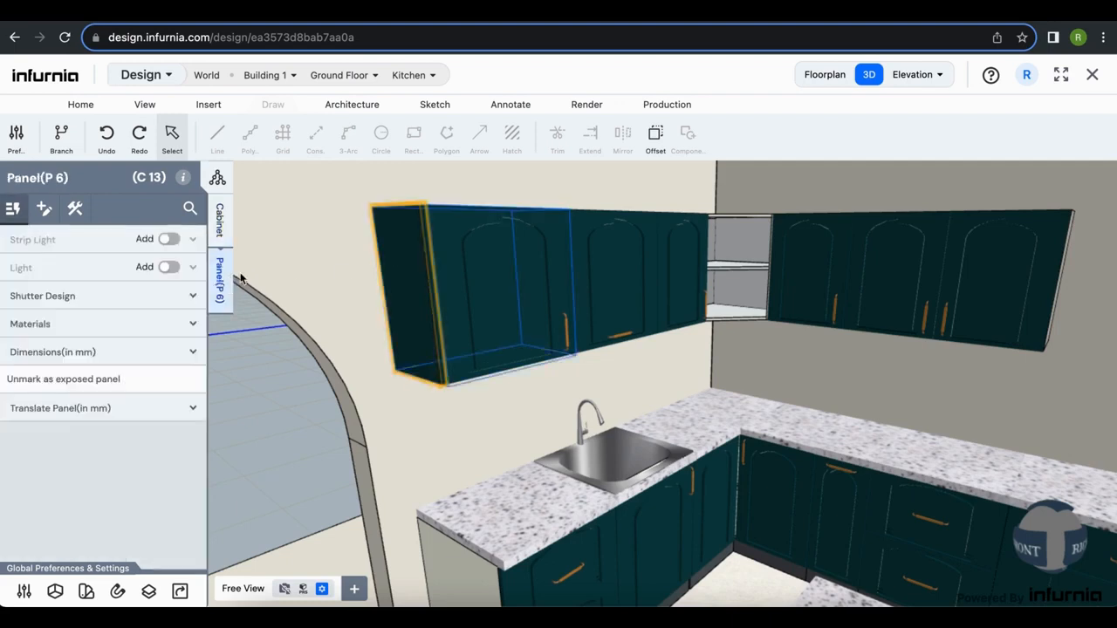
left_click(109, 297)
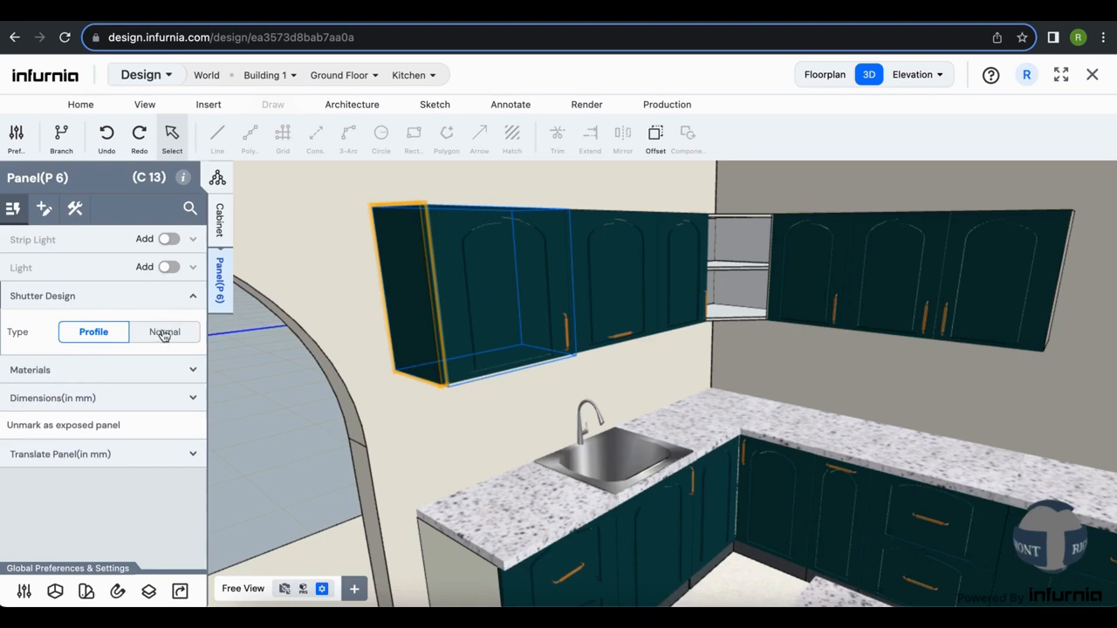
left_click(163, 335)
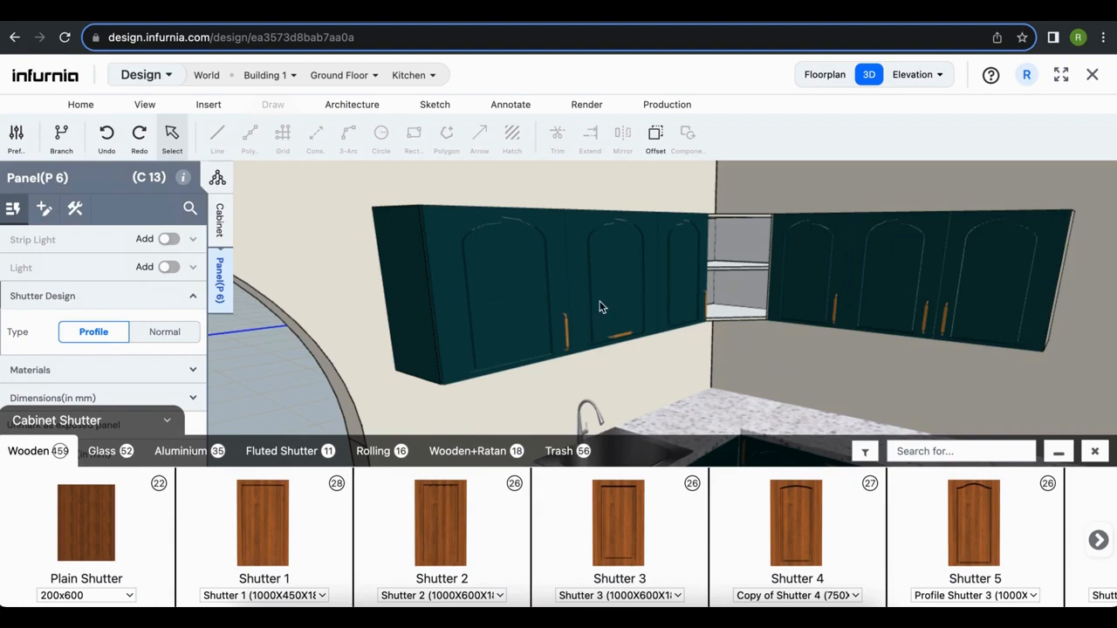
left_click(1098, 540)
left_click(806, 541)
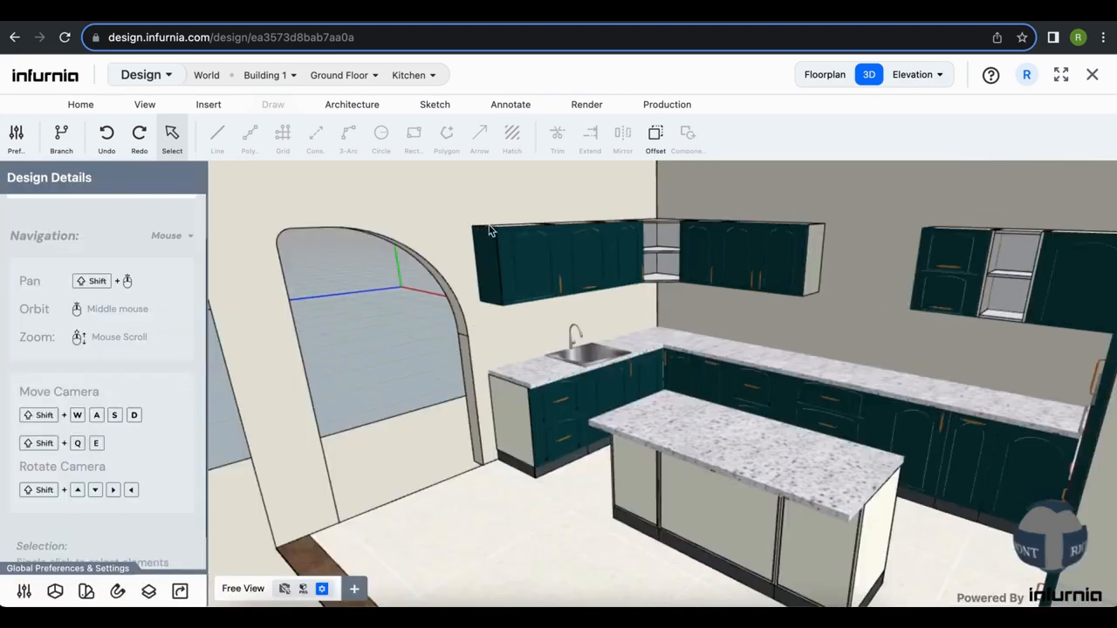
Add a left end panel at carcass depth to the drawer base cabinet beside the sink.
scroll(485, 233, "up", 5)
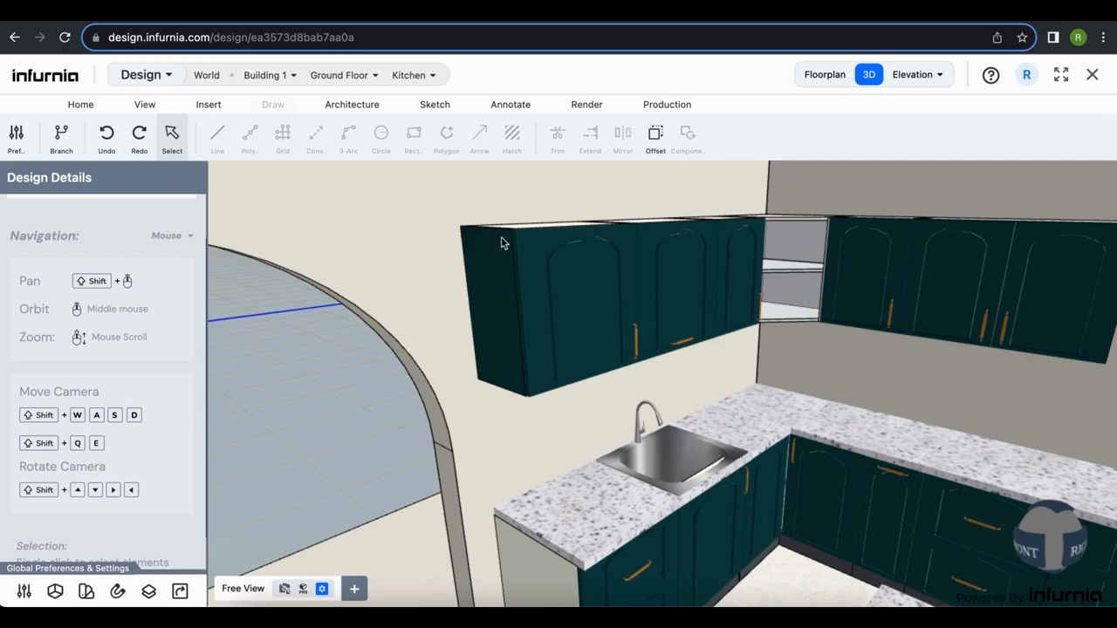
scroll(515, 433, "down", 3)
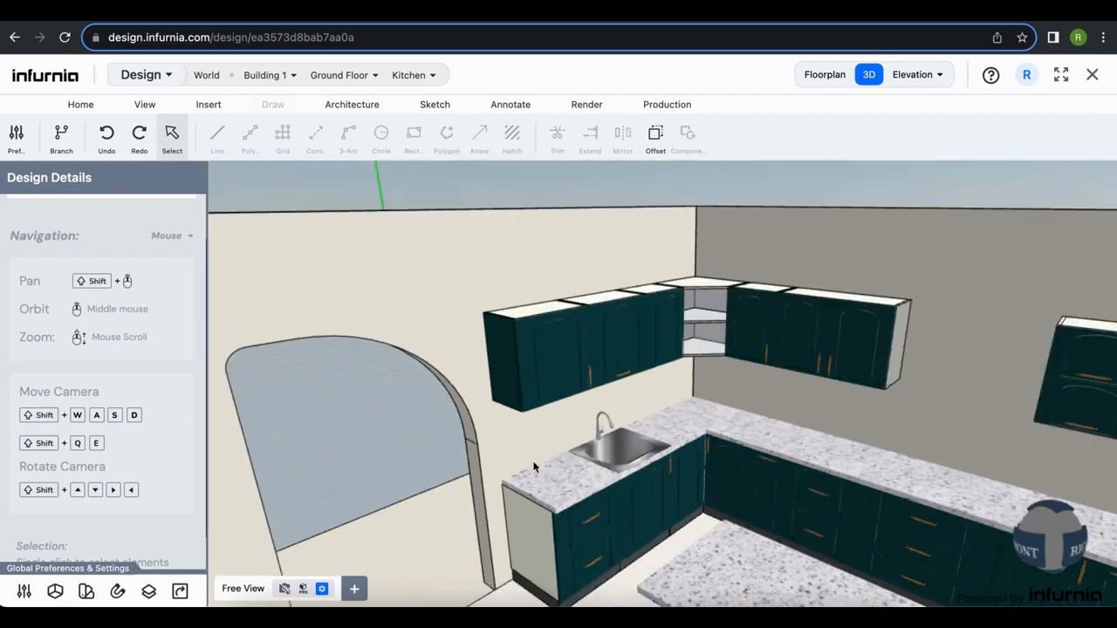
middle_click_drag(534, 467, 523, 391, "shift")
scroll(537, 485, "up", 3)
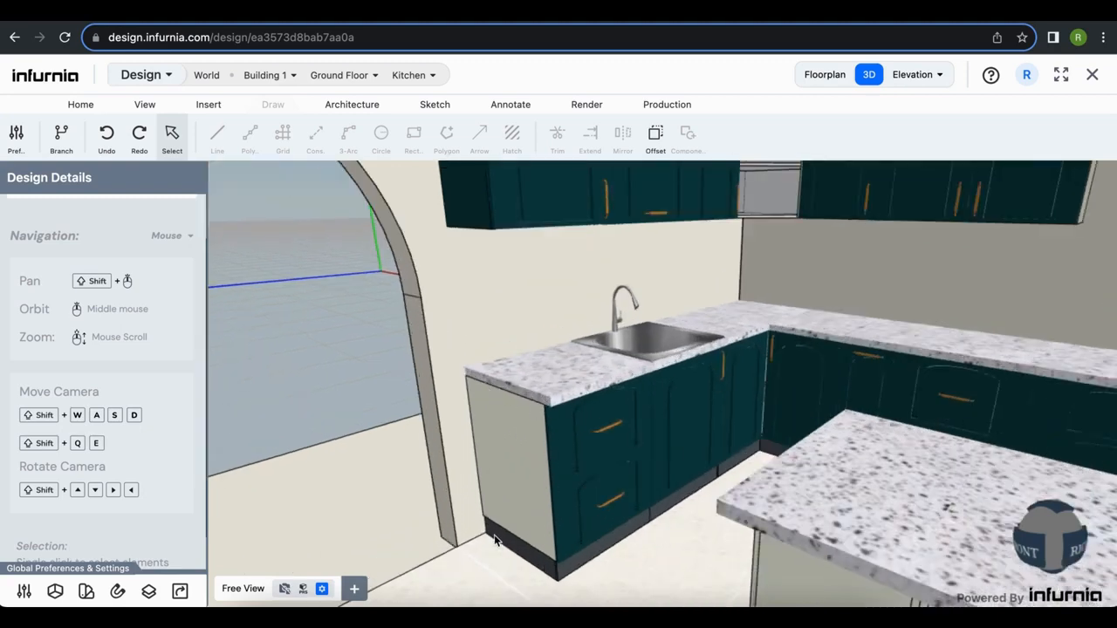
left_click(509, 446)
left_click(76, 210)
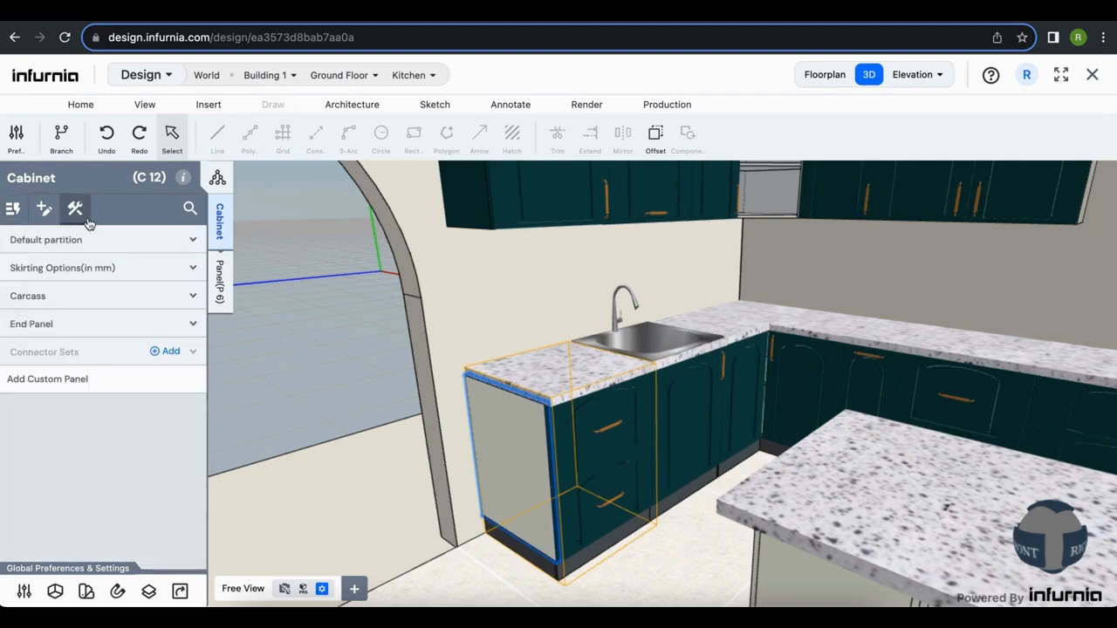
left_click(111, 332)
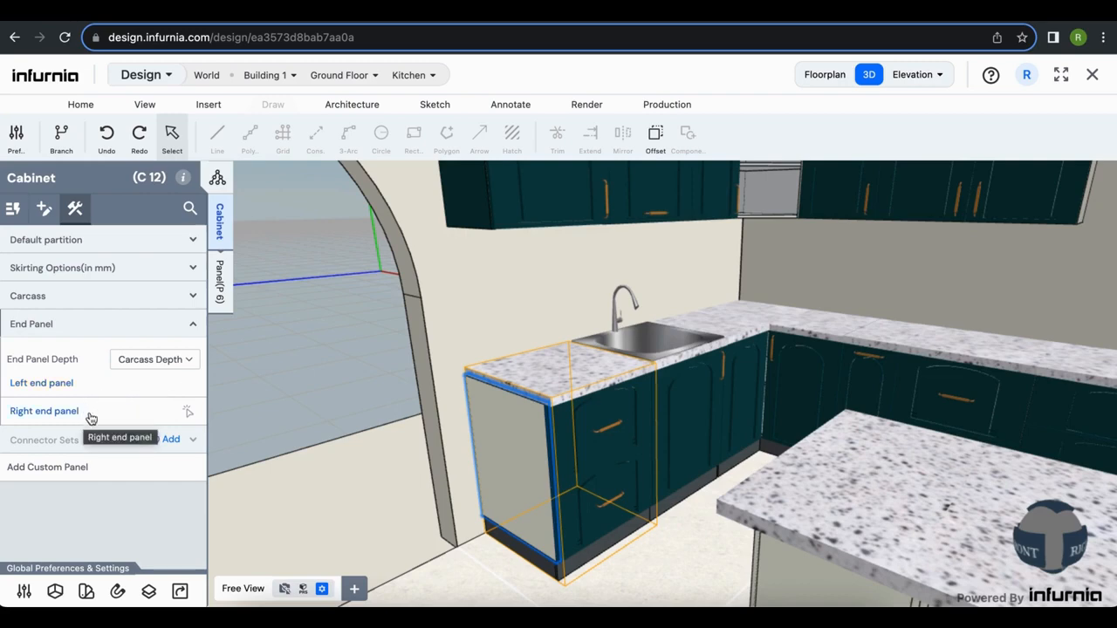
left_click(41, 388)
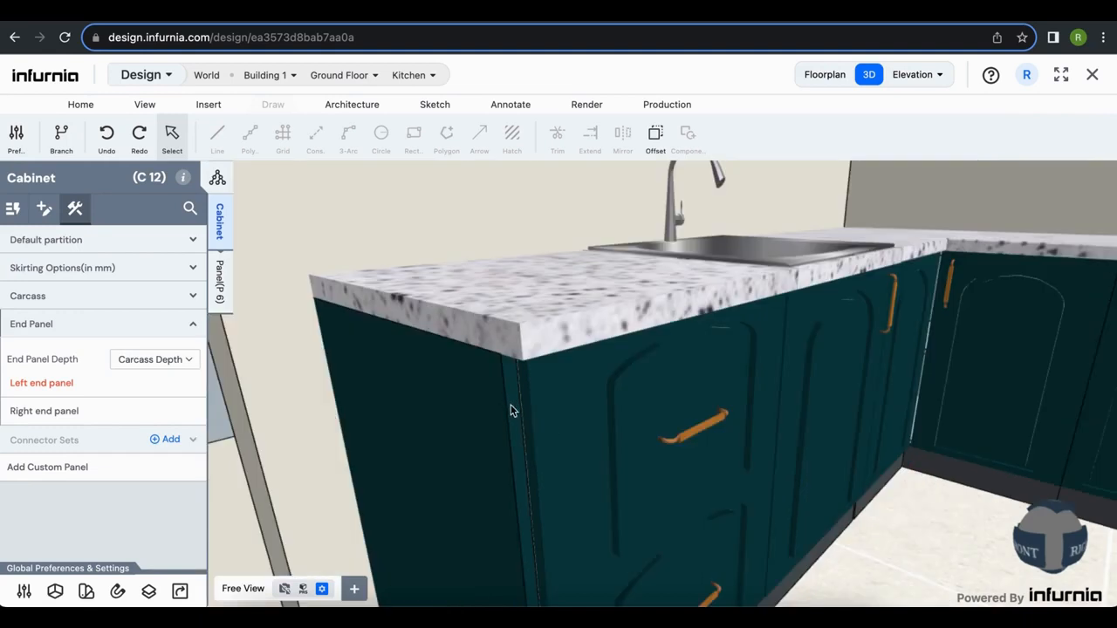
scroll(513, 410, "down", 3)
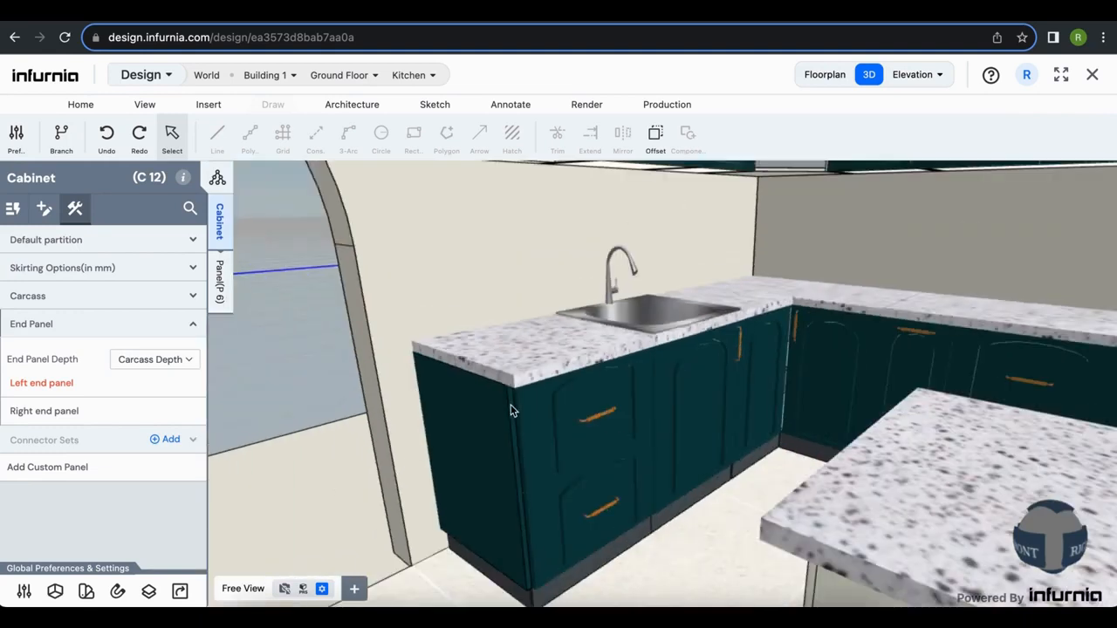
Extend the countertop of the drawer base cabinet beside the sink by 50 mm on its left side.
left_click(547, 365)
scroll(144, 491, "down", 8)
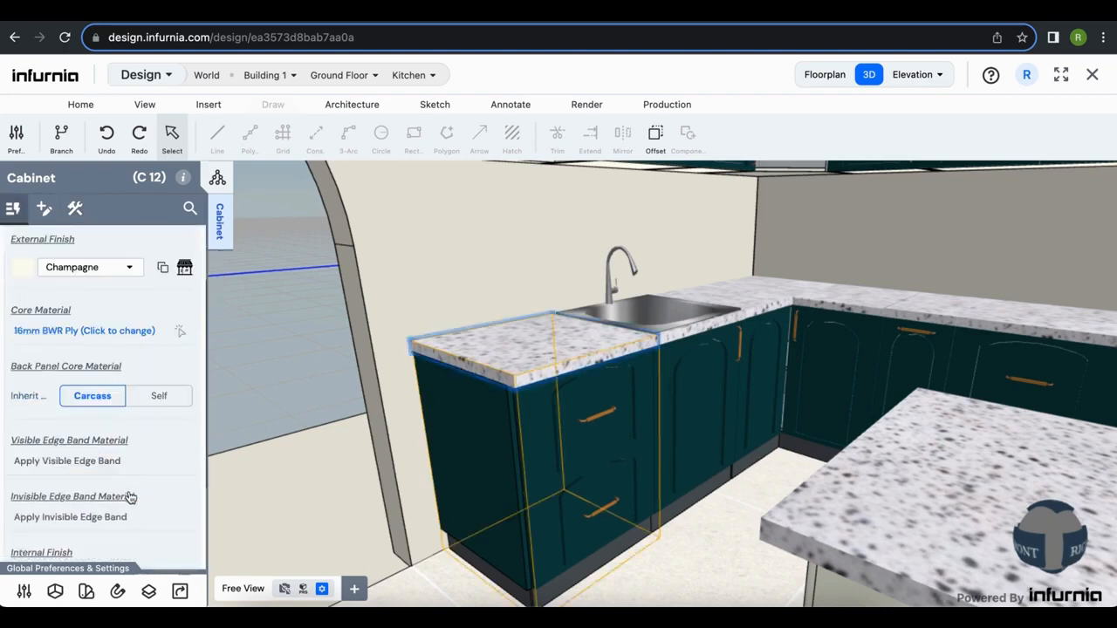
left_click(71, 469)
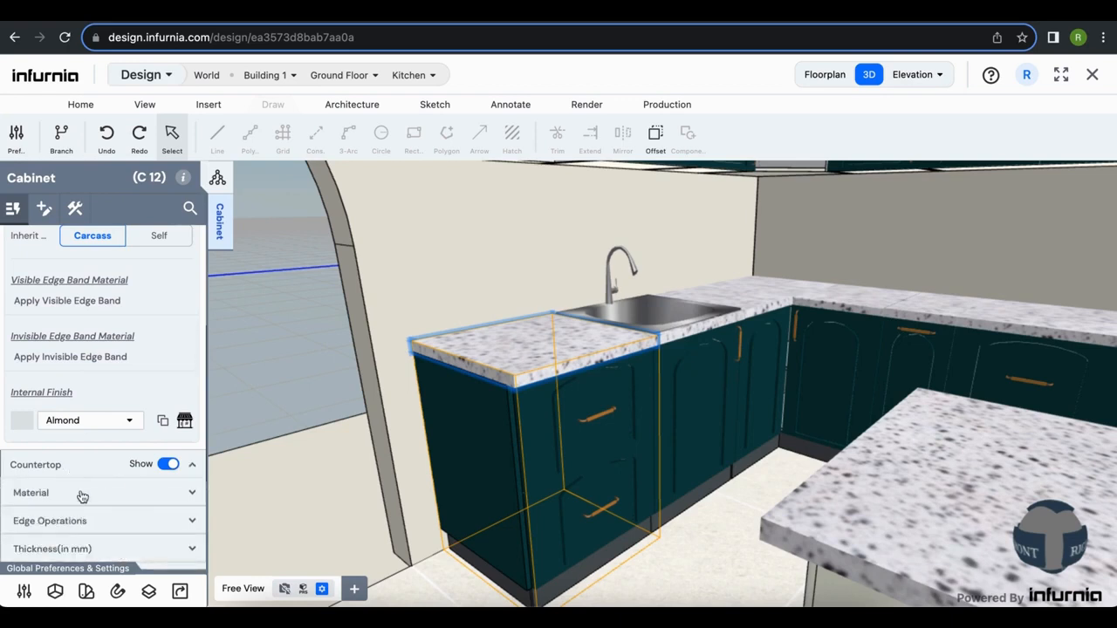
scroll(82, 496, "down", 1)
scroll(75, 509, "down", 1)
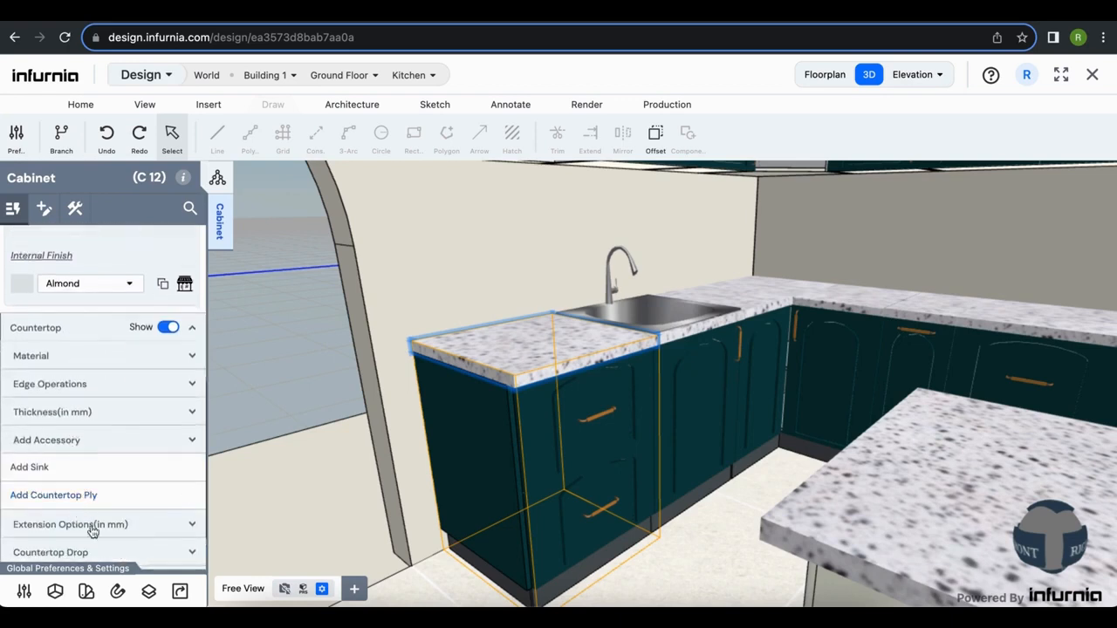
left_click(107, 507)
scroll(127, 471, "down", 2)
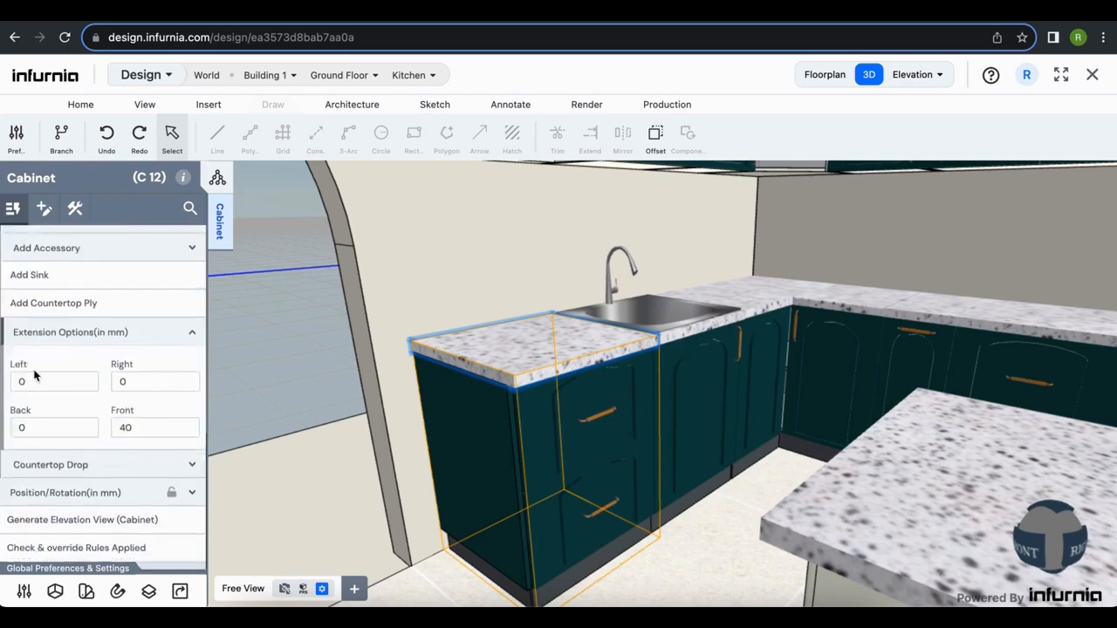
left_click(62, 380)
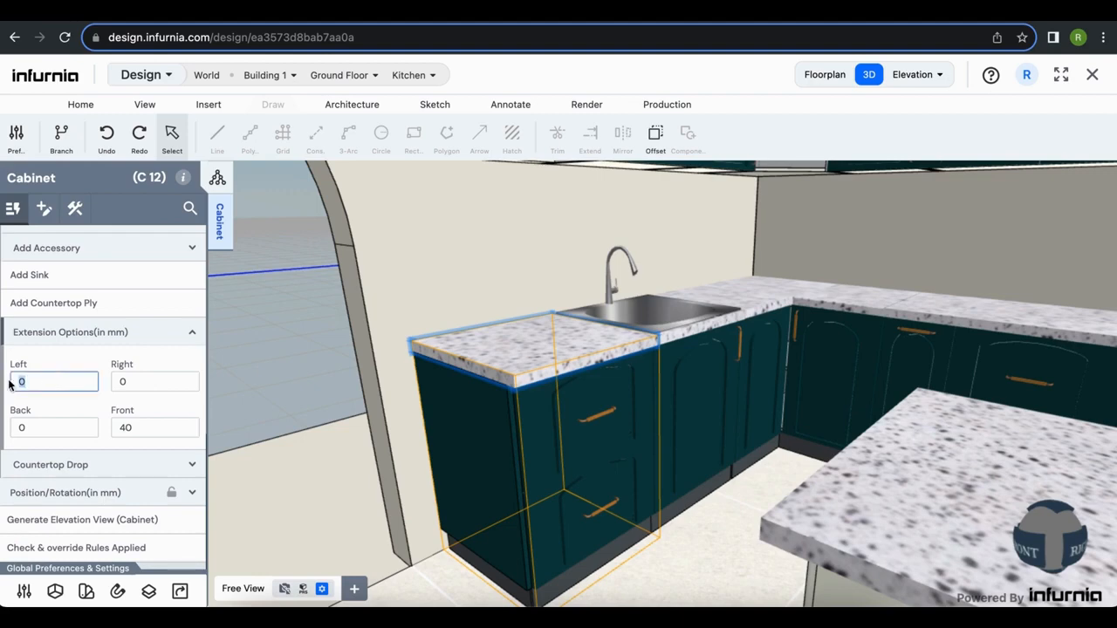
type("50")
key("Return")
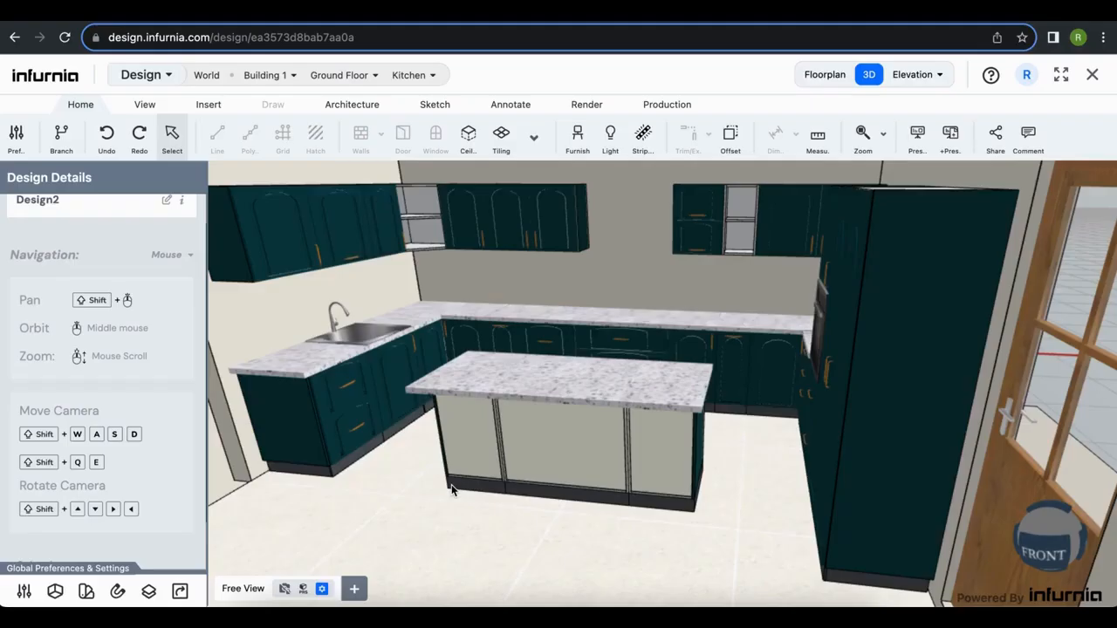
Insert a base unit vertical custom panel on the floor in front of the kitchen island.
left_click(204, 106)
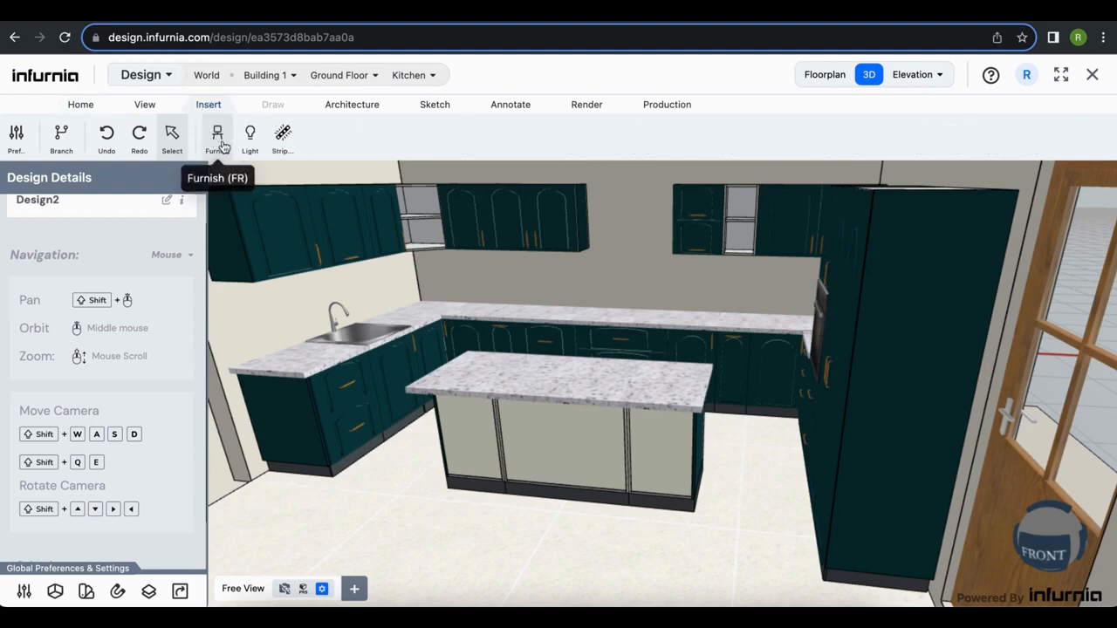
left_click(217, 140)
left_click(40, 216)
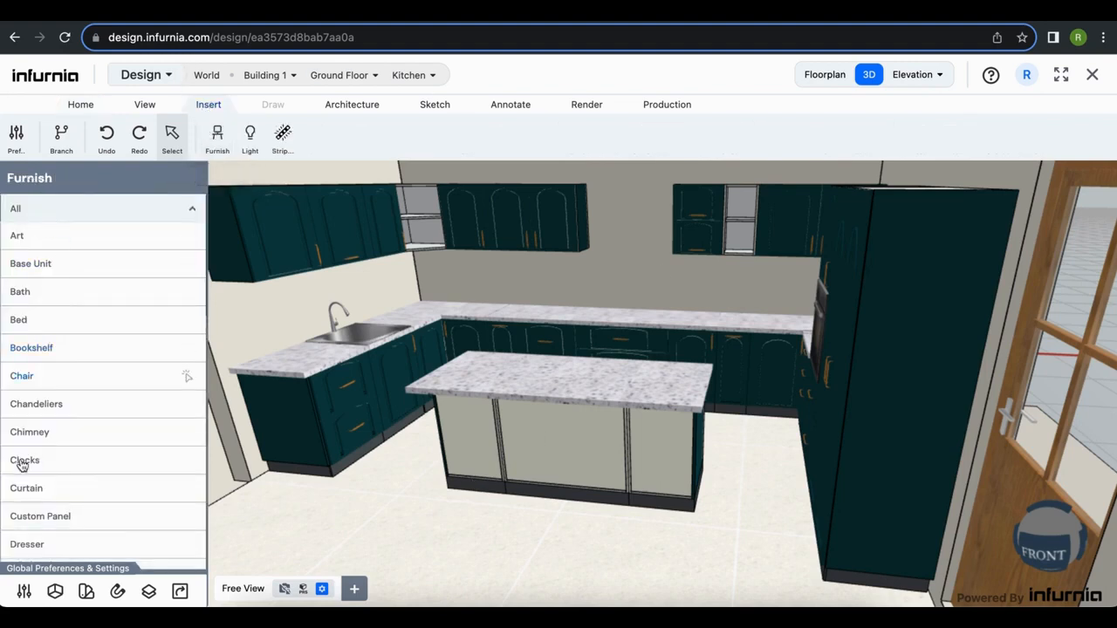
left_click(40, 517)
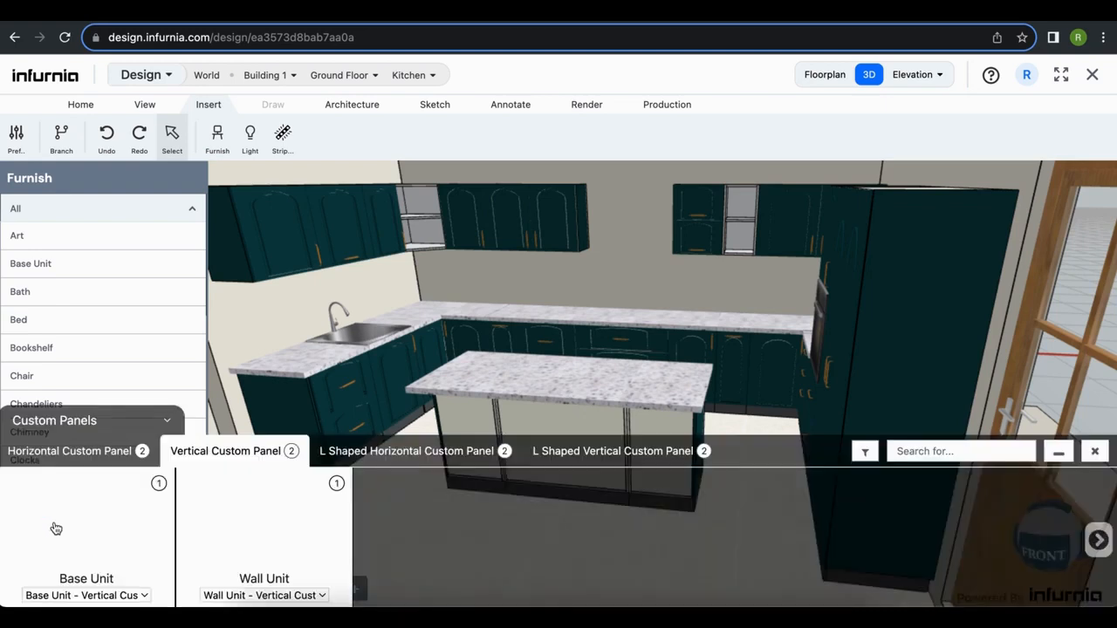
left_click(27, 455)
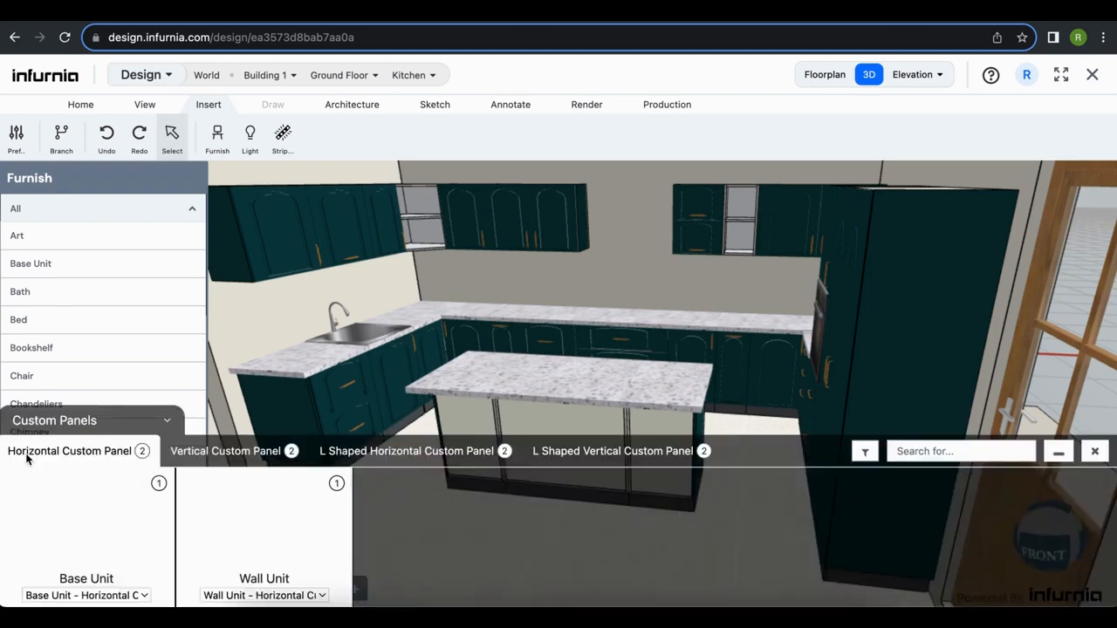
left_click(187, 457)
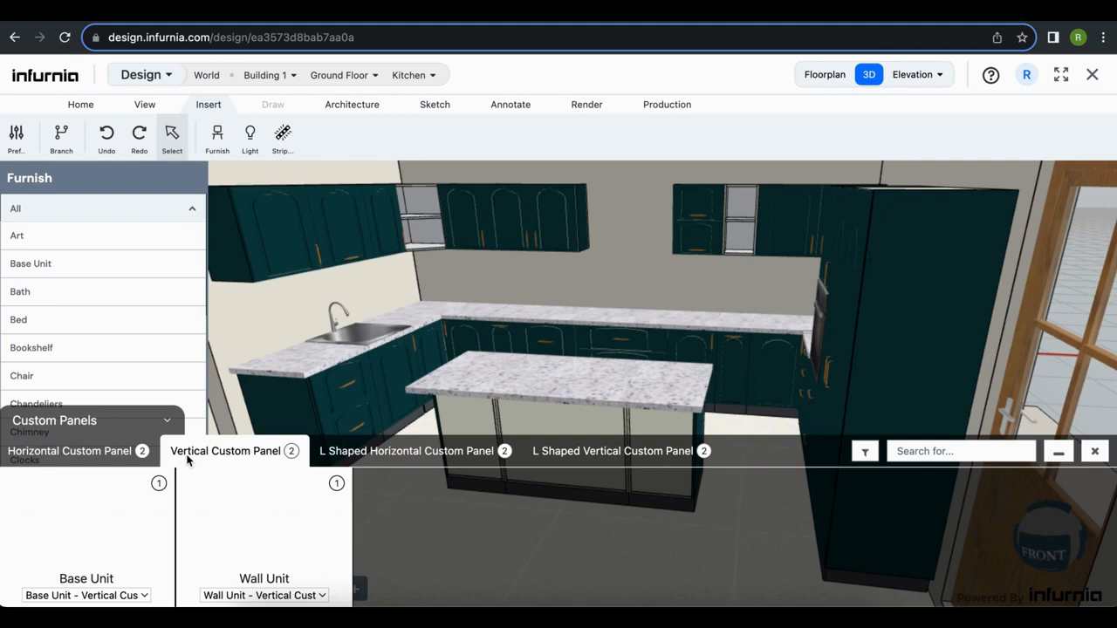
left_click(113, 557)
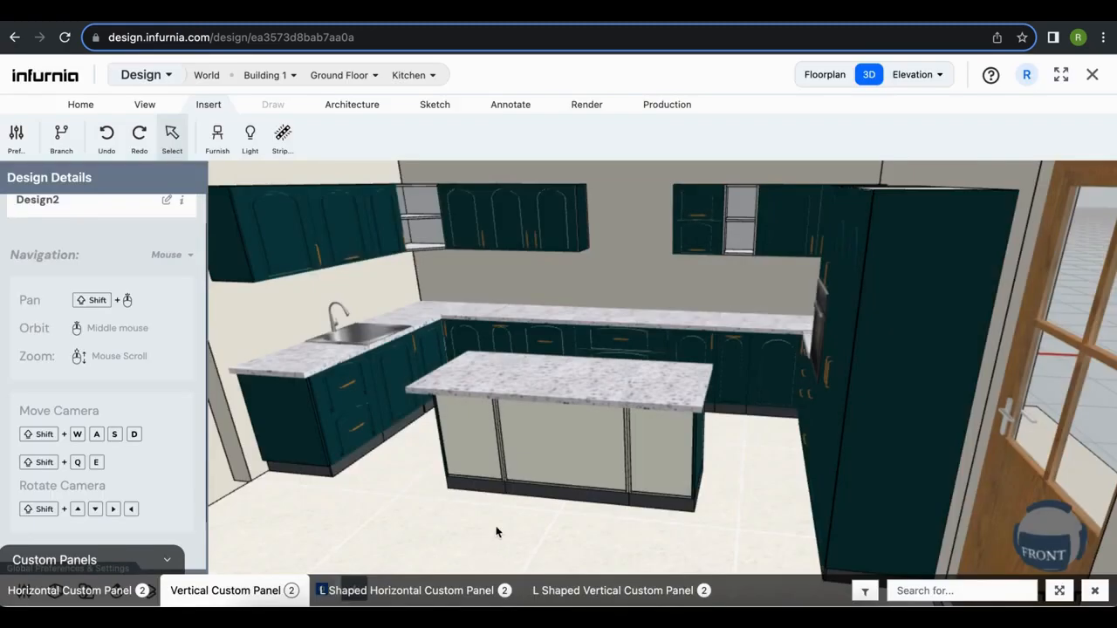
scroll(512, 517, "down", 3)
scroll(491, 540, "down", 2)
left_click(490, 540)
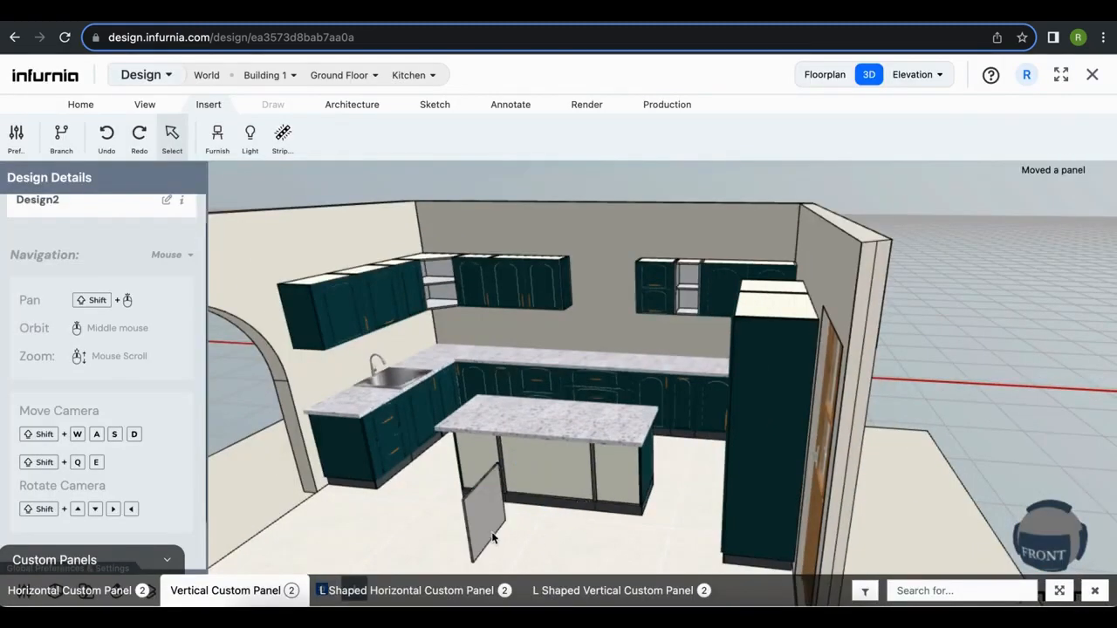
Rotate the new custom panel by 90 degrees so it faces the island's back, and close the custom panel library.
scroll(481, 534, "up", 3)
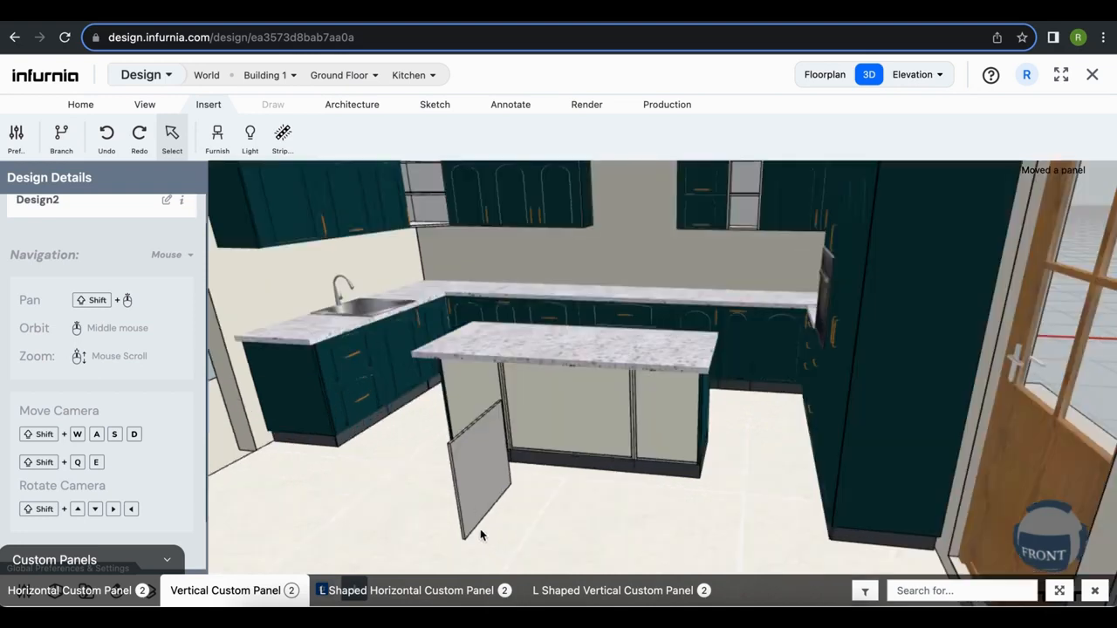
left_click(477, 482)
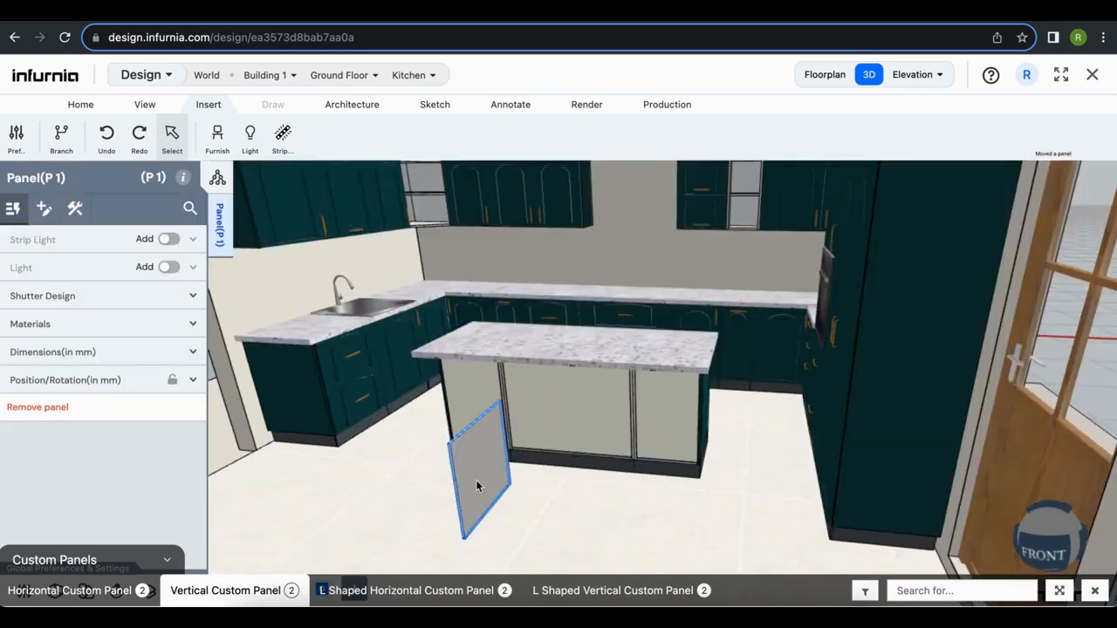
left_click(85, 382)
scroll(73, 471, "down", 1)
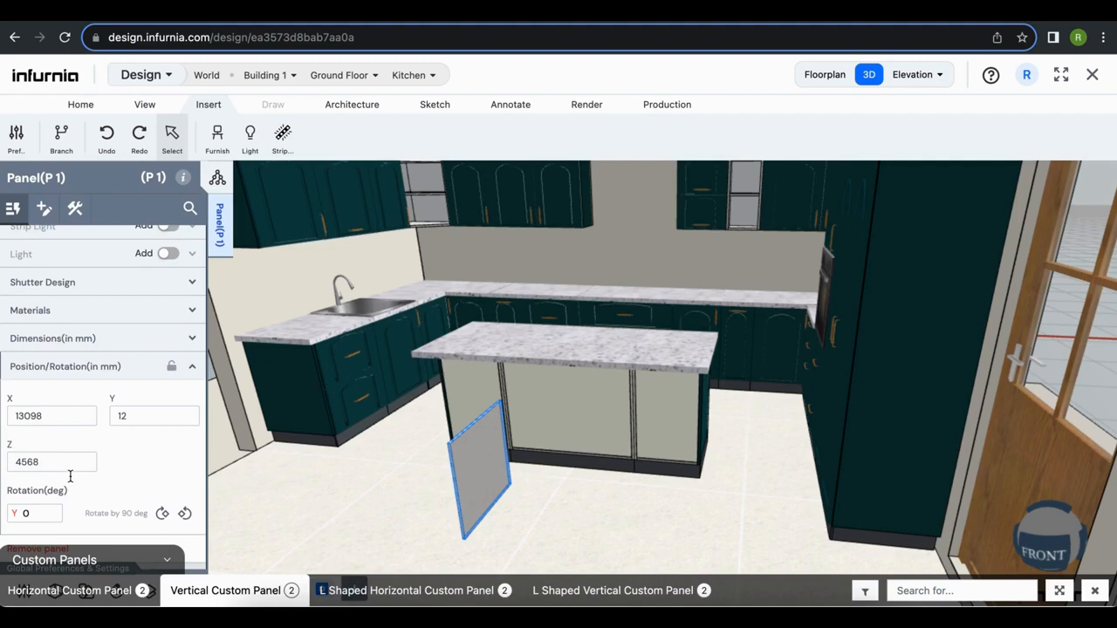
left_click(185, 514)
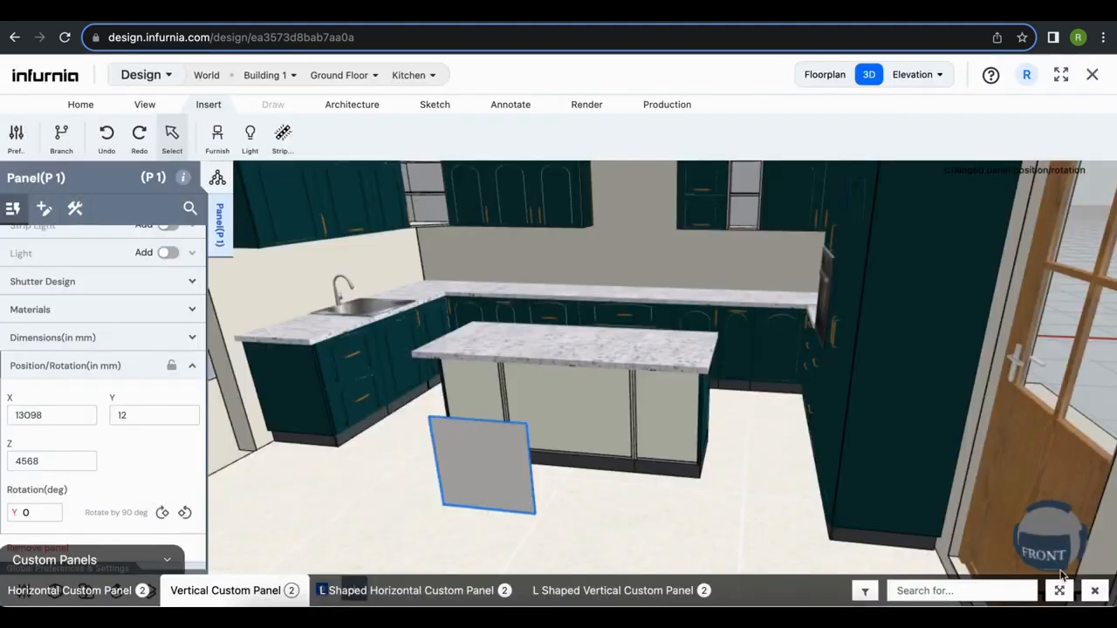
left_click(1095, 591)
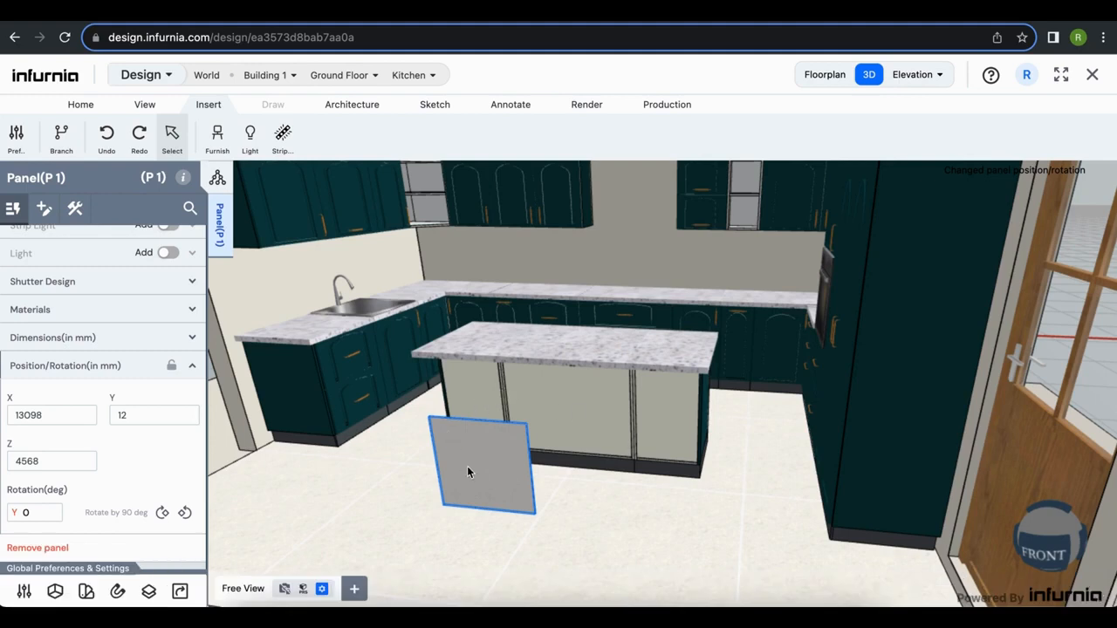
left_click(80, 370)
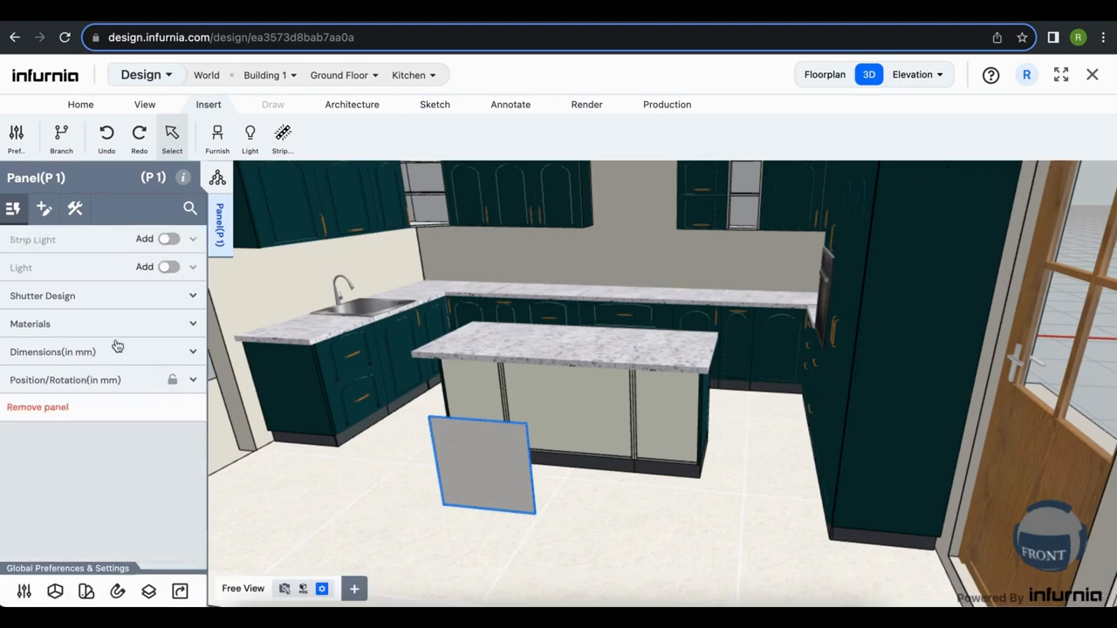
Resize the custom panel in front of the island to 720 mm wide and 1800 mm deep.
left_click(32, 354)
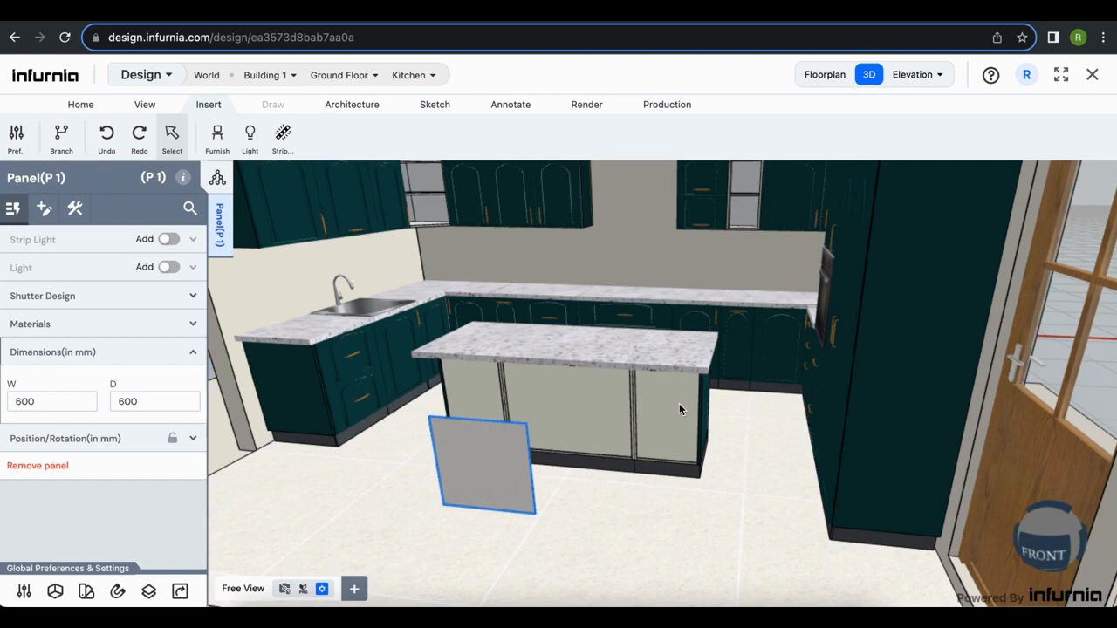
left_click_drag(44, 401, 11, 401)
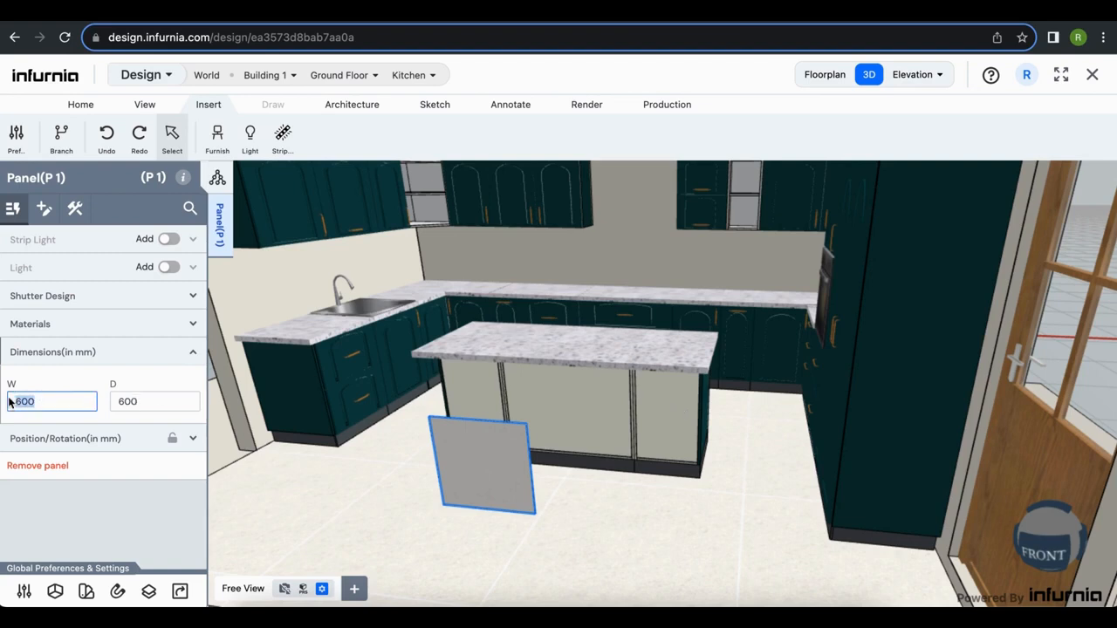
type("720")
key("Return")
left_click_drag(167, 402, 84, 402)
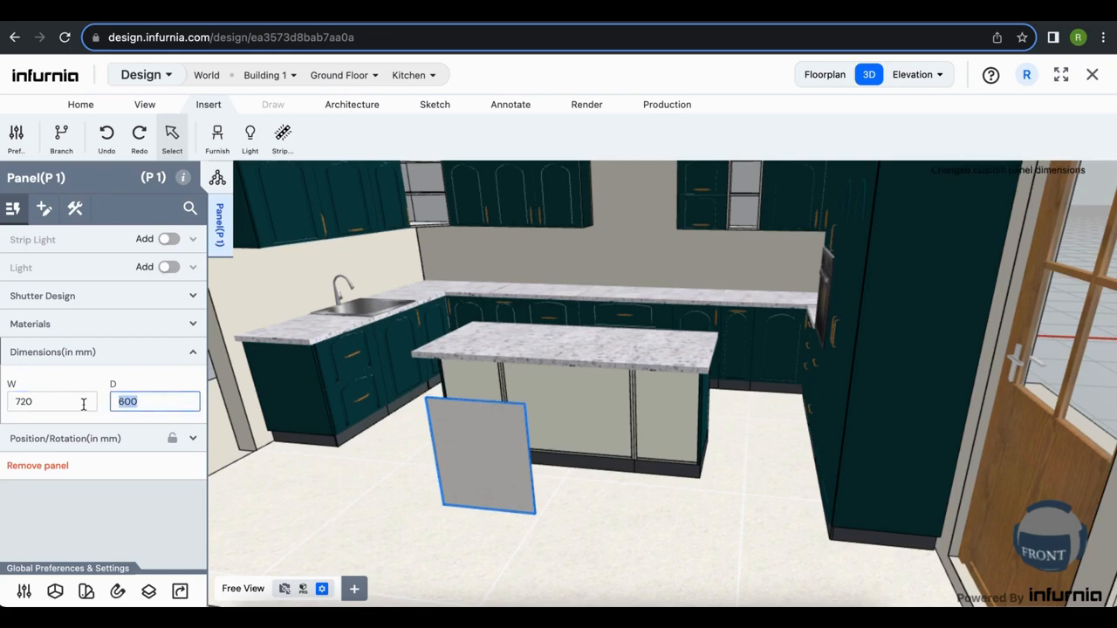
type("1800")
key("Return")
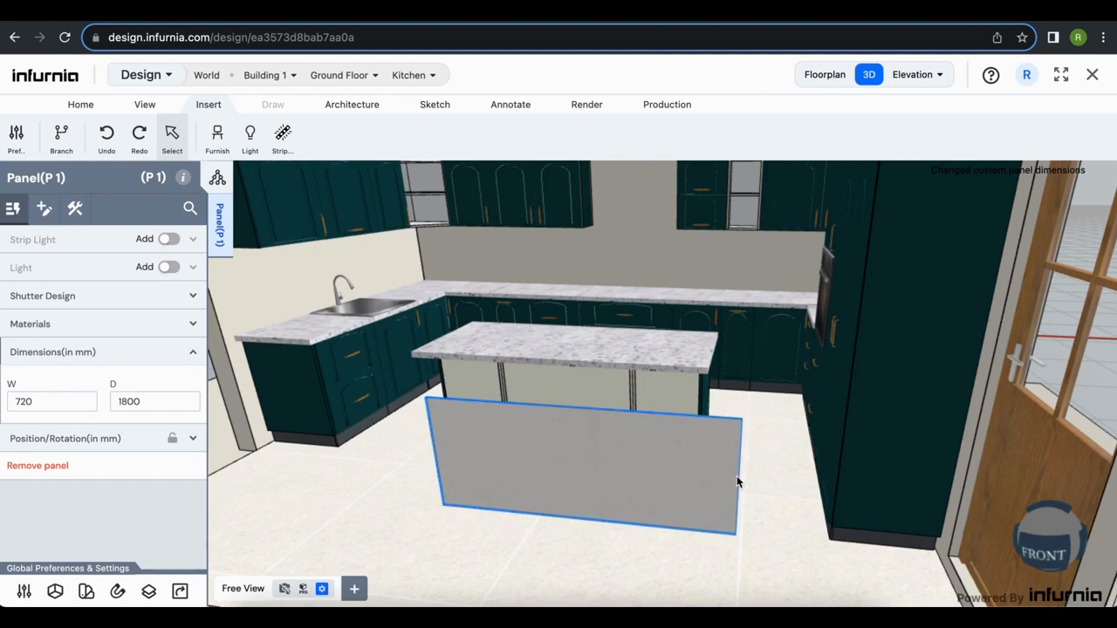
Set the custom panel's Y position to 112 mm.
left_click(84, 439)
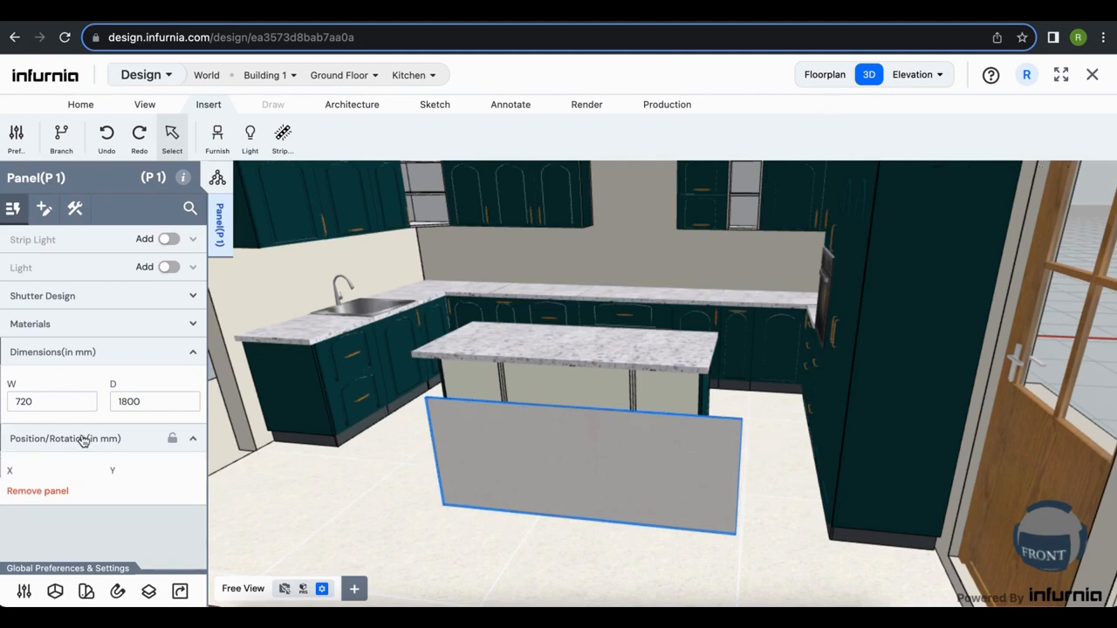
scroll(74, 475, "down", 1)
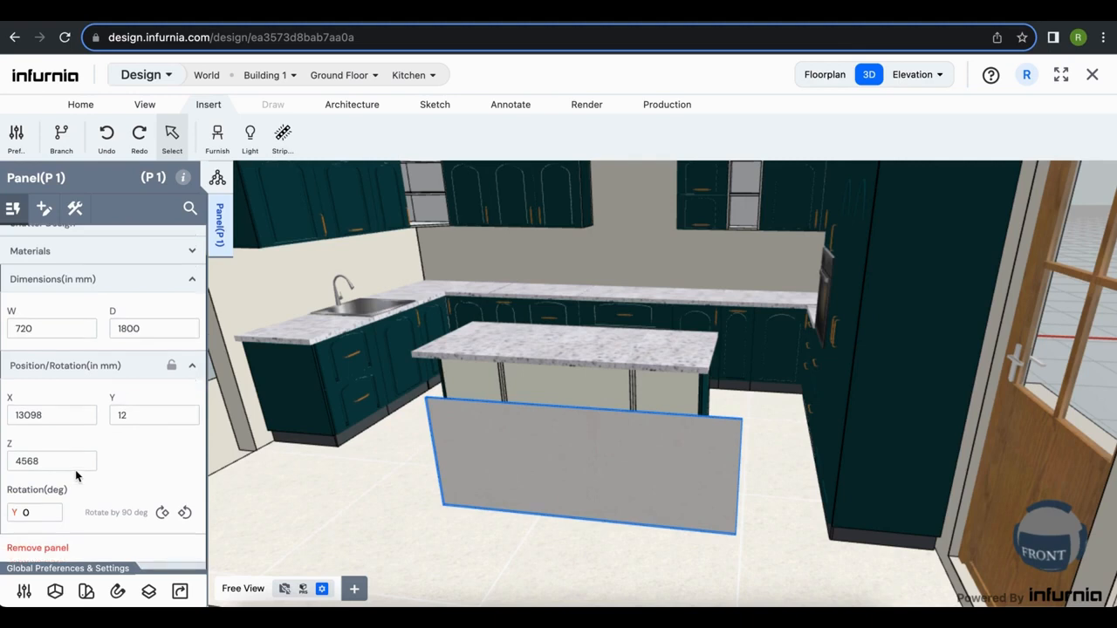
double_click(129, 417)
type("112")
key("Return")
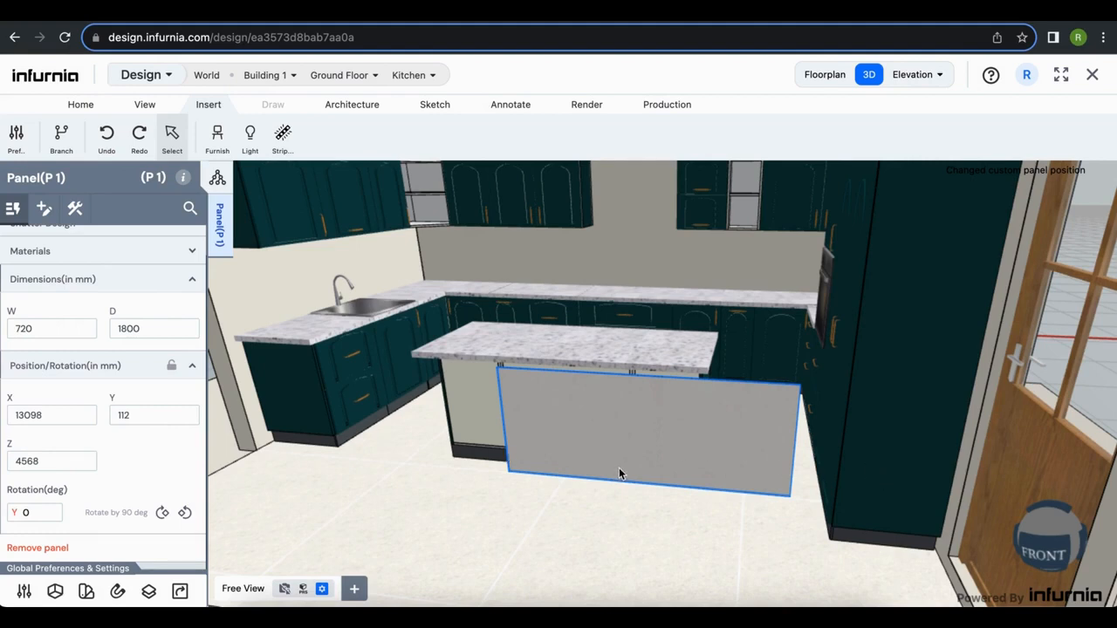
In the floorplan, move the custom panel by its upper-left corner onto the outer back corner of island cabinet C 24 with the Offset tool.
left_click(825, 76)
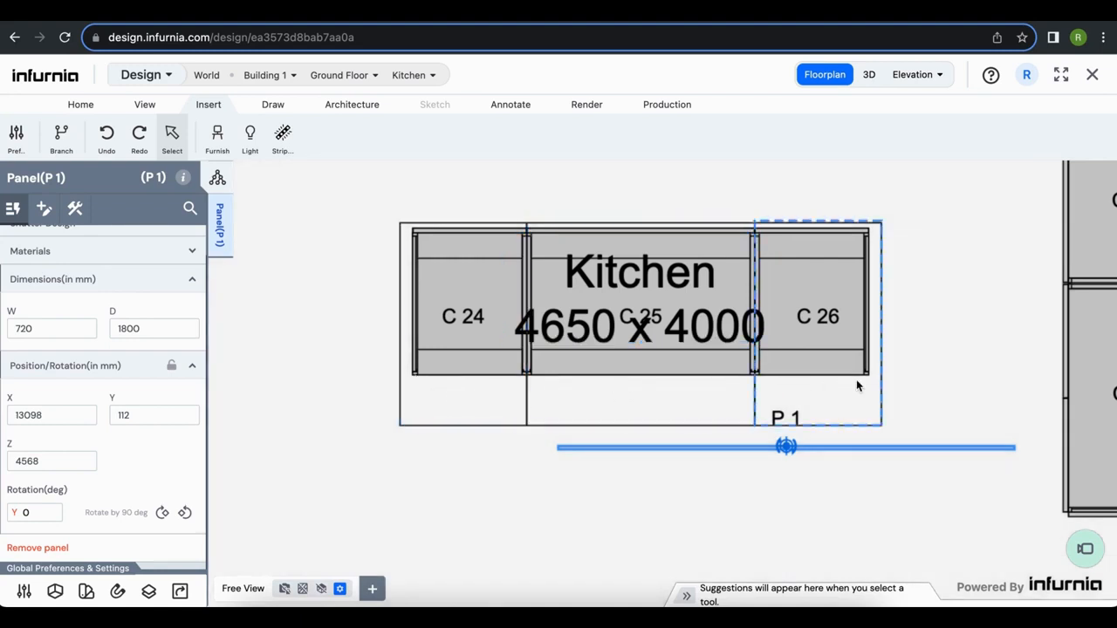
scroll(791, 480, "up", 3)
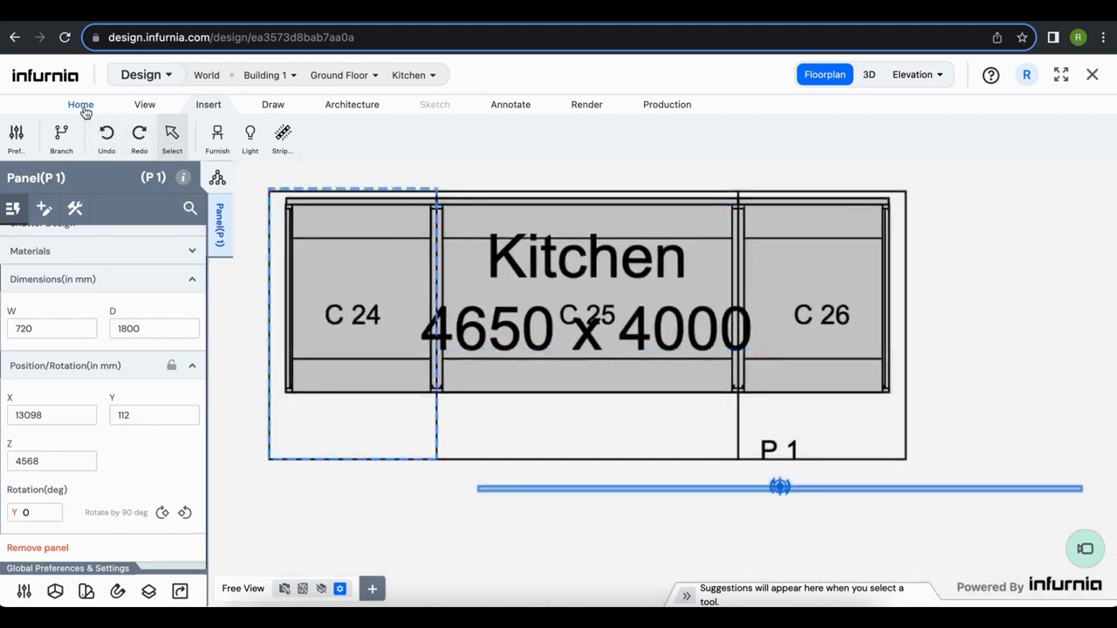
left_click(85, 110)
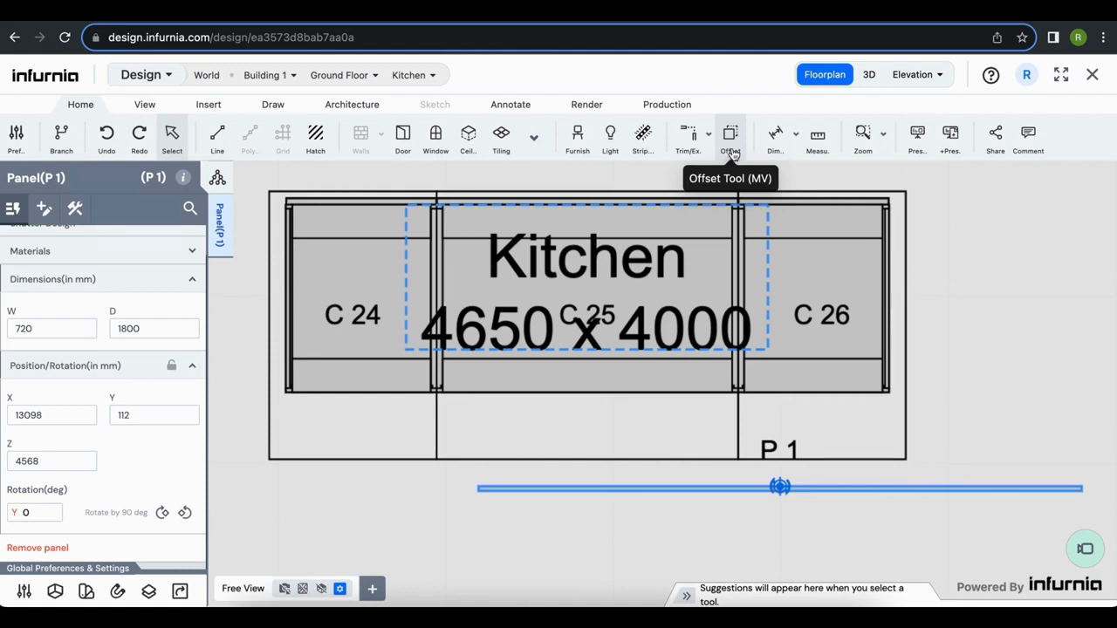
left_click(731, 140)
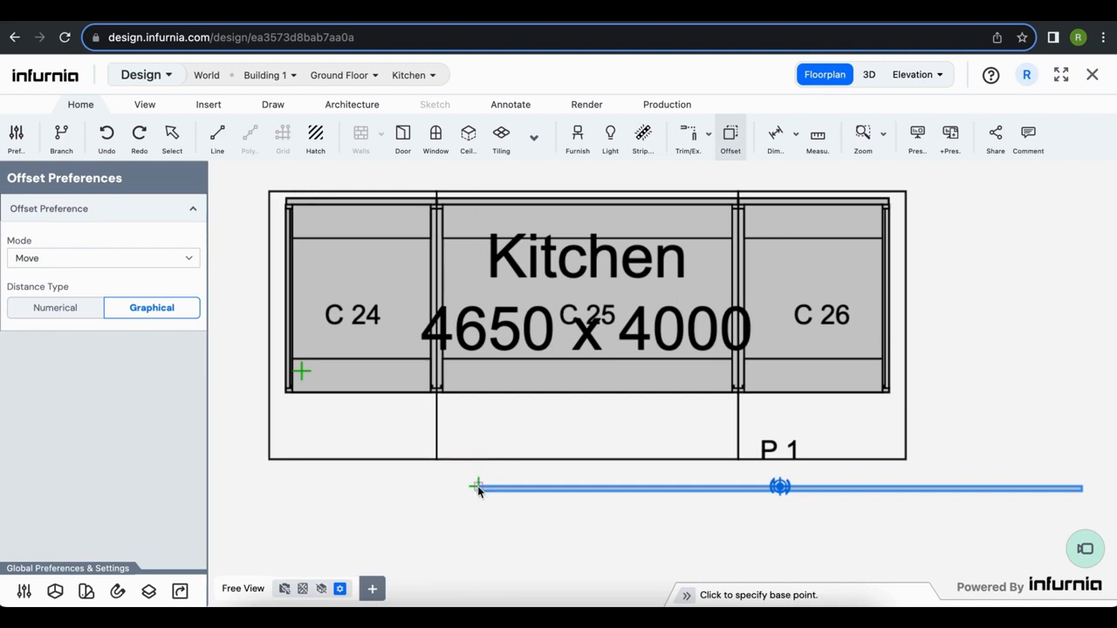
scroll(477, 487, "up", 2)
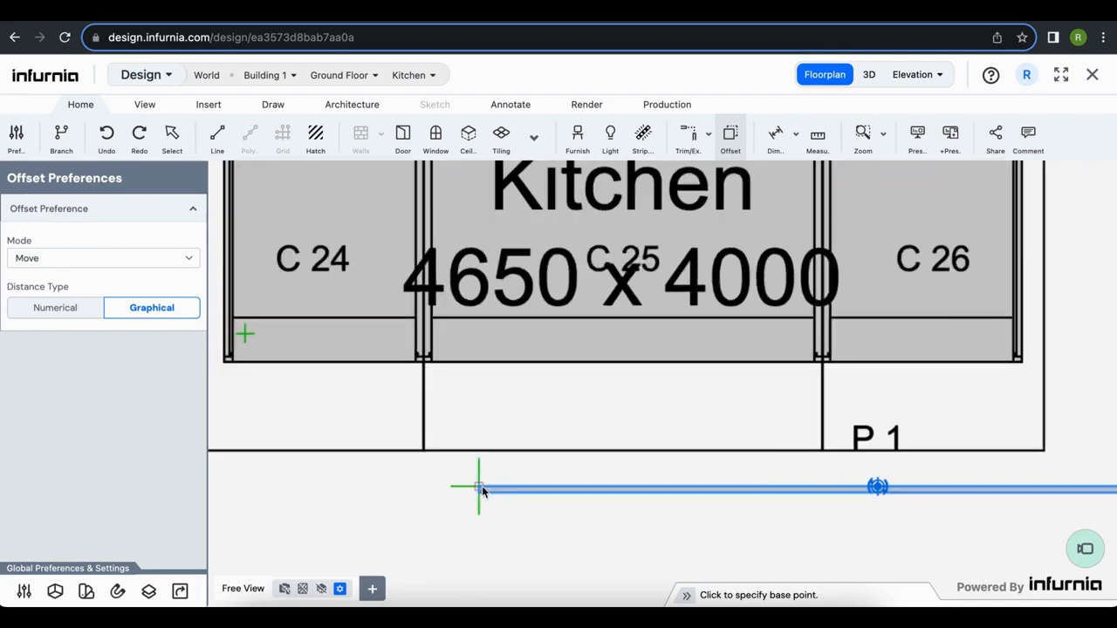
left_click(479, 487)
scroll(481, 485, "down", 1)
scroll(296, 375, "up", 2)
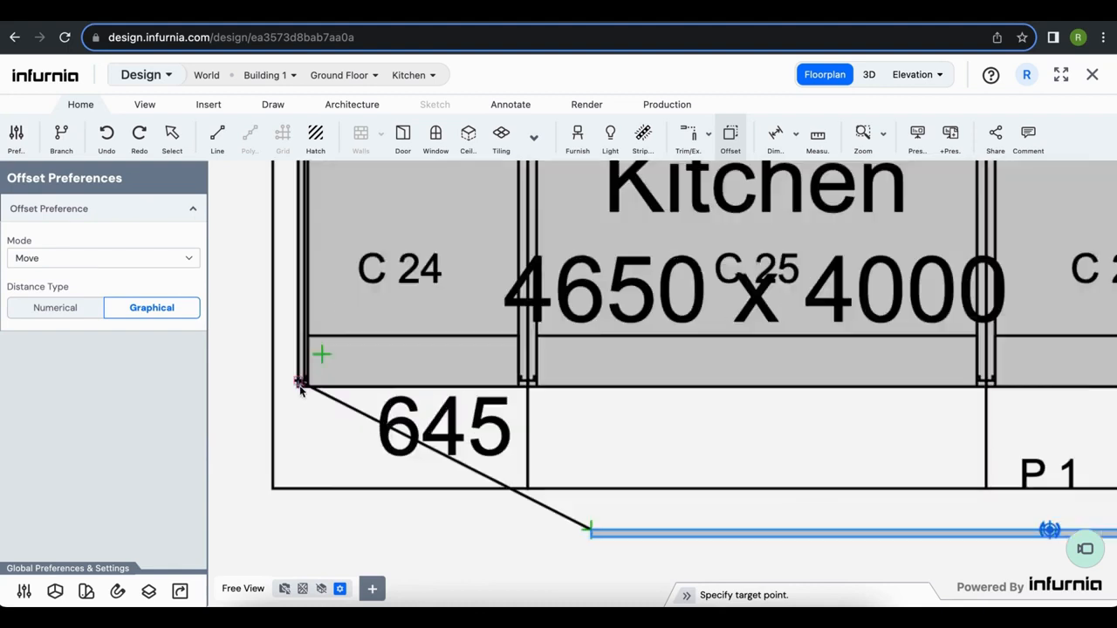
scroll(300, 390, "up", 2)
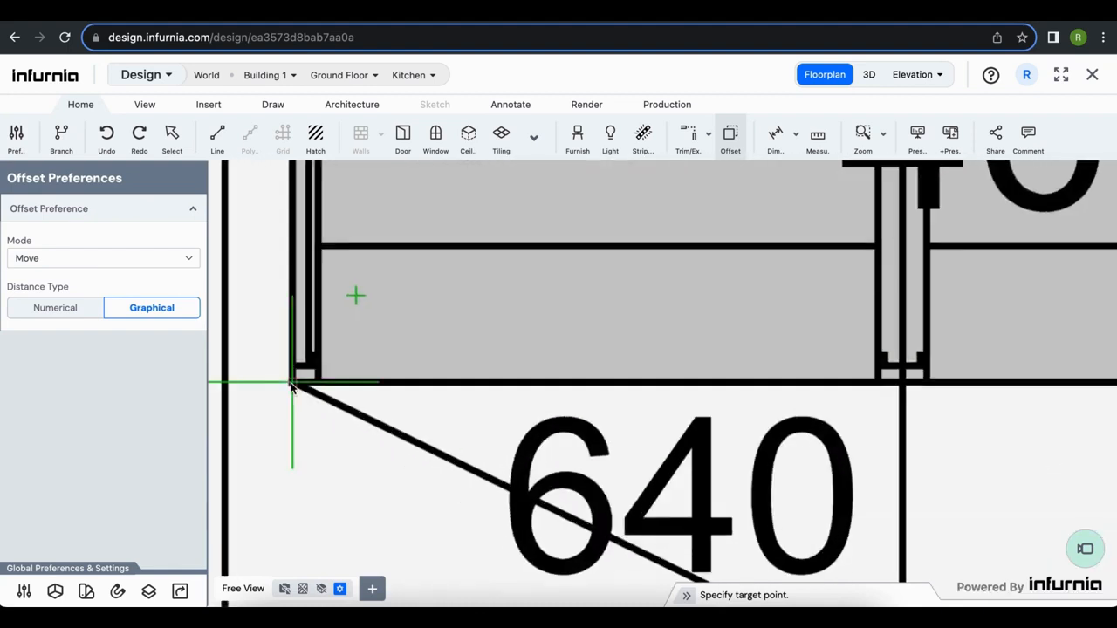
left_click(291, 384)
scroll(317, 388, "down", 3)
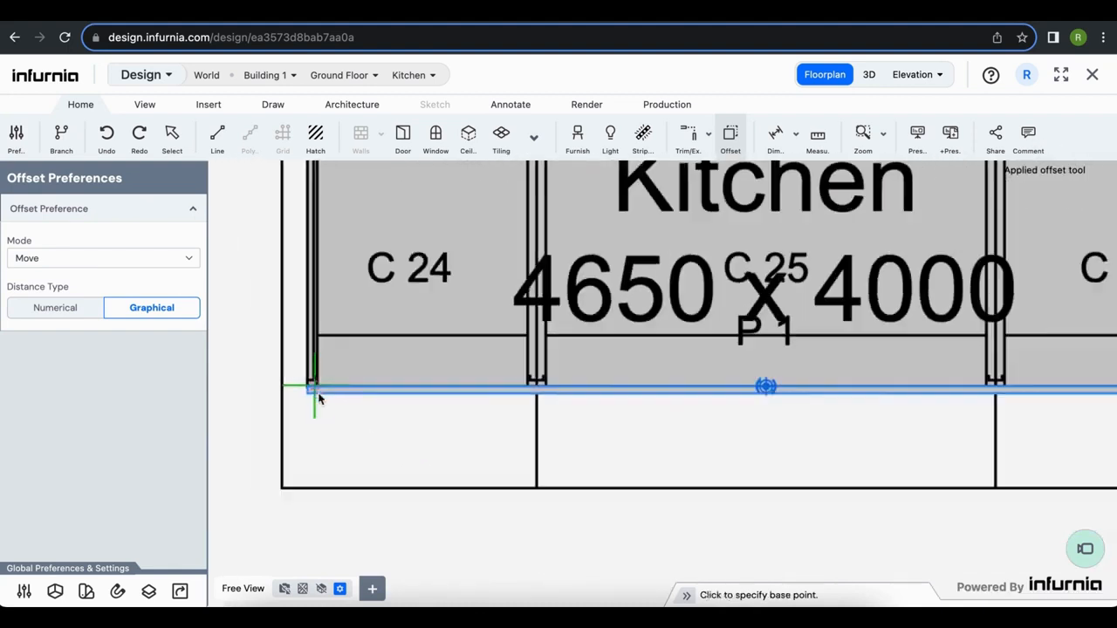
scroll(1010, 394, "up", 1)
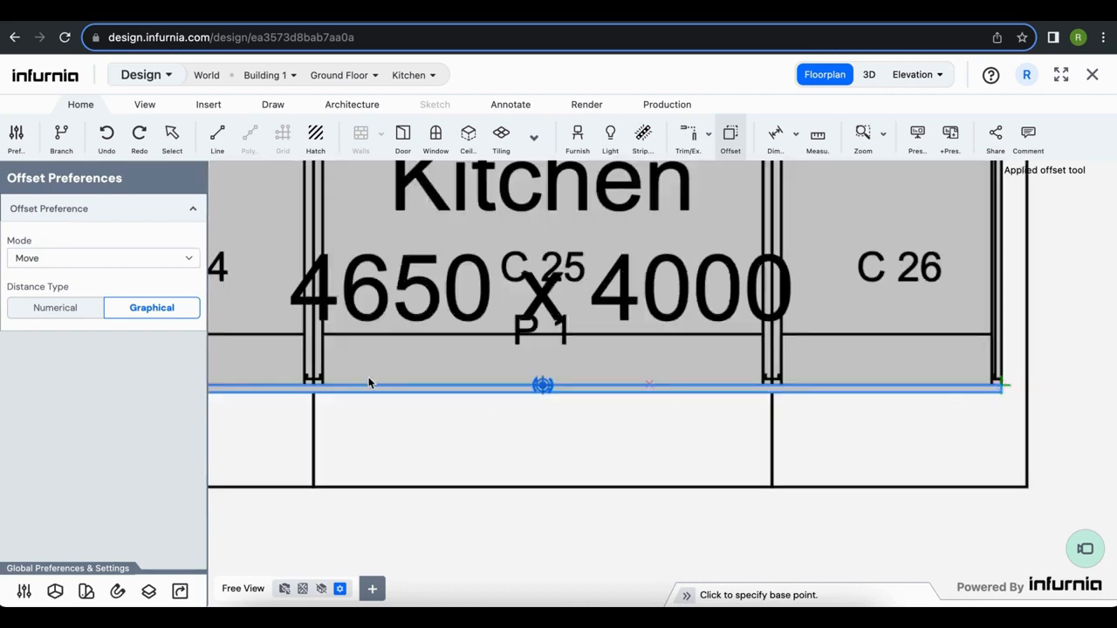
middle_click_drag(410, 410, 650, 410)
scroll(328, 404, "down", 2)
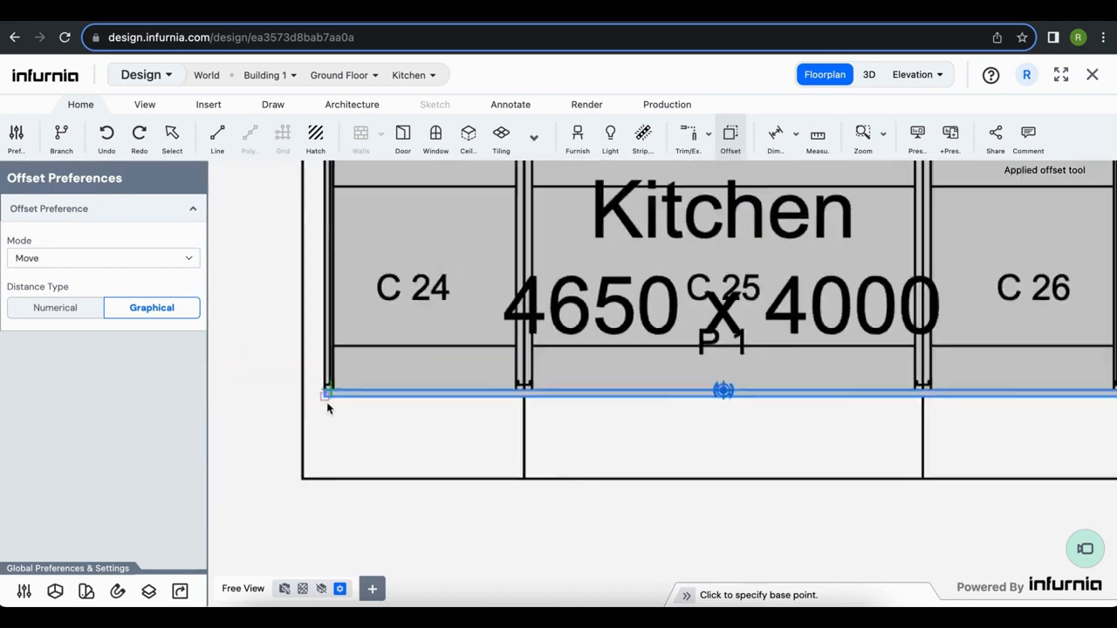
Return to the 3D view, inspect the panel on the island's back, and end the Offset tool.
left_click(869, 75)
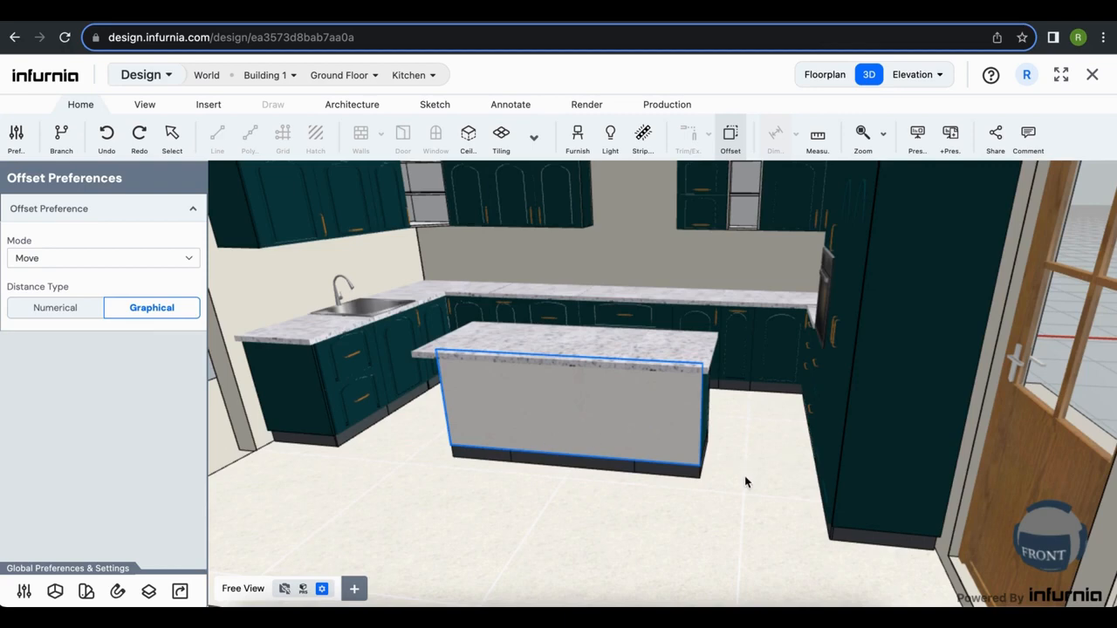
scroll(744, 482, "up", 3)
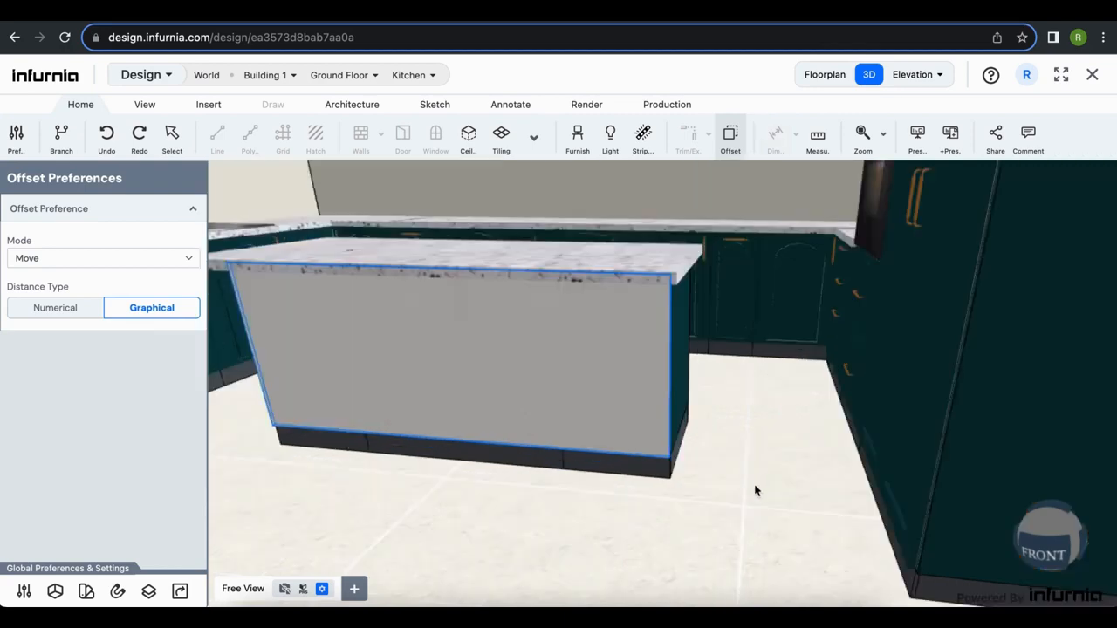
key("Escape")
scroll(755, 491, "down", 5)
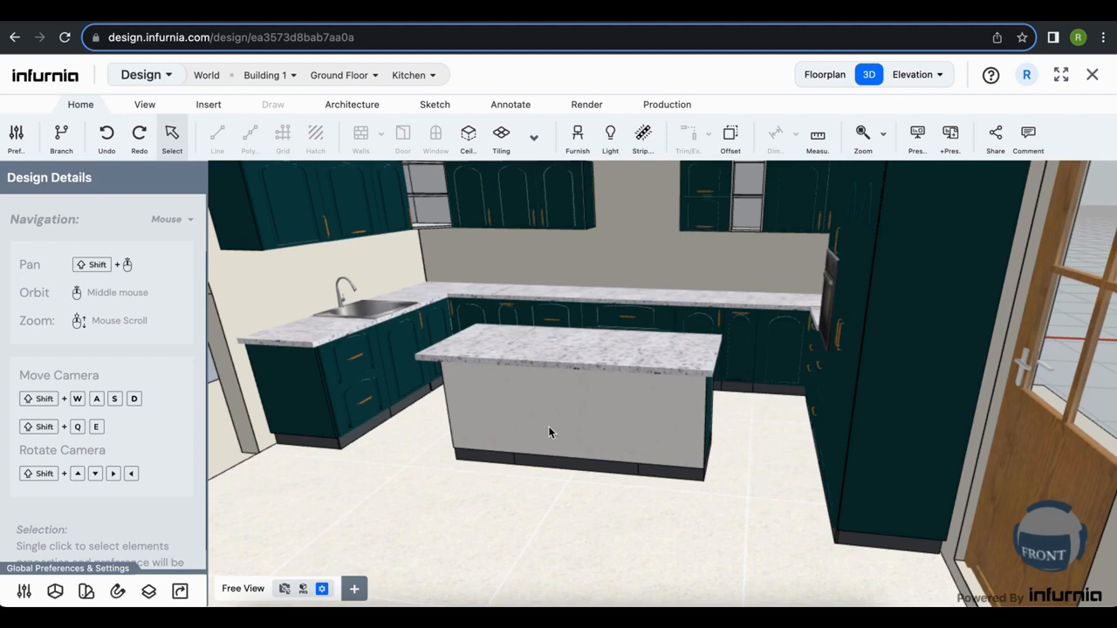
scroll(548, 432, "down", 5)
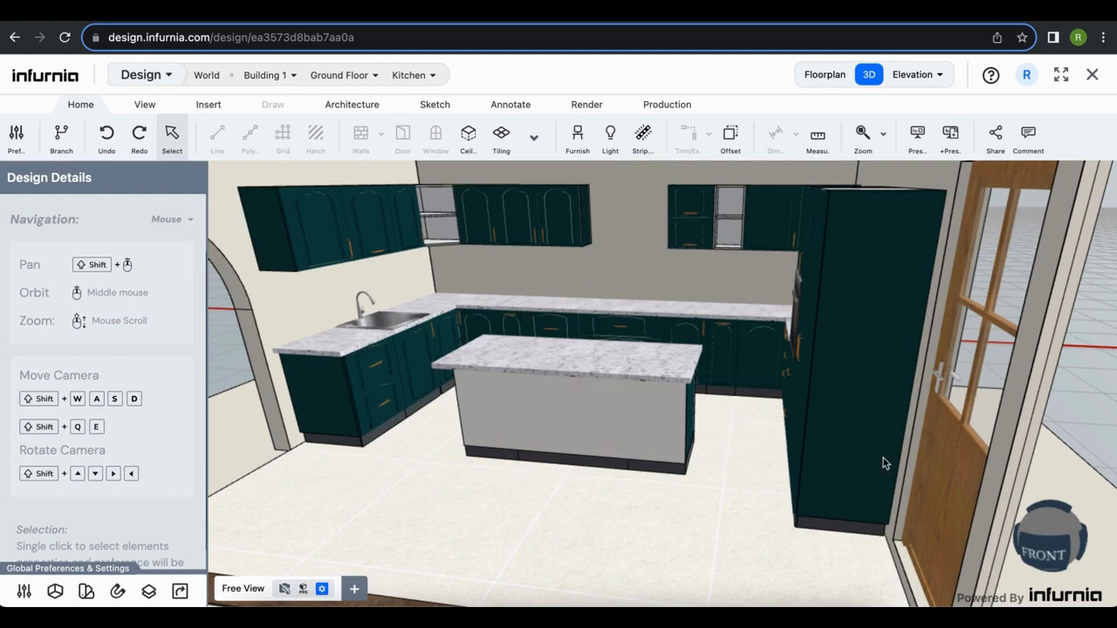
Select the island's back panel and review its finish and core material settings.
left_click(569, 394)
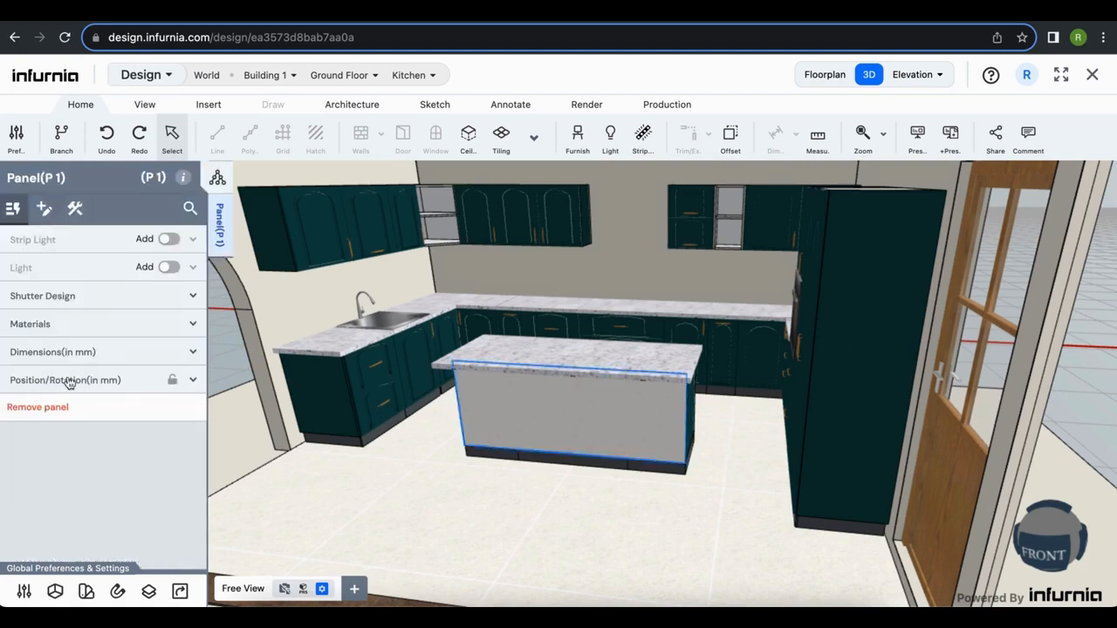
left_click(102, 325)
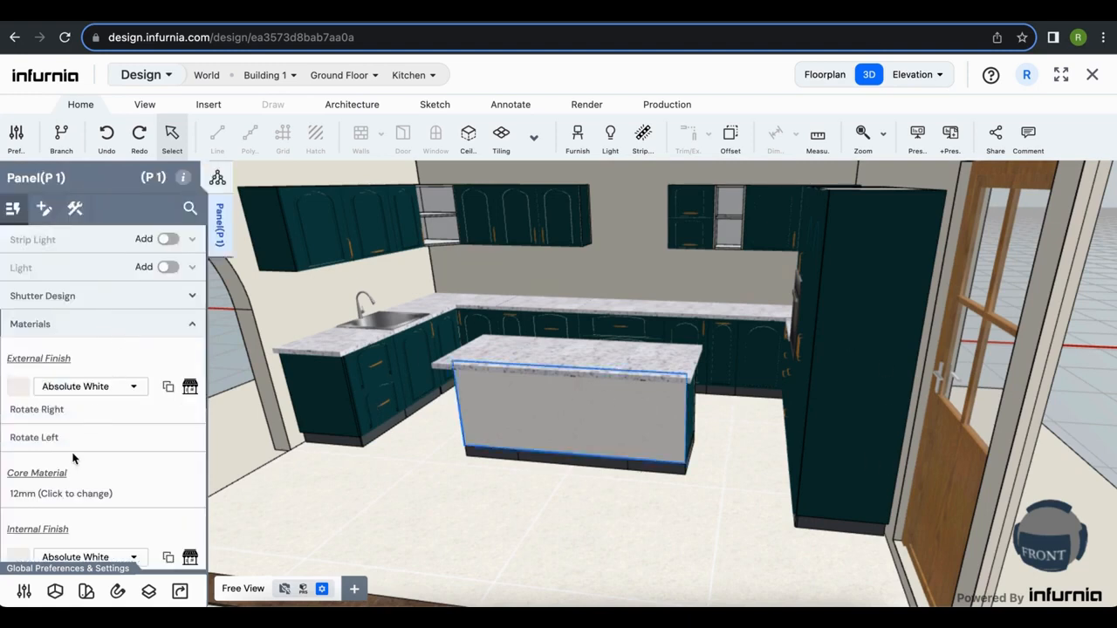
scroll(75, 456, "down", 3)
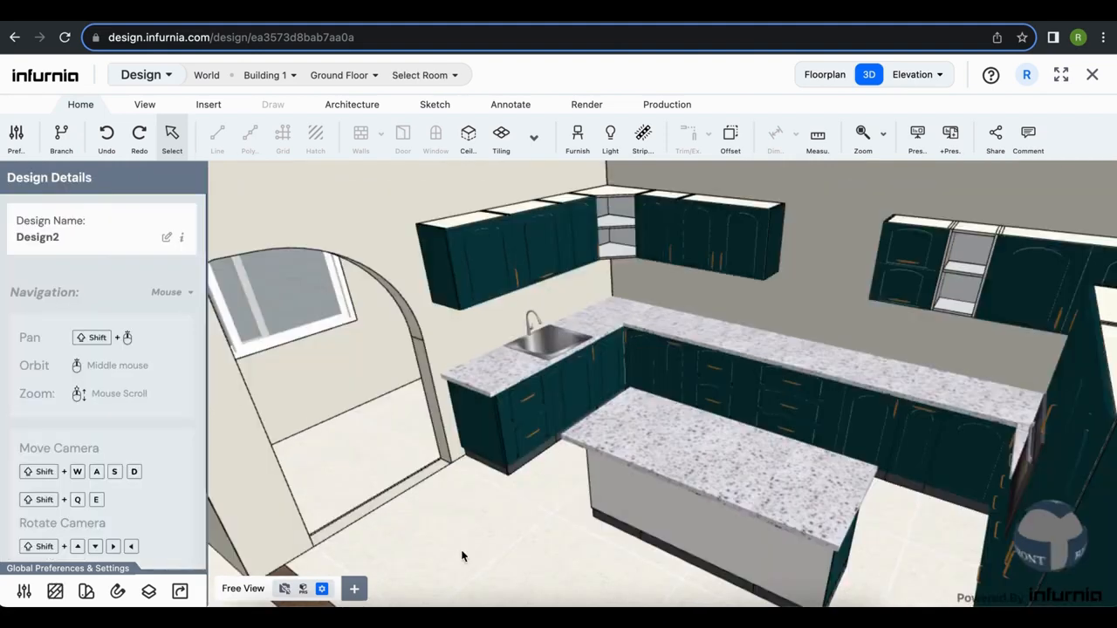
Open the tiling and cutting tool for the wall section behind the sink and start a new tiling sketch.
left_click(447, 332)
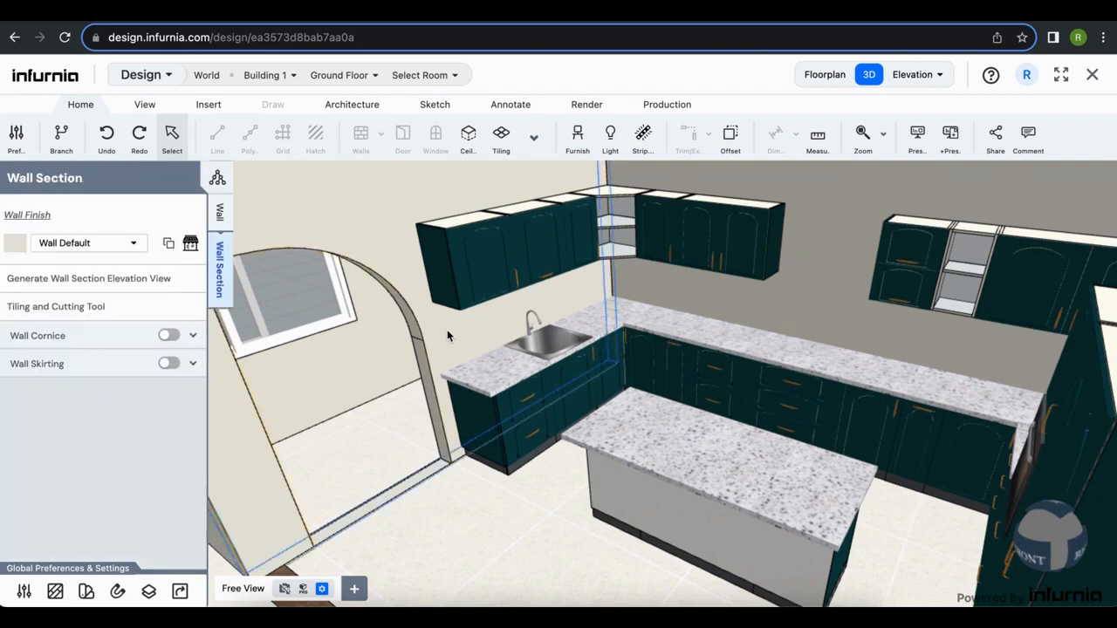
left_click(86, 309)
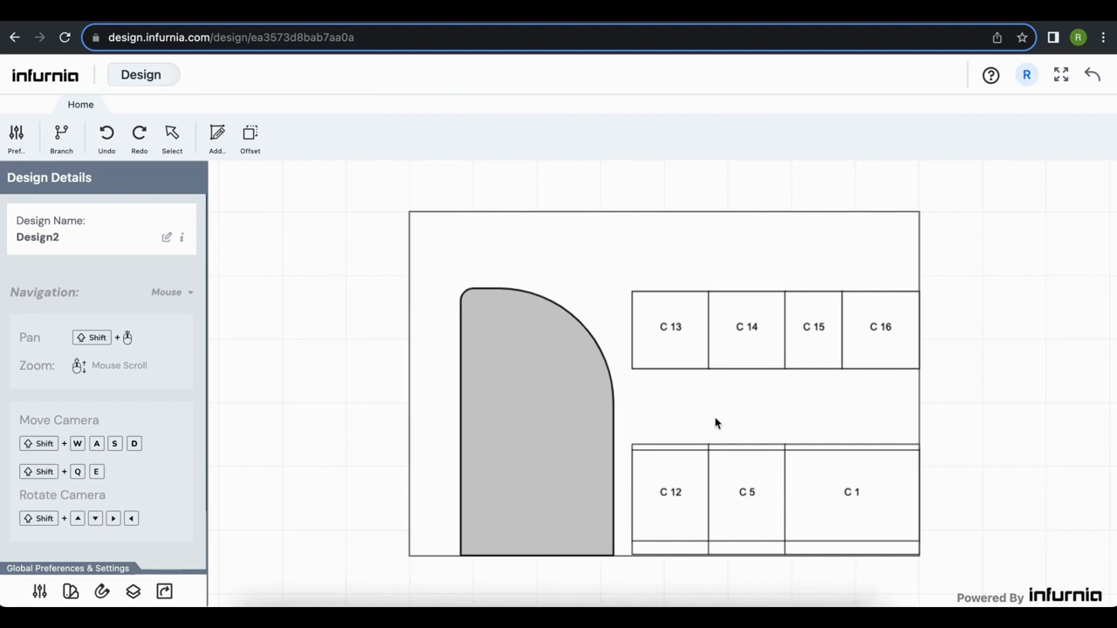
left_click(217, 144)
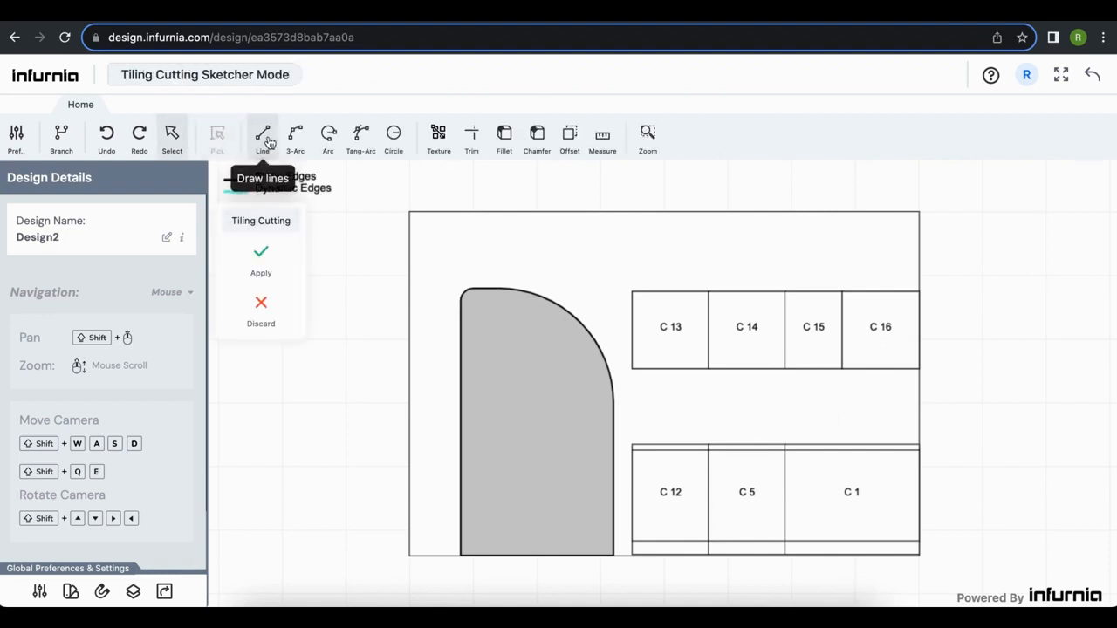
Draw a closed rectangle of lines, about 600 mm high, between the base countertop and the wall cabinets, spanning C 13 to C 16.
left_click(269, 142)
scroll(634, 445, "up", 2)
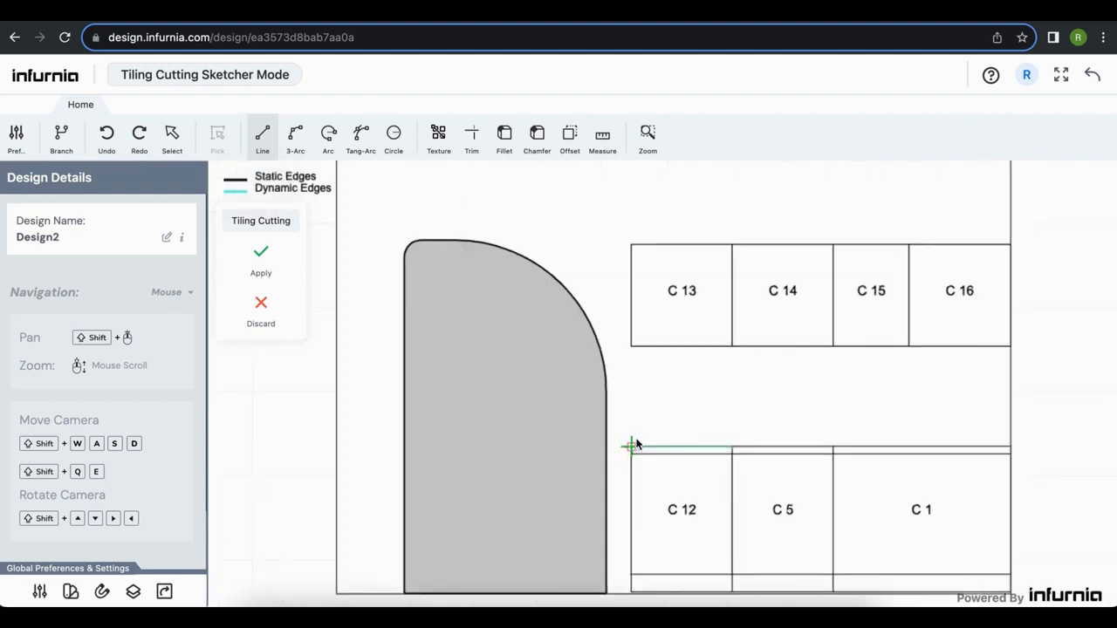
left_click(631, 446)
left_click(1010, 446)
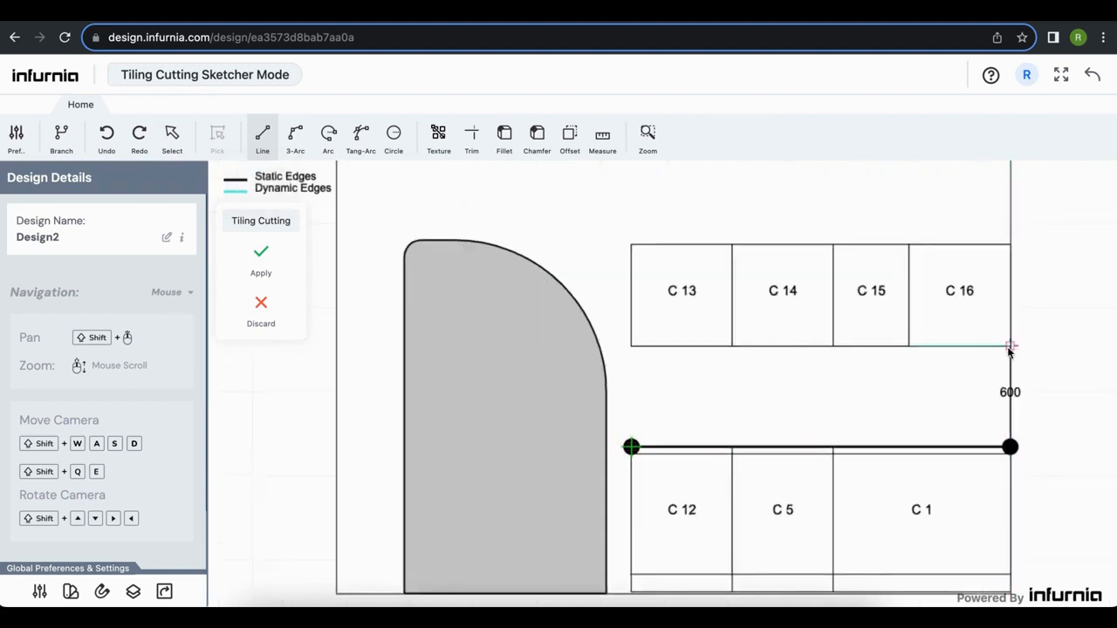
left_click(1010, 346)
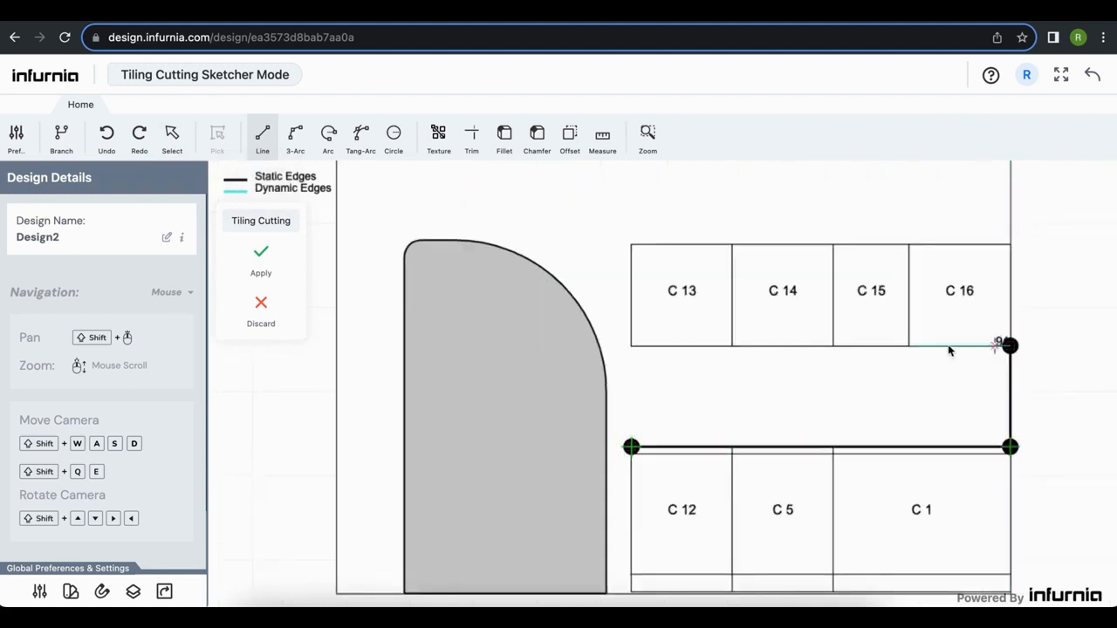
left_click(631, 346)
scroll(631, 441, "up", 2)
left_click(631, 446)
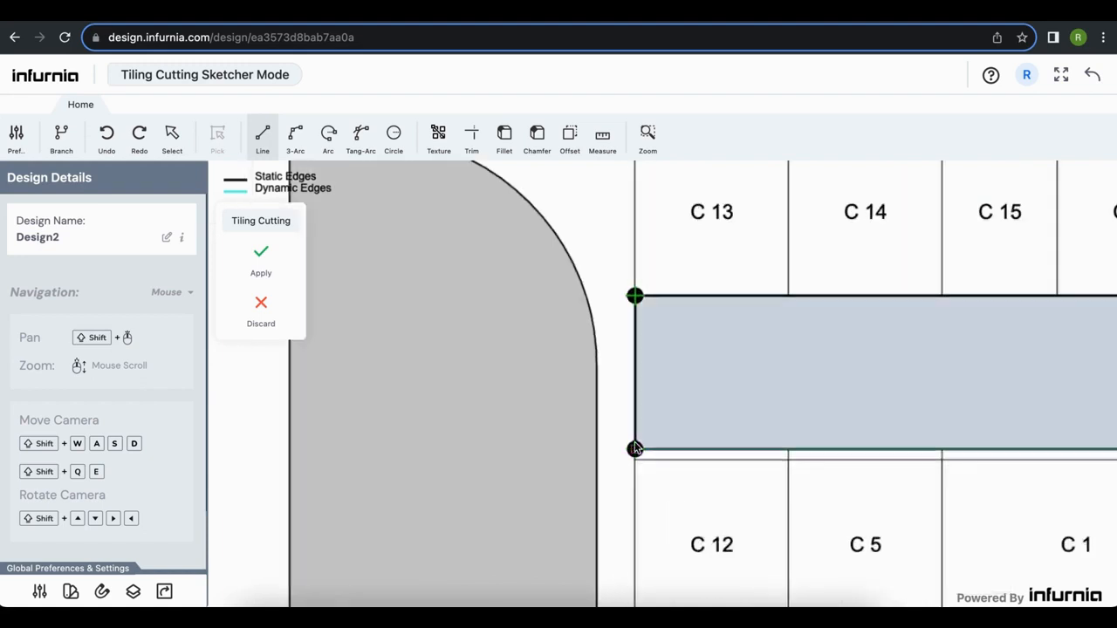
scroll(635, 448, "down", 2)
middle_click_drag(970, 411, 836, 375, "shift")
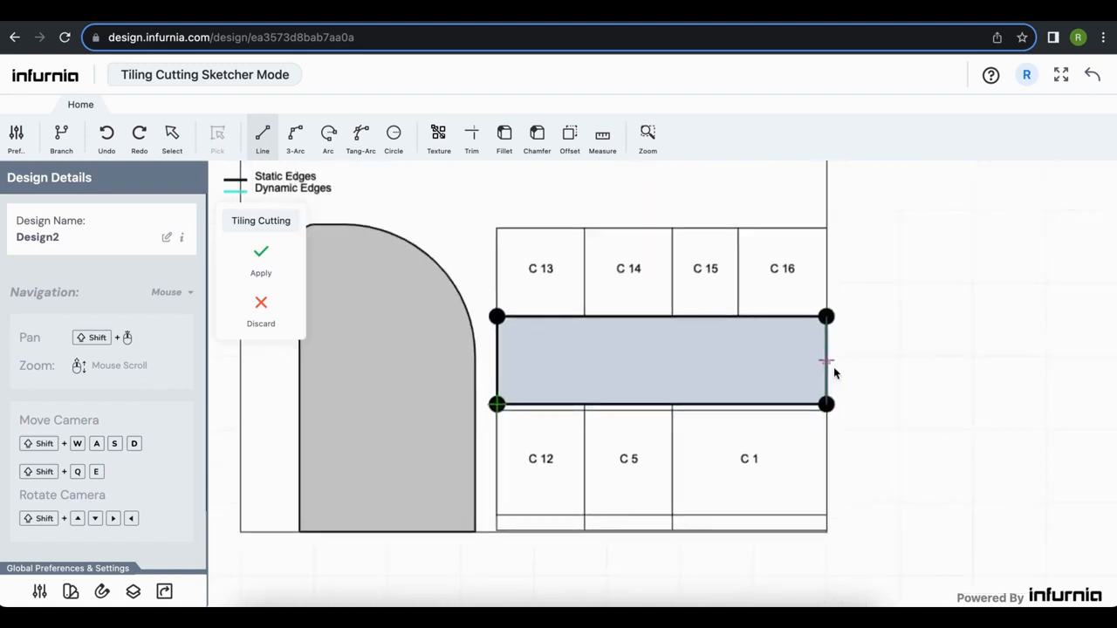
key("Escape")
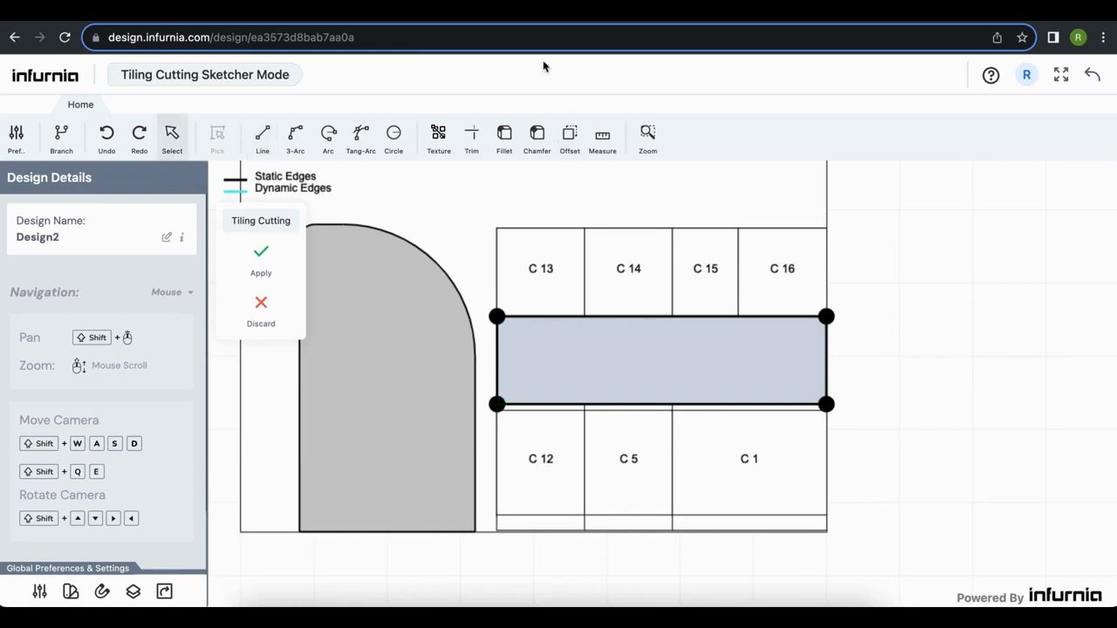
Measure the height of the backsplash rectangle between the wall cabinets and the countertop.
left_click(599, 135)
left_click(616, 316)
left_click(616, 404)
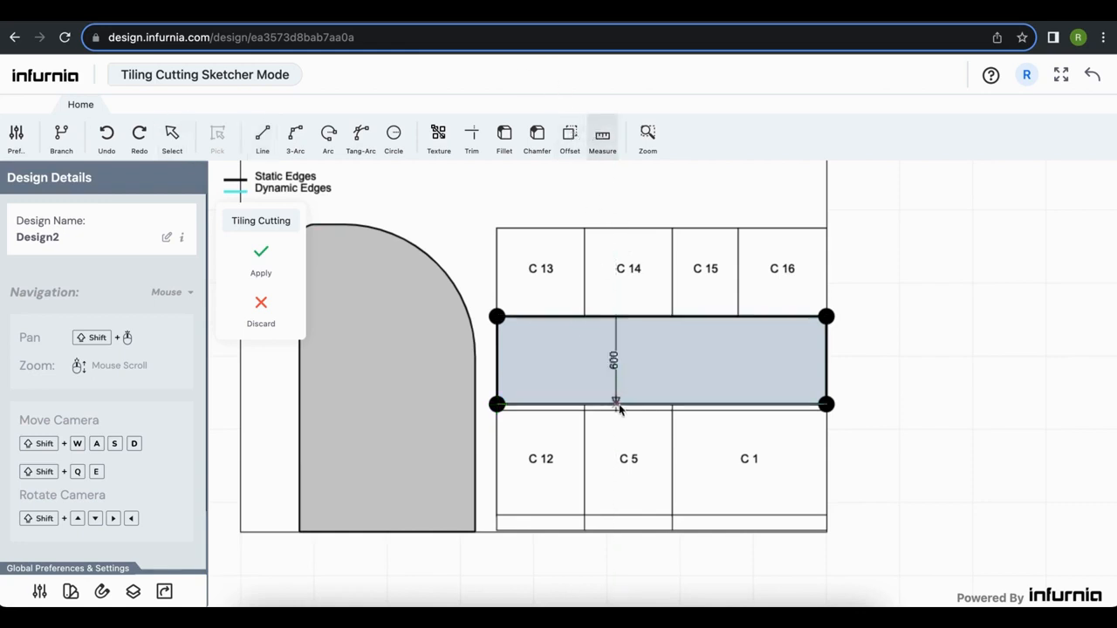
key("Escape")
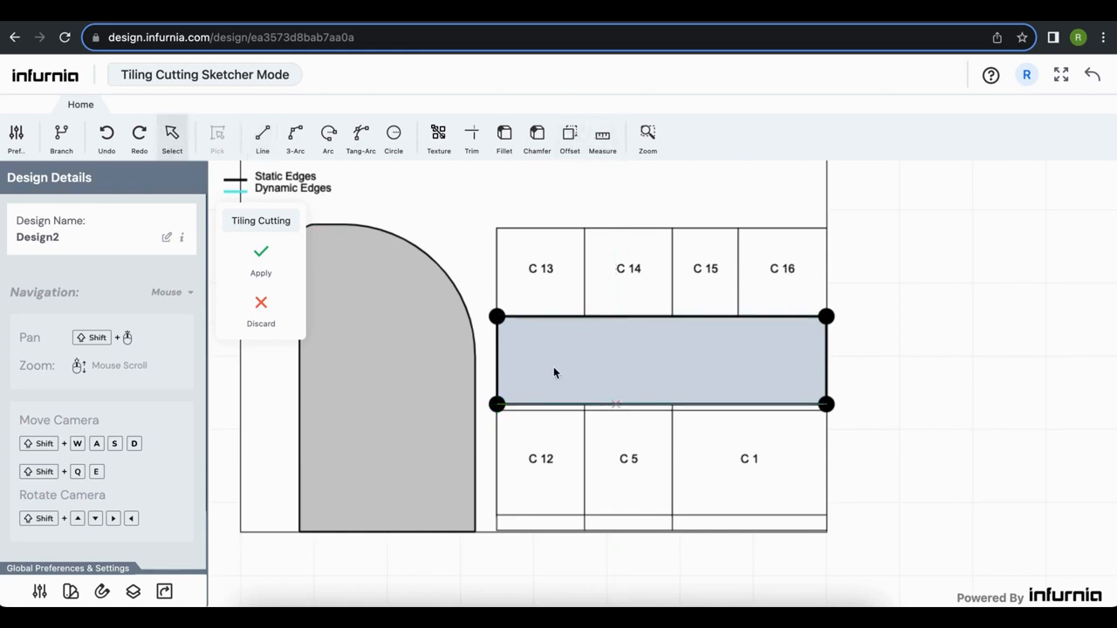
Apply the backsplash sketch, set the shape's type to Tiling, and return to the 3D view.
left_click(261, 262)
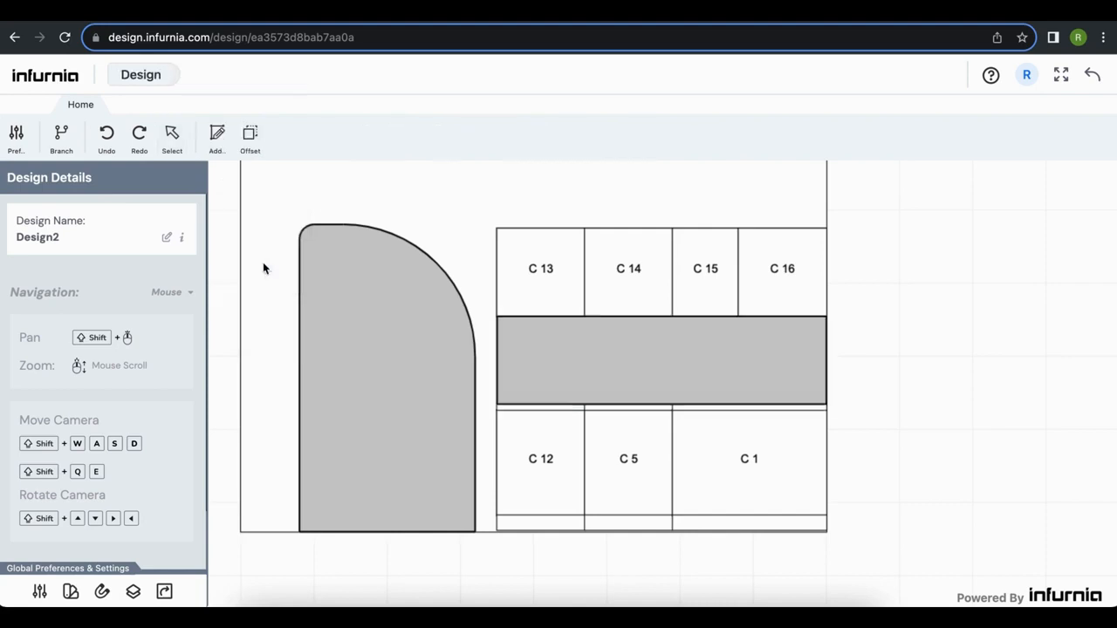
left_click(576, 345)
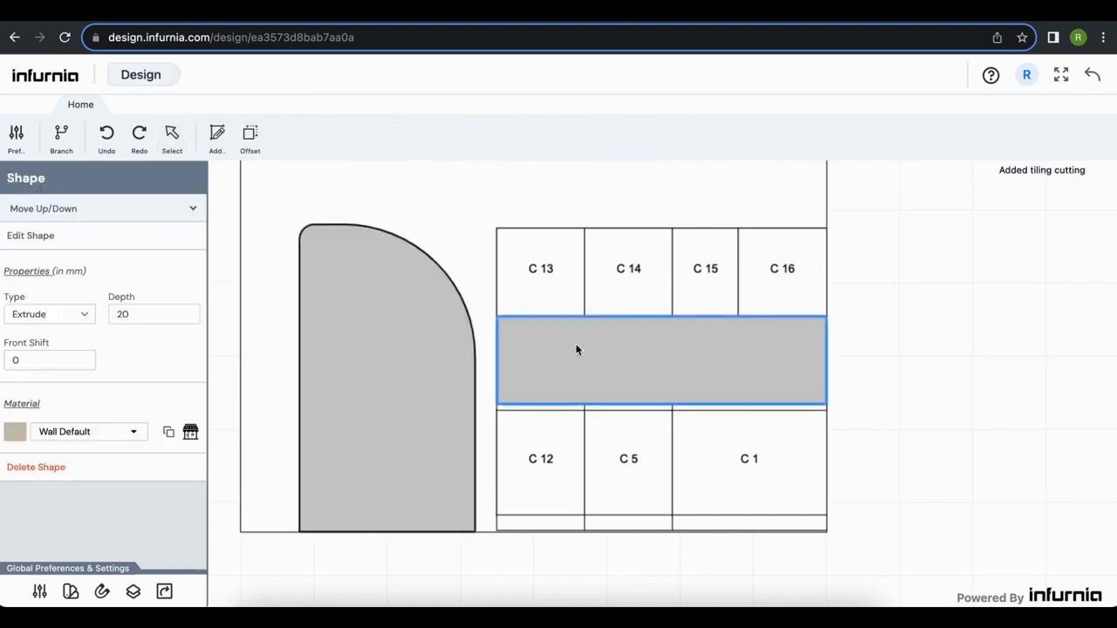
left_click(45, 312)
left_click(45, 332)
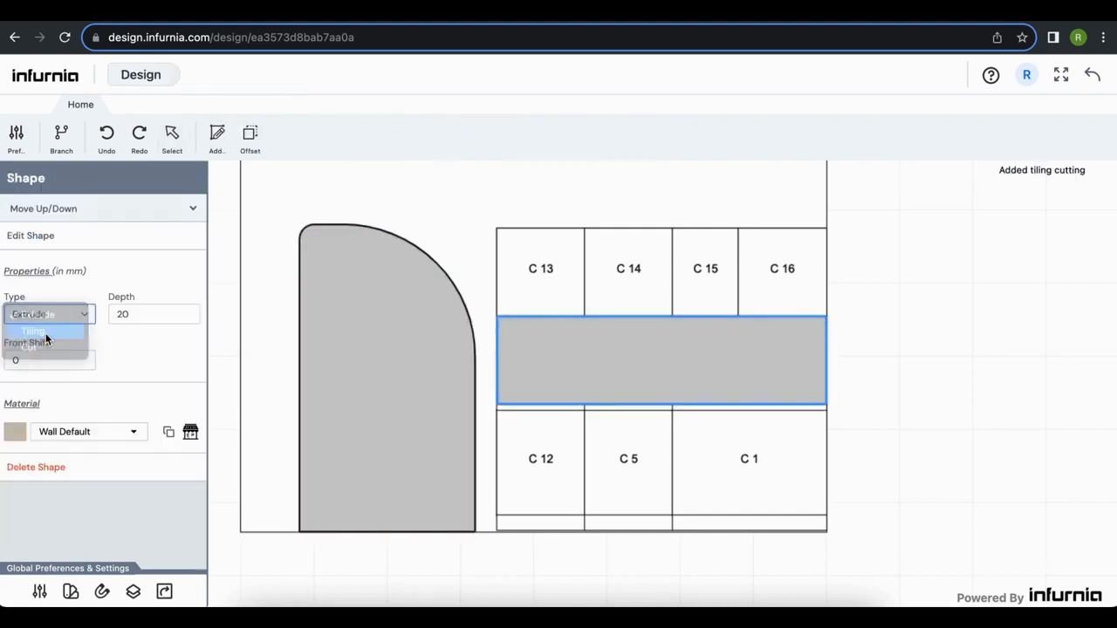
left_click(1092, 77)
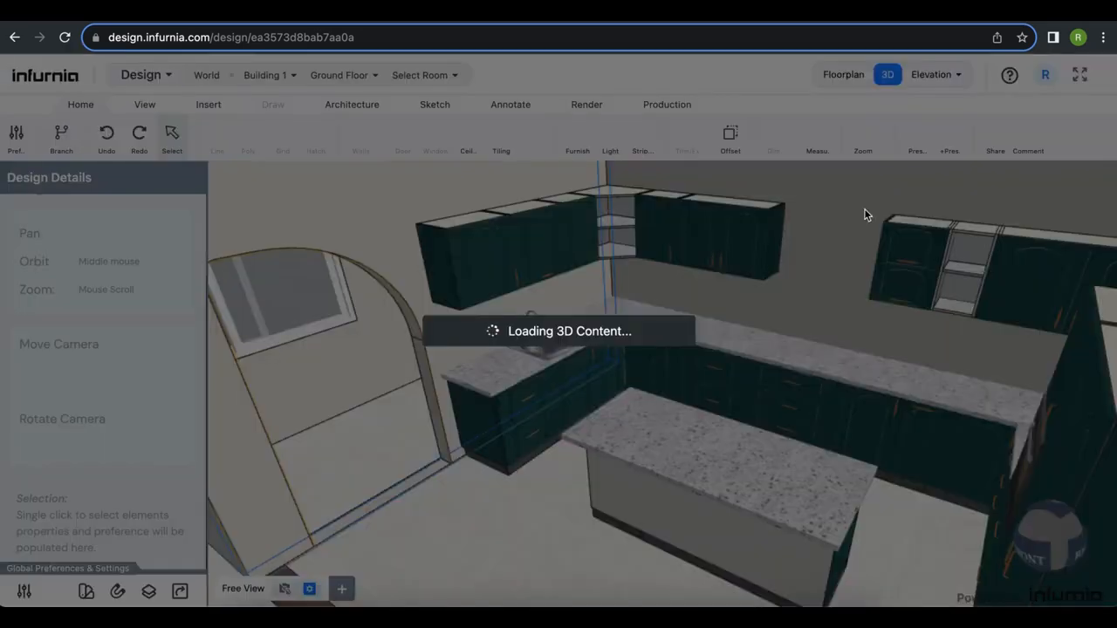
Examine the backsplash behind the sink and along the adjoining wall in the 3D kitchen.
scroll(624, 307, "up", 5)
scroll(623, 306, "down", 5)
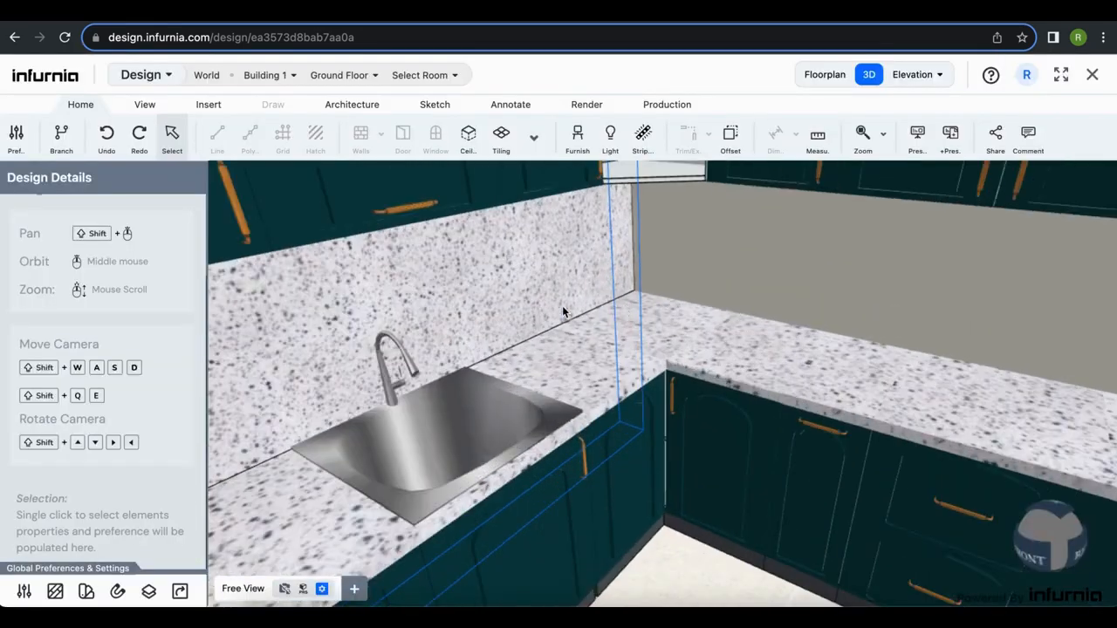
scroll(646, 296, "up", 2)
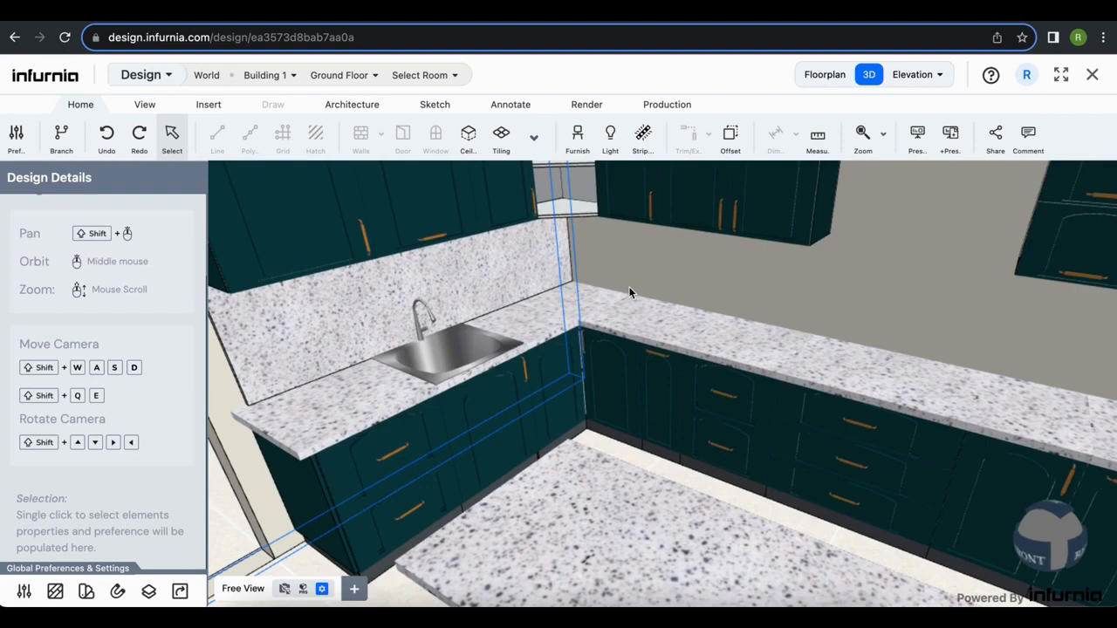
scroll(629, 293, "down", 3)
scroll(739, 266, "down", 3)
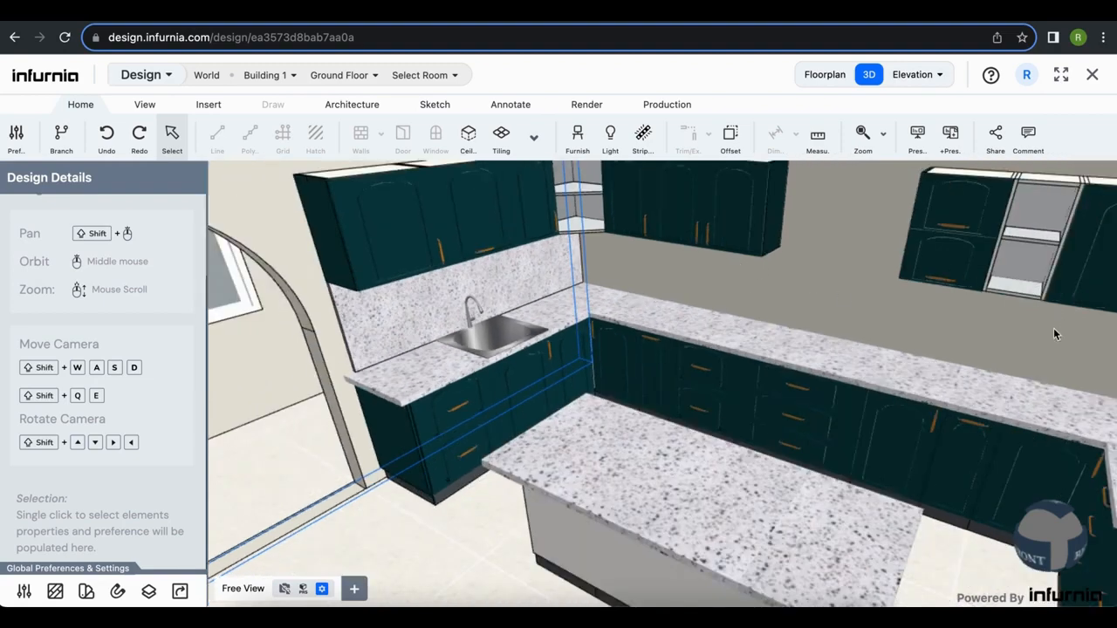
scroll(457, 347, "down", 3)
scroll(472, 340, "up", 2)
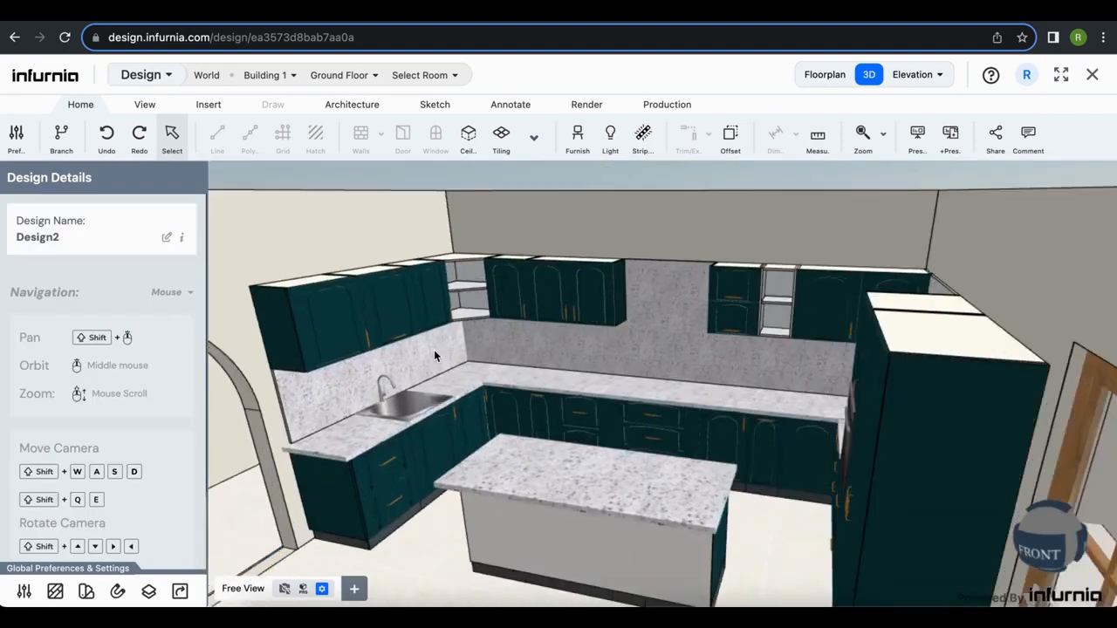
scroll(433, 350, "up", 2)
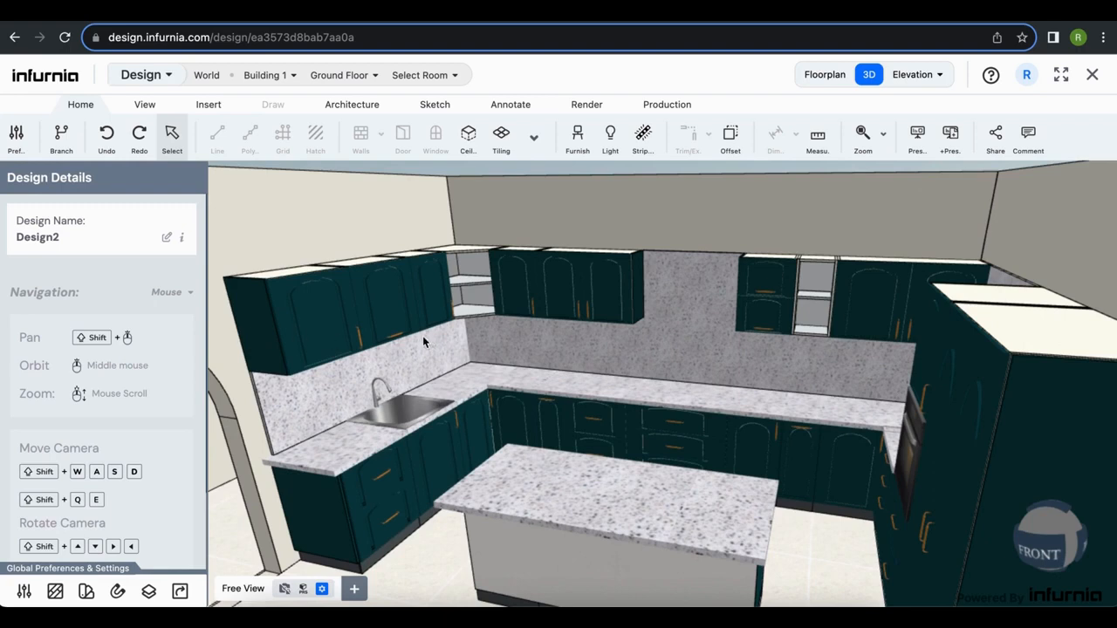
Select wall cabinet C 13 and review its carcass finishes, core materials and edge band settings.
left_click(327, 323)
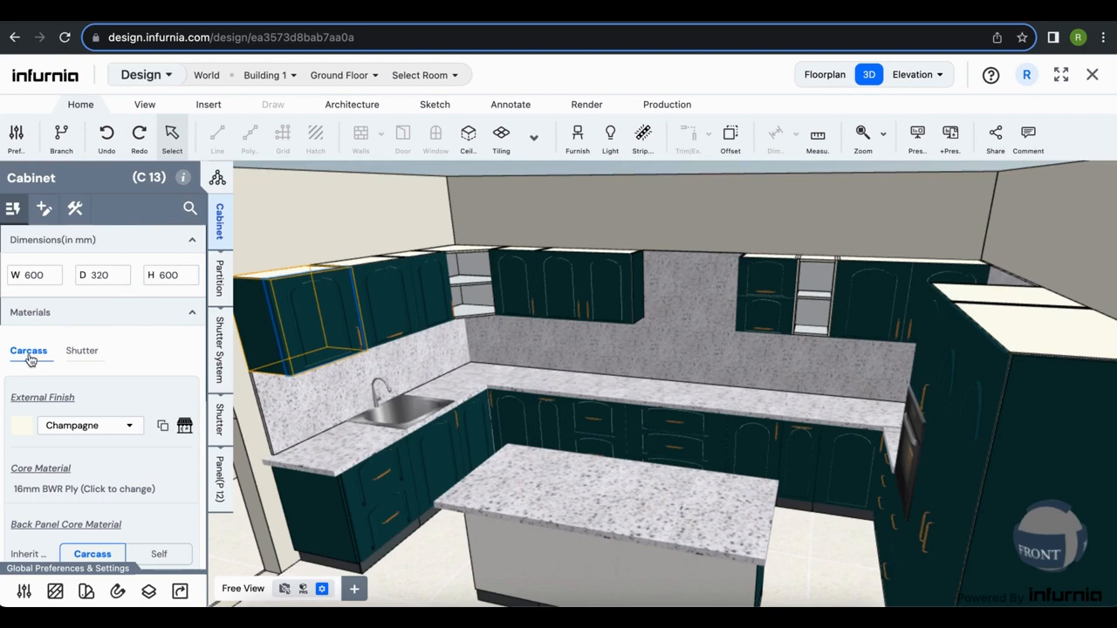
scroll(63, 441, "down", 1)
scroll(35, 432, "down", 1)
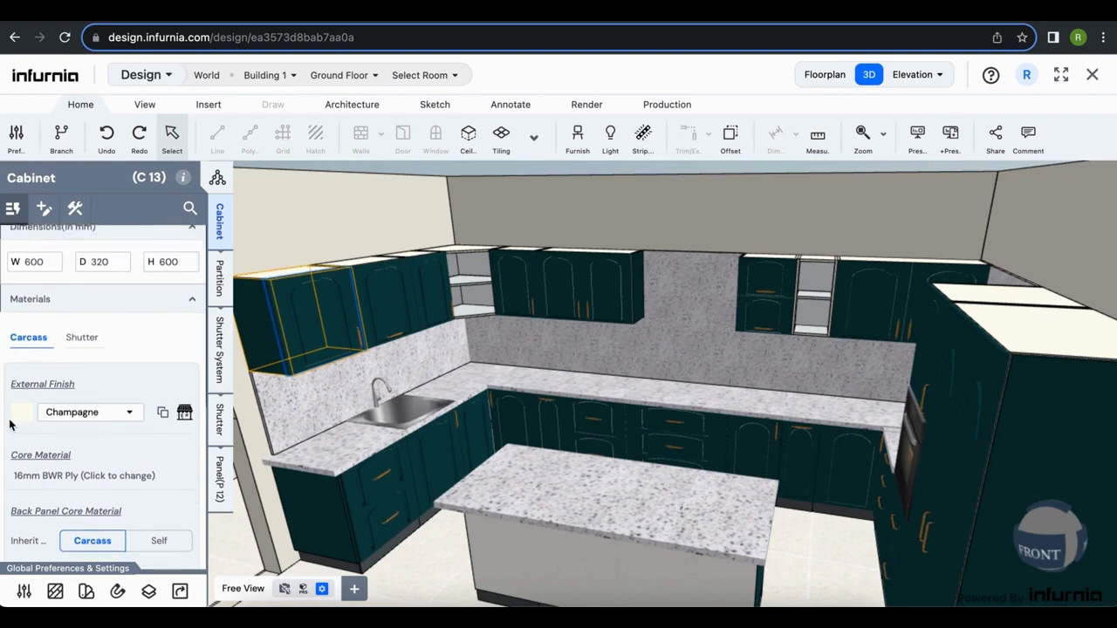
scroll(31, 401, "down", 1)
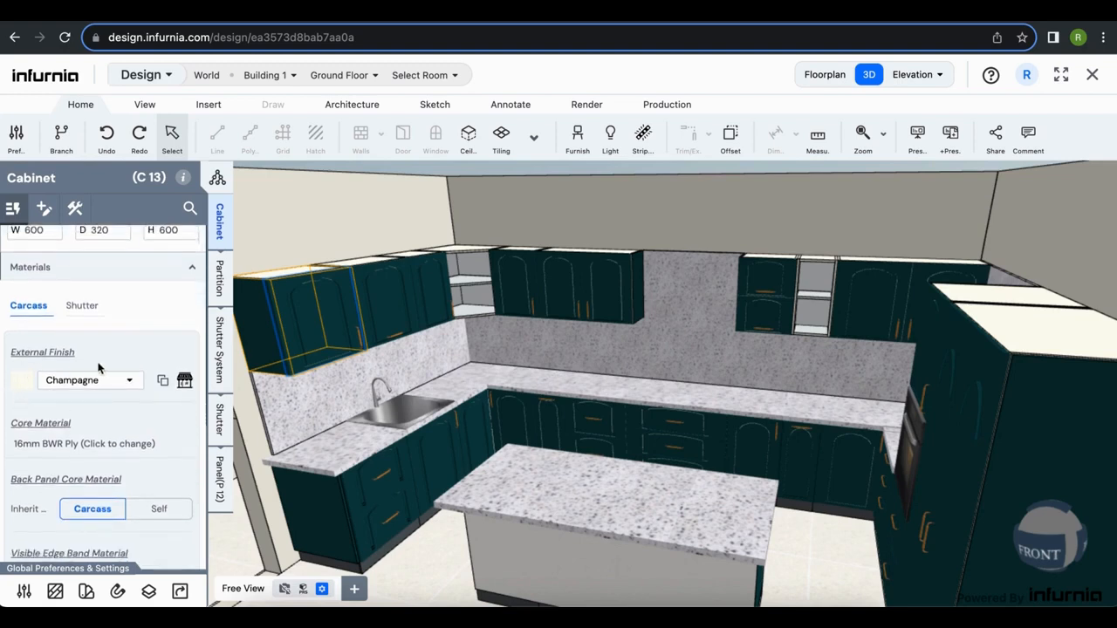
scroll(34, 530, "down", 1)
scroll(32, 530, "down", 4)
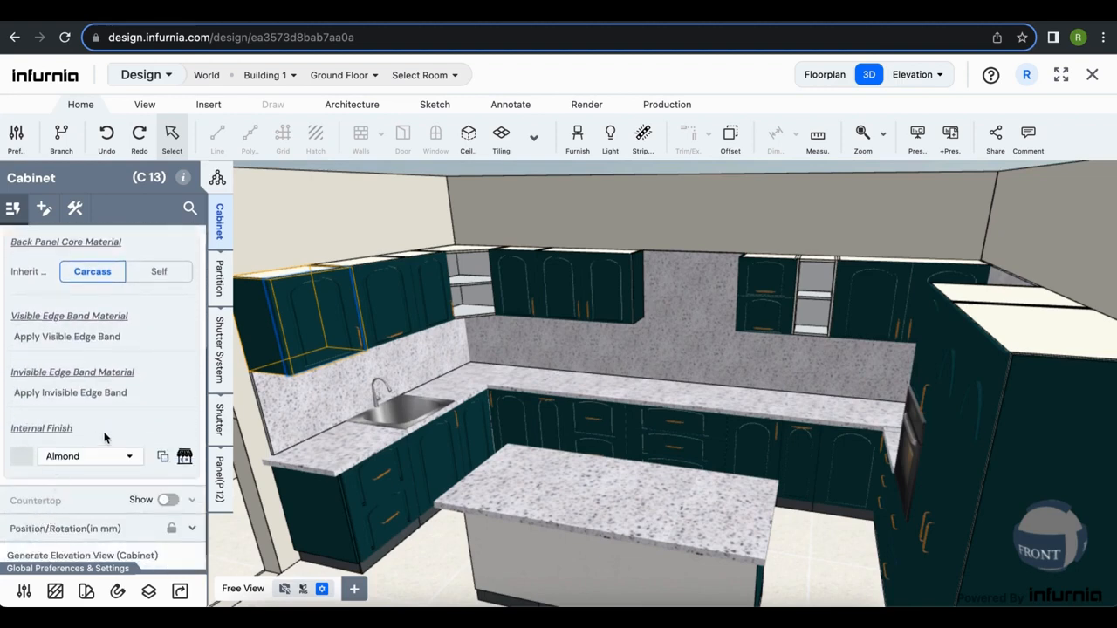
scroll(107, 437, "up", 5)
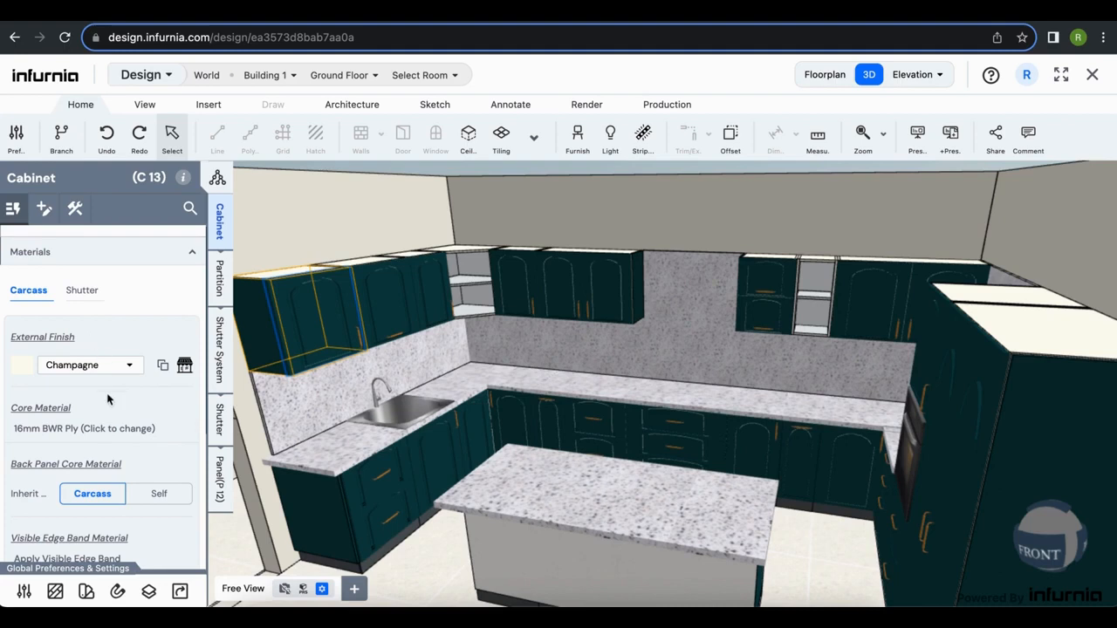
scroll(100, 375, "down", 4)
scroll(103, 485, "down", 1)
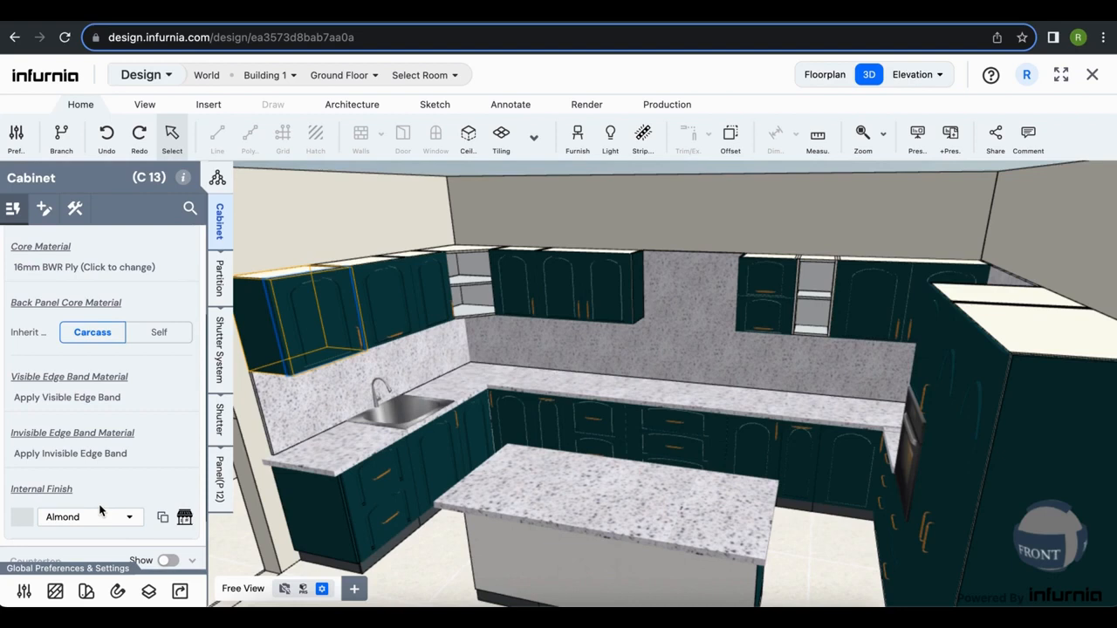
Set the internal finish of wall corner unit C 16 to a beige solid laminate.
left_click(463, 277)
scroll(53, 451, "down", 3)
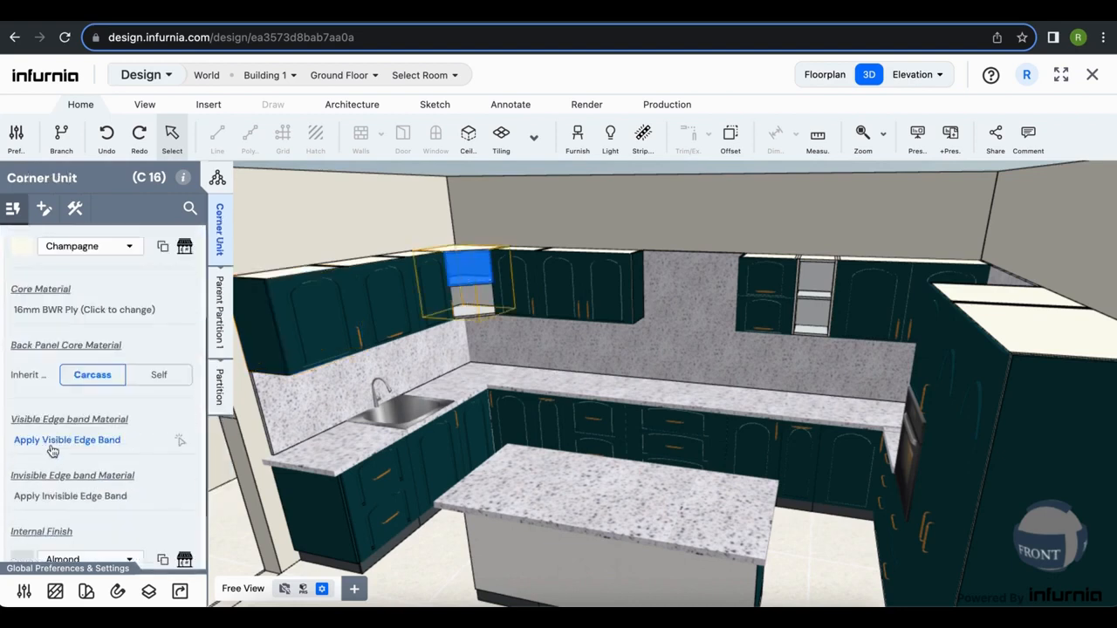
scroll(48, 528, "down", 1)
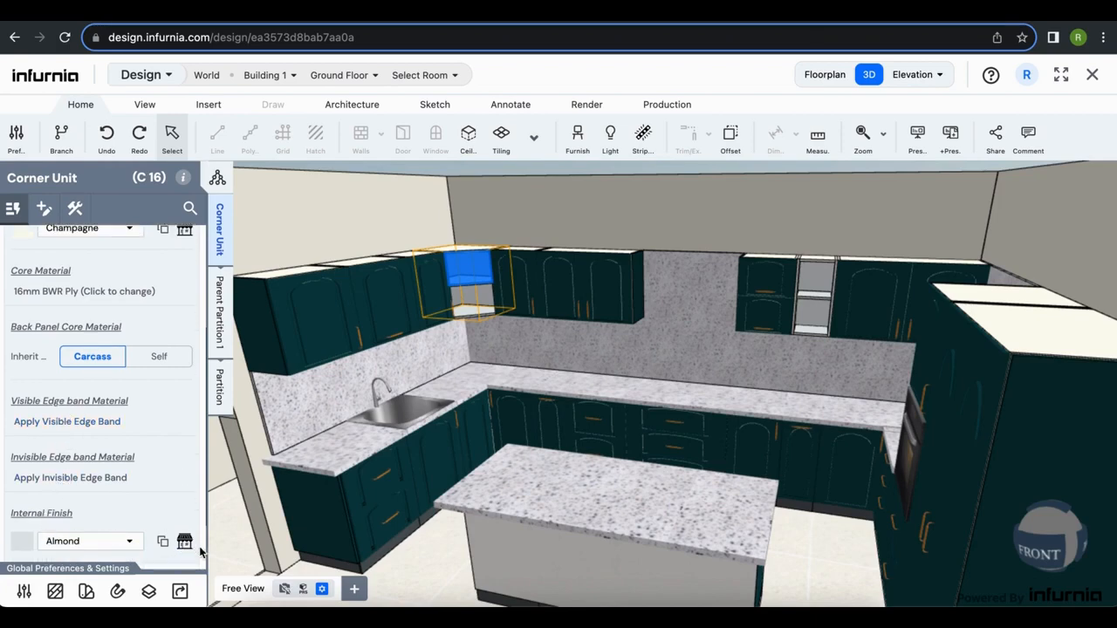
left_click(184, 543)
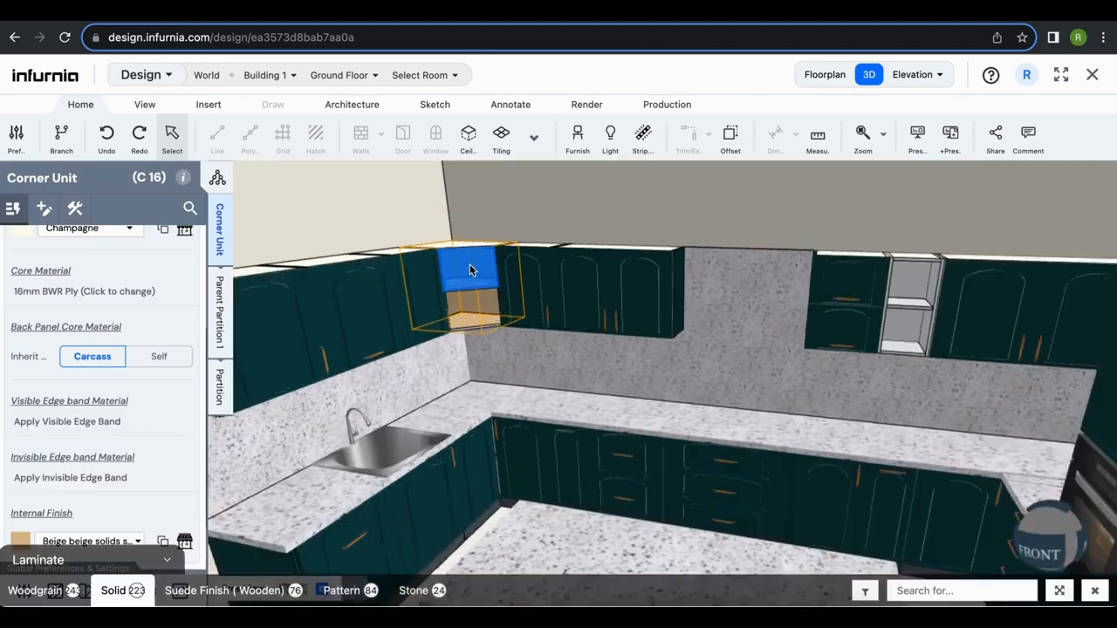
scroll(469, 263, "up", 2)
key("Escape")
key("Escape")
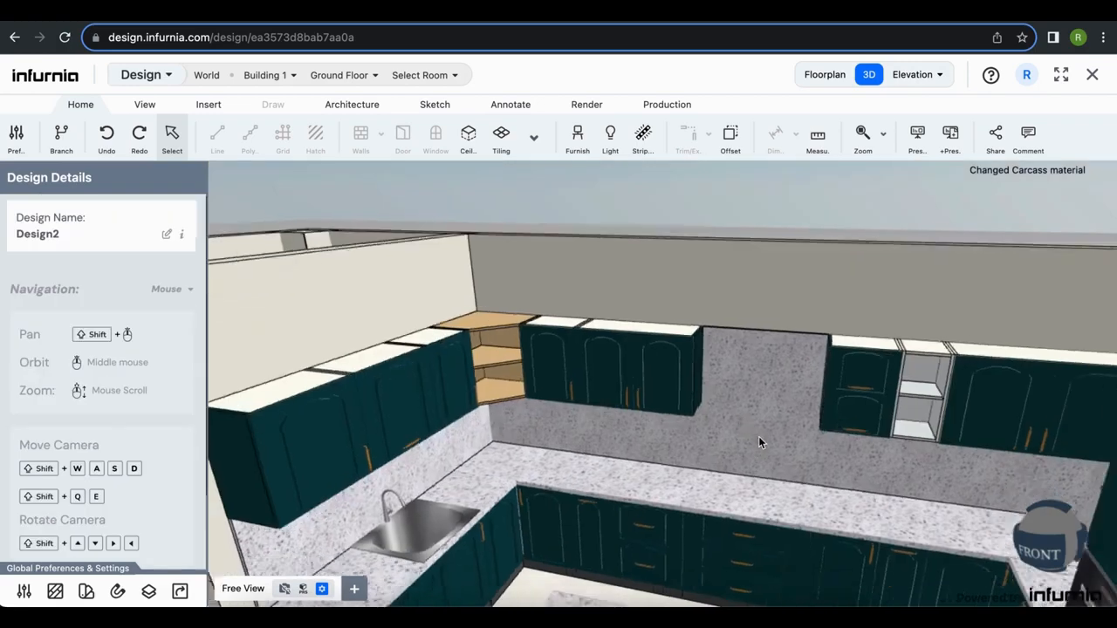
Select the five closed wall cabinets on both sides of the corner unit and open their common cabinet properties.
middle_click_drag(758, 436, 769, 424, "shift")
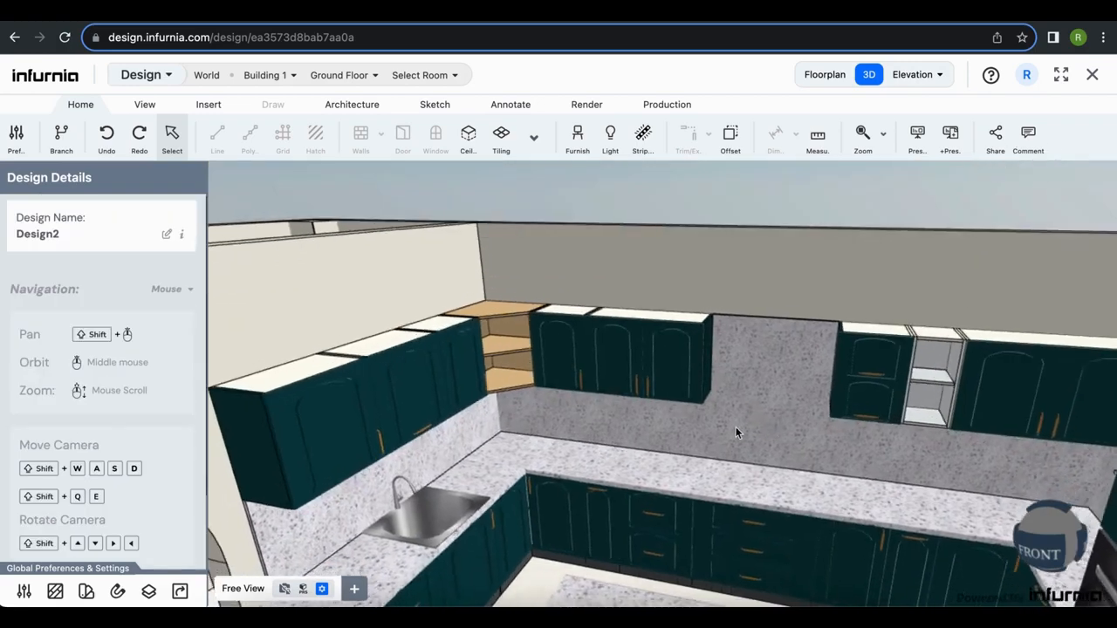
left_click(295, 415)
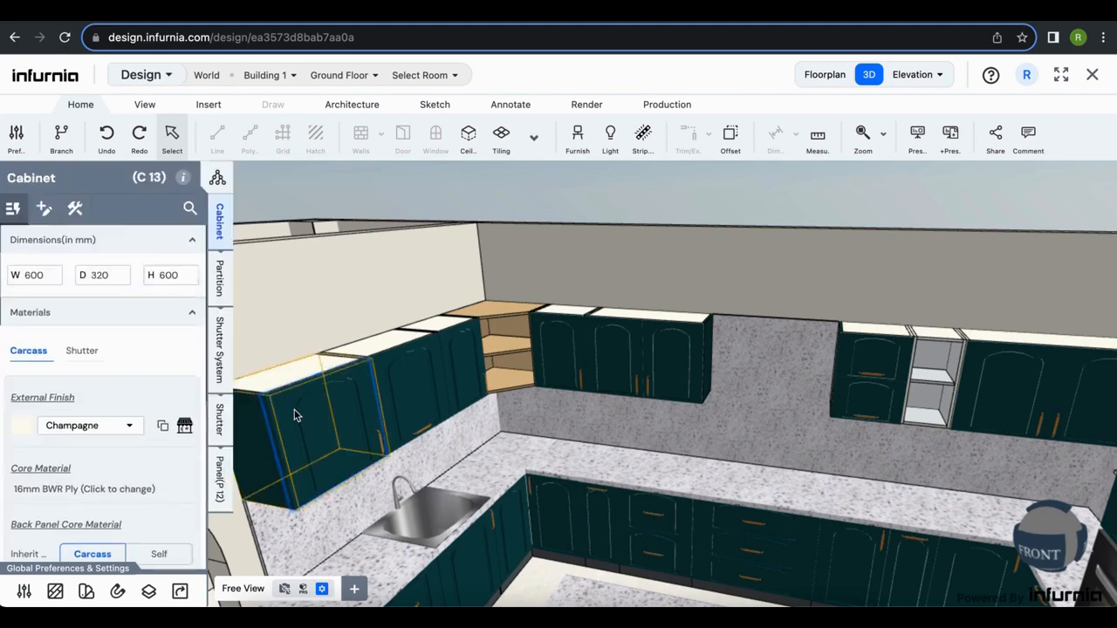
left_click(397, 384, "shift")
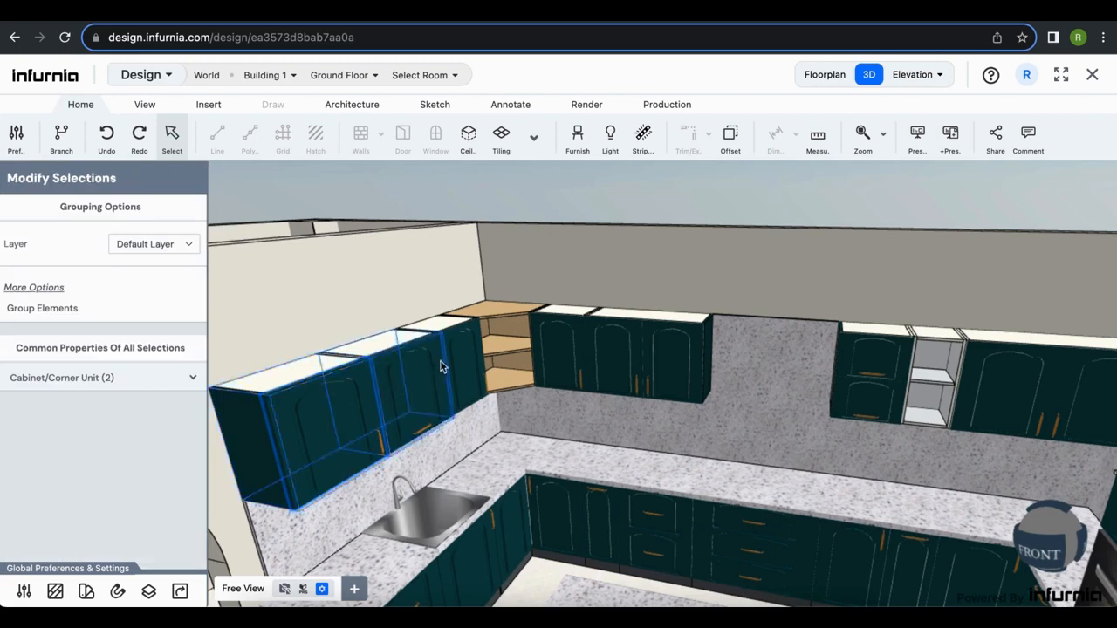
left_click(461, 358, "shift")
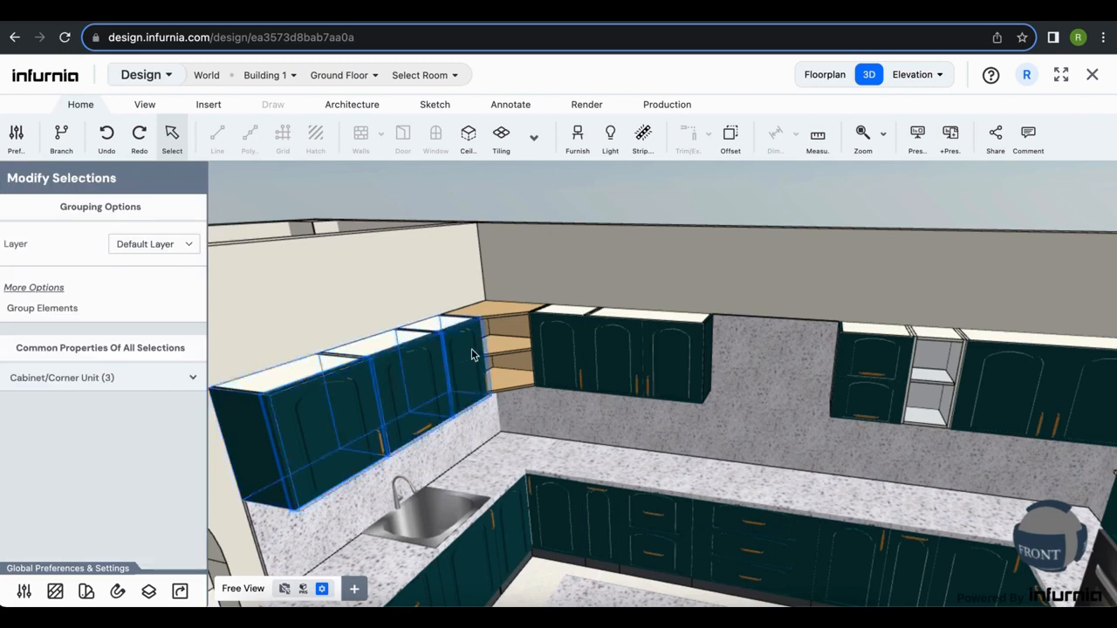
left_click(555, 338, "shift")
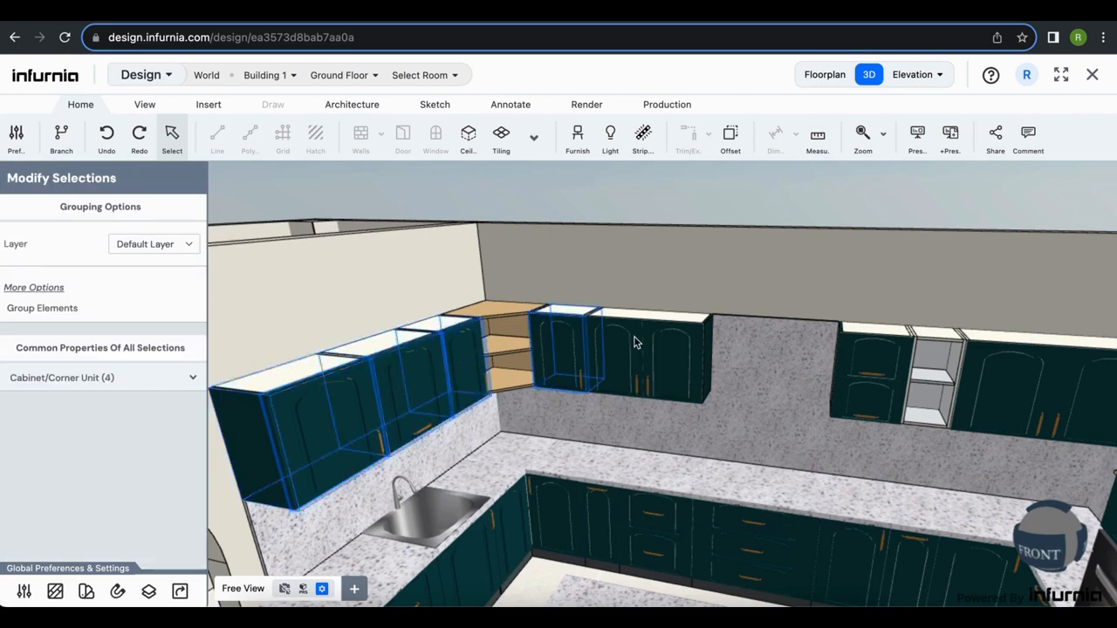
left_click(630, 343, "shift")
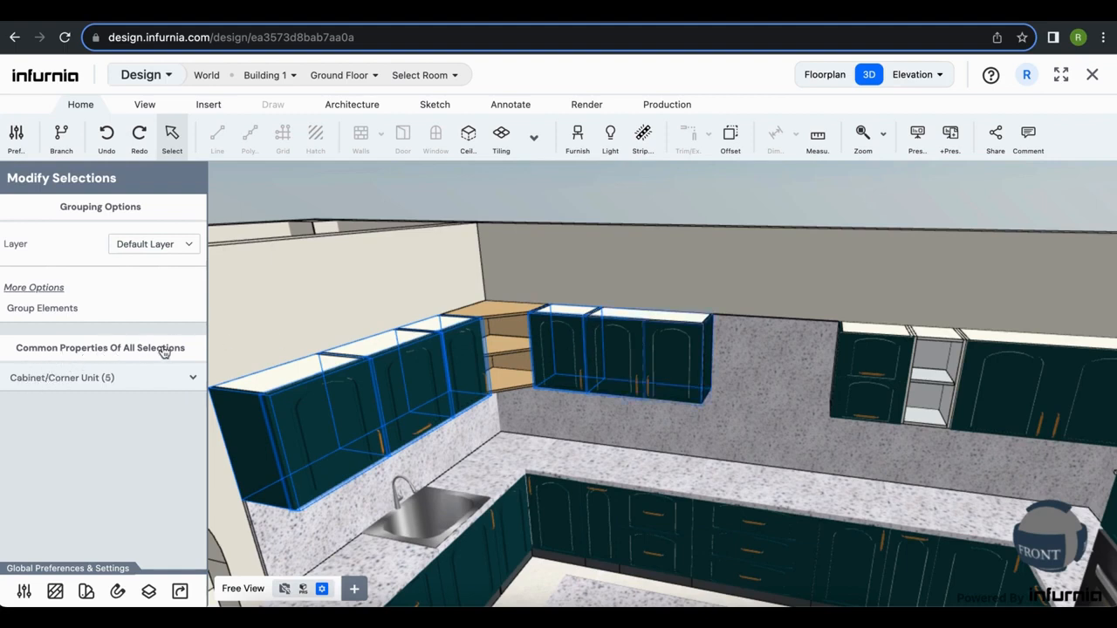
left_click(116, 381)
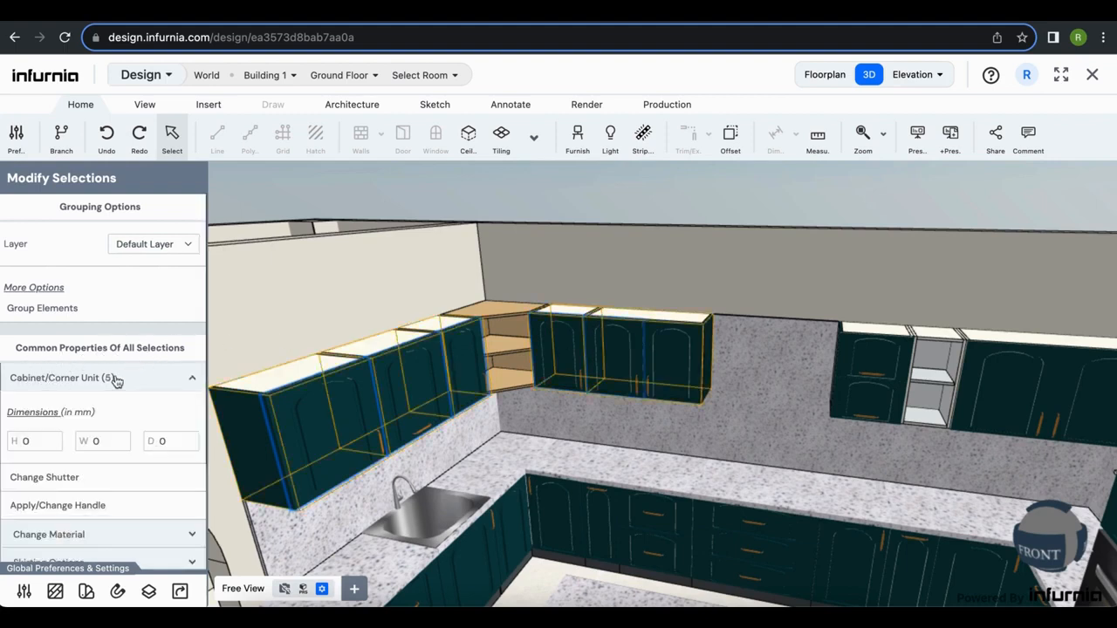
scroll(110, 505, "down", 2)
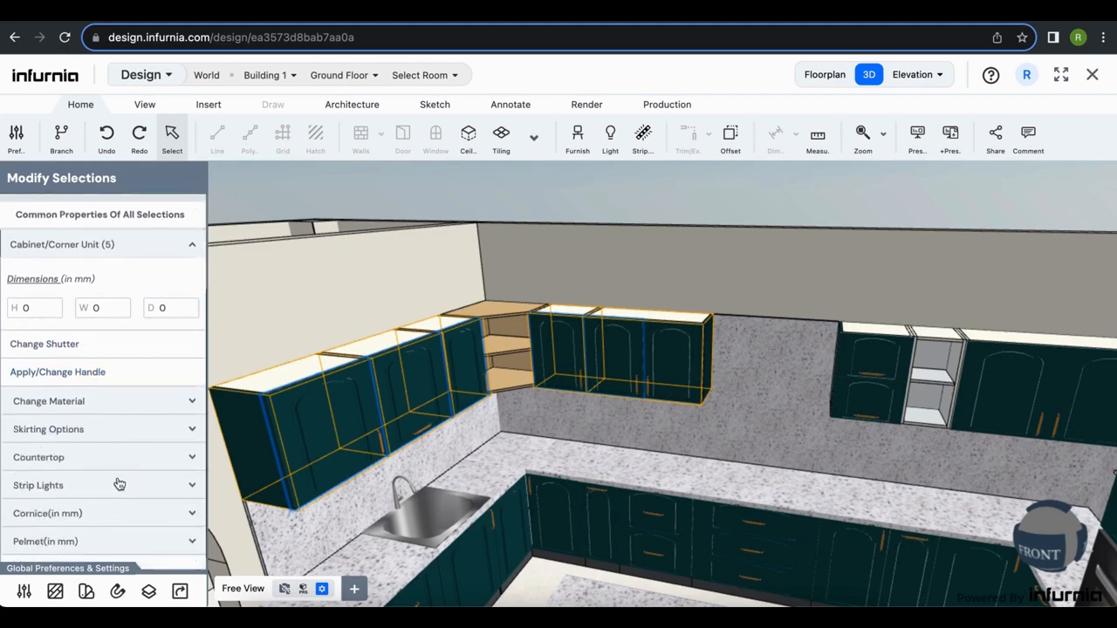
Select wall cabinet C 13 and review its carcass materials and its shutter's handle settings.
left_click(345, 397)
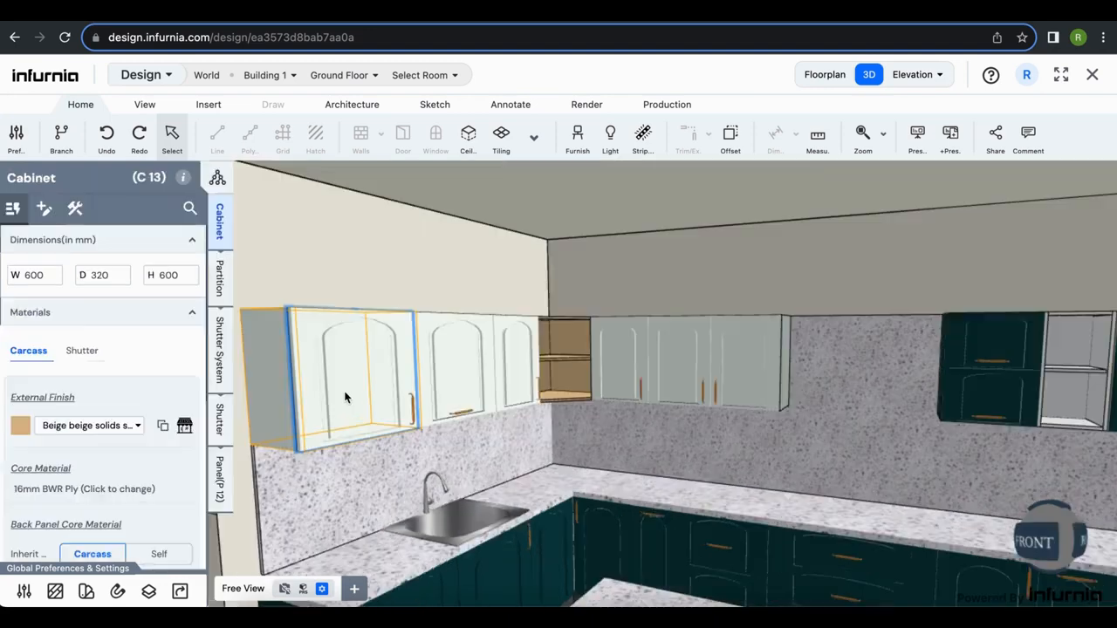
scroll(38, 476, "down", 3)
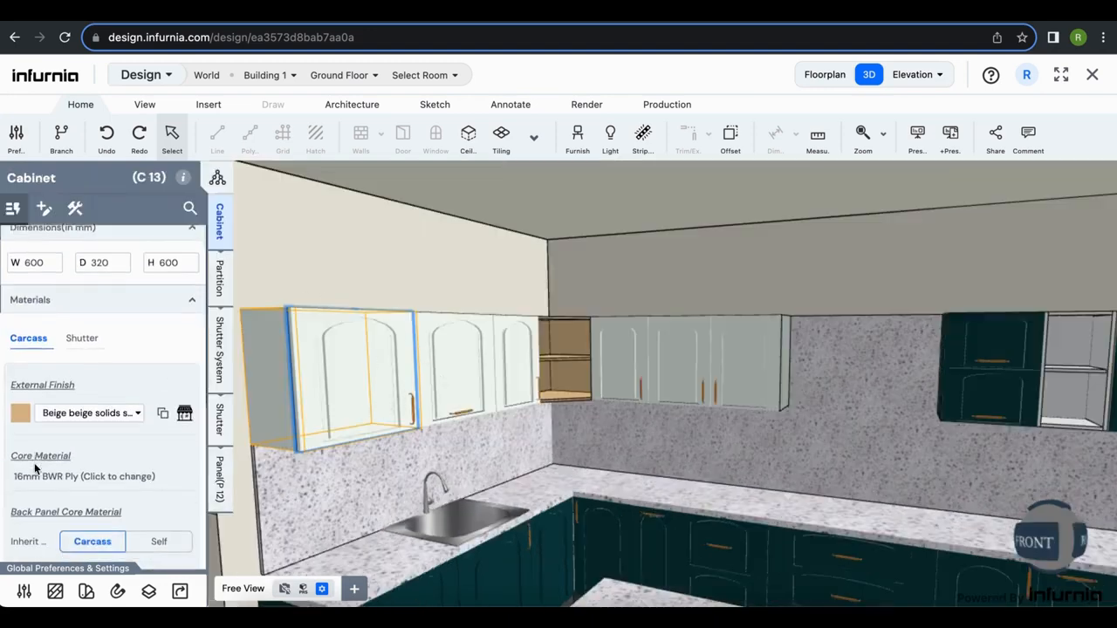
scroll(41, 480, "down", 1)
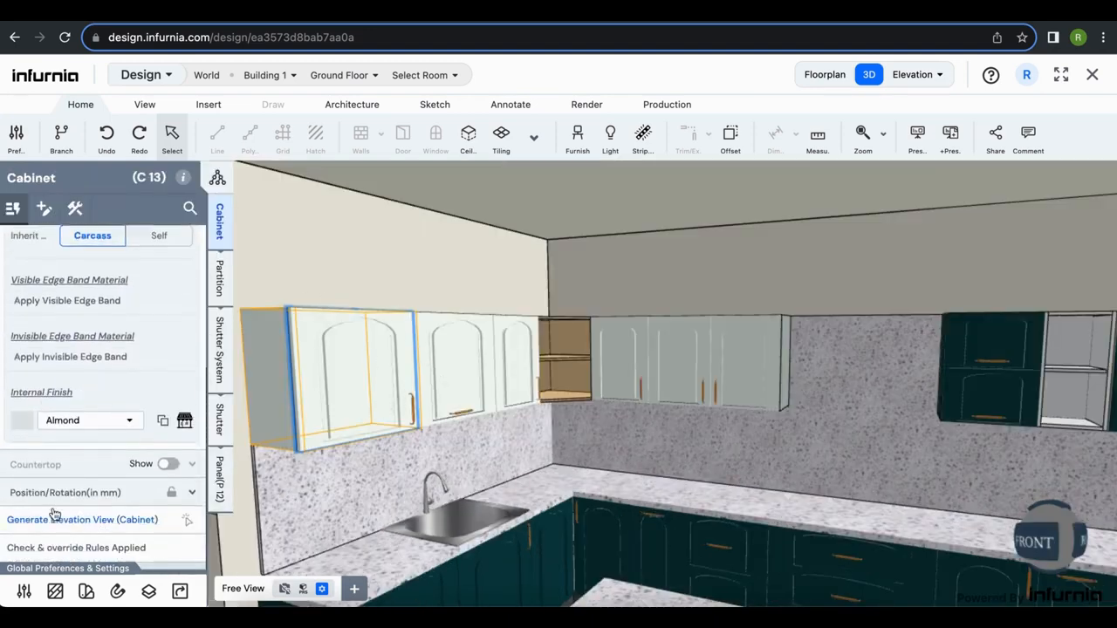
scroll(67, 445, "up", 4)
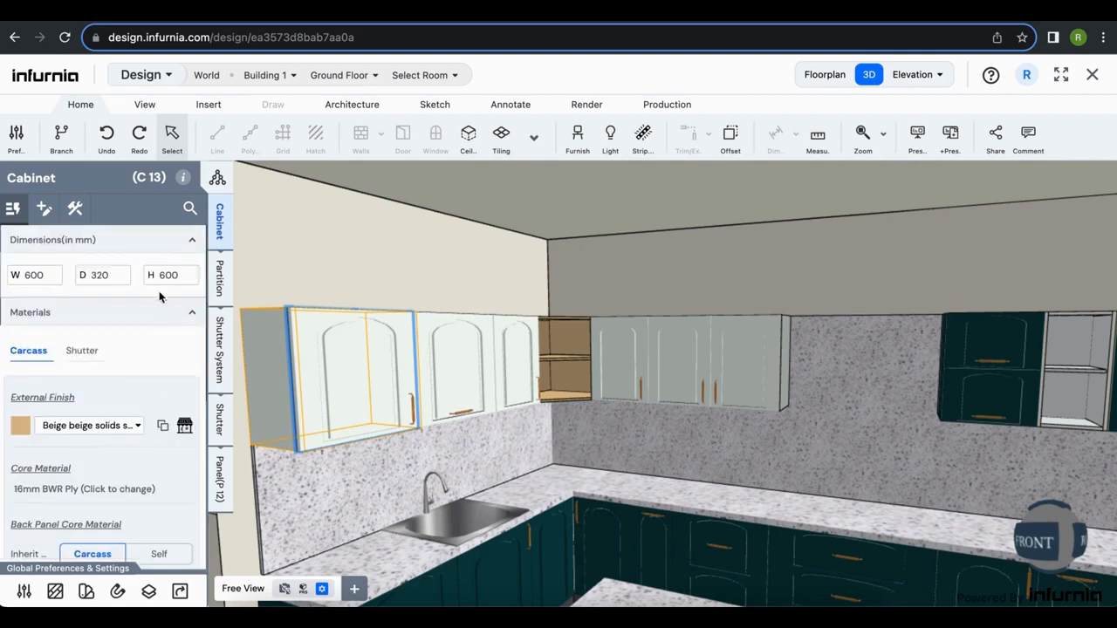
left_click(221, 425)
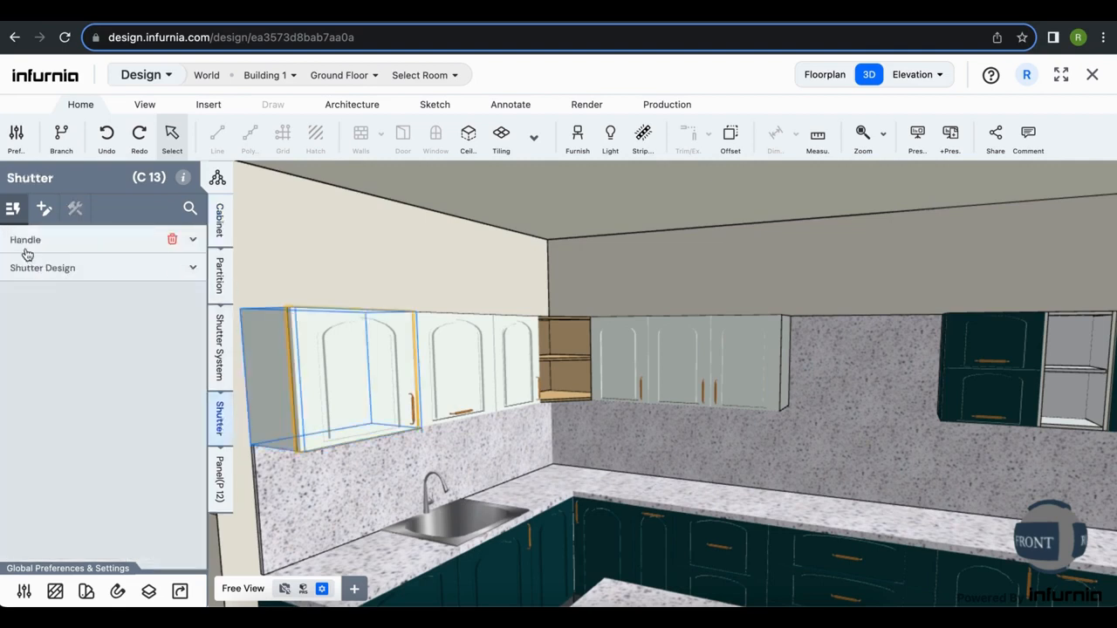
left_click(96, 243)
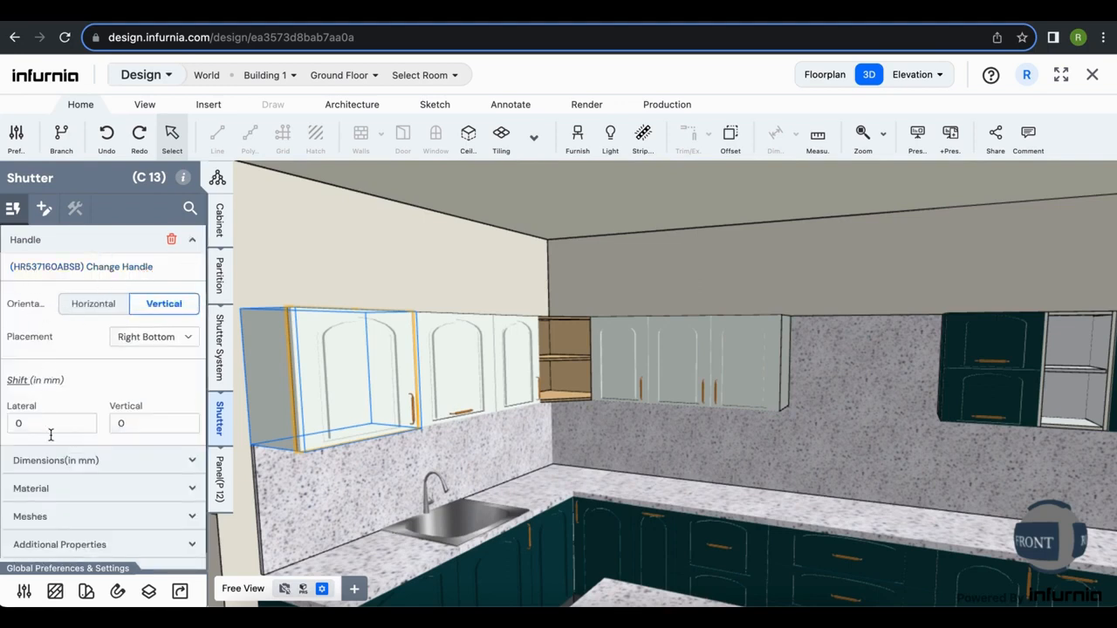
left_click(76, 253)
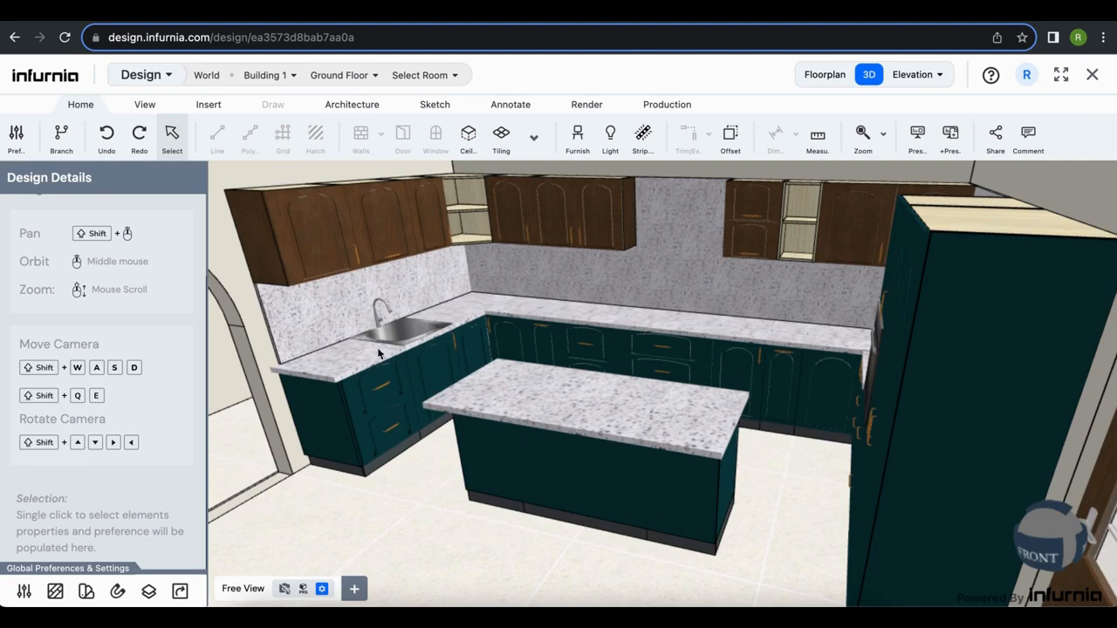
Switch to the floorplan and select the three island cabinets C 24, C 25 and C 26 together.
left_click(811, 78)
scroll(481, 464, "down", 5)
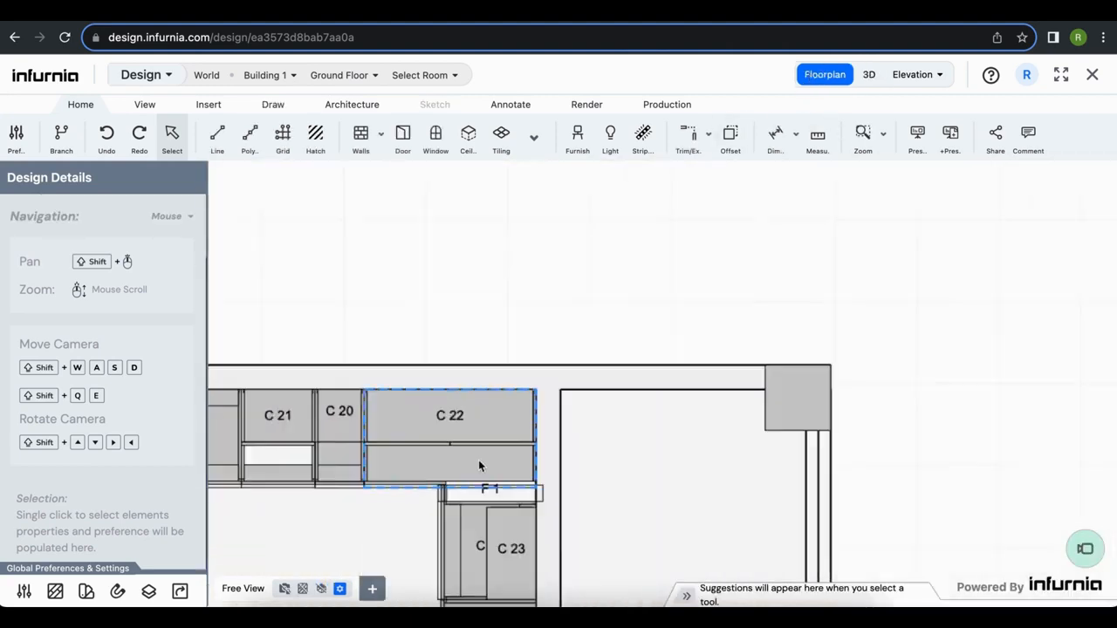
left_click_drag(776, 316, 788, 274, "shift")
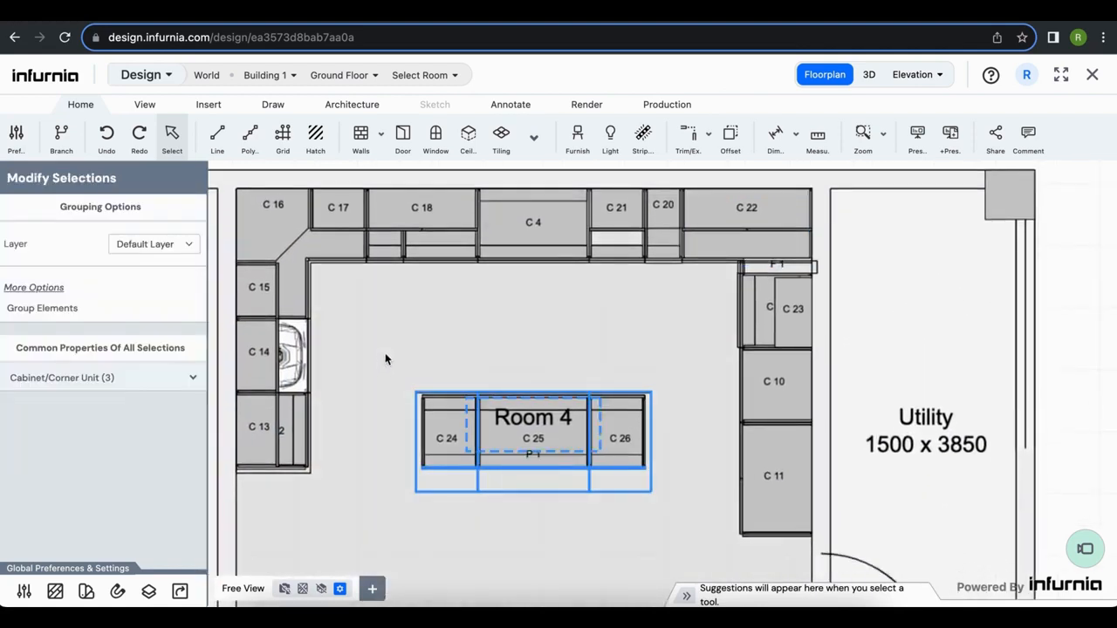
left_click_drag(389, 347, 682, 529)
Create a new layer named Breakfast Counter.
left_click(150, 592)
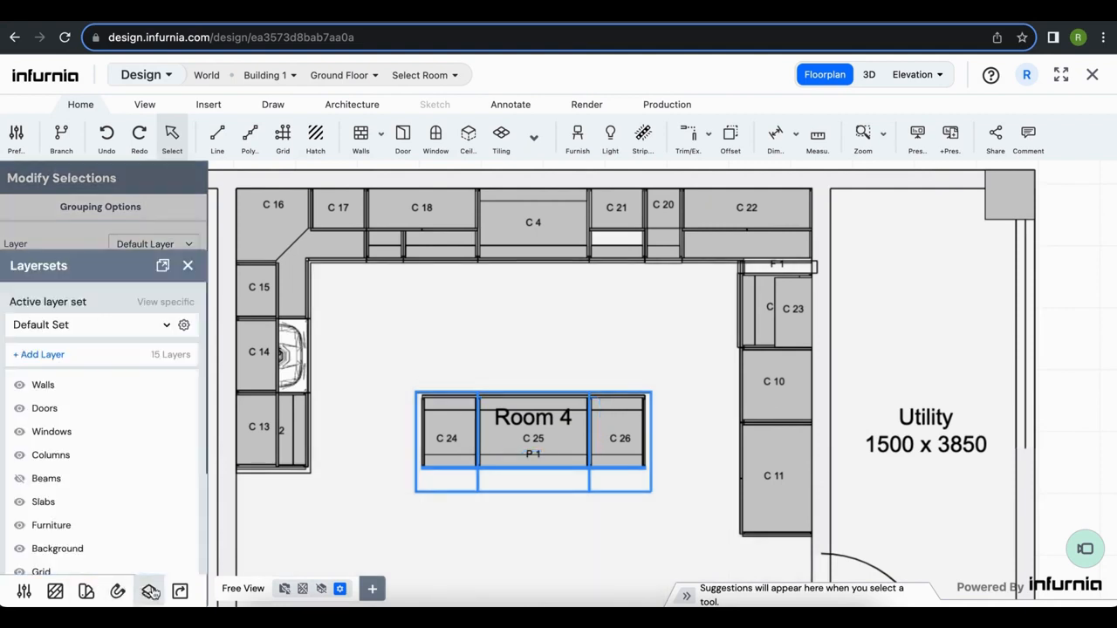
left_click(35, 356)
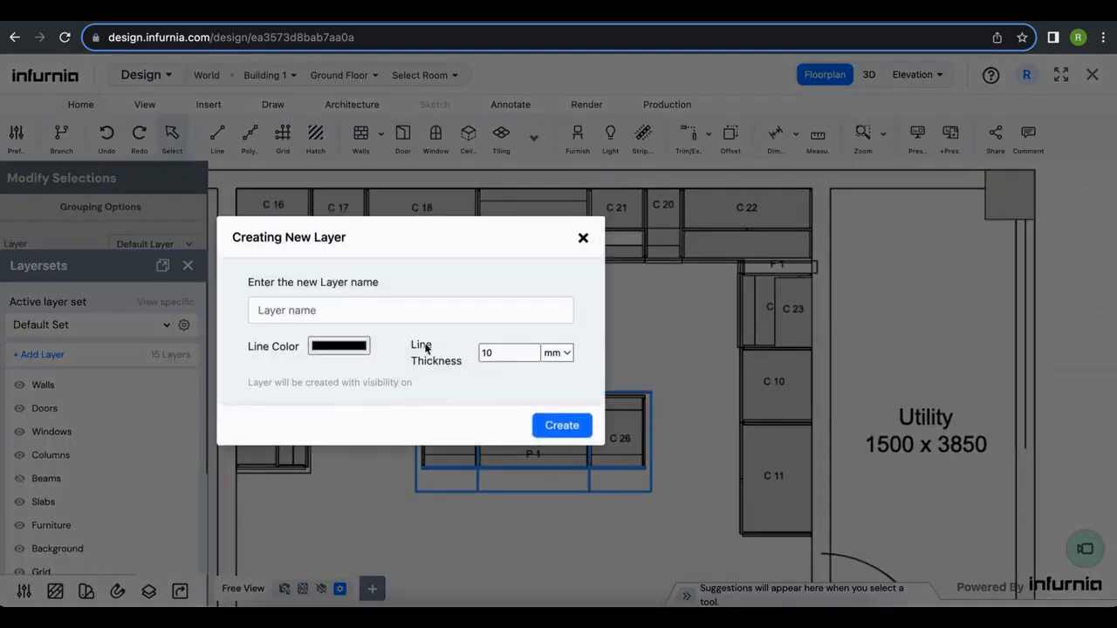
left_click(347, 314)
type("Breakfast Counter")
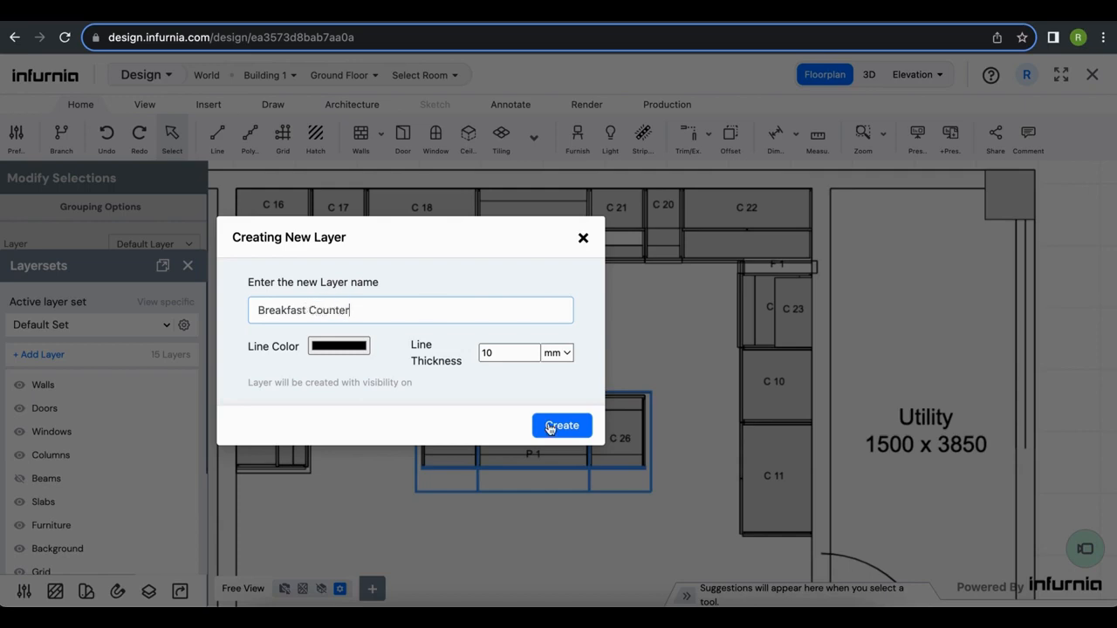
left_click(550, 427)
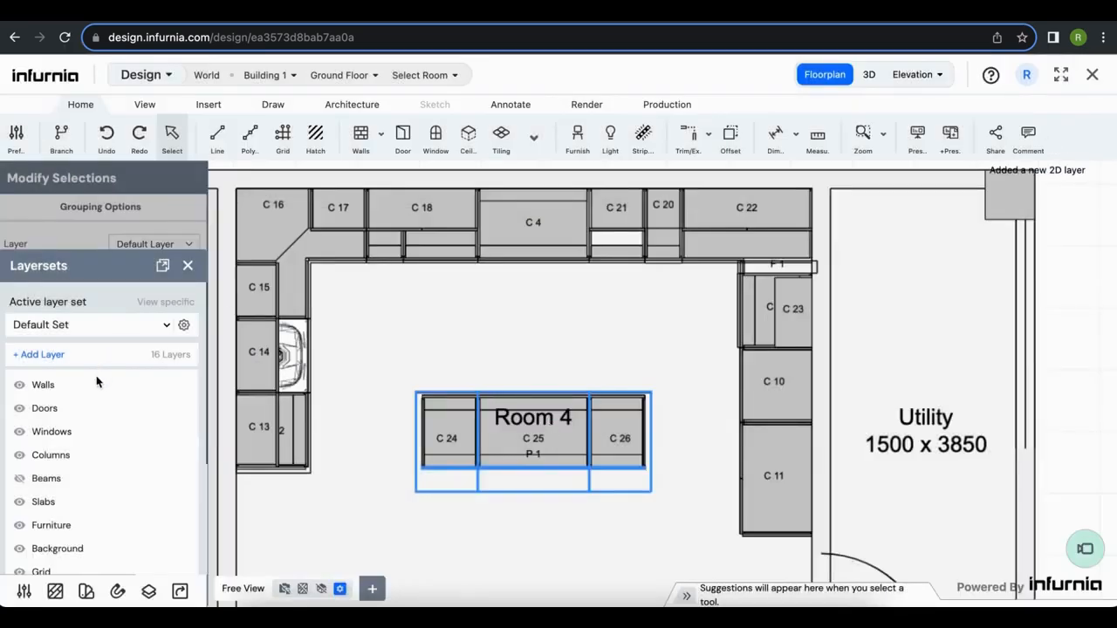
Assign the selected island cabinets to the Breakfast Counter layer and hide that layer in the 3D view.
left_click(188, 266)
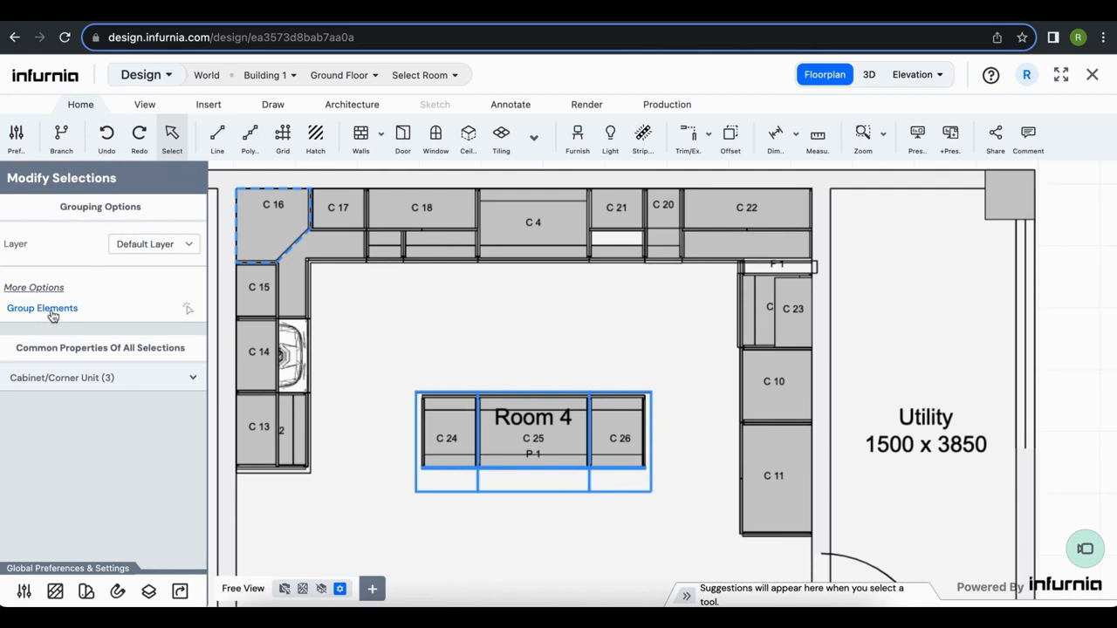
left_click(171, 247)
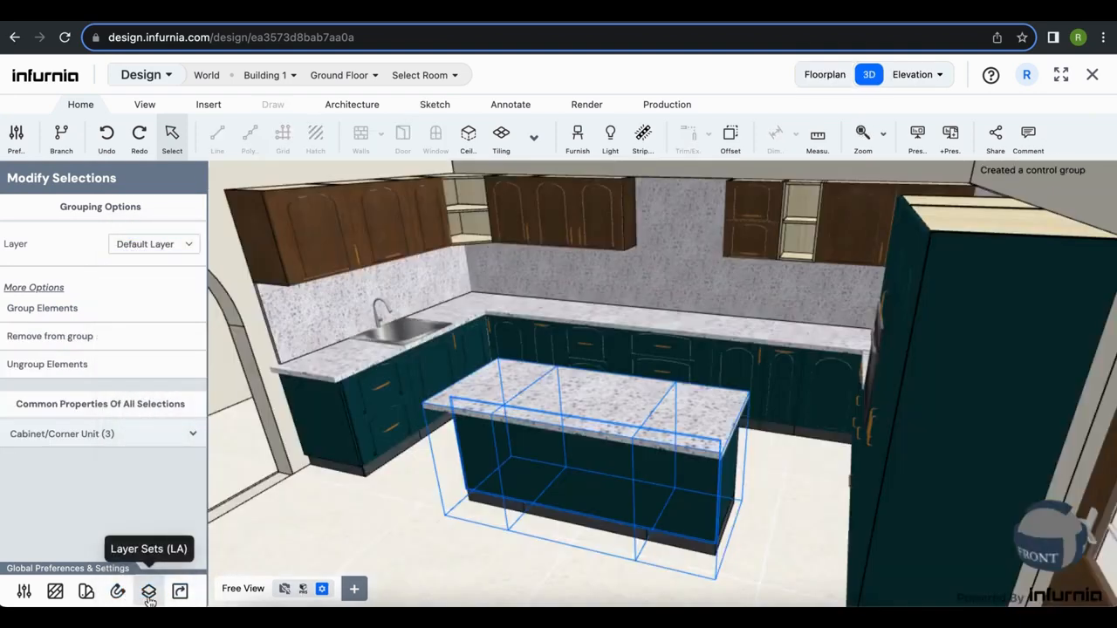
left_click(148, 592)
scroll(82, 524, "down", 4)
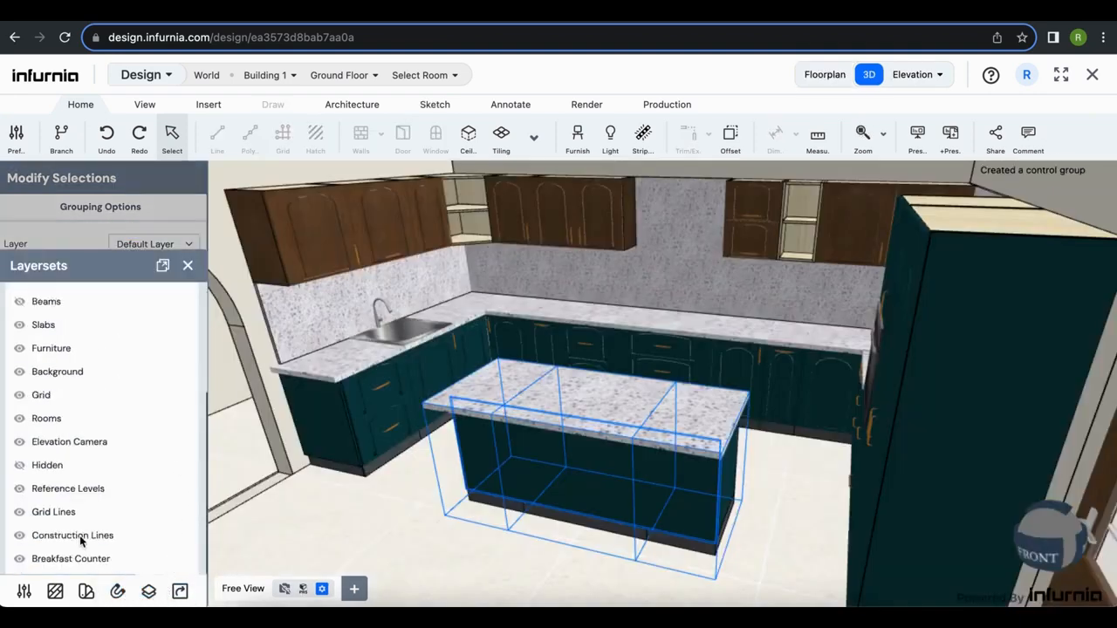
left_click(16, 561)
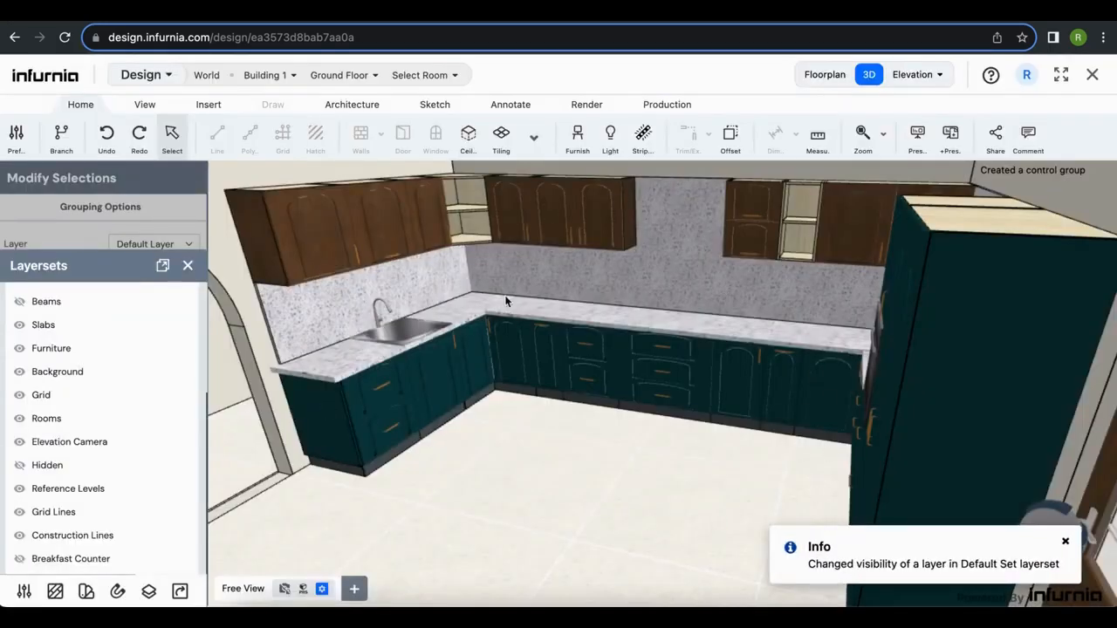
left_click(188, 267)
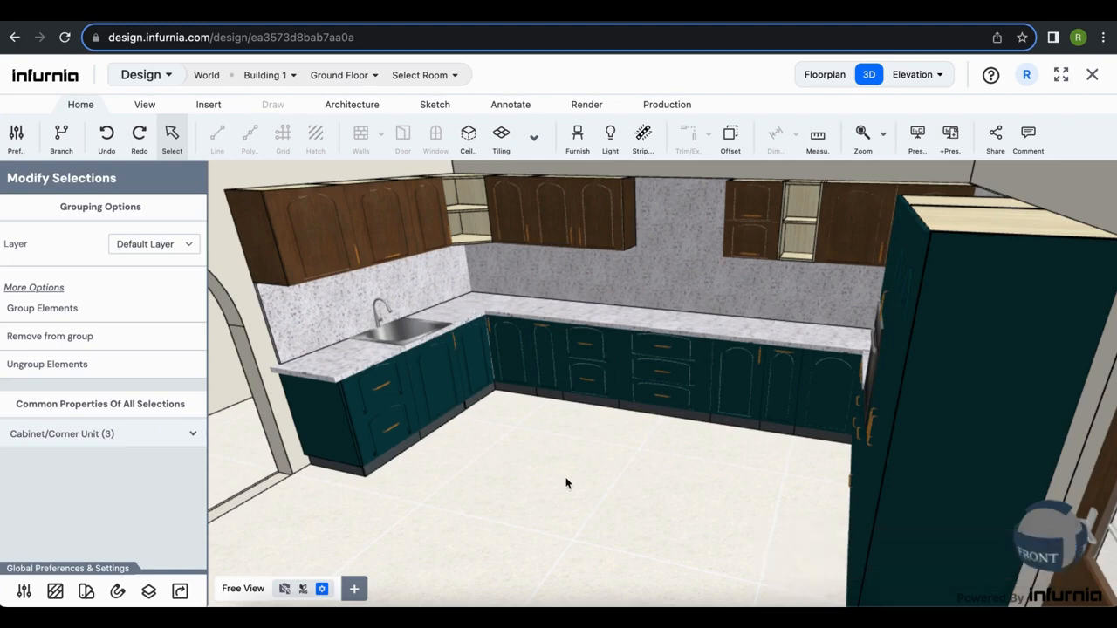
Add the built-in 5 Burner Hob - P to the countertop of base cabinet C 4.
scroll(566, 483, "down", 3)
scroll(563, 367, "up", 5)
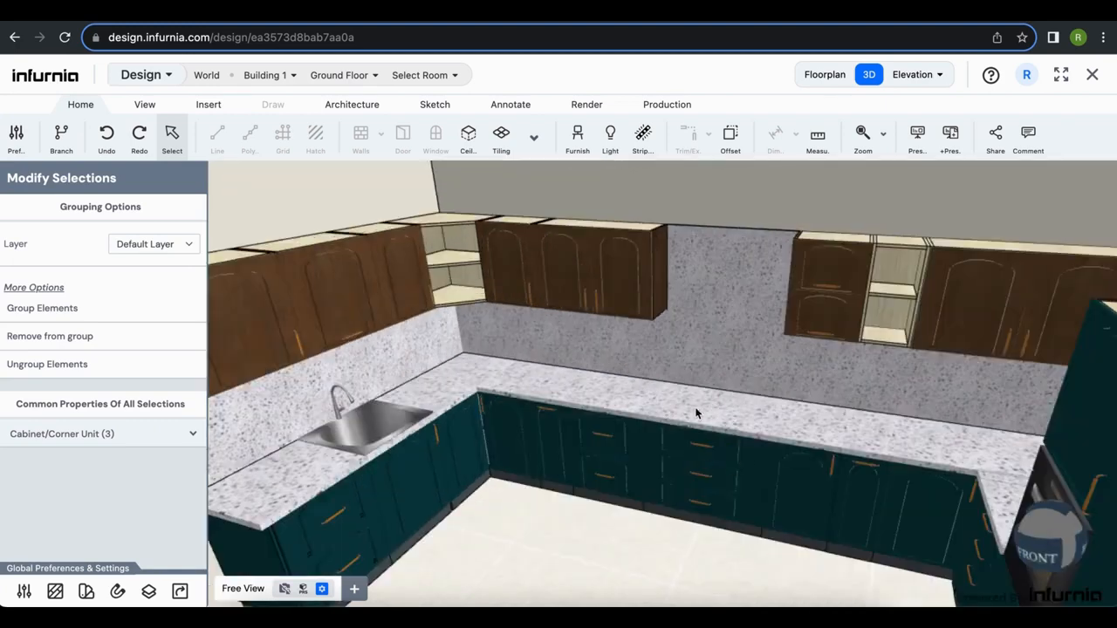
left_click(714, 417)
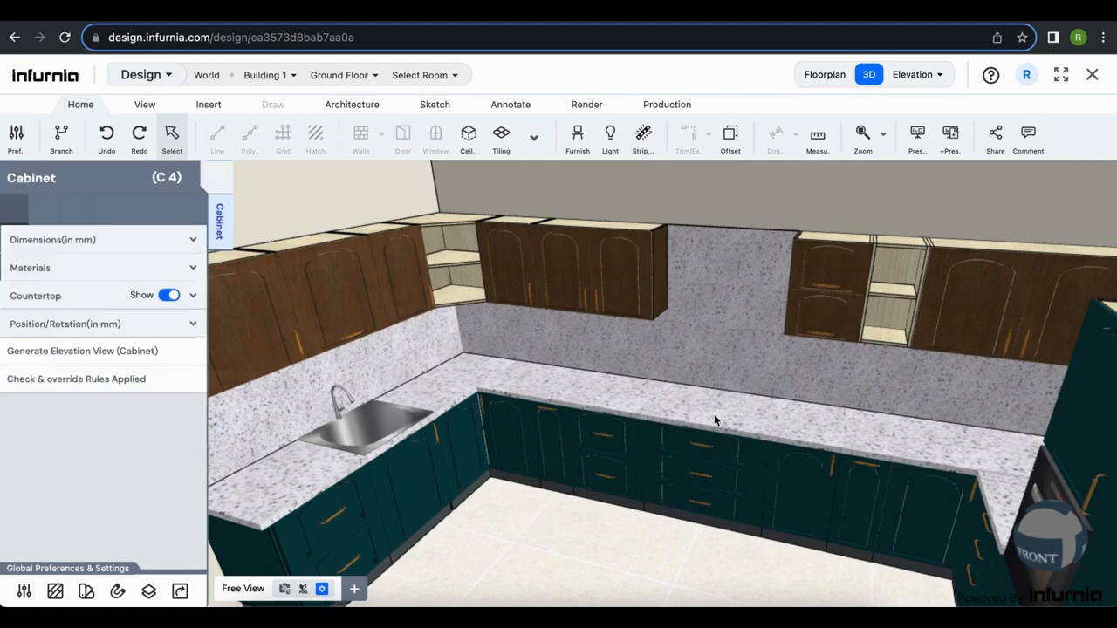
scroll(74, 502, "down", 4)
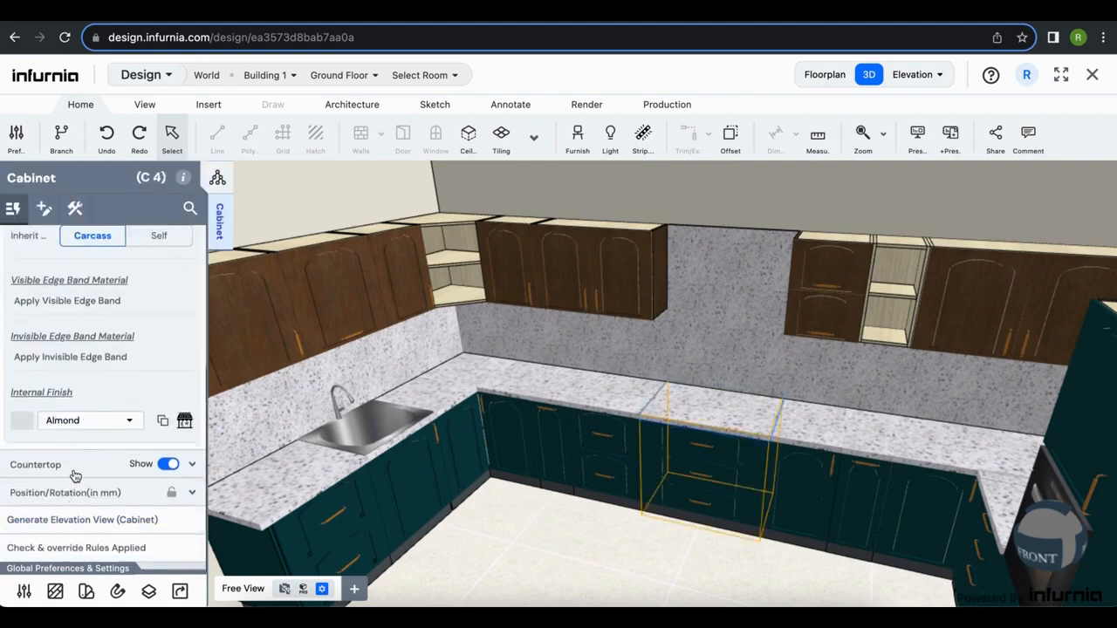
left_click(193, 465)
scroll(136, 487, "down", 3)
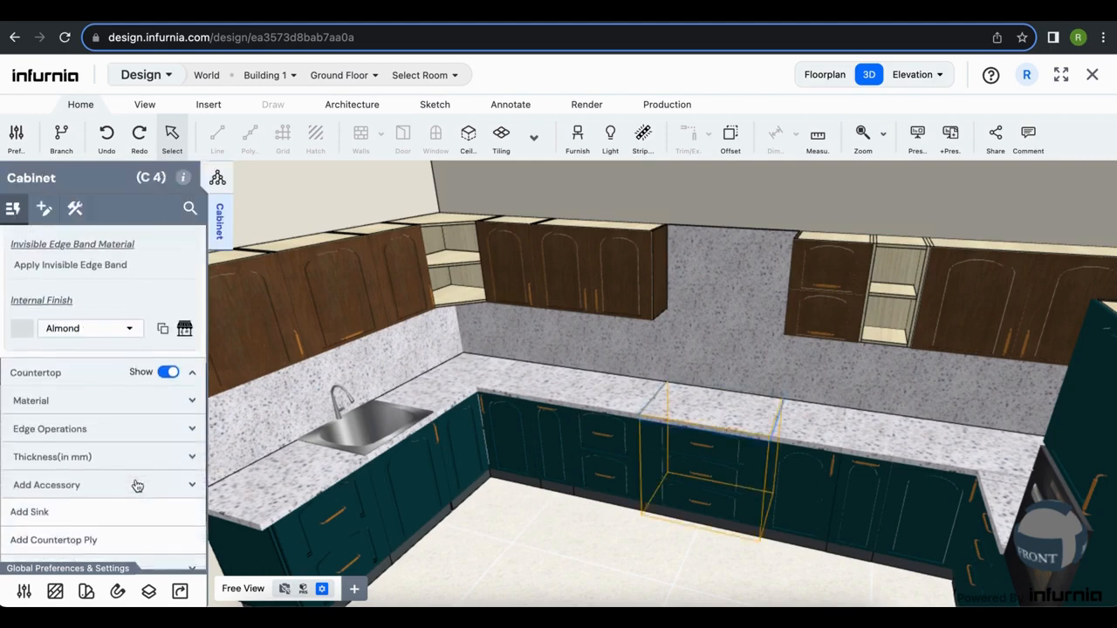
scroll(131, 491, "down", 1)
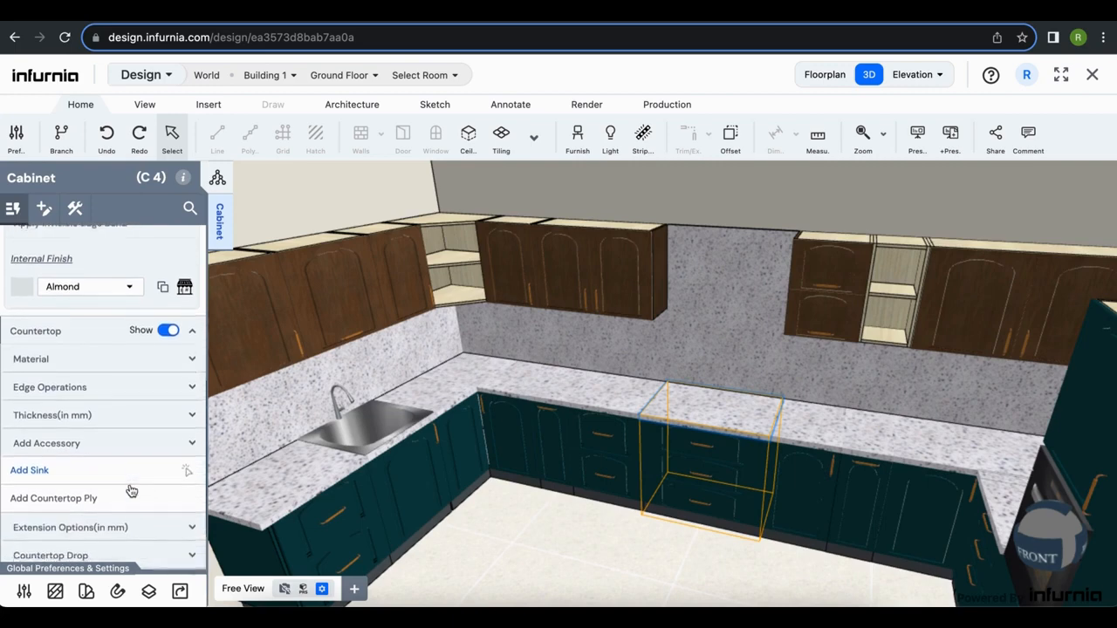
left_click(166, 443)
scroll(115, 493, "down", 5)
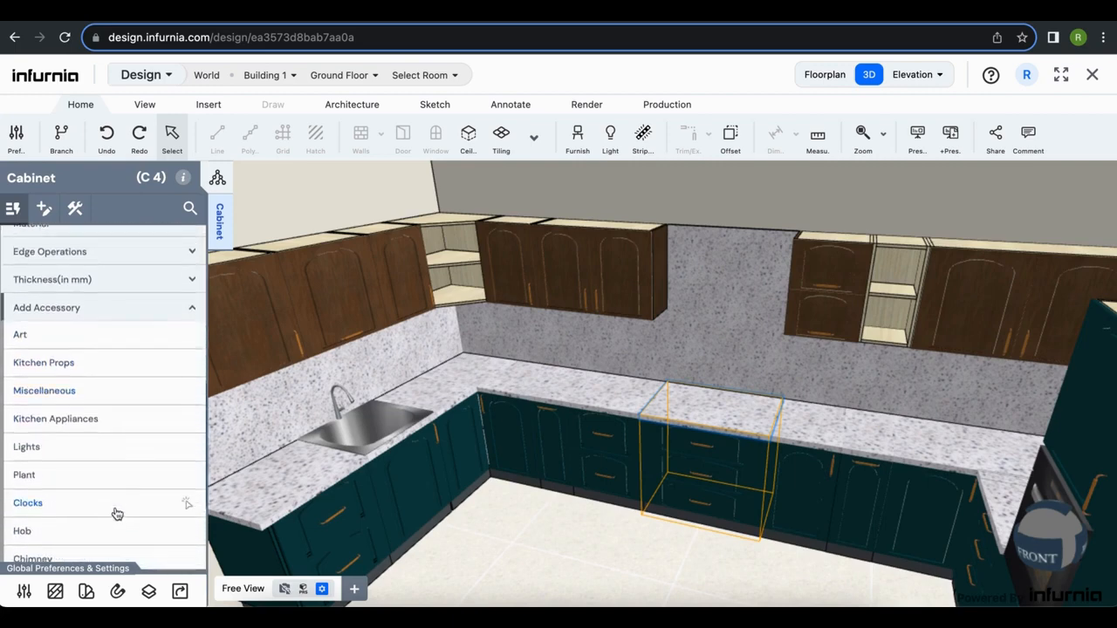
scroll(117, 514, "down", 2)
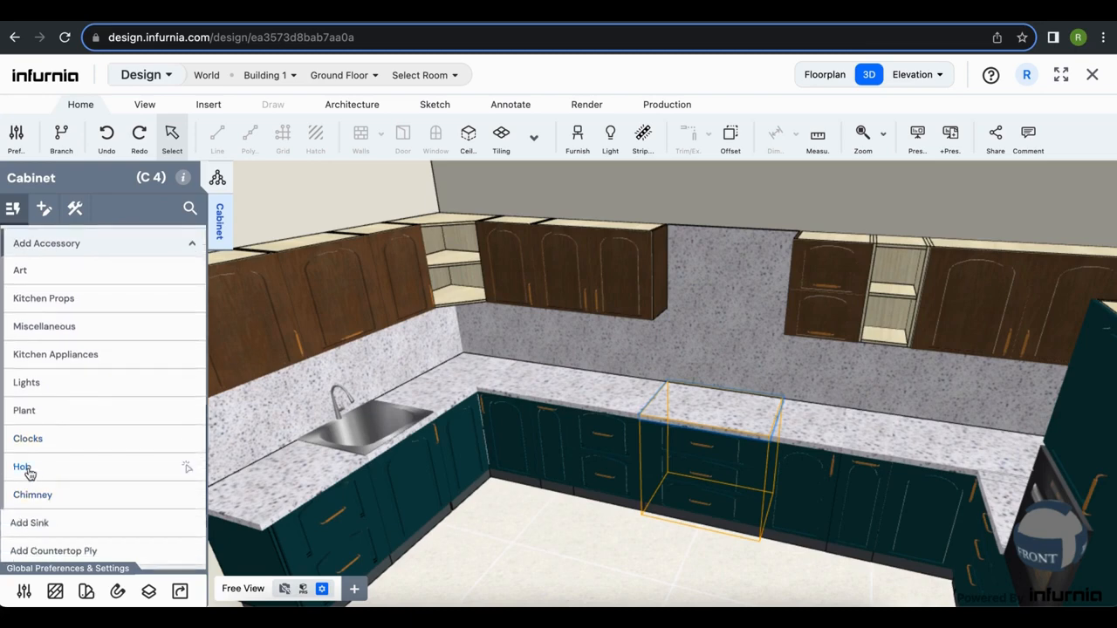
left_click(27, 469)
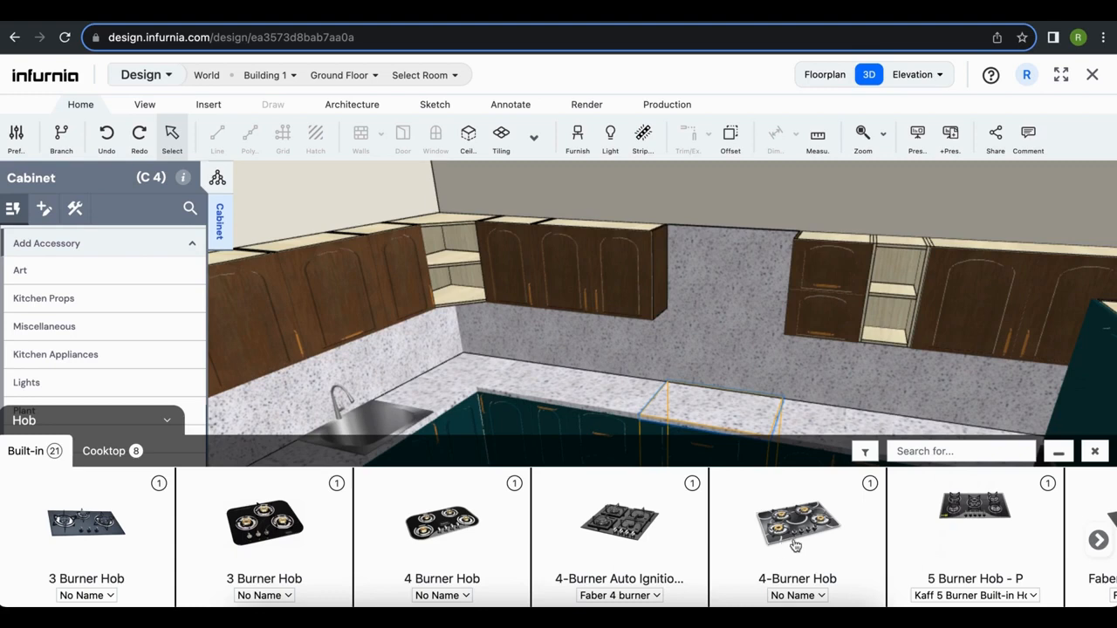
left_click(968, 512)
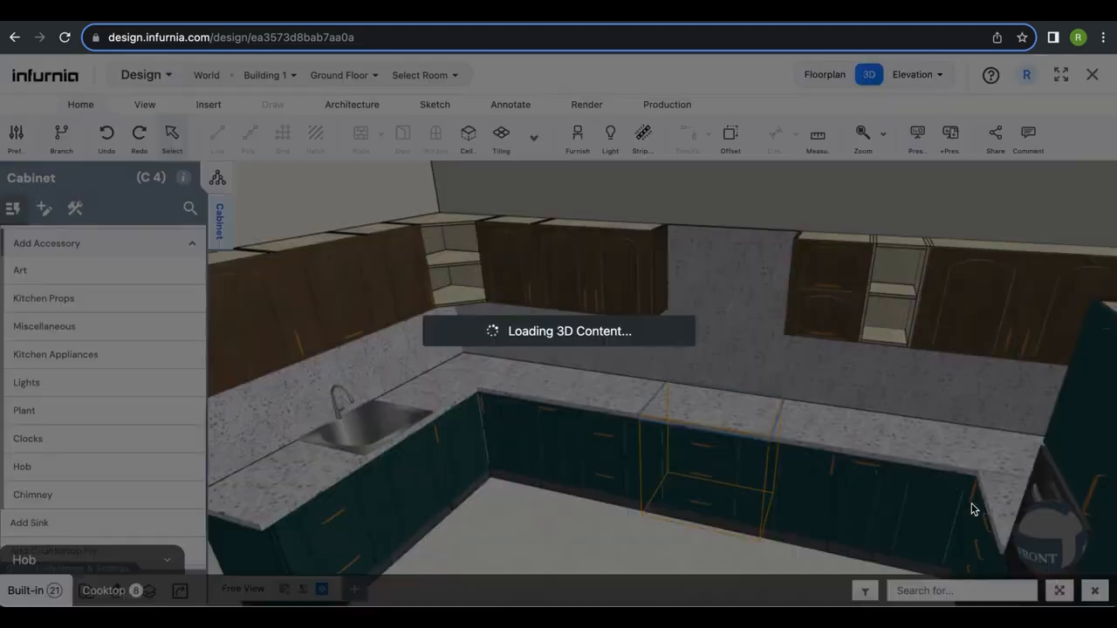
key("Escape")
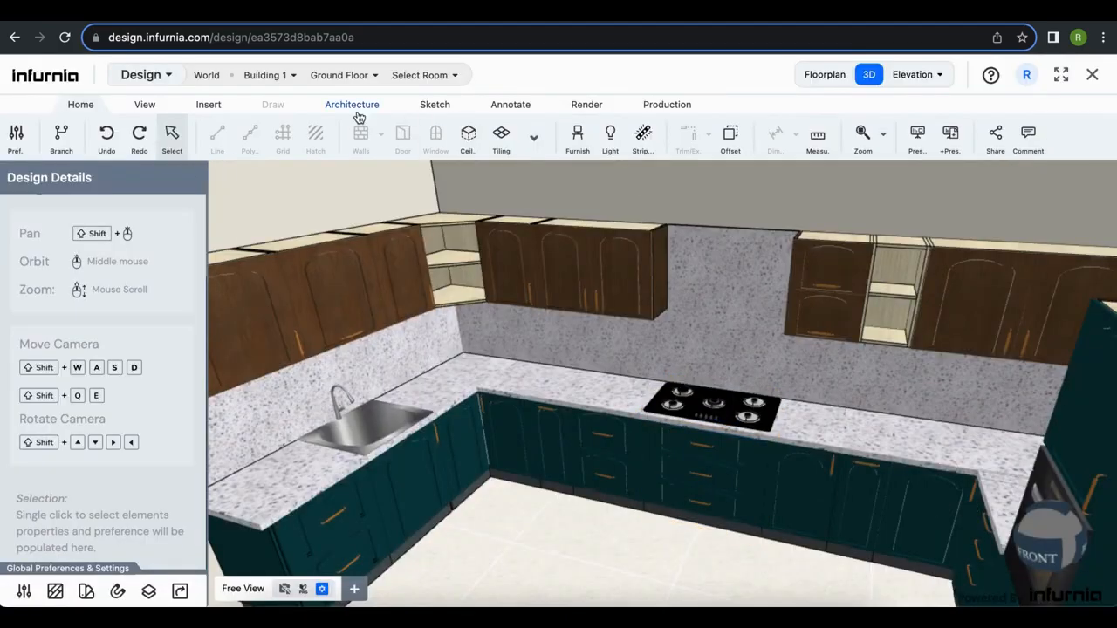
Insert a wall-mounted chimney with a black duct and curved hood on the backsplash wall above the hob.
left_click(207, 105)
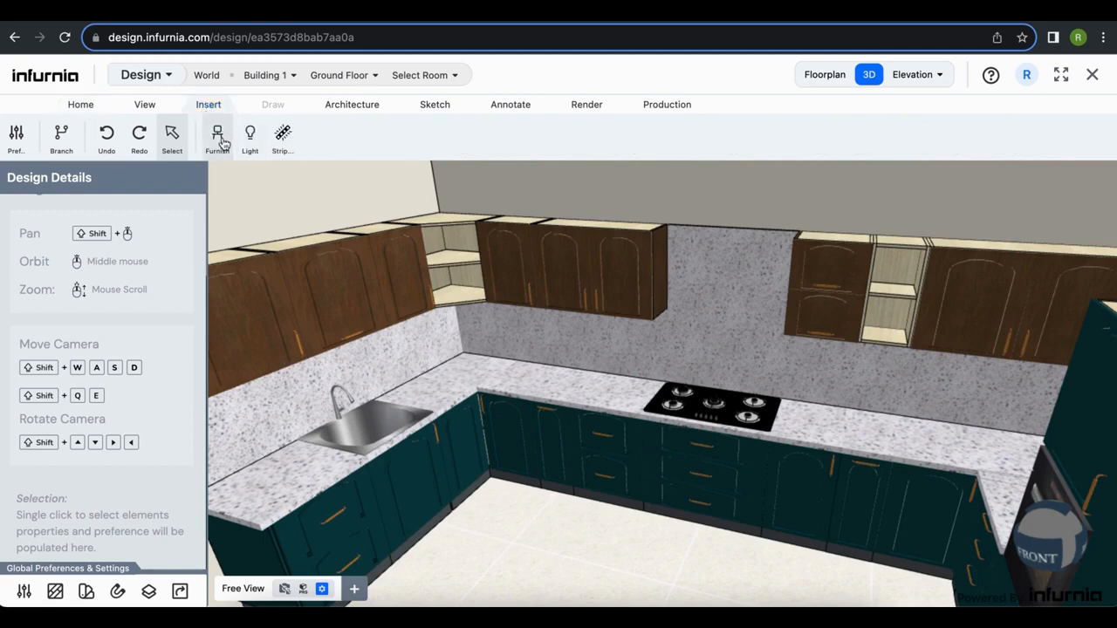
left_click(217, 136)
left_click(96, 214)
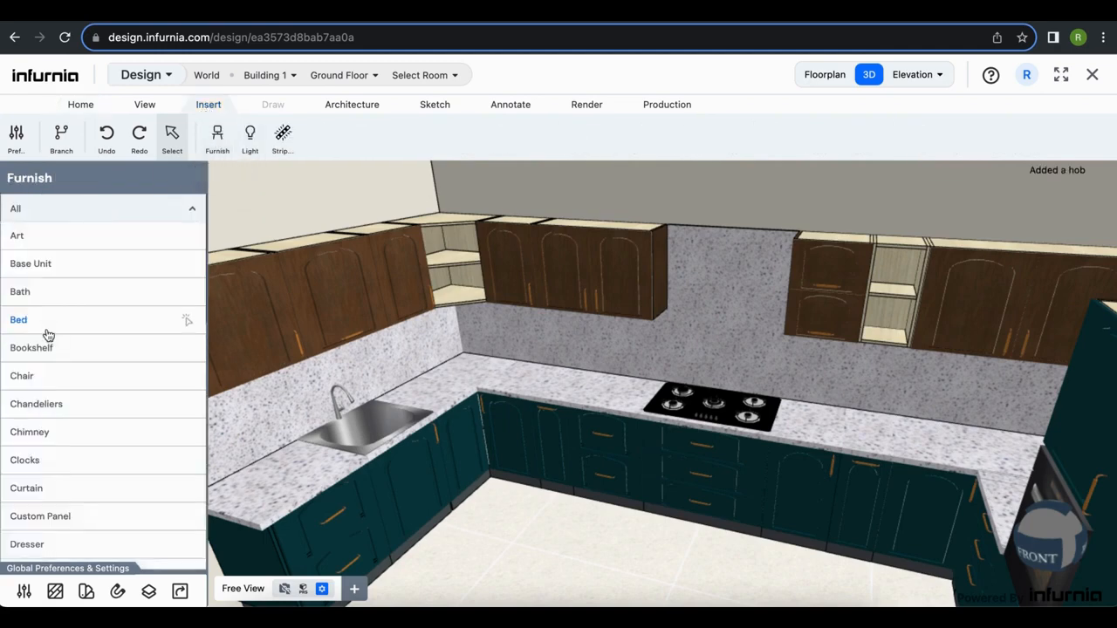
left_click(30, 433)
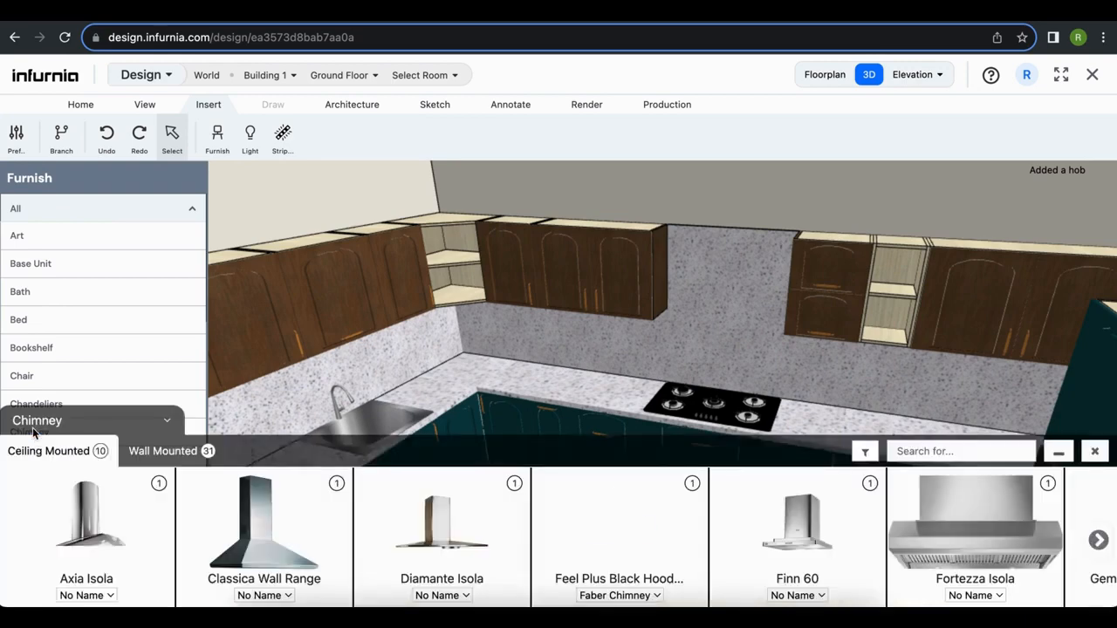
left_click(150, 458)
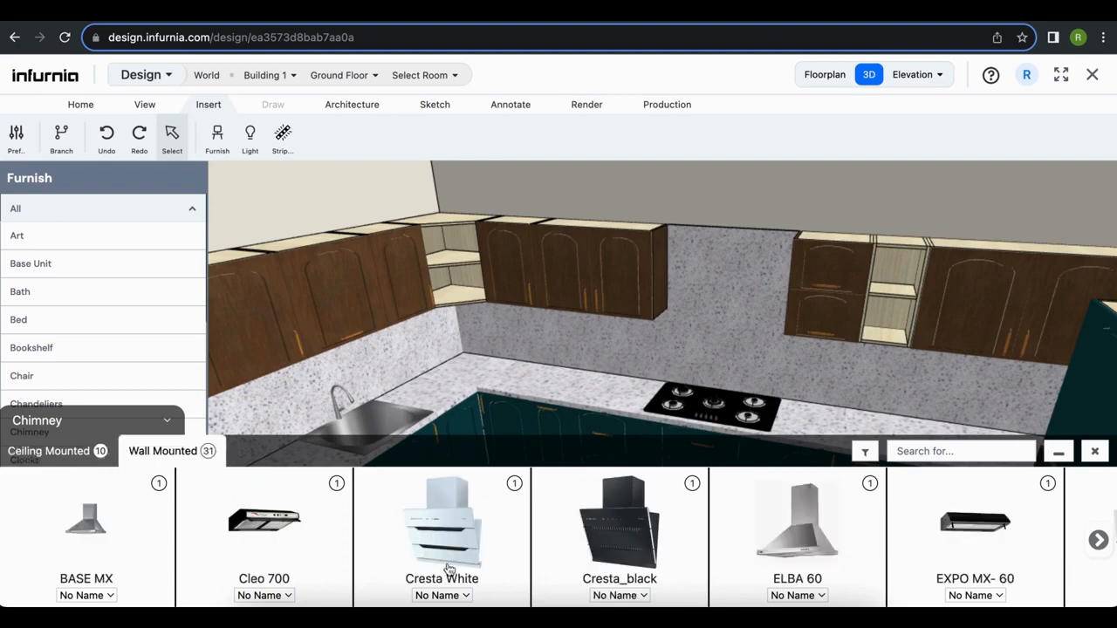
left_click(1099, 541)
left_click(1099, 541)
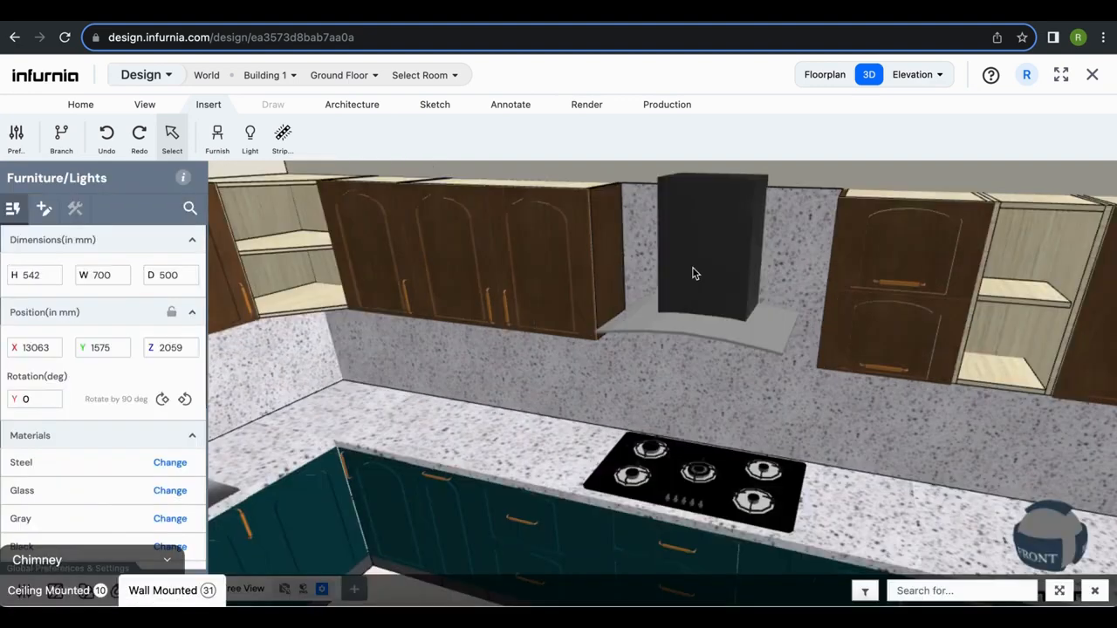
left_click_drag(697, 278, 732, 293)
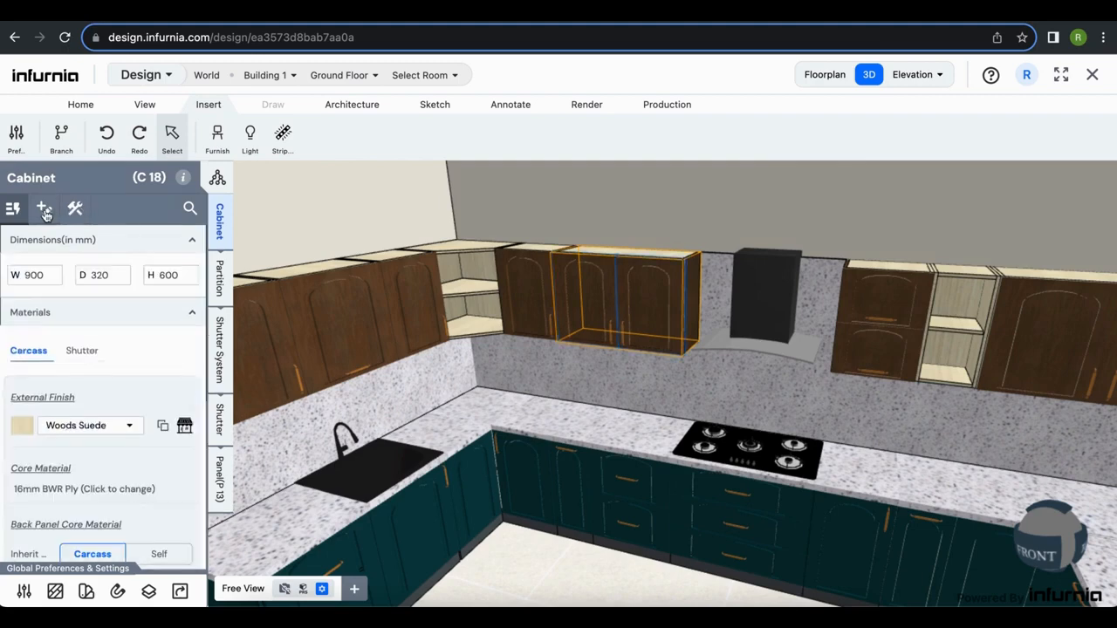
Replace wall cabinet C 18's shutter nearest the chimney with the 300x300 Aluminium Shutter.
left_click(219, 422)
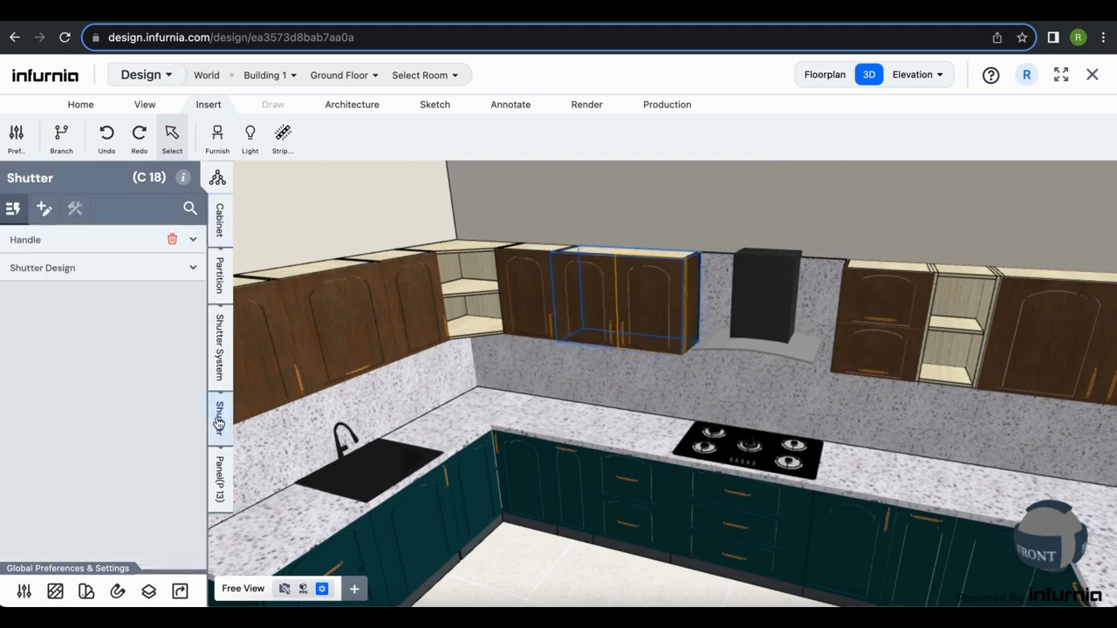
left_click(114, 276)
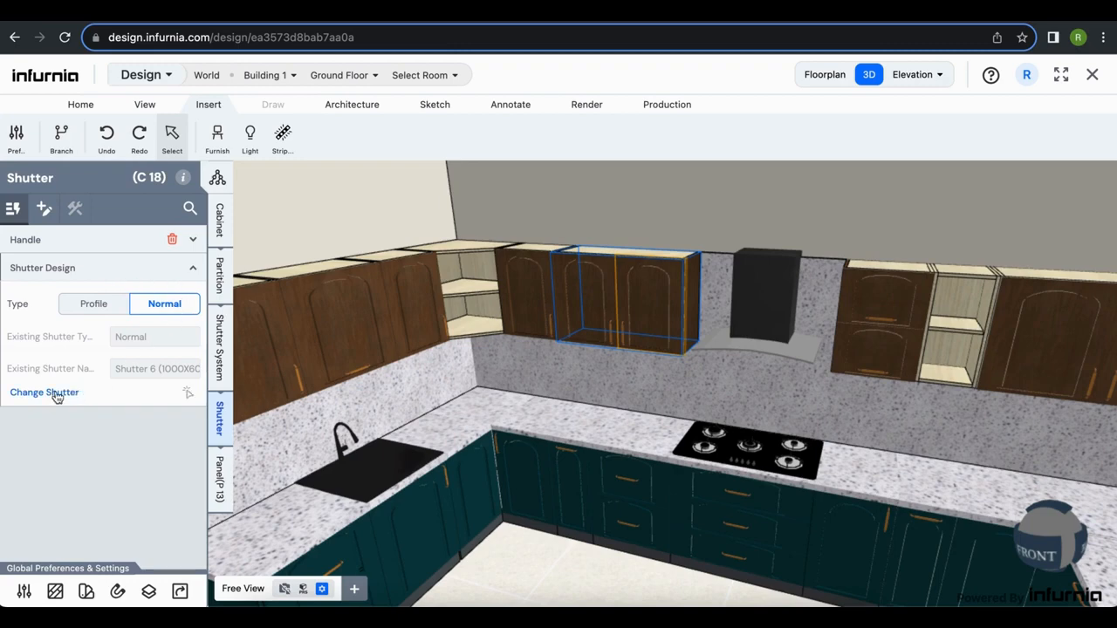
left_click(52, 393)
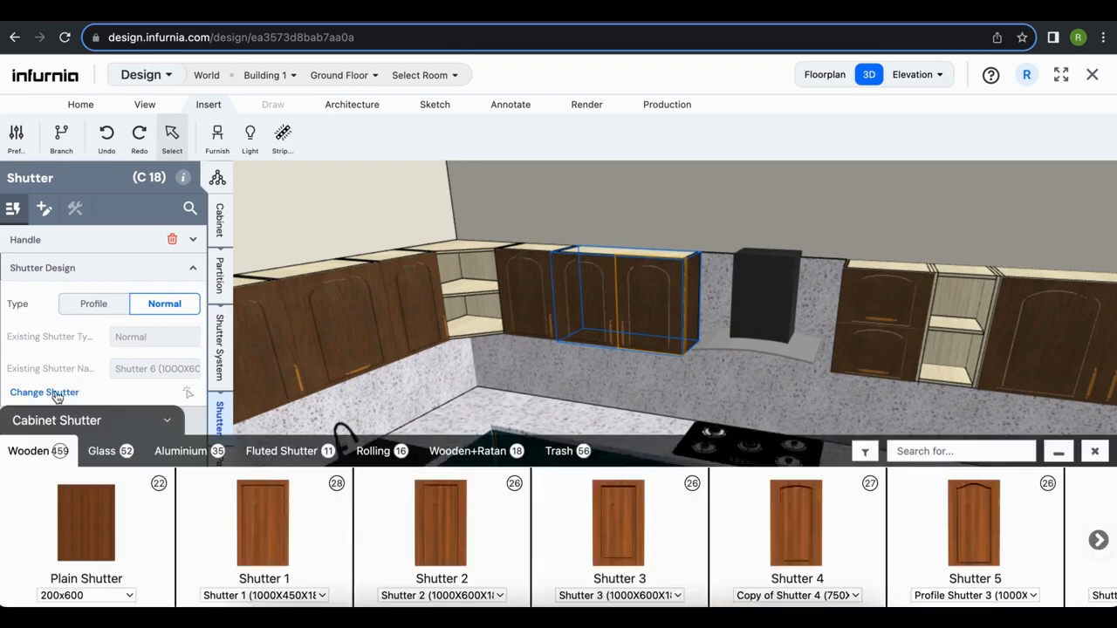
left_click(180, 451)
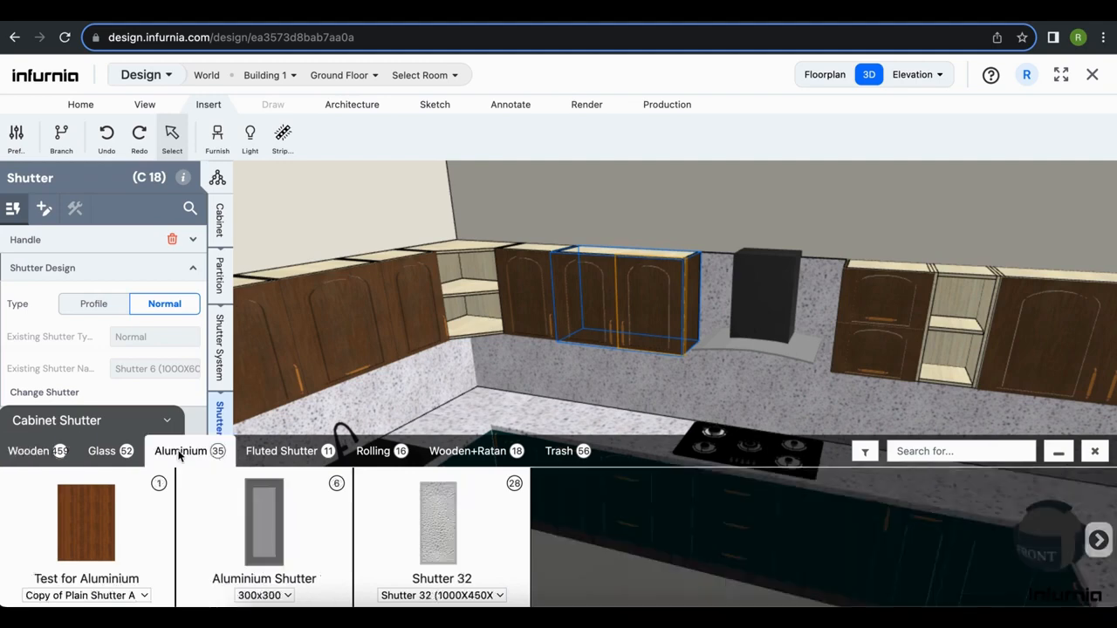
left_click(269, 547)
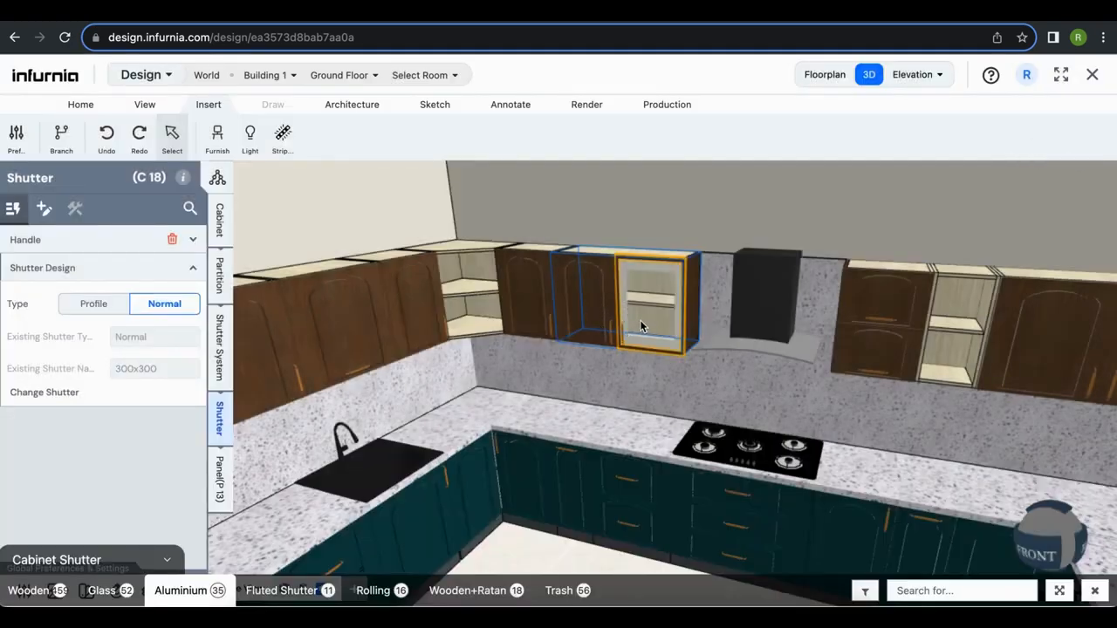
Delete the handle from the aluminium shutter of wall cabinet C 18.
scroll(640, 320, "up", 5)
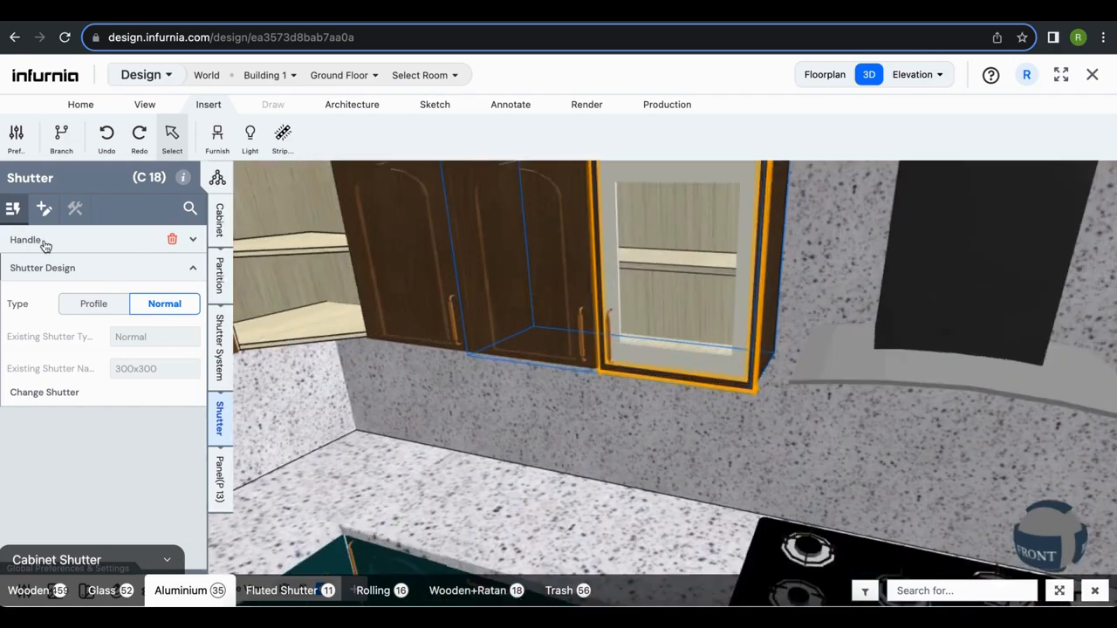
left_click(172, 241)
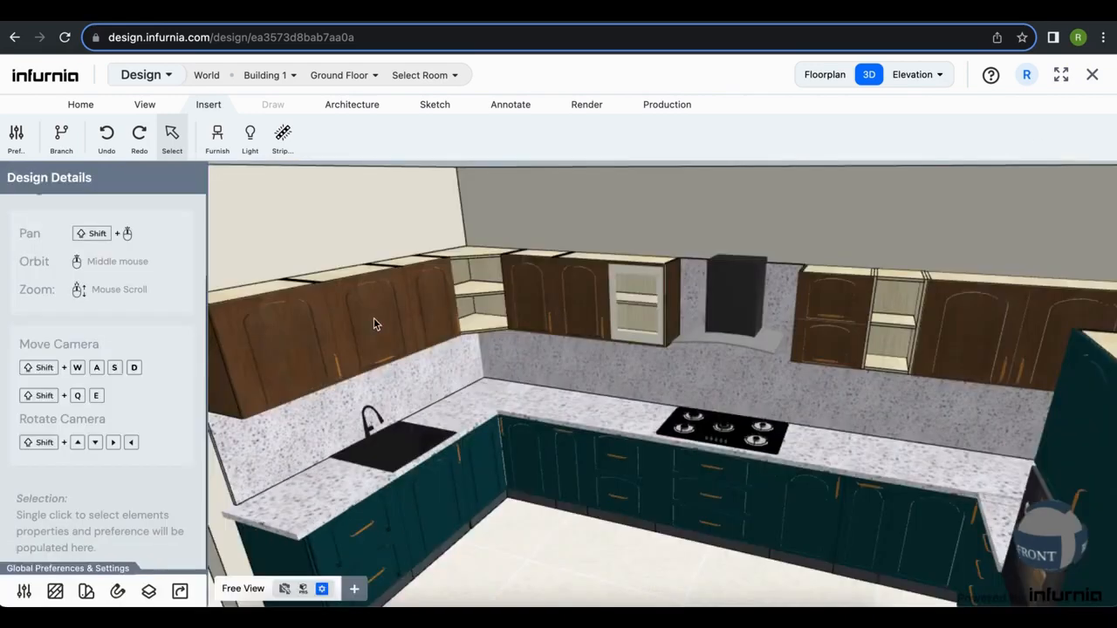
scroll(376, 320, "up", 3)
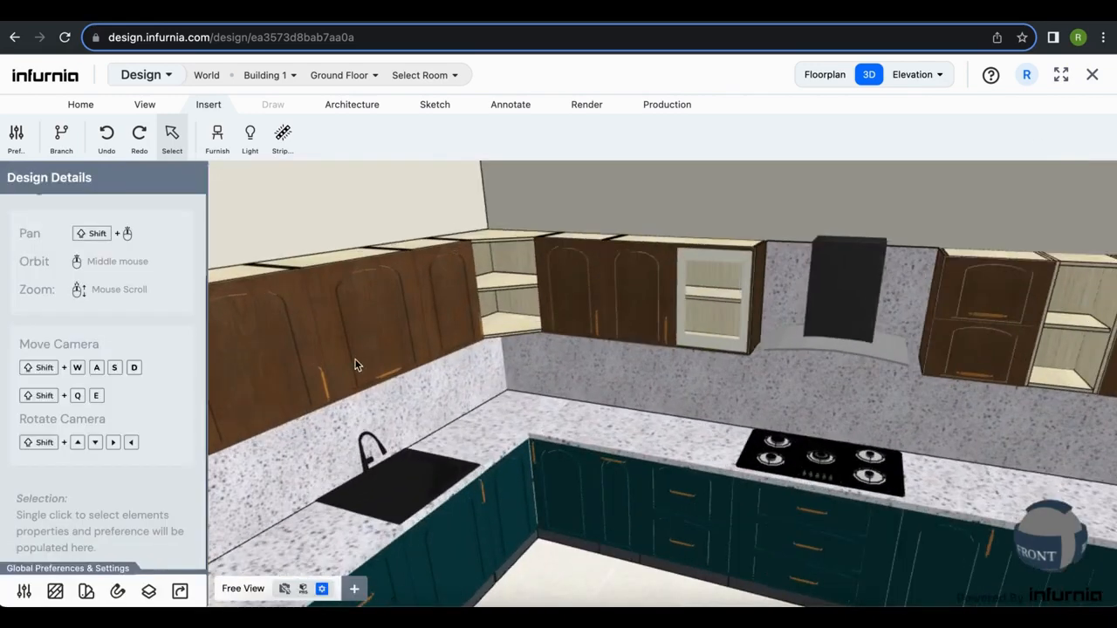
Set the shutter mechanism of wall cabinet C 13, at the open end of the sink wall, to Single Lift Up.
scroll(373, 365, "down", 2)
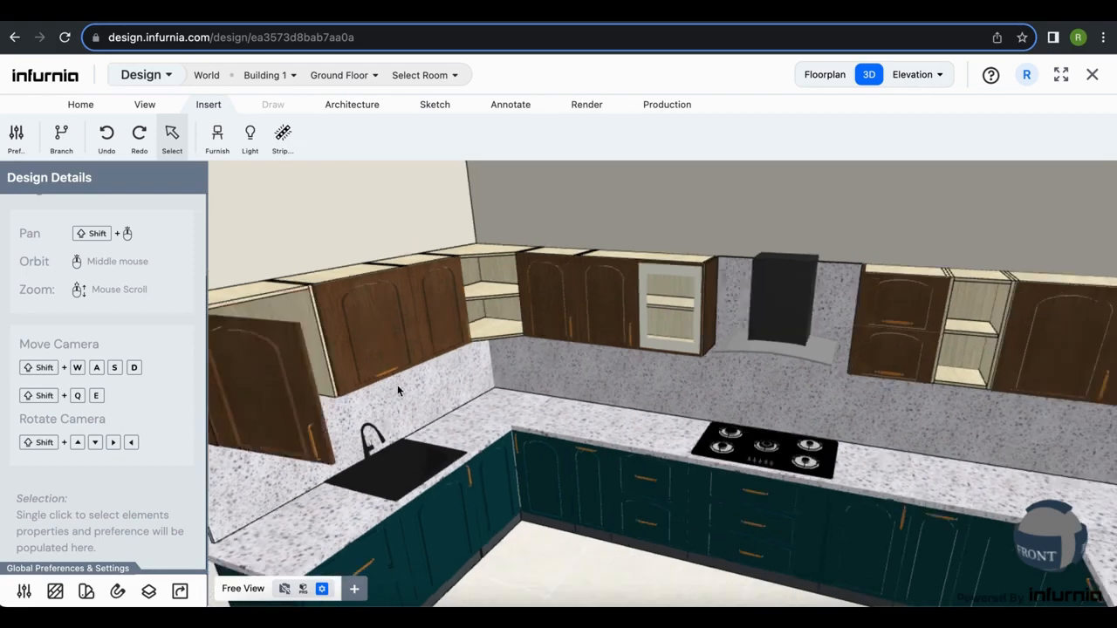
scroll(398, 391, "down", 3)
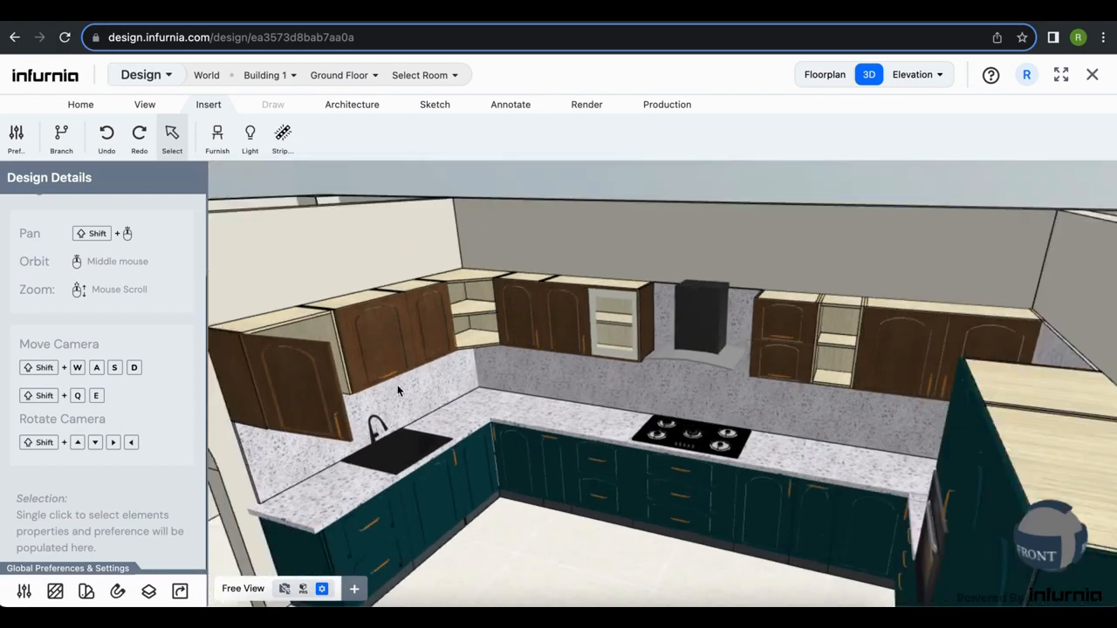
left_click(297, 391)
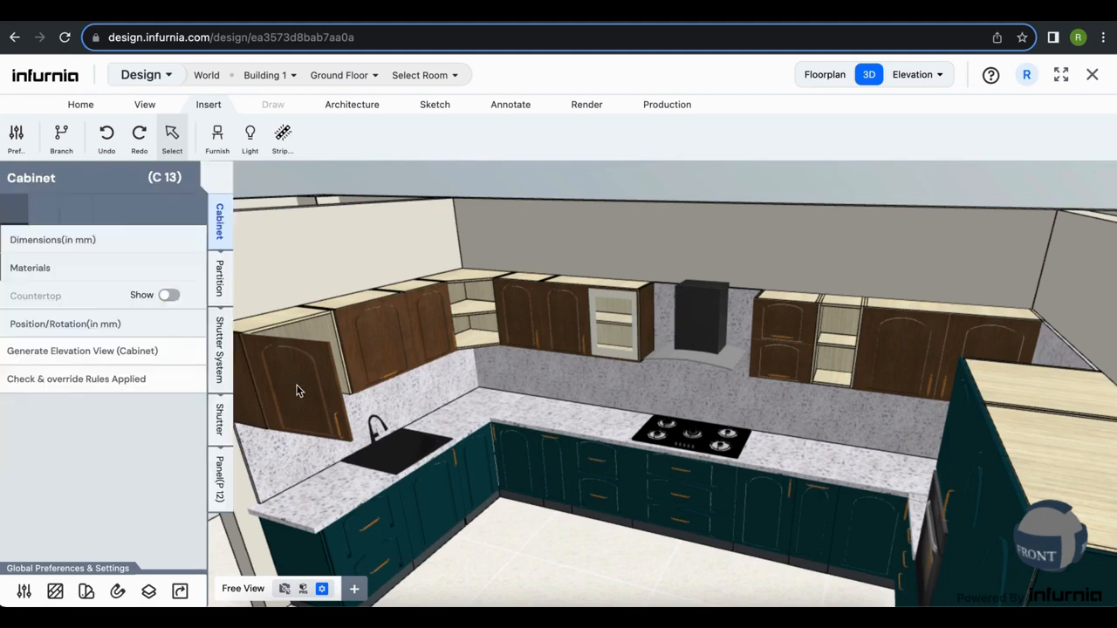
left_click(221, 373)
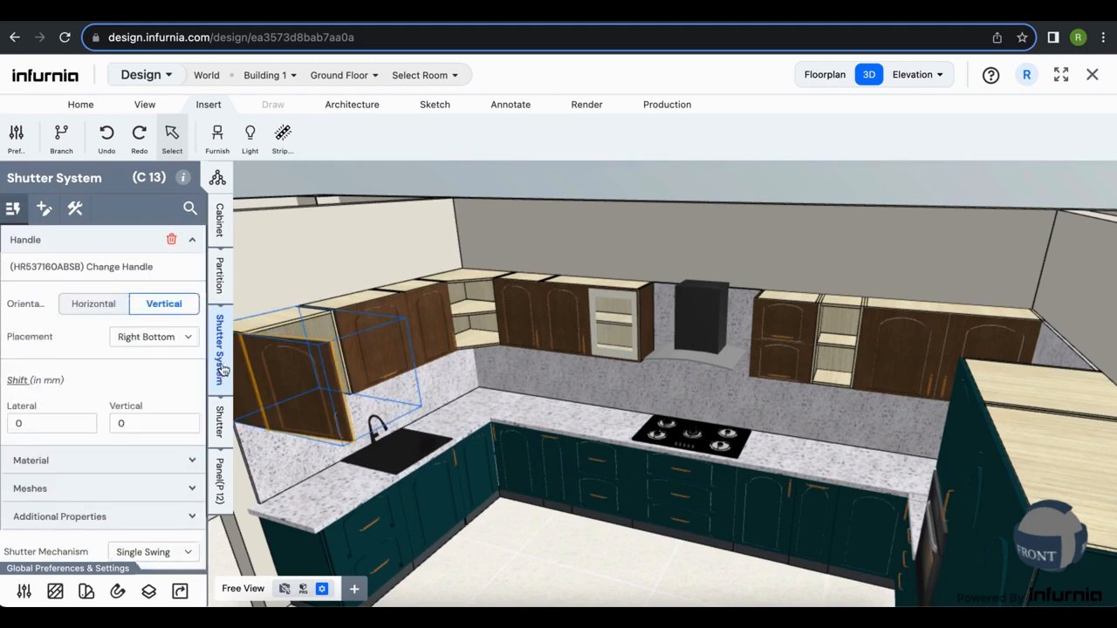
scroll(138, 515, "down", 1)
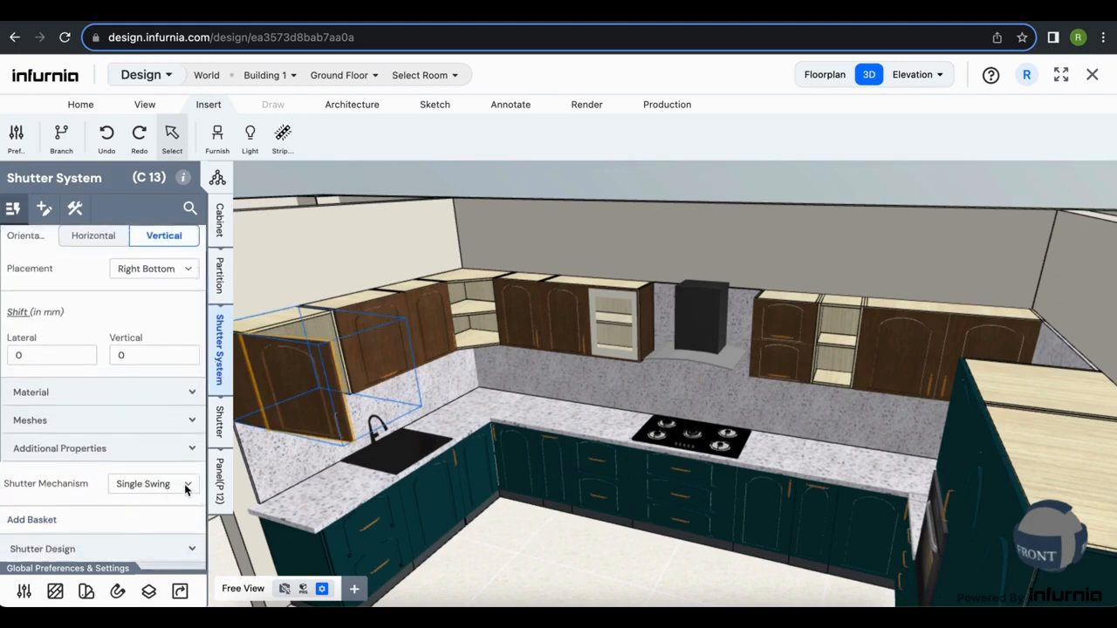
left_click(185, 485)
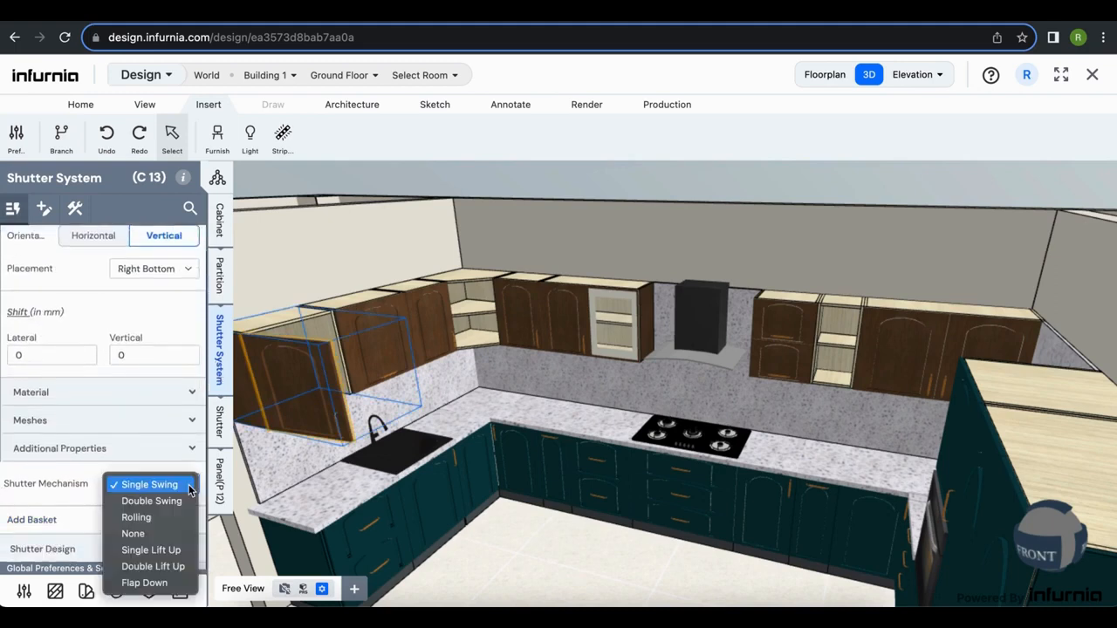
left_click(169, 555)
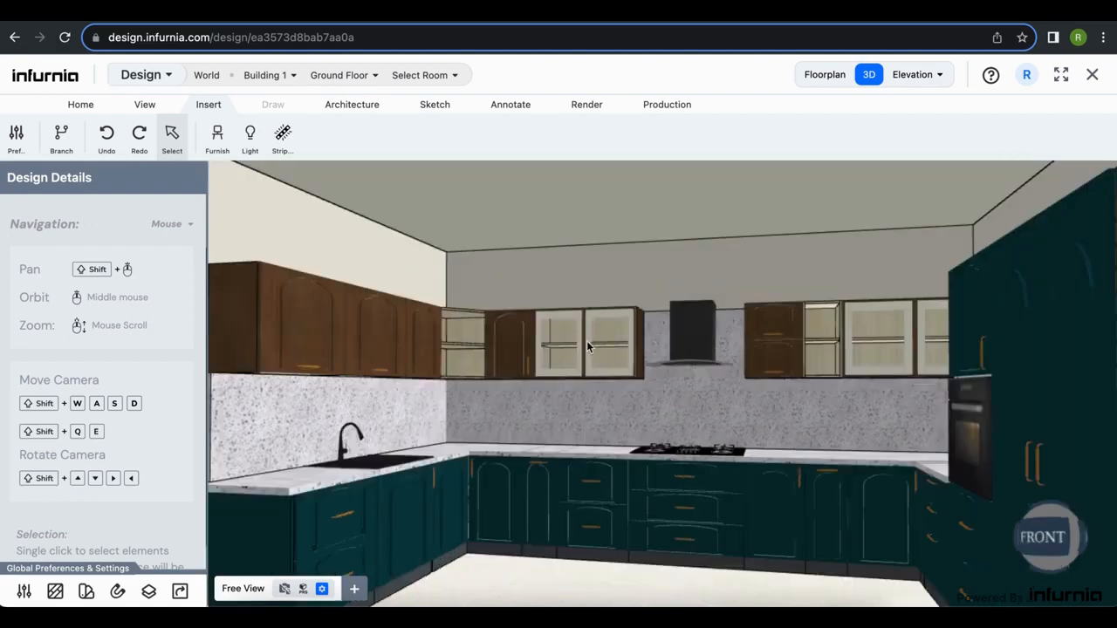
Open the aluminium shutters of wall cabinet C 18 and add the Light 2 cabinet light to its top panel.
scroll(593, 346, "up", 3)
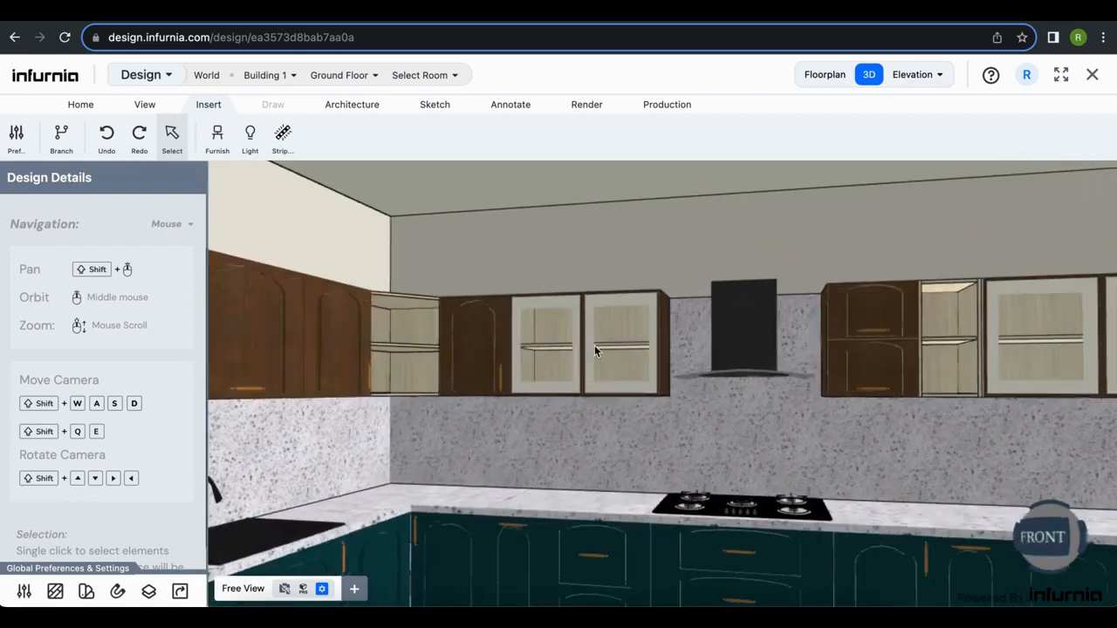
scroll(716, 421, "down", 3)
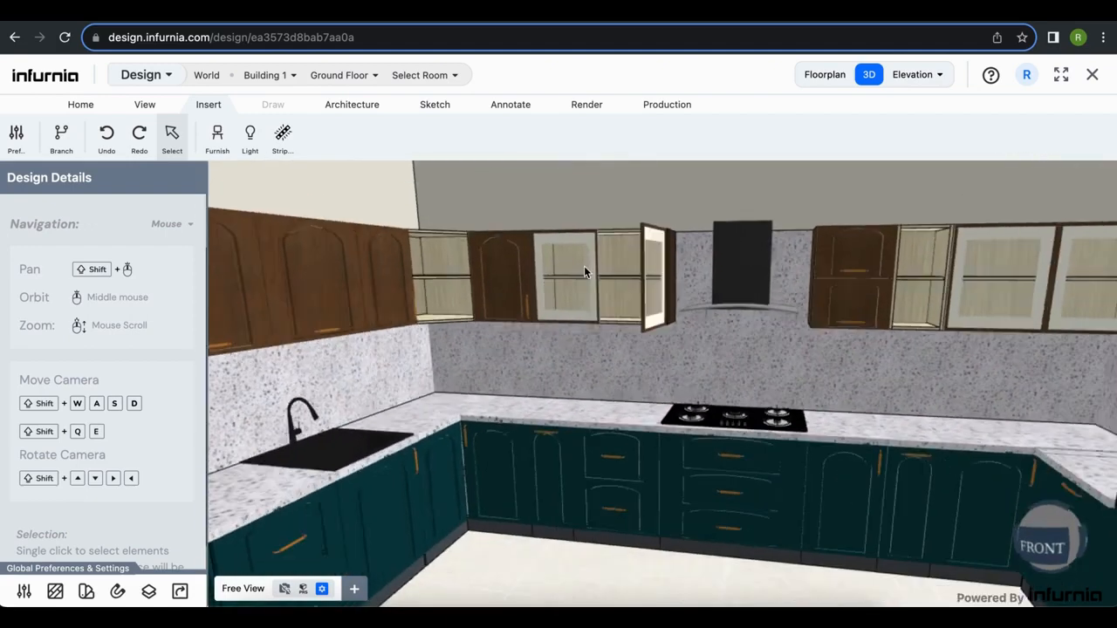
left_click(584, 265)
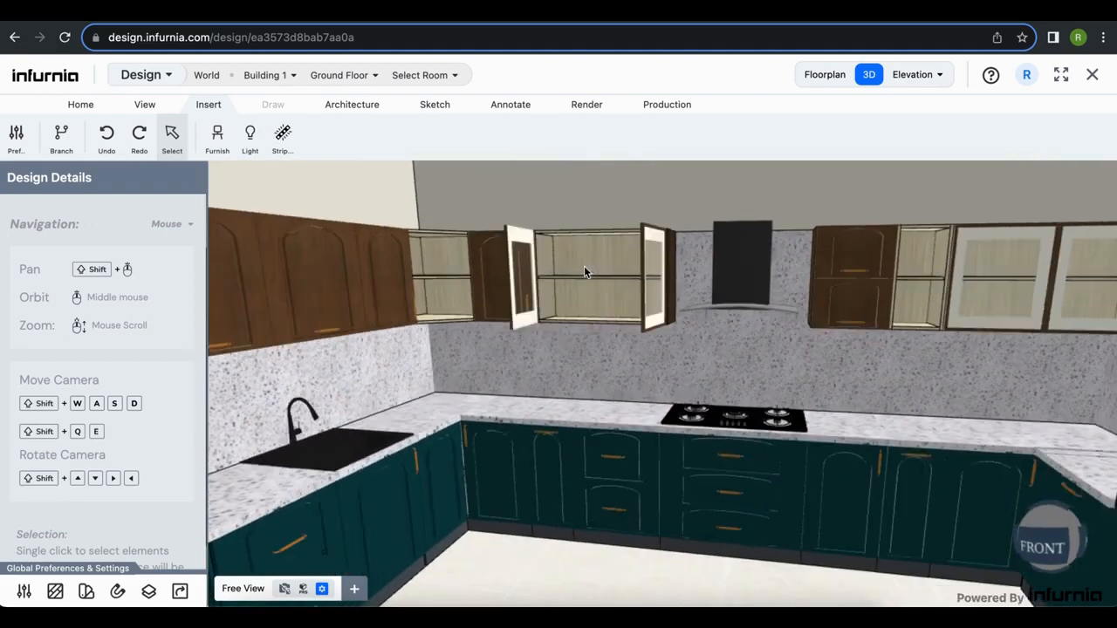
scroll(573, 250, "up", 3)
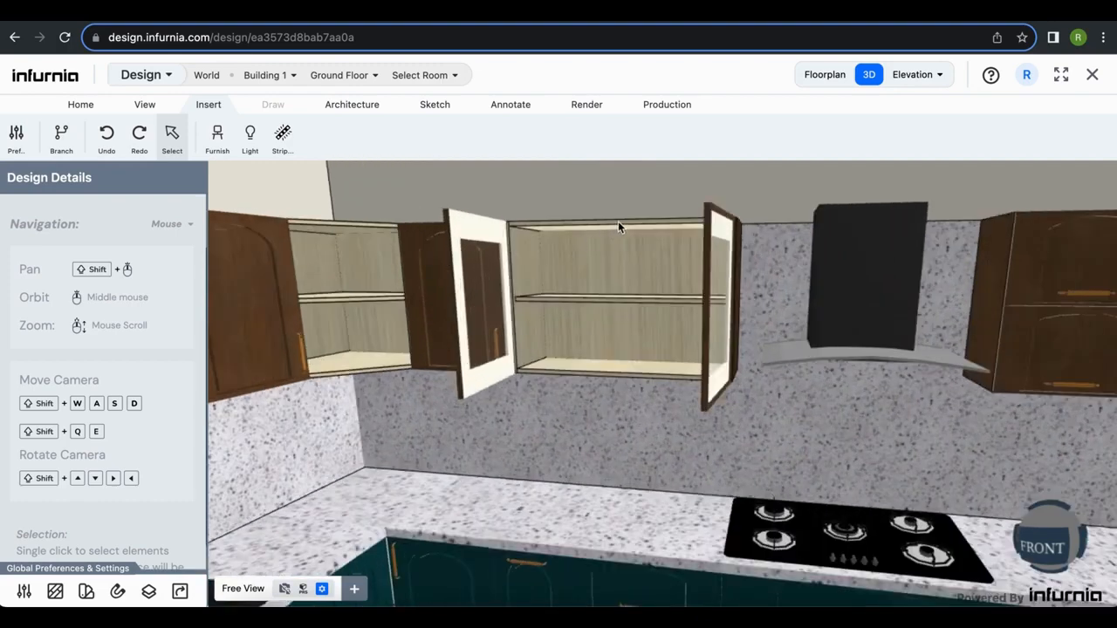
left_click(618, 224)
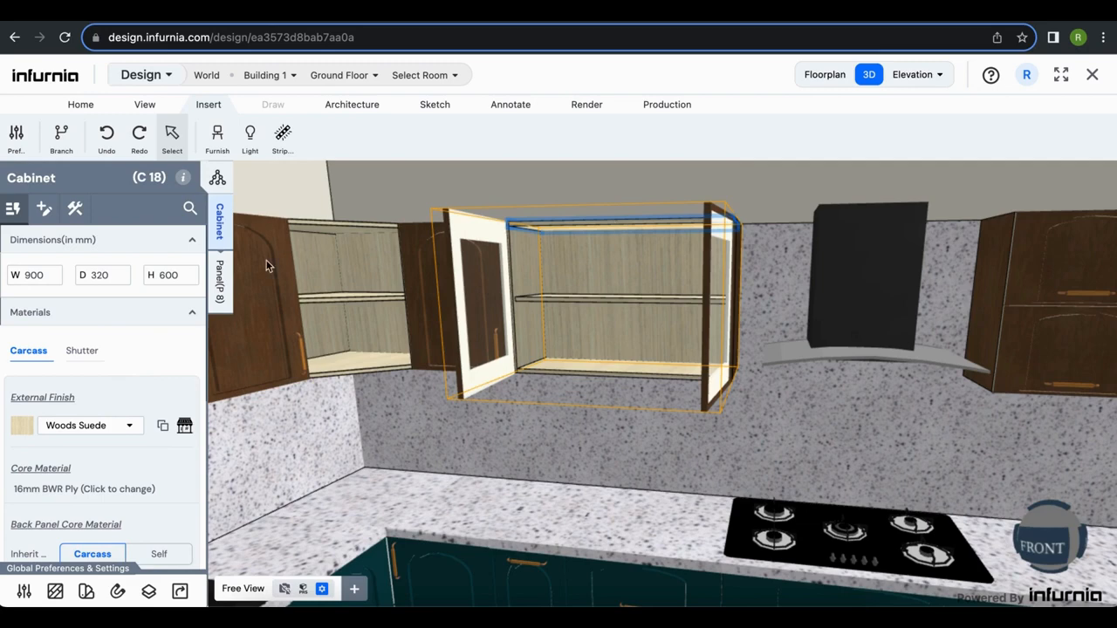
left_click(219, 283)
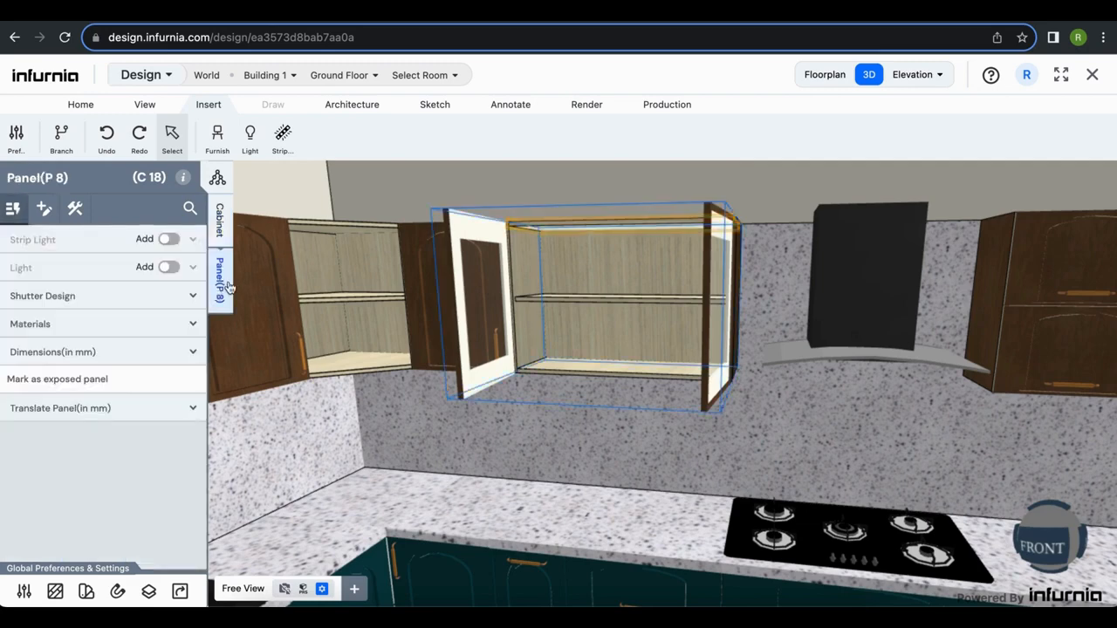
left_click(168, 268)
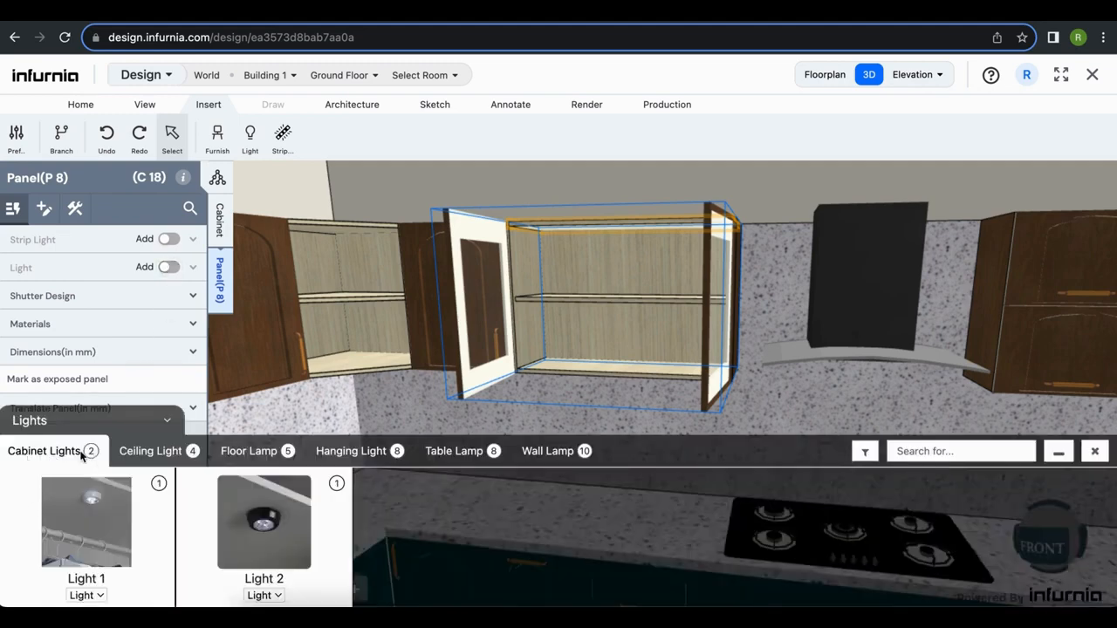
left_click(278, 543)
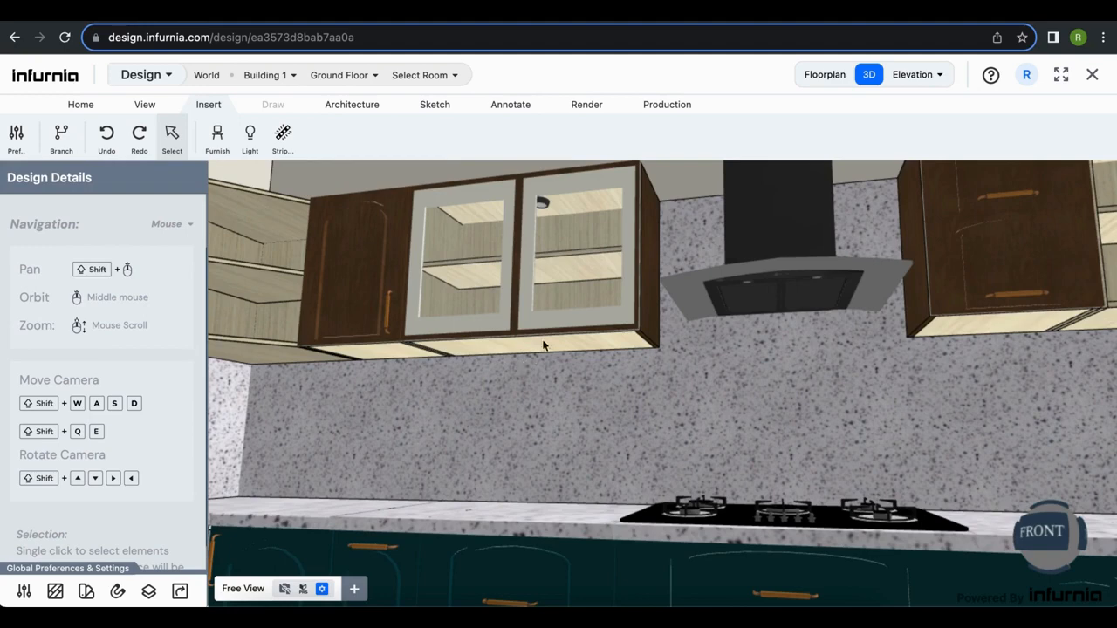
Add Strip Light 30mm to the bottom panel of wall cabinet C 18.
left_click(543, 346)
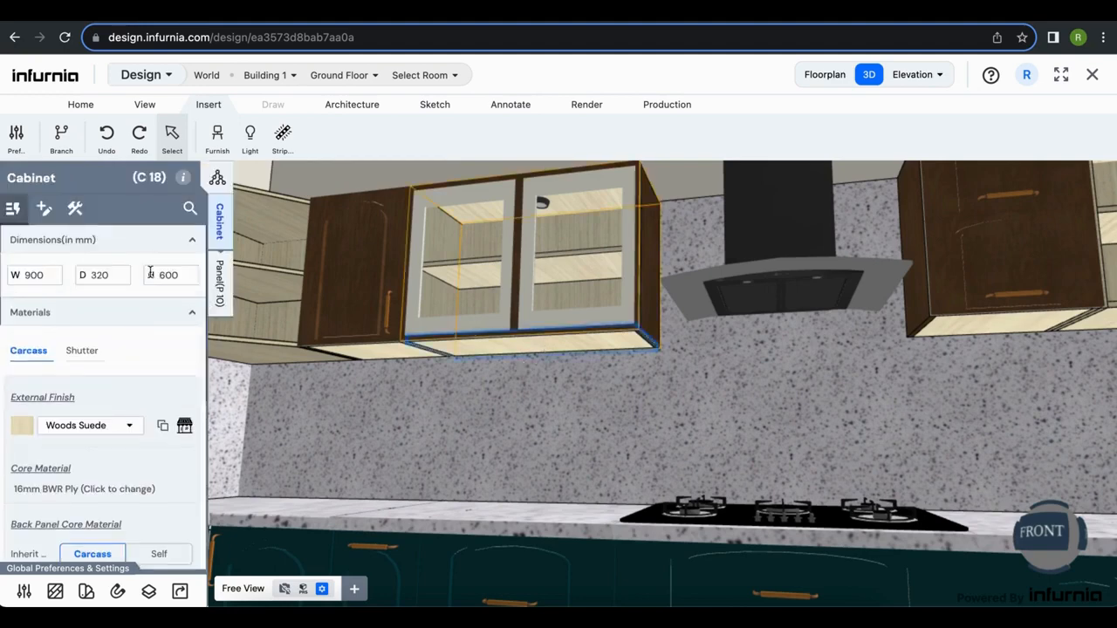
left_click(220, 281)
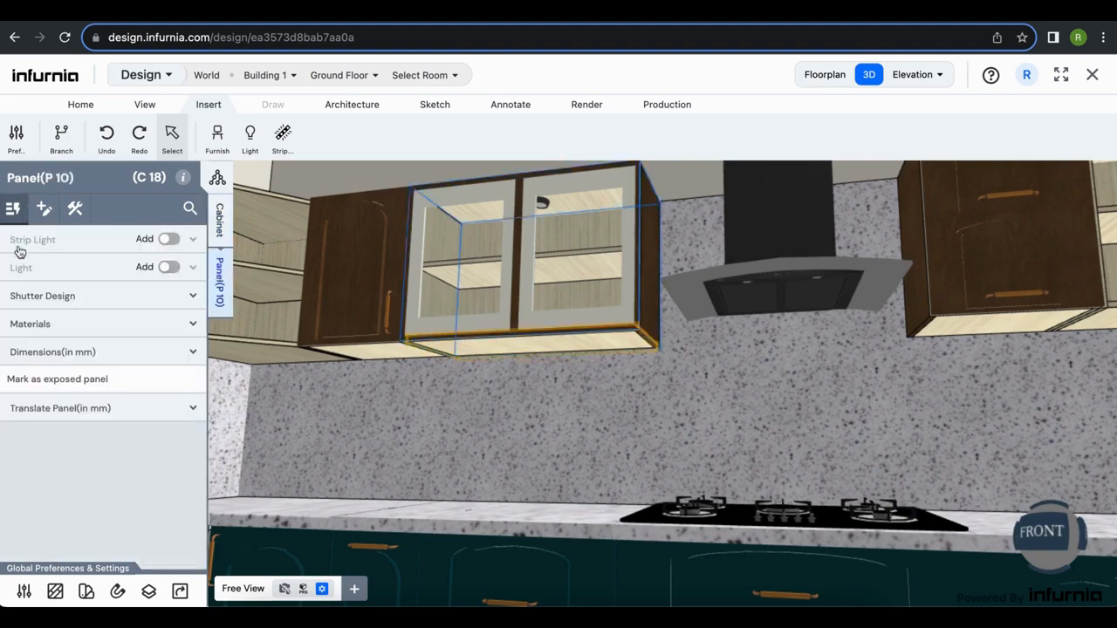
left_click(168, 241)
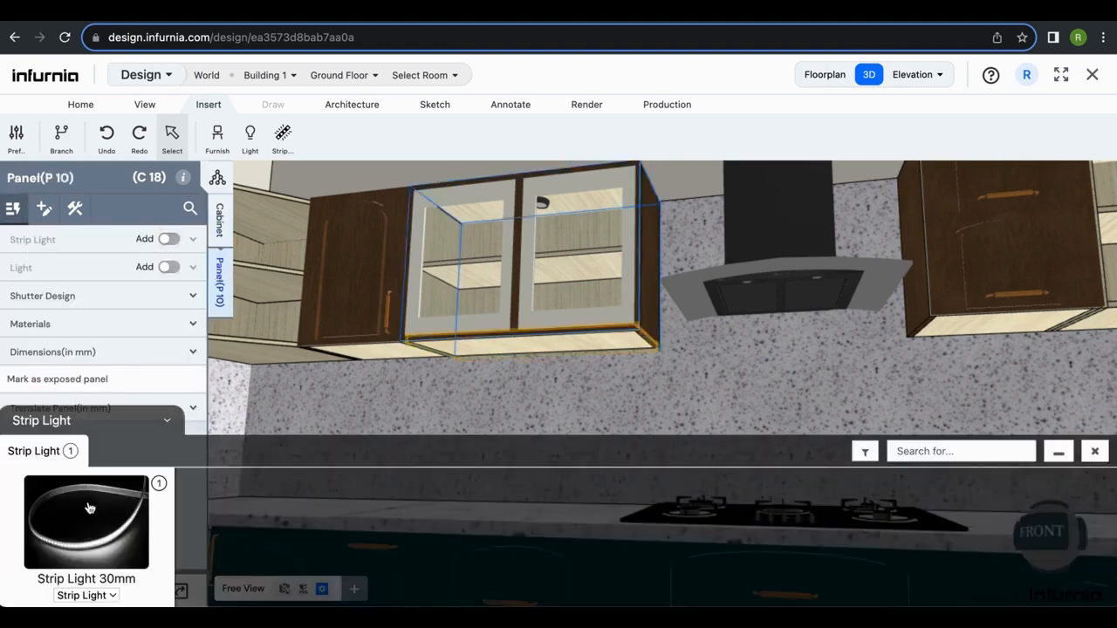
left_click(87, 507)
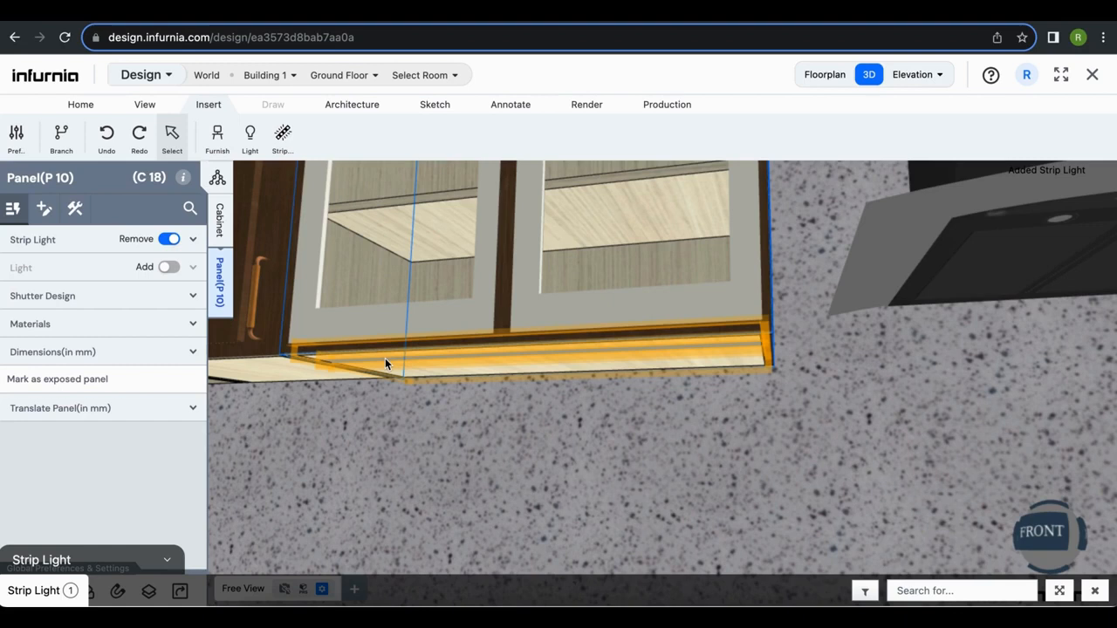
Set the Z position of the strip light under wall cabinet C 18 to 50 mm.
left_click(386, 361)
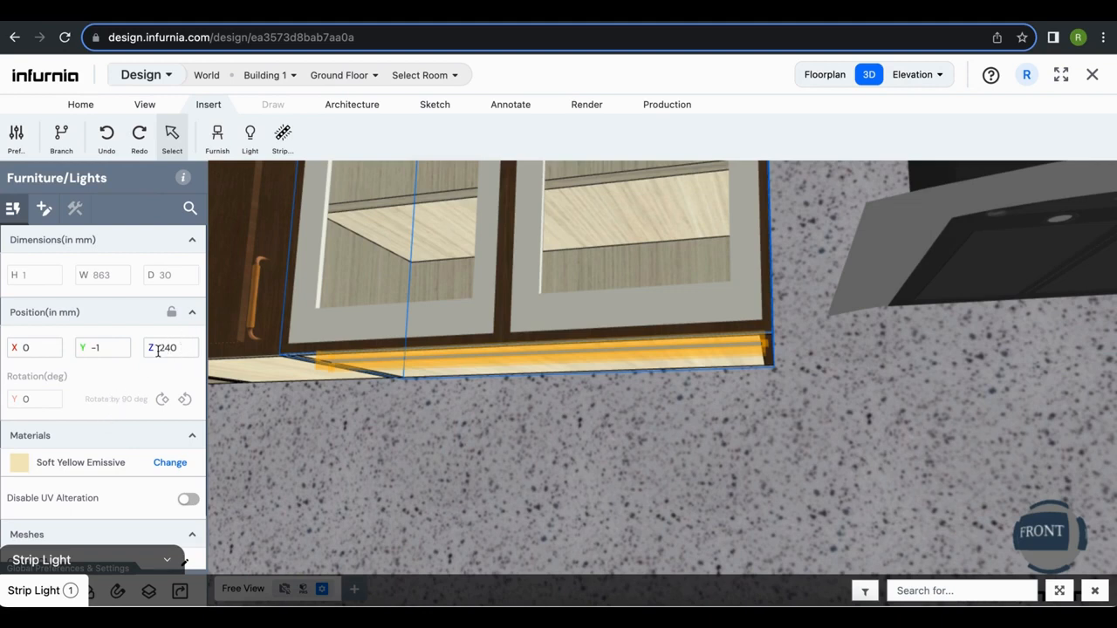
left_click_drag(158, 348, 181, 347)
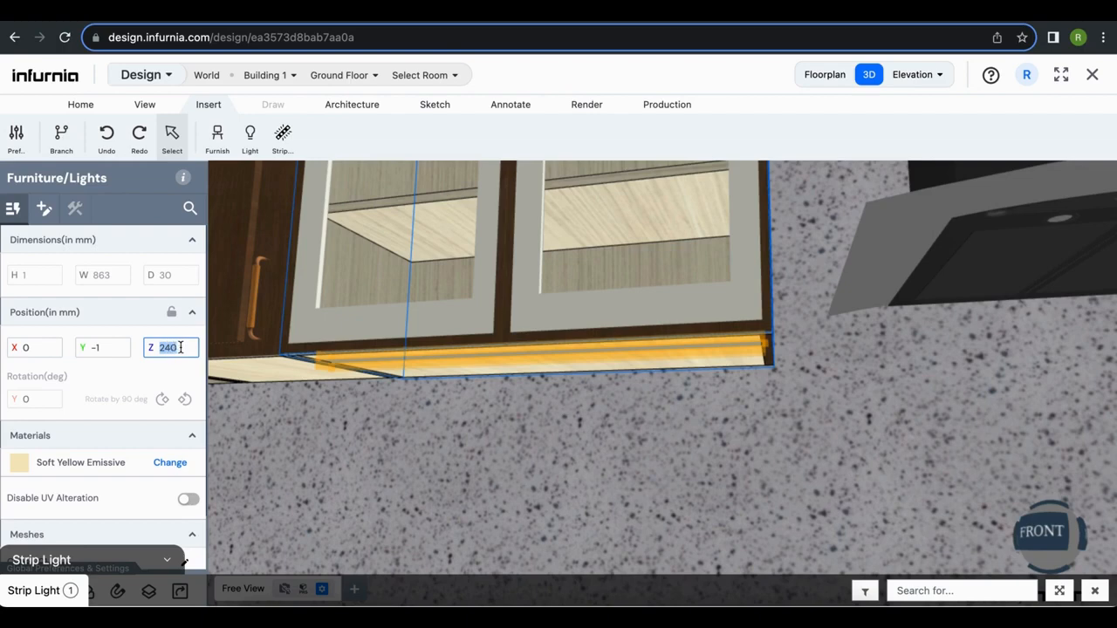
type("50")
key("Return")
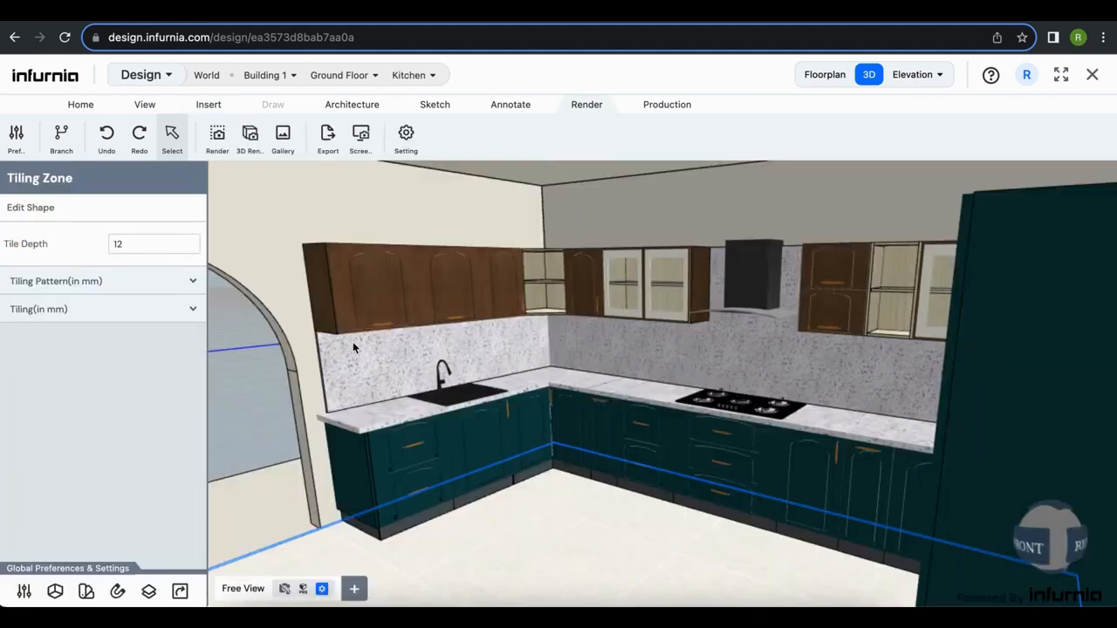
Add the Ceramic Canisters condiment set from Kitchen Props to the countertop of base cabinet C 3, beside the hob.
left_click(643, 402)
scroll(85, 494, "down", 4)
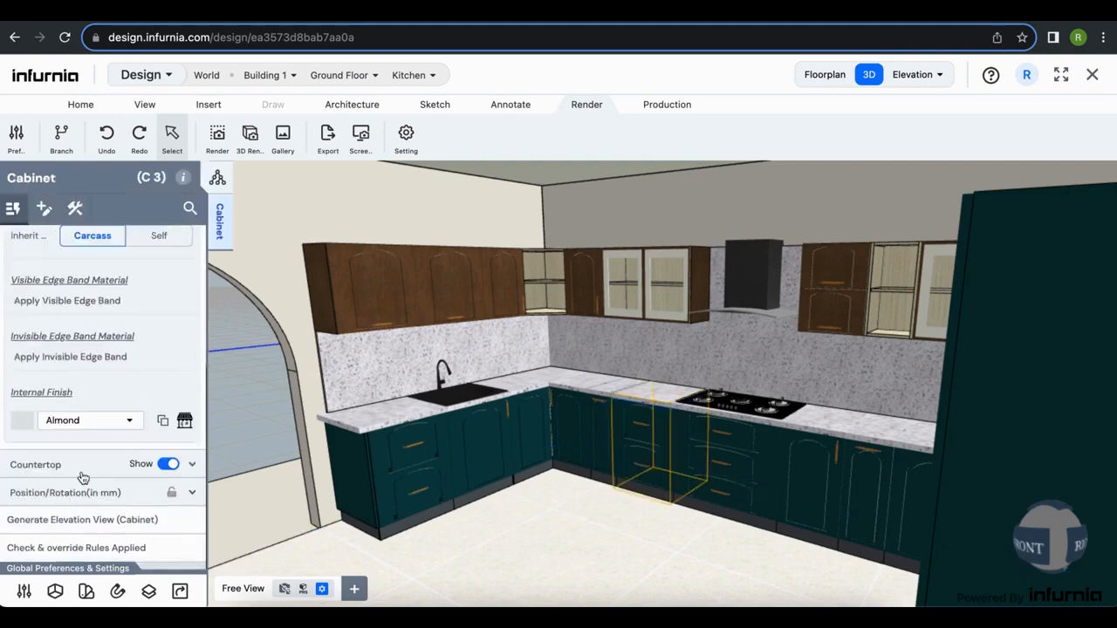
left_click(91, 470)
scroll(78, 501, "down", 5)
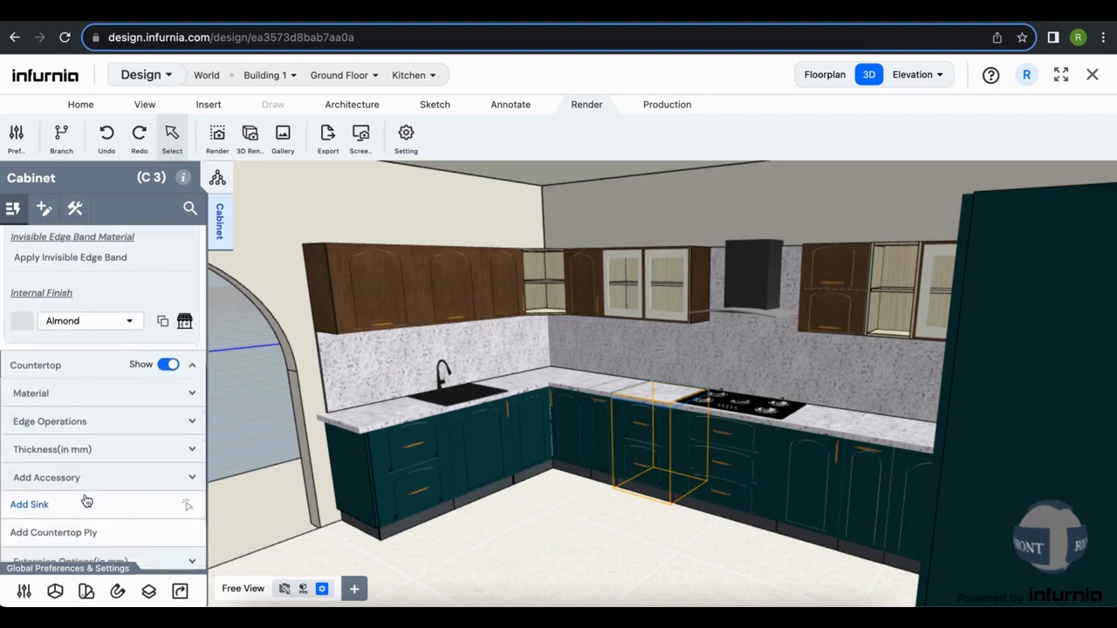
left_click(92, 482)
scroll(87, 523, "down", 3)
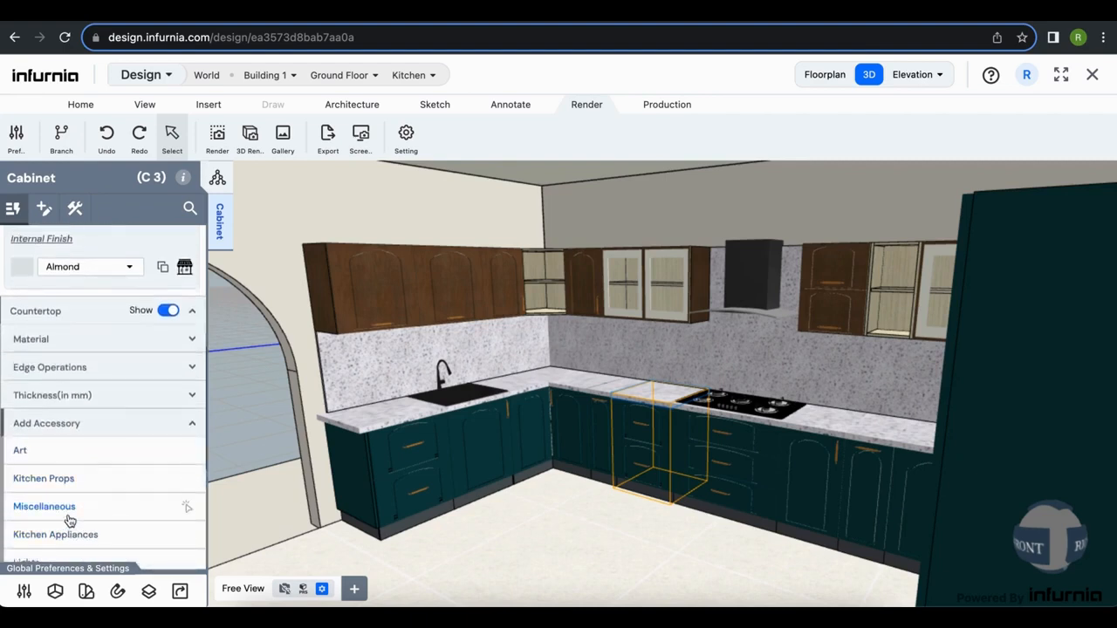
left_click(39, 482)
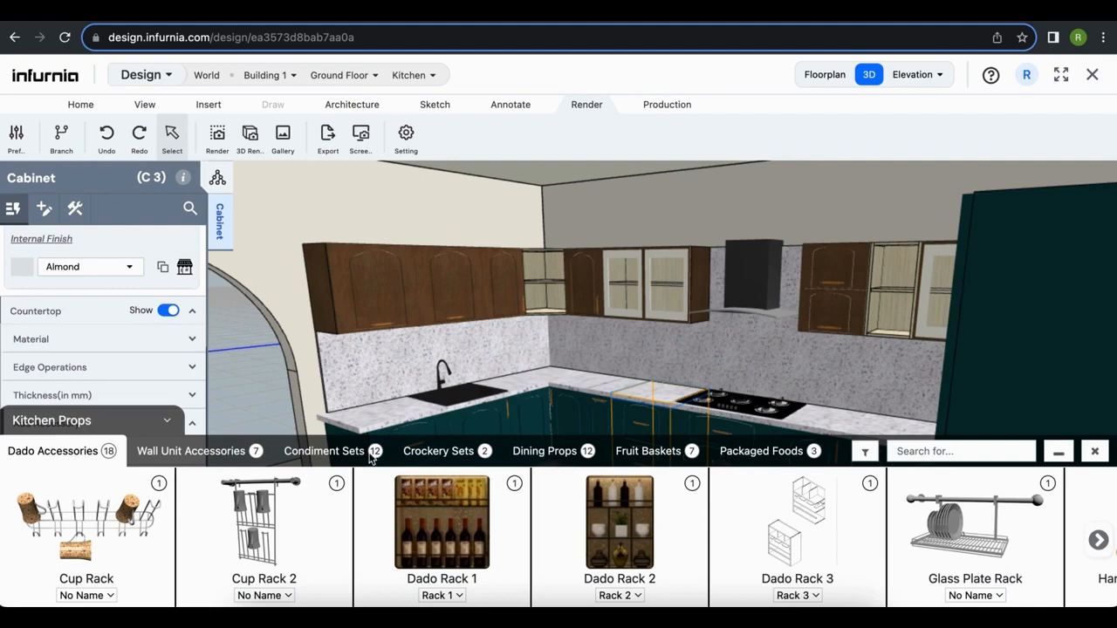
left_click(335, 452)
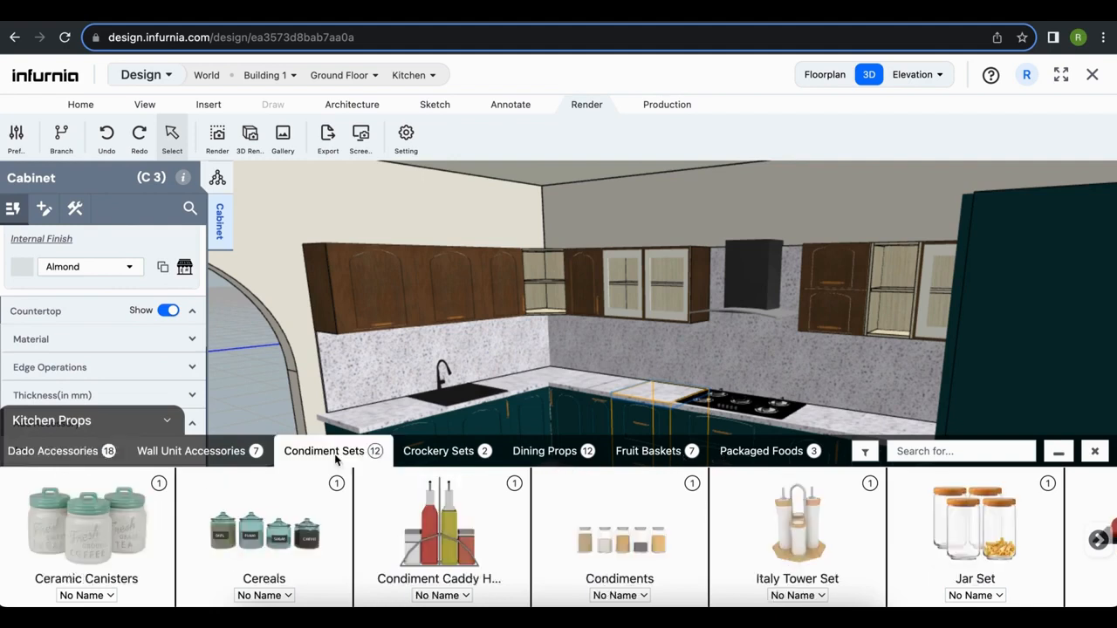
left_click(84, 526)
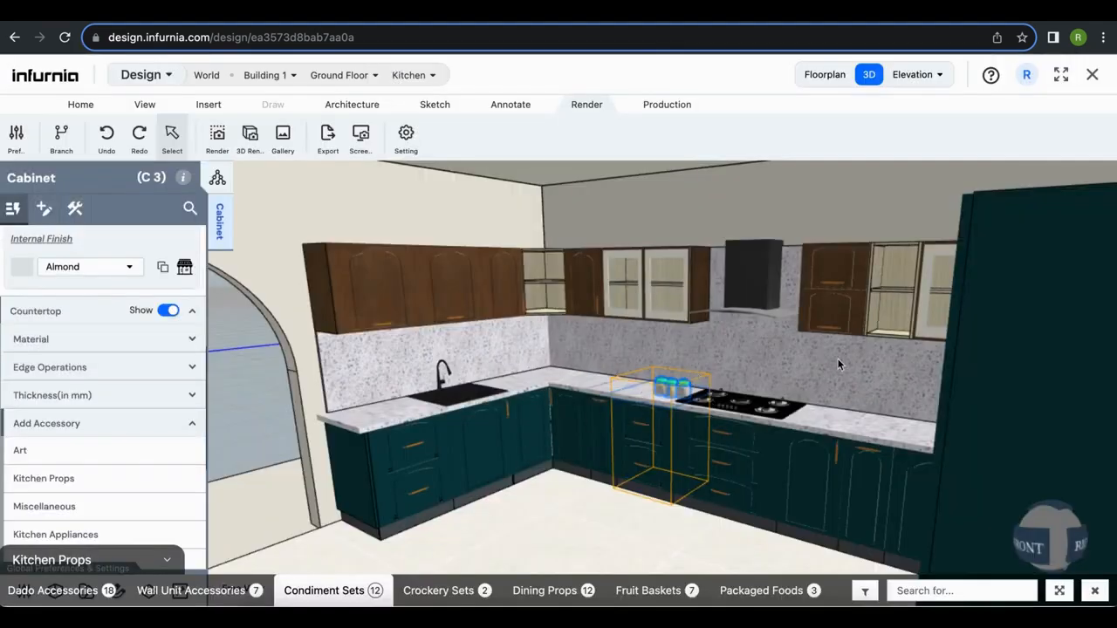
left_click(1094, 591)
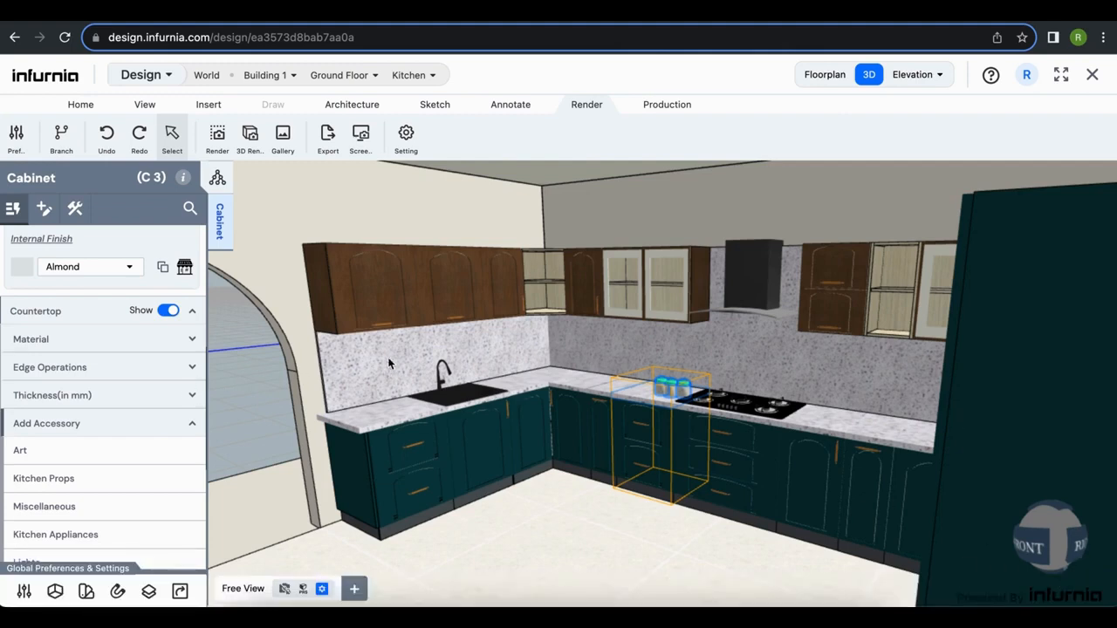
Place the Glass Plate Rack from the Kitchen Props dado accessories on the backsplash wall above the sink.
left_click(205, 104)
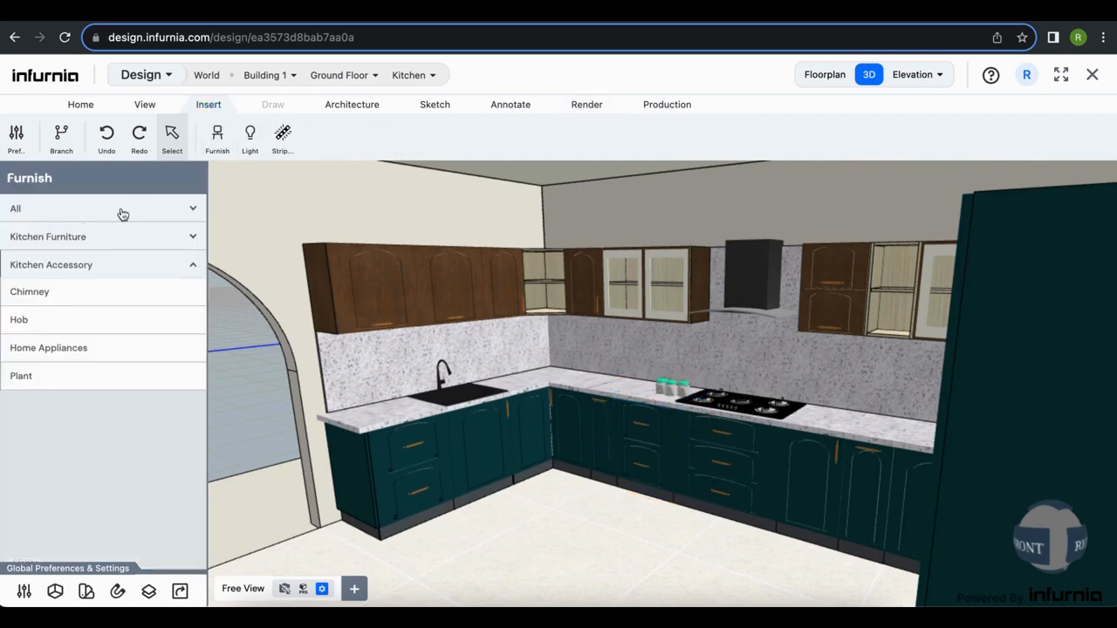
left_click(131, 212)
scroll(102, 481, "down", 1)
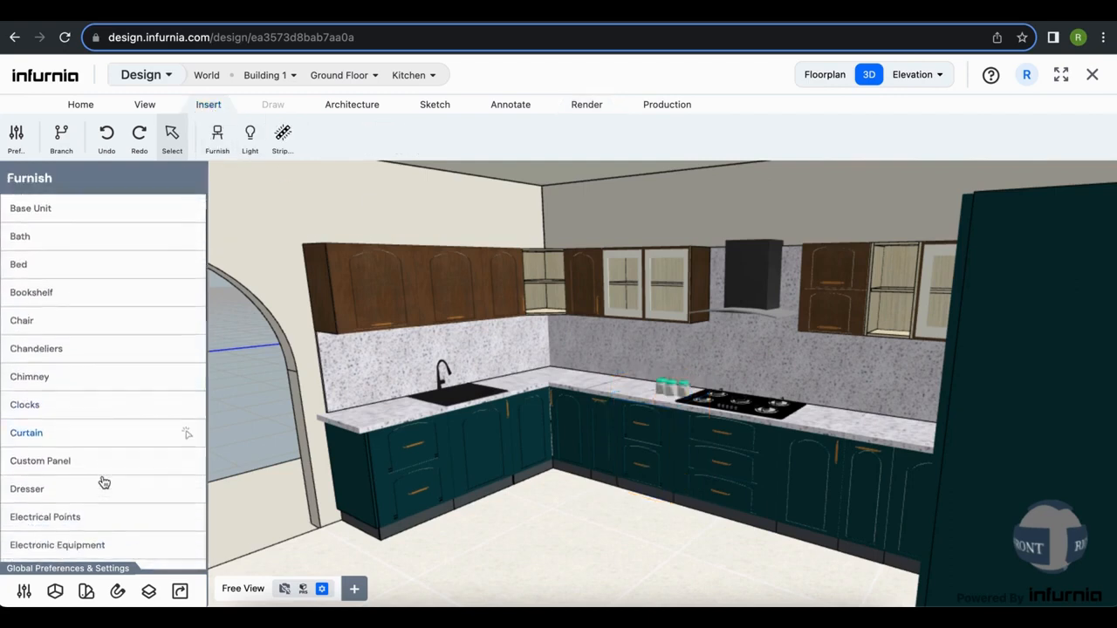
scroll(104, 483, "down", 5)
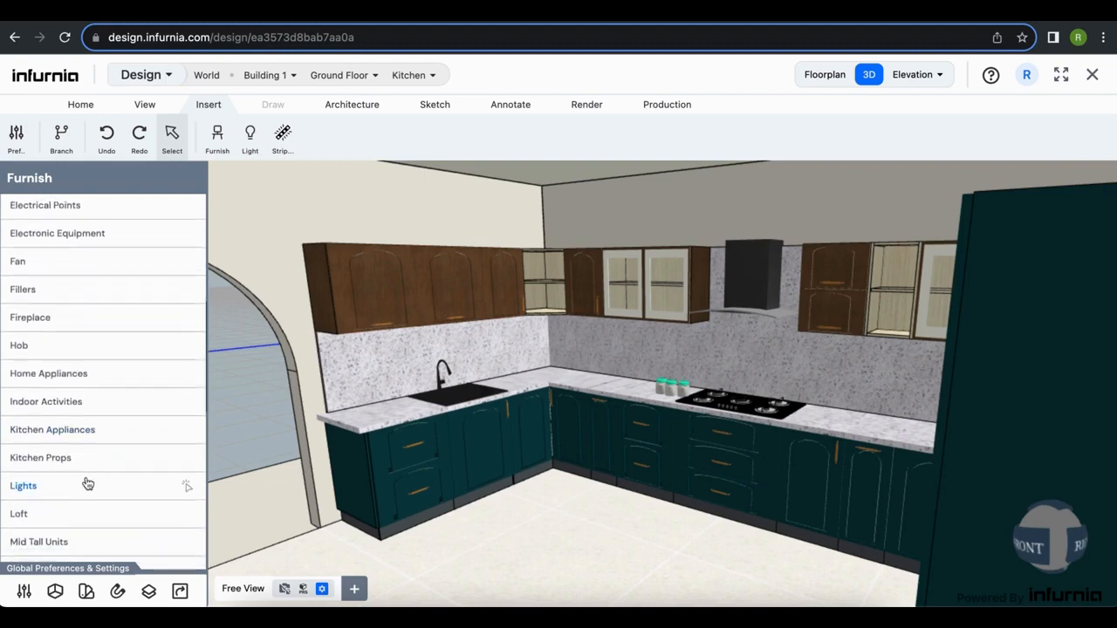
left_click(43, 457)
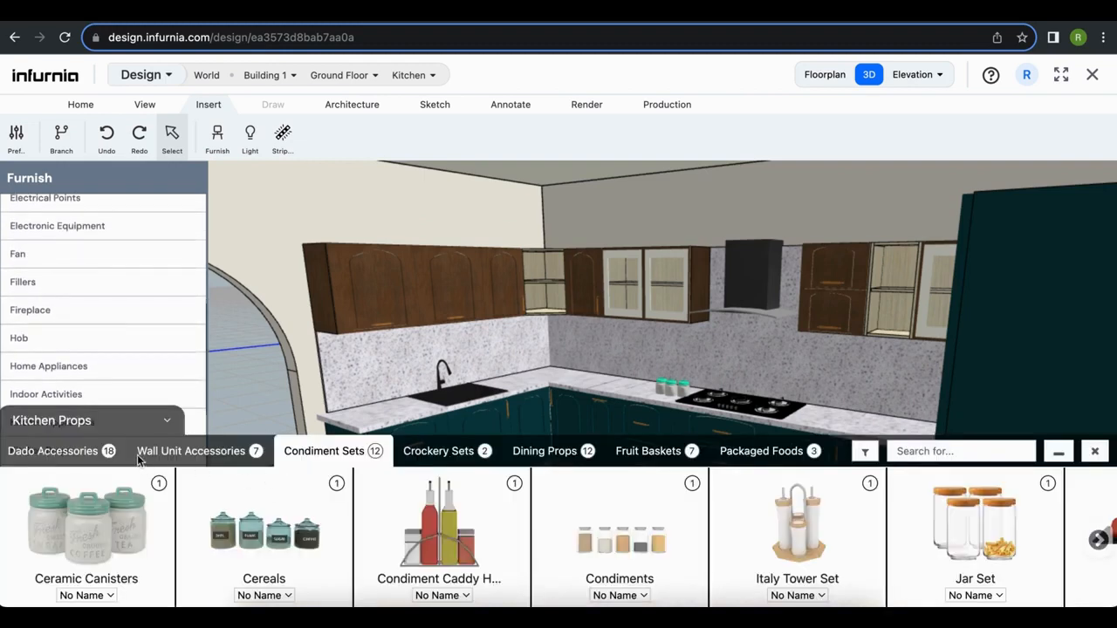
left_click(73, 454)
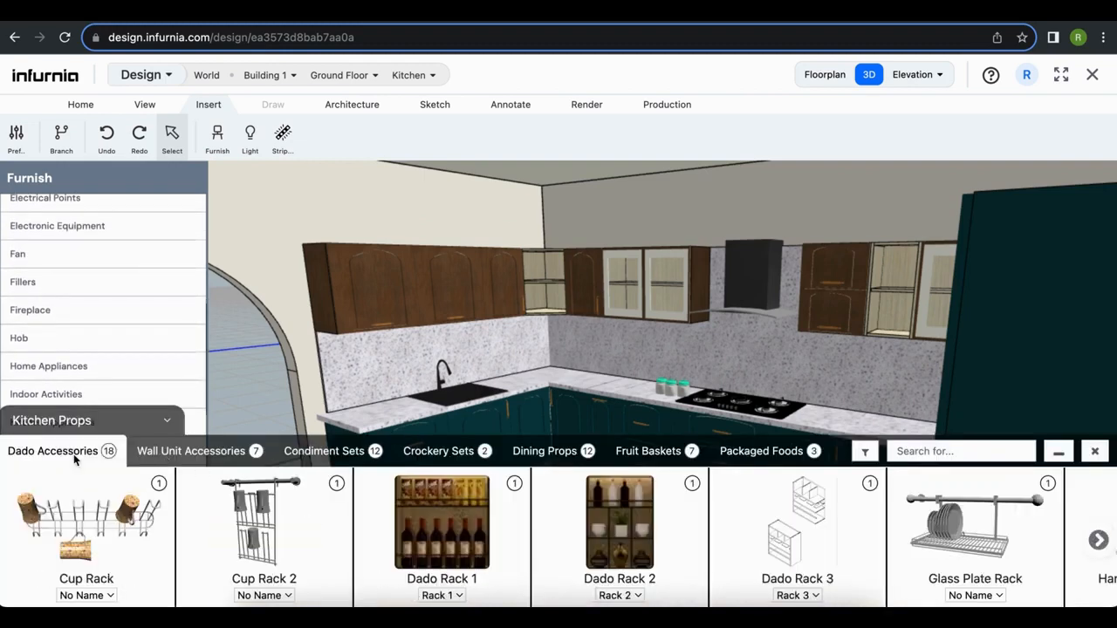
left_click(209, 454)
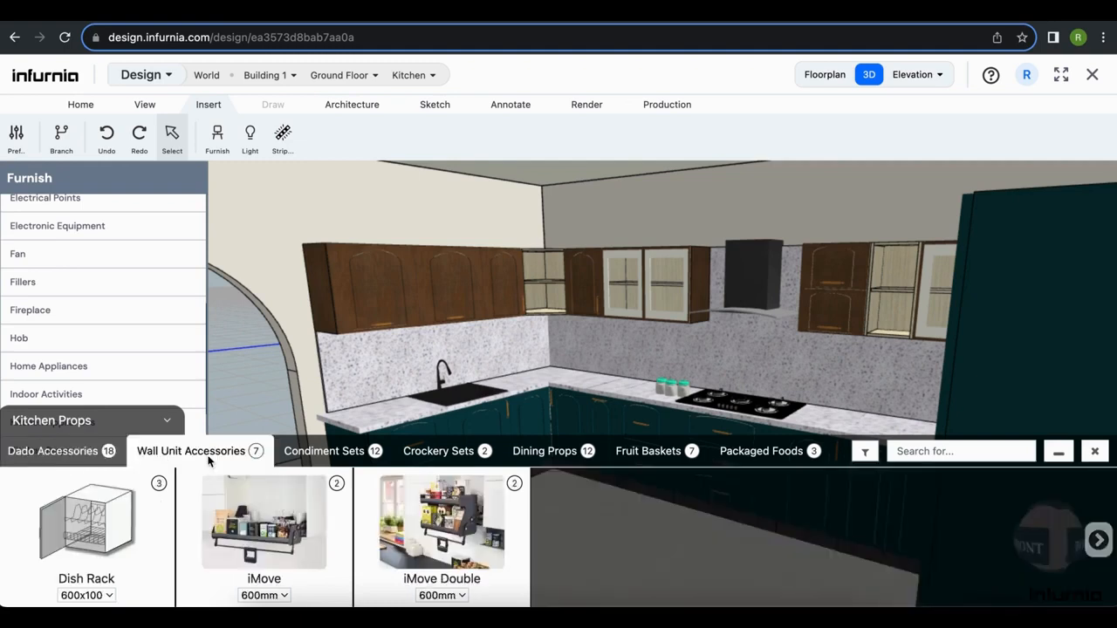
left_click(85, 454)
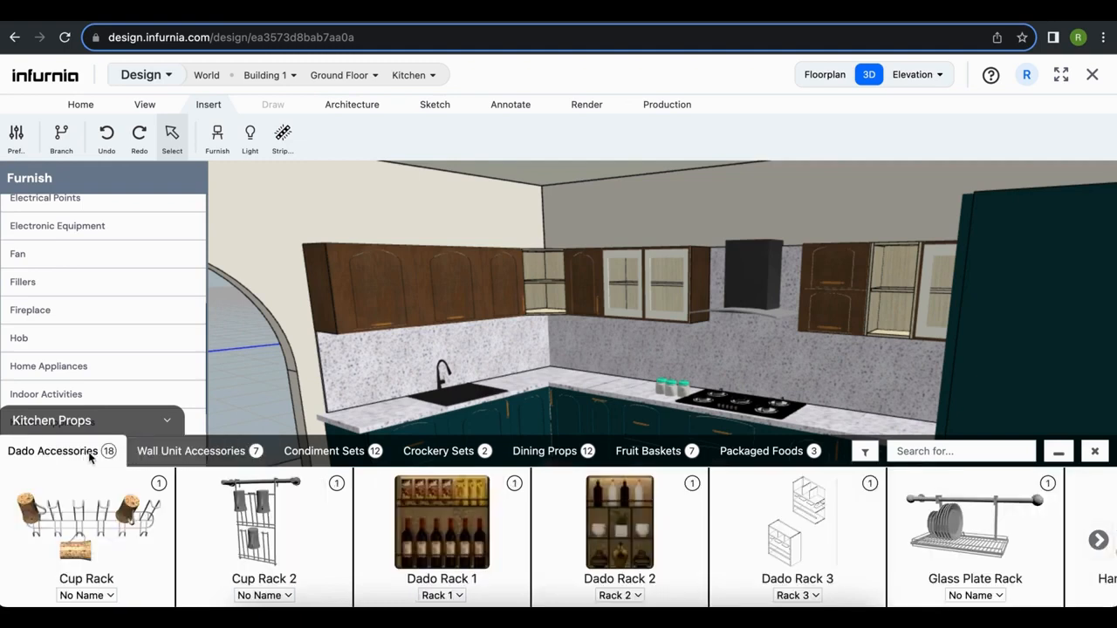
left_click(960, 528)
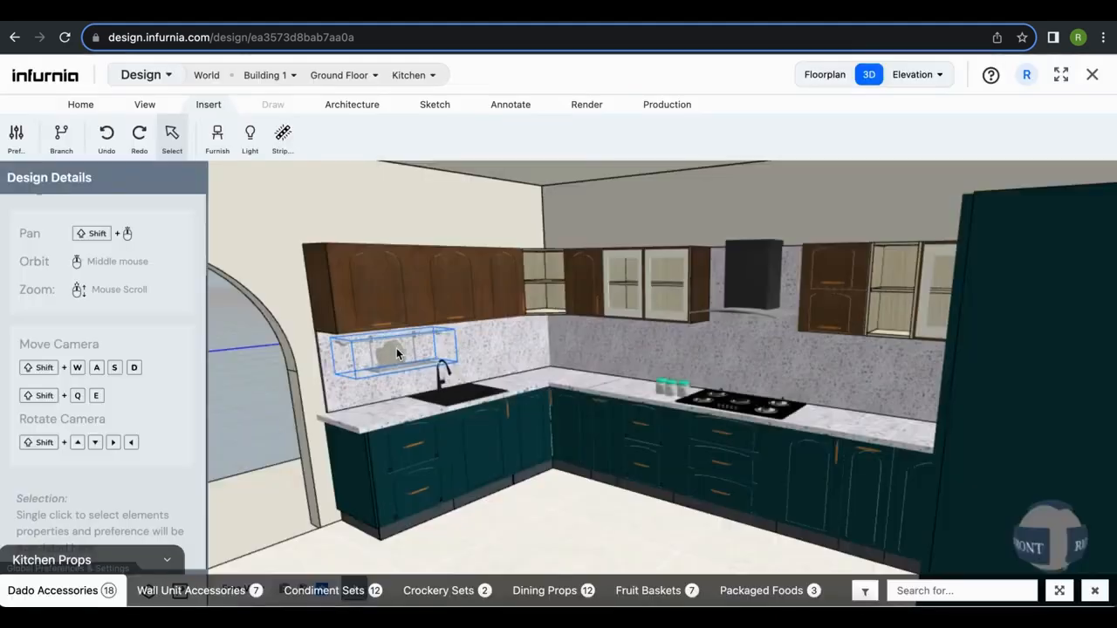
left_click(386, 349)
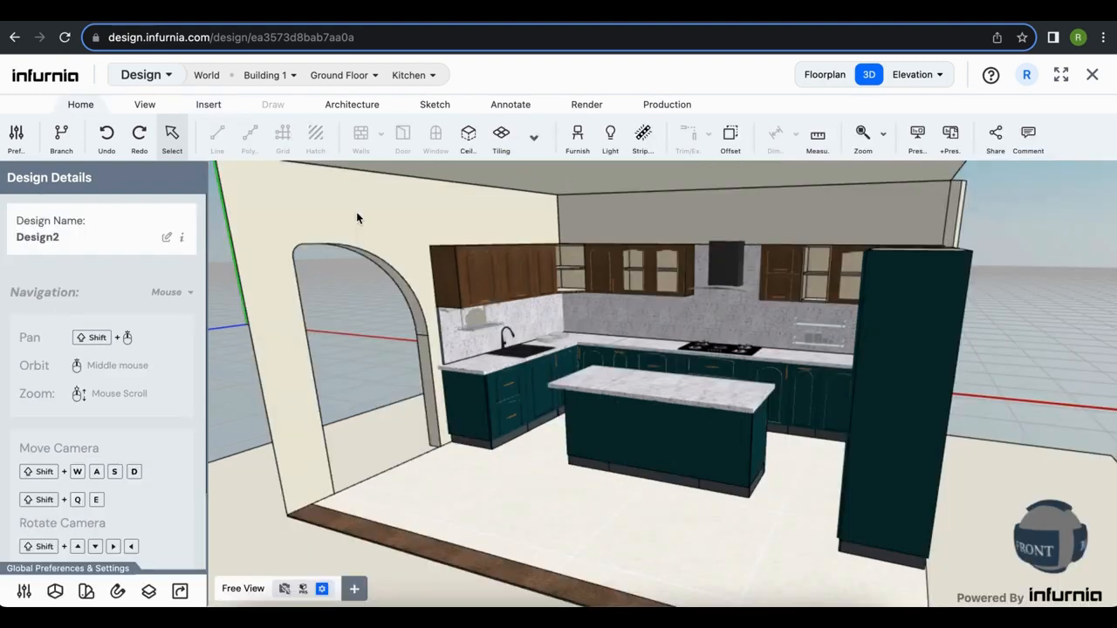
Apply a warm yellow paint finish to the wall section with the arched opening.
left_click(356, 211)
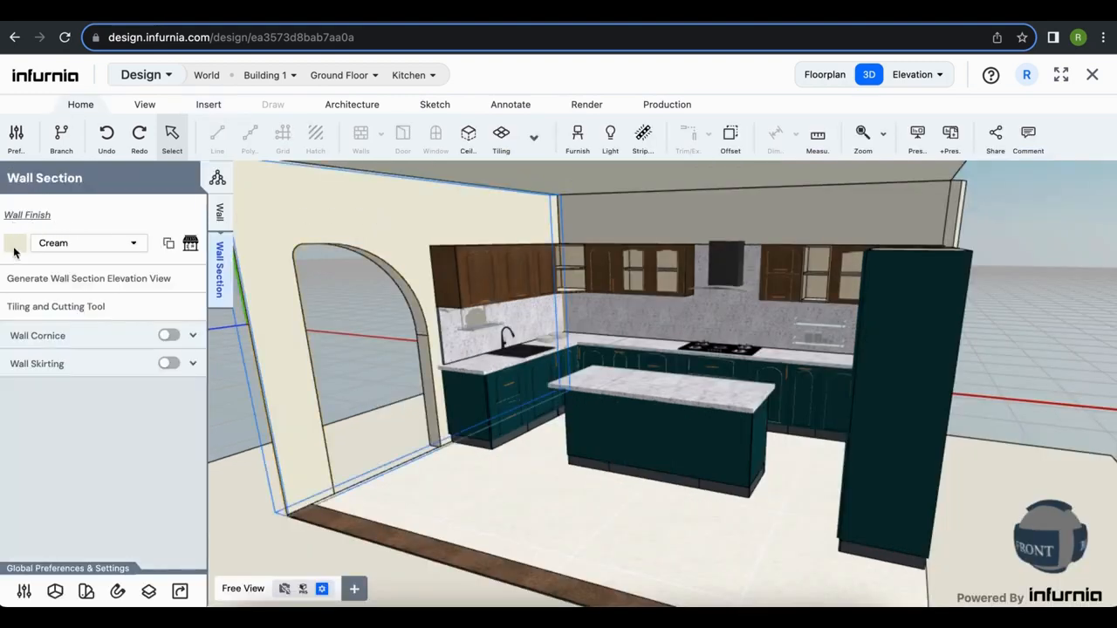
left_click(190, 244)
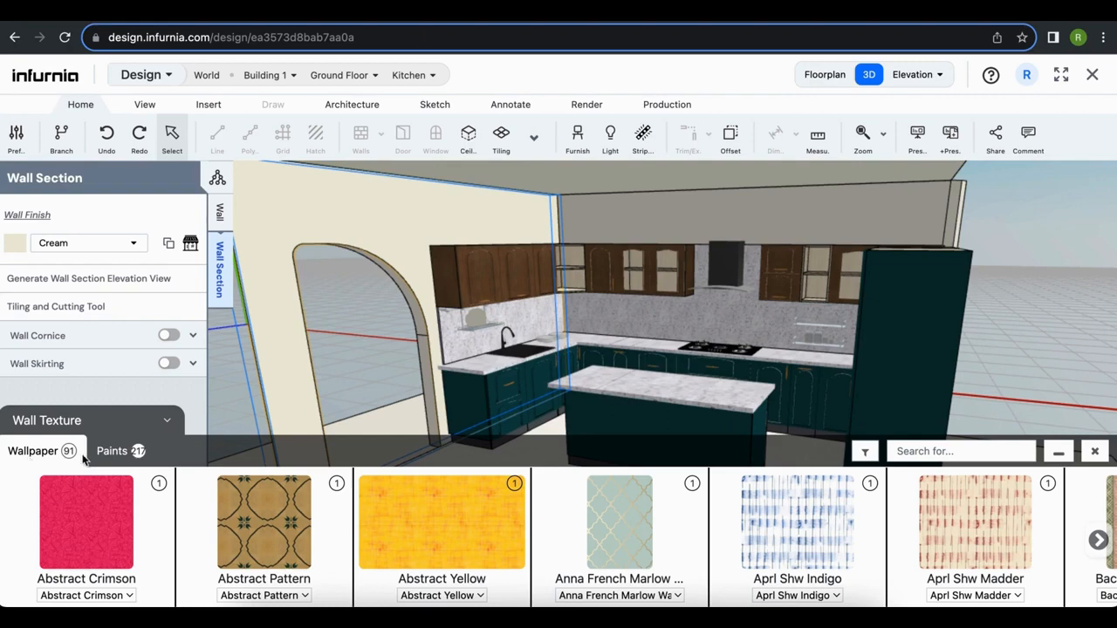
left_click(112, 451)
left_click(274, 531)
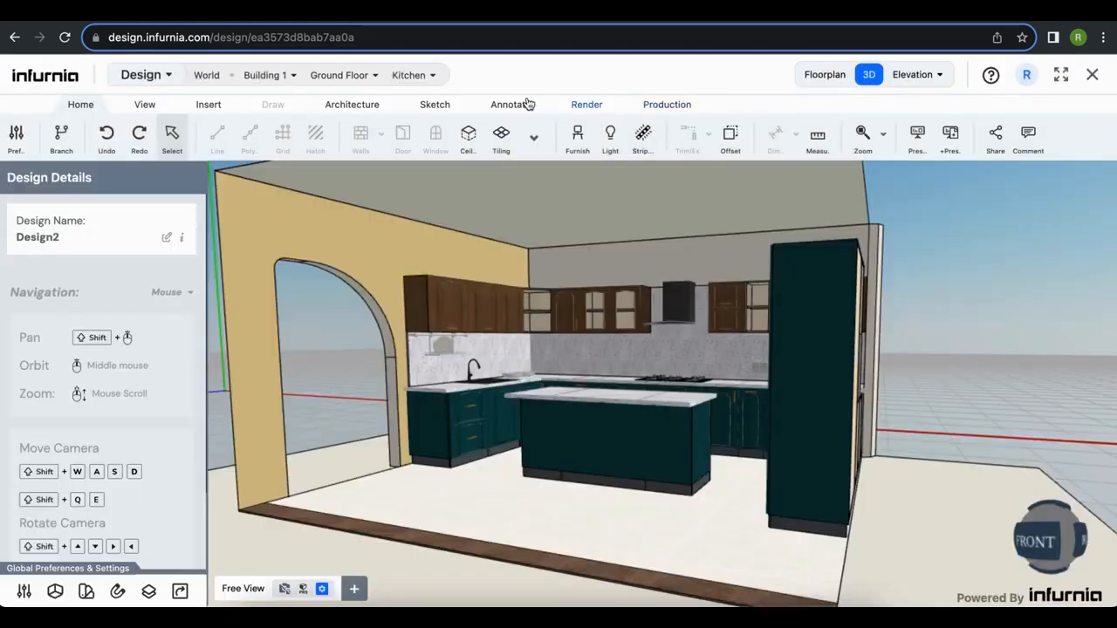
Search the chair models for "bar" and place a row of bar stools along the kitchen island.
left_click(206, 106)
left_click(222, 154)
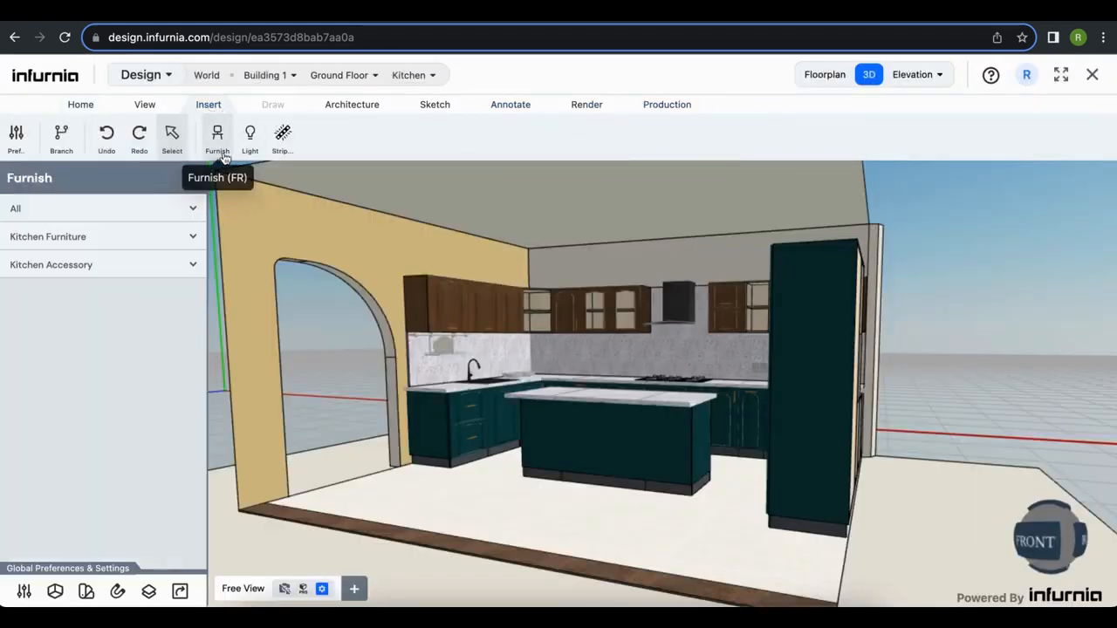
left_click(113, 215)
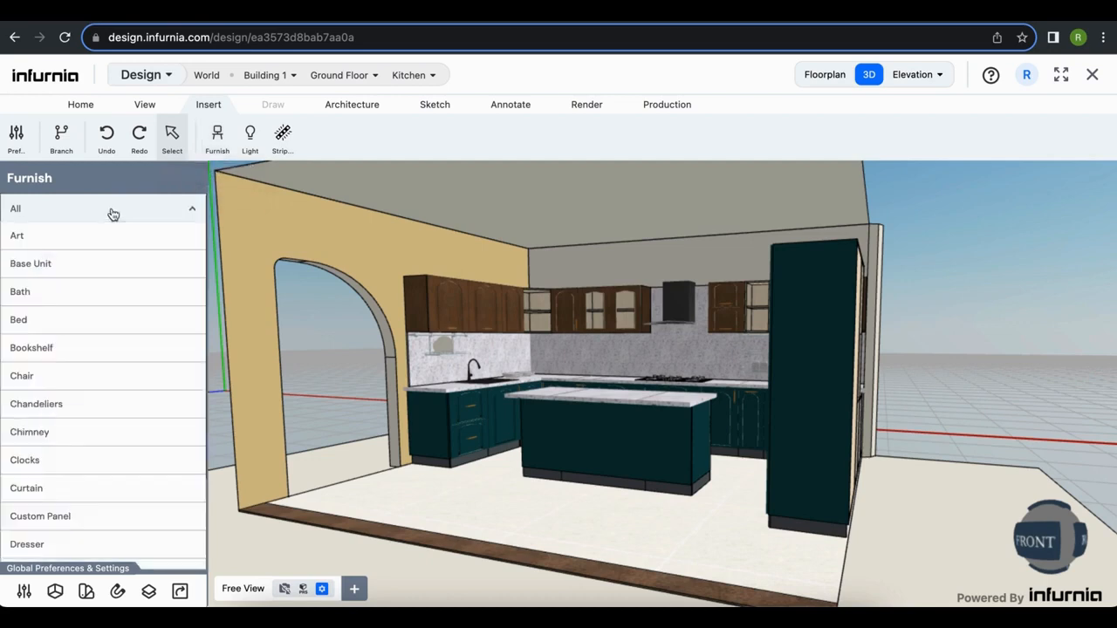
scroll(103, 422, "down", 1)
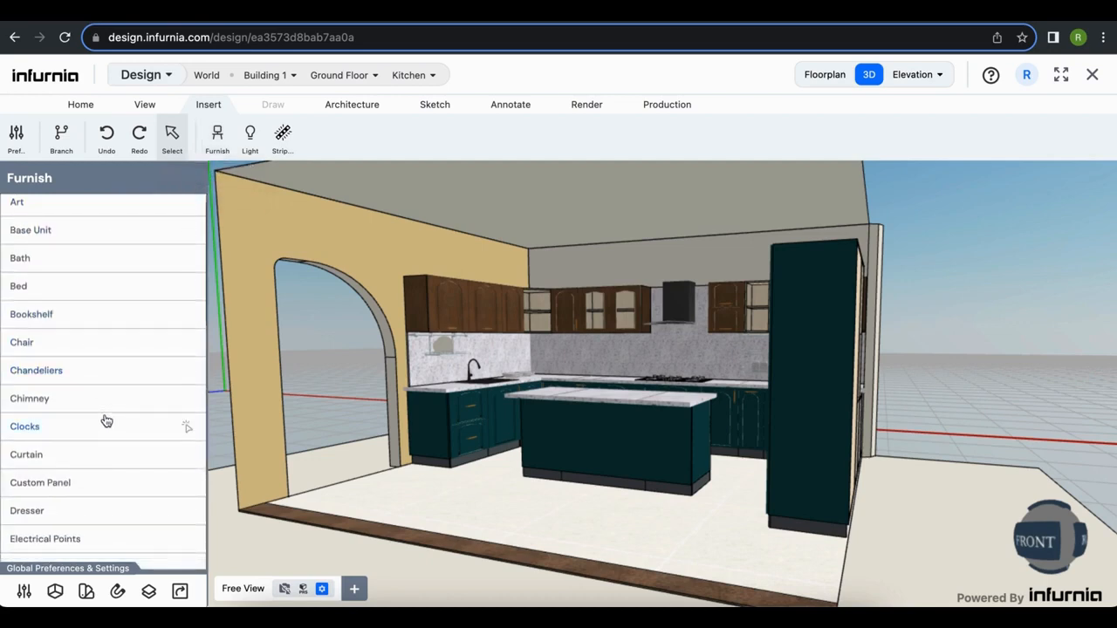
left_click(23, 343)
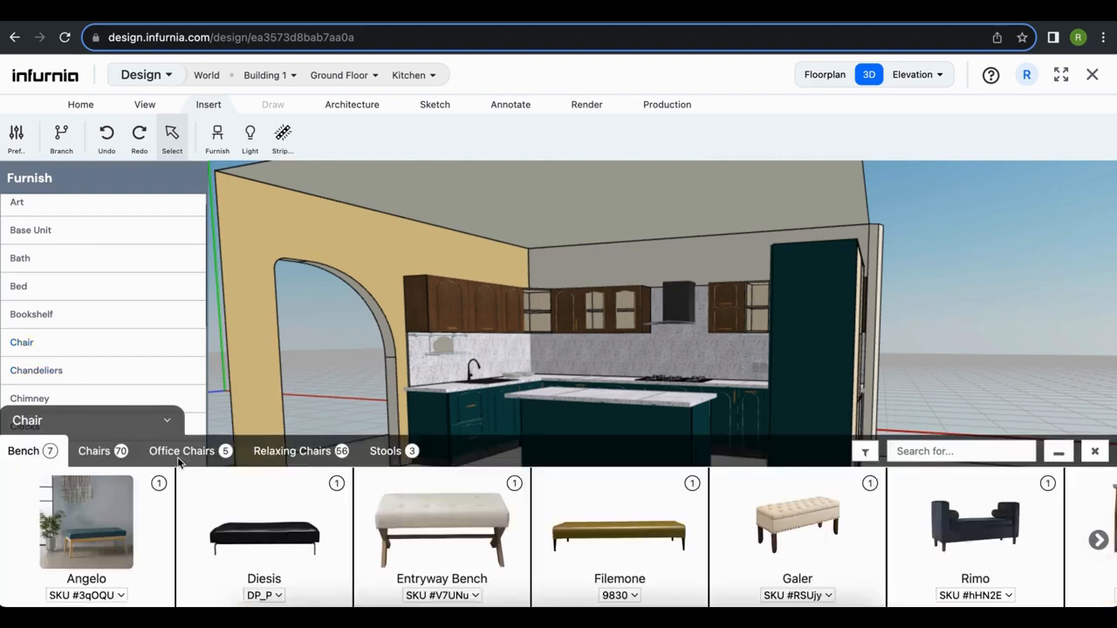
left_click(954, 450)
type("bar")
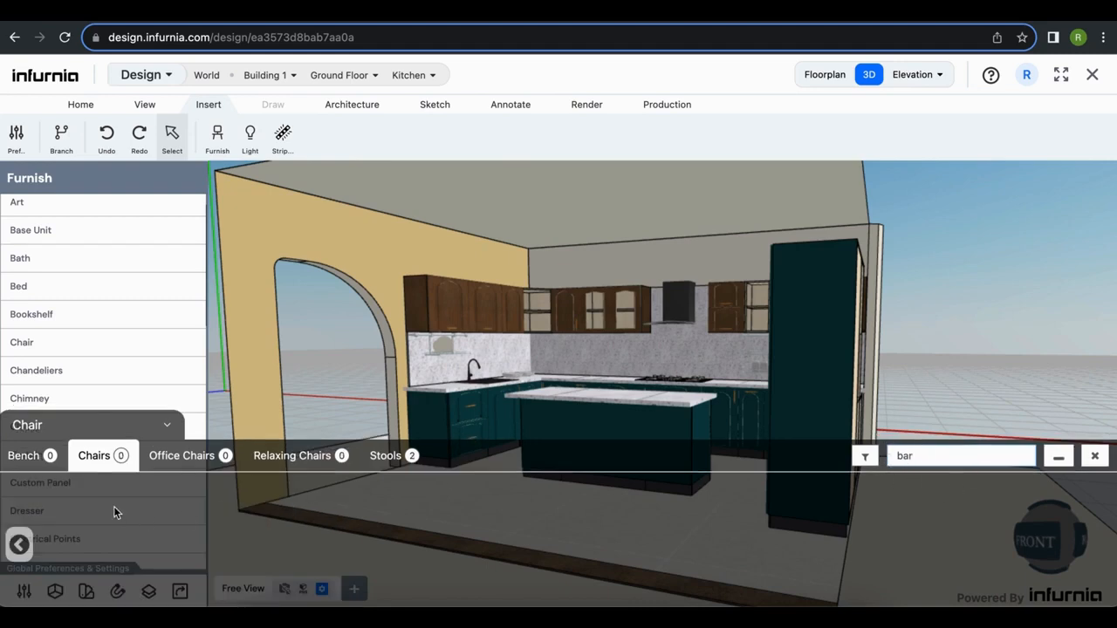
left_click(392, 460)
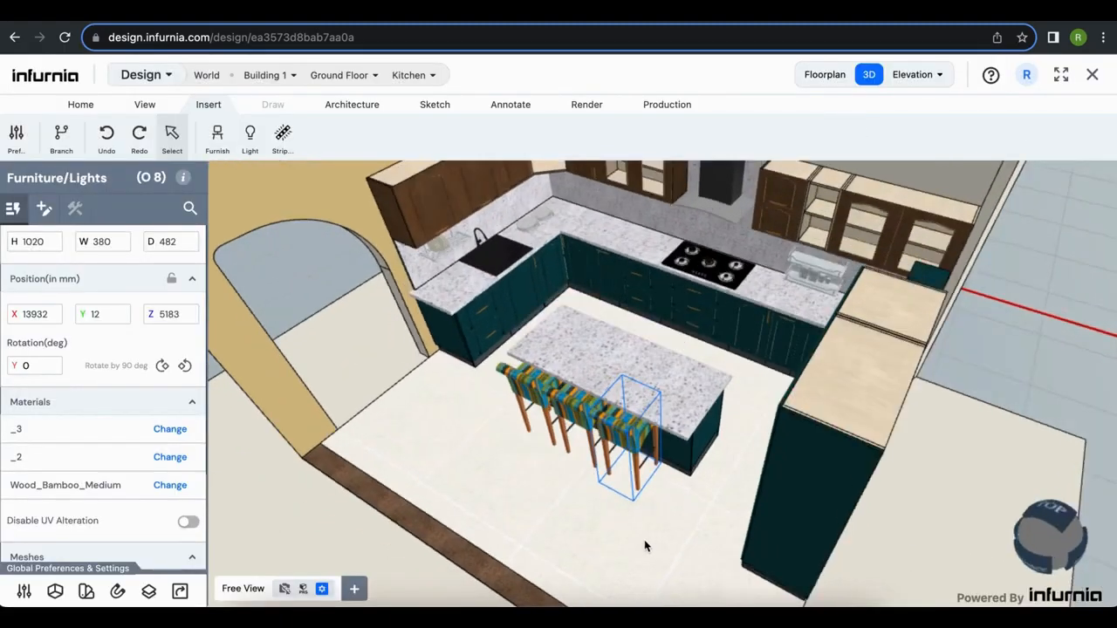
Replace the striped upholstery material of the end bar stool at the island with a finish from the Leather collection.
left_click_drag(644, 547, 470, 523)
scroll(621, 423, "up", 5)
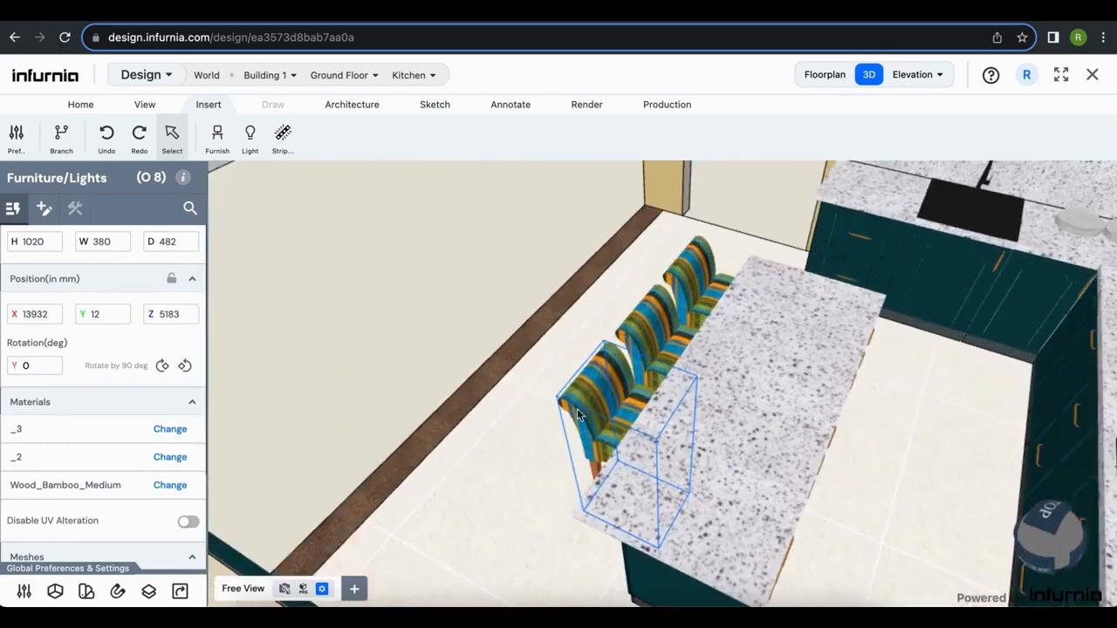
left_click(609, 404)
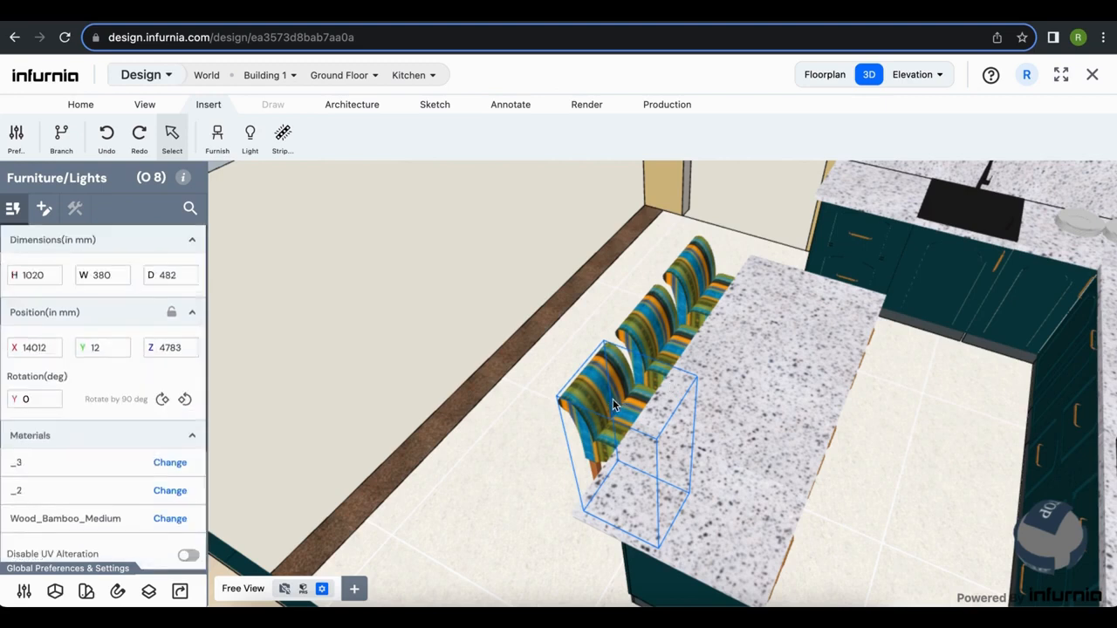
scroll(102, 466, "down", 2)
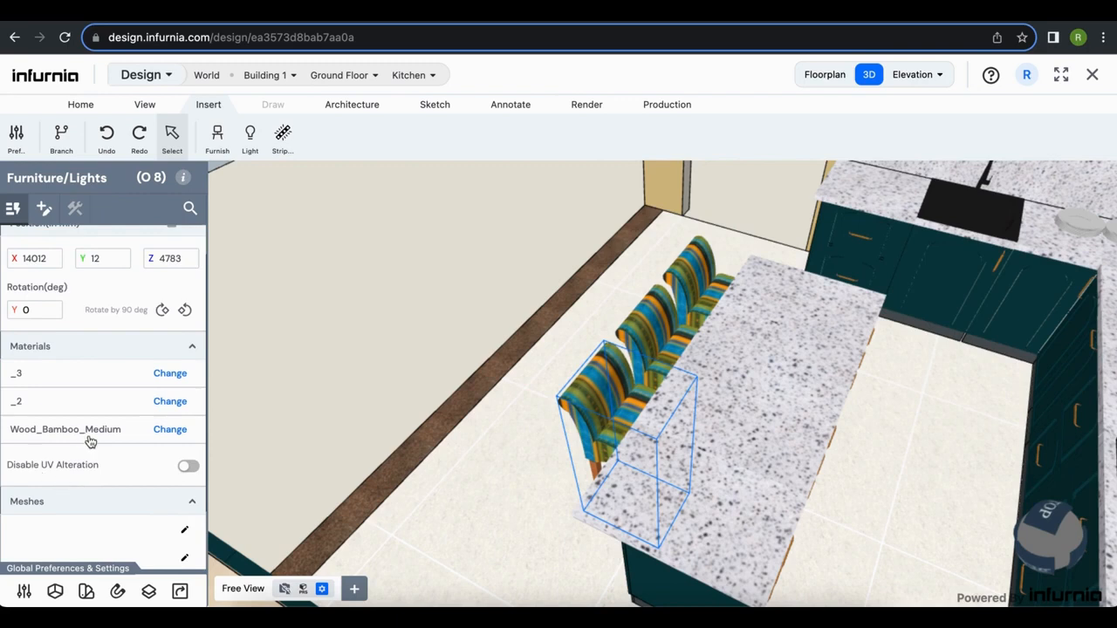
left_click(178, 376)
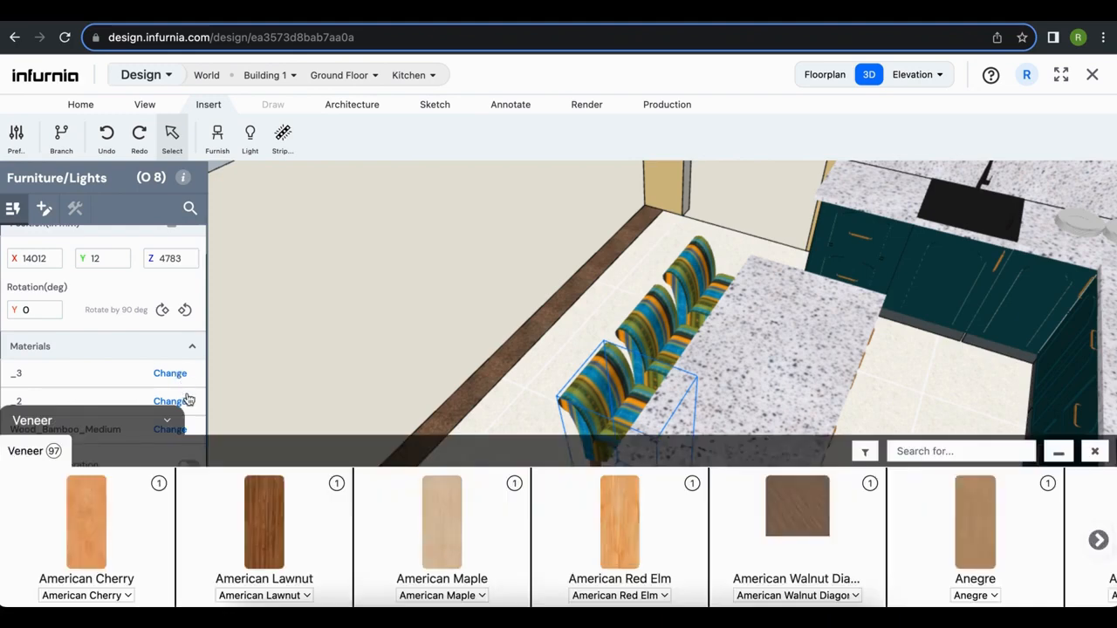
left_click(107, 423)
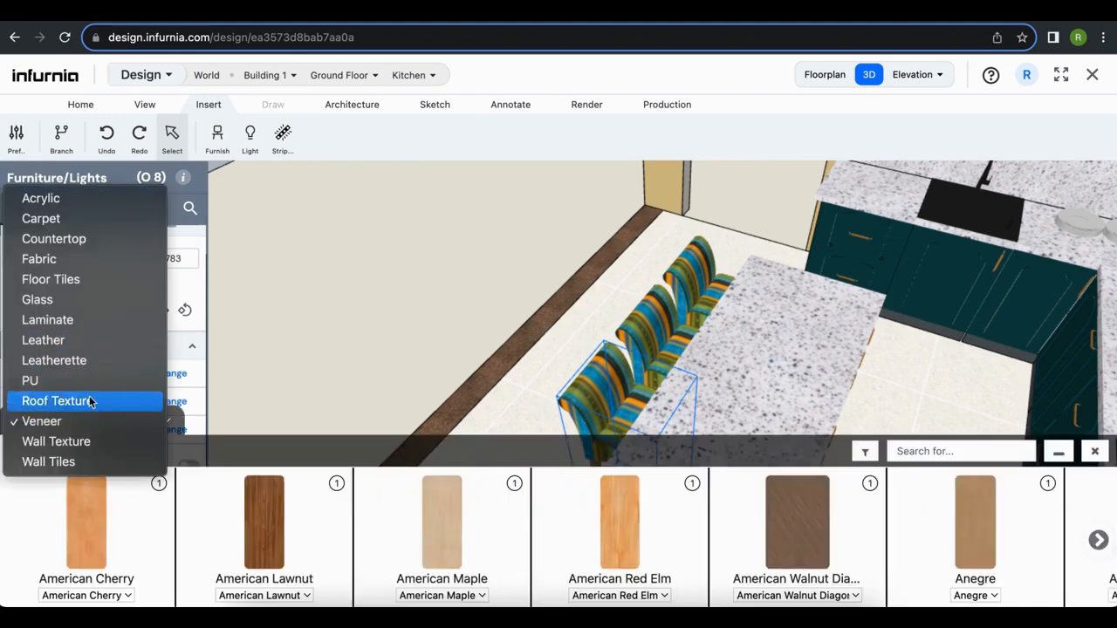
left_click(83, 343)
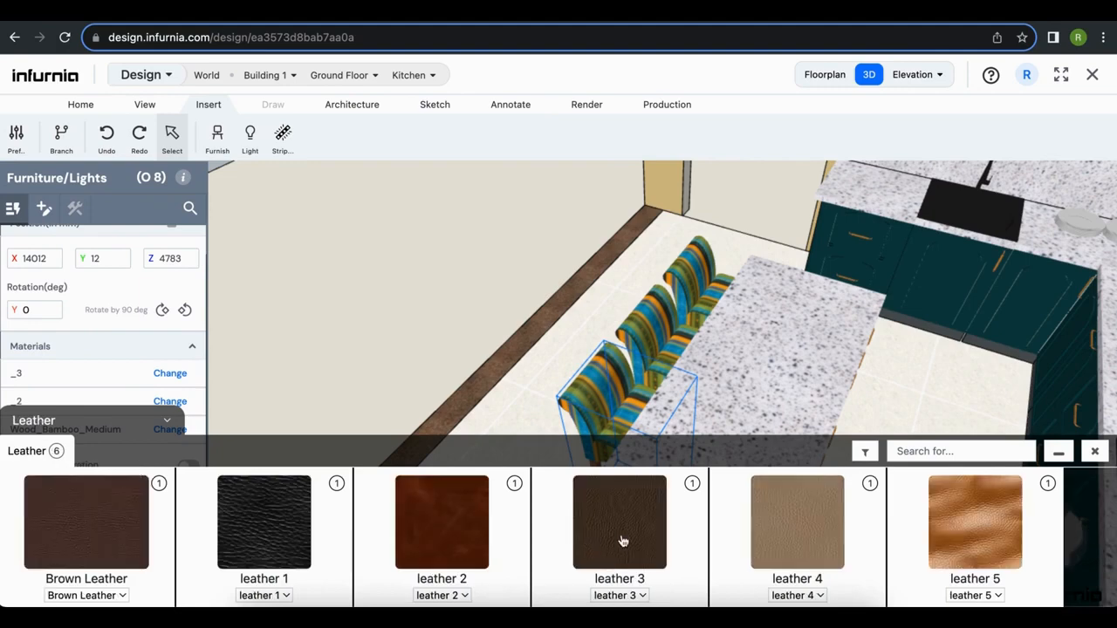
left_click(80, 518)
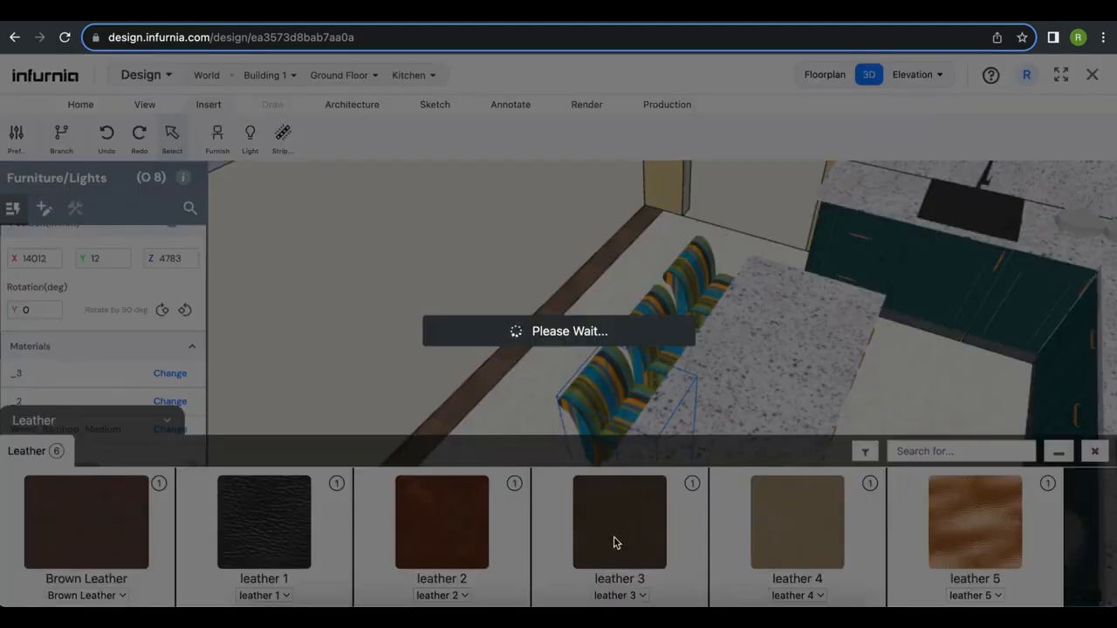
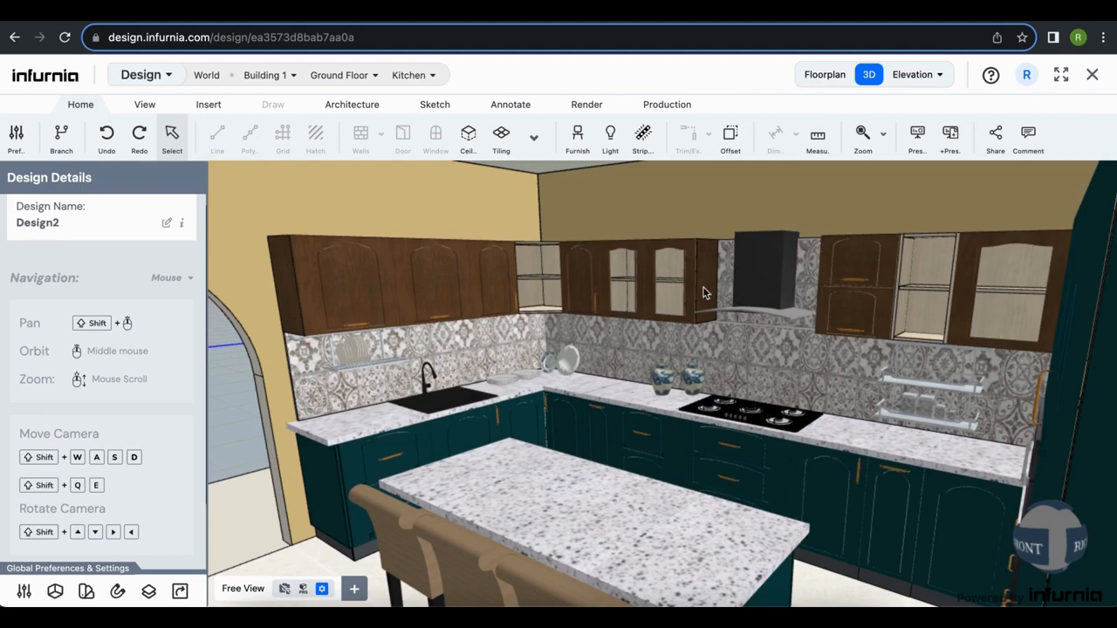
Add the Wall Unit vertical custom panel beside the hob and rotate it by 90 degrees so it runs parallel to the backsplash.
left_click(209, 104)
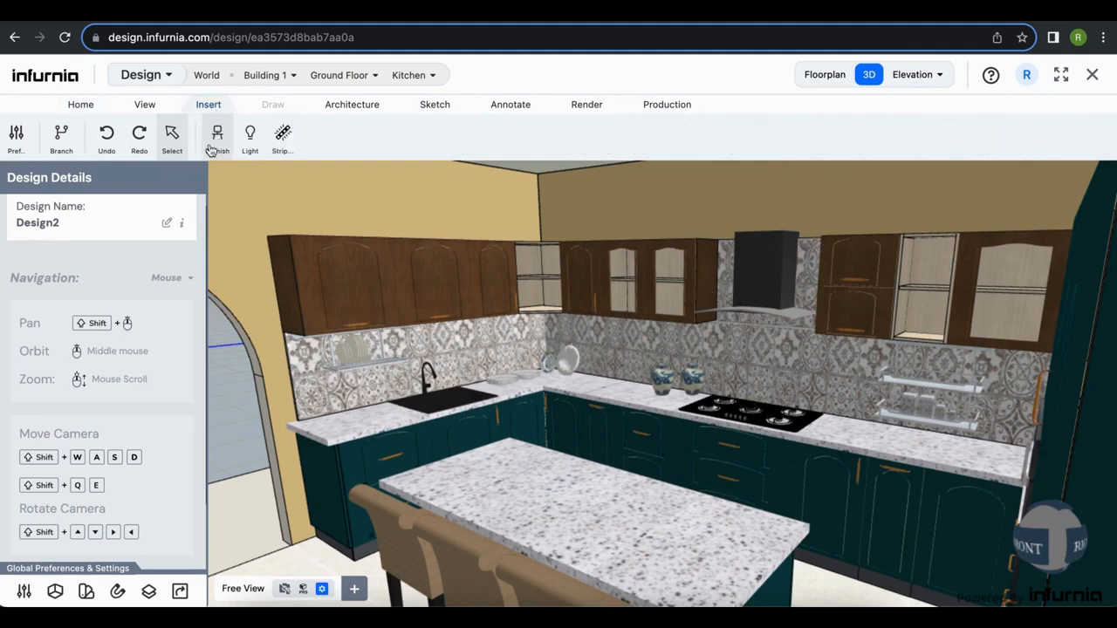
left_click(218, 135)
left_click(80, 218)
scroll(38, 448, "down", 2)
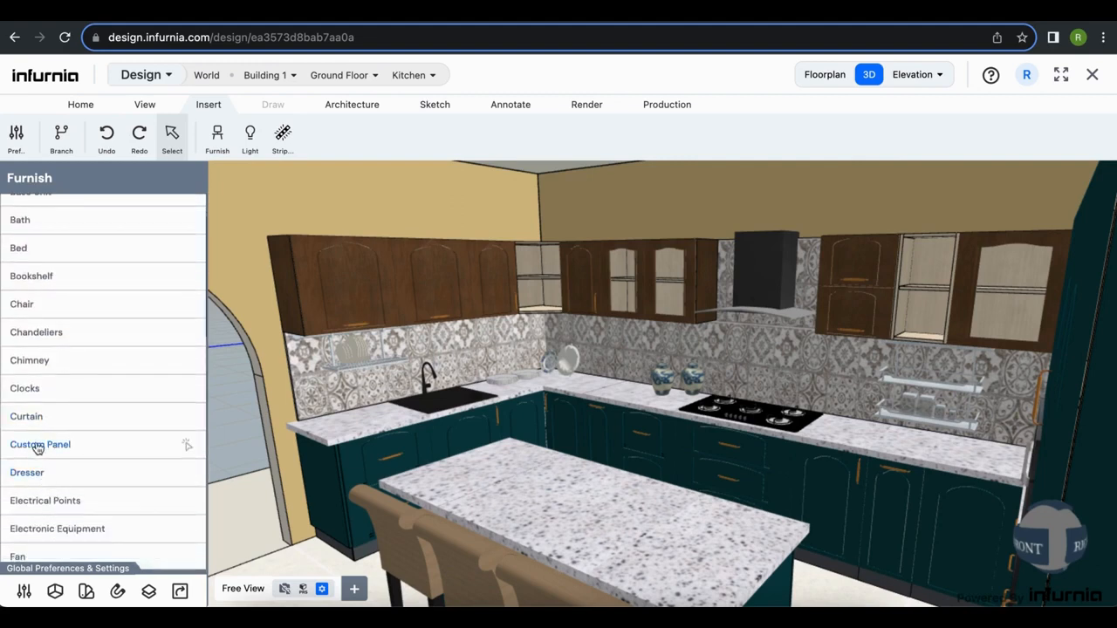
left_click(37, 446)
left_click(270, 455)
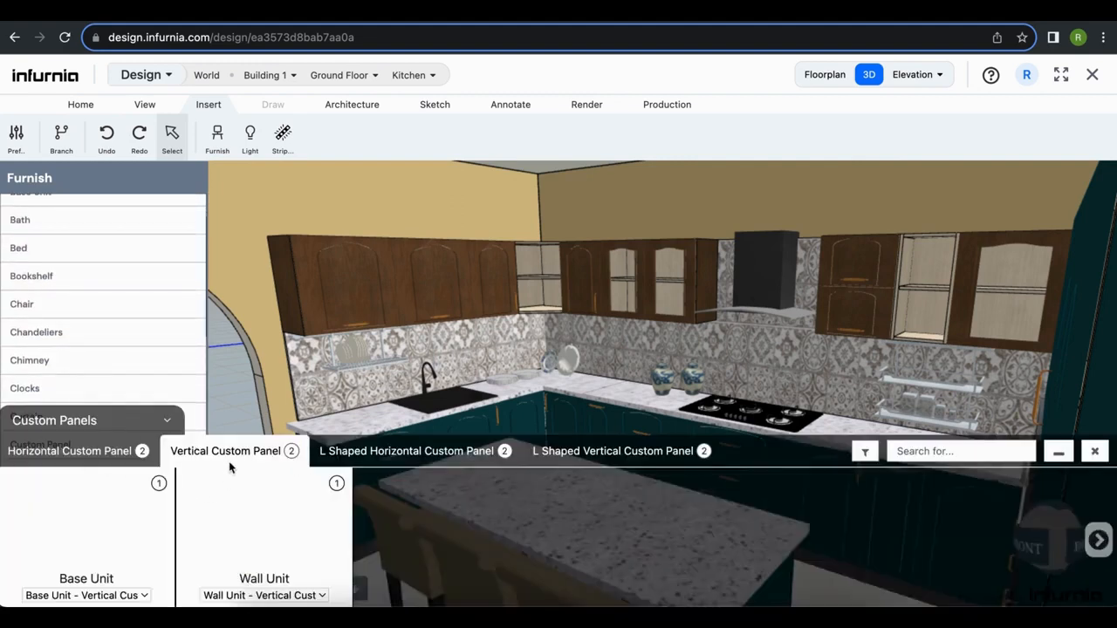
left_click(259, 536)
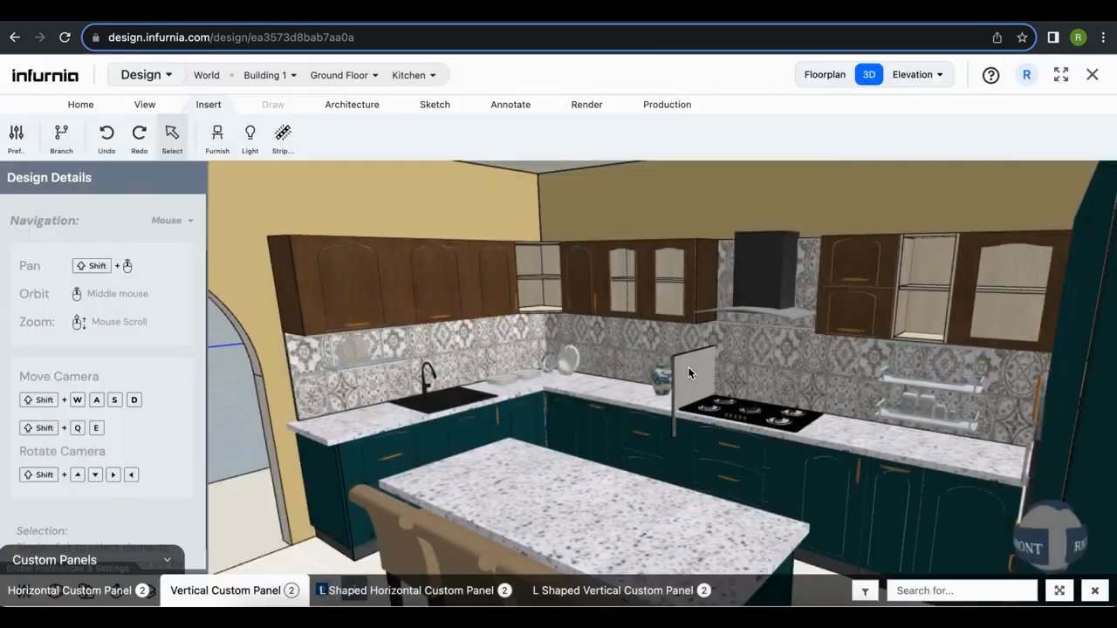
left_click(113, 379)
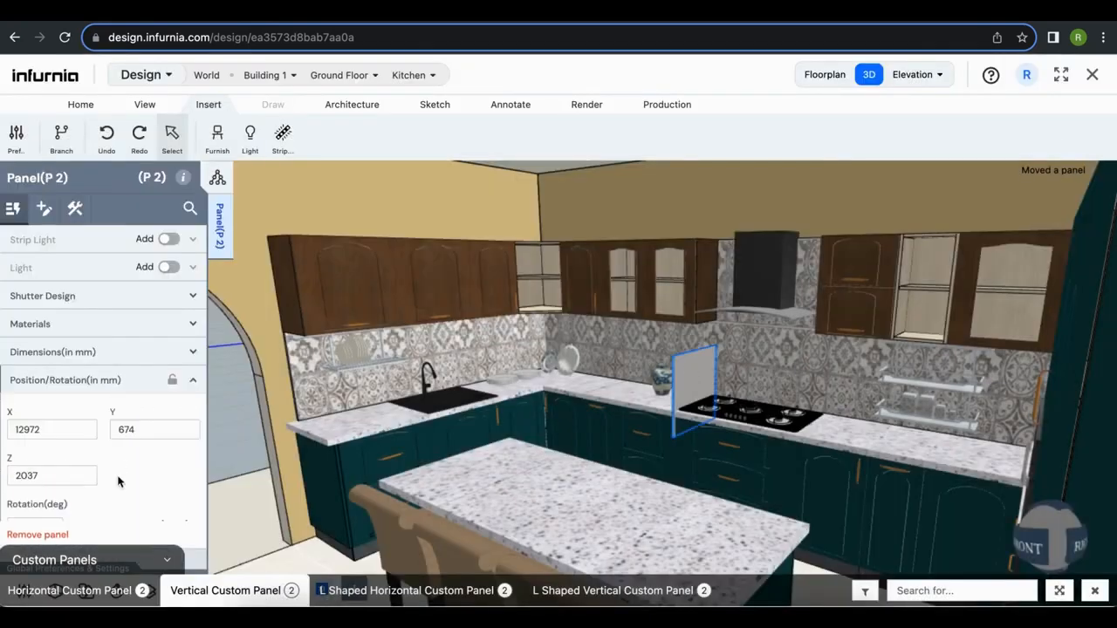
left_click(185, 513)
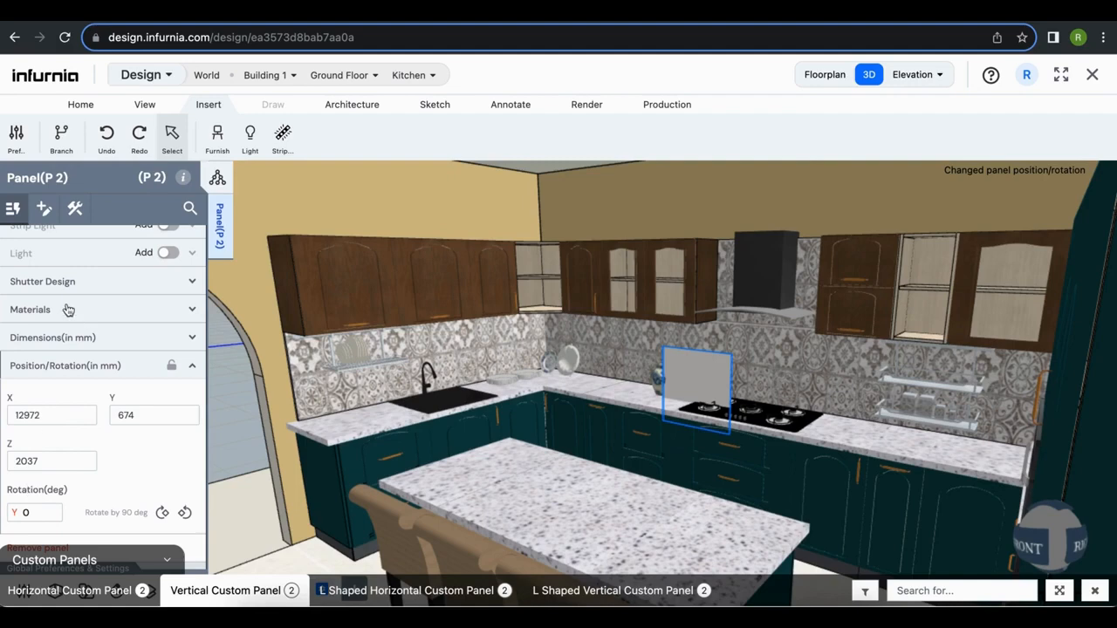
Set the custom panel's W dimension to 400 mm and enter a larger D dimension to lengthen it.
left_click(68, 339)
left_click_drag(58, 390, 7, 396)
type("400")
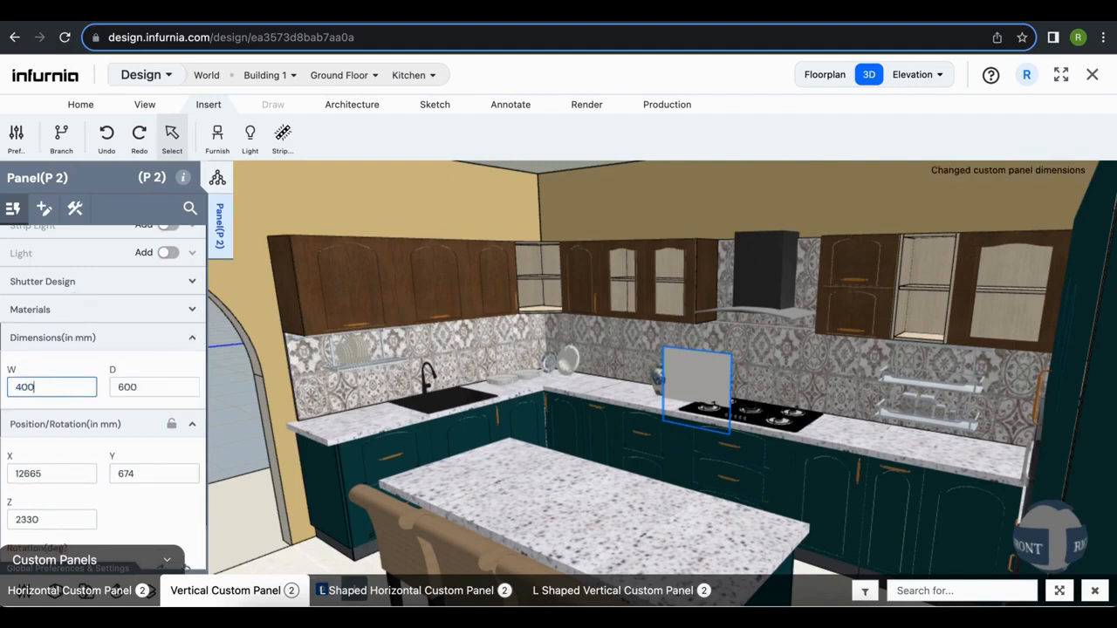
key("Return")
left_click_drag(136, 395, 95, 395)
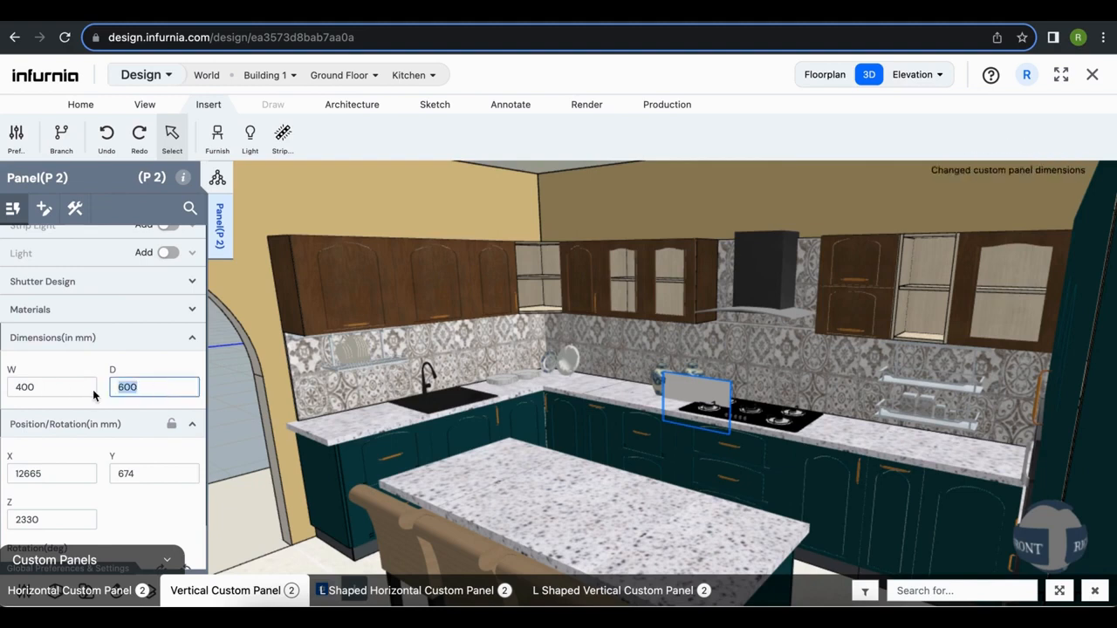
type("9")
key("Return")
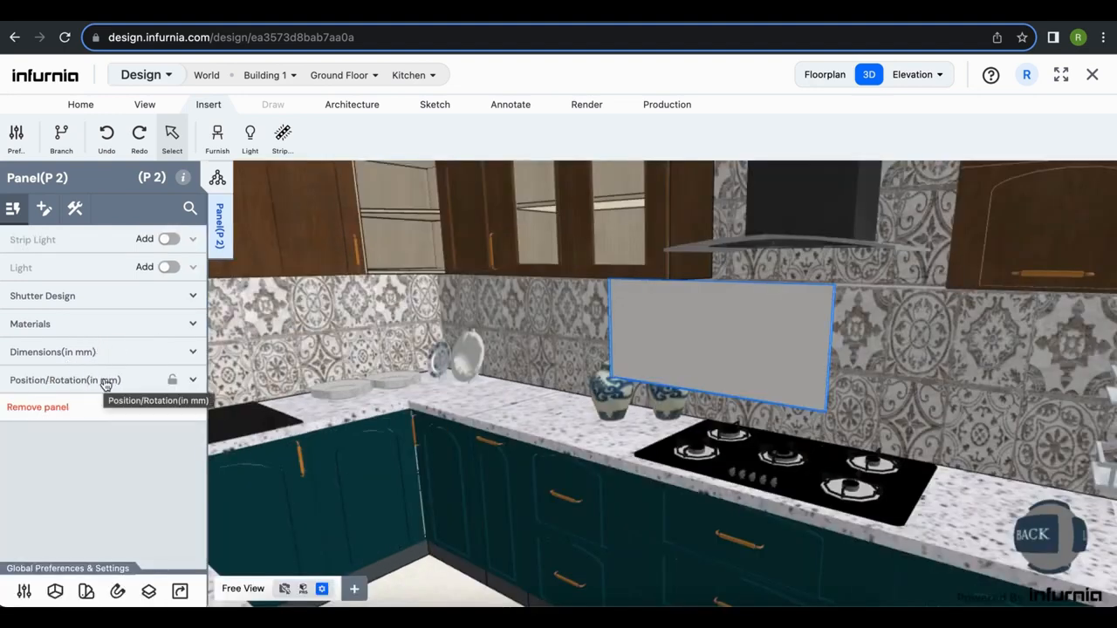
Set the custom panel's Y position to 1672 mm to raise it to the height of the chimney.
left_click(105, 384)
left_click_drag(145, 428, 103, 436)
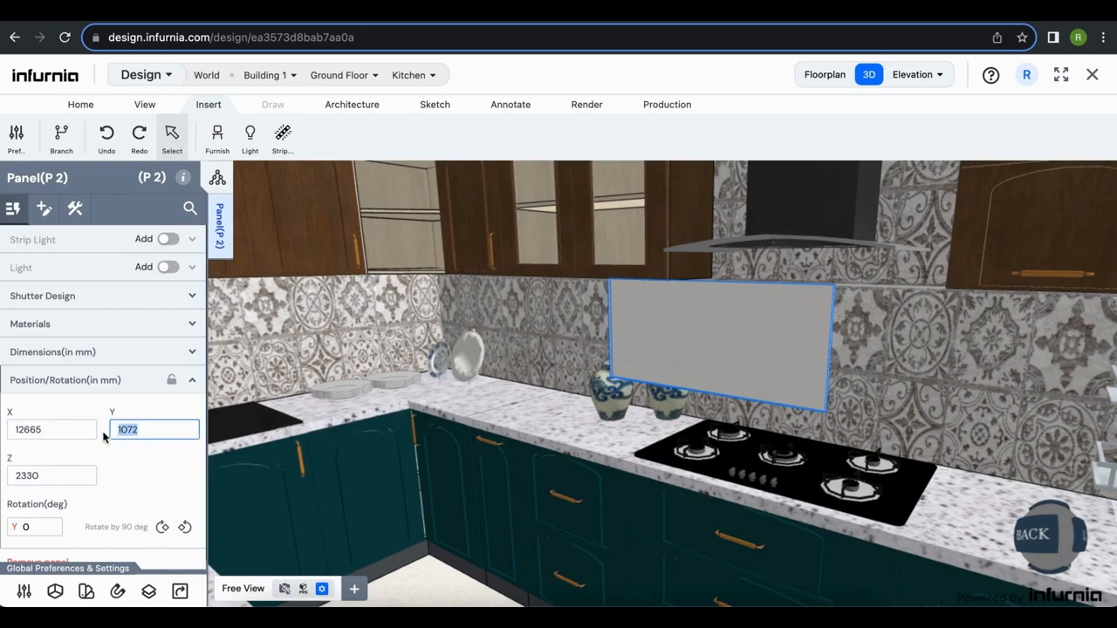
type("1672")
key("Return")
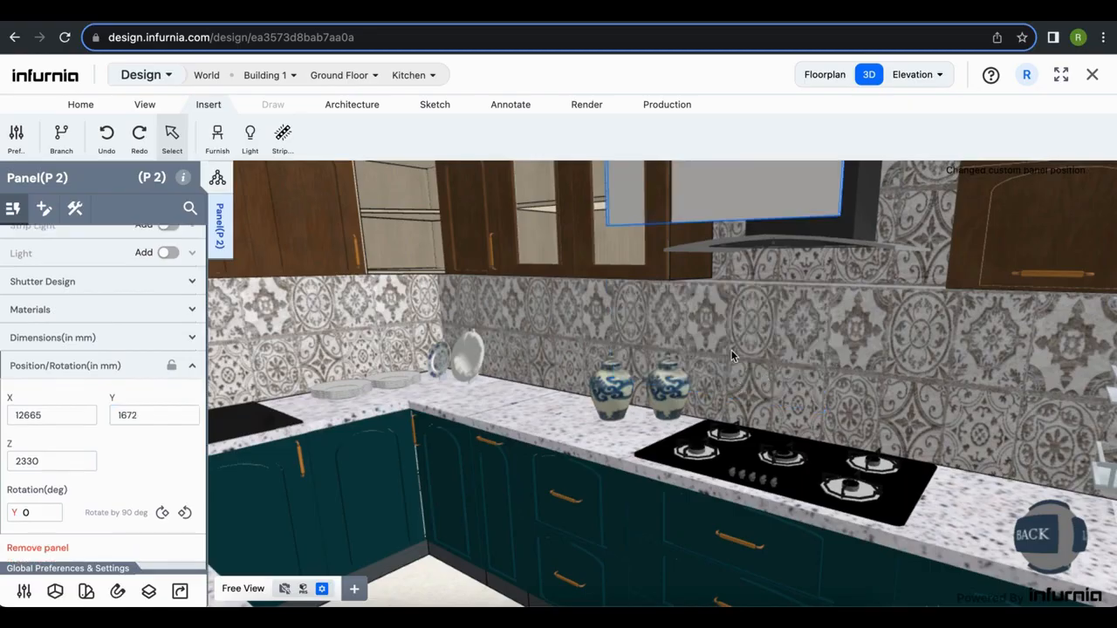
Move the custom panel in the floor plan with a graphical Offset, snapping its end corner to the front corner of cabinet C 18.
scroll(728, 347, "down", 5)
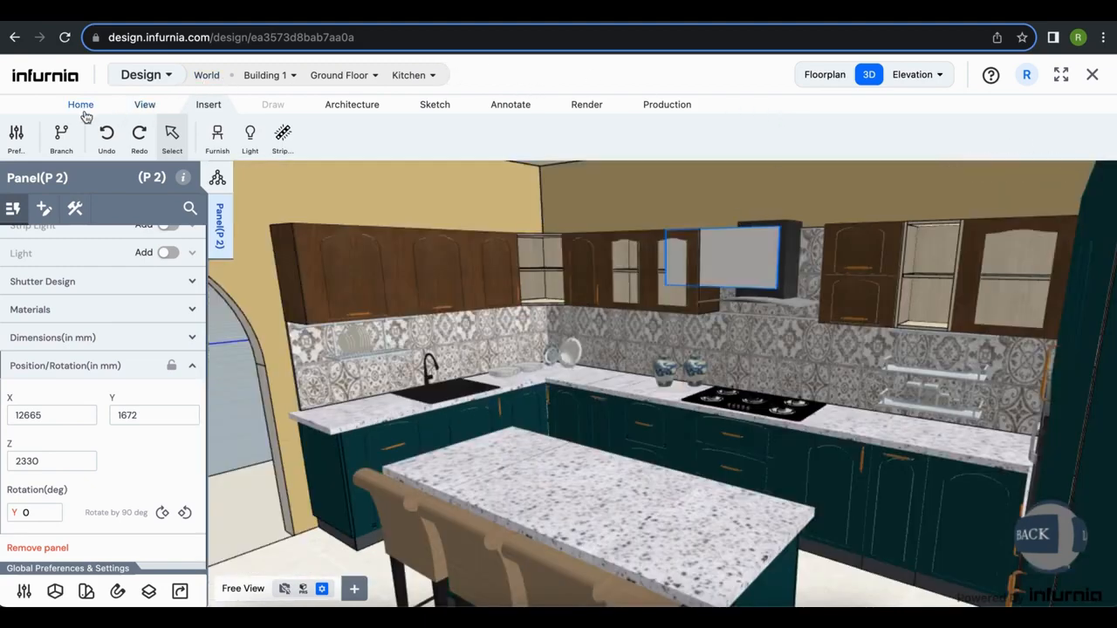
left_click(812, 76)
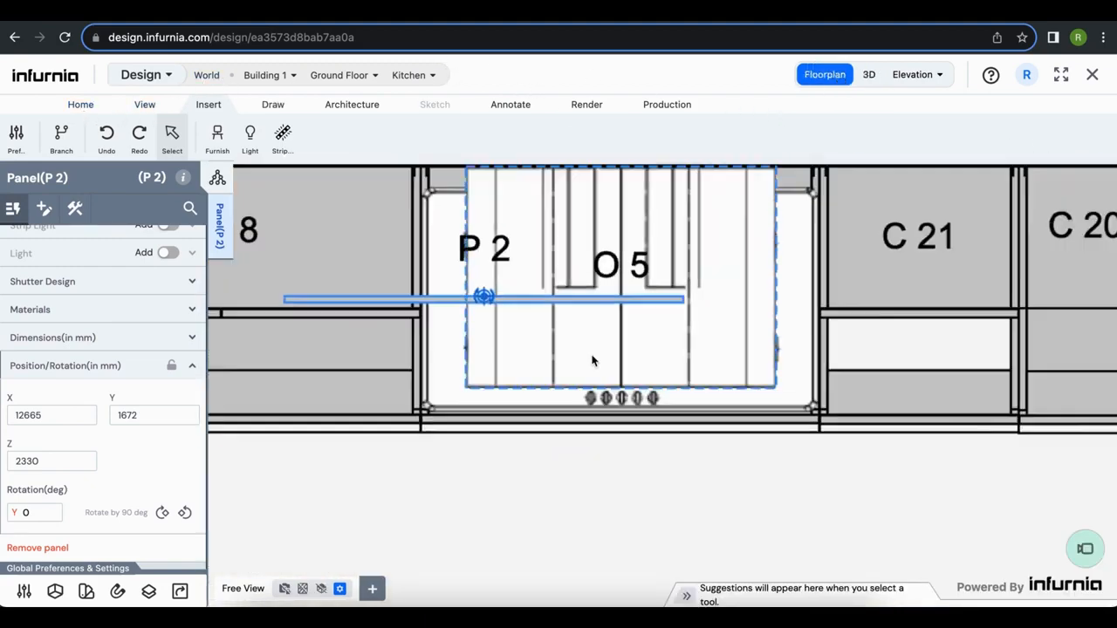
left_click(84, 106)
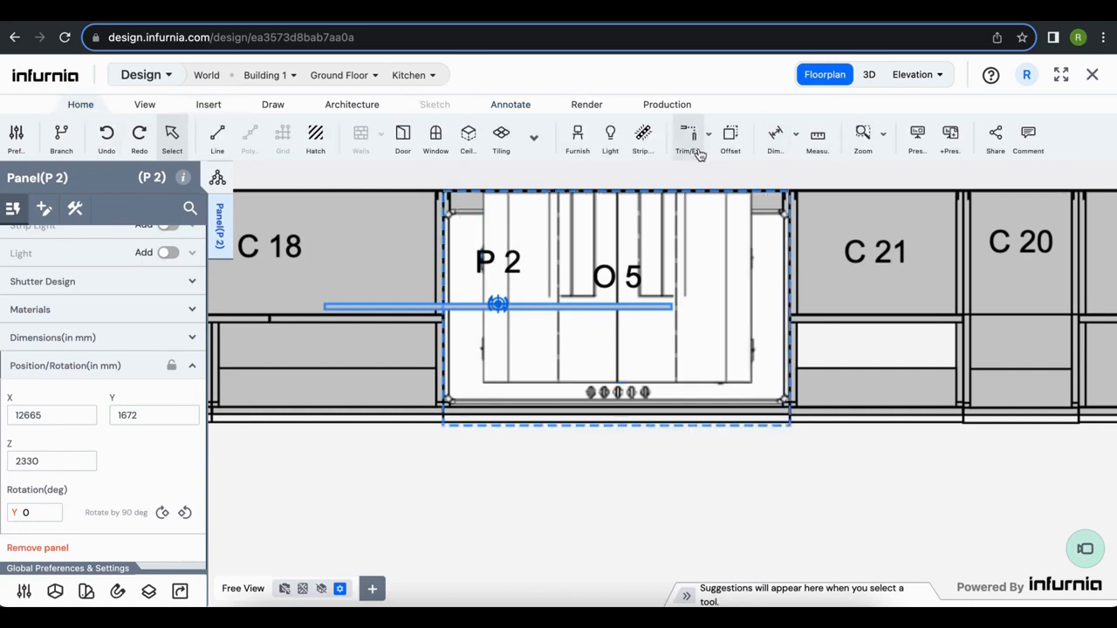
left_click(730, 140)
scroll(382, 287, "up", 3)
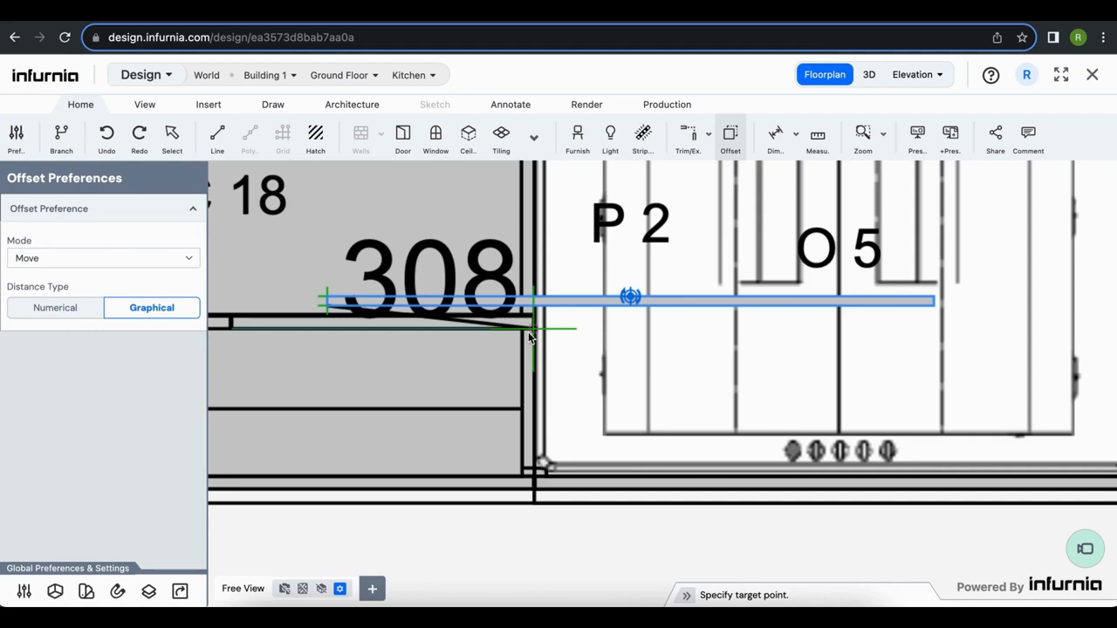
left_click(528, 332)
scroll(386, 334, "down", 2)
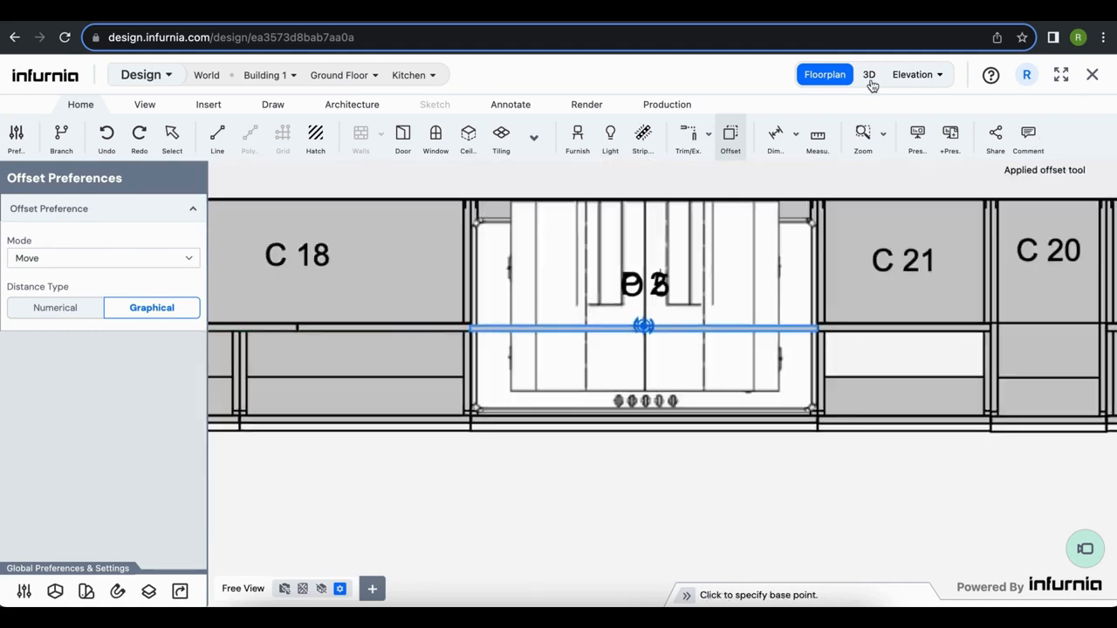
Start a false ceiling on the kitchen ceiling in 3D and trace the full ceiling outline with lines as a closed rectangle.
left_click(870, 75)
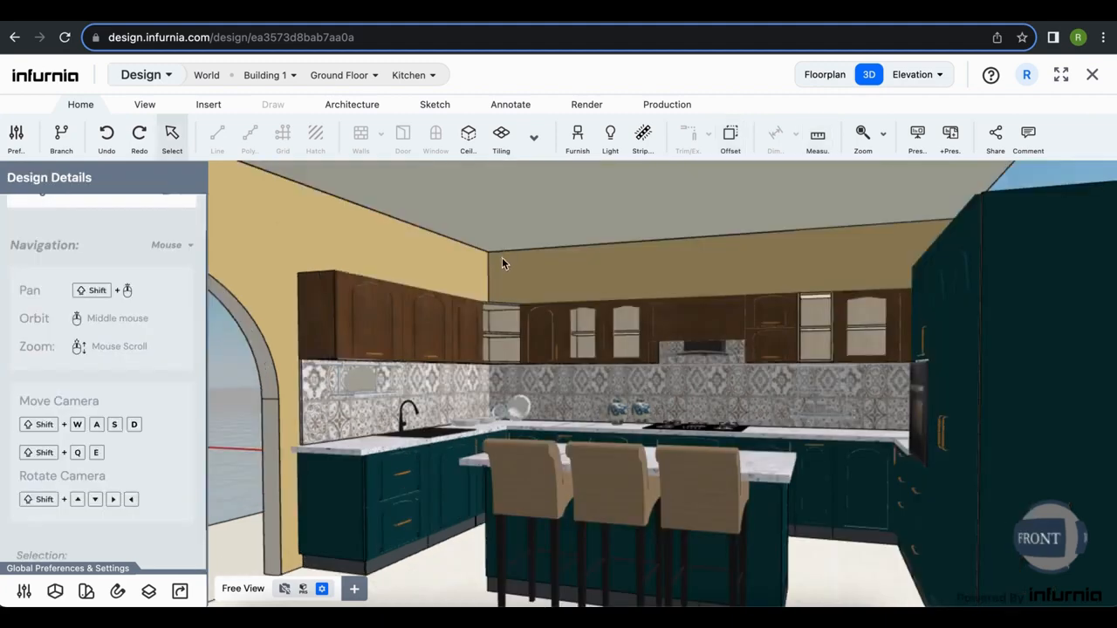
left_click(534, 221)
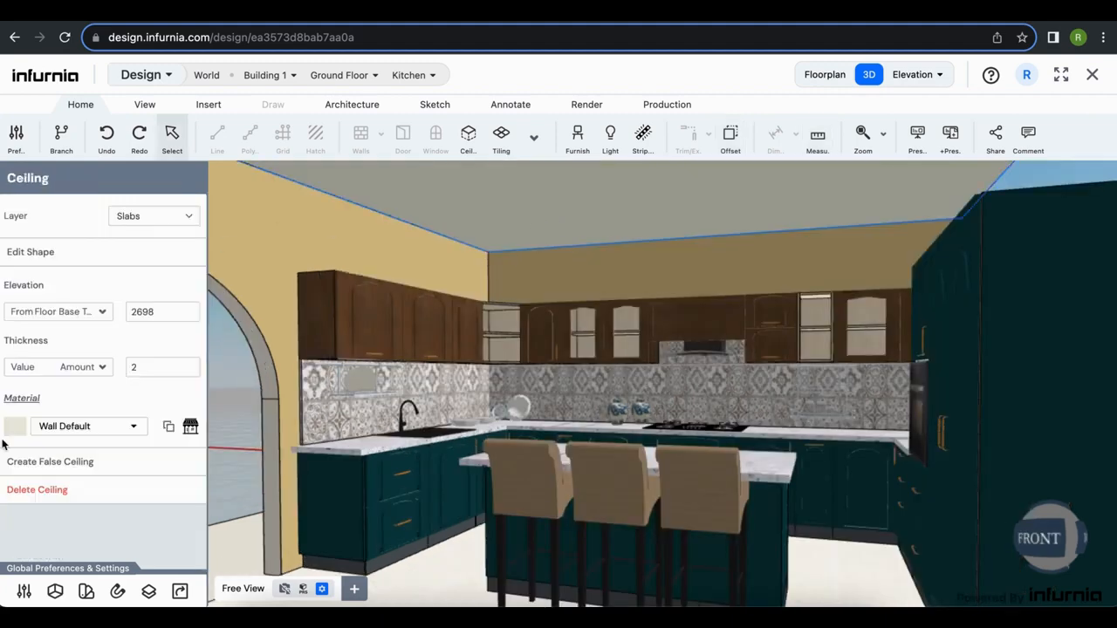
left_click(73, 465)
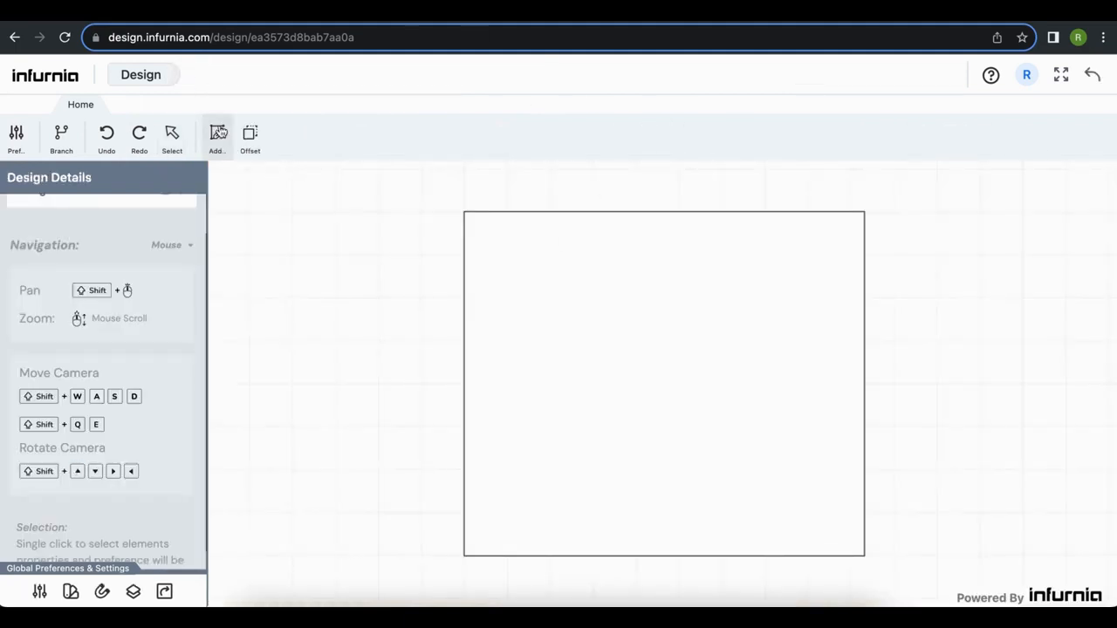
left_click(218, 132)
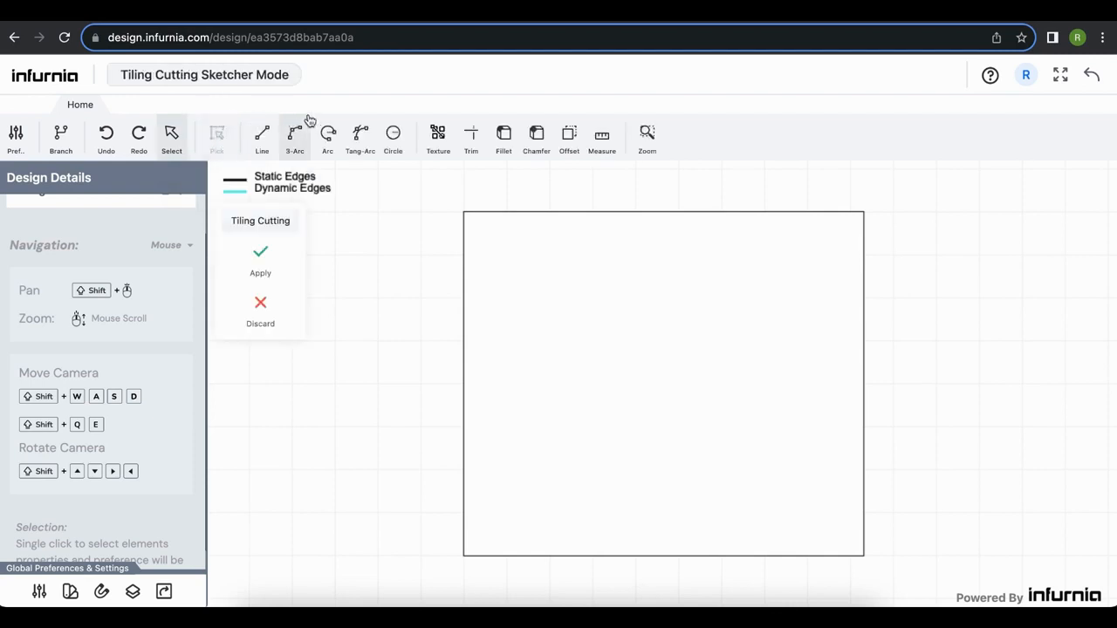
left_click(266, 147)
left_click(463, 213)
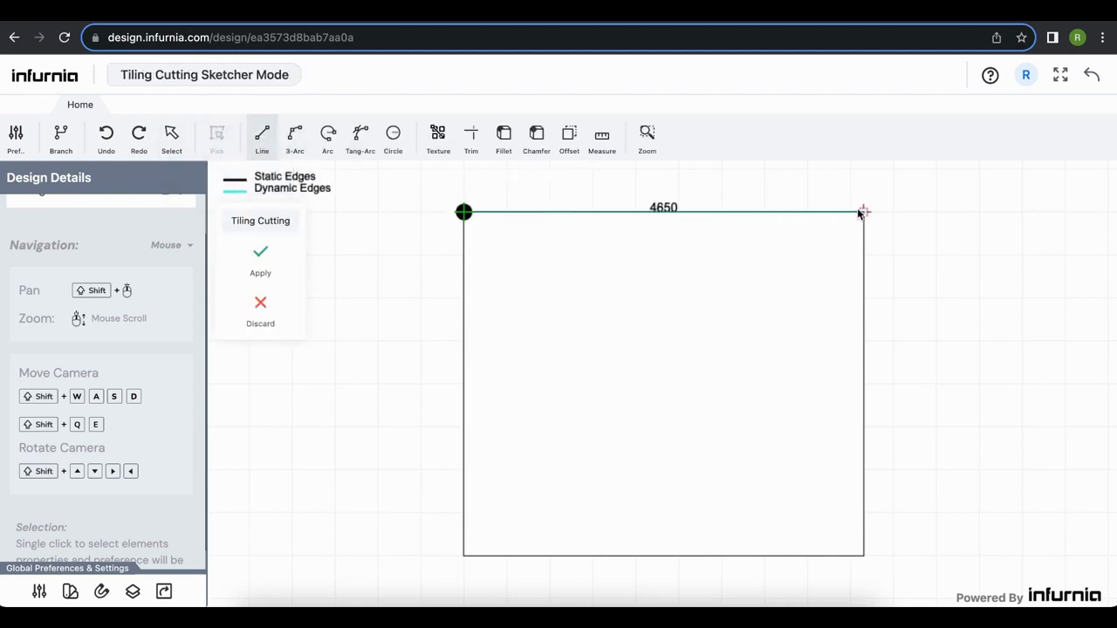
left_click(864, 212)
left_click(863, 555)
left_click(463, 555)
left_click(463, 212)
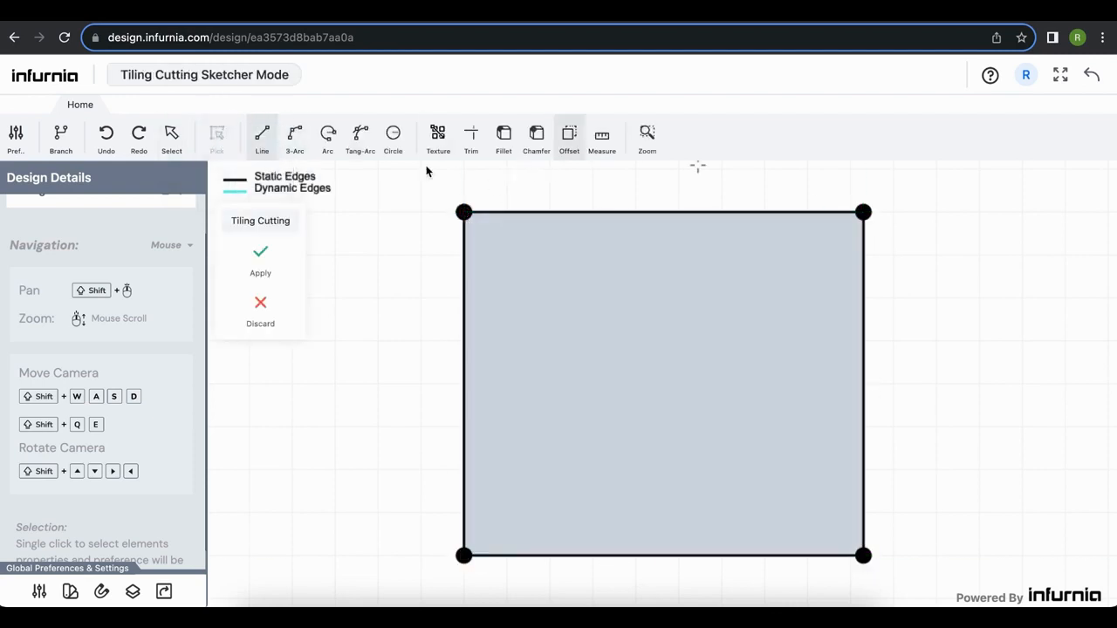
Offset a copy of the rectangle inward by 600 mm to form the false ceiling's inner opening.
left_click(569, 135)
left_click(90, 244)
left_click(539, 213)
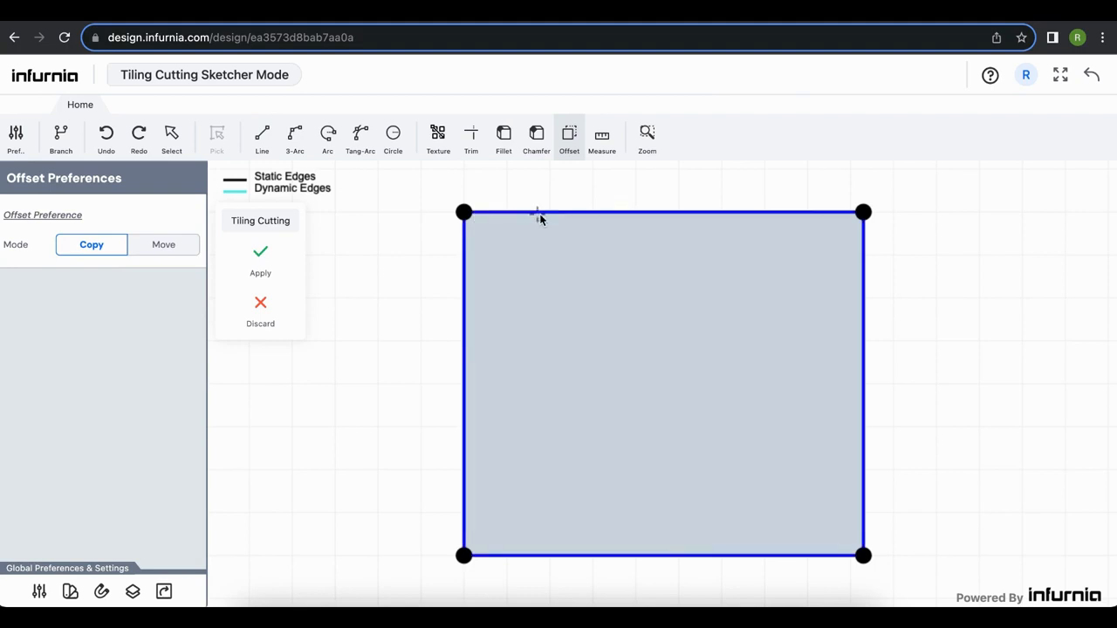
type("600")
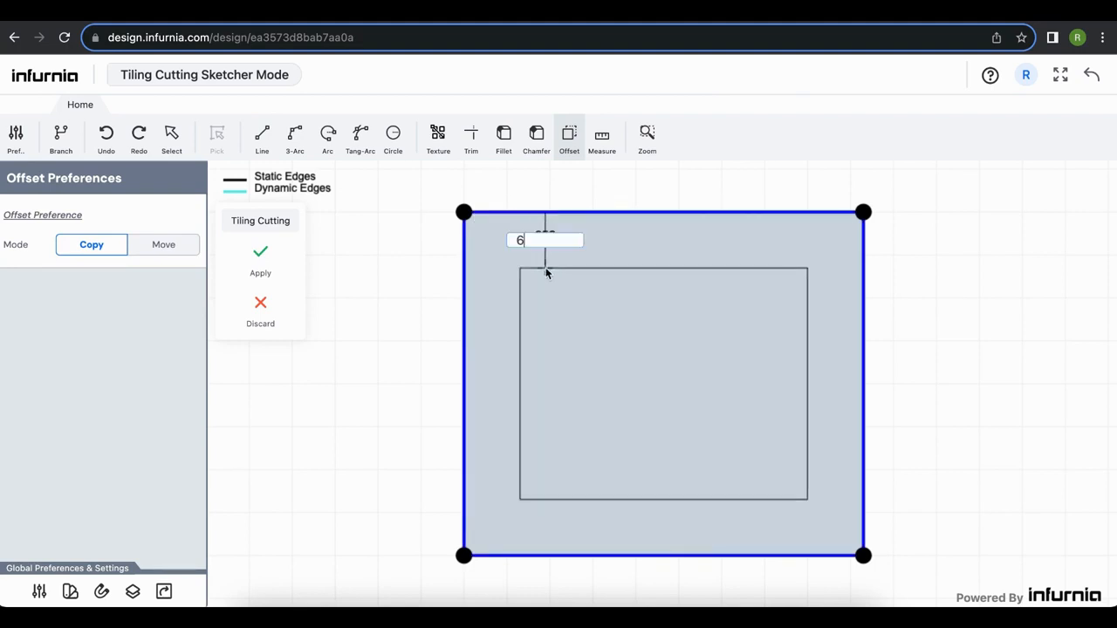
key("Return")
left_click(545, 269)
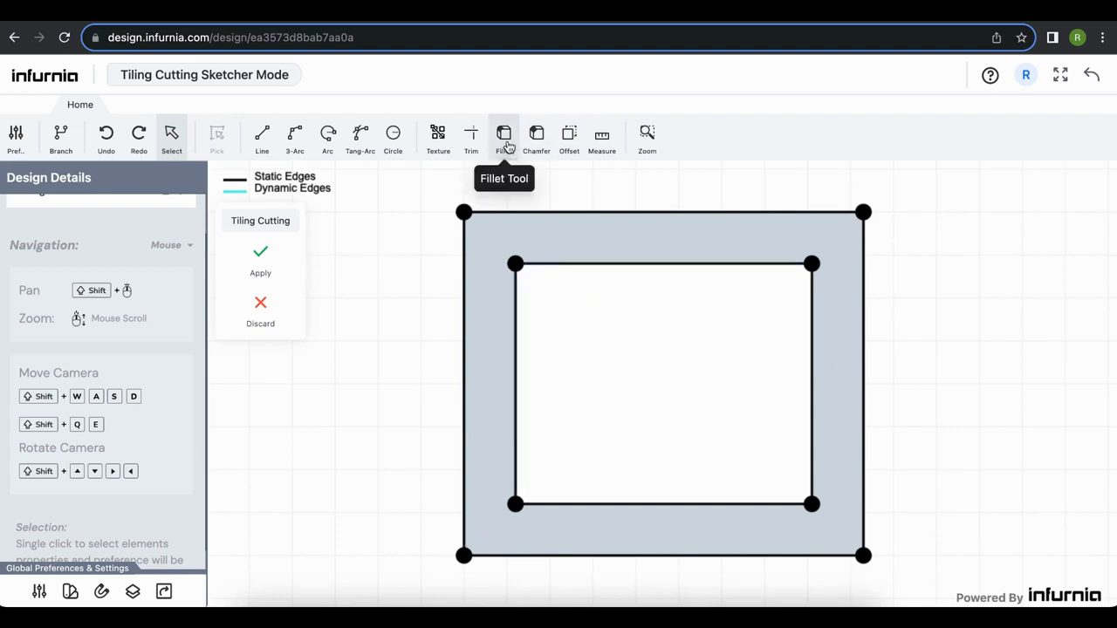
Fillet the two upper corners of the inner rectangle with an edge length reduction of 500 mm.
left_click(504, 135)
left_click(516, 288)
left_click_drag(444, 346, 403, 348)
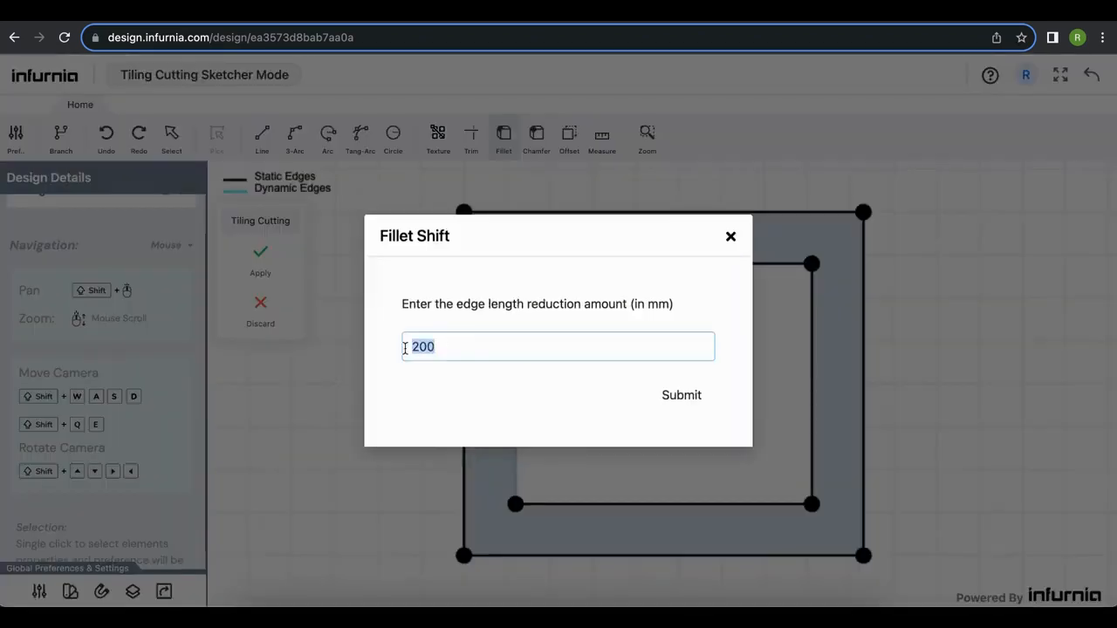
type("500")
left_click(681, 394)
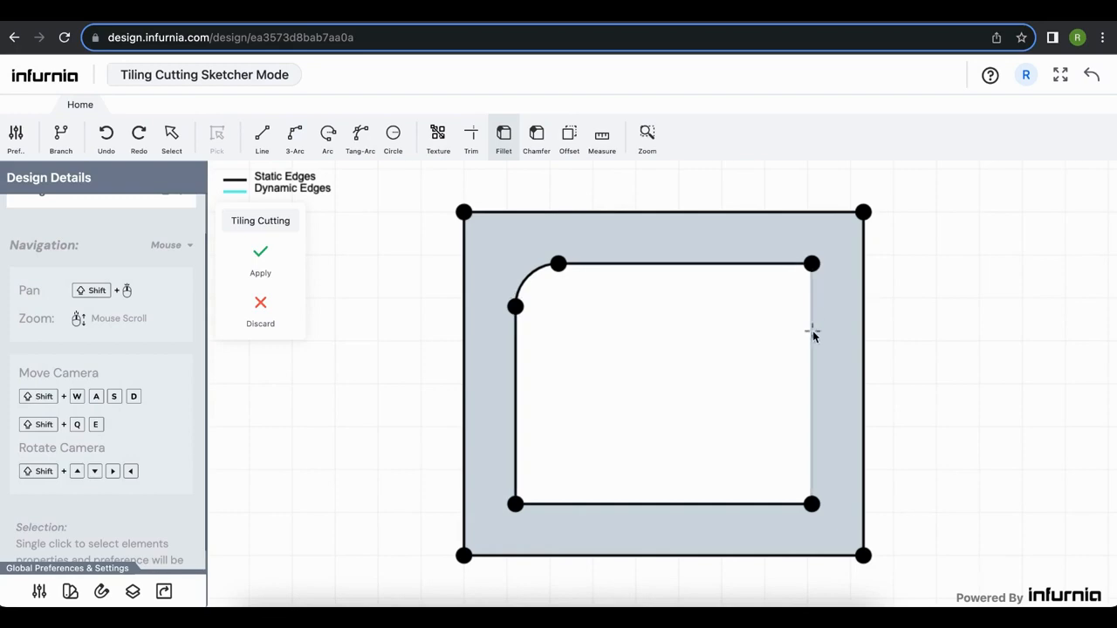
left_click(813, 331)
left_click(680, 395)
Fillet the two lower corners of the inner rectangle with a 500 mm edge length reduction.
left_click(717, 501)
double_click(471, 350)
type("500")
left_click(676, 395)
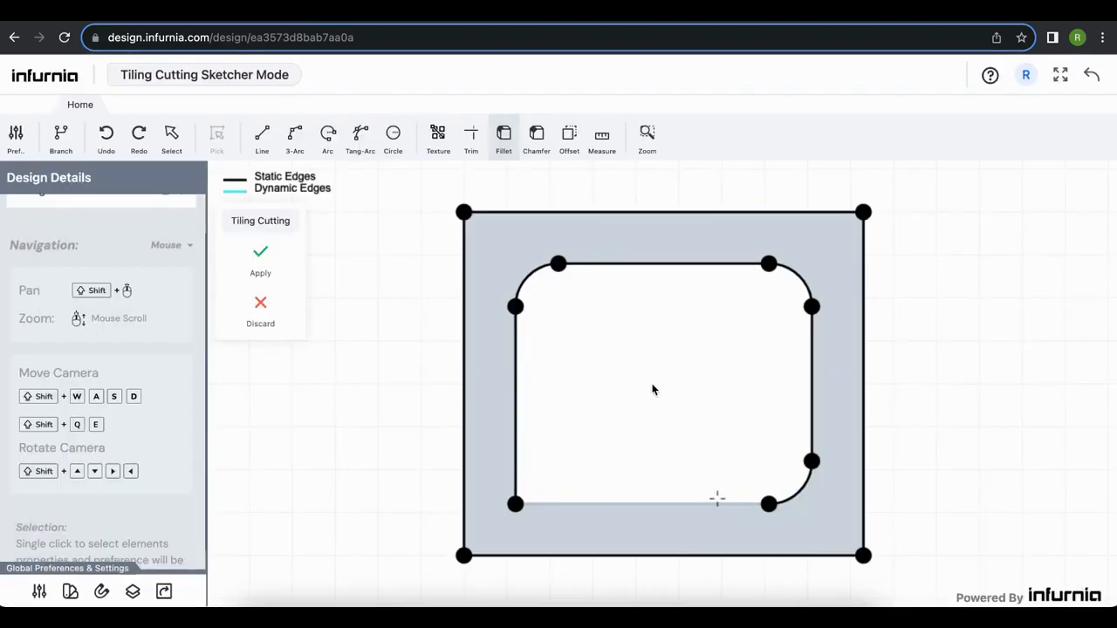
left_click(563, 505)
double_click(467, 341)
type("500")
left_click(703, 410)
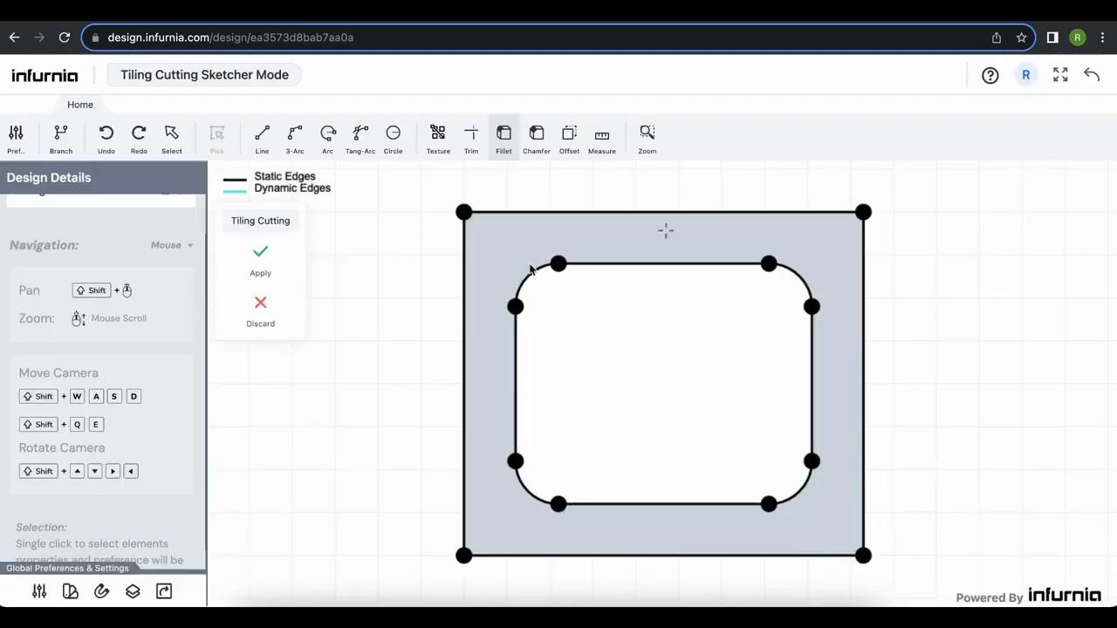
Apply the false ceiling sketch, check the border shape's properties and return to the 3D view of the kitchen.
left_click(262, 254)
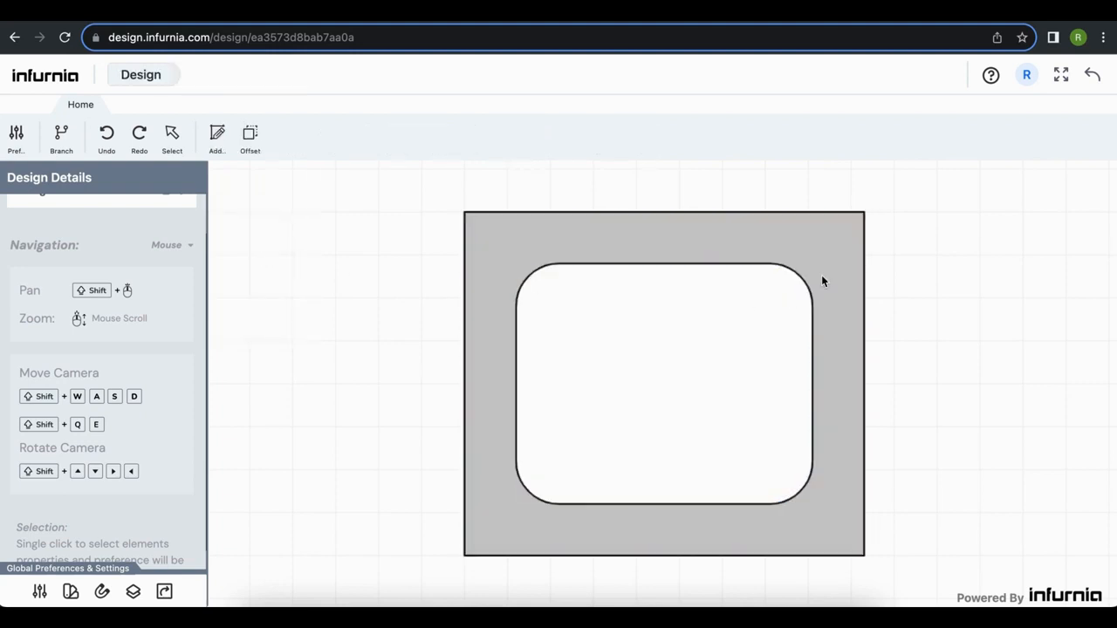
left_click(507, 259)
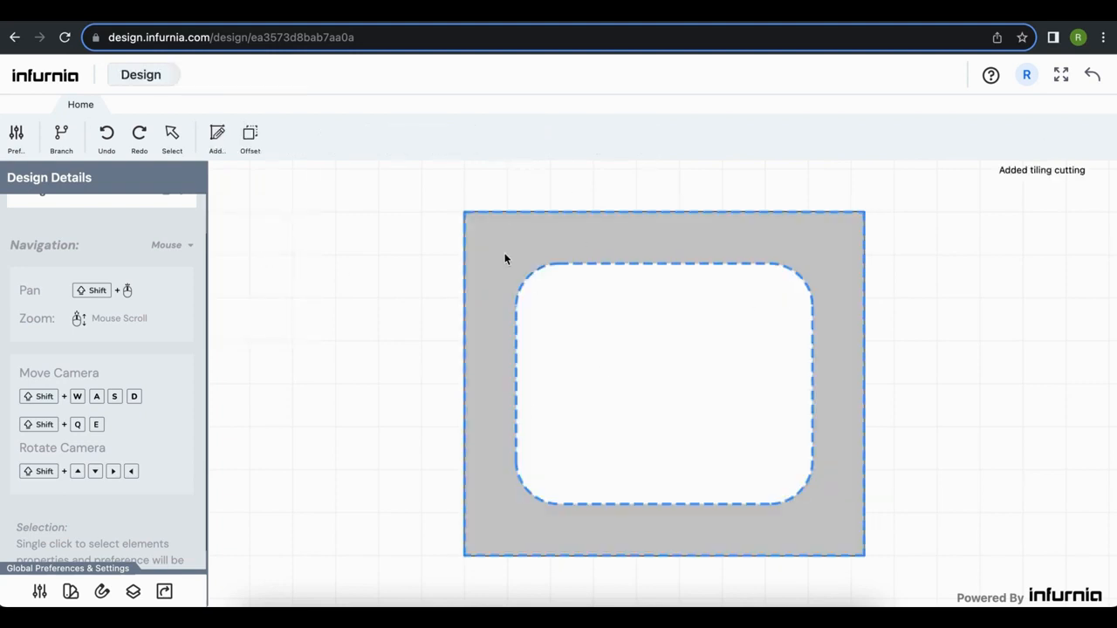
left_click(504, 259)
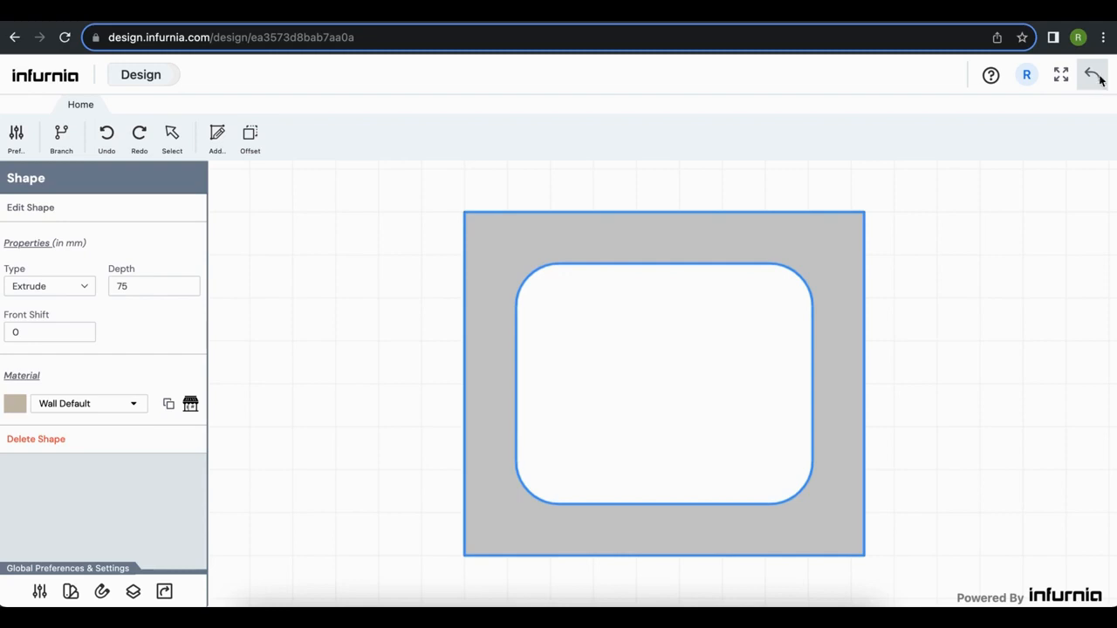
left_click(1097, 76)
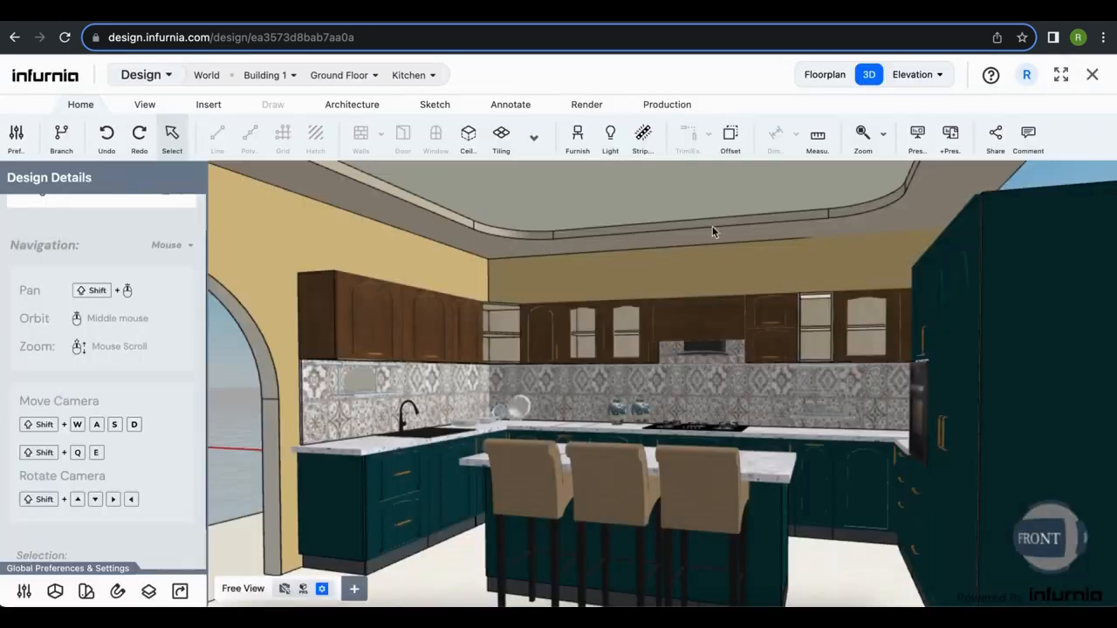
Open the kitchen's floor plan and switch it to the reflected ceiling plan.
scroll(784, 253, "down", 3)
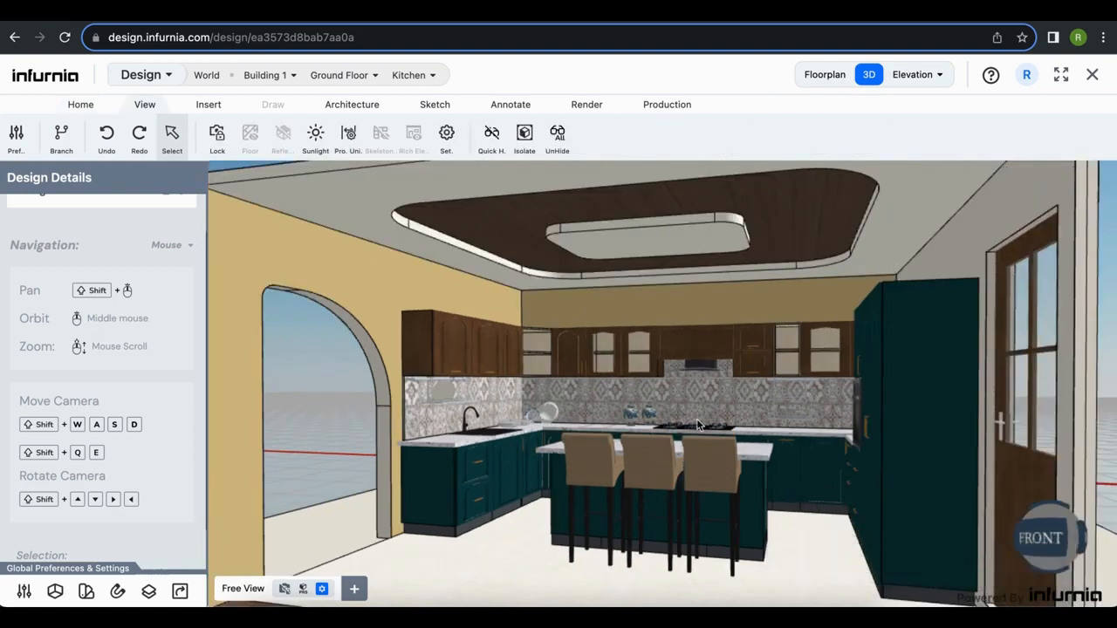
left_click(825, 75)
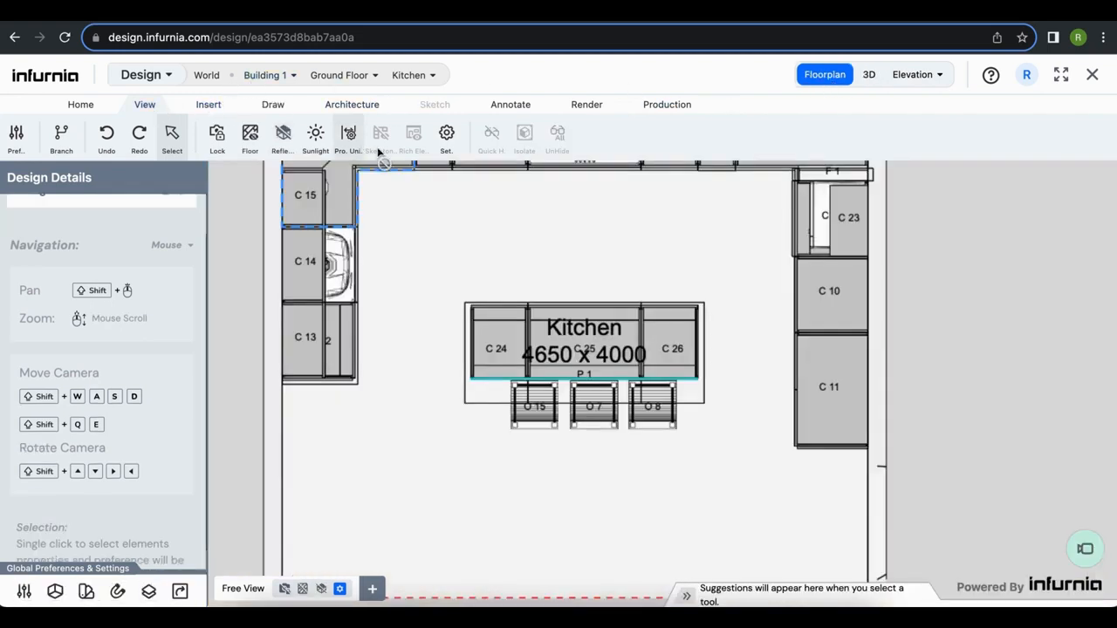
left_click(287, 152)
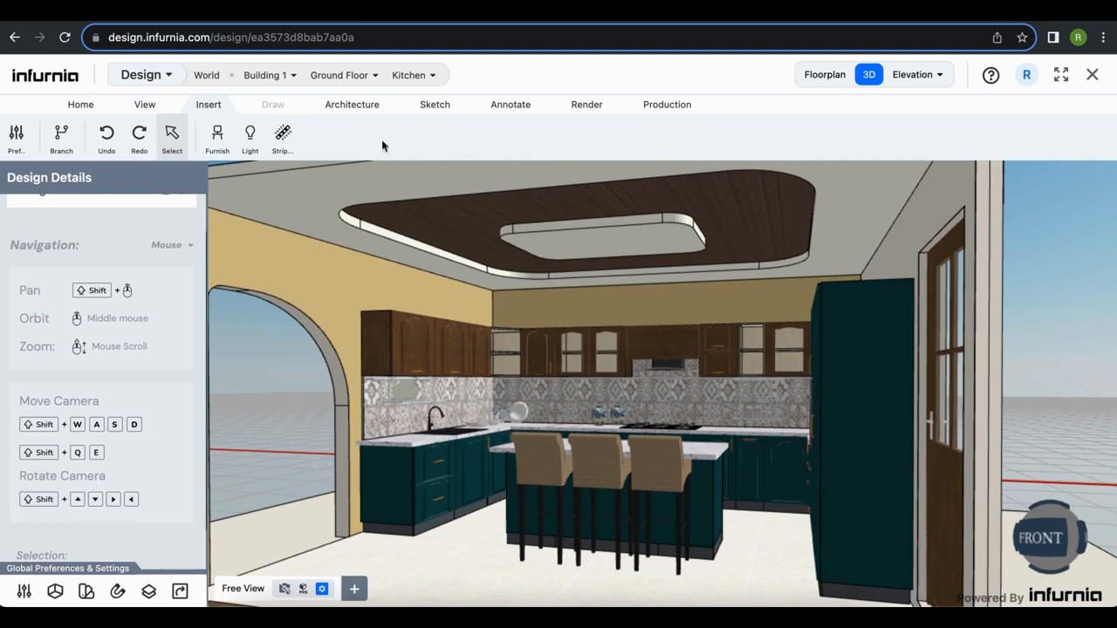
Place Ceiling Light 1 on the false ceiling's outer border near the wall with the arched opening.
left_click(253, 133)
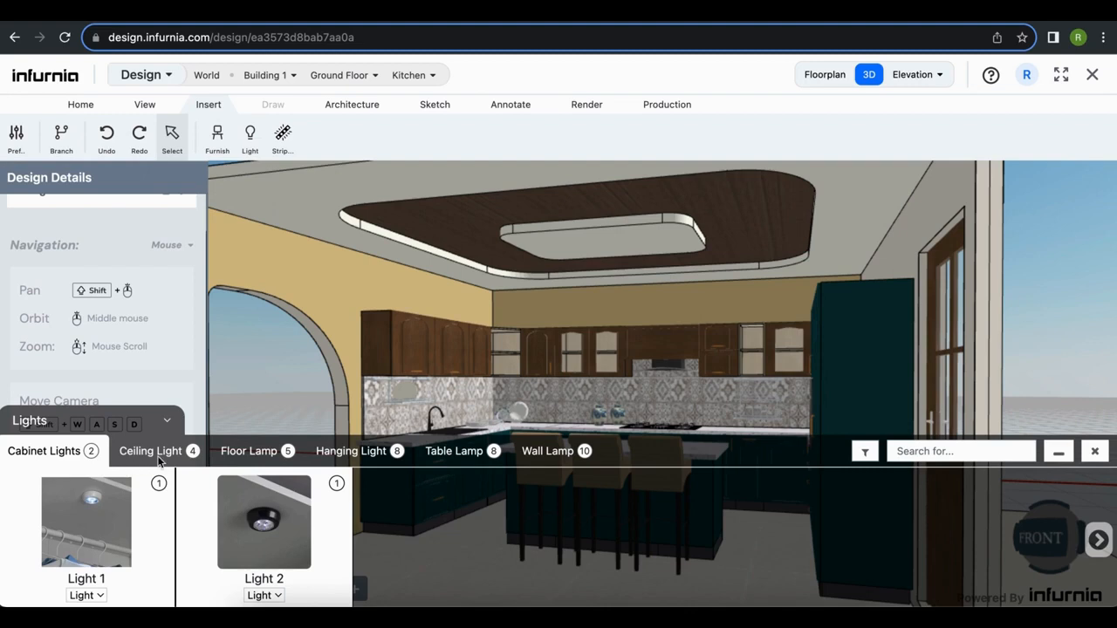
left_click(153, 451)
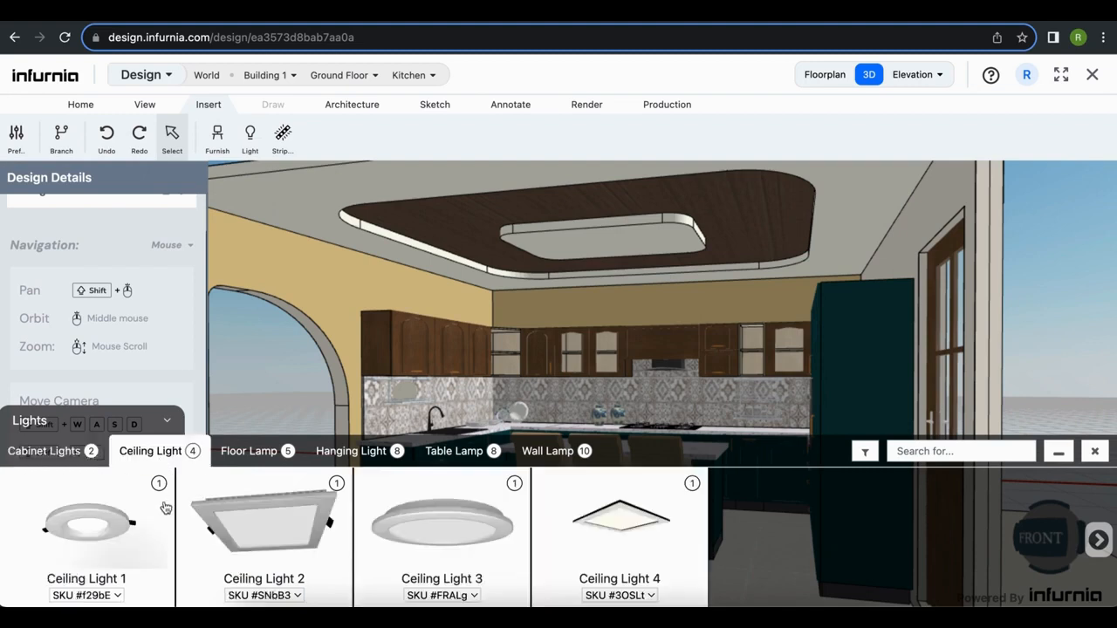
left_click(91, 530)
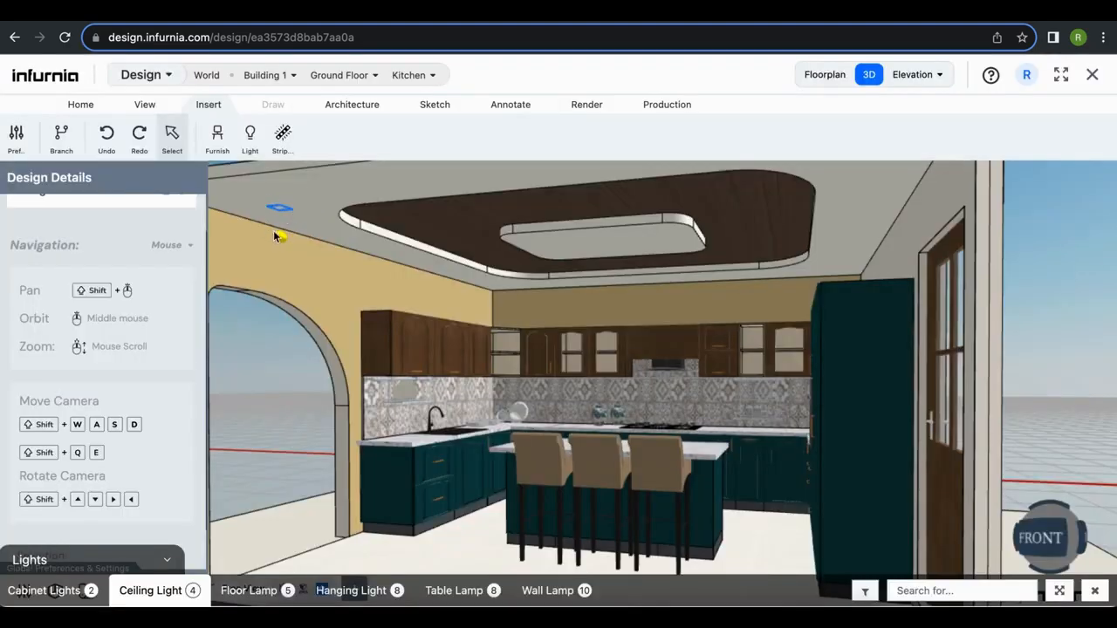
left_click(298, 228)
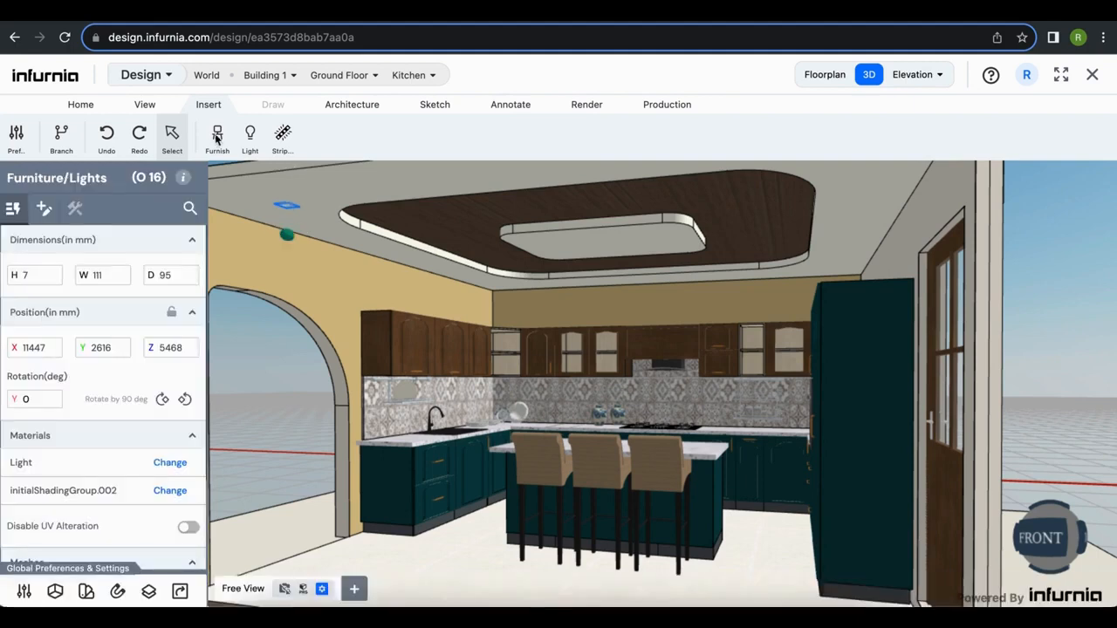
Browse the Hanging Light models in the lights library.
left_click(251, 136)
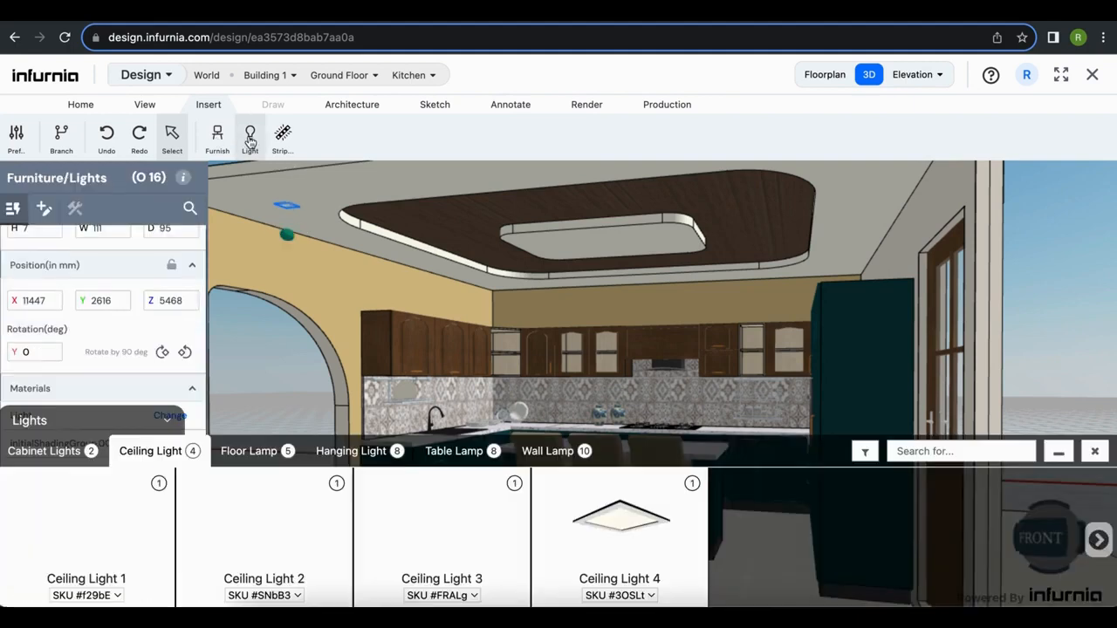
left_click(332, 454)
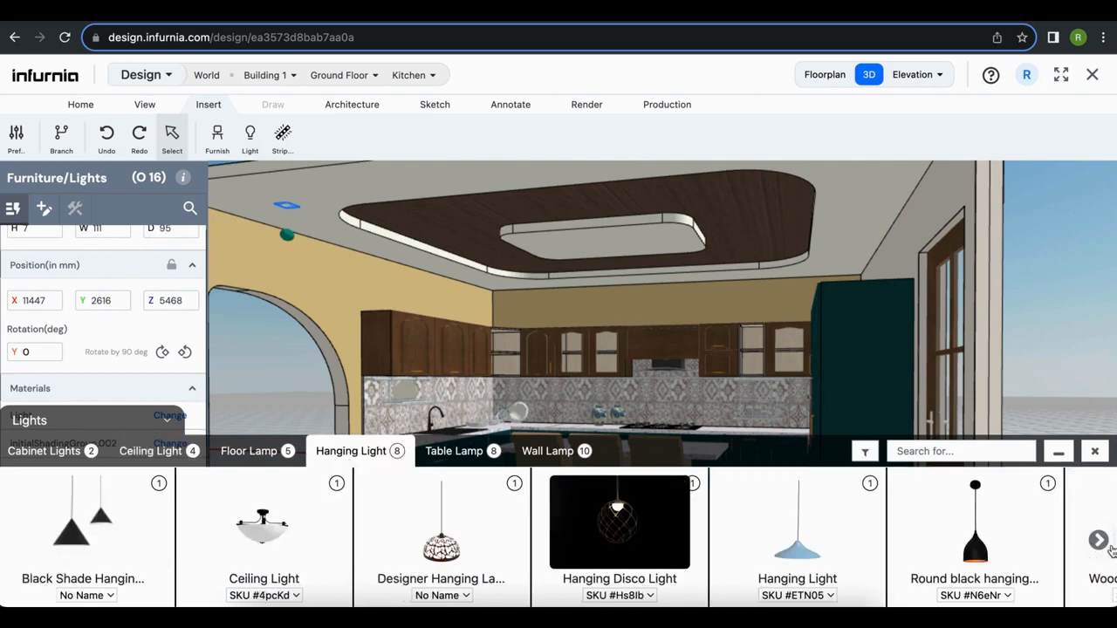
left_click(1098, 540)
left_click(1098, 540)
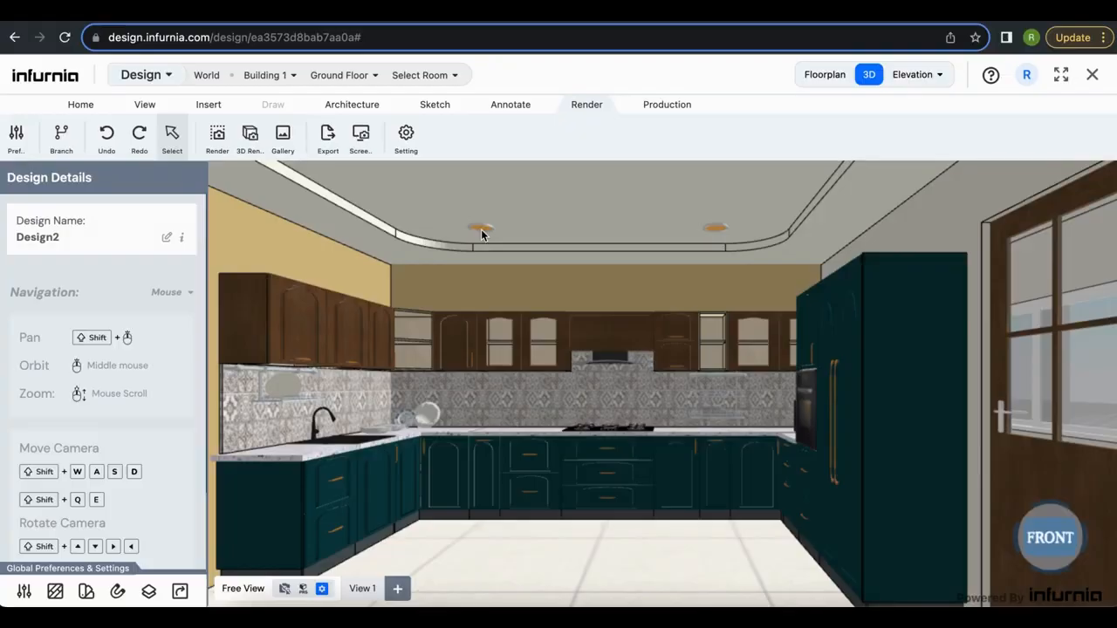
Examine the light type, intensity and colour settings of the recessed ceiling light nearest the sink wall.
left_click(481, 231)
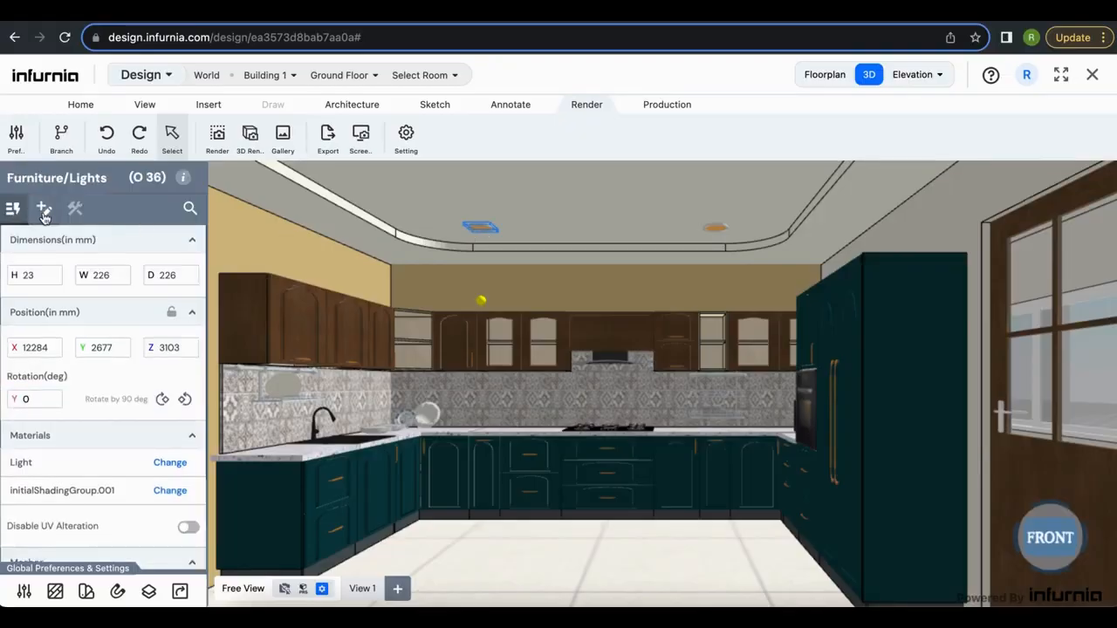
left_click(45, 217)
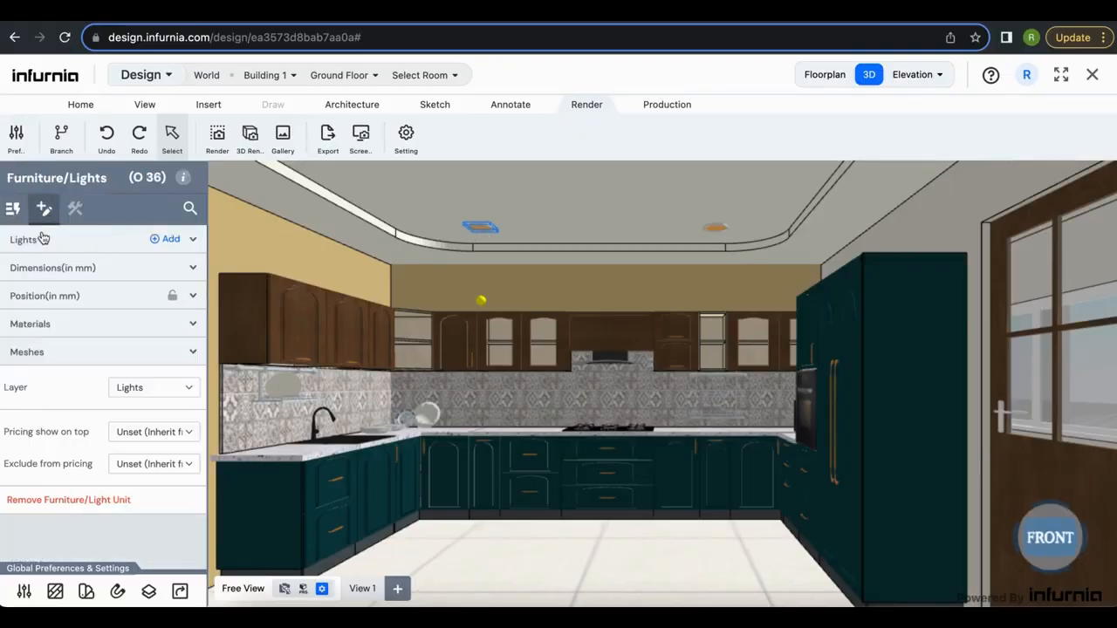
left_click(41, 238)
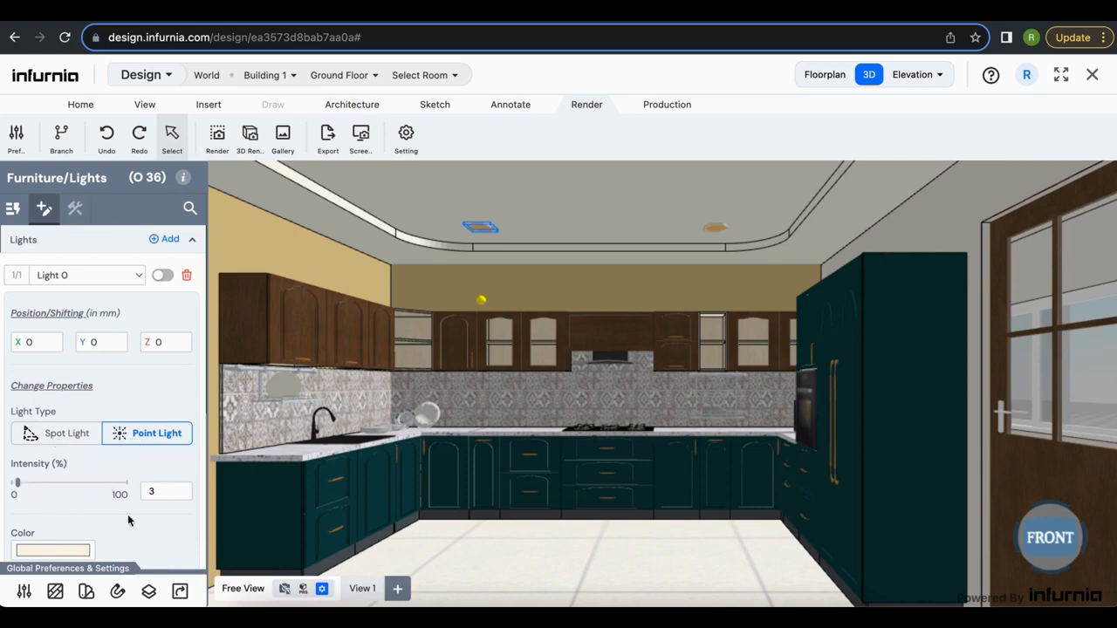
scroll(40, 538, "down", 3)
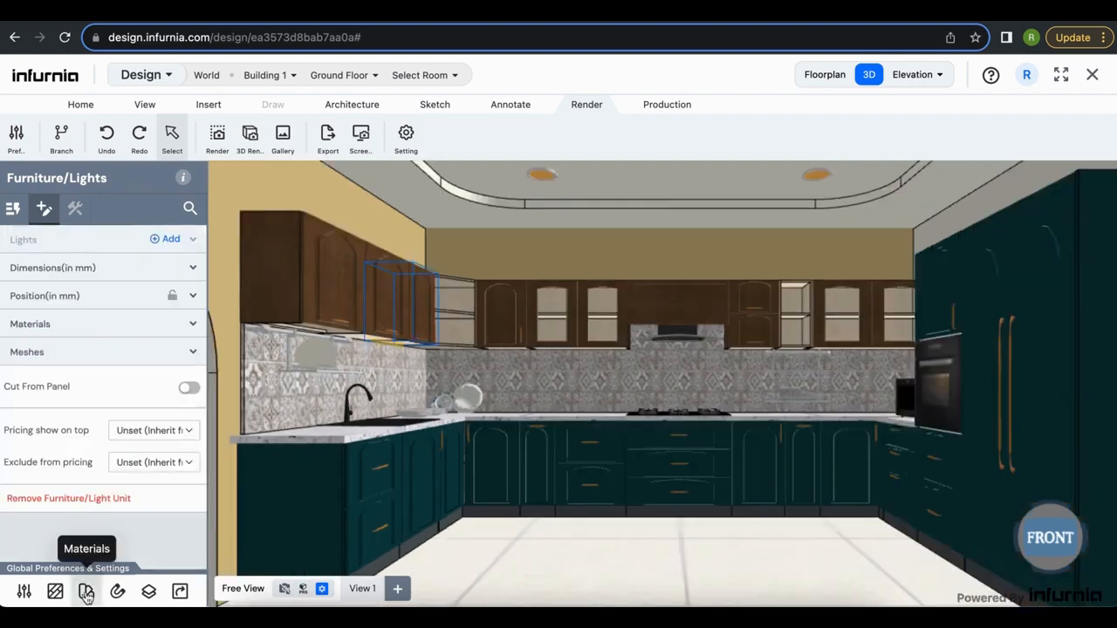
Pick the base cabinet's Blue Green material and examine its texture, opacity, reflection and refraction settings.
left_click(86, 591)
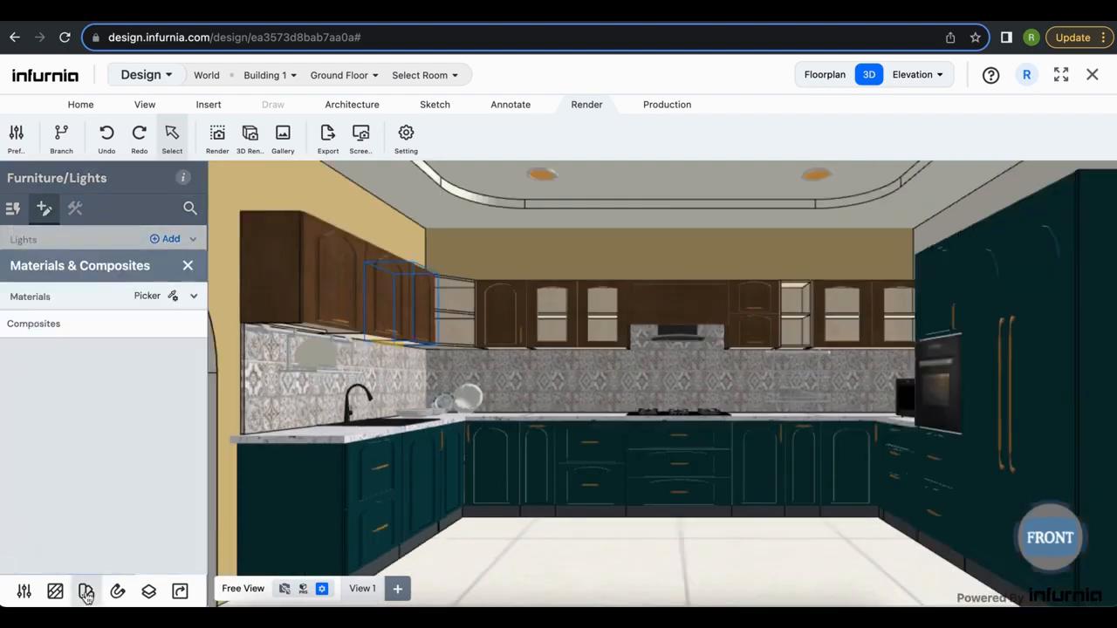
left_click(175, 297)
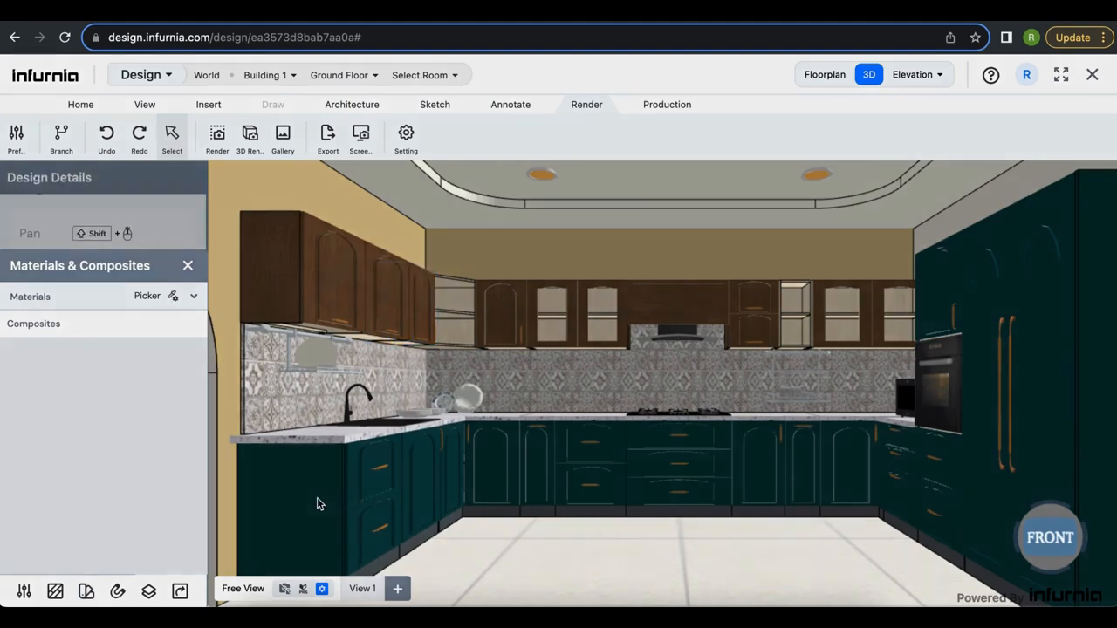
left_click(317, 504)
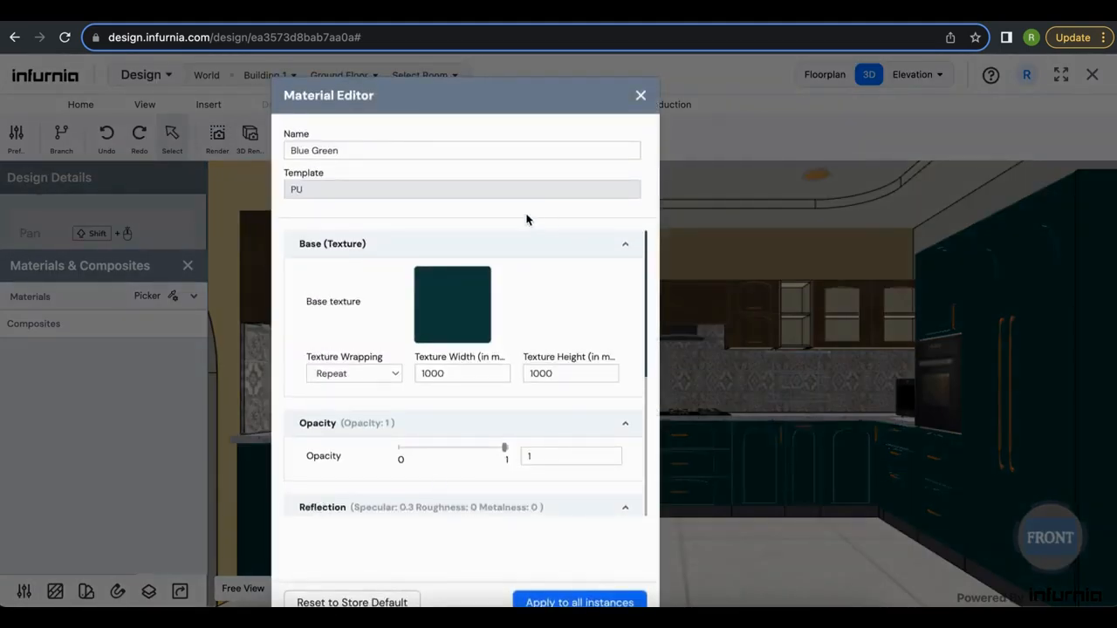
scroll(399, 428, "down", 1)
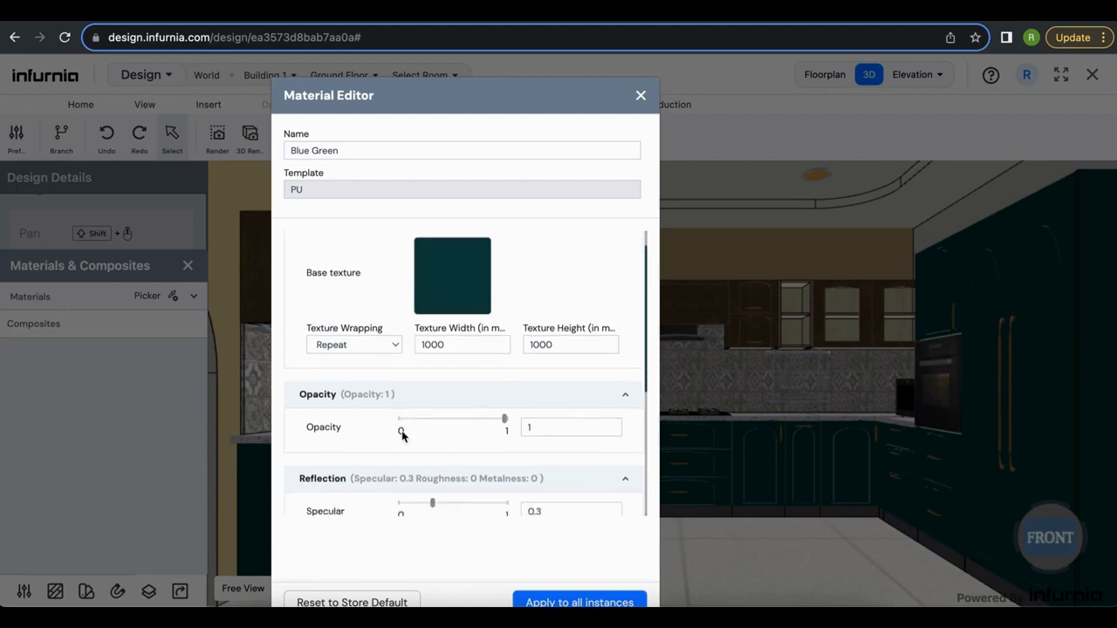
scroll(411, 436, "down", 1)
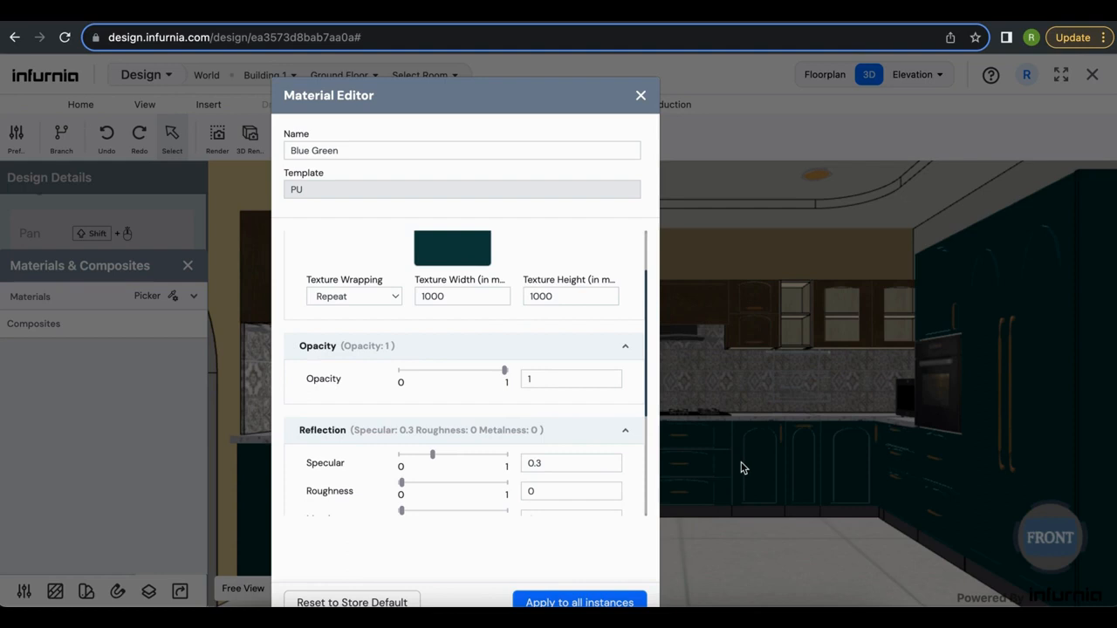
scroll(479, 474, "down", 1)
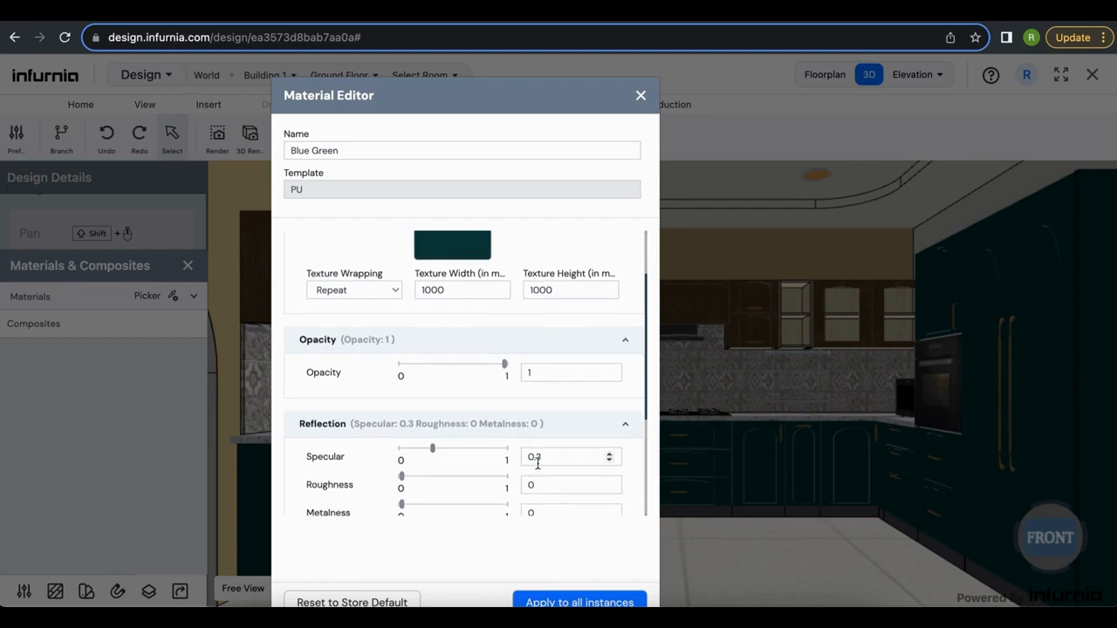
scroll(421, 481, "down", 1)
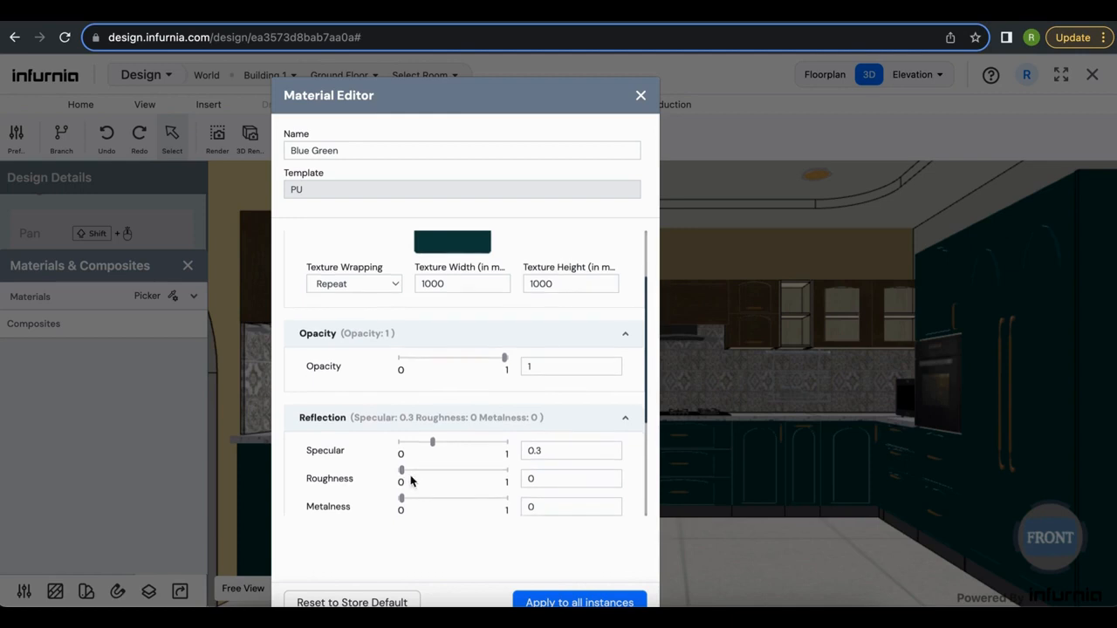
scroll(410, 479, "down", 3)
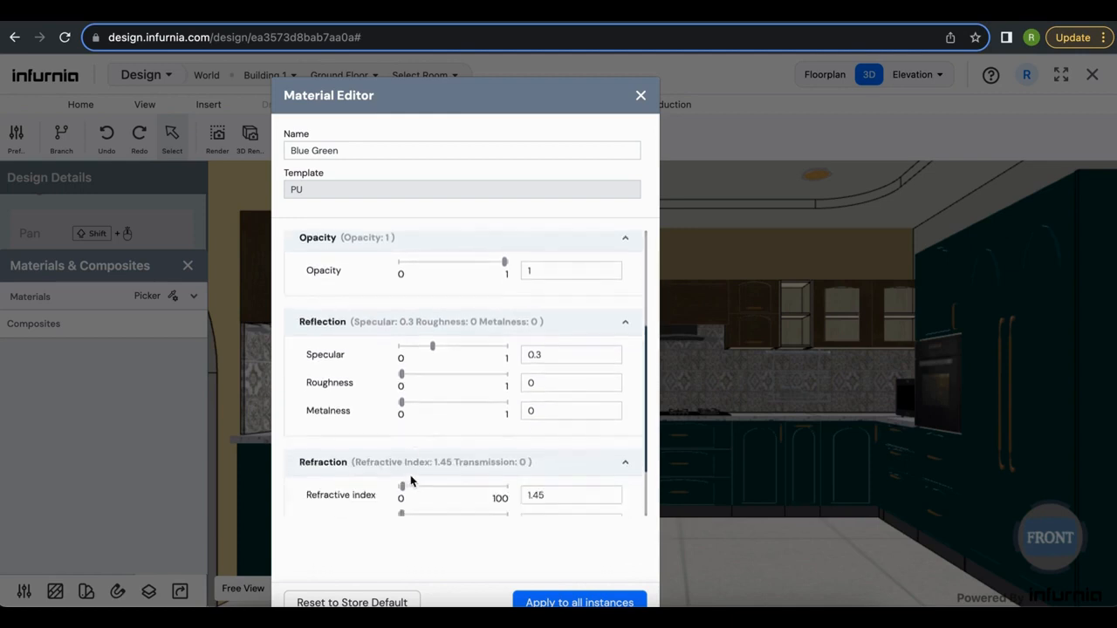
scroll(410, 475, "down", 1)
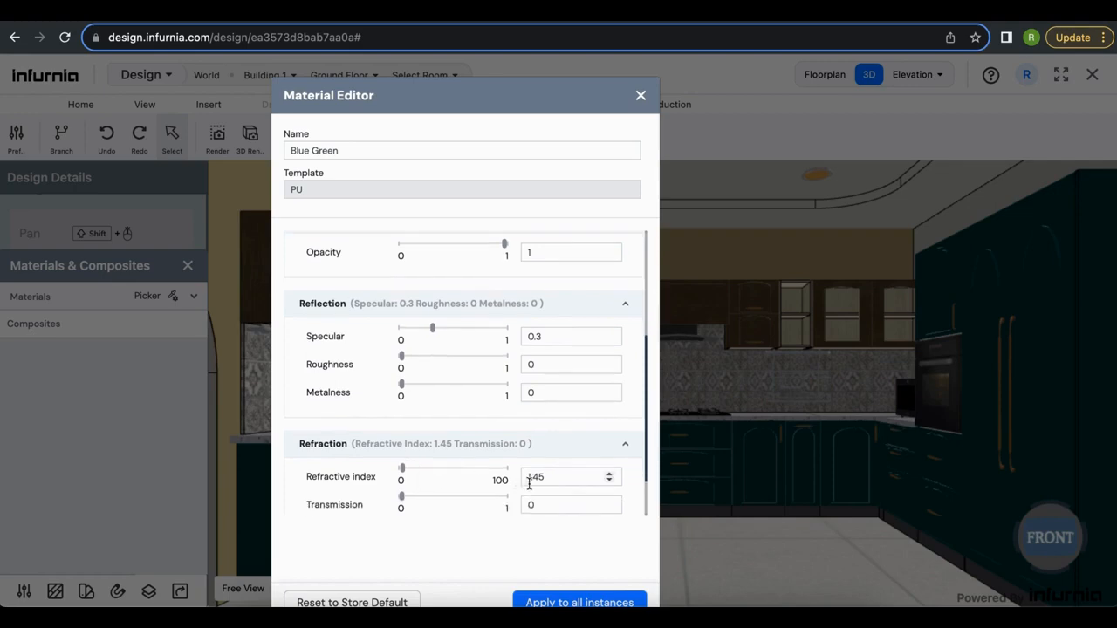
Close the cabinet material's settings, pick the wall's Beige paint and examine its material properties.
left_click(215, 289)
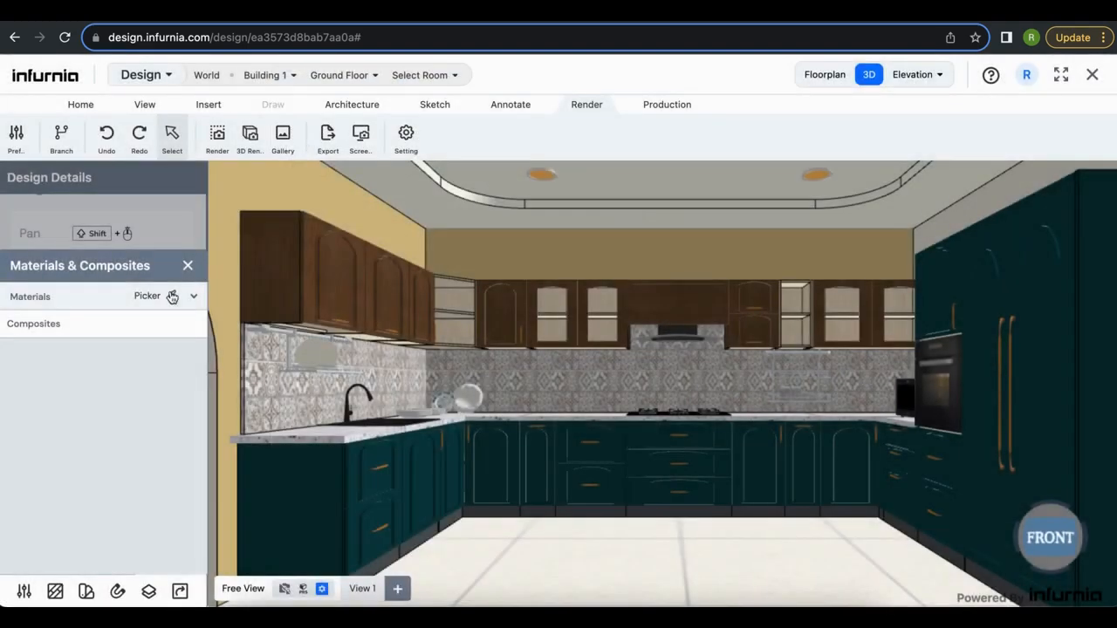
left_click(266, 185)
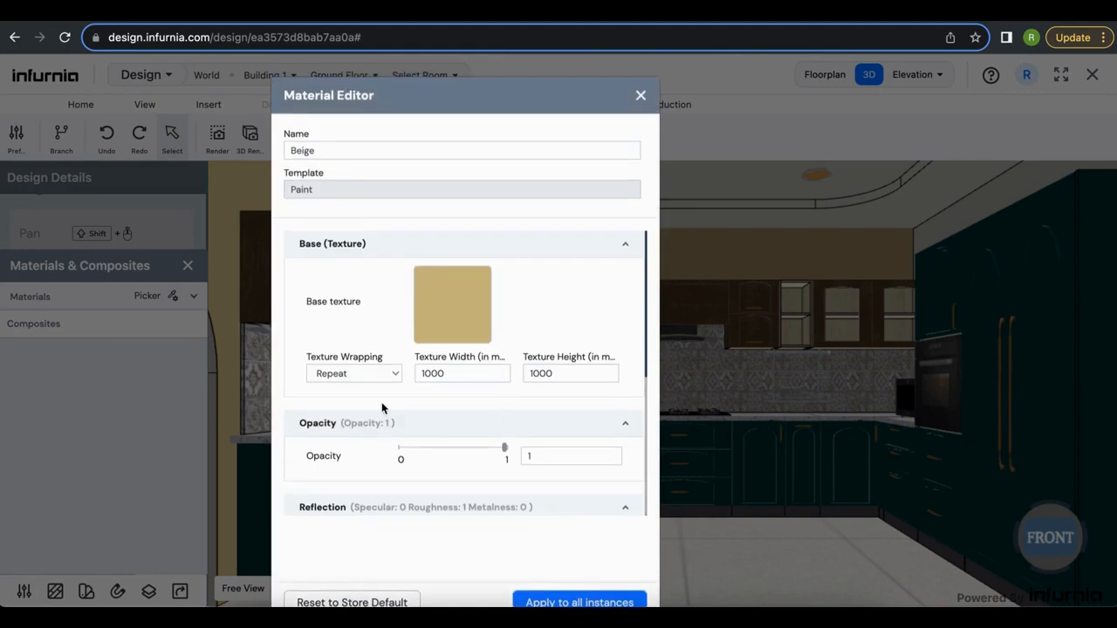
scroll(408, 410, "down", 5)
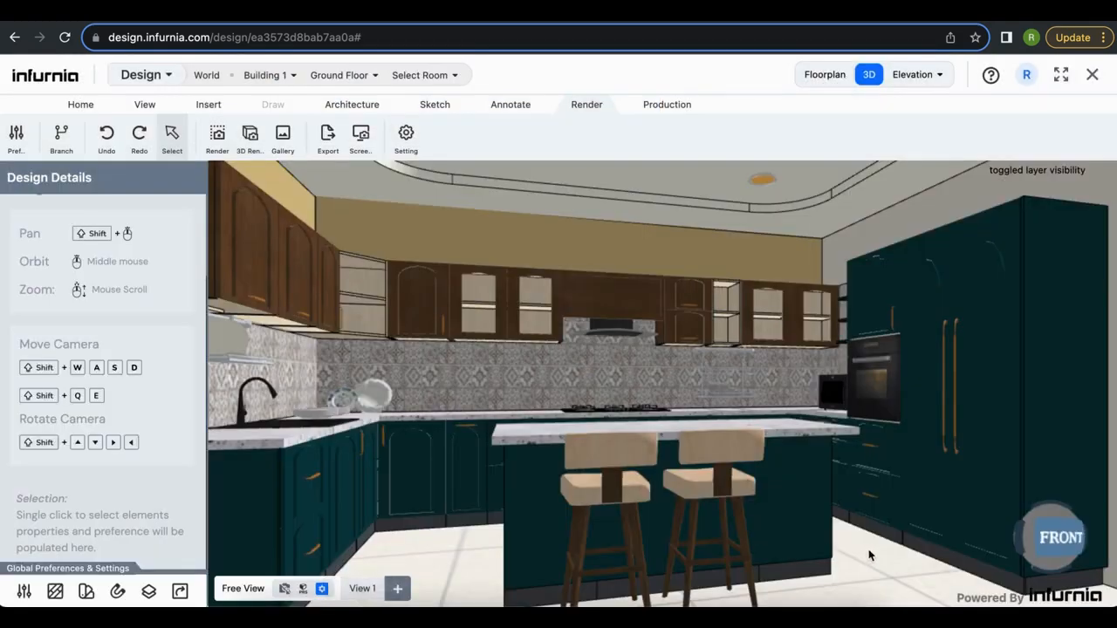
Start an HD render of the kitchen view with the island and bar stools at a 16:9 aspect ratio.
mouse_move(871, 556)
middle_mouse_down("shift")
mouse_move(861, 520)
mouse_move(872, 551)
middle_mouse_up("shift")
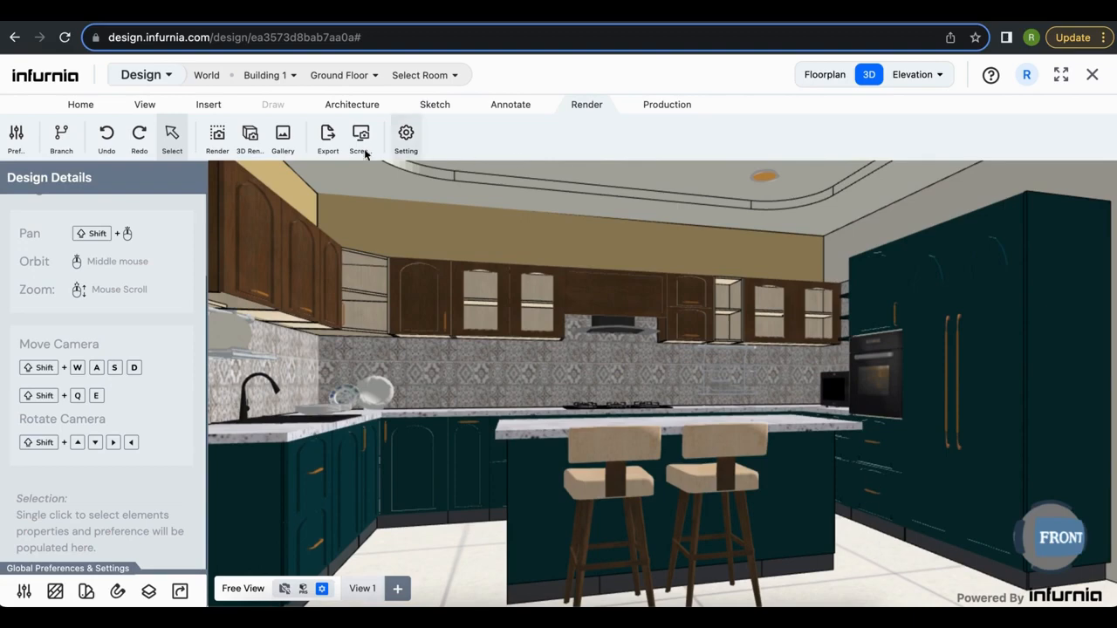
left_click(217, 137)
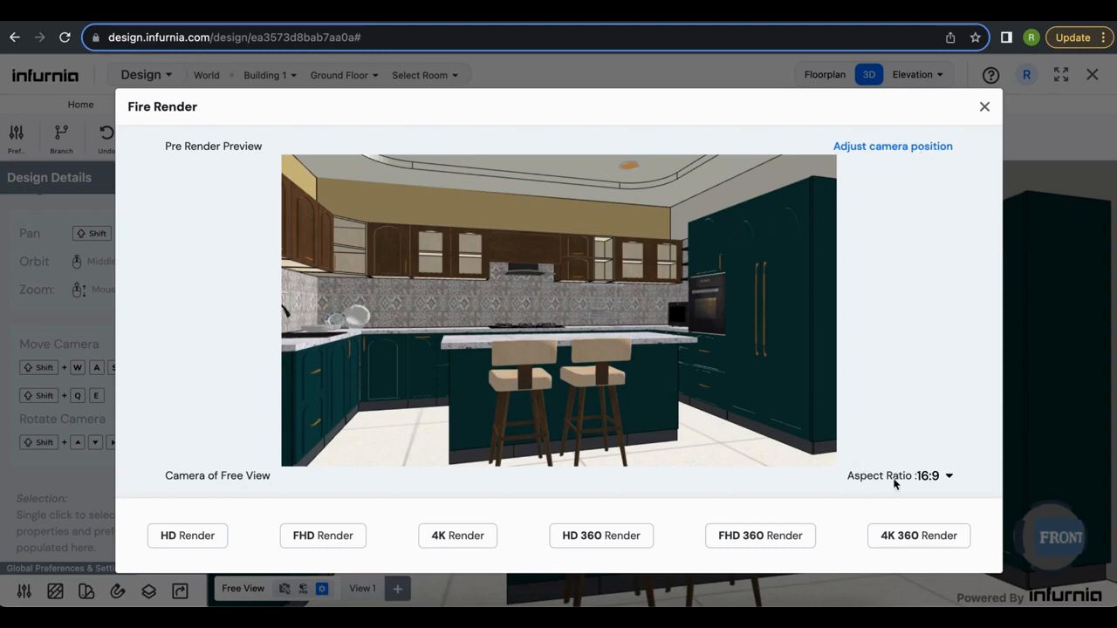
left_click(939, 479)
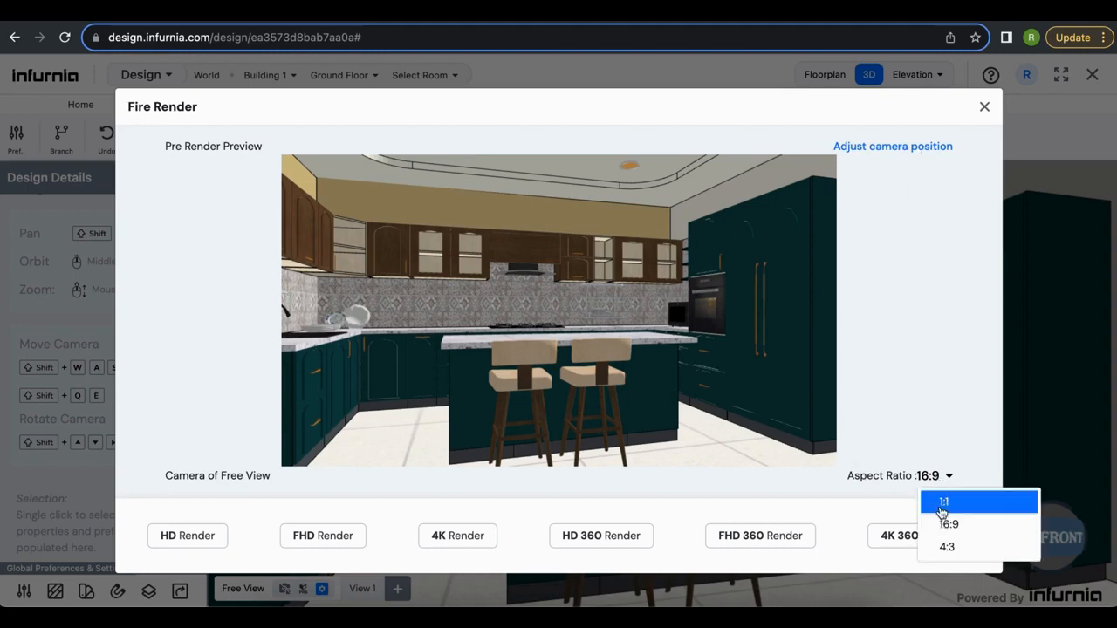
left_click(943, 505)
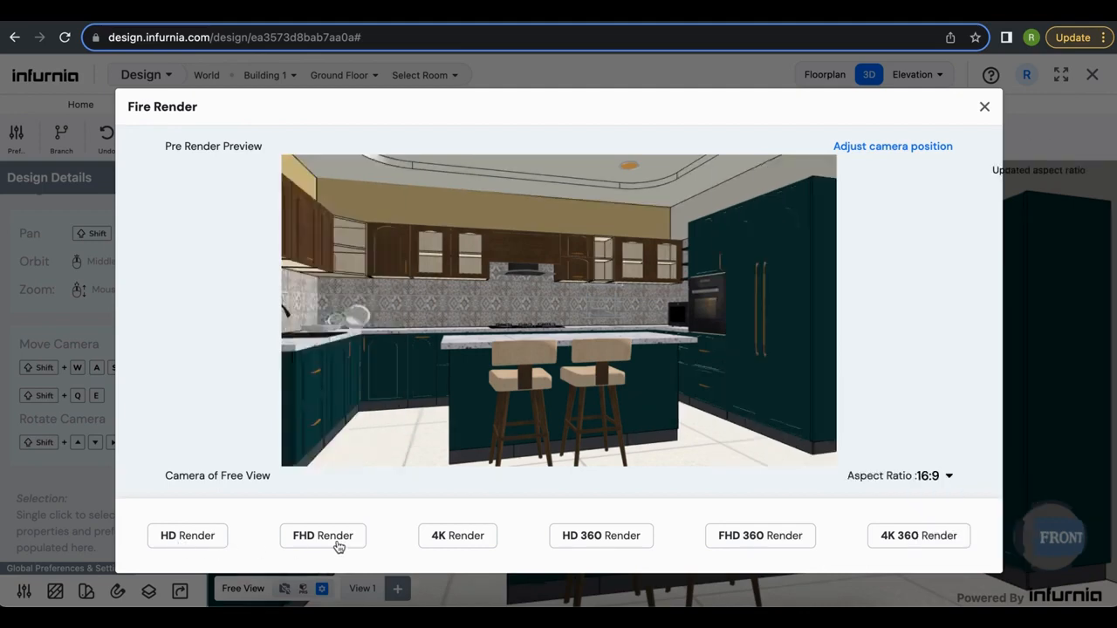
left_click(219, 543)
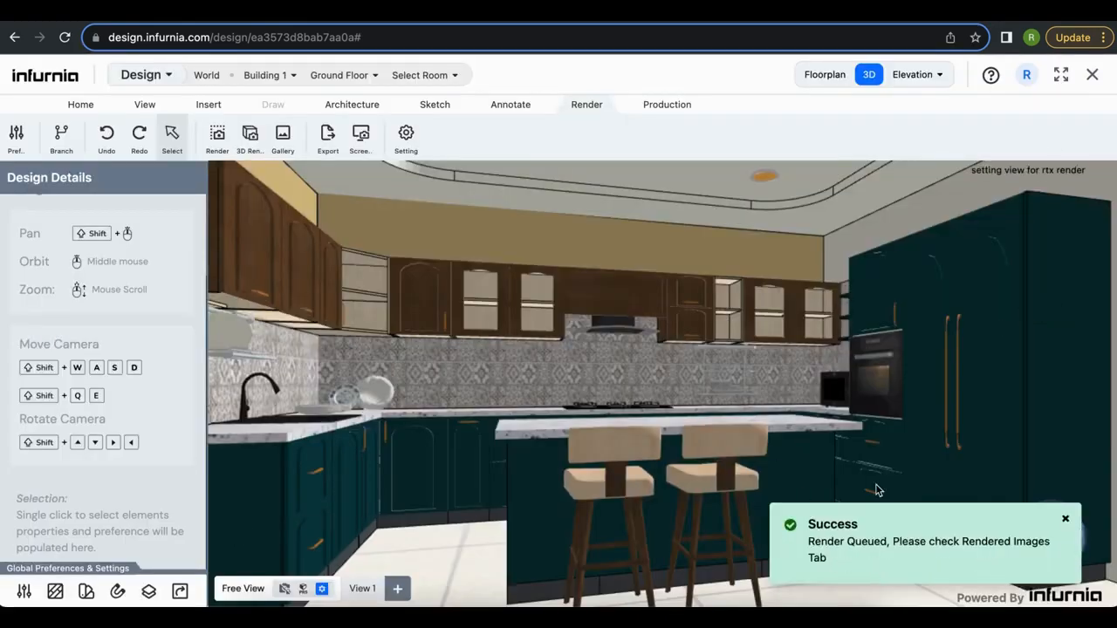
Review the render outputs in HD, FHD and 4K, and view a finished 4K kitchen image at full size.
left_click(279, 140)
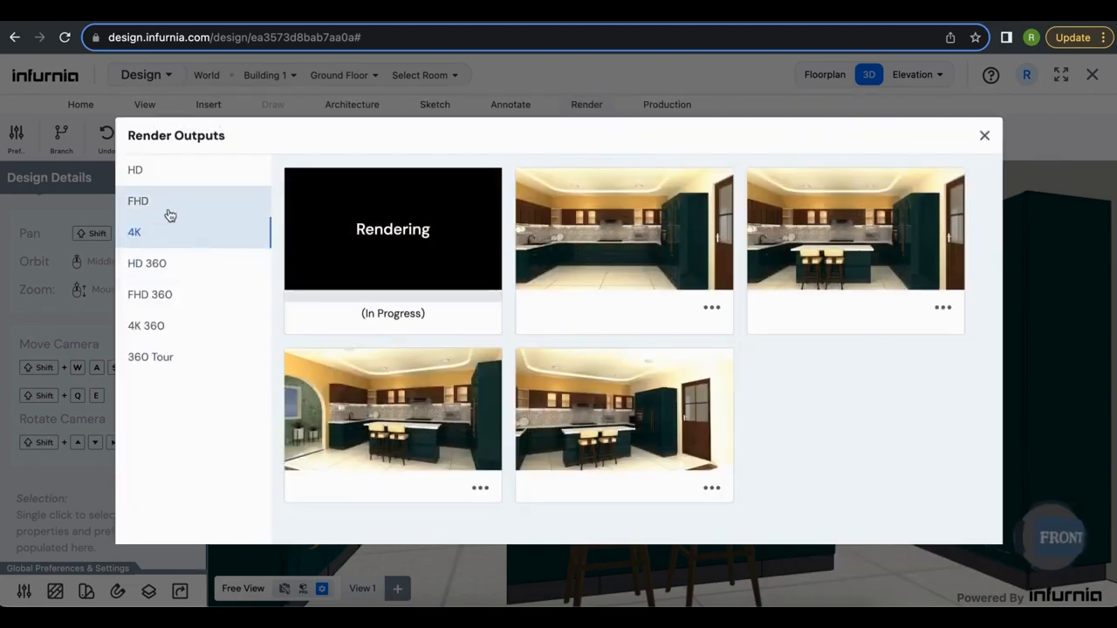
left_click(171, 177)
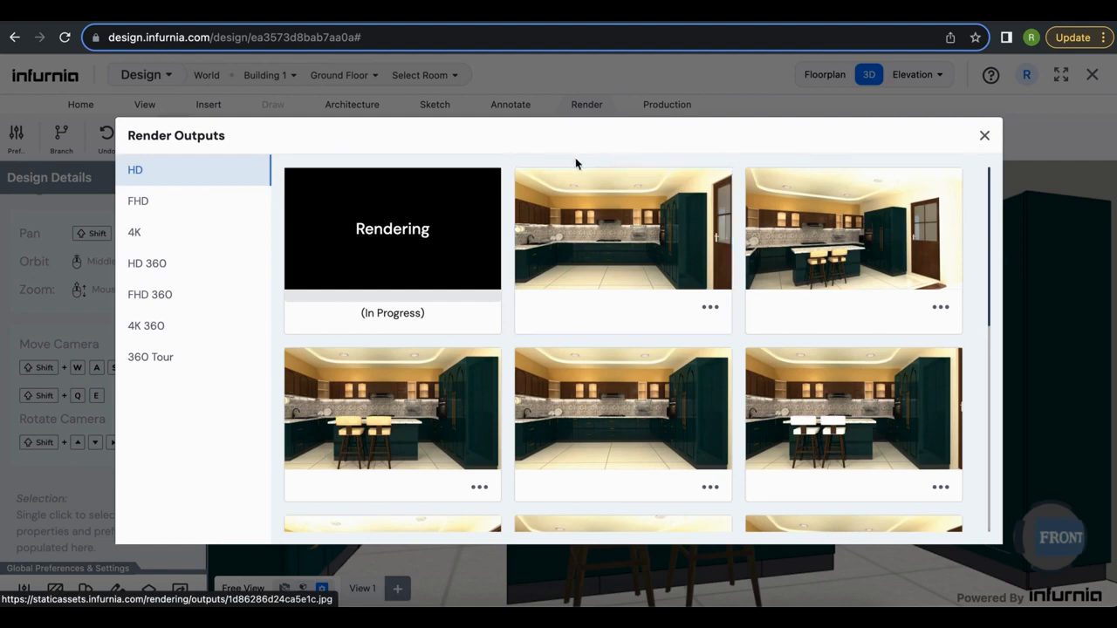
left_click(164, 213)
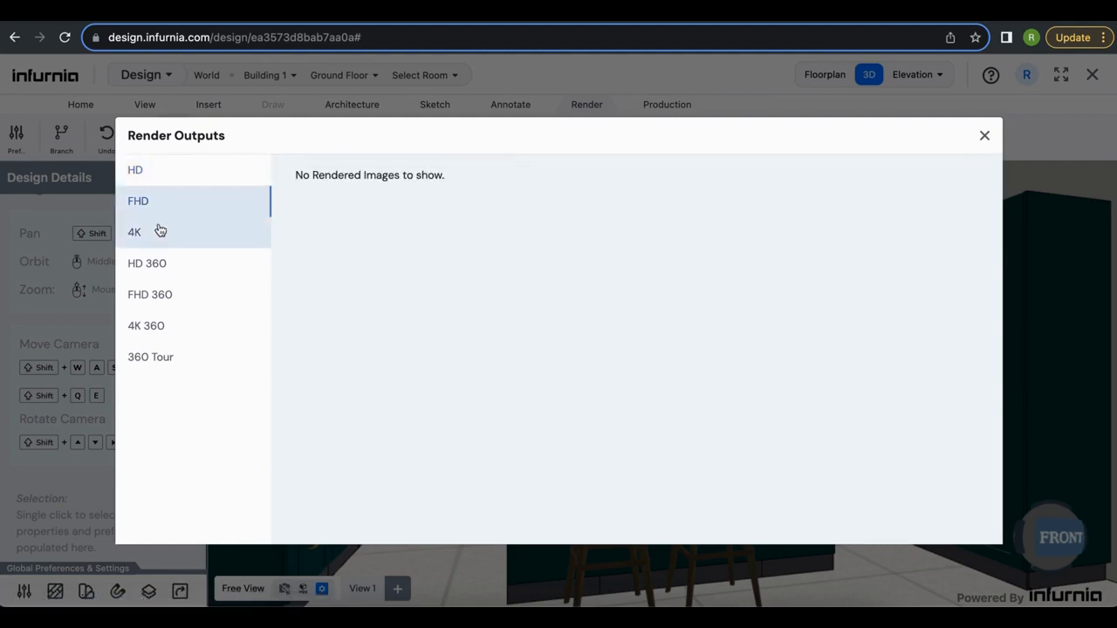
left_click(159, 231)
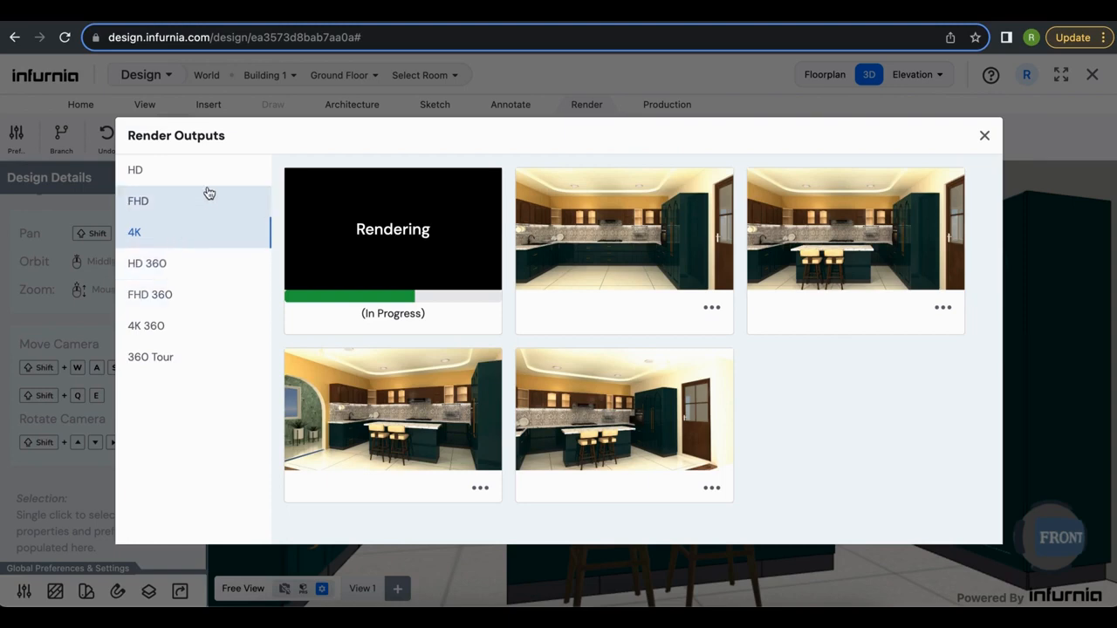
left_click(625, 260)
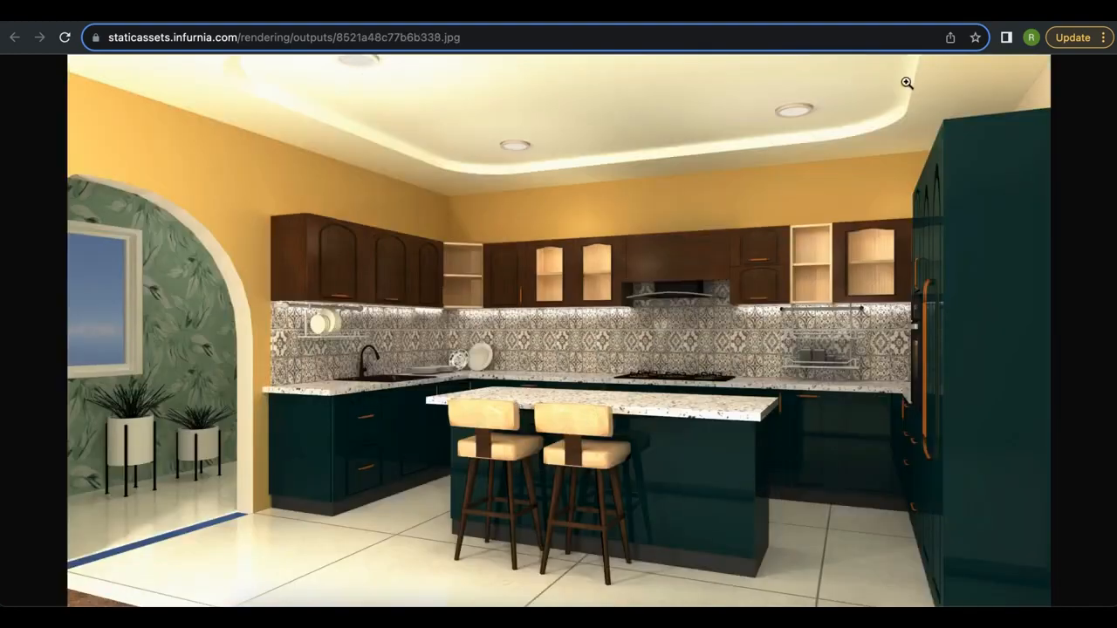
key("super+w")
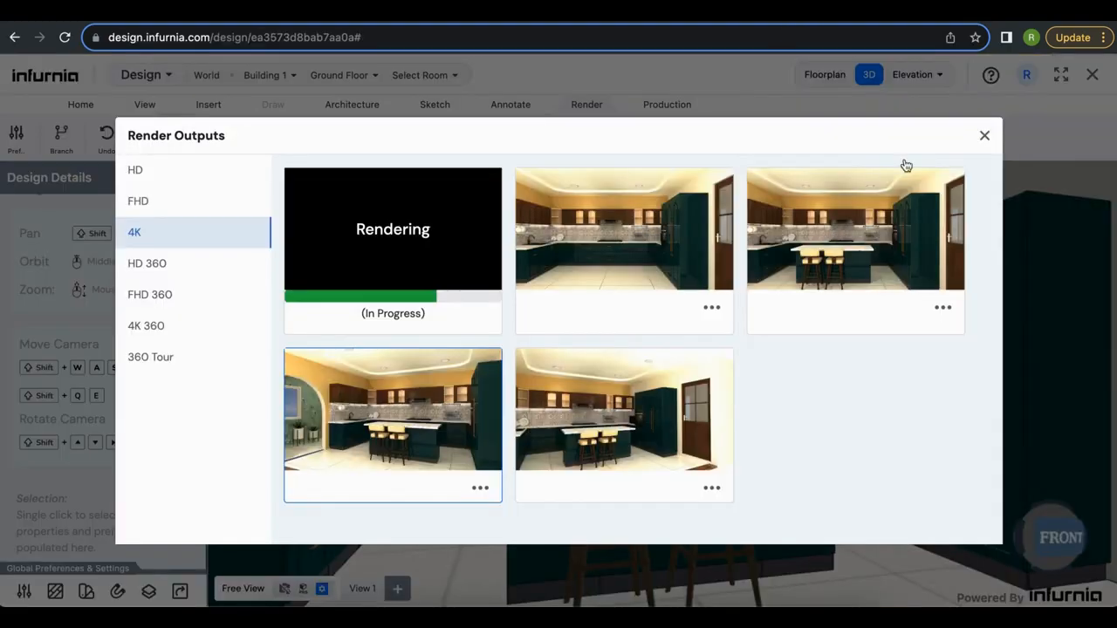
left_click(985, 138)
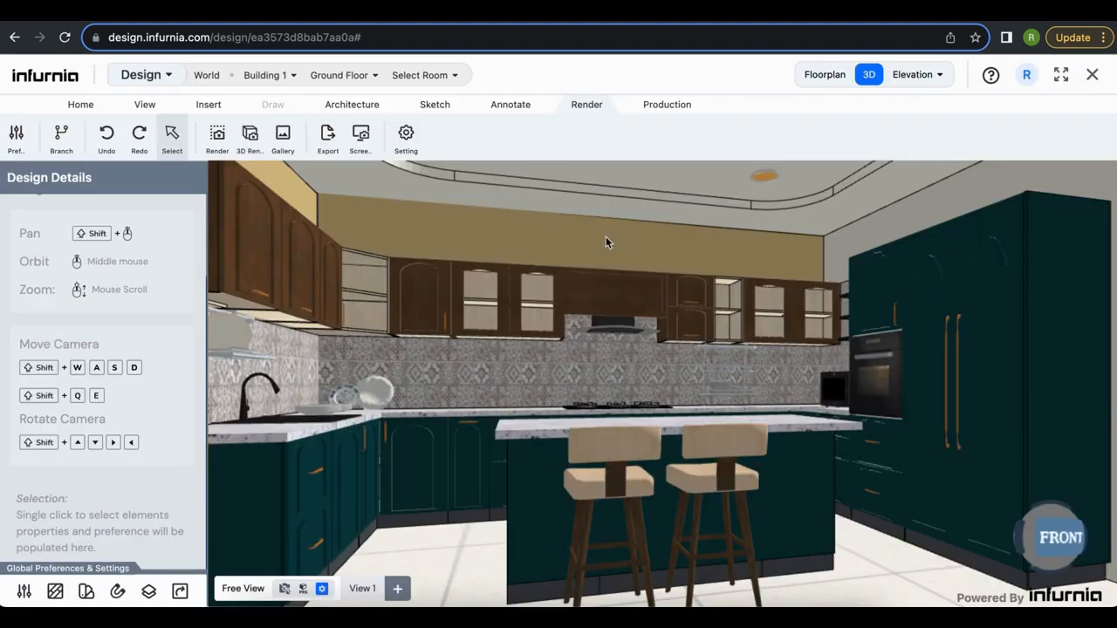
Generate the elevation view of the wall behind the hob and open the preferences for aligned dimensions.
left_click(606, 242)
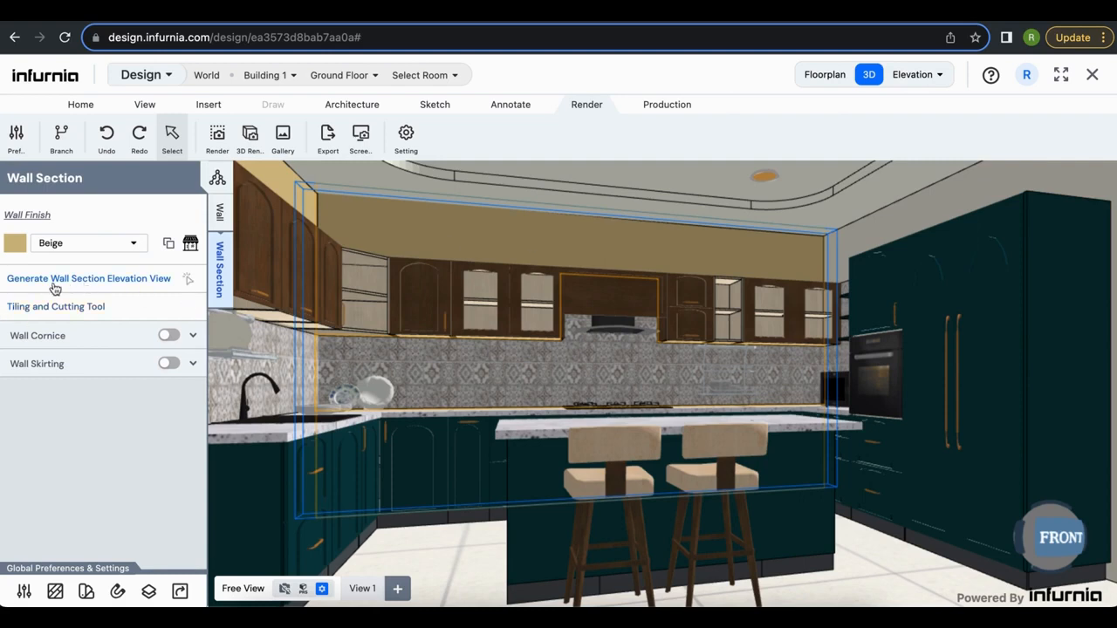
left_click(146, 283)
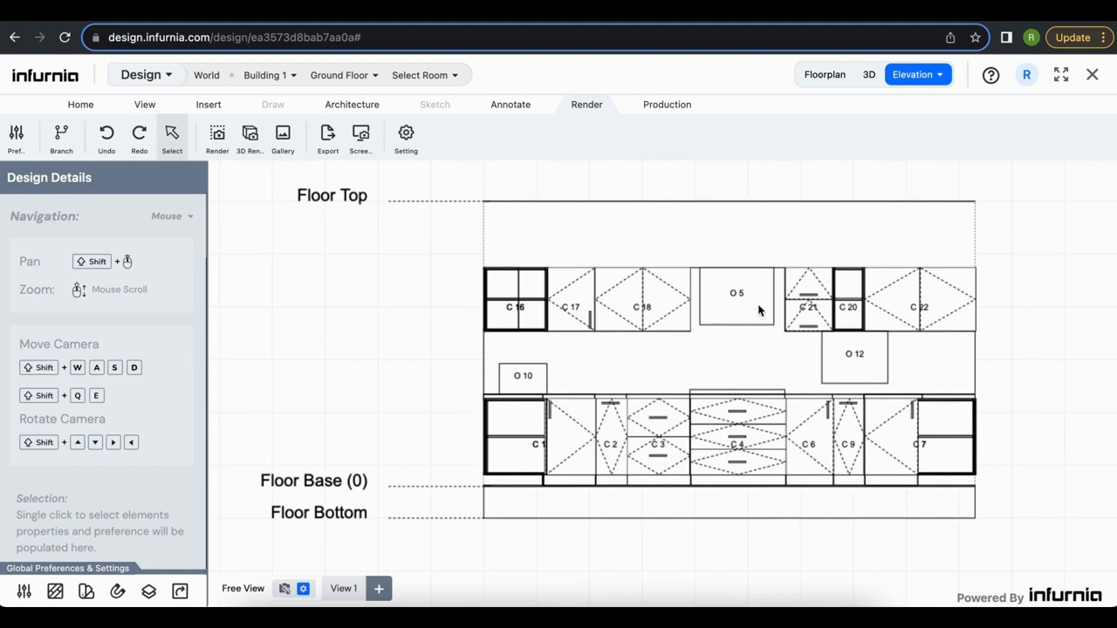
left_click(515, 112)
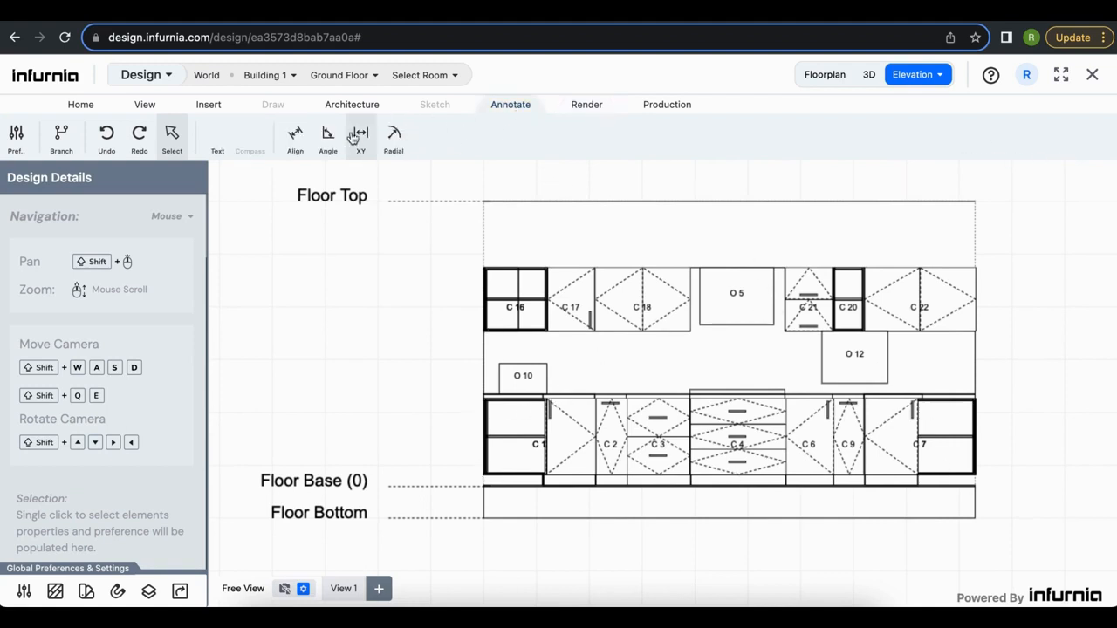
left_click(296, 140)
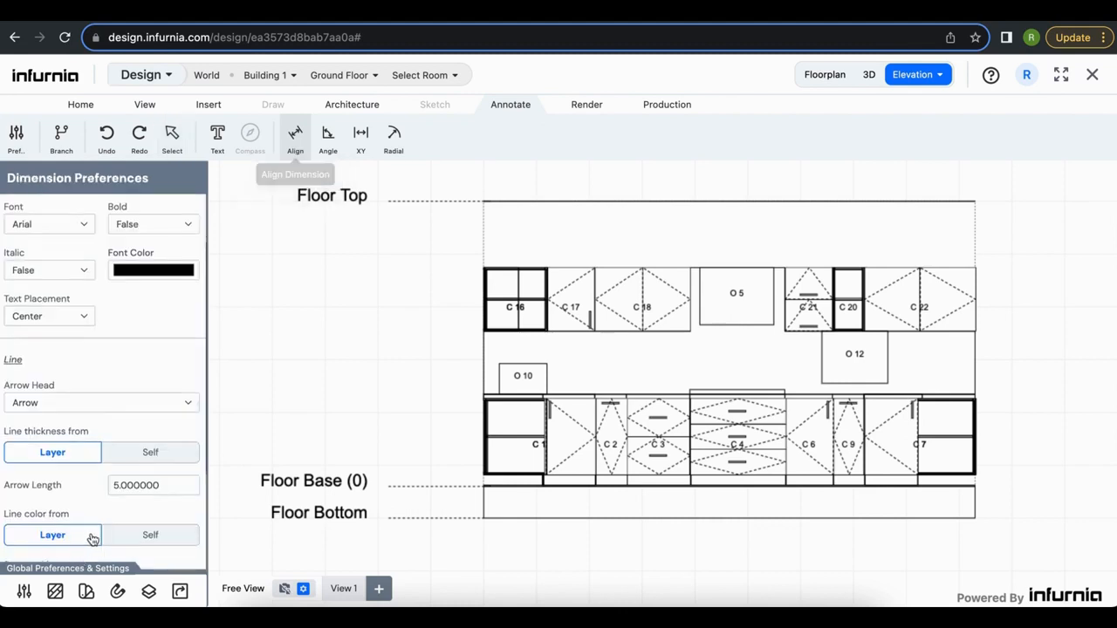
scroll(90, 539, "down", 2)
left_click(44, 549)
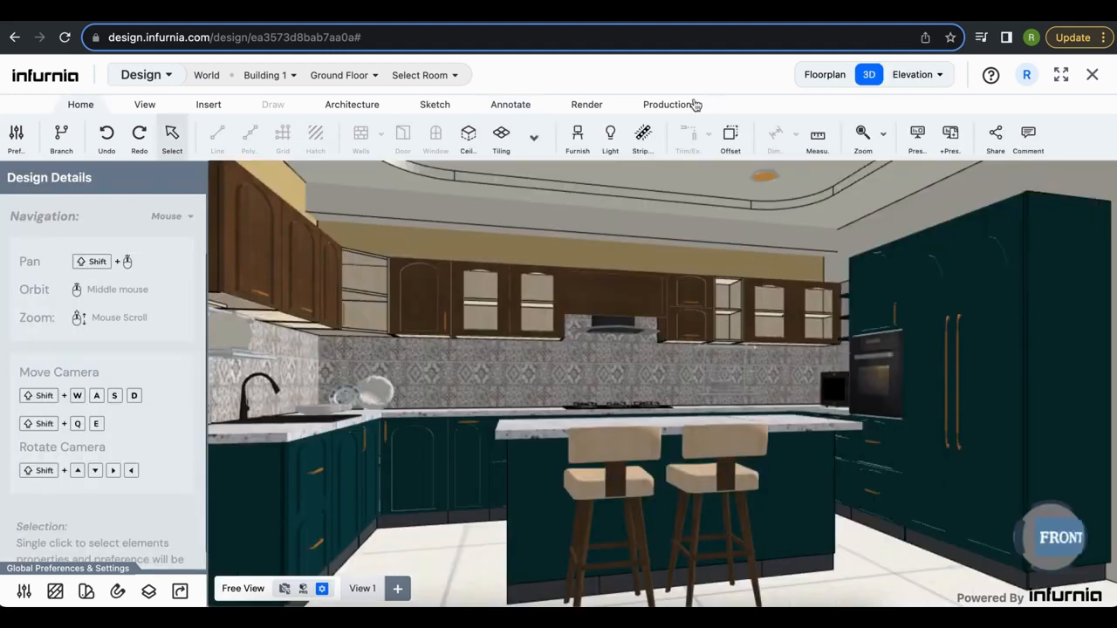
Generate the pricing quotation for the Kitchen on the Ground Floor of Building 1.
left_click(658, 106)
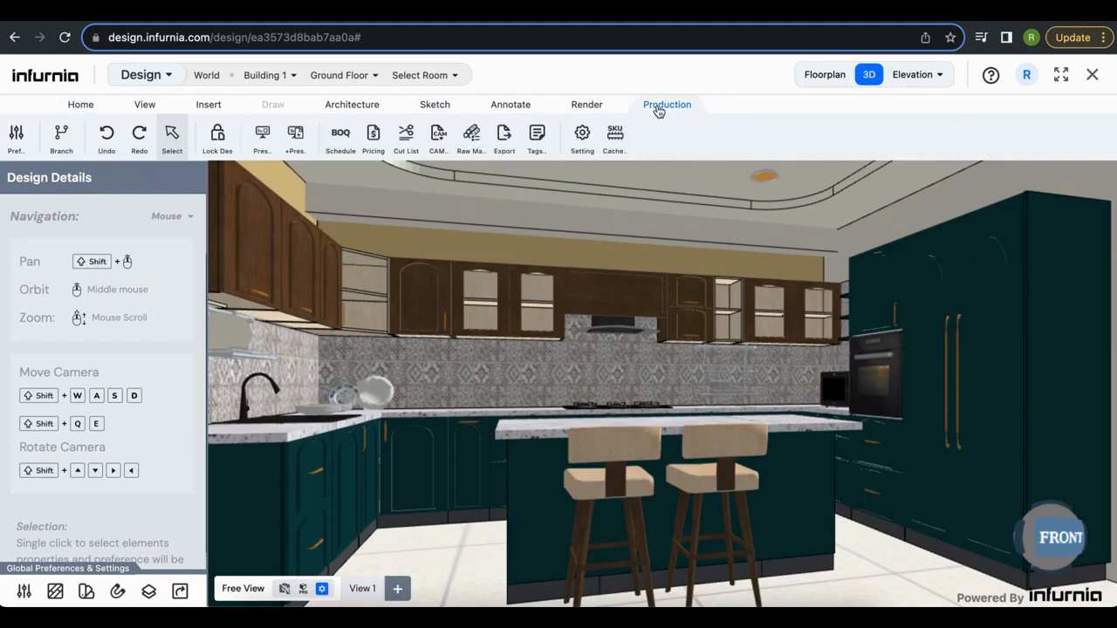
left_click(373, 140)
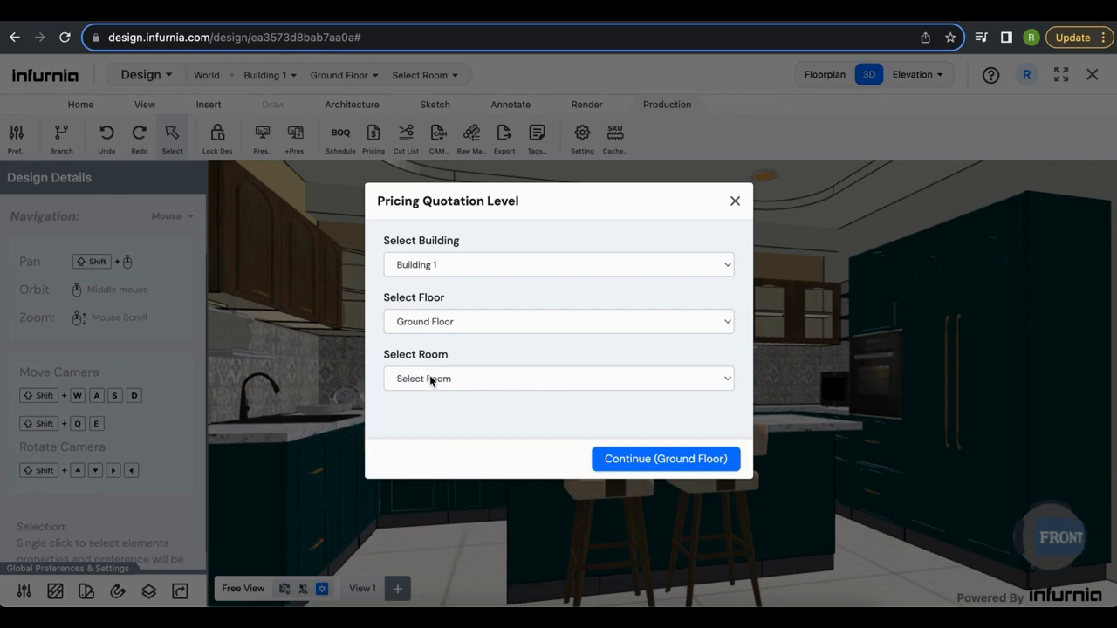
left_click(430, 380)
left_click(454, 430)
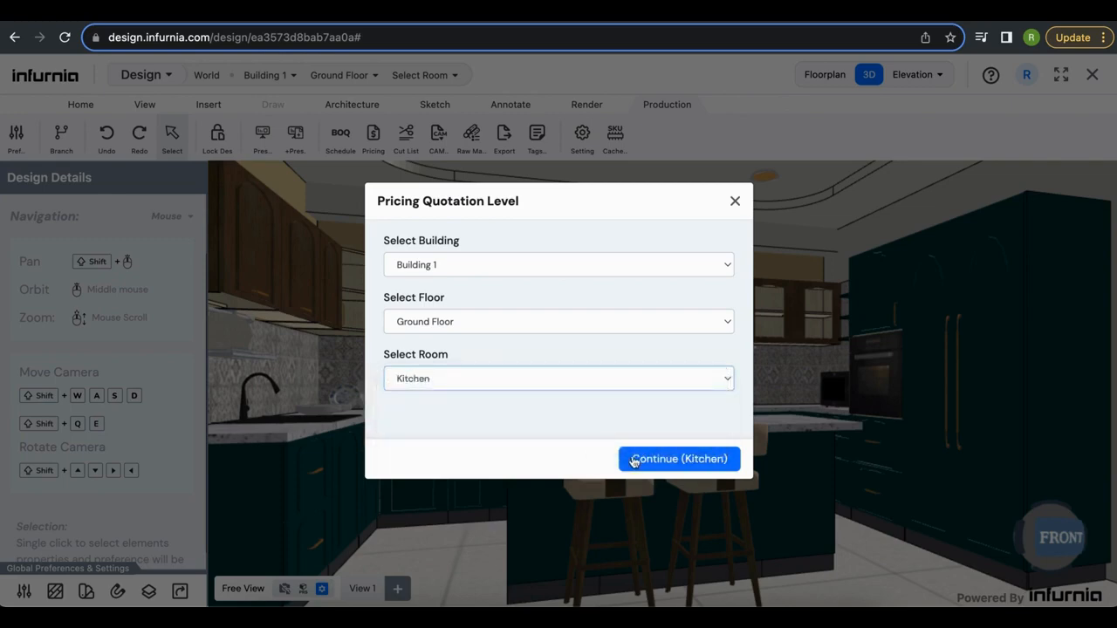
left_click(635, 460)
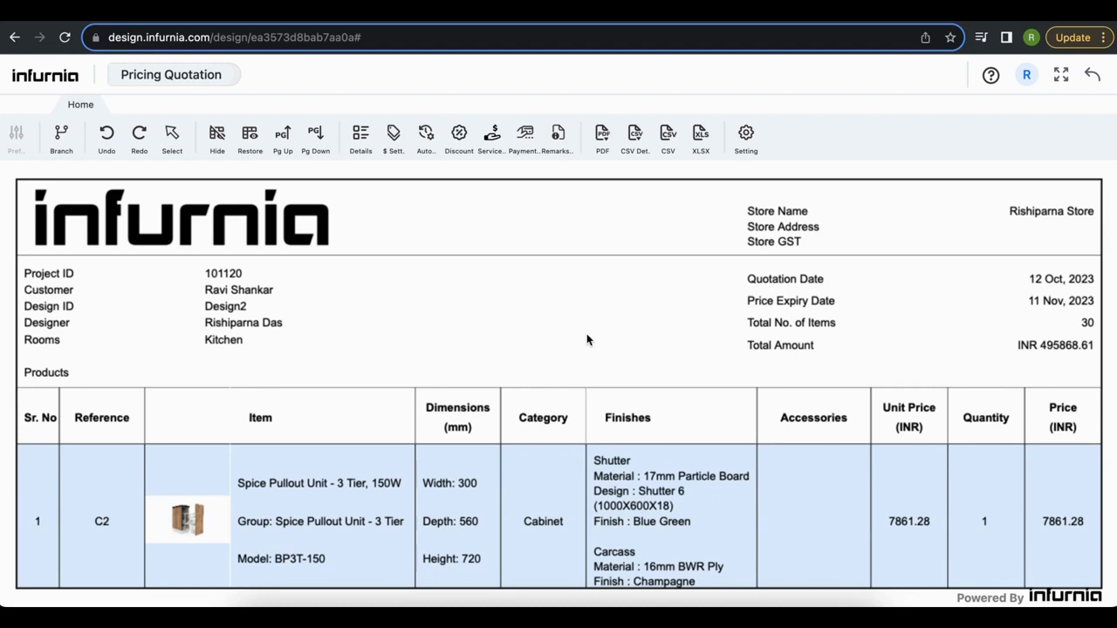
Review the quotation's header and product rows, and look at the discounts and other charges settings.
scroll(458, 516, "down", 3)
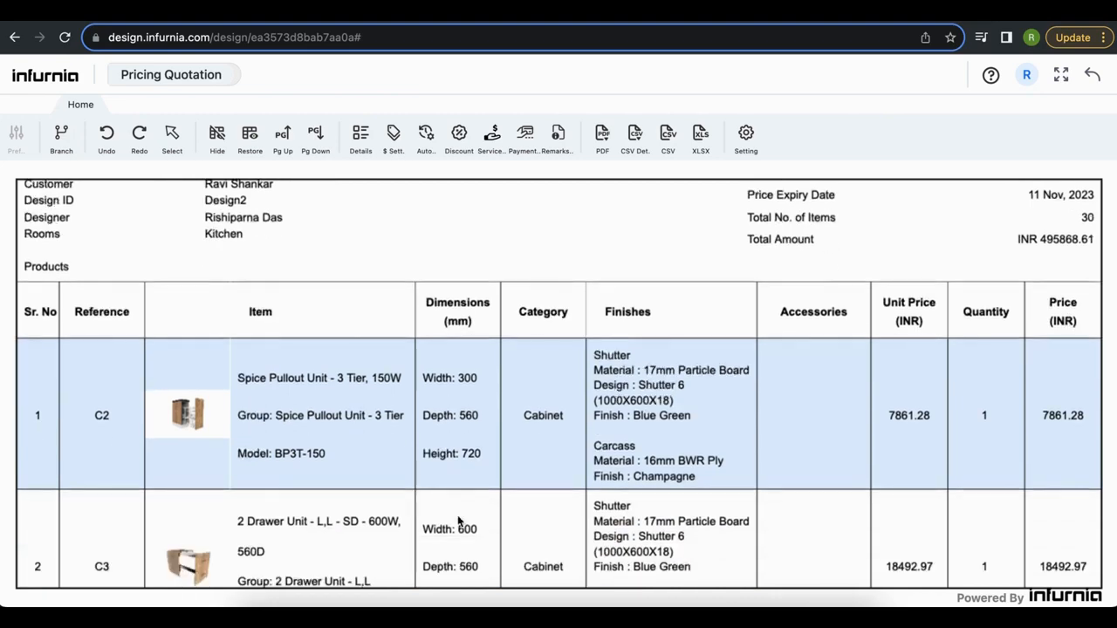
scroll(460, 520, "up", 1)
scroll(459, 518, "up", 2)
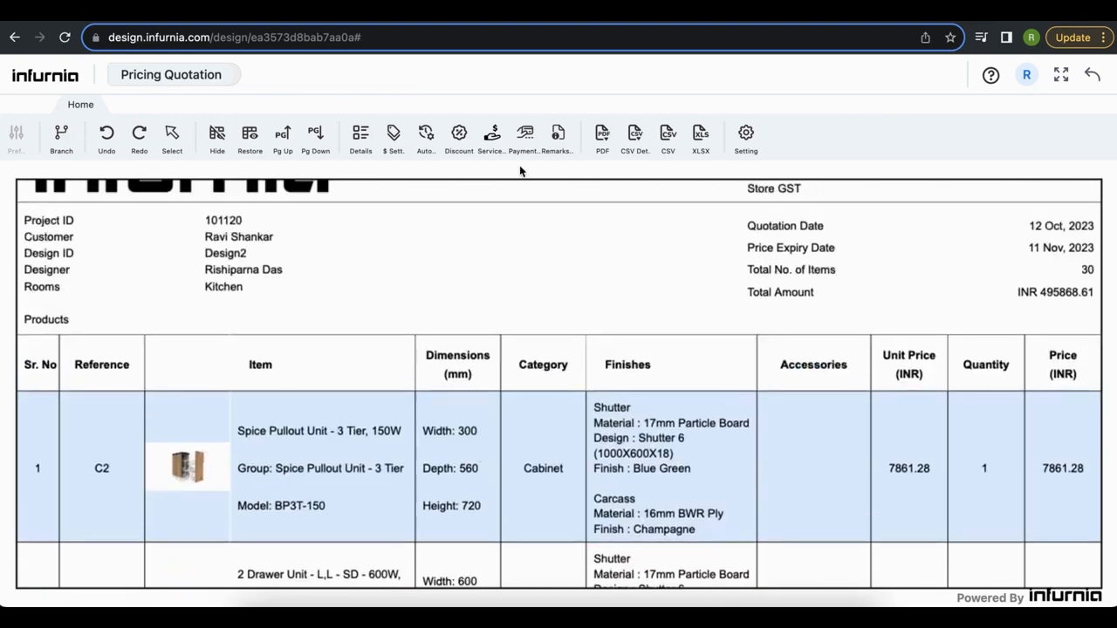
left_click(466, 157)
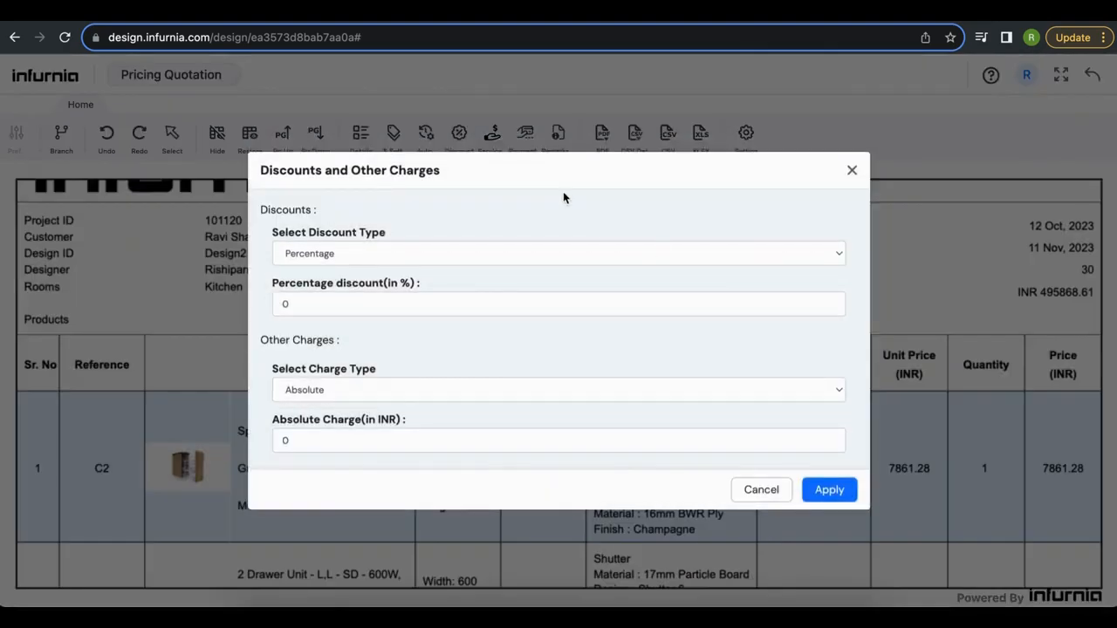
left_click(849, 174)
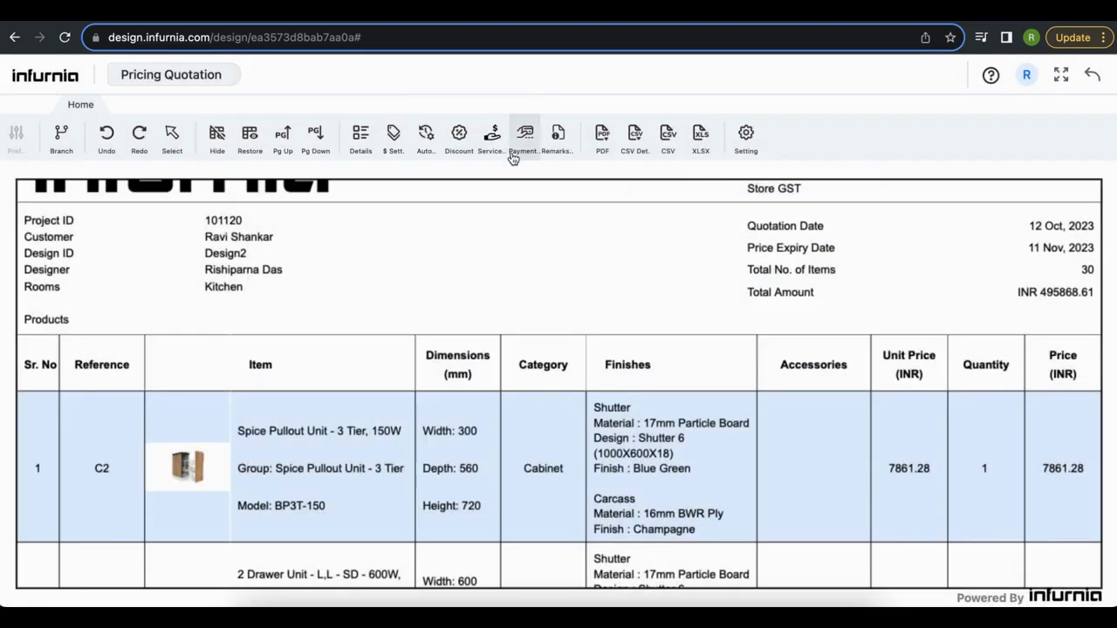
Add a service charge row for Electrical And Lighting services charged on a Per Unit Basis.
left_click(494, 146)
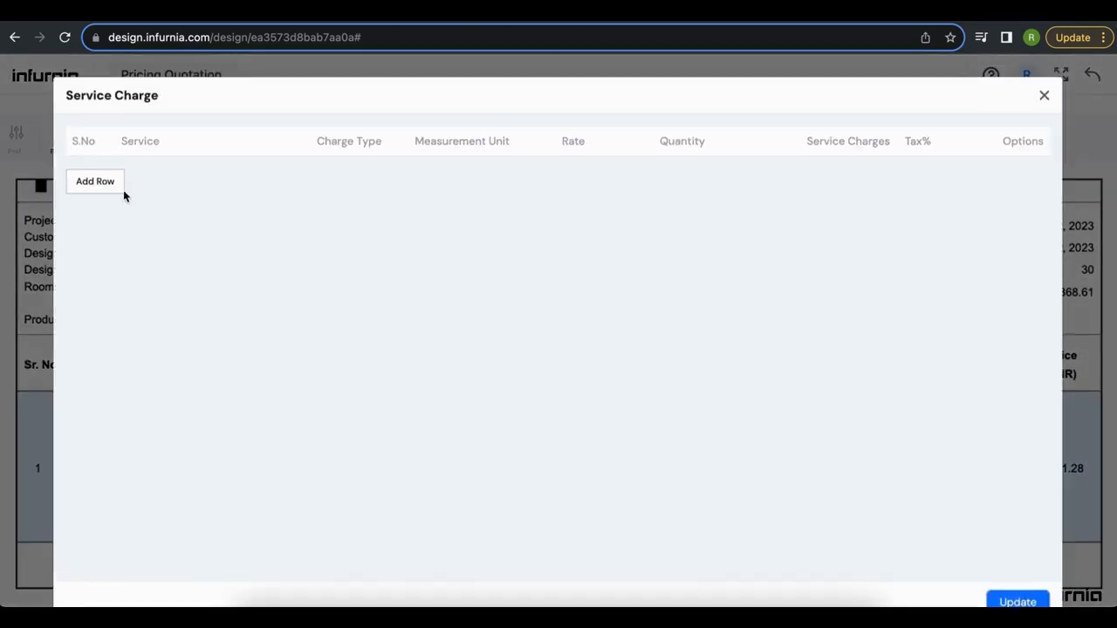
left_click(91, 182)
left_click(186, 185)
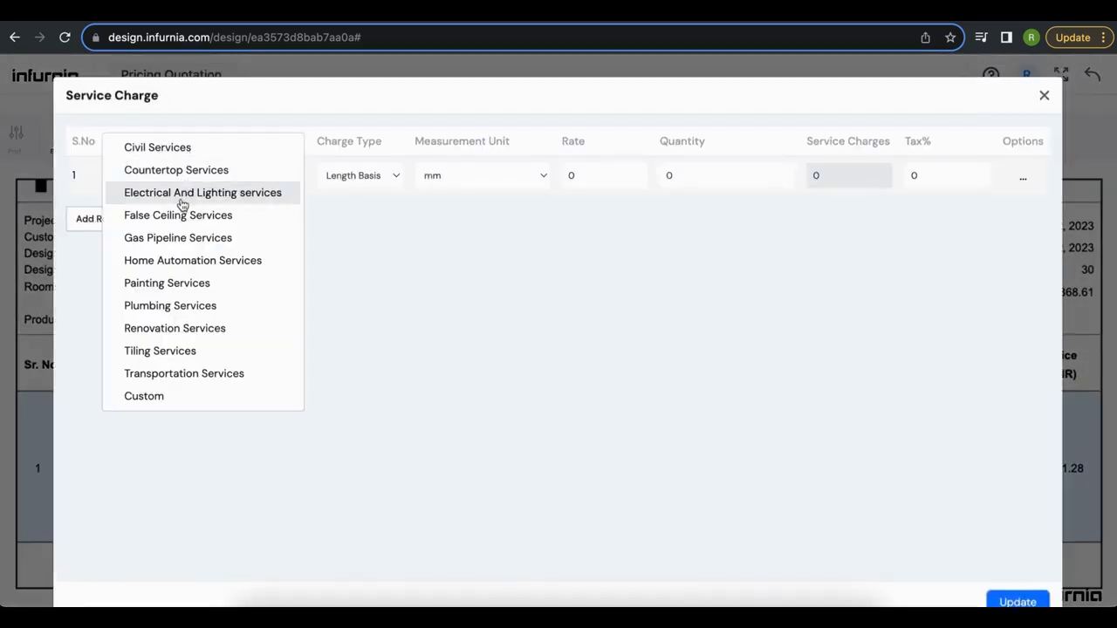
left_click(181, 195)
left_click(366, 179)
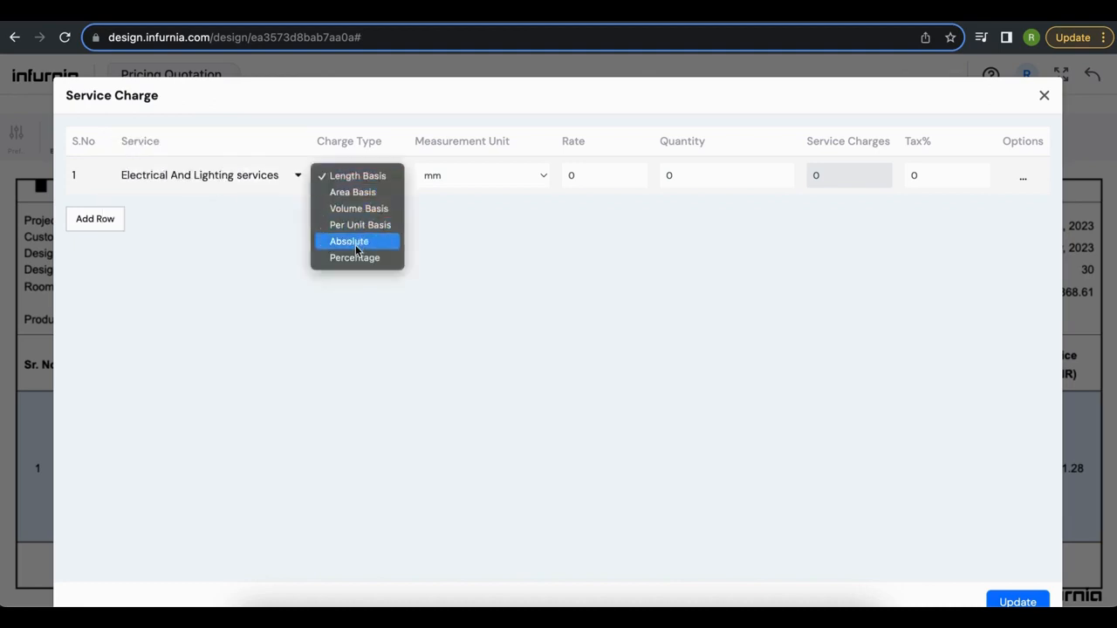
left_click(360, 224)
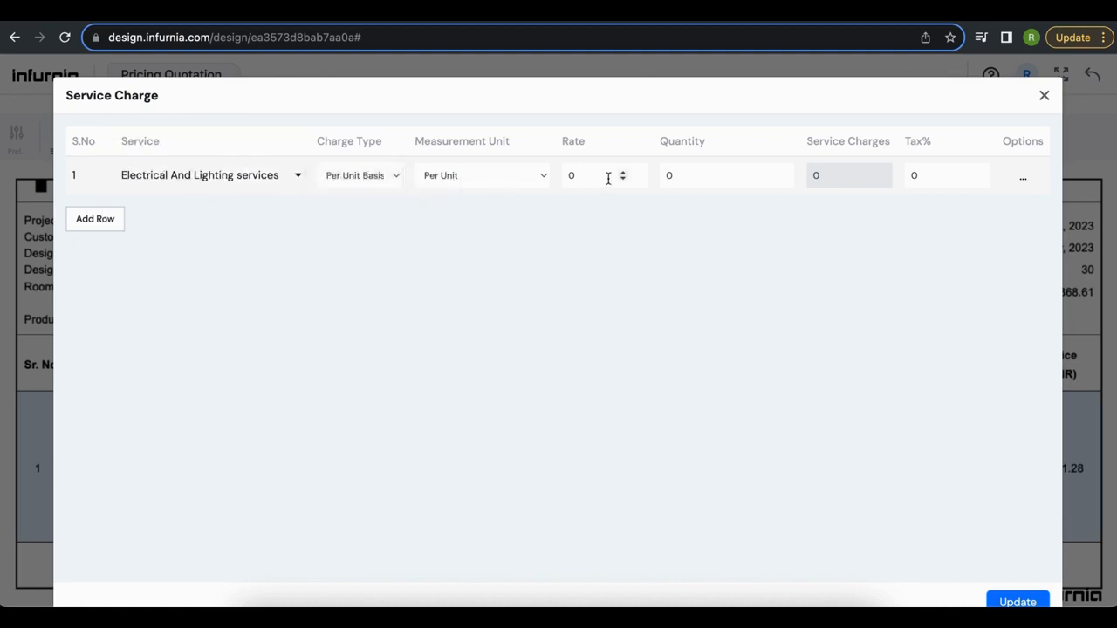
Fill in the service row's rate, a quantity of 3 and the tax, and update the quotation.
double_click(564, 177)
double_click(668, 173)
type("3")
double_click(907, 176)
left_click(1008, 602)
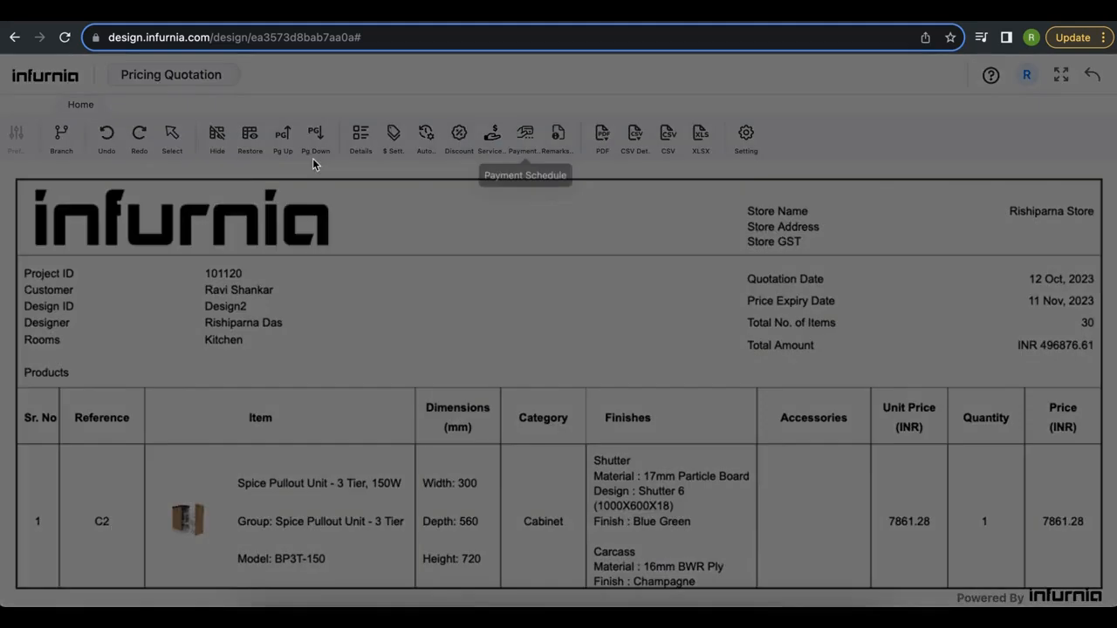
Check the quotation's remarks without adding any, and export the quotation as a PDF.
left_click(491, 135)
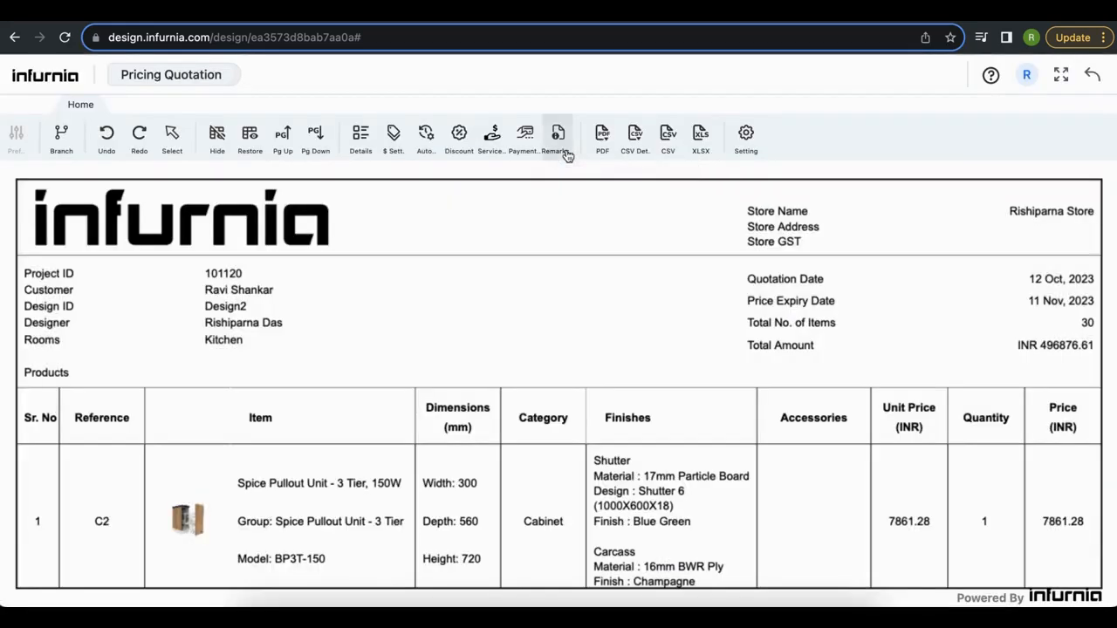
left_click(566, 151)
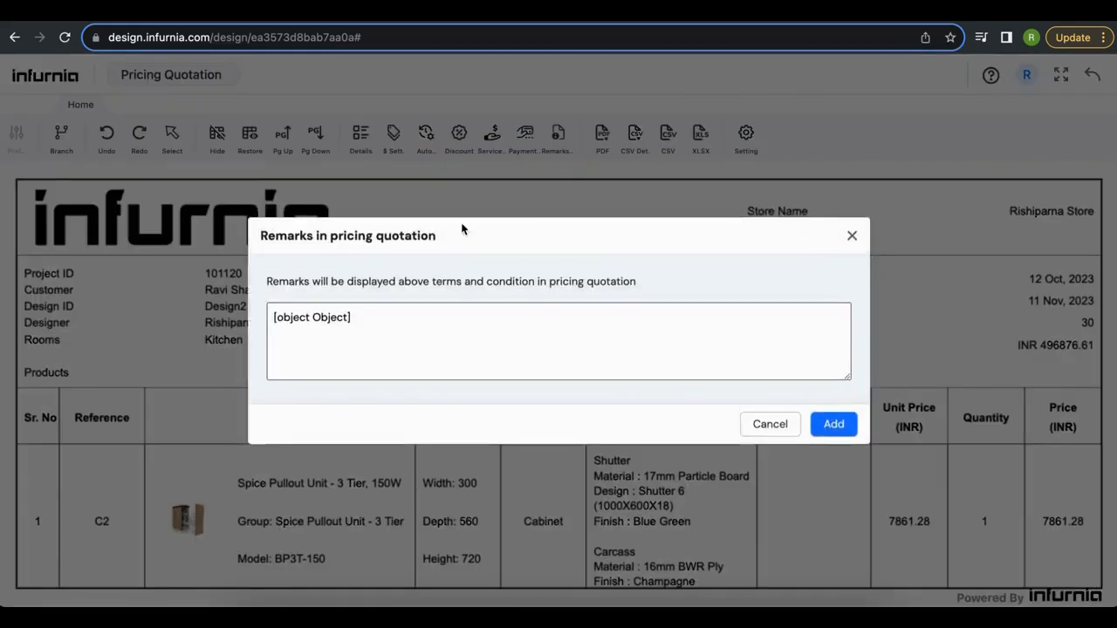
left_click(852, 235)
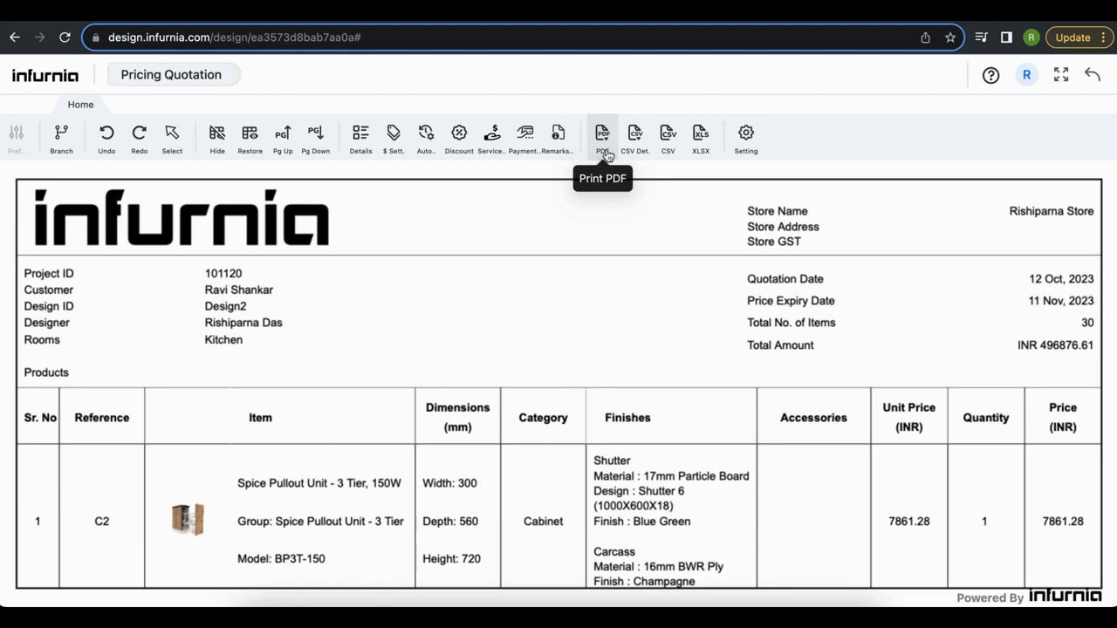
left_click(603, 140)
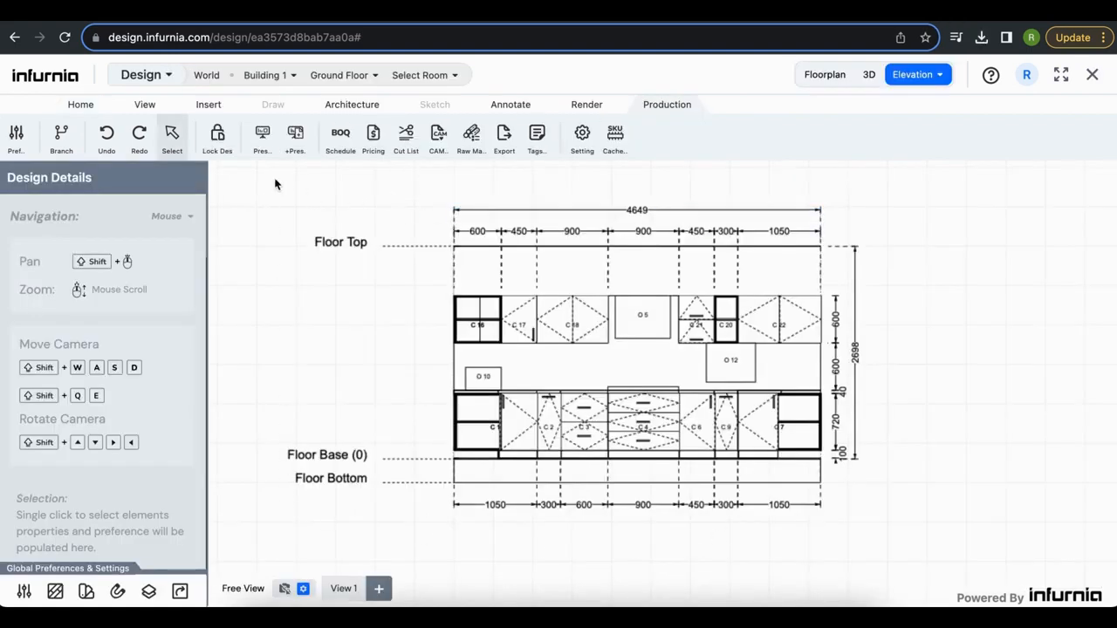
Create a presentation sheet from the catalogue's Template 2.
left_click(171, 79)
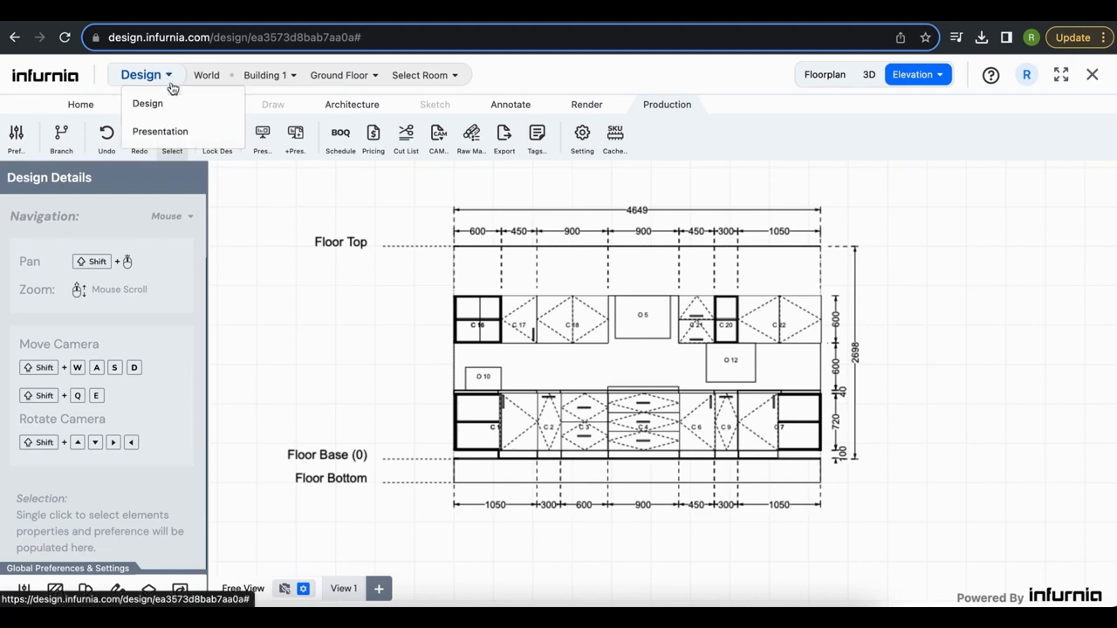
left_click(159, 130)
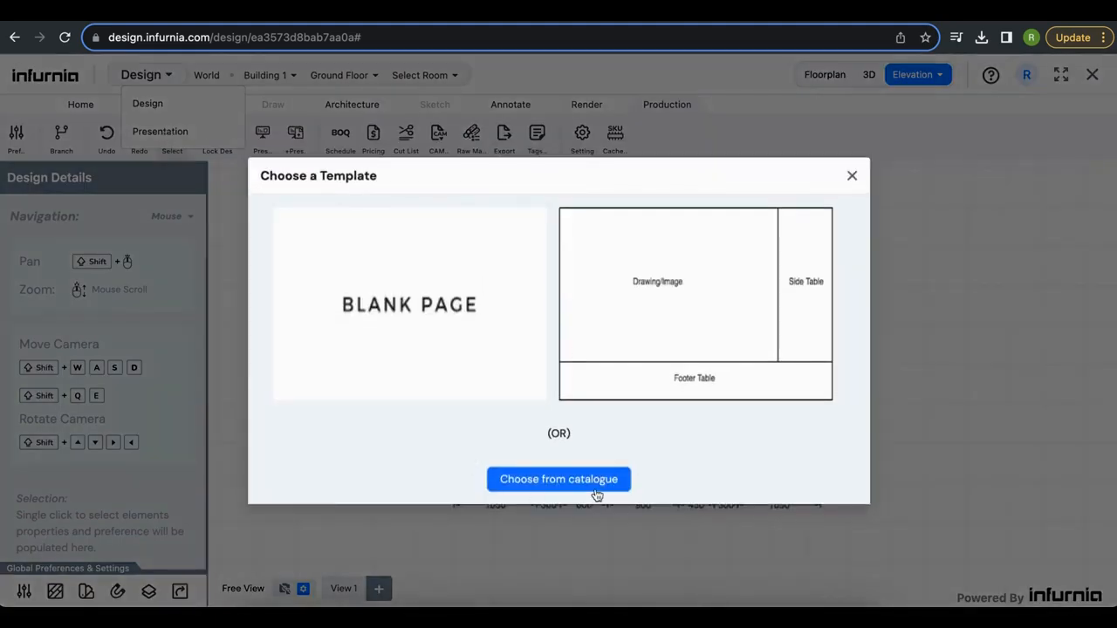
left_click(543, 479)
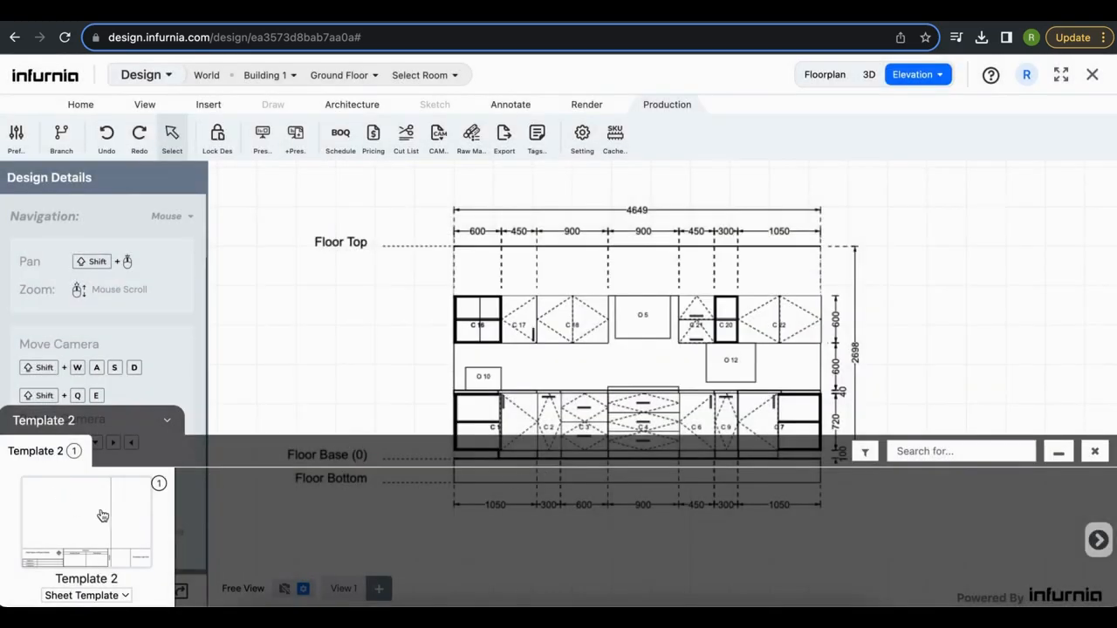
left_click(76, 520)
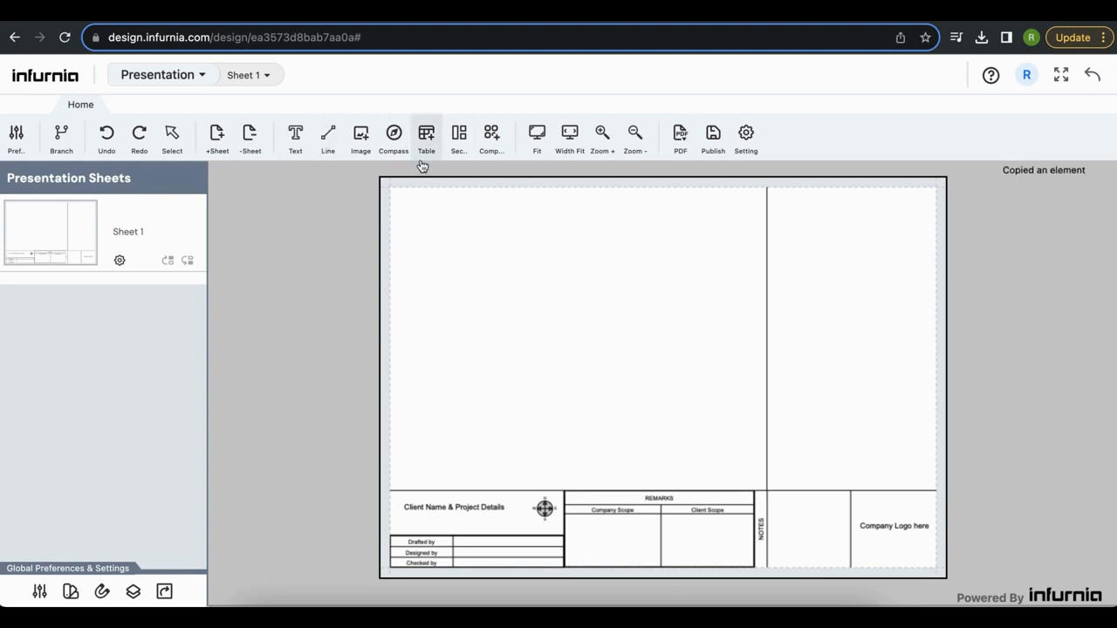
Place two kitchen renders on the sheet, without and with the island, scaled and stacked one above the other.
left_click(360, 140)
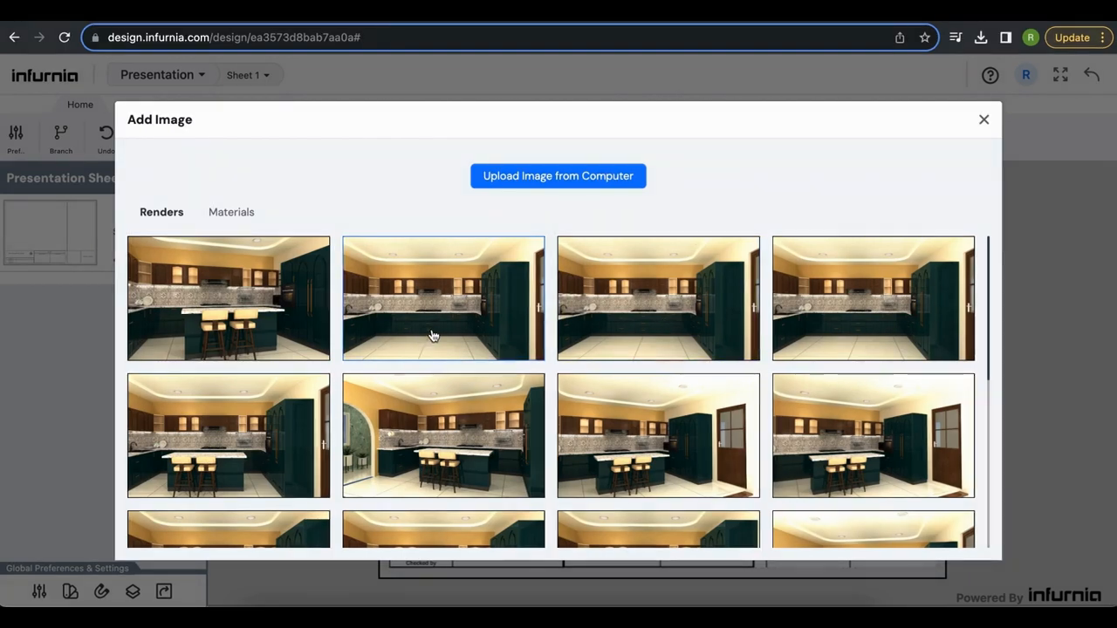
scroll(434, 336, "down", 2)
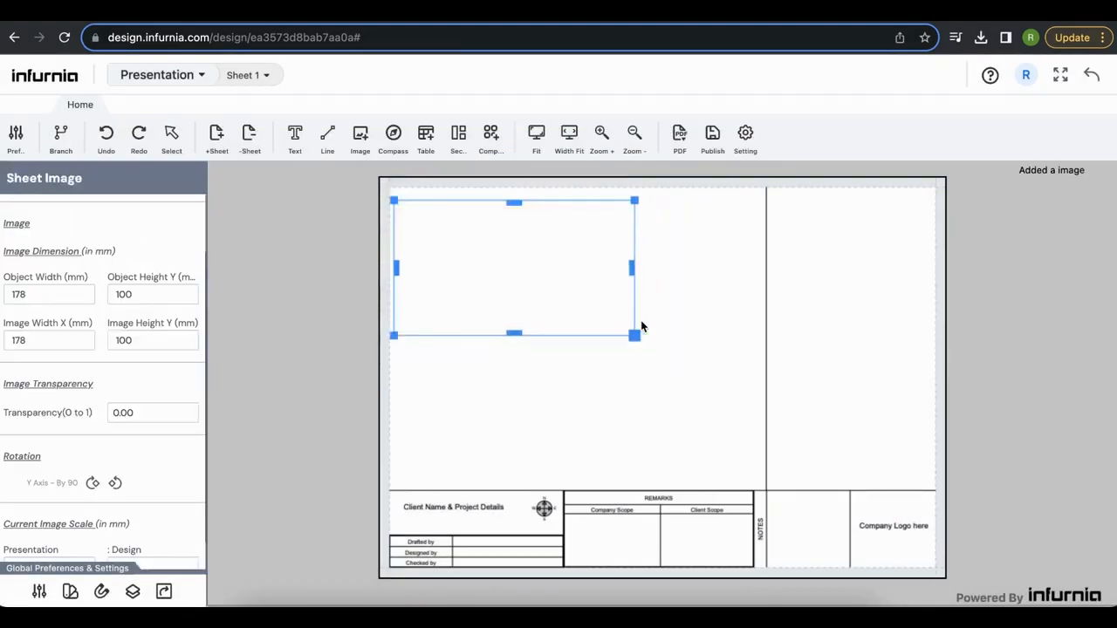
left_click_drag(638, 335, 634, 324)
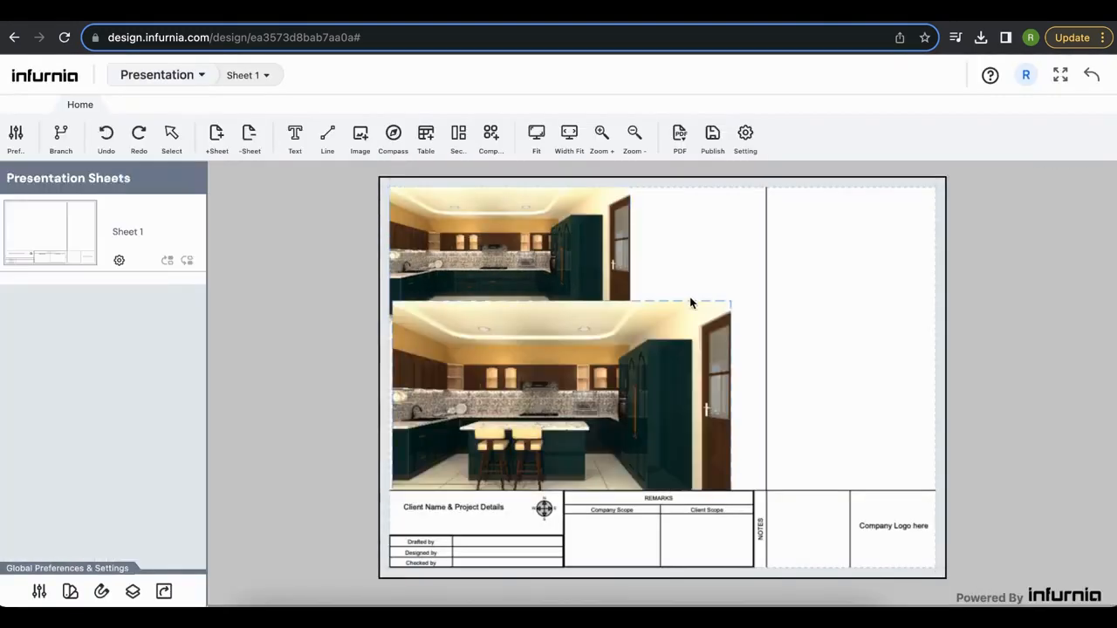
left_click(691, 303)
left_click_drag(730, 302, 649, 349)
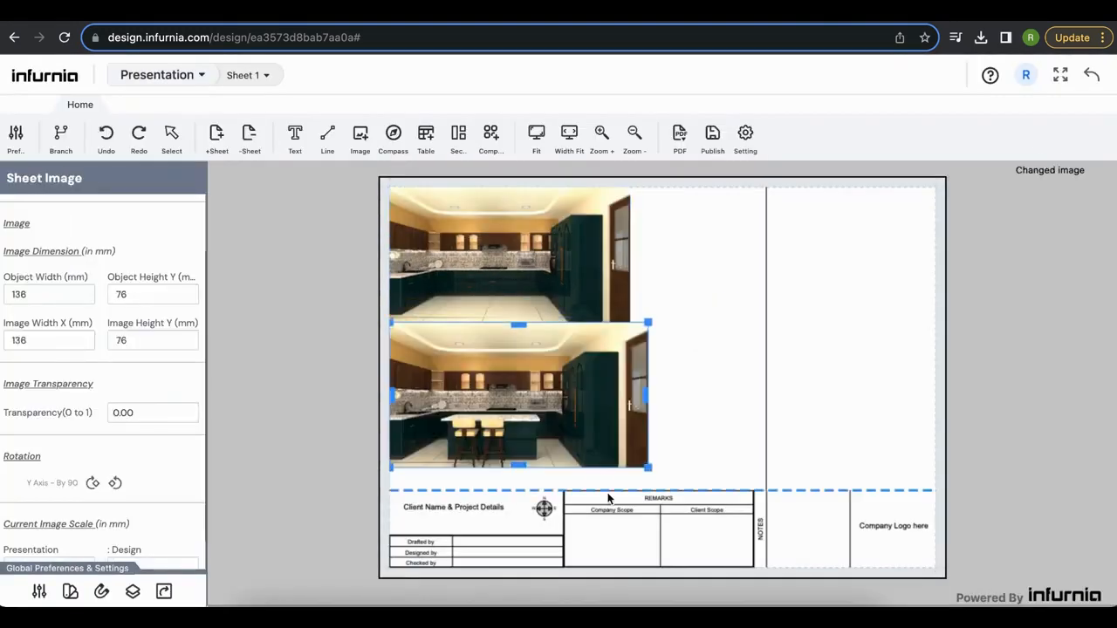
left_click_drag(648, 468, 629, 460)
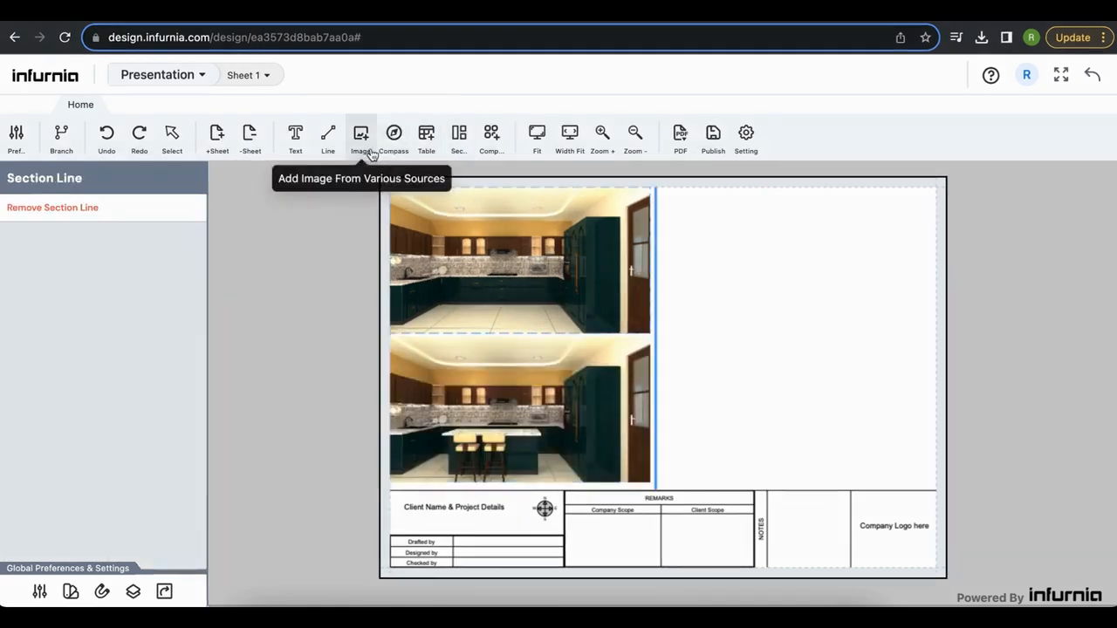
Insert the dark green material swatch beside the upper render, sized about 32 × 63 mm.
left_click(371, 150)
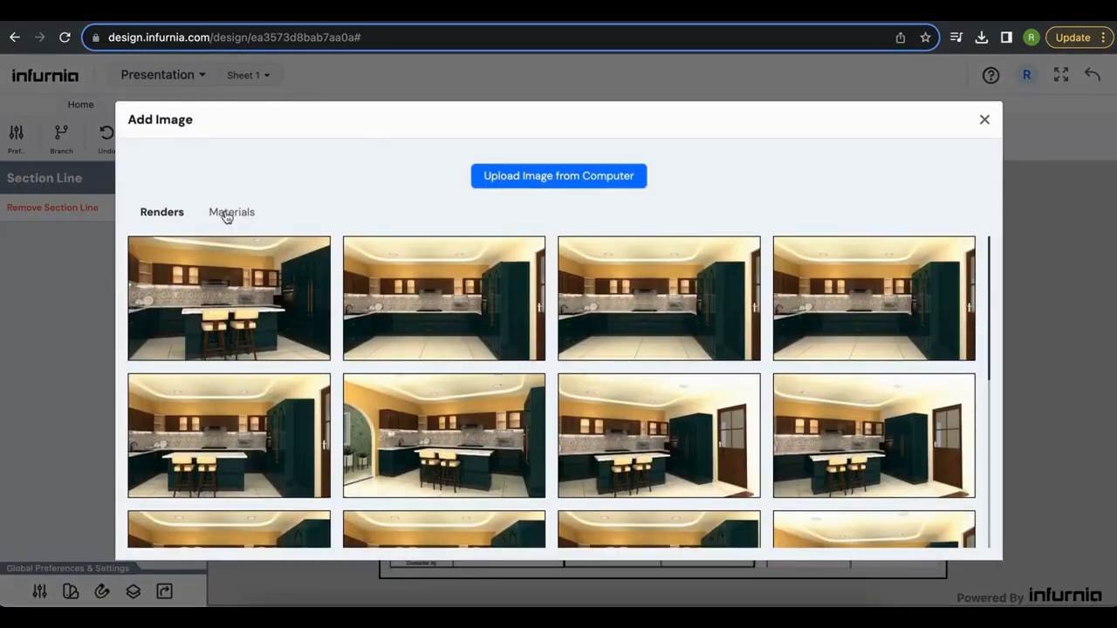
left_click(229, 212)
scroll(565, 409, "down", 1)
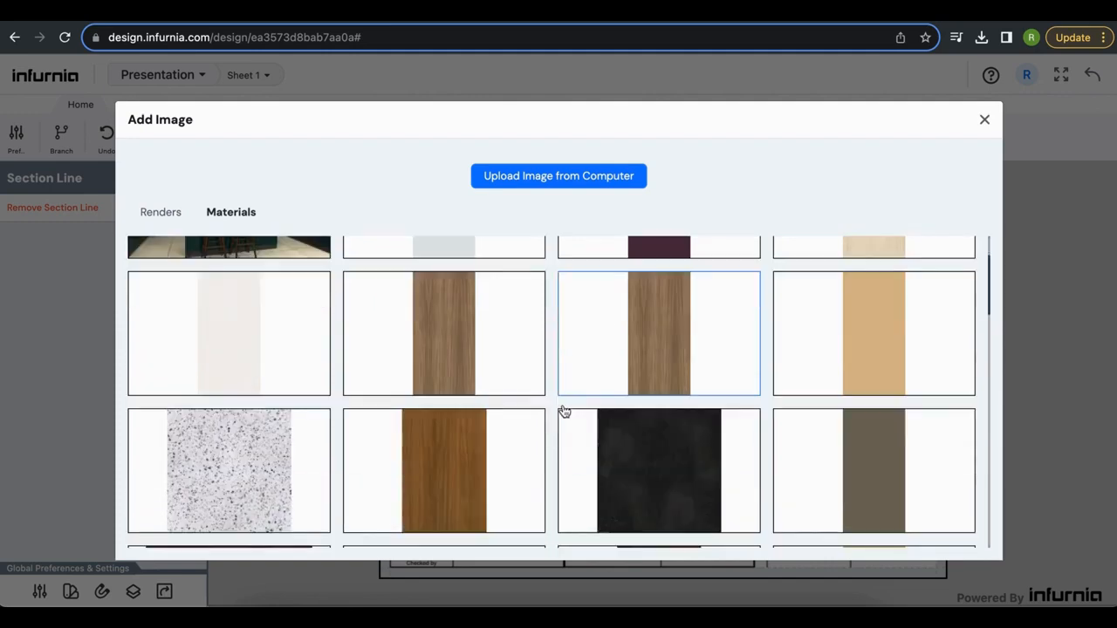
scroll(564, 411, "down", 10)
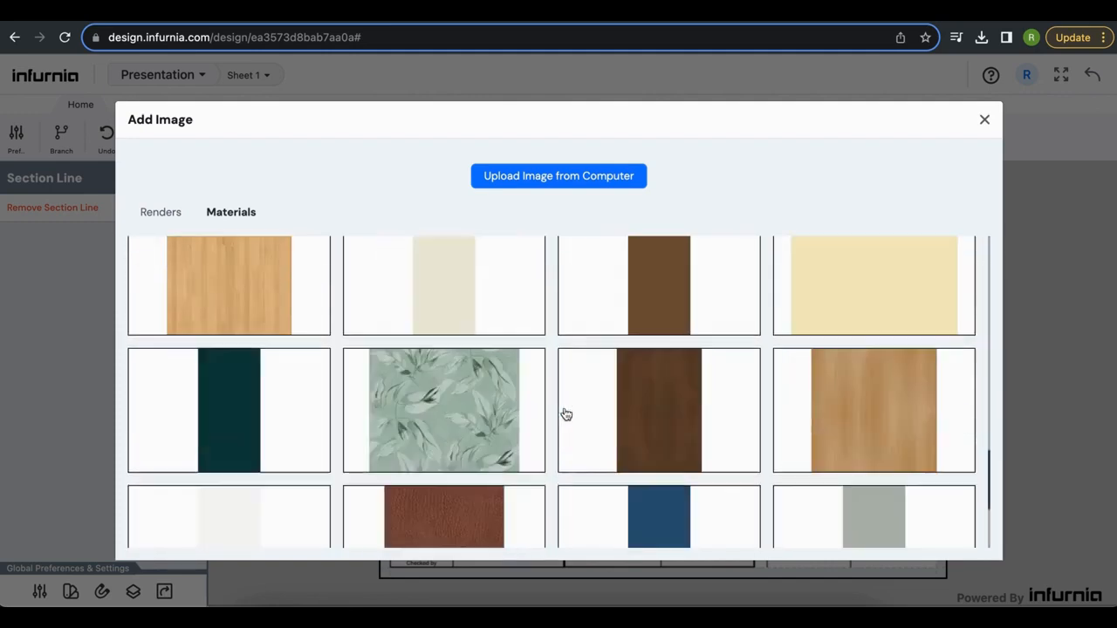
scroll(566, 413, "down", 3)
scroll(538, 324, "up", 2)
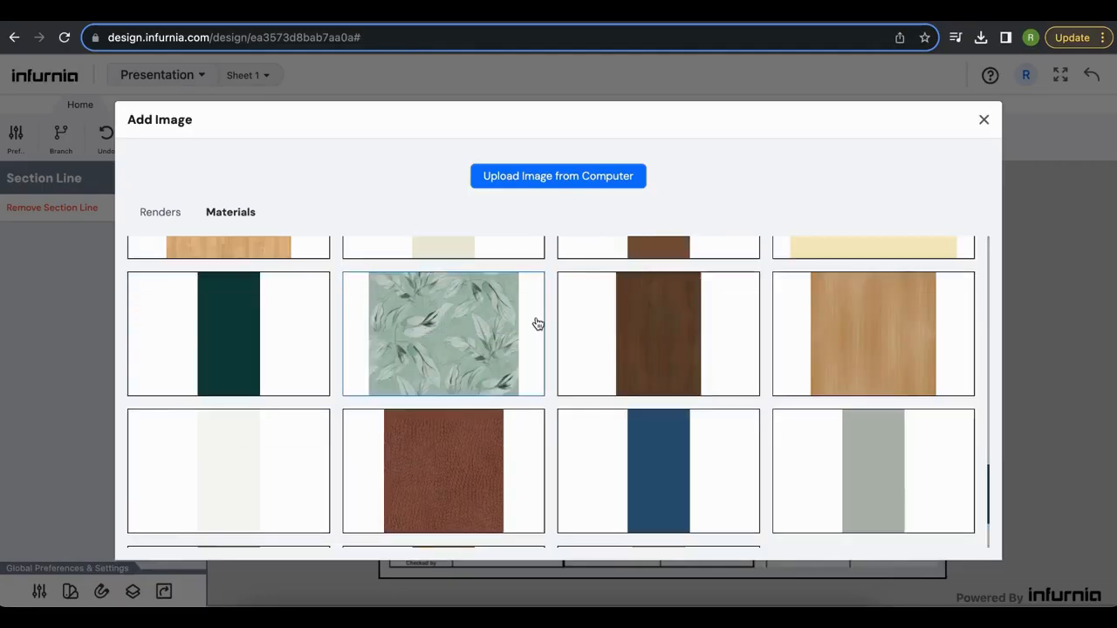
left_click(235, 367)
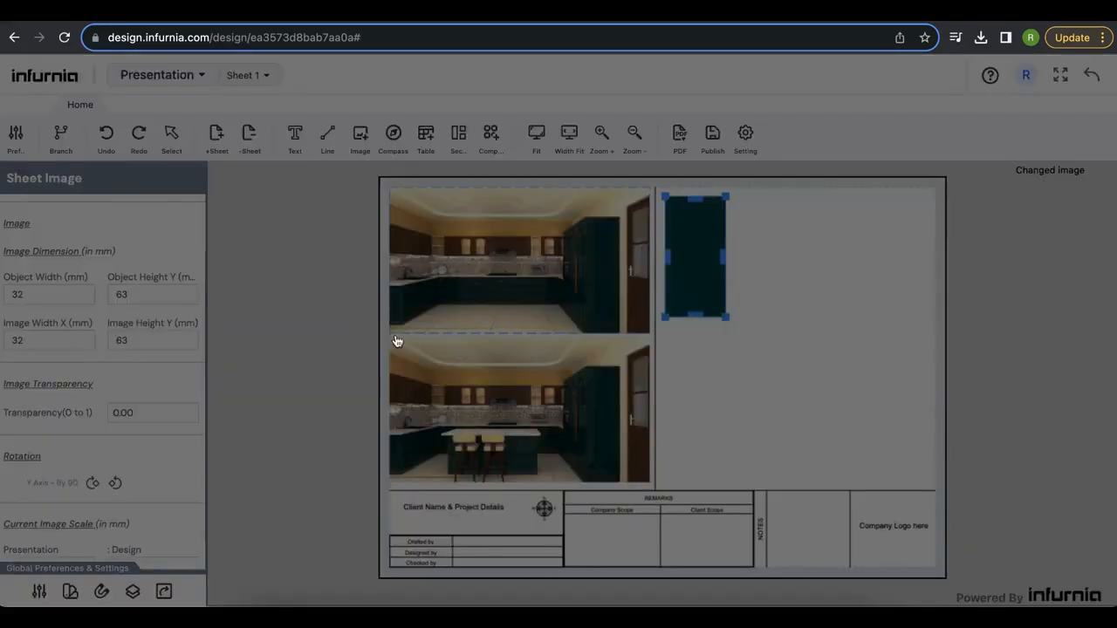
Insert the dark brown wood material swatch below the green one and scale it to about the same width.
left_click(252, 219)
scroll(419, 434, "down", 3)
left_click(481, 436)
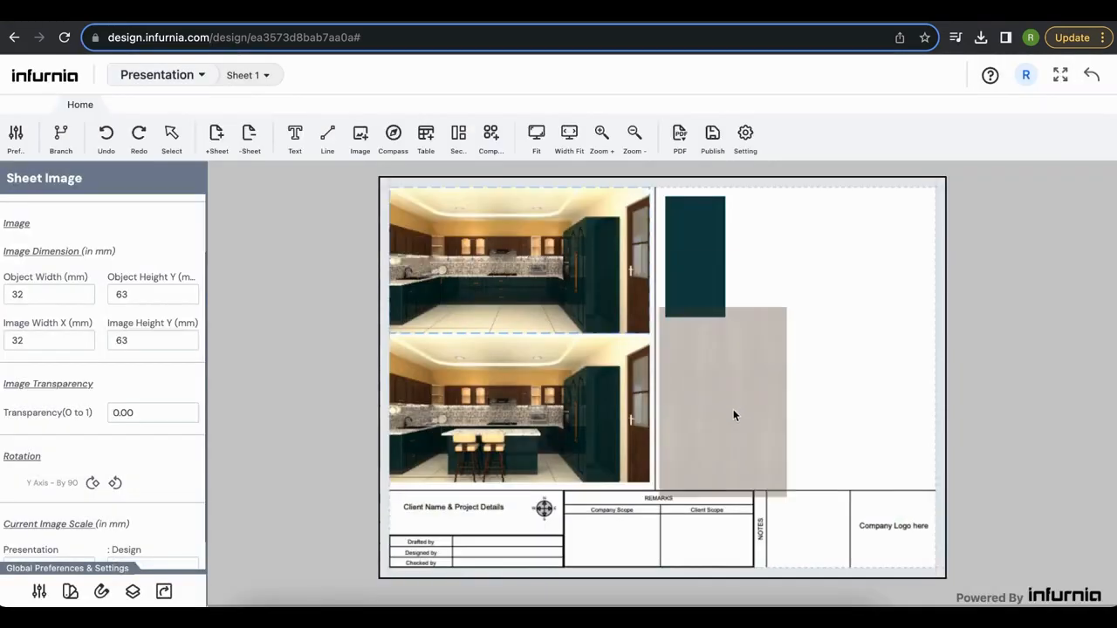
left_click(736, 418)
left_click(782, 478)
left_click_drag(791, 321, 717, 348)
left_click_drag(734, 423, 728, 415)
Shorten the green swatch from its lower edge and move the wood swatch up directly beneath it.
left_click(696, 313)
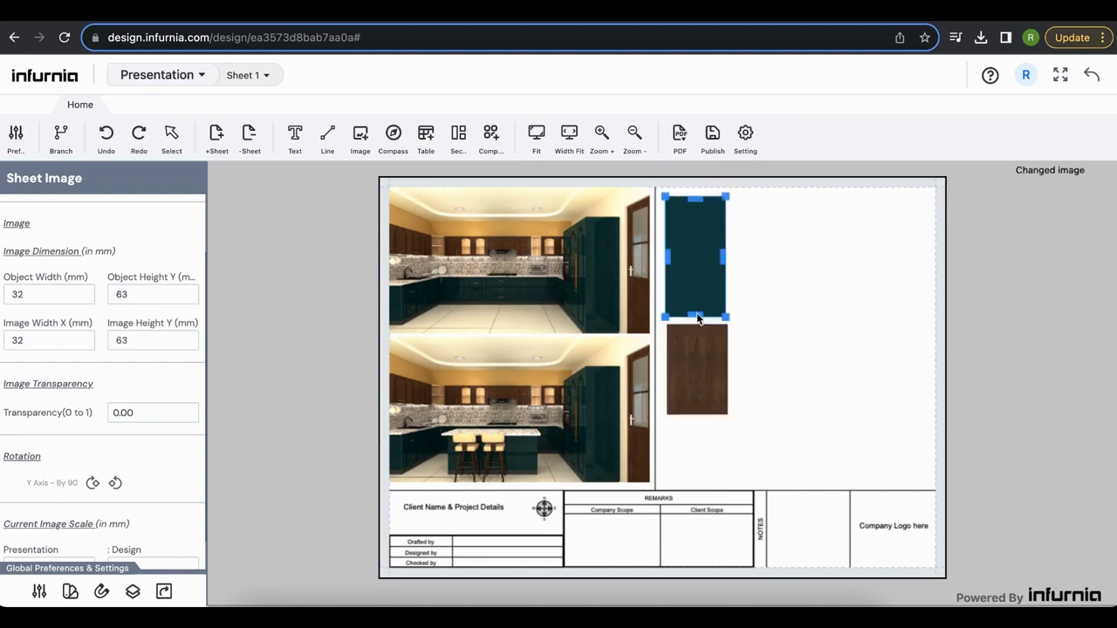
left_click_drag(696, 313, 697, 284)
left_click_drag(696, 367, 696, 332)
Add the text label "Base and Tall Unit" beside the green swatch.
left_click(295, 136)
left_click(795, 212)
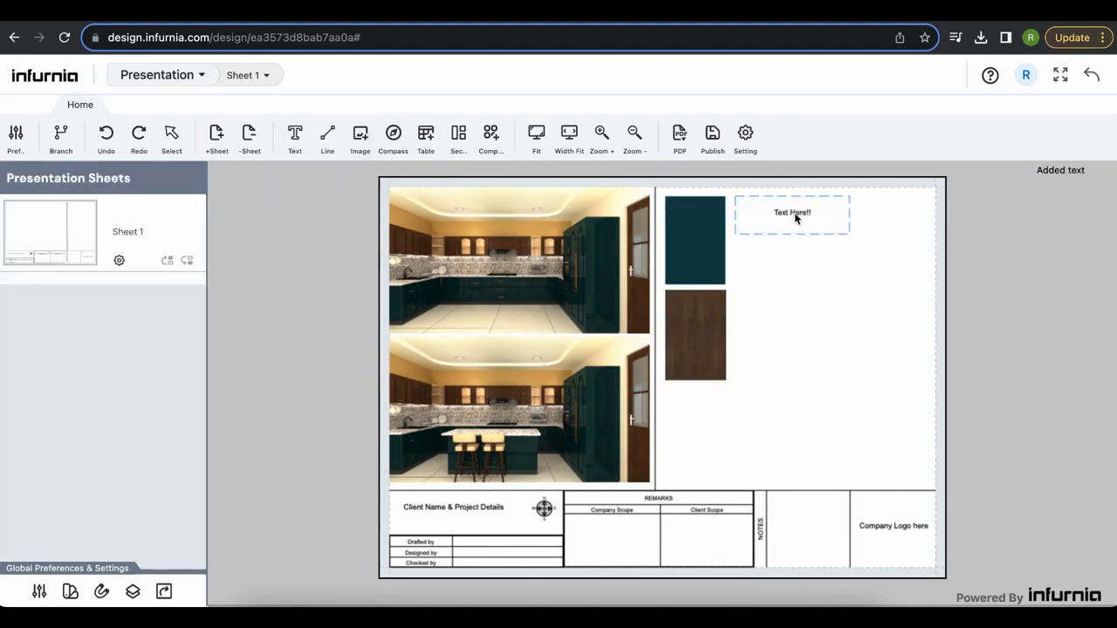
double_click(794, 212)
type("Base and Tall Unit")
key("Return")
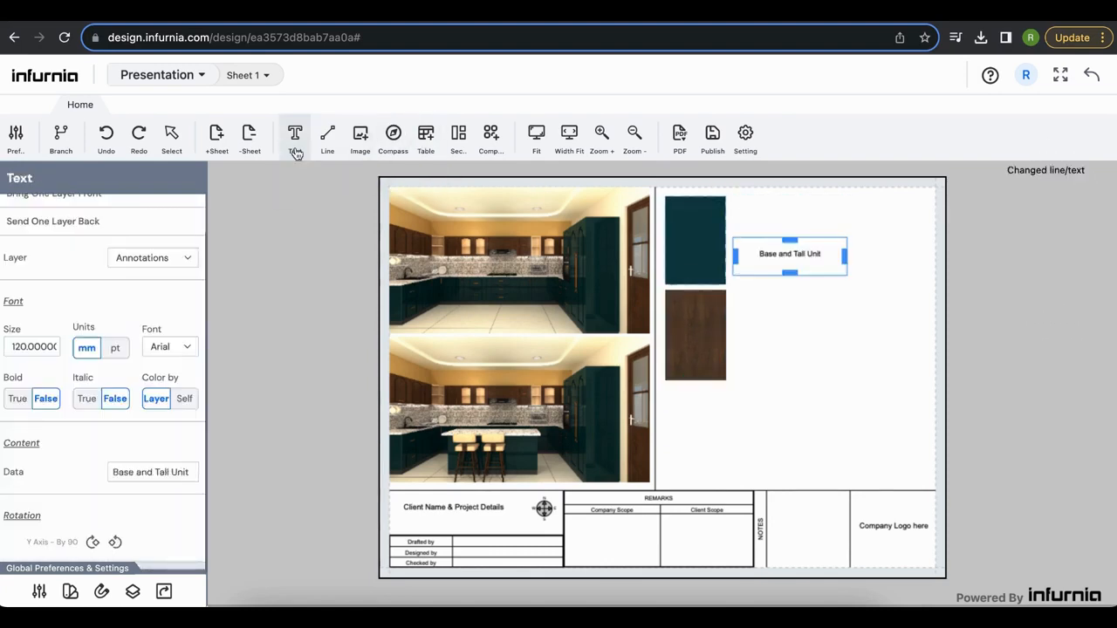
Add the text label "Wall units" beside the wood swatch and move the "Base and Tall Unit" label slightly up.
left_click(295, 144)
left_click(799, 332)
double_click(798, 332)
type("Wall units")
key("Return")
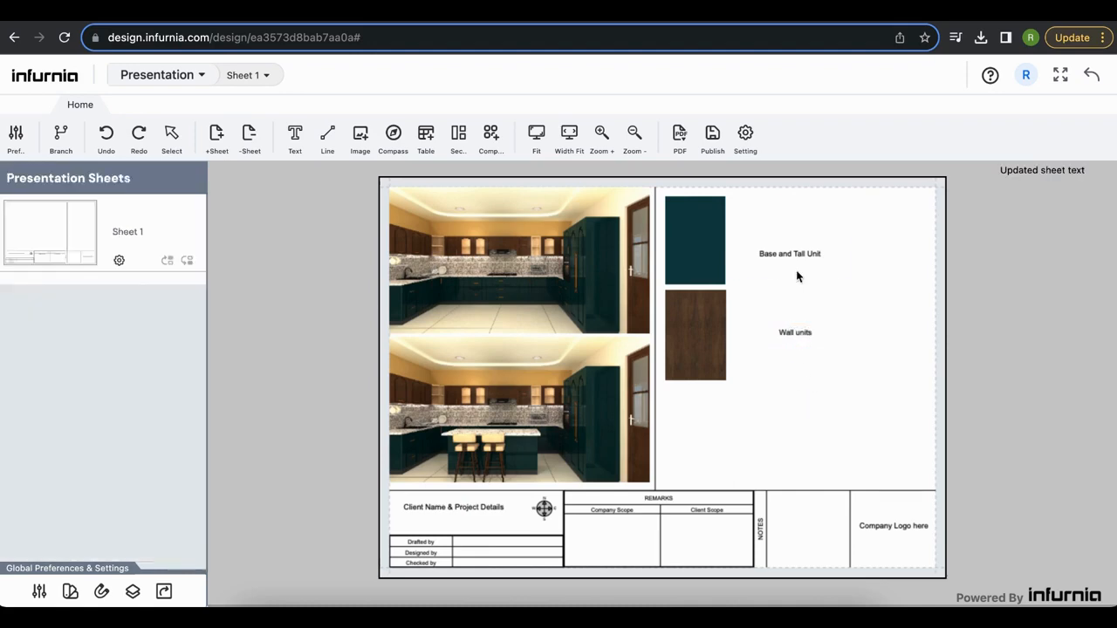
left_click_drag(797, 277, 802, 259)
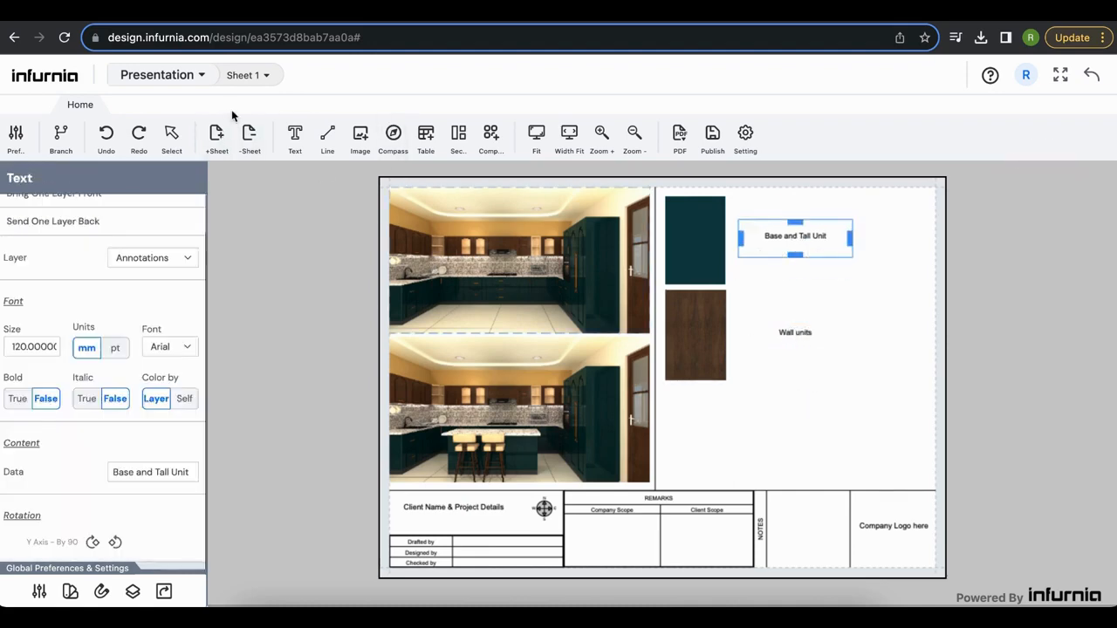
Add a second presentation sheet using Template 2 from the catalogue.
left_click(218, 138)
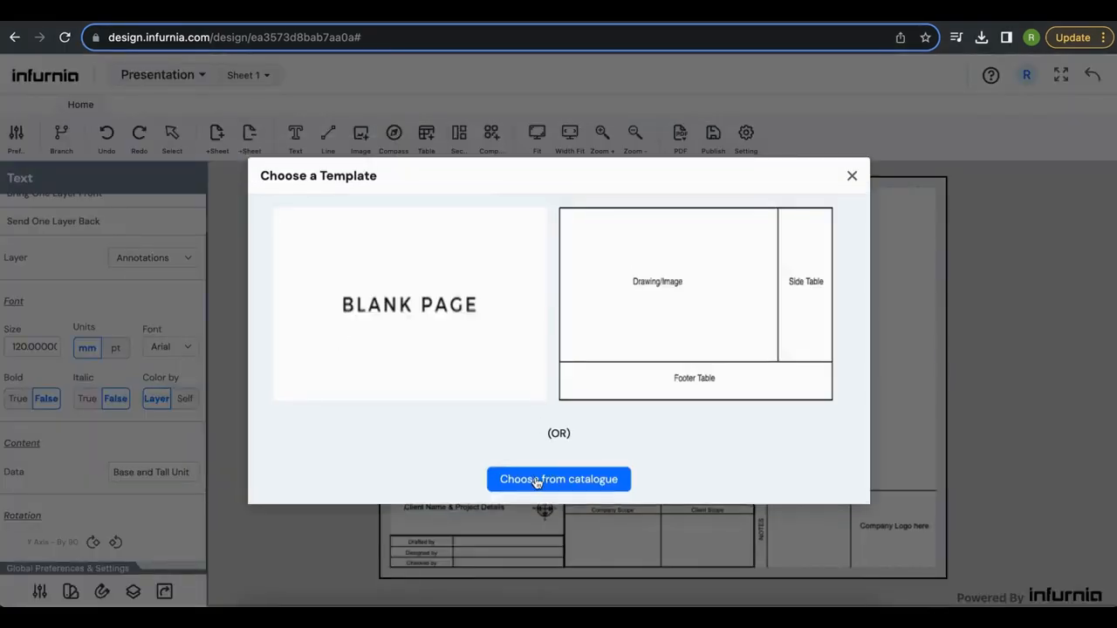
left_click(539, 482)
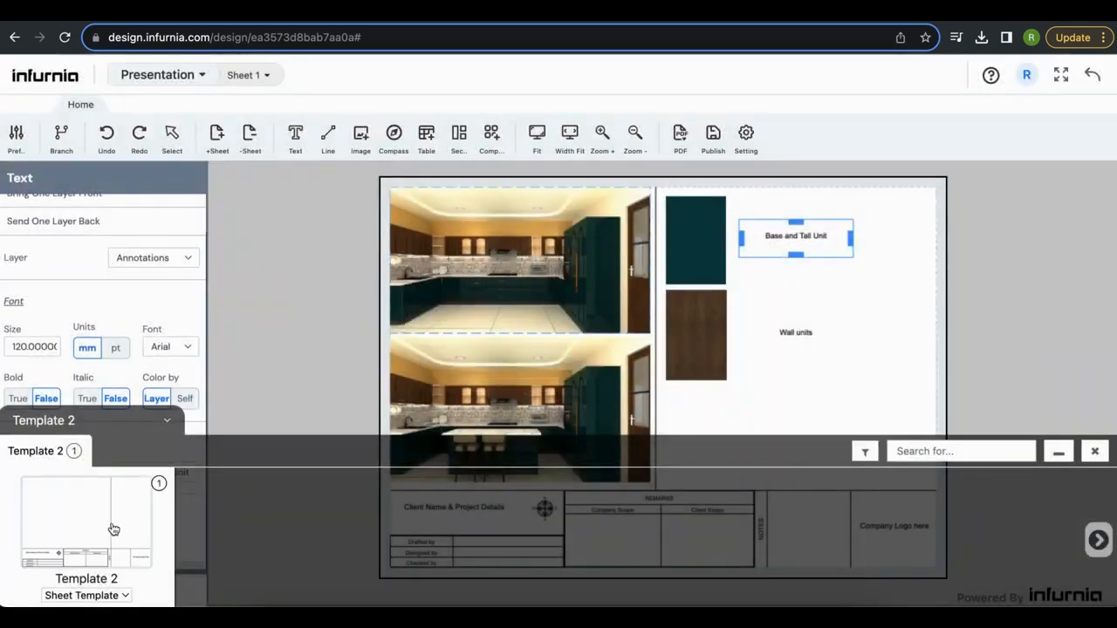
left_click(121, 527)
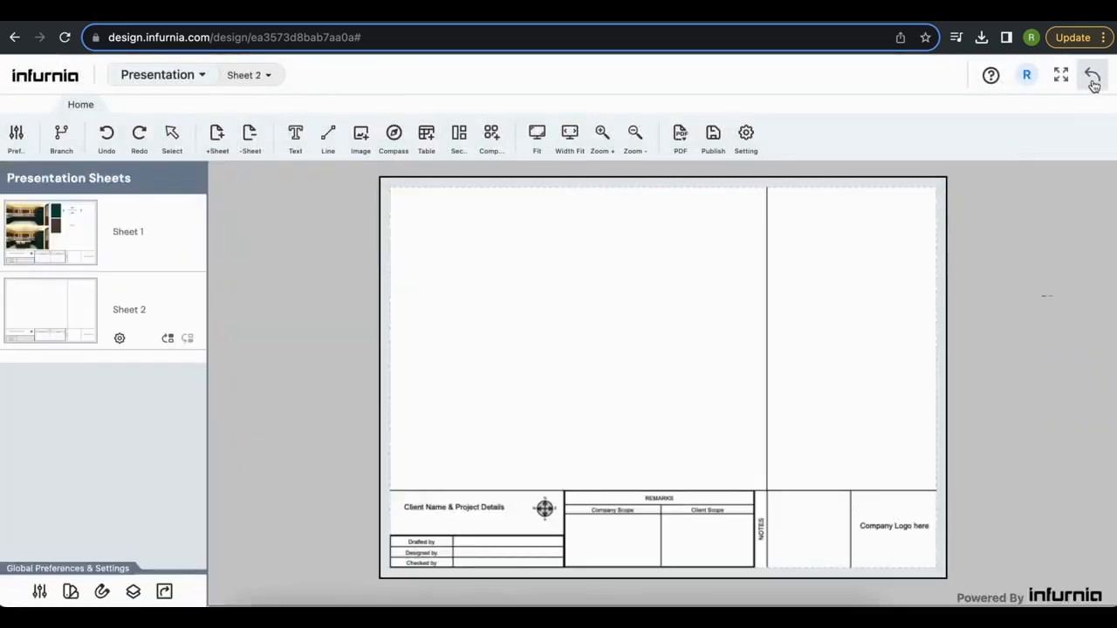
Switch from the presentation to the design and bring the kitchen's Elevation 1 (Wall) drawing into view.
left_click(158, 76)
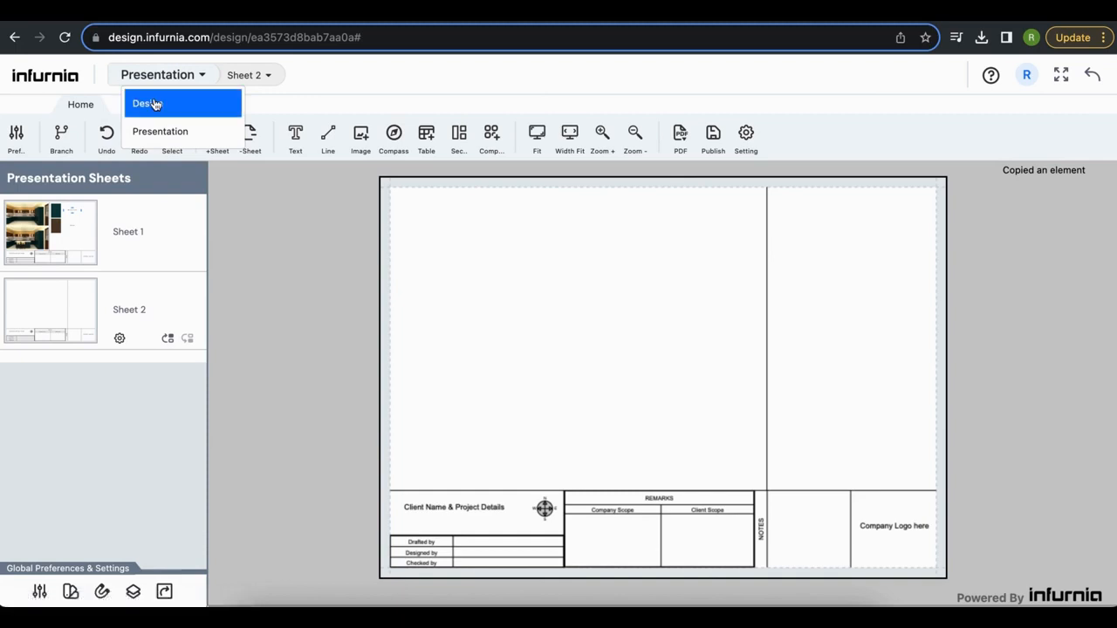
left_click(153, 103)
left_click(936, 76)
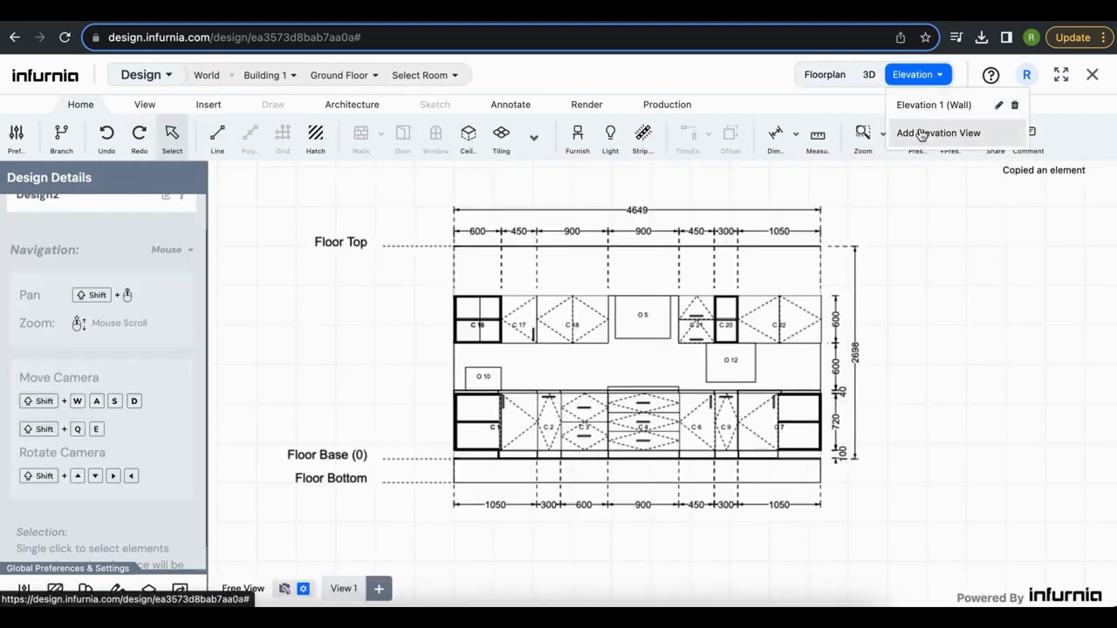
scroll(623, 320, "up", 3)
scroll(623, 320, "down", 3)
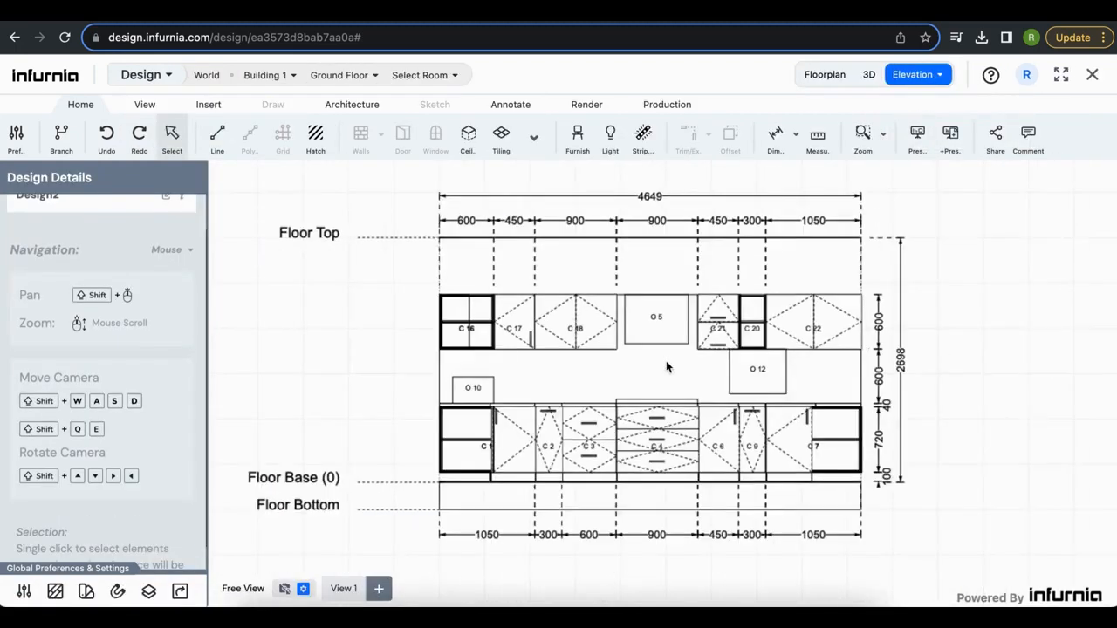
Add the wall elevation view to Sheet 2 of the presentation and return to the presentation.
left_click(664, 105)
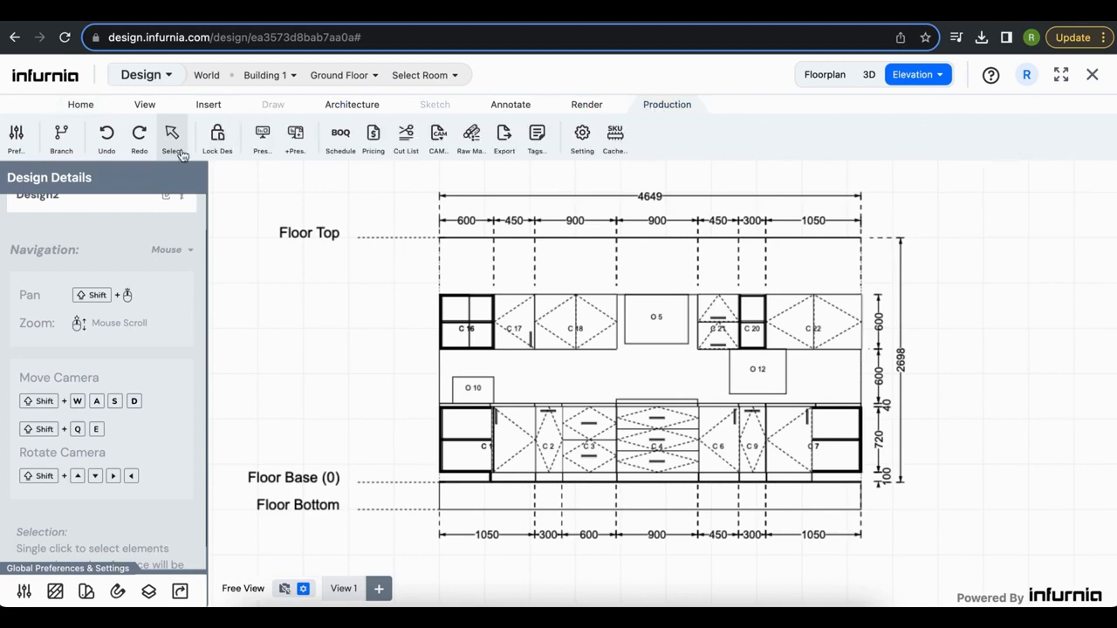
left_click(294, 151)
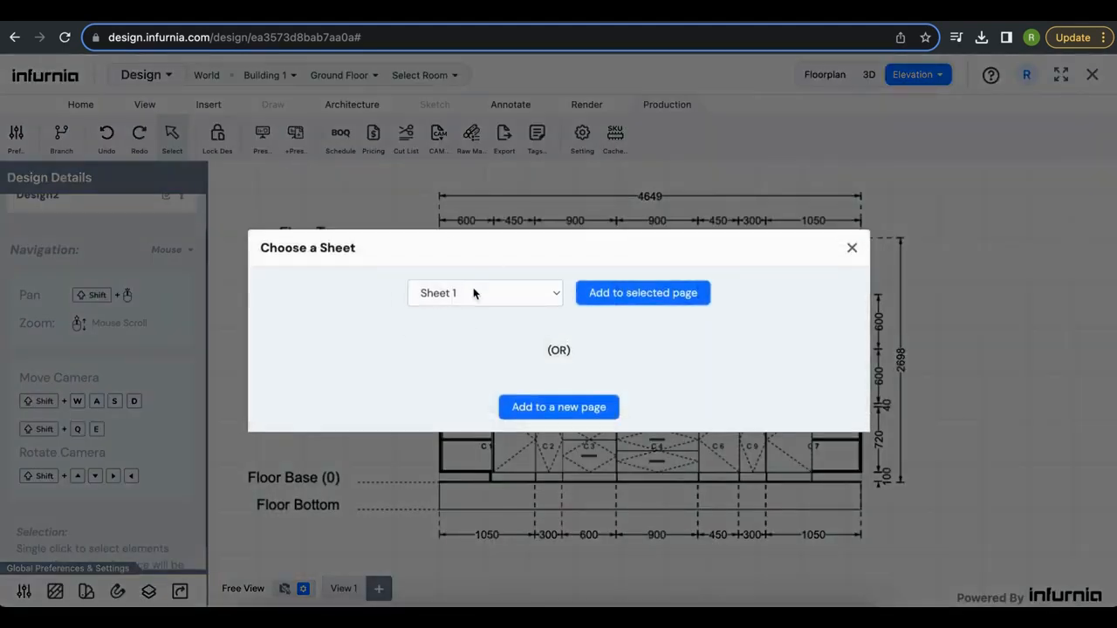
left_click(474, 293)
left_click(456, 316)
left_click(630, 297)
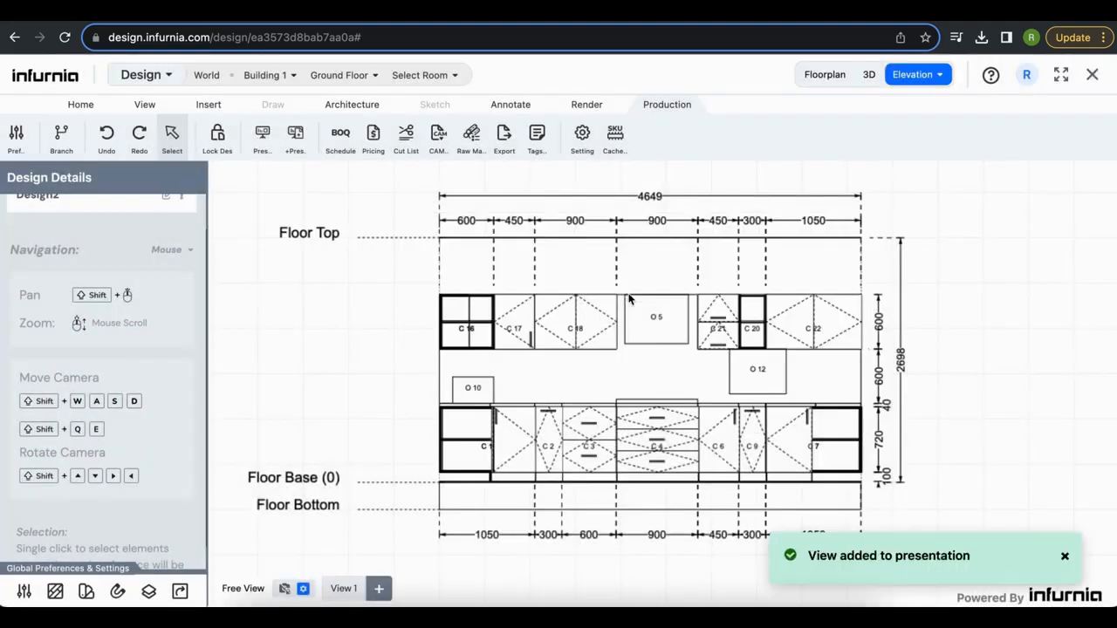
left_click(171, 77)
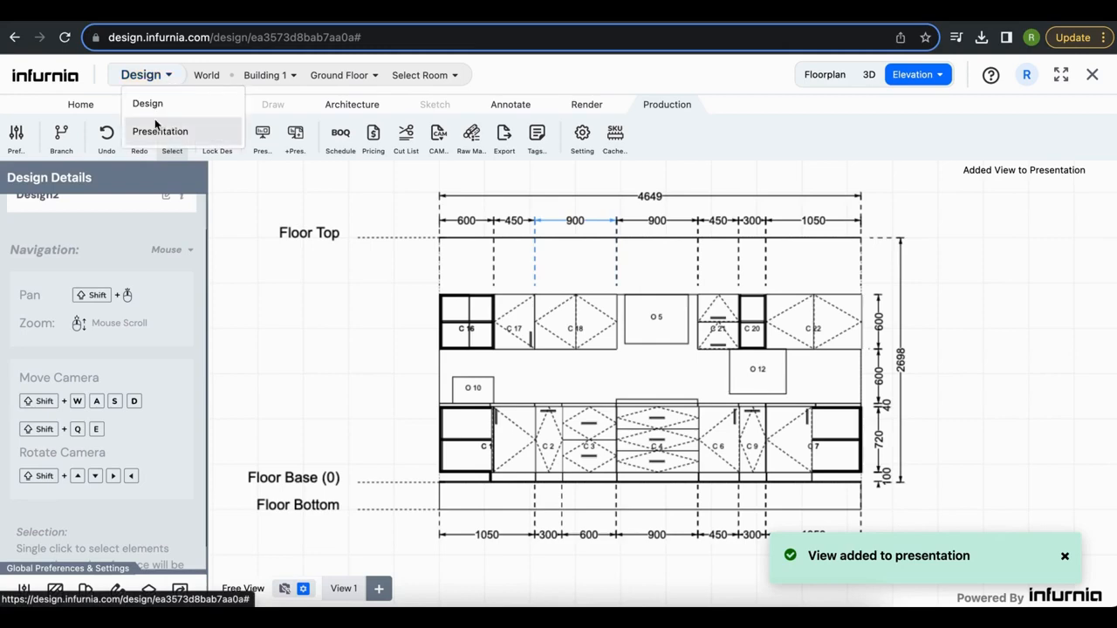
left_click(160, 131)
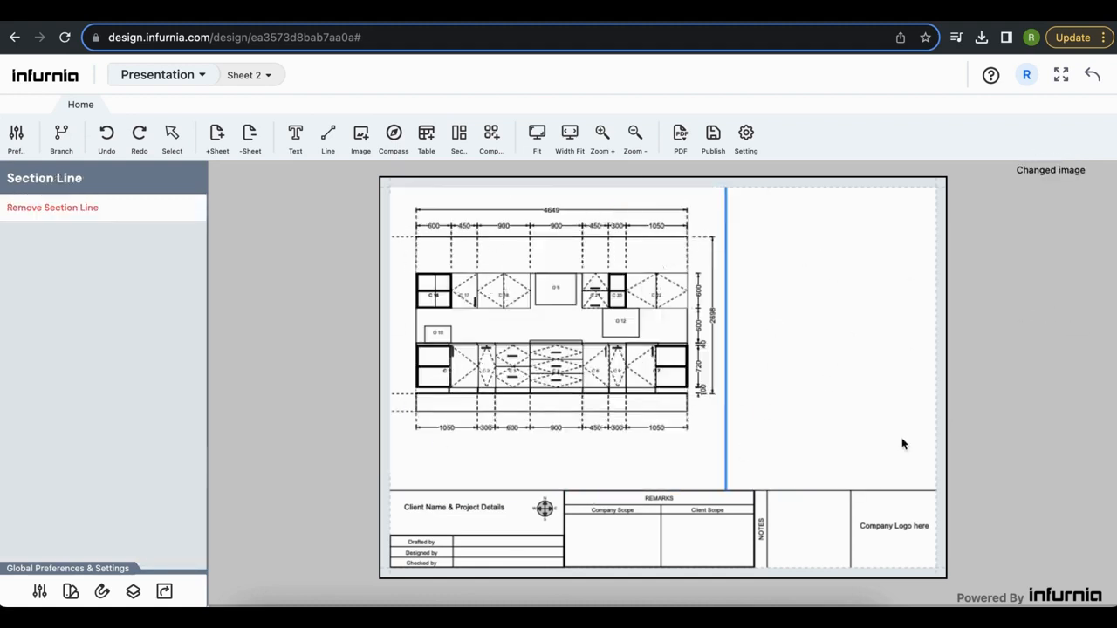
Insert a Cabinet Details component for Elevation 1 (Wall) beside the elevation drawing on Sheet 2 and select it.
left_click(491, 138)
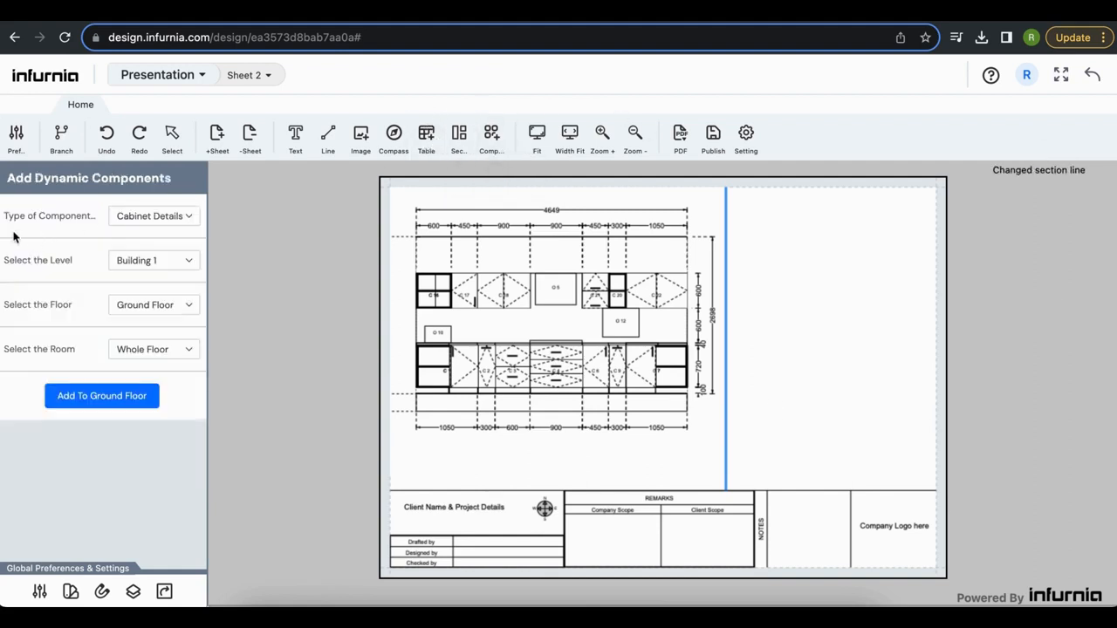
left_click(149, 216)
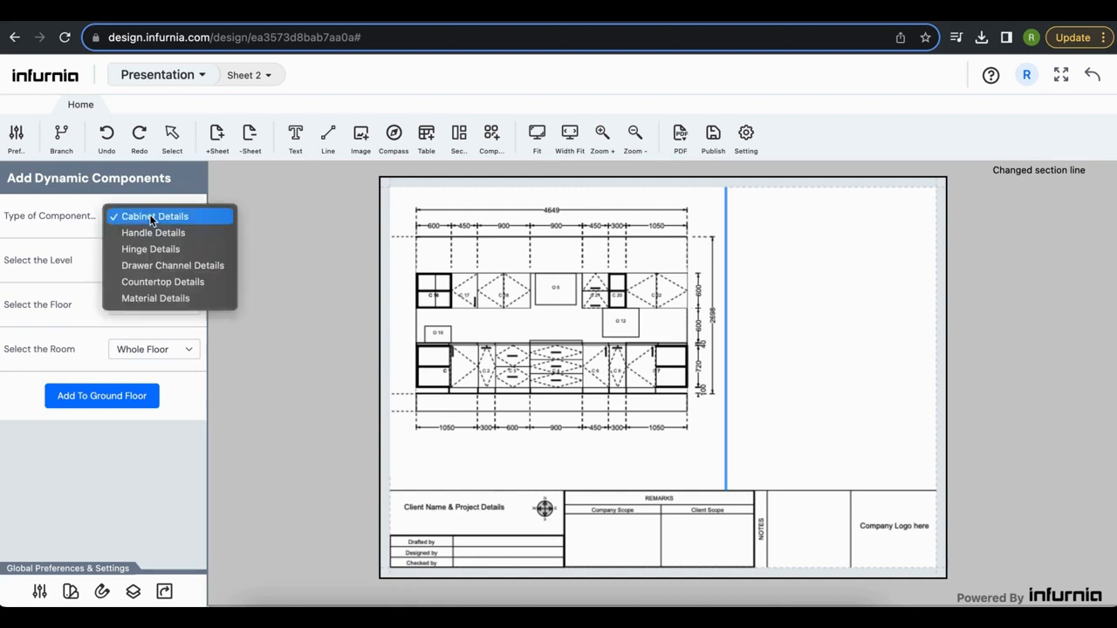
left_click(149, 216)
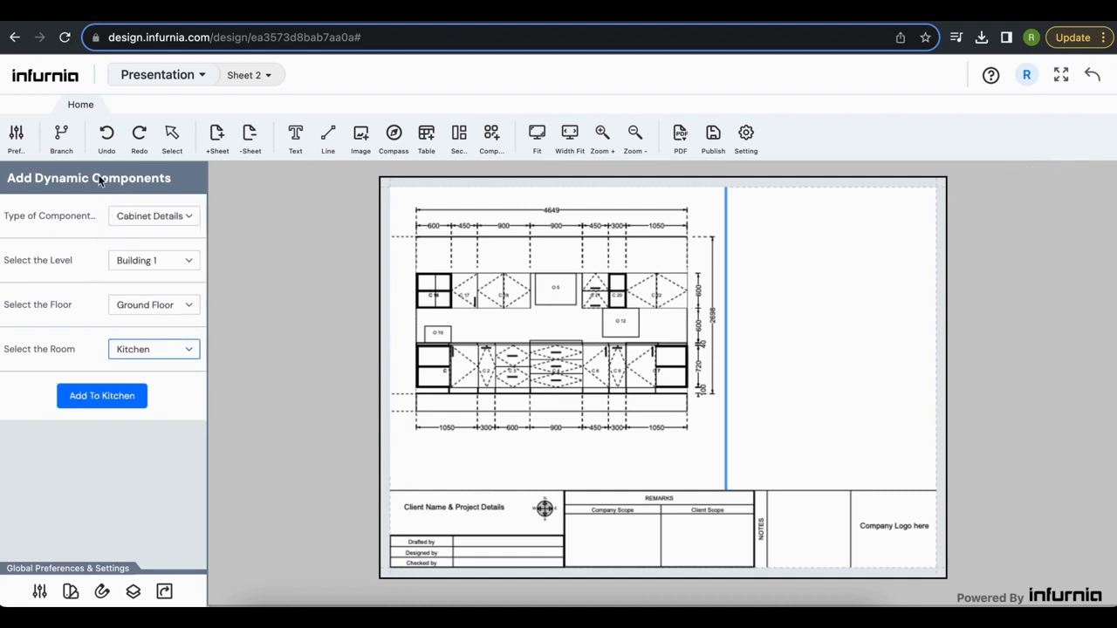
left_click(148, 262)
left_click(158, 277)
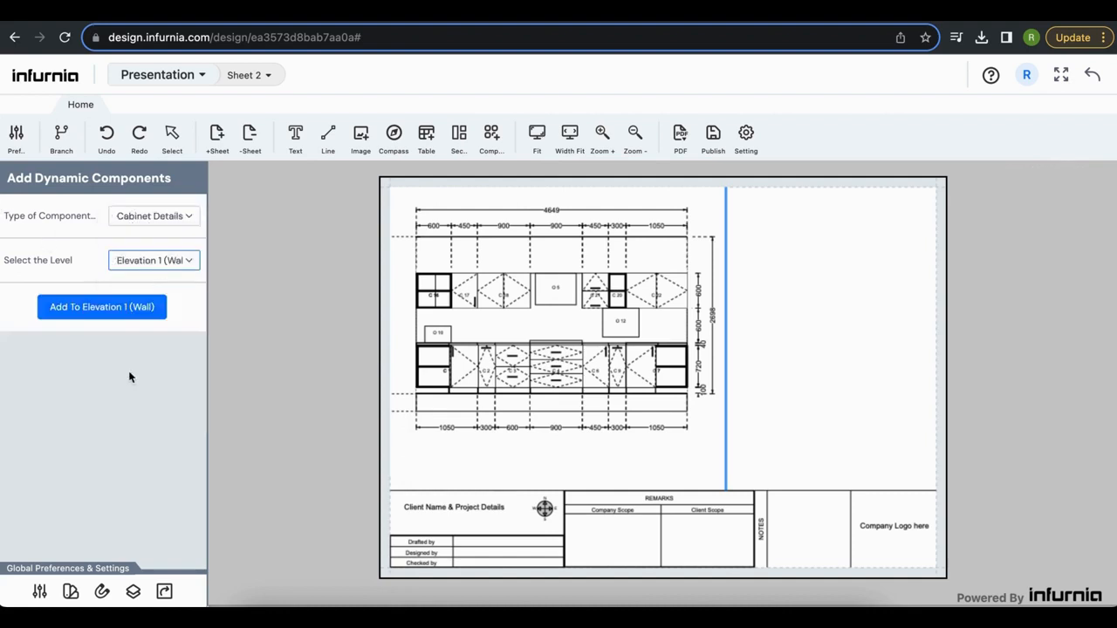
left_click(106, 307)
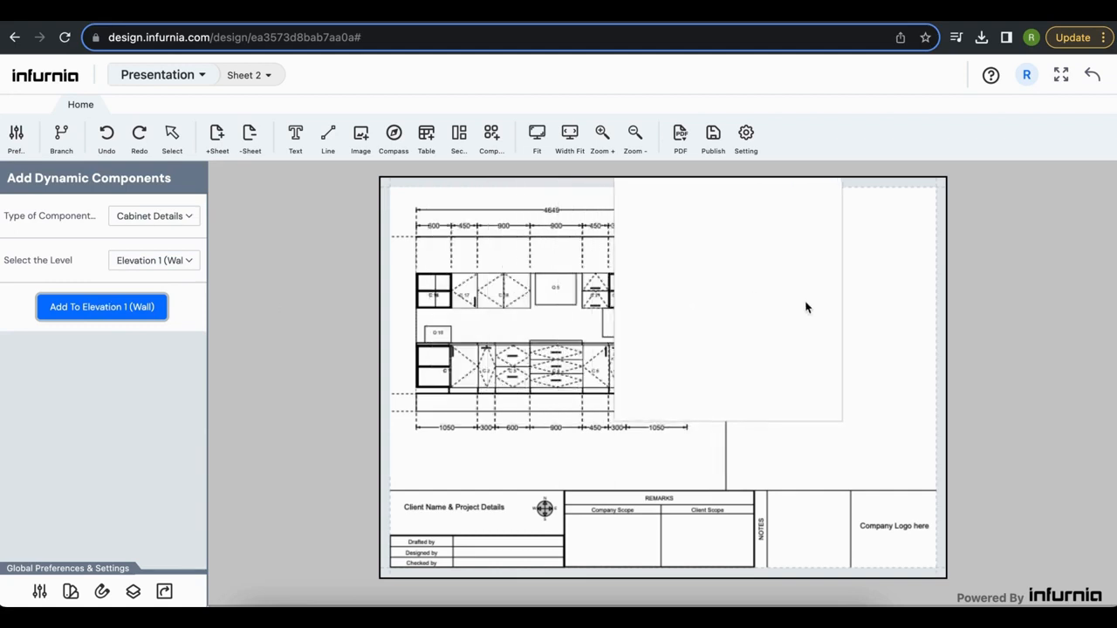
left_click(819, 330)
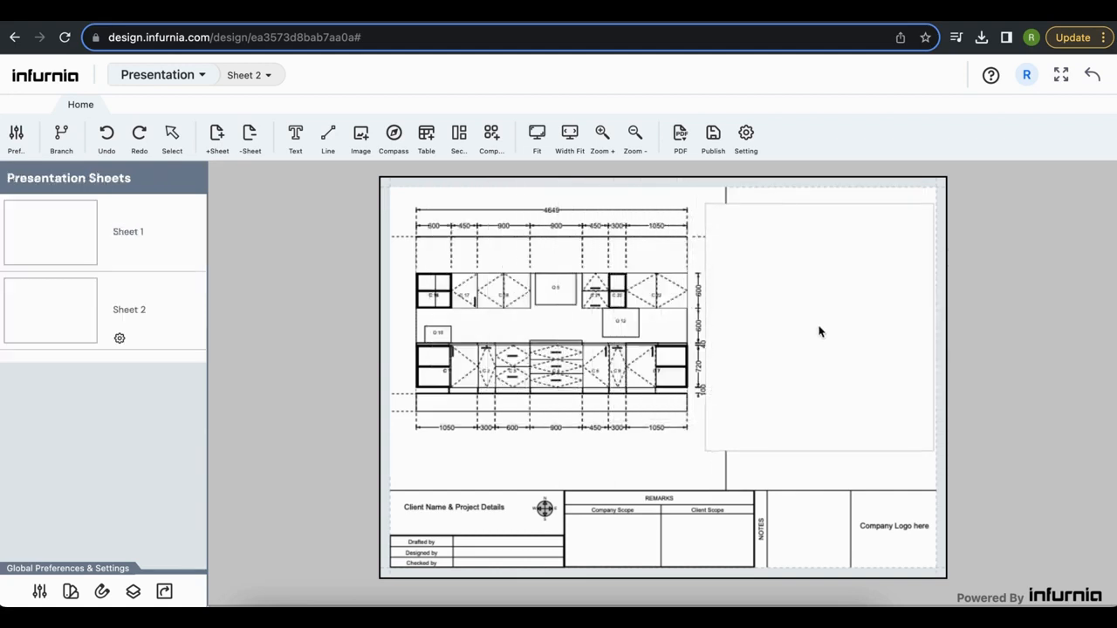
left_click(818, 329)
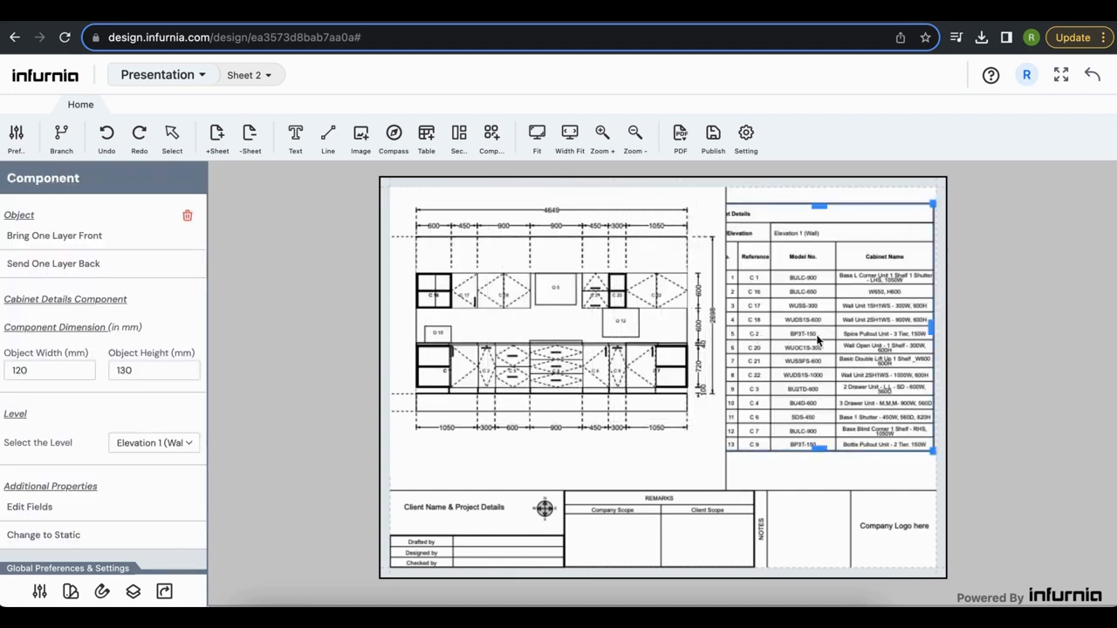